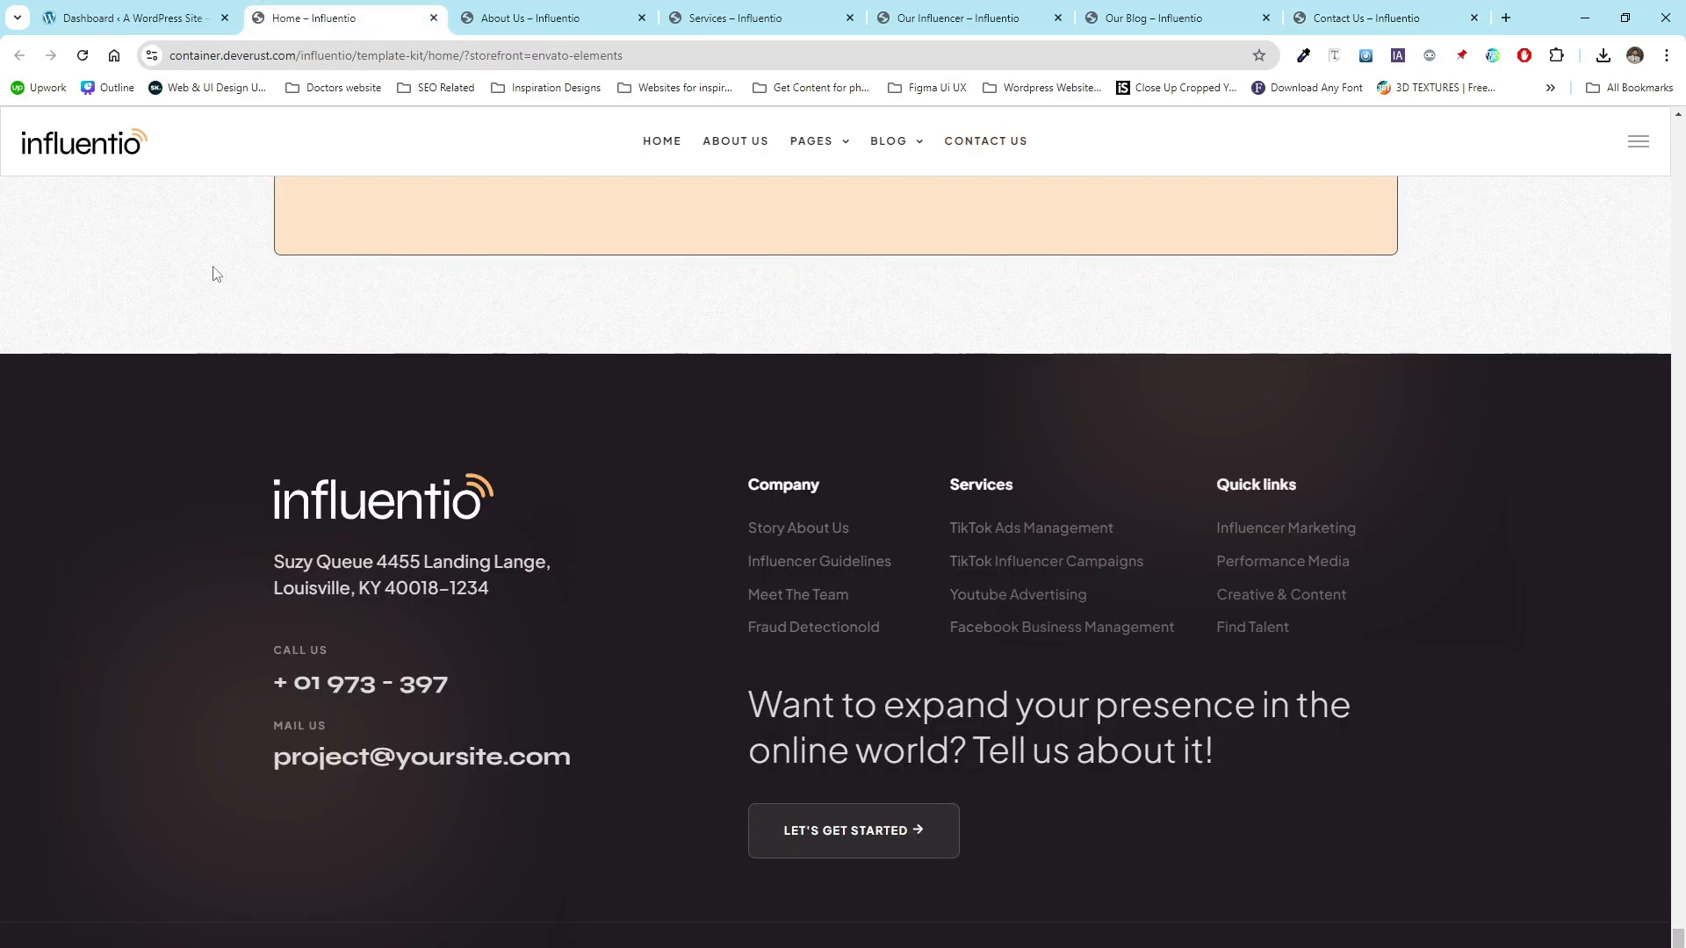
- Scroll through the Influentio template kit home page demo to review its sections
scroll(1027, 543, up, 1)
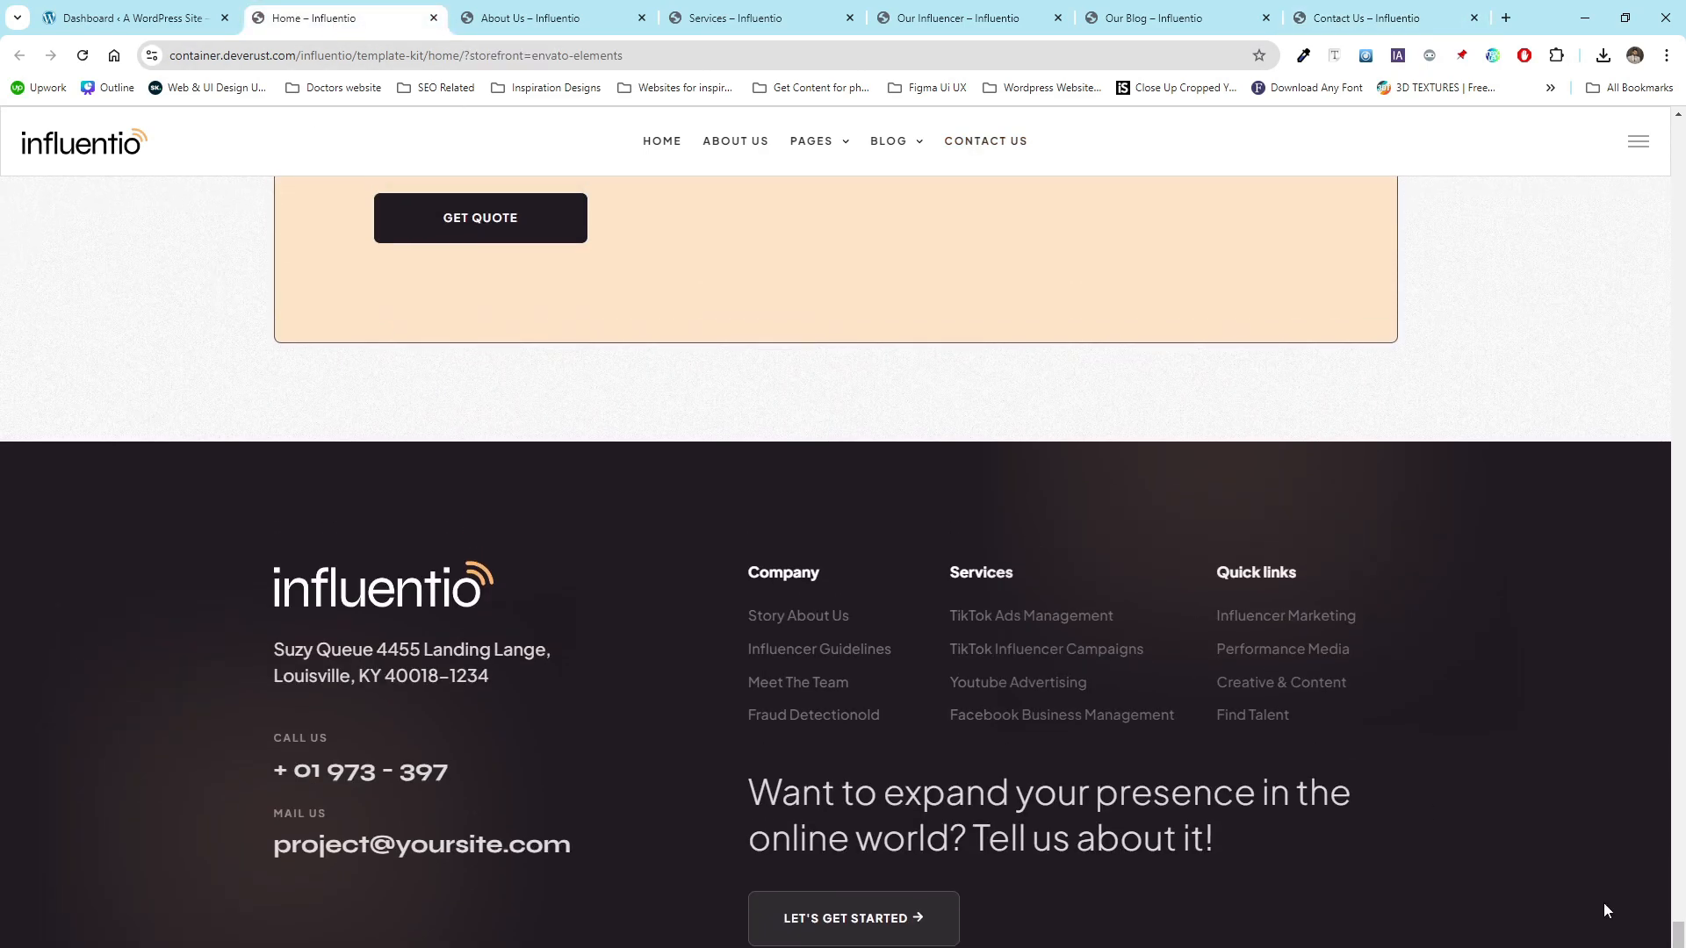
drag(1679, 932, 1526, 160)
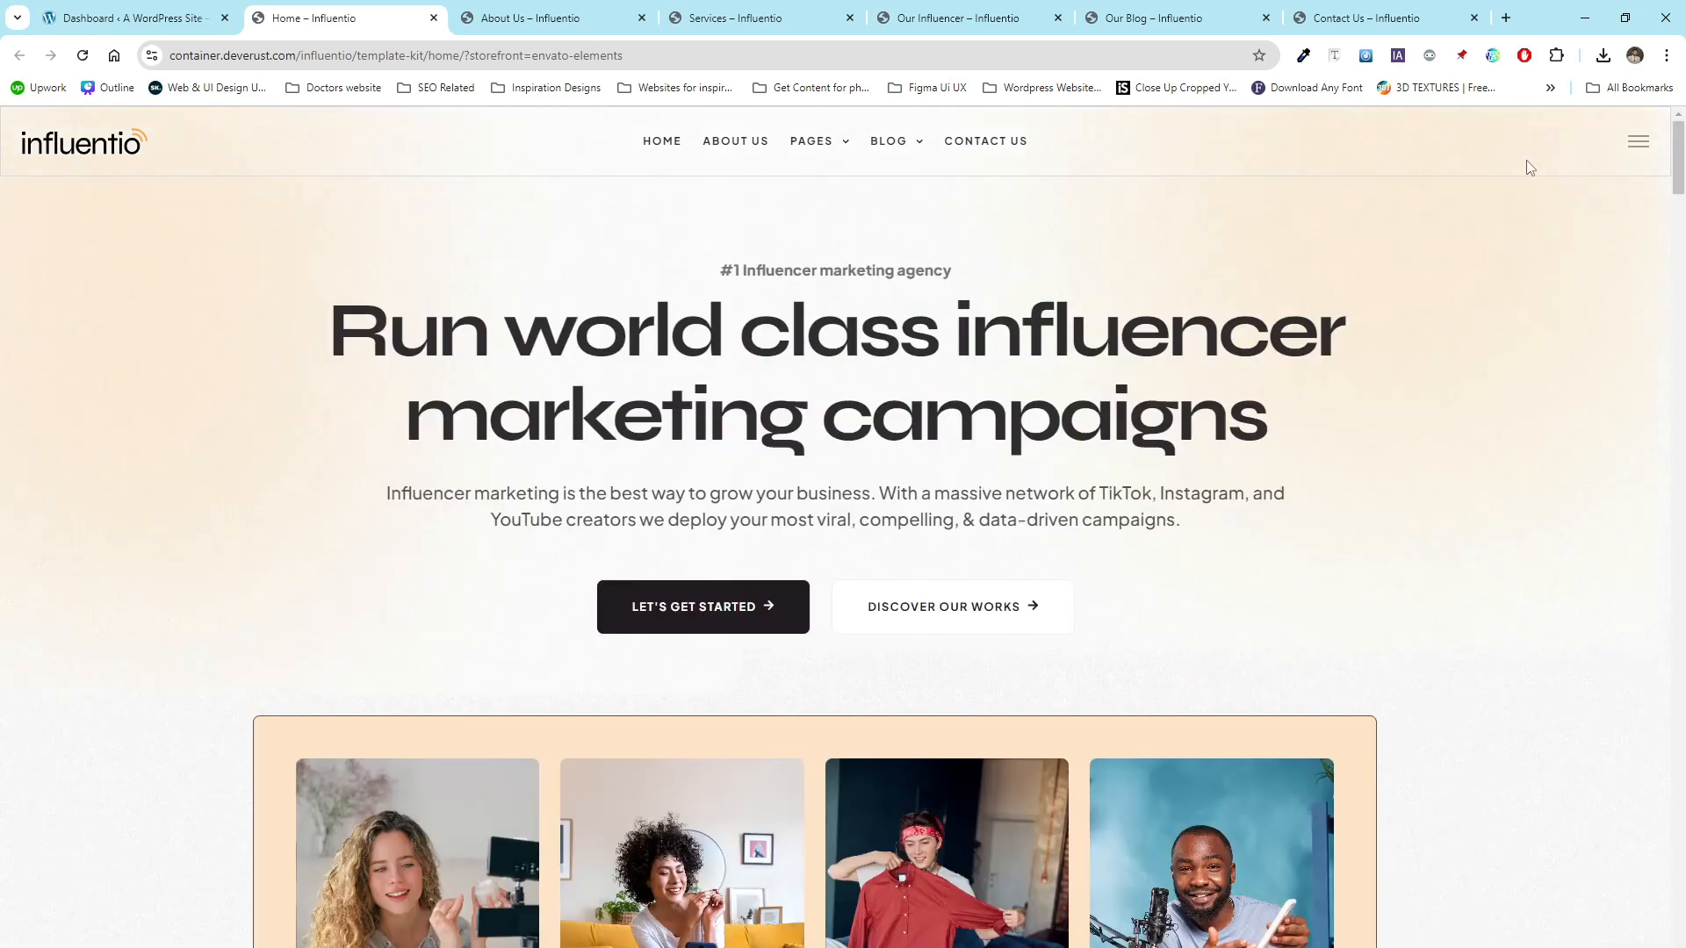
middle_click(203, 296)
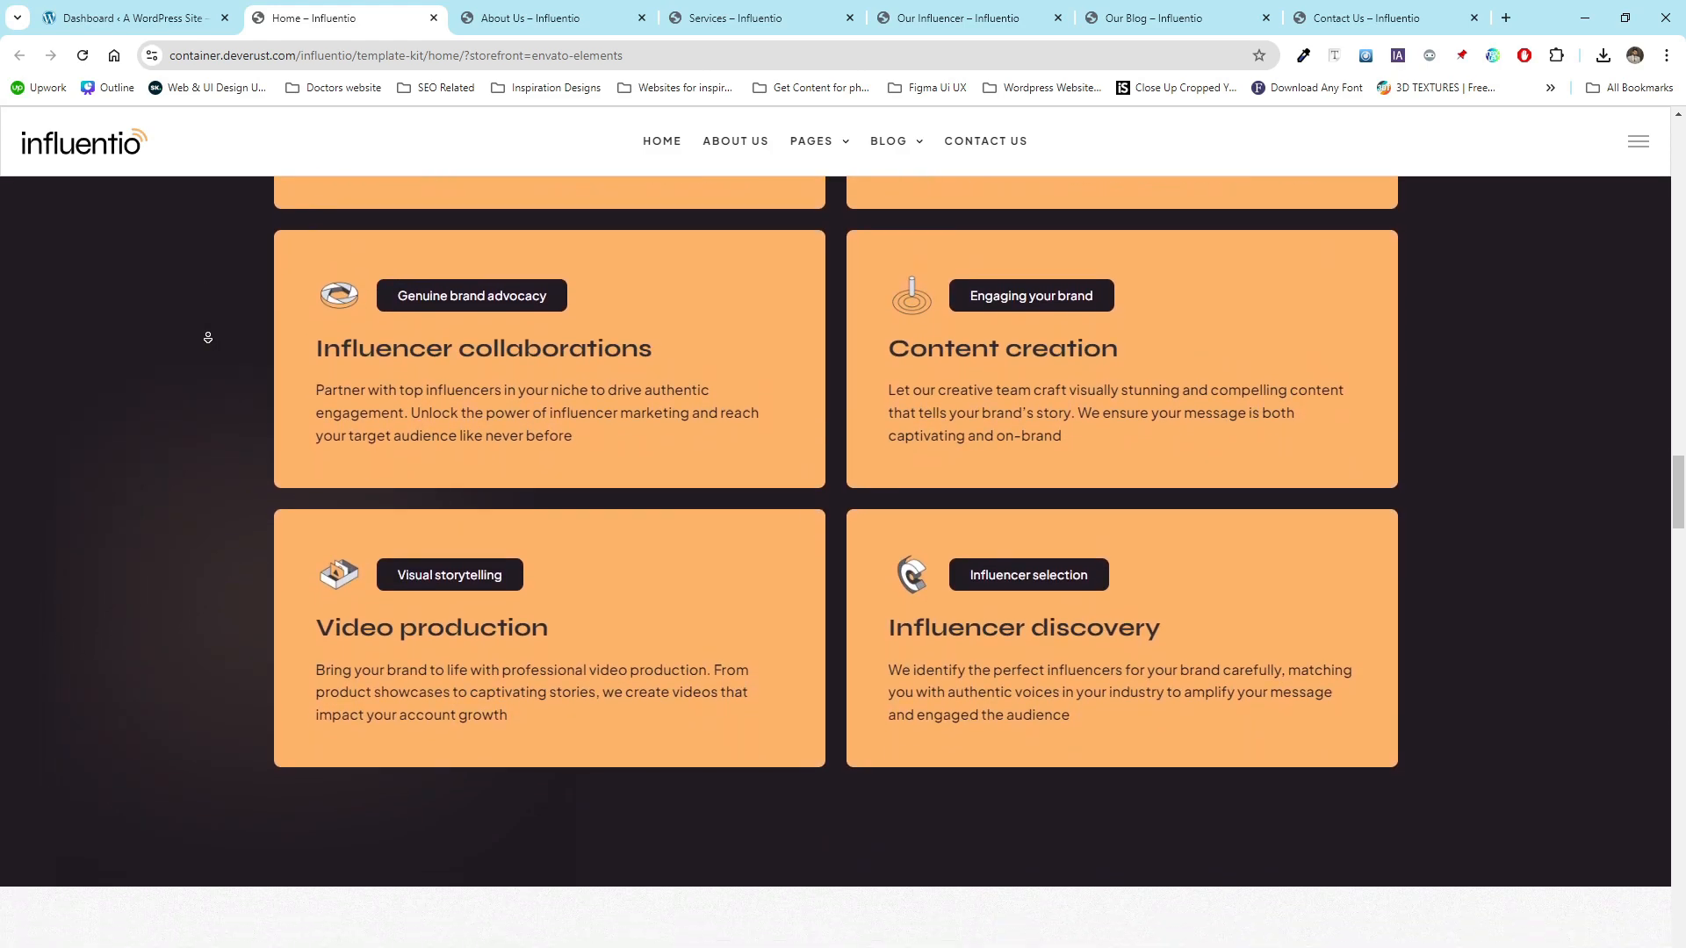
middle_click(208, 335)
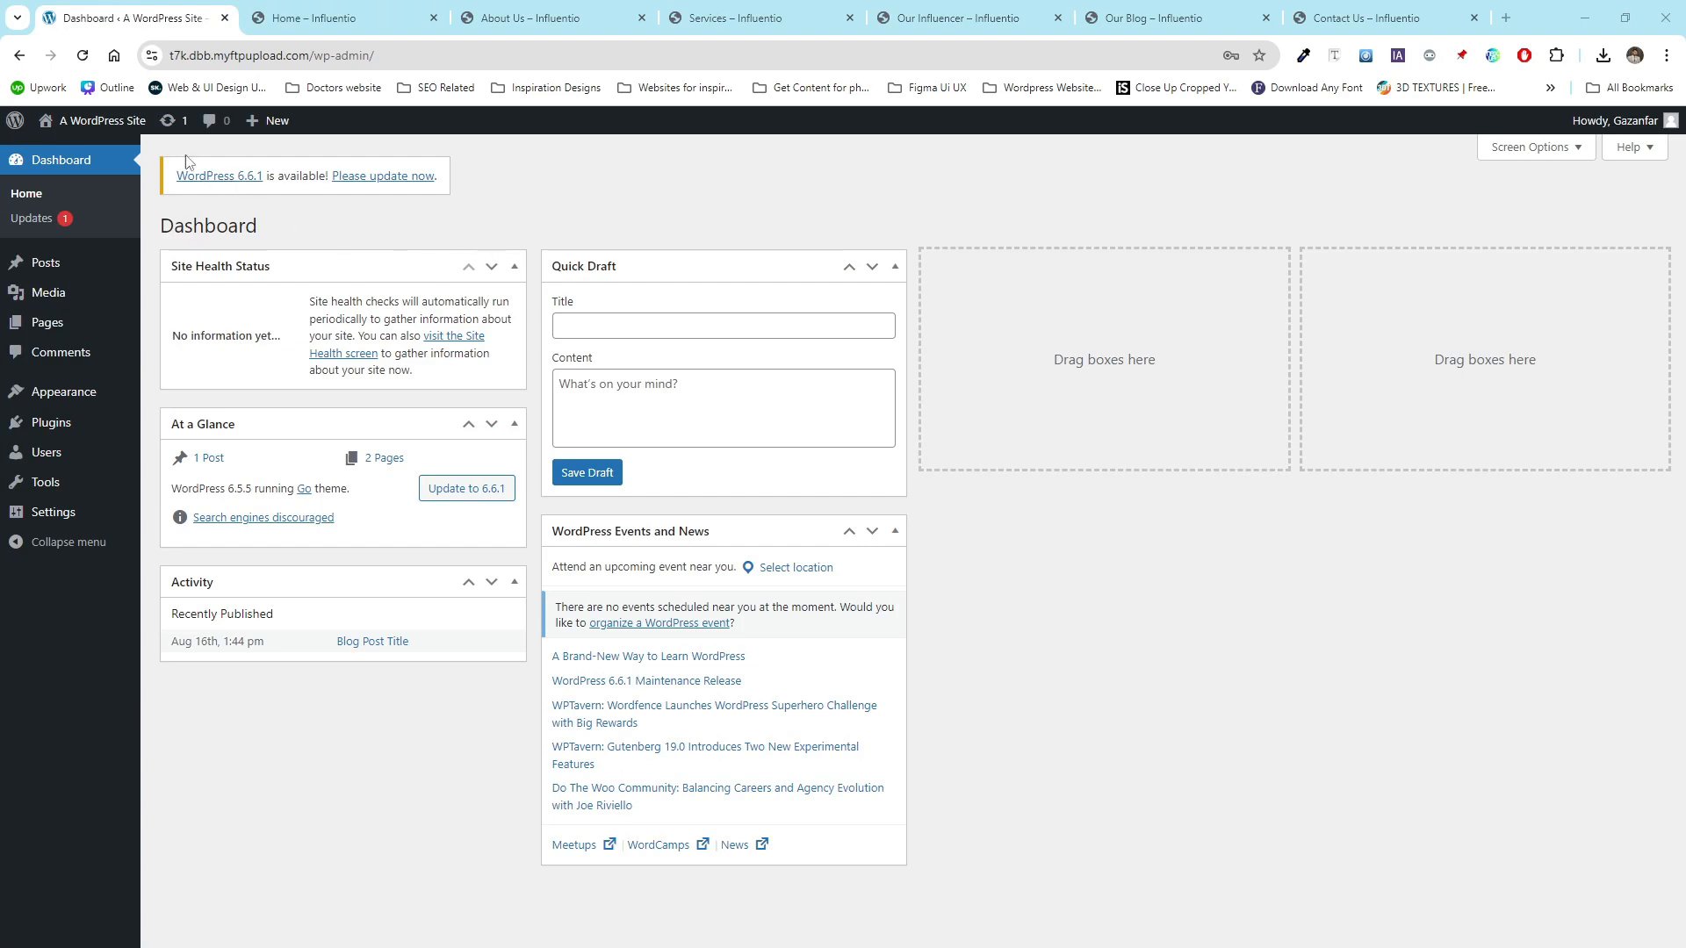
- Open the WordPress site's front end in a new tab and close all the Influentio demo tabs
middle_click(104, 151)
click(320, 13)
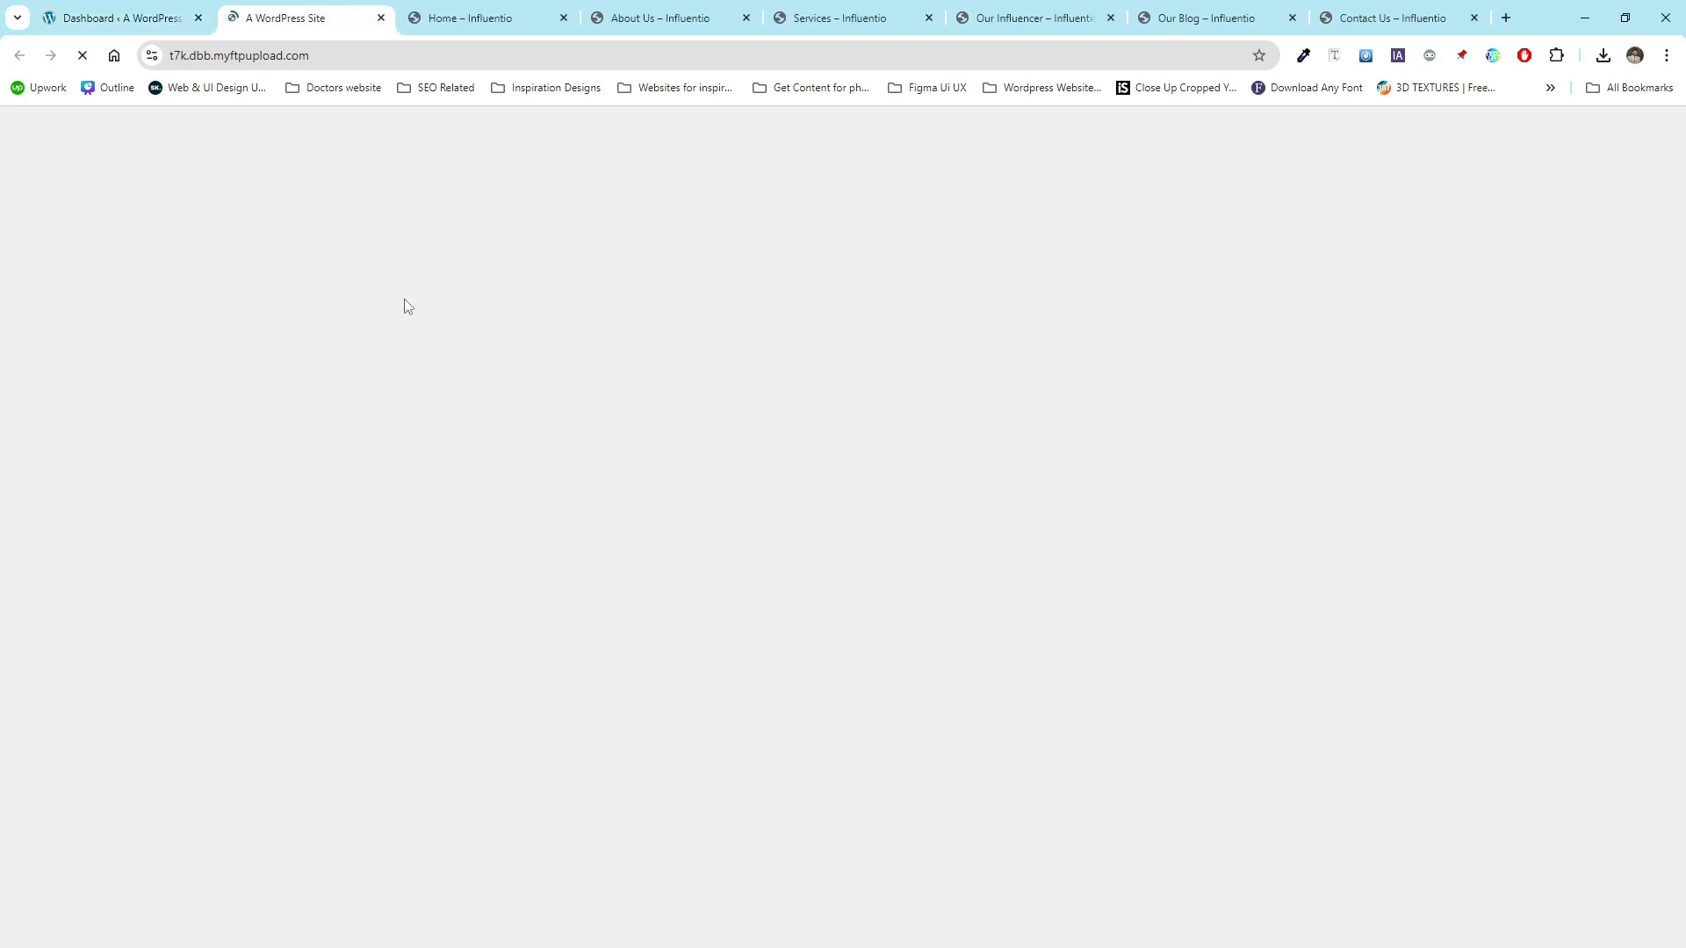
click(564, 18)
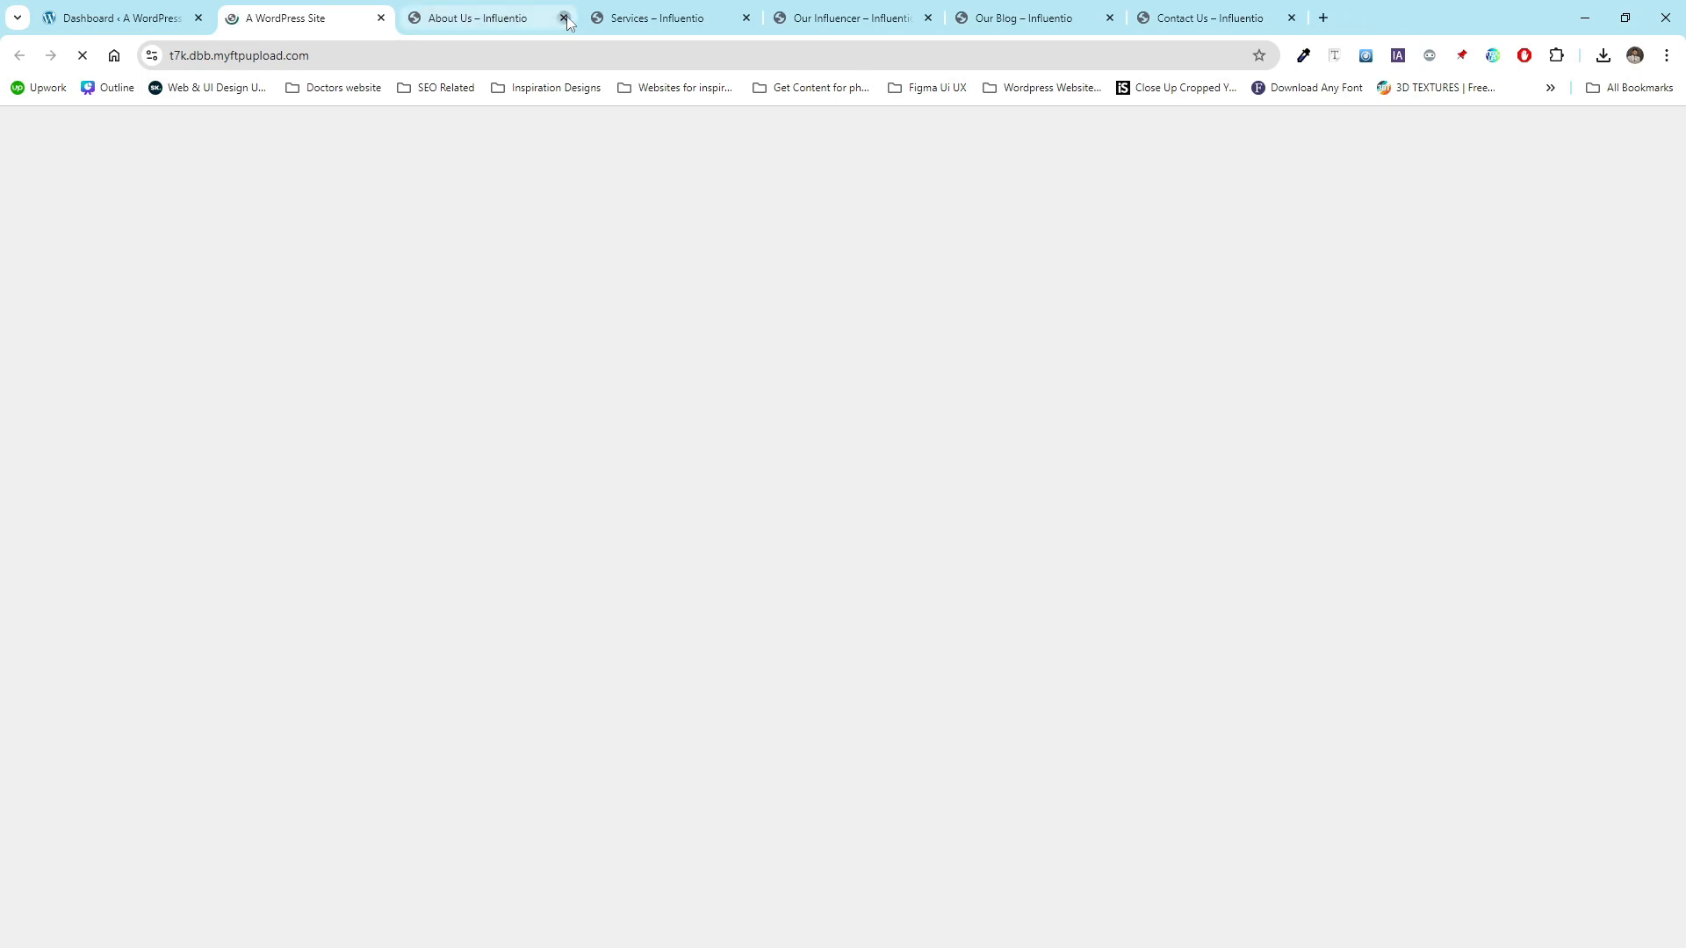
click(564, 17)
click(564, 18)
click(563, 18)
click(564, 18)
click(563, 18)
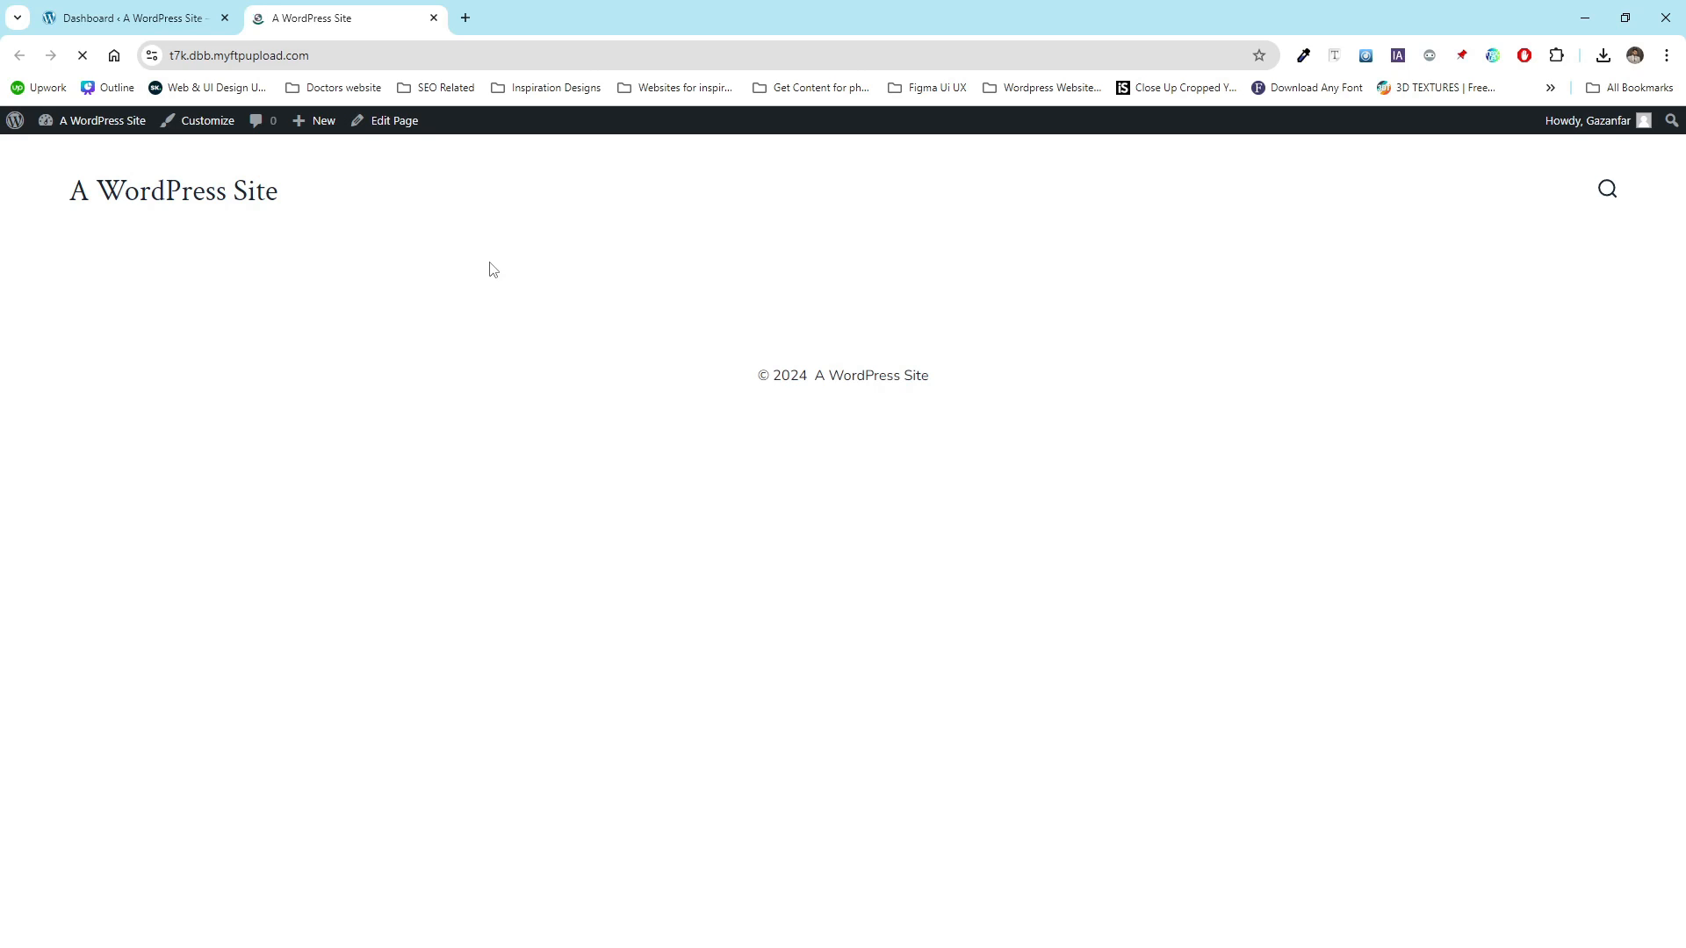
- Open the installed plugins list and deactivate CoBlocks, skipping the feedback survey
click(155, 10)
mouse_move(90, 425)
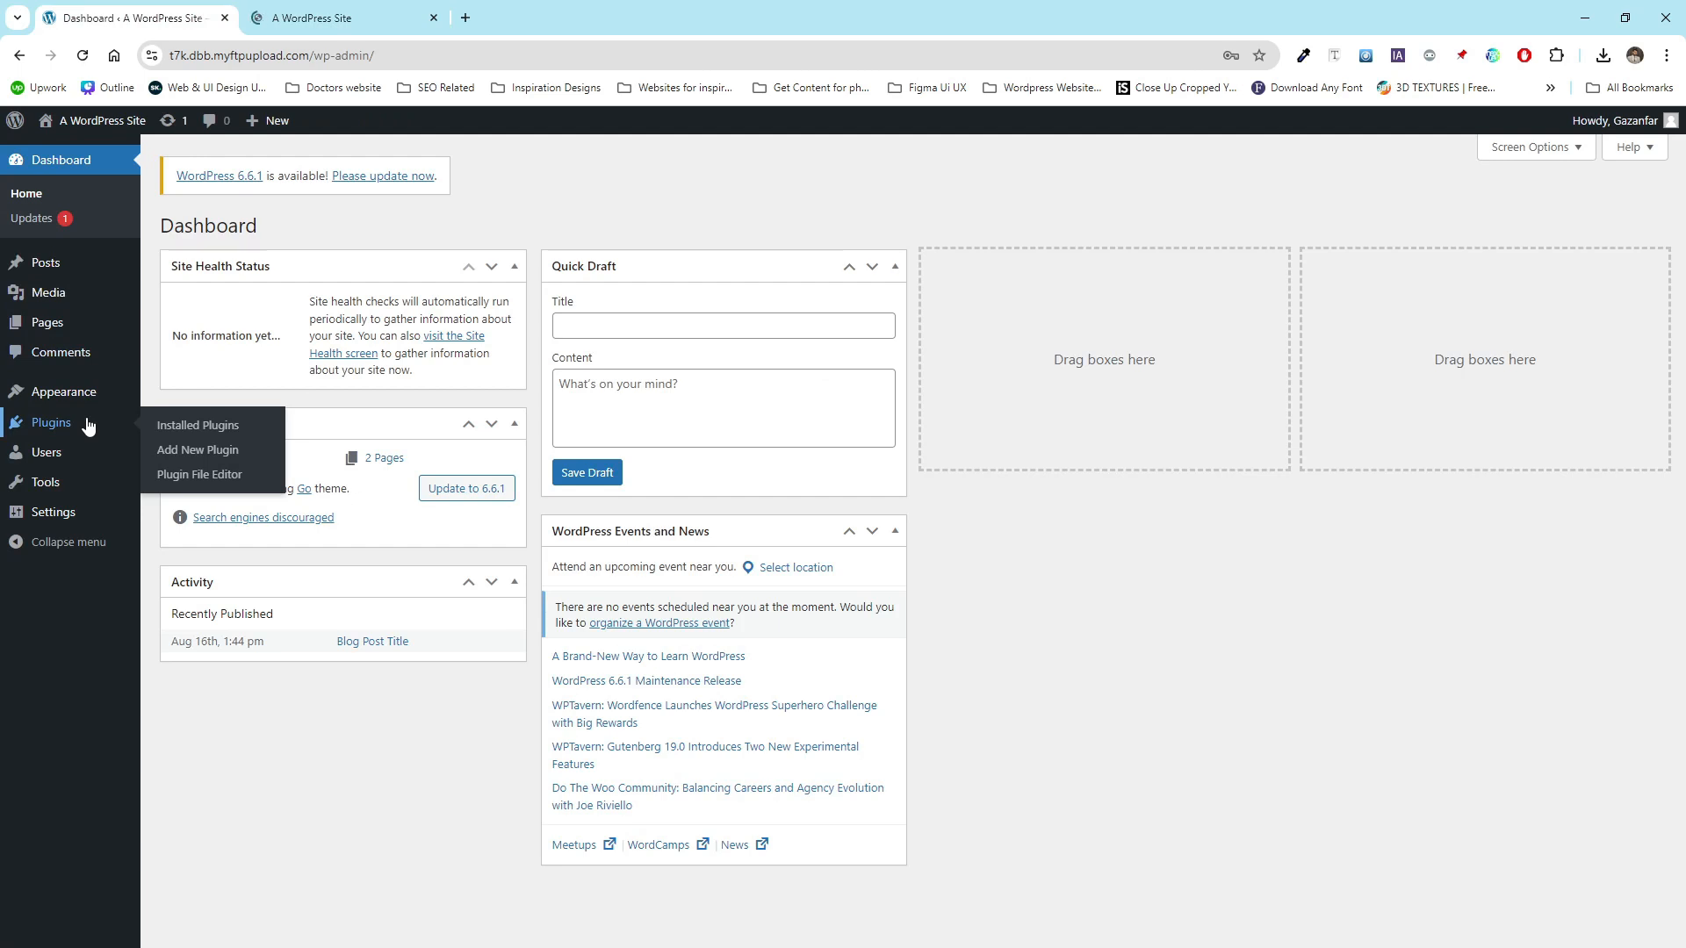
click(86, 425)
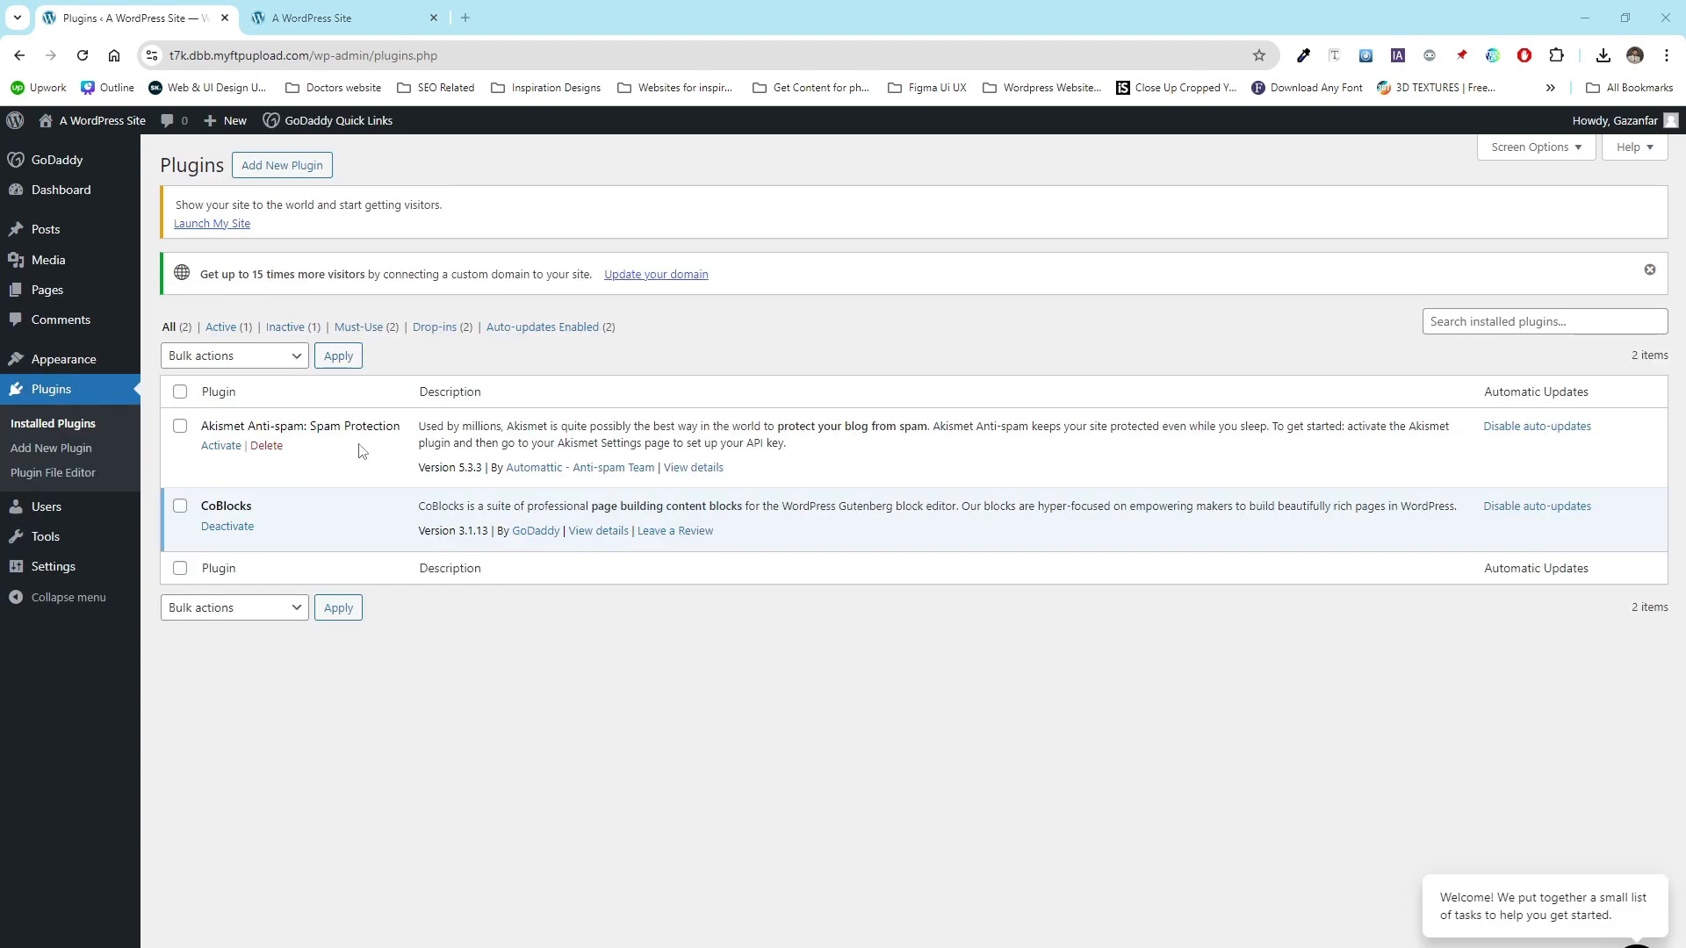
click(229, 527)
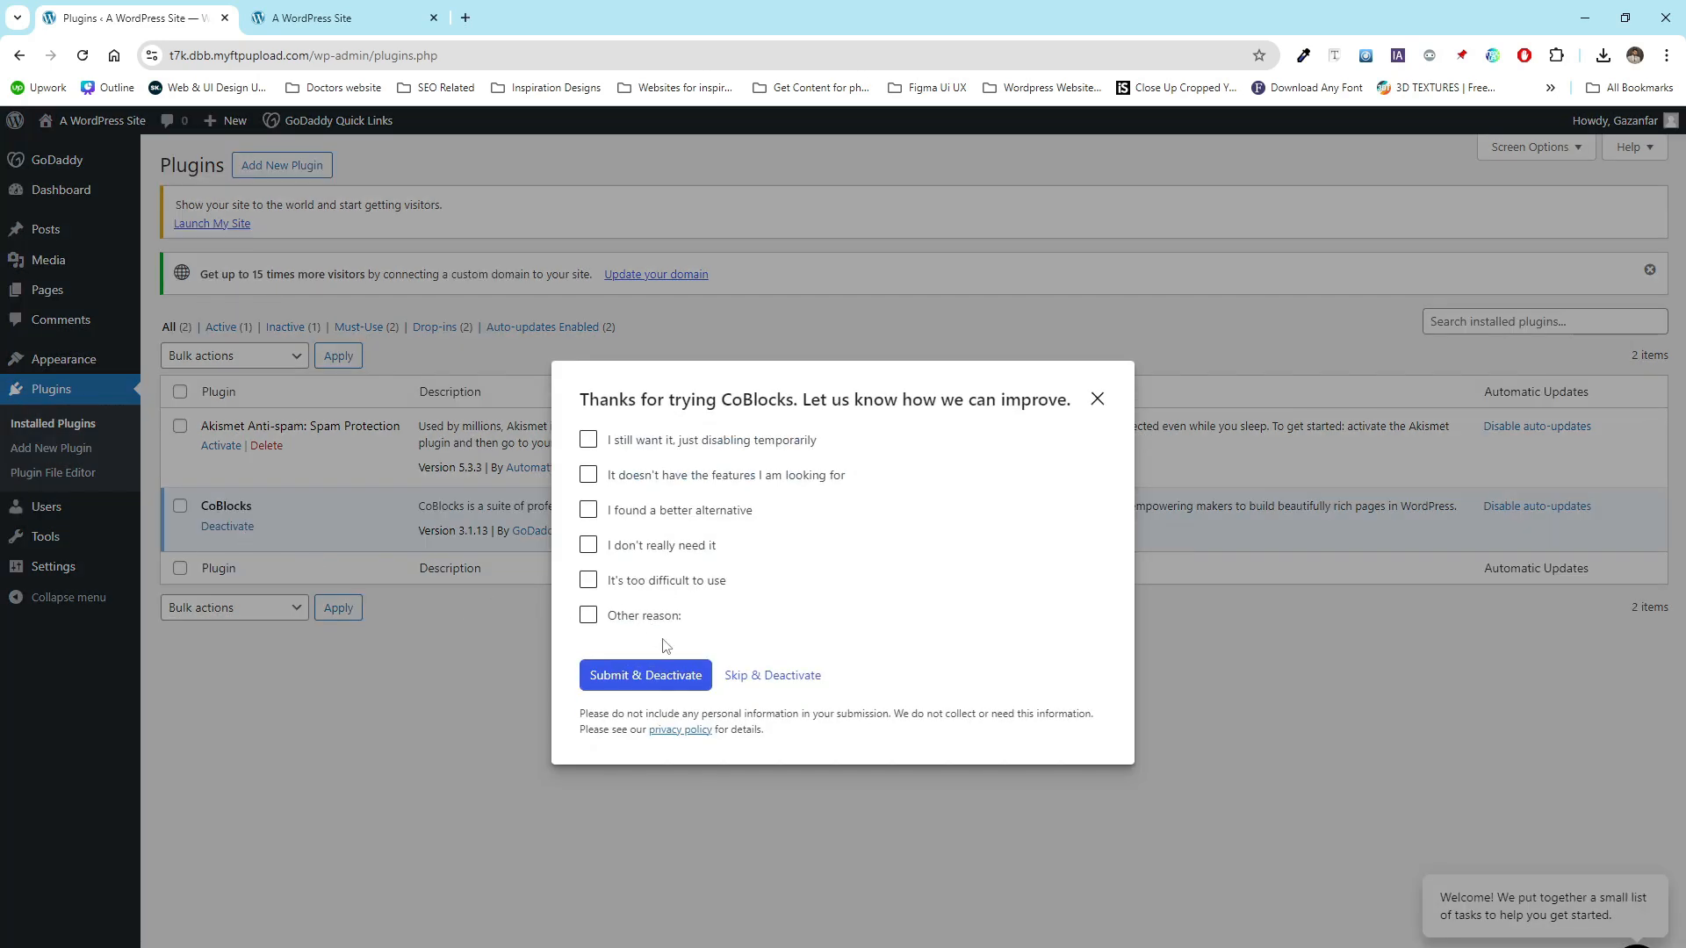
click(748, 677)
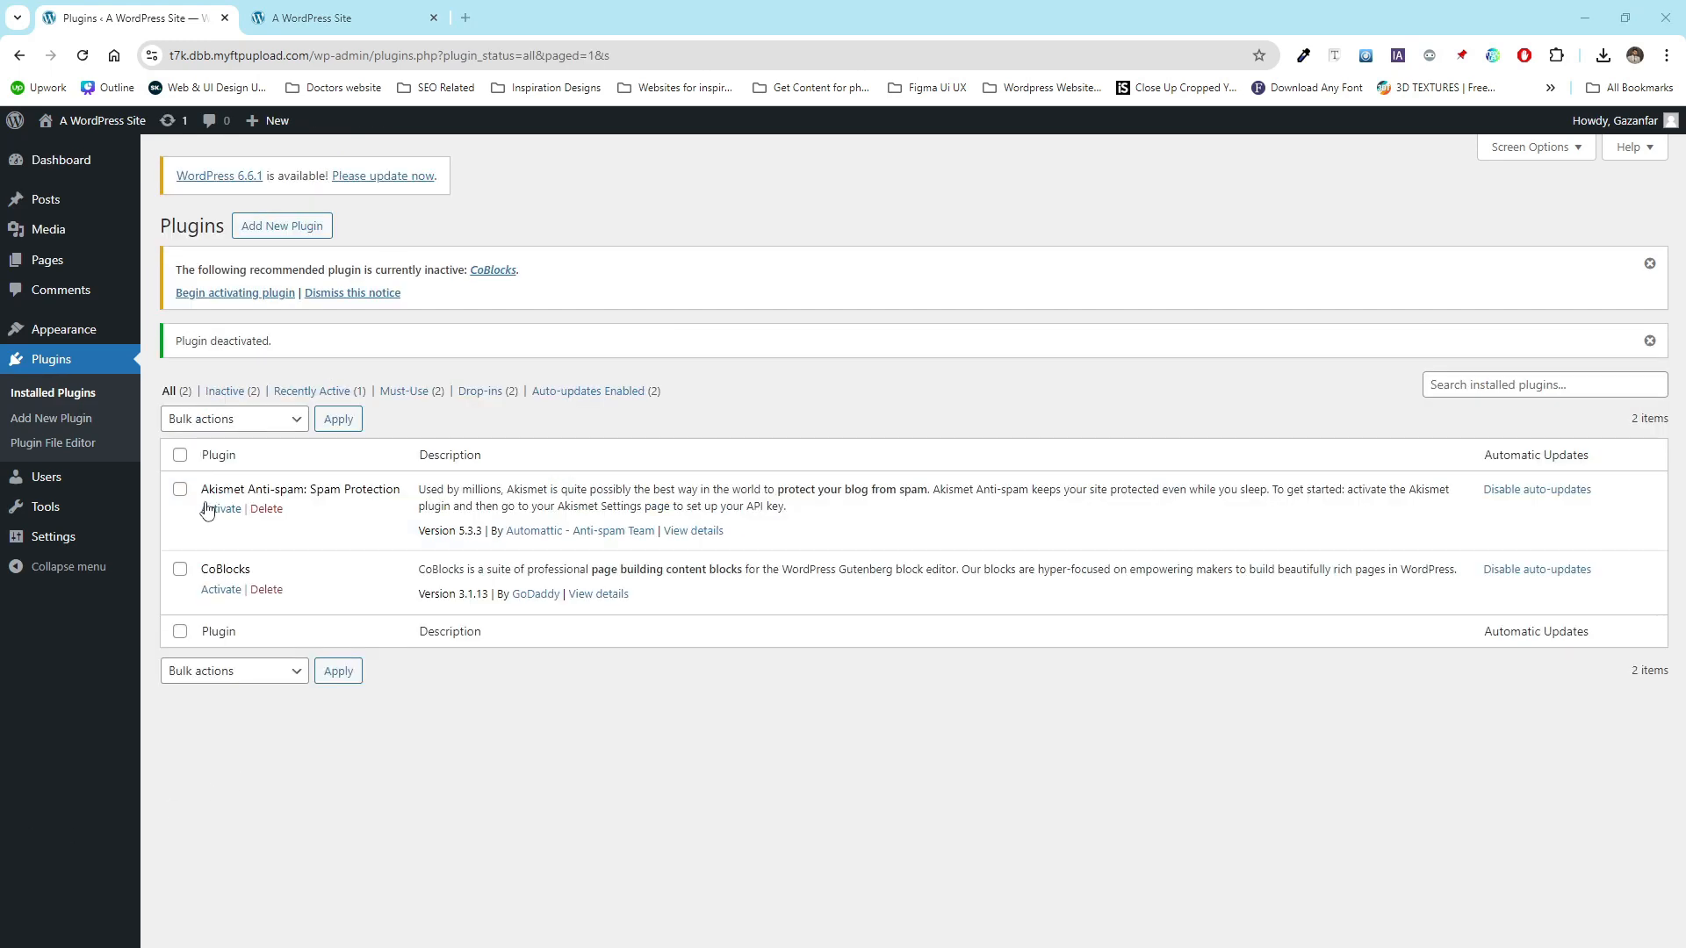
- Select all installed plugins and delete them with the bulk Delete action, confirming the deletion
click(180, 455)
click(221, 421)
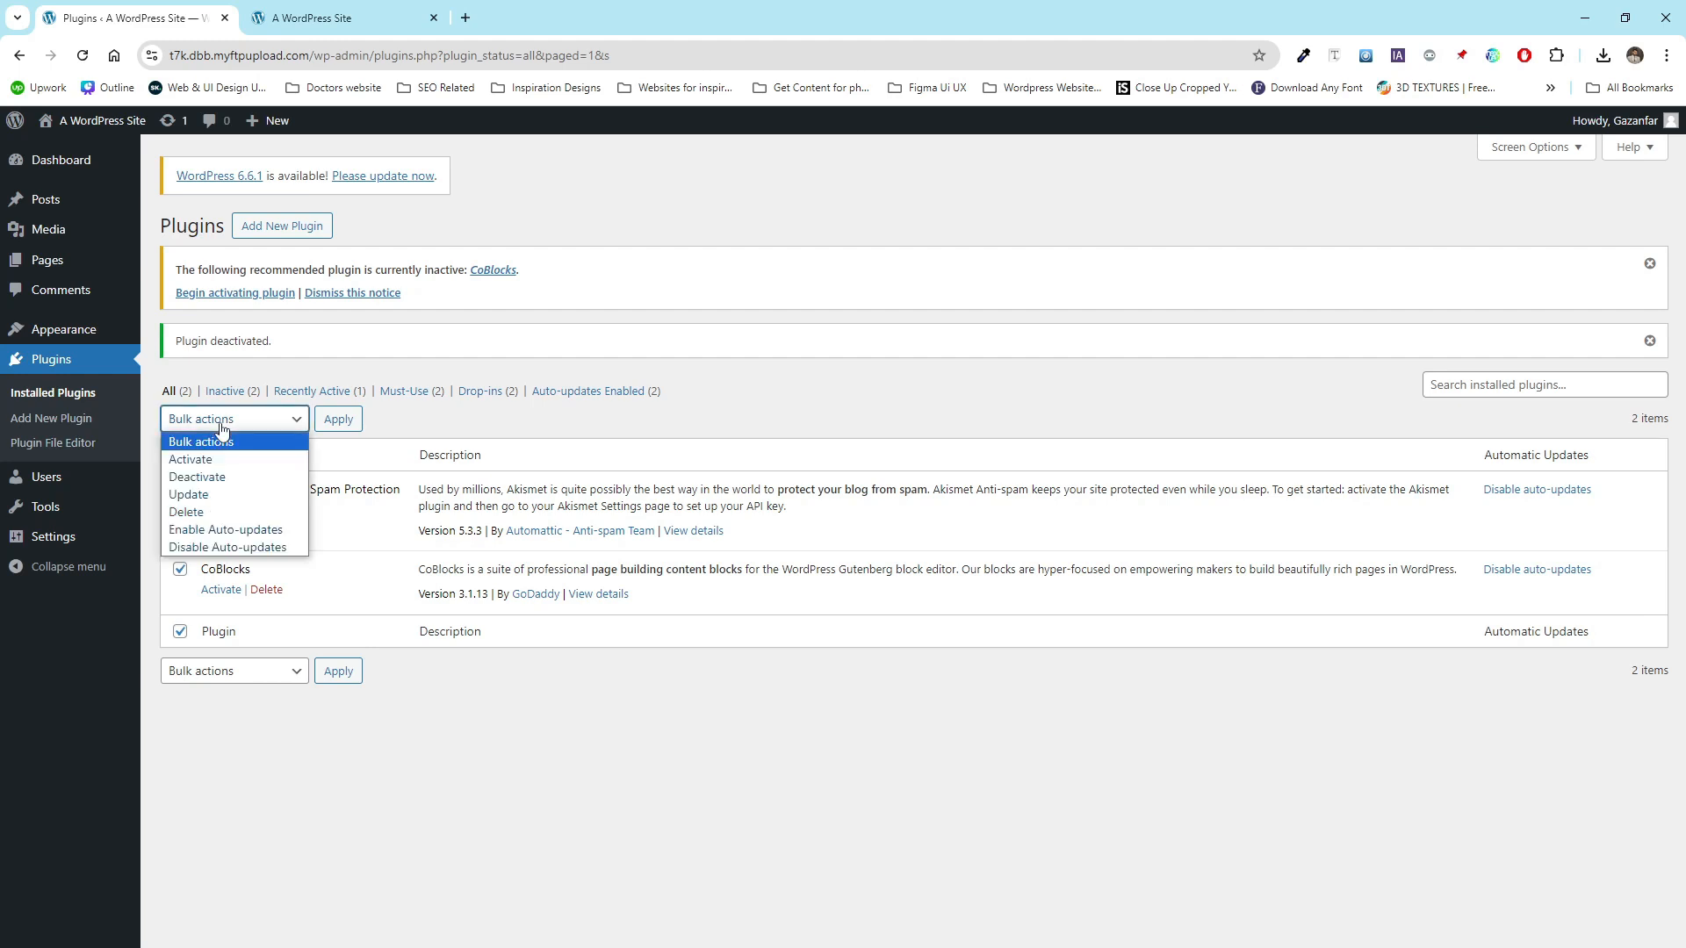
click(211, 512)
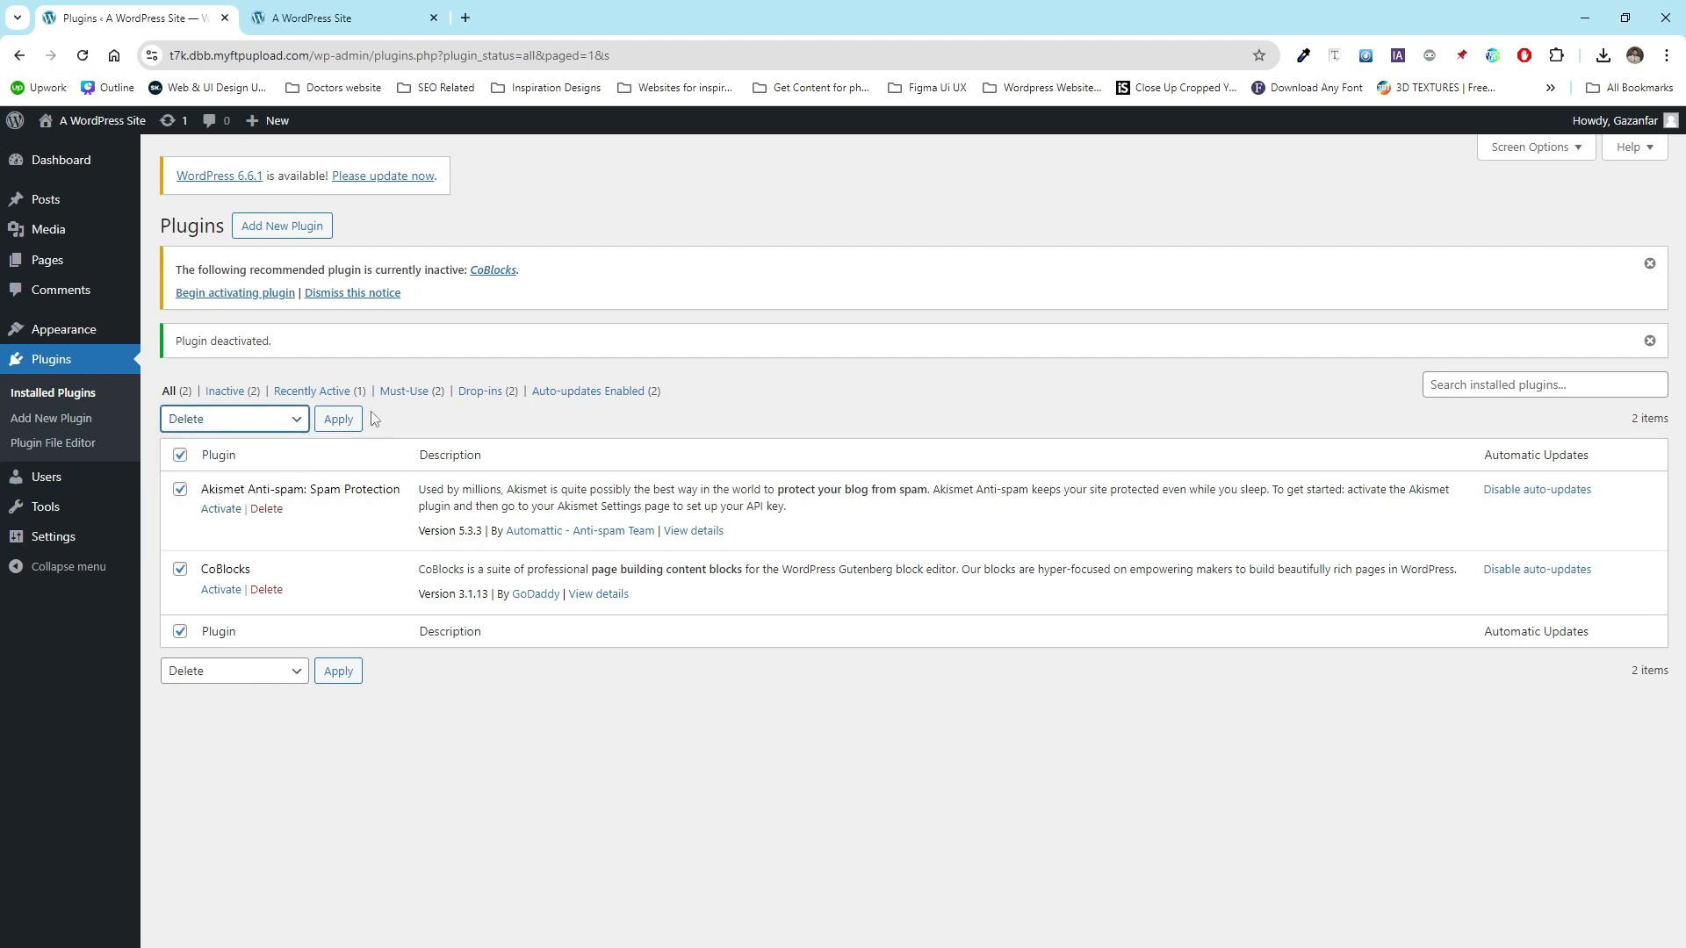
click(338, 419)
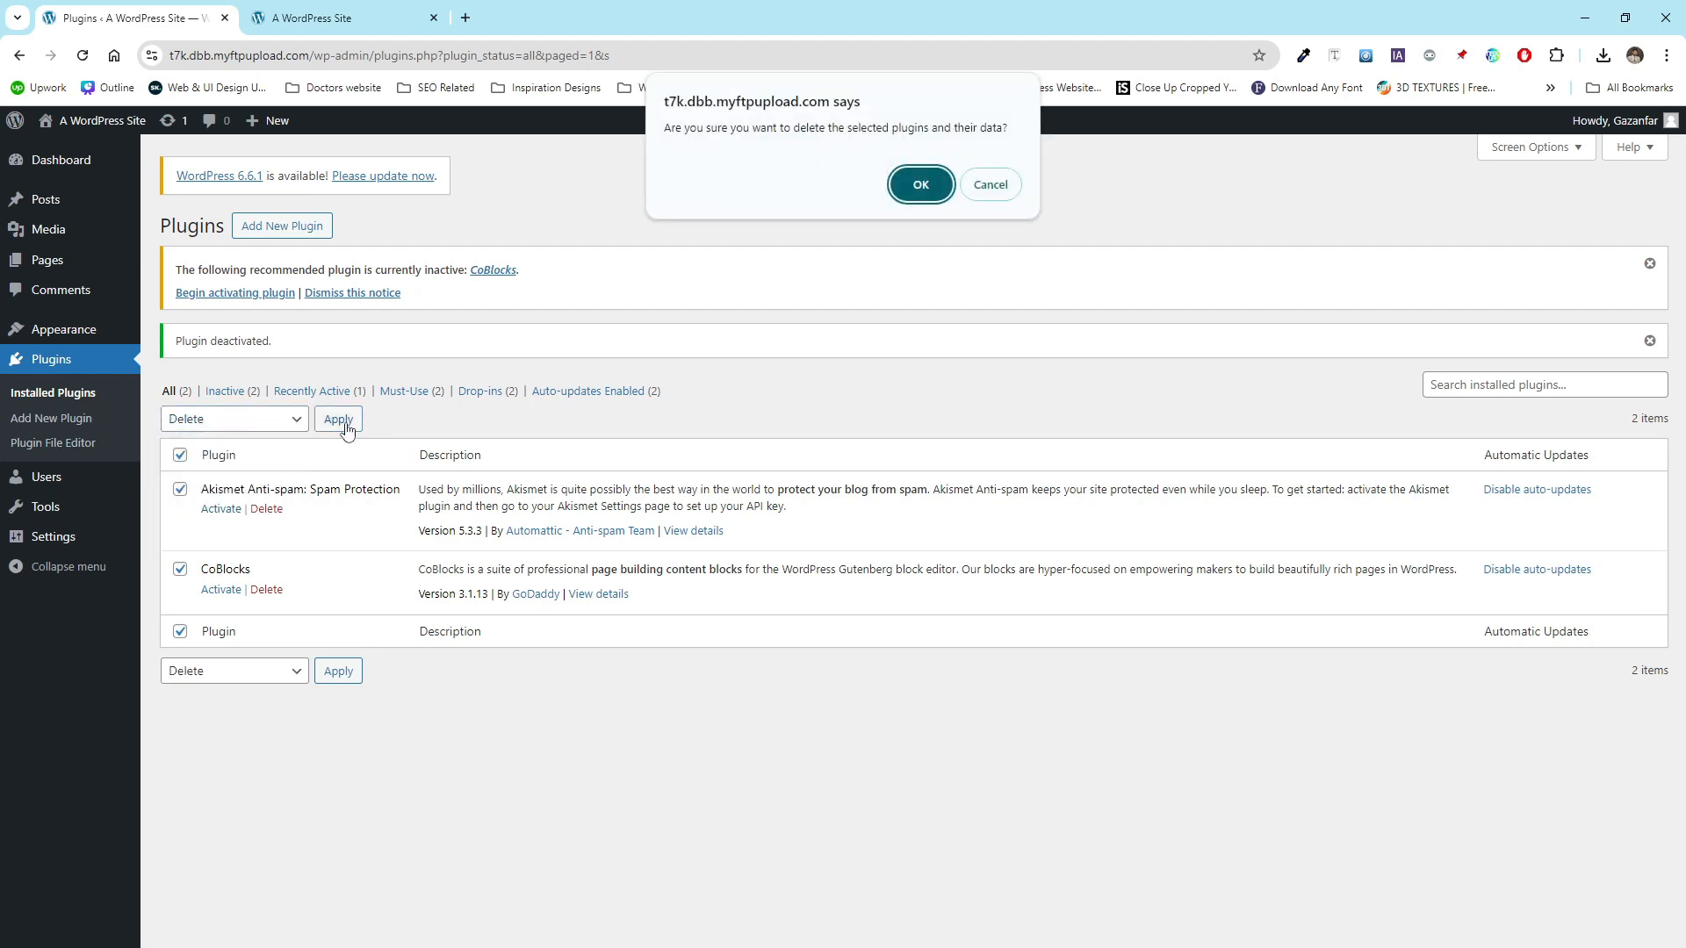
click(920, 185)
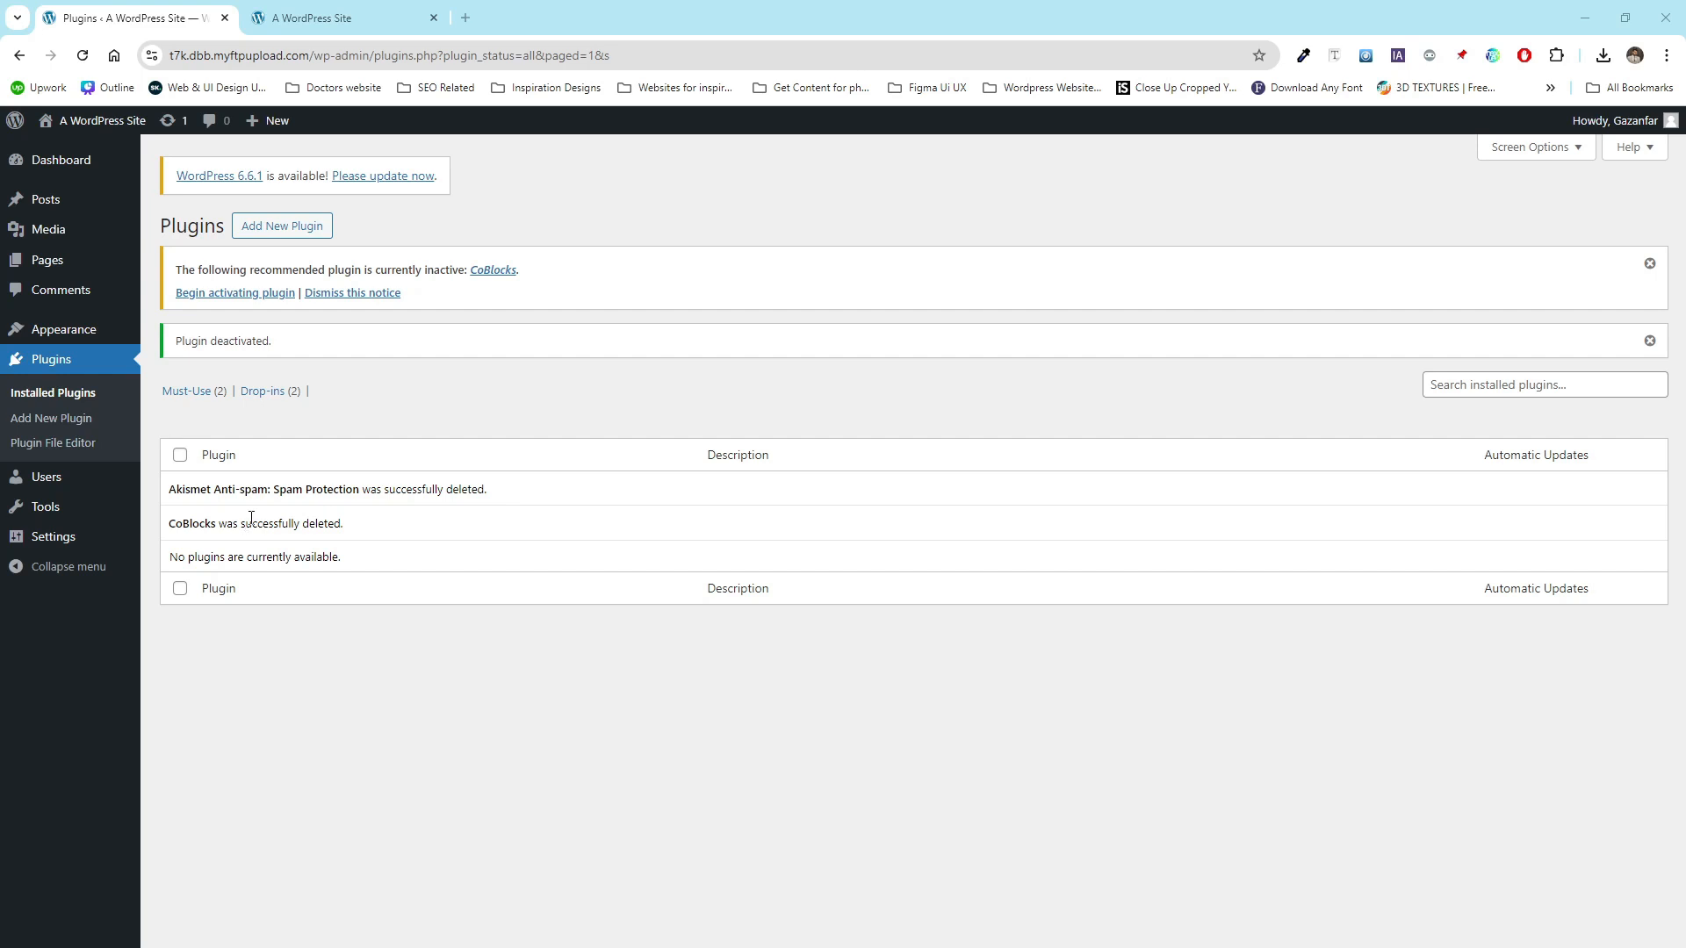
- Open the WordPress Updates page and try to update WordPress to version 6.6.1
mouse_move(71, 174)
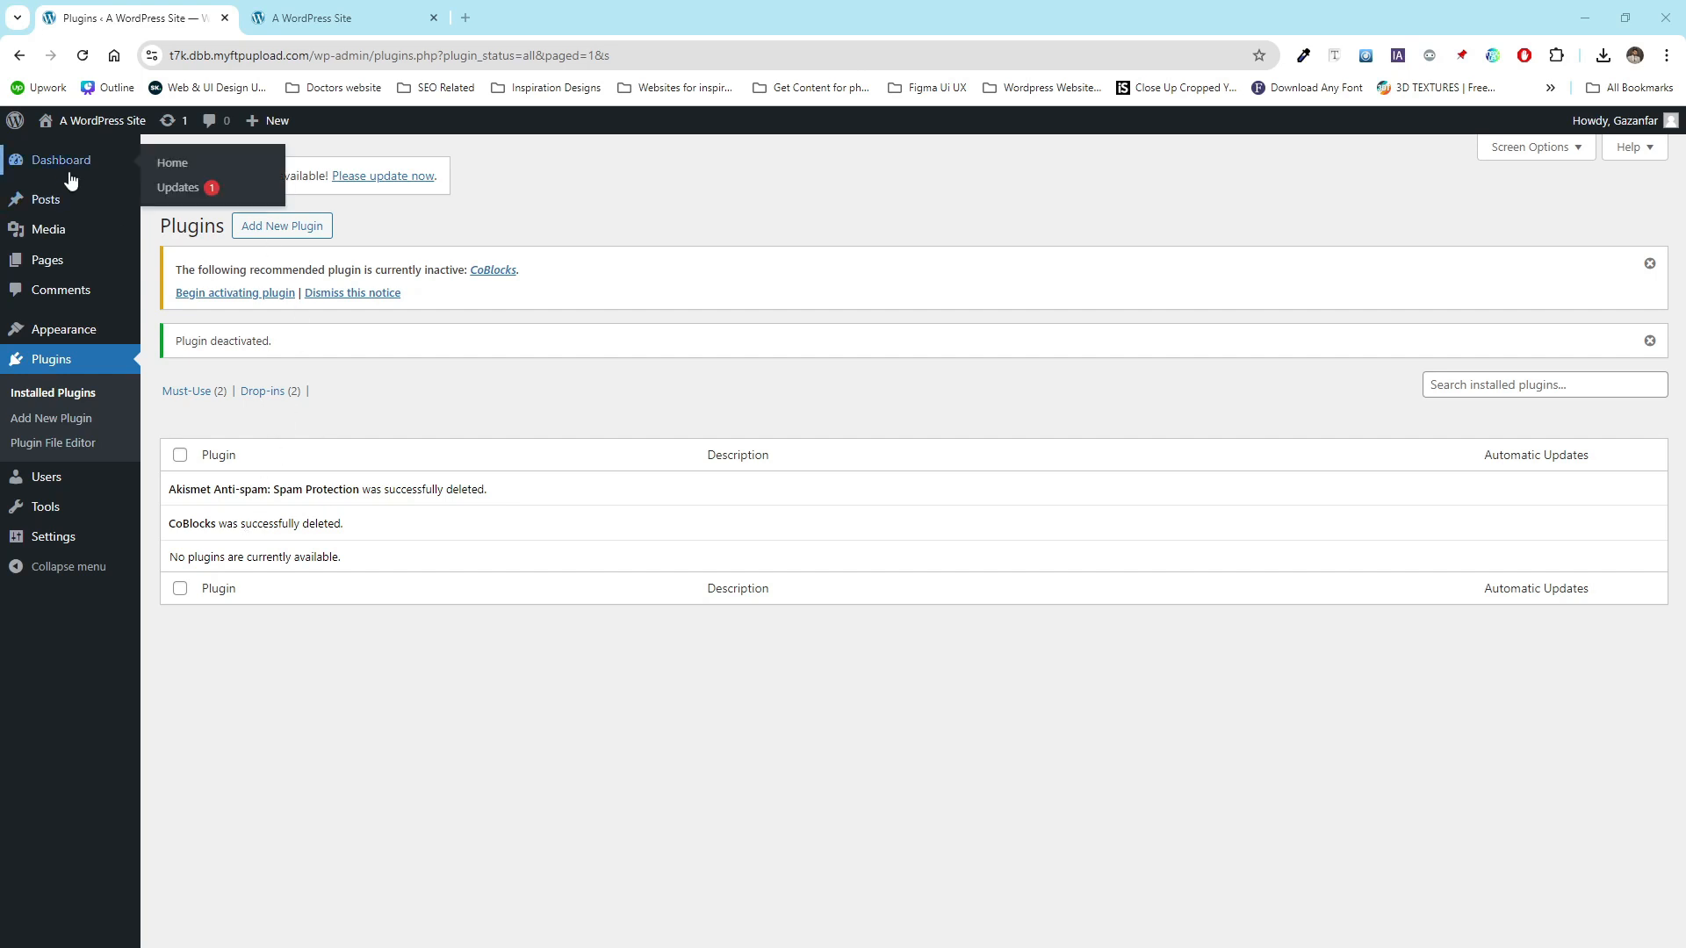
click(167, 192)
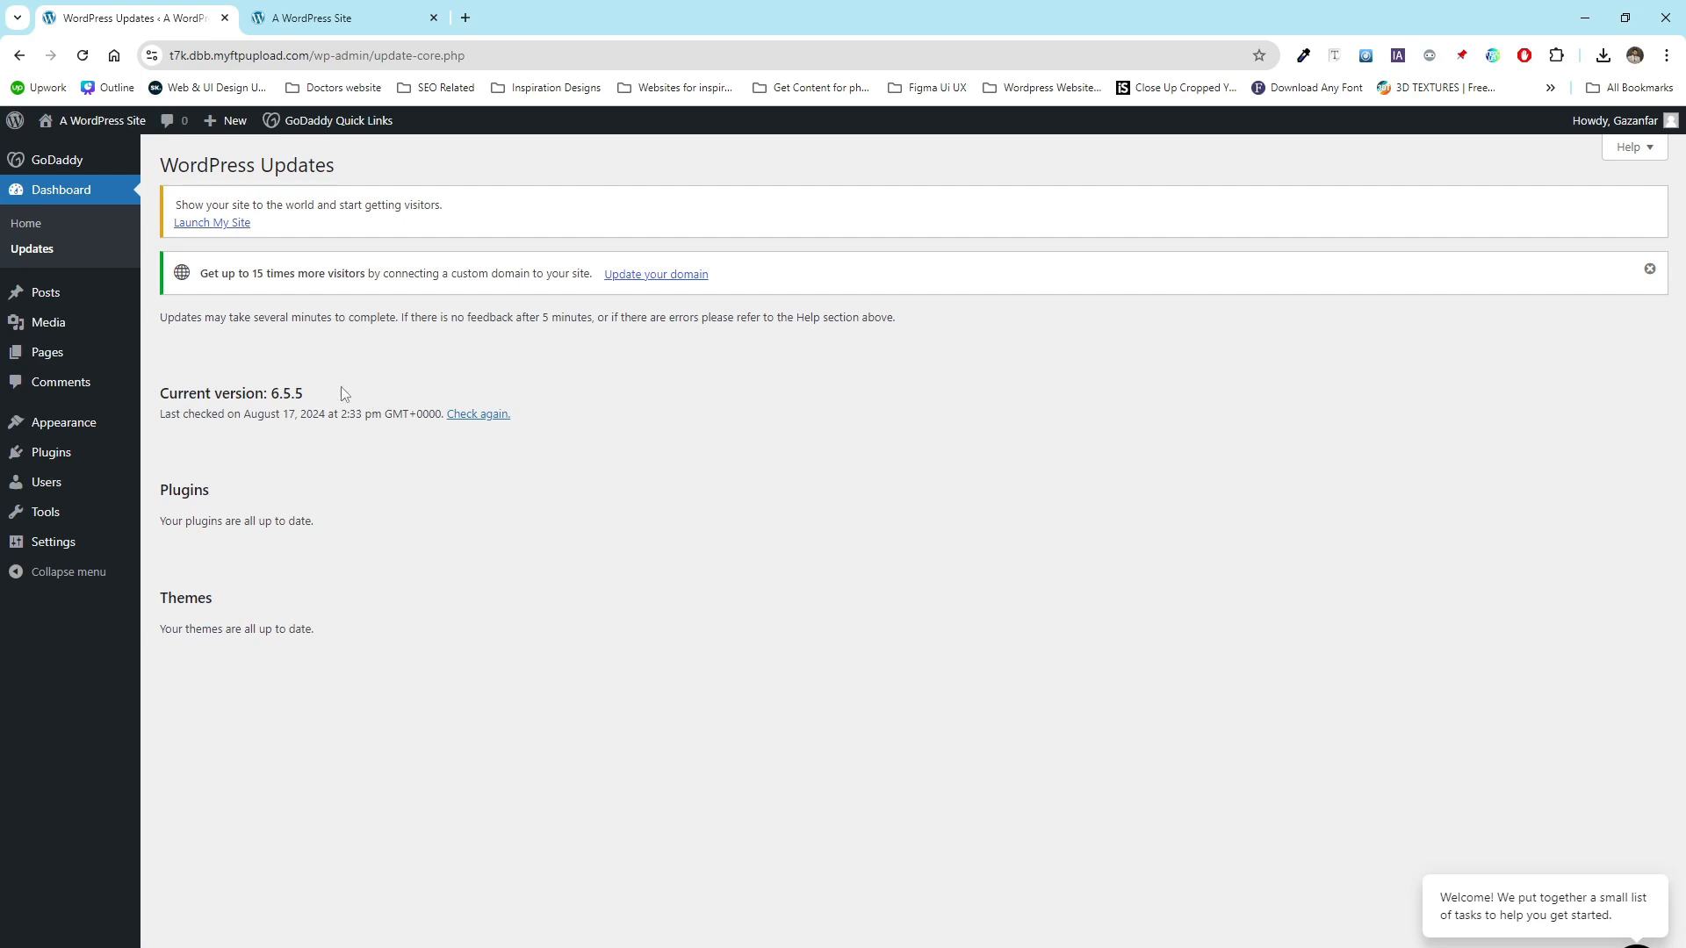
click(40, 248)
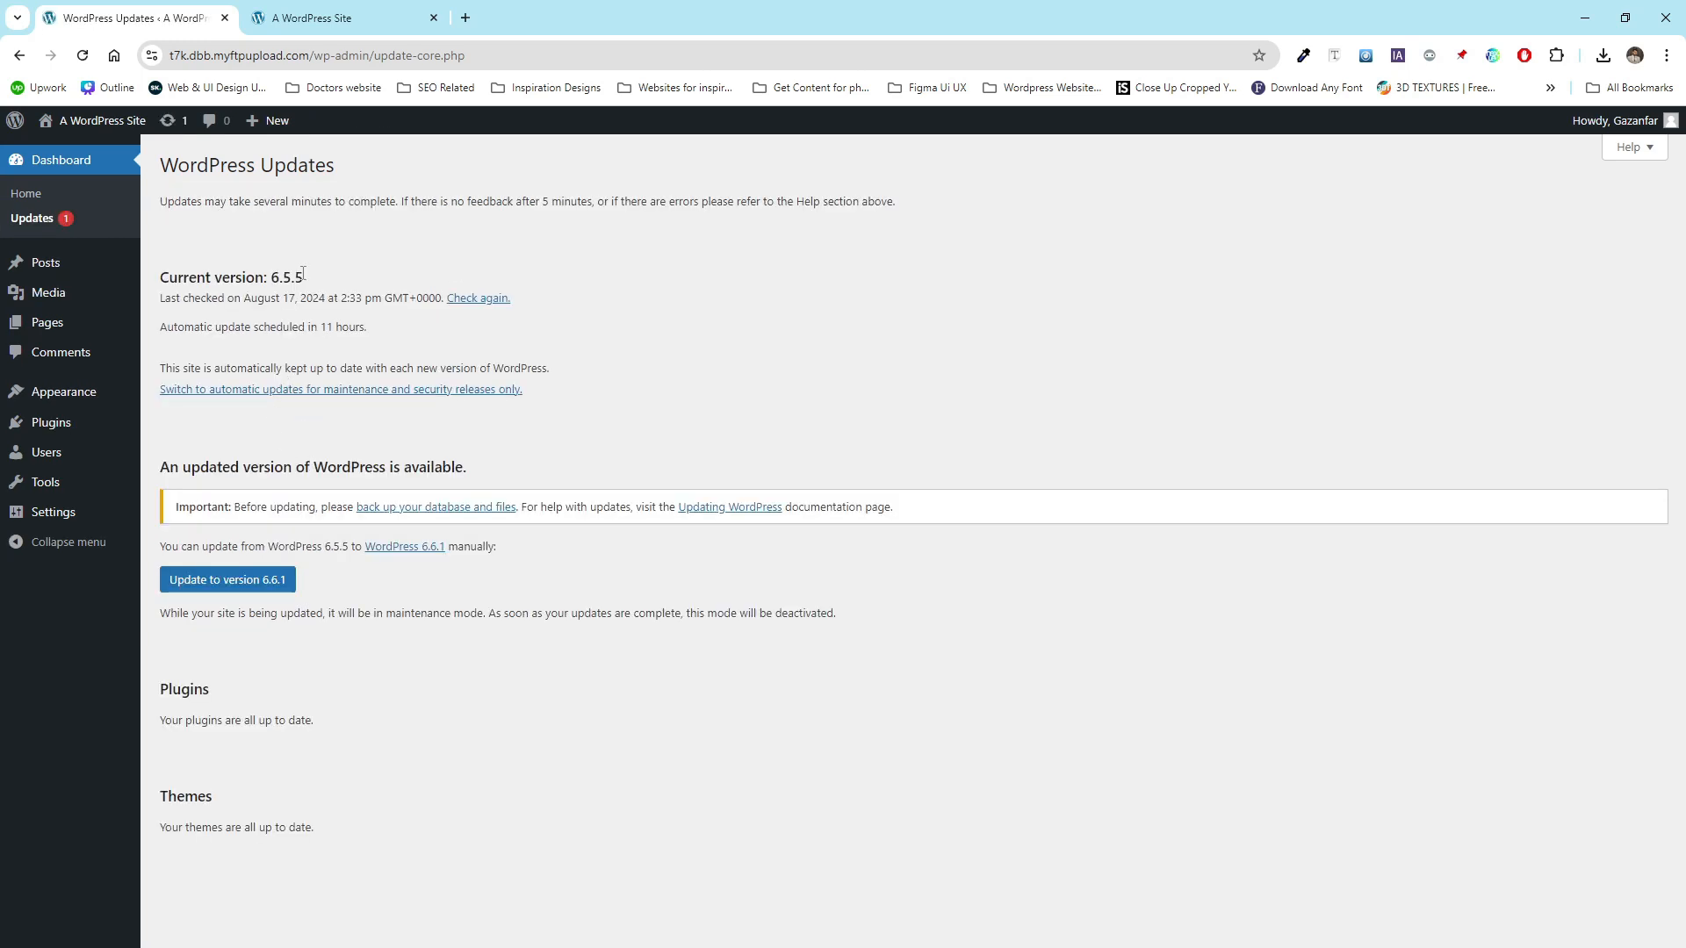
drag(303, 273, 274, 272)
click(452, 586)
click(231, 590)
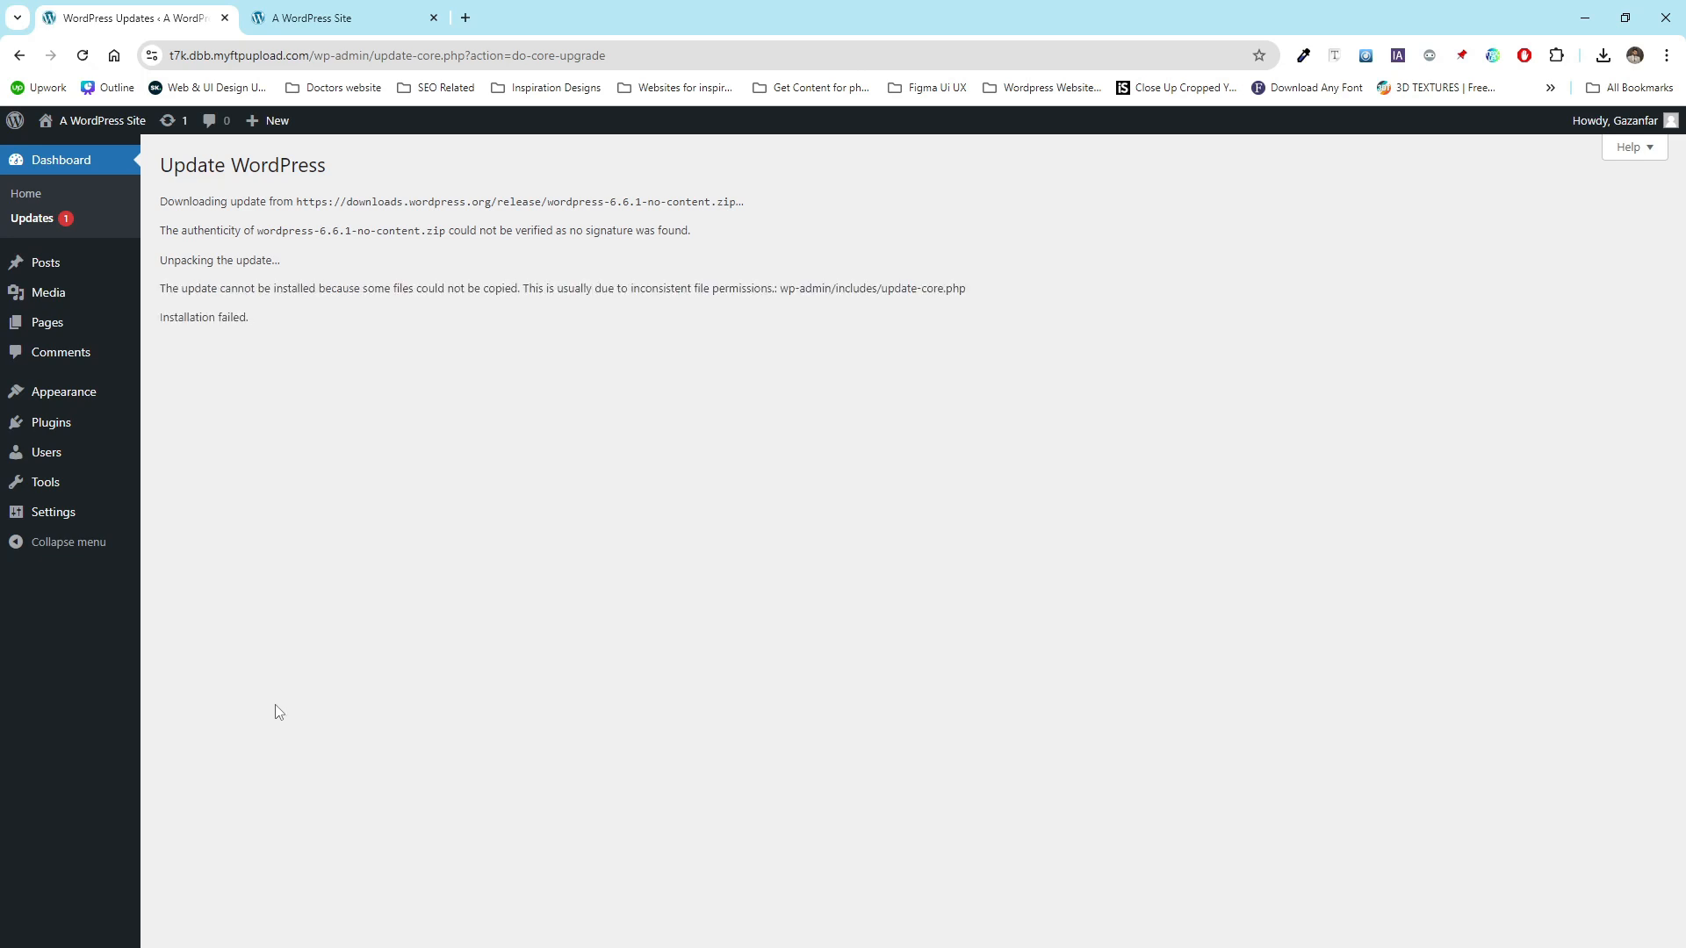
- Review the update result messages and return to the WordPress Updates page
drag(249, 321, 132, 320)
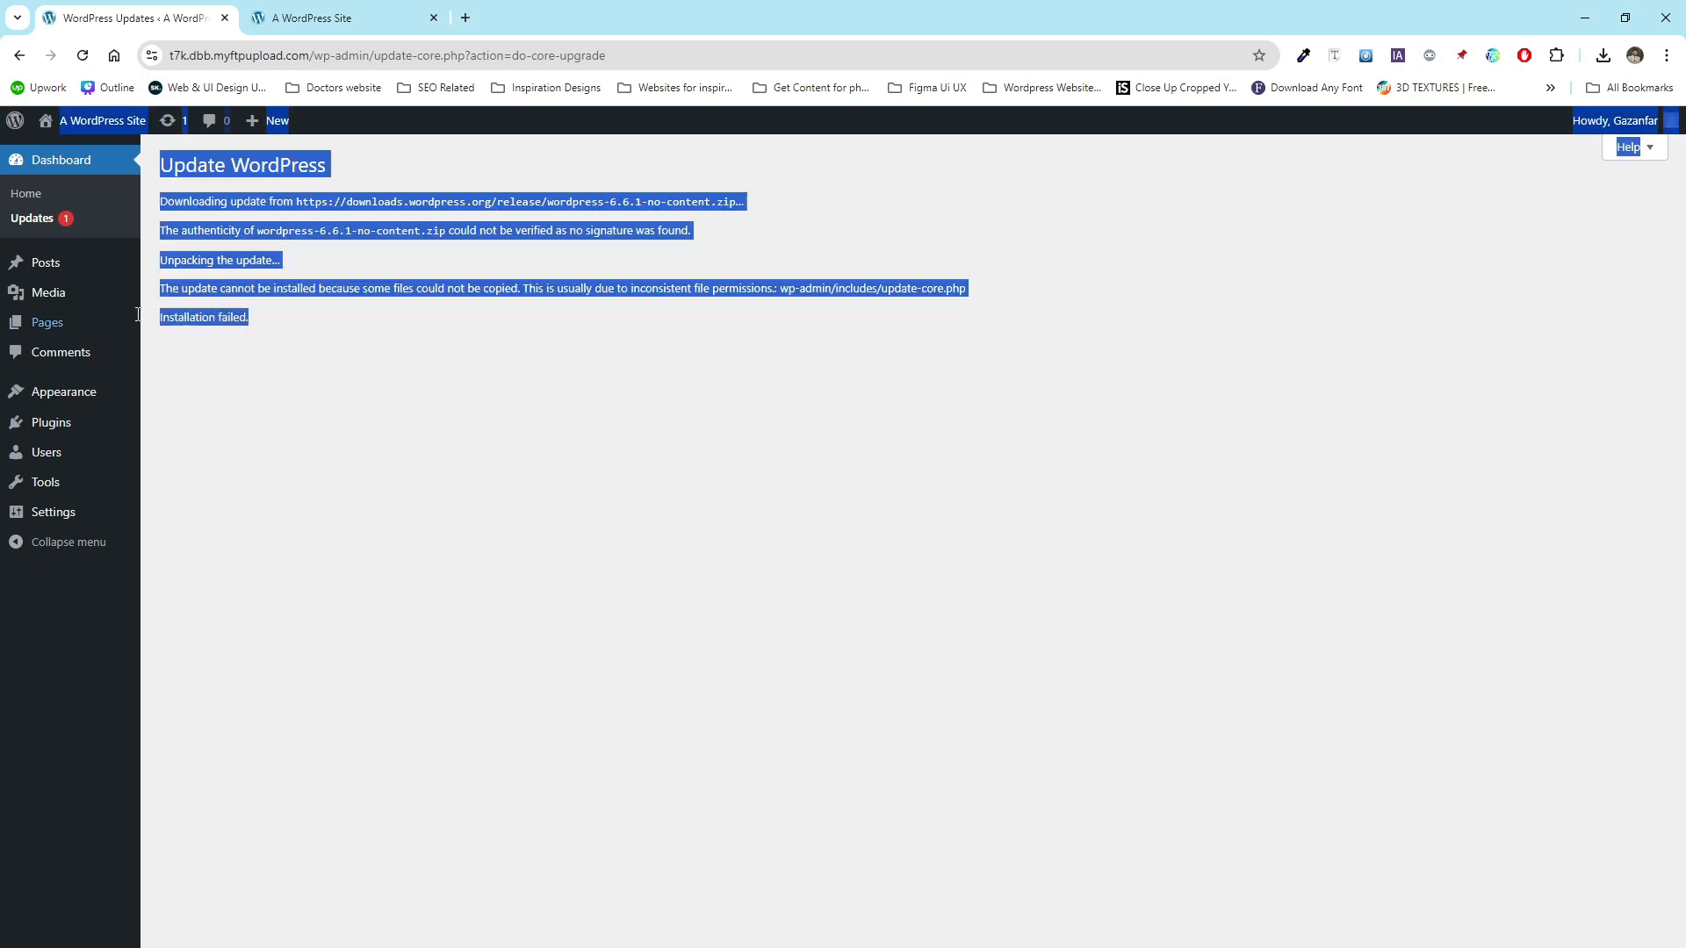
click(355, 357)
drag(249, 321, 195, 288)
click(27, 226)
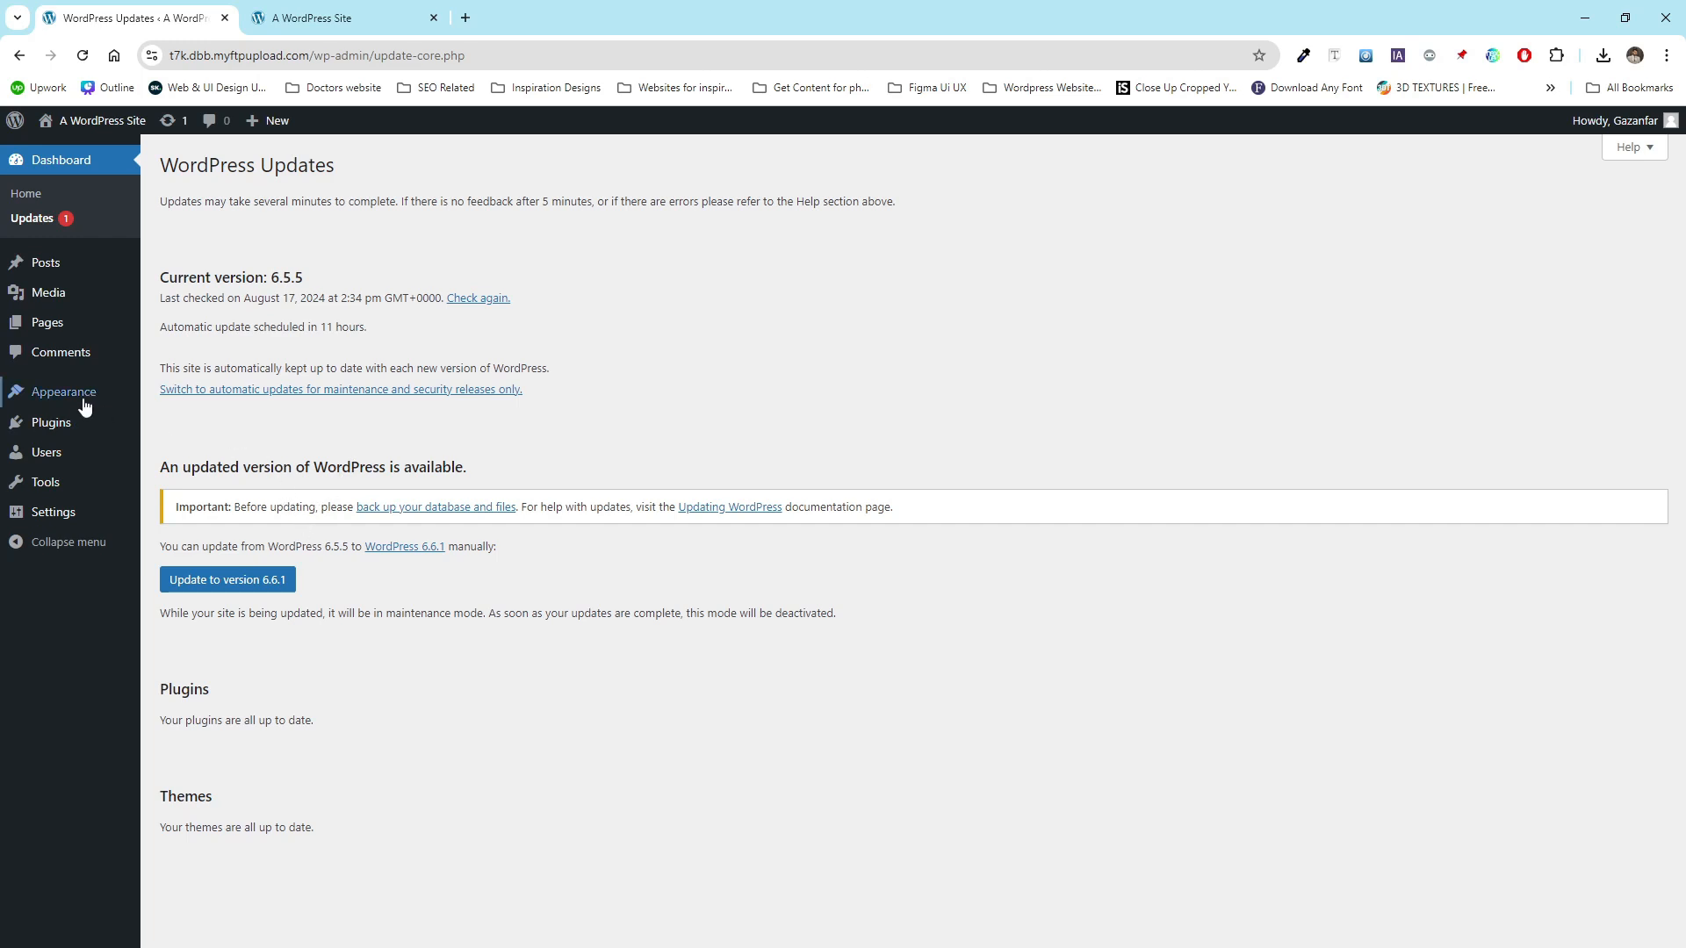
- Search the theme directory for Hello elementor, then install and activate the Hello Elementor theme
mouse_move(77, 400)
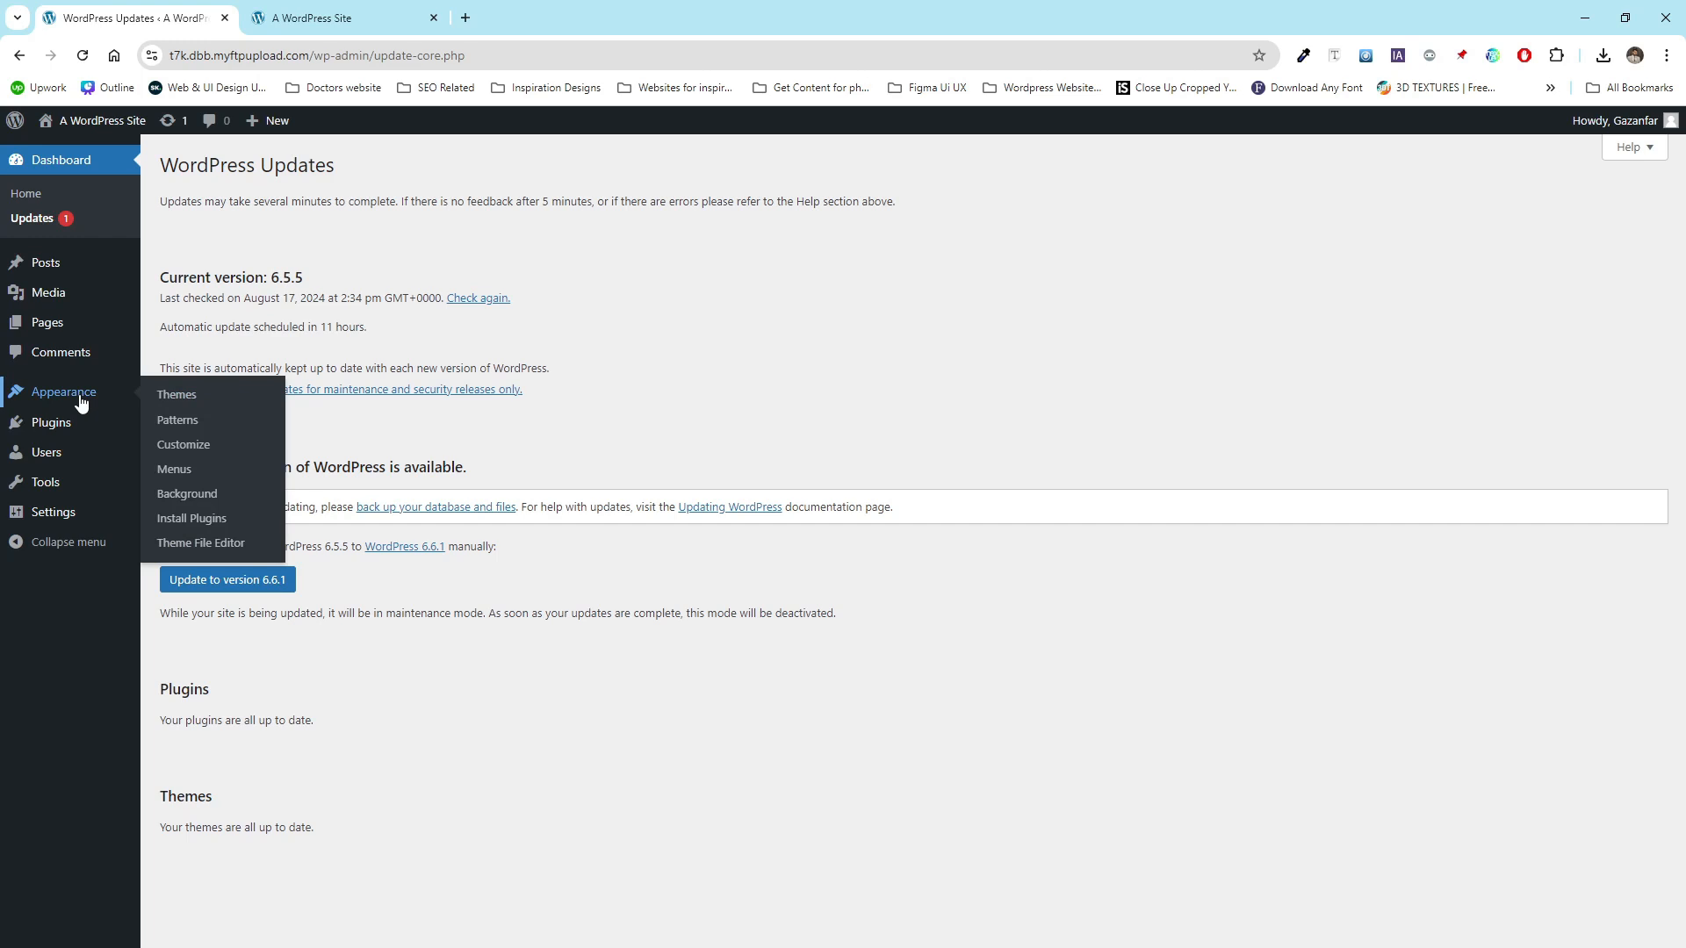
click(174, 395)
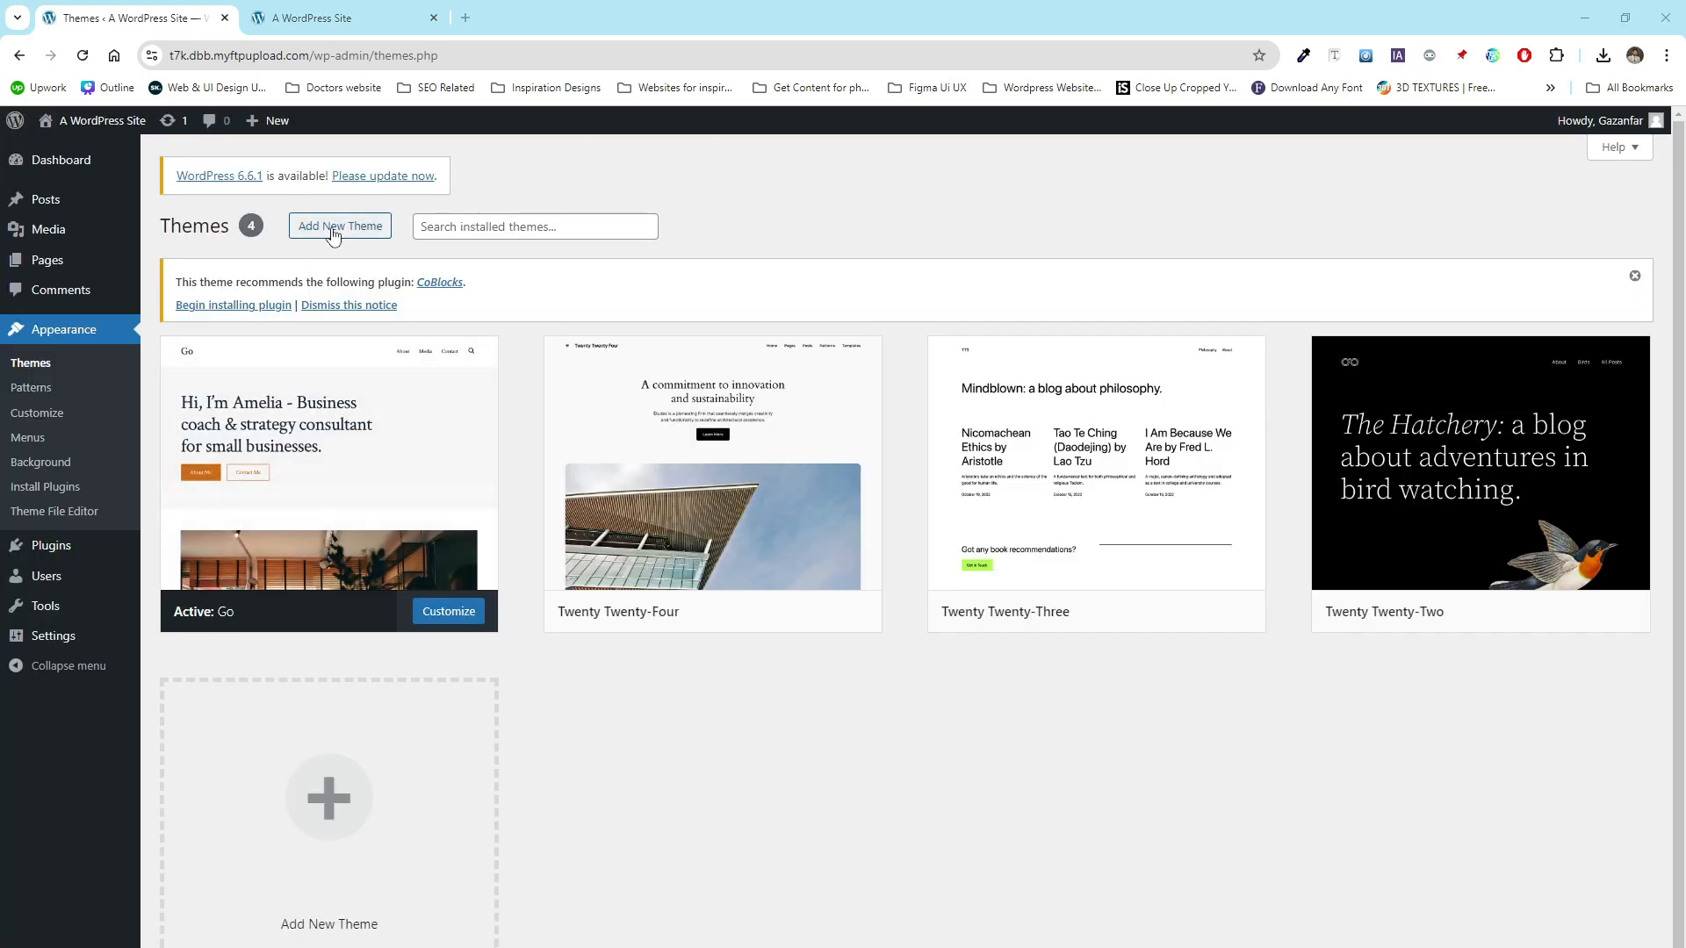
click(334, 230)
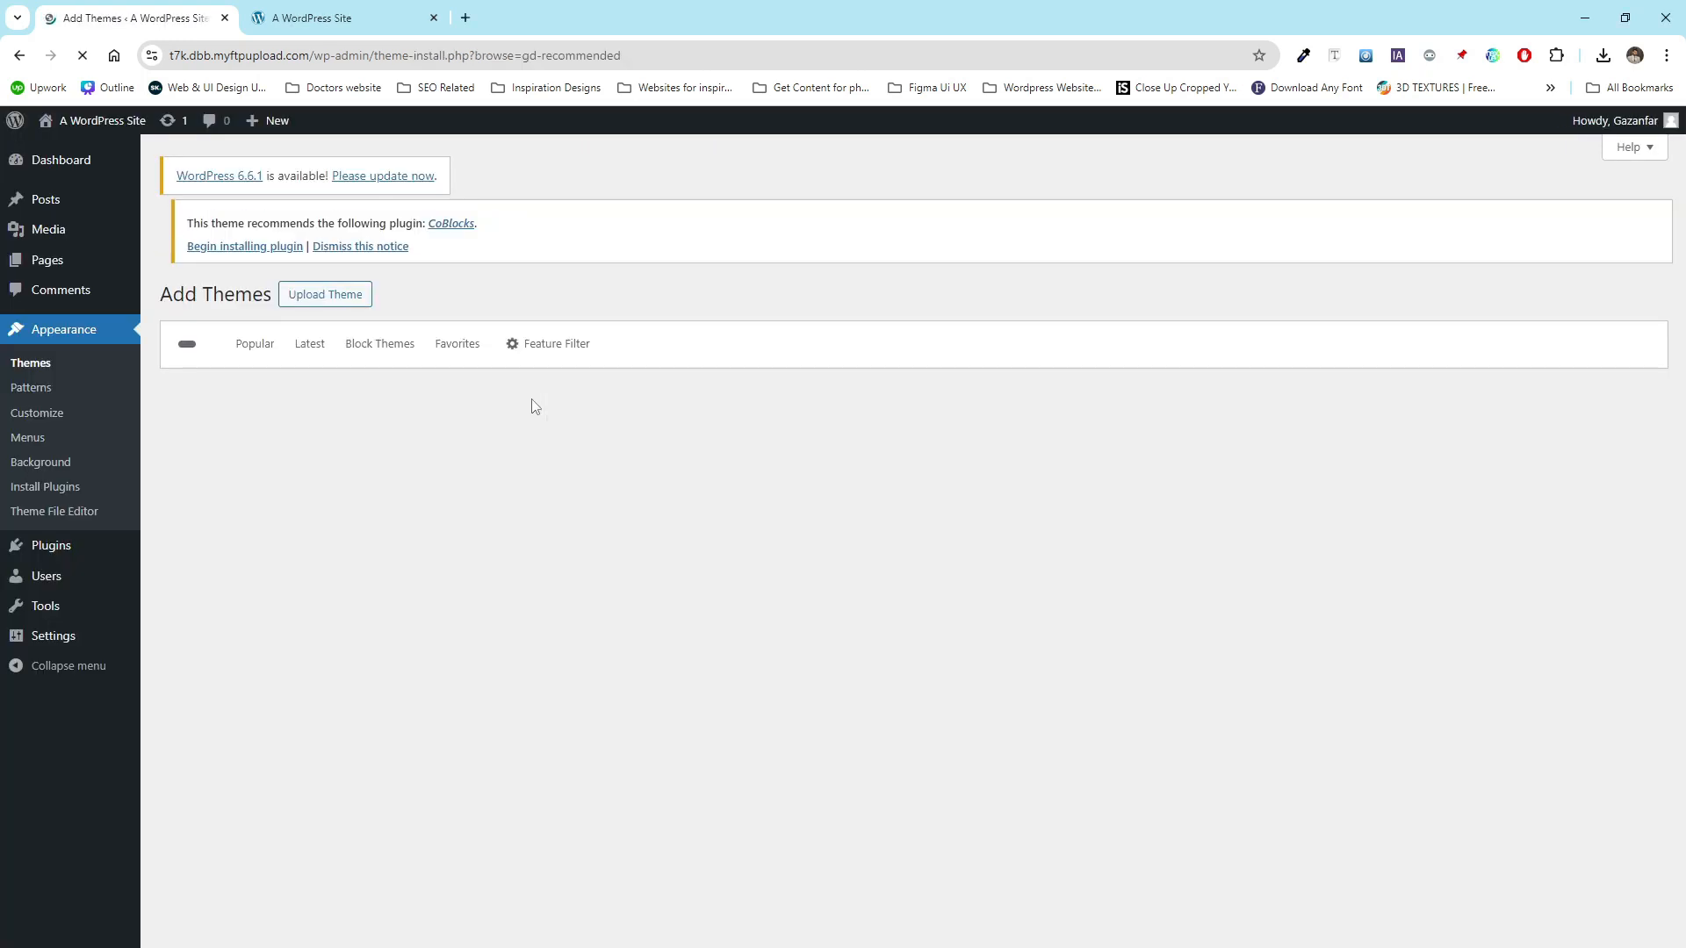
click(1463, 358)
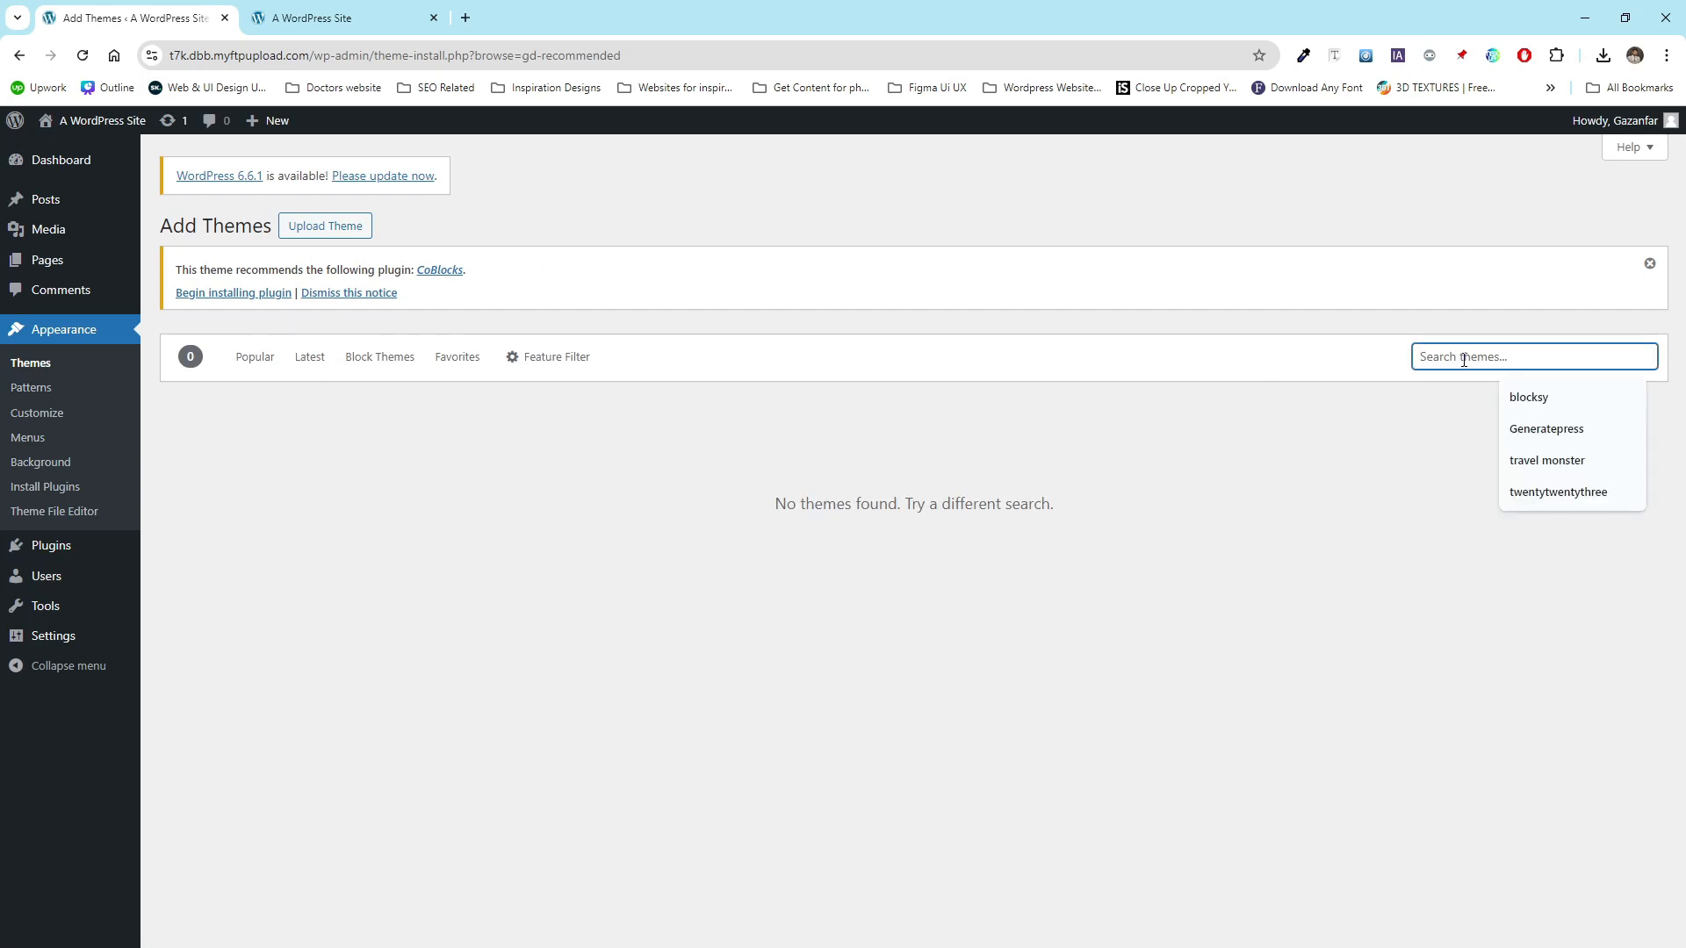
text(Hello elementor)
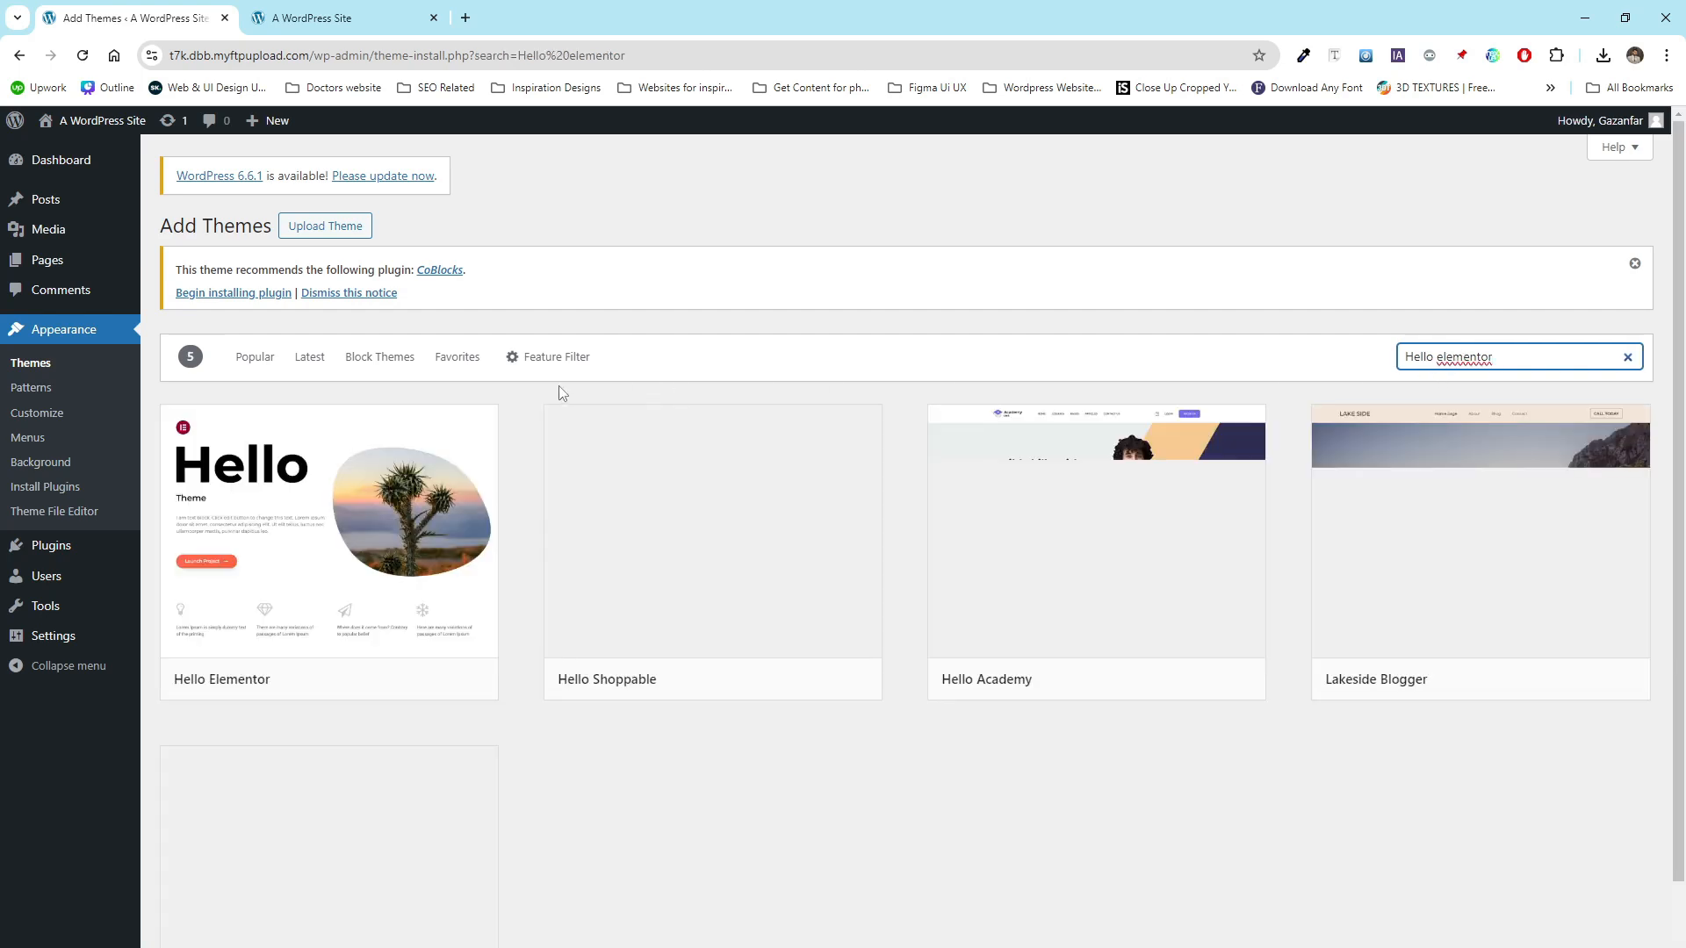
mouse_move(334, 518)
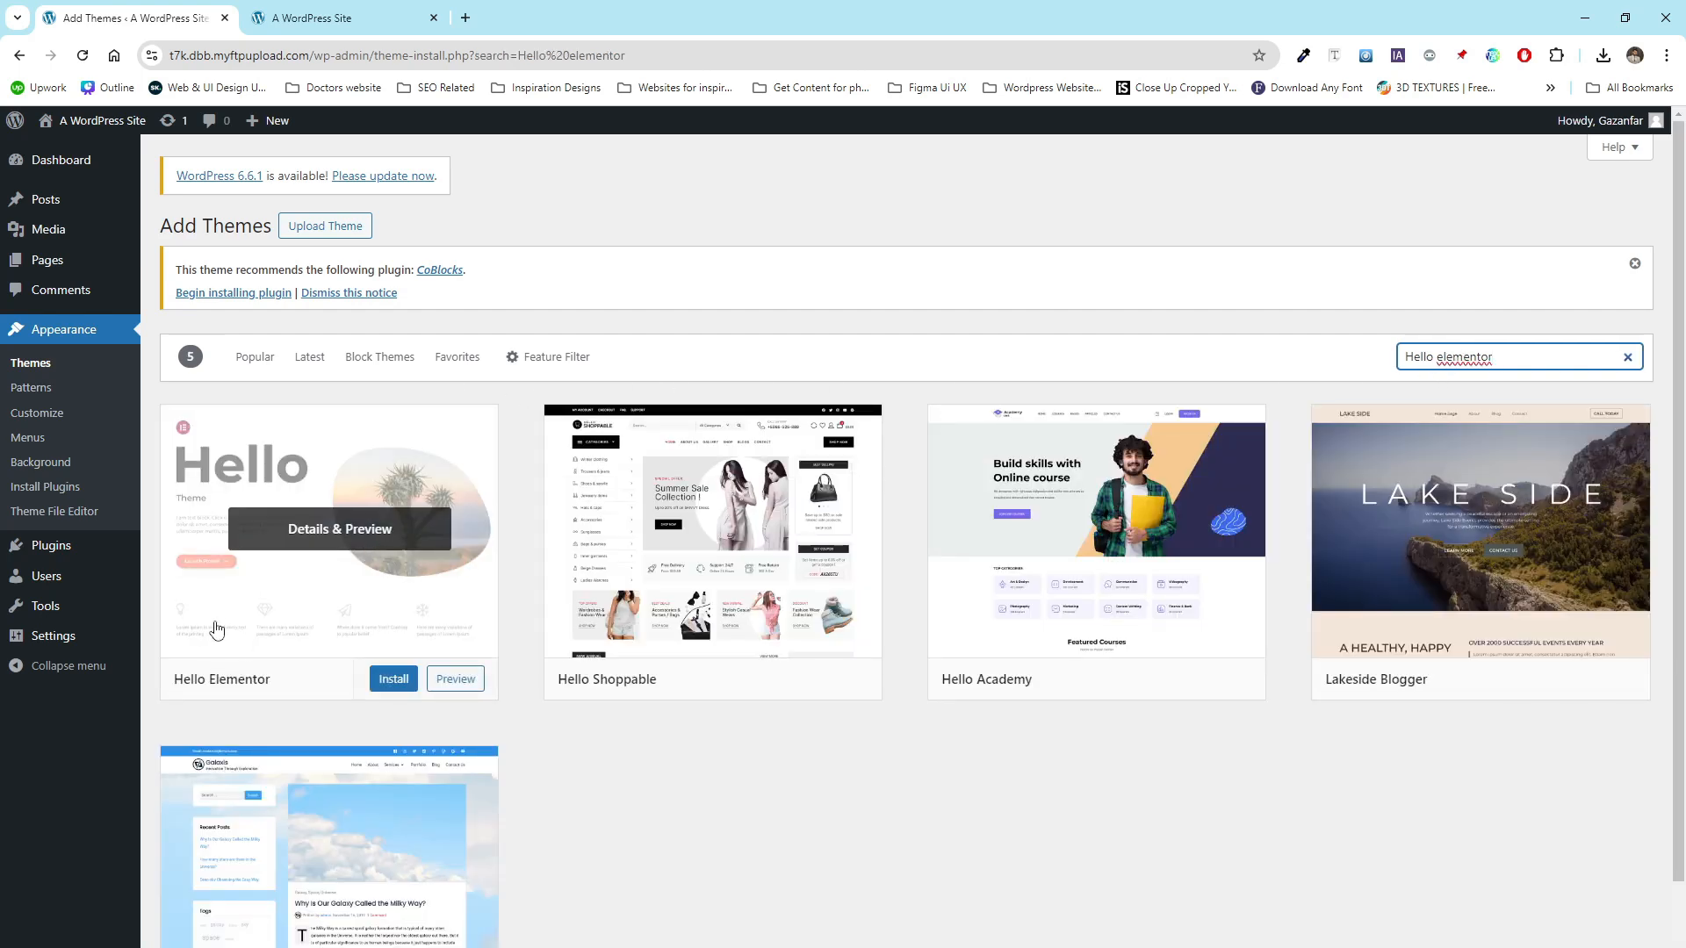
click(393, 679)
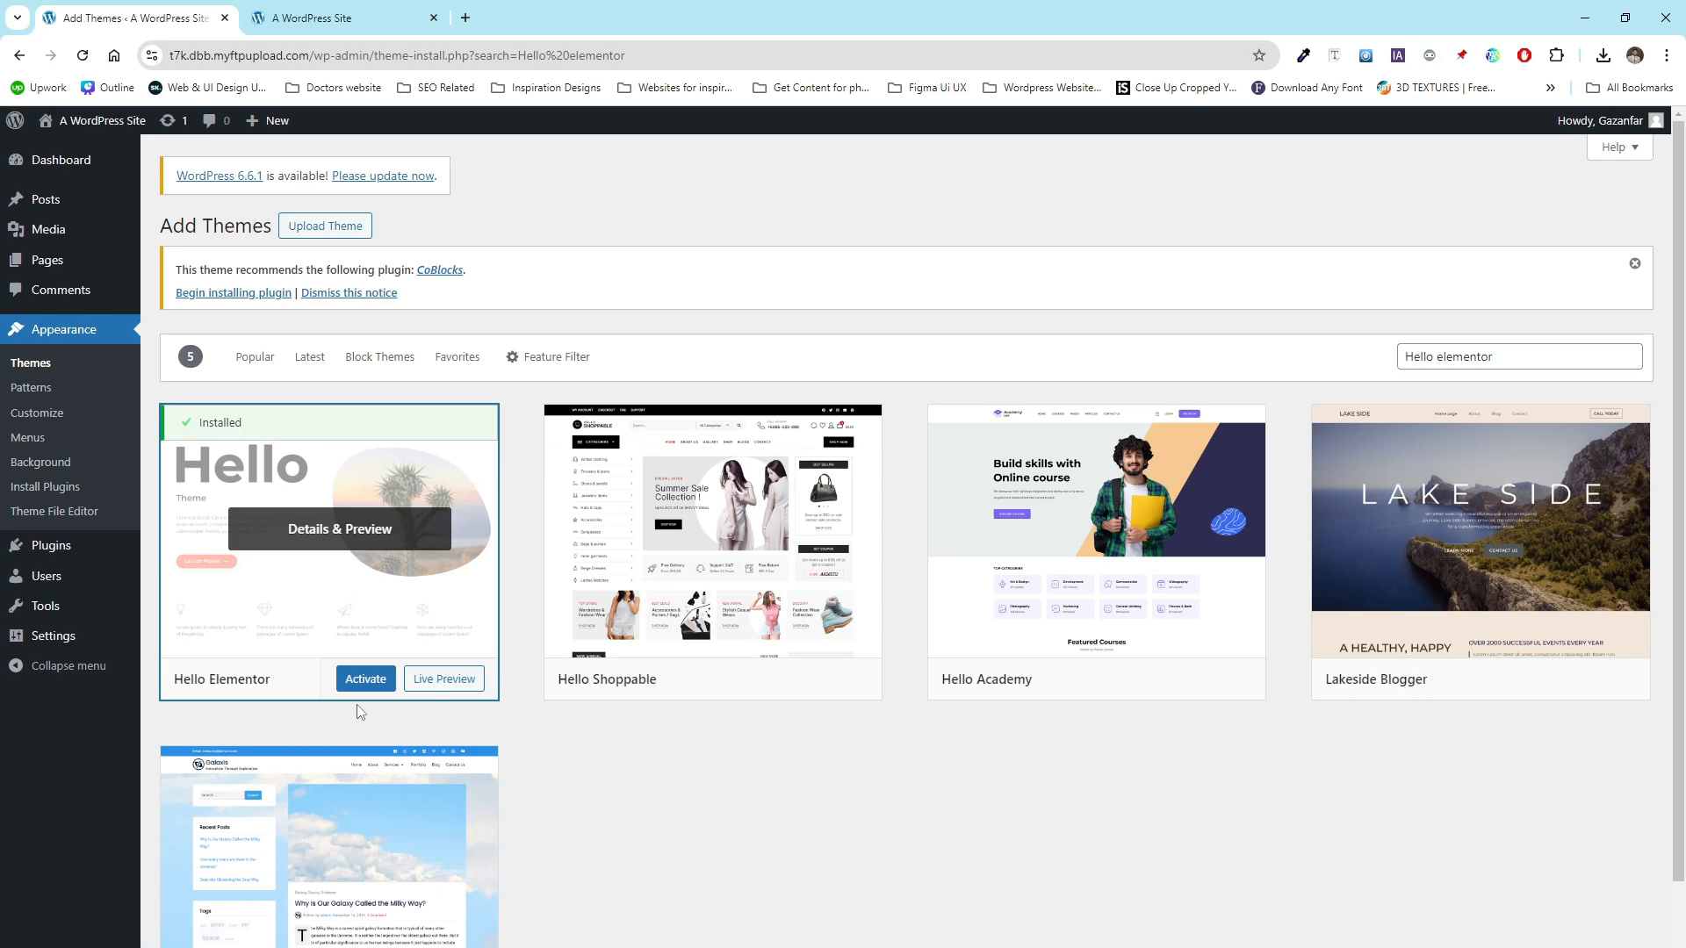
click(365, 683)
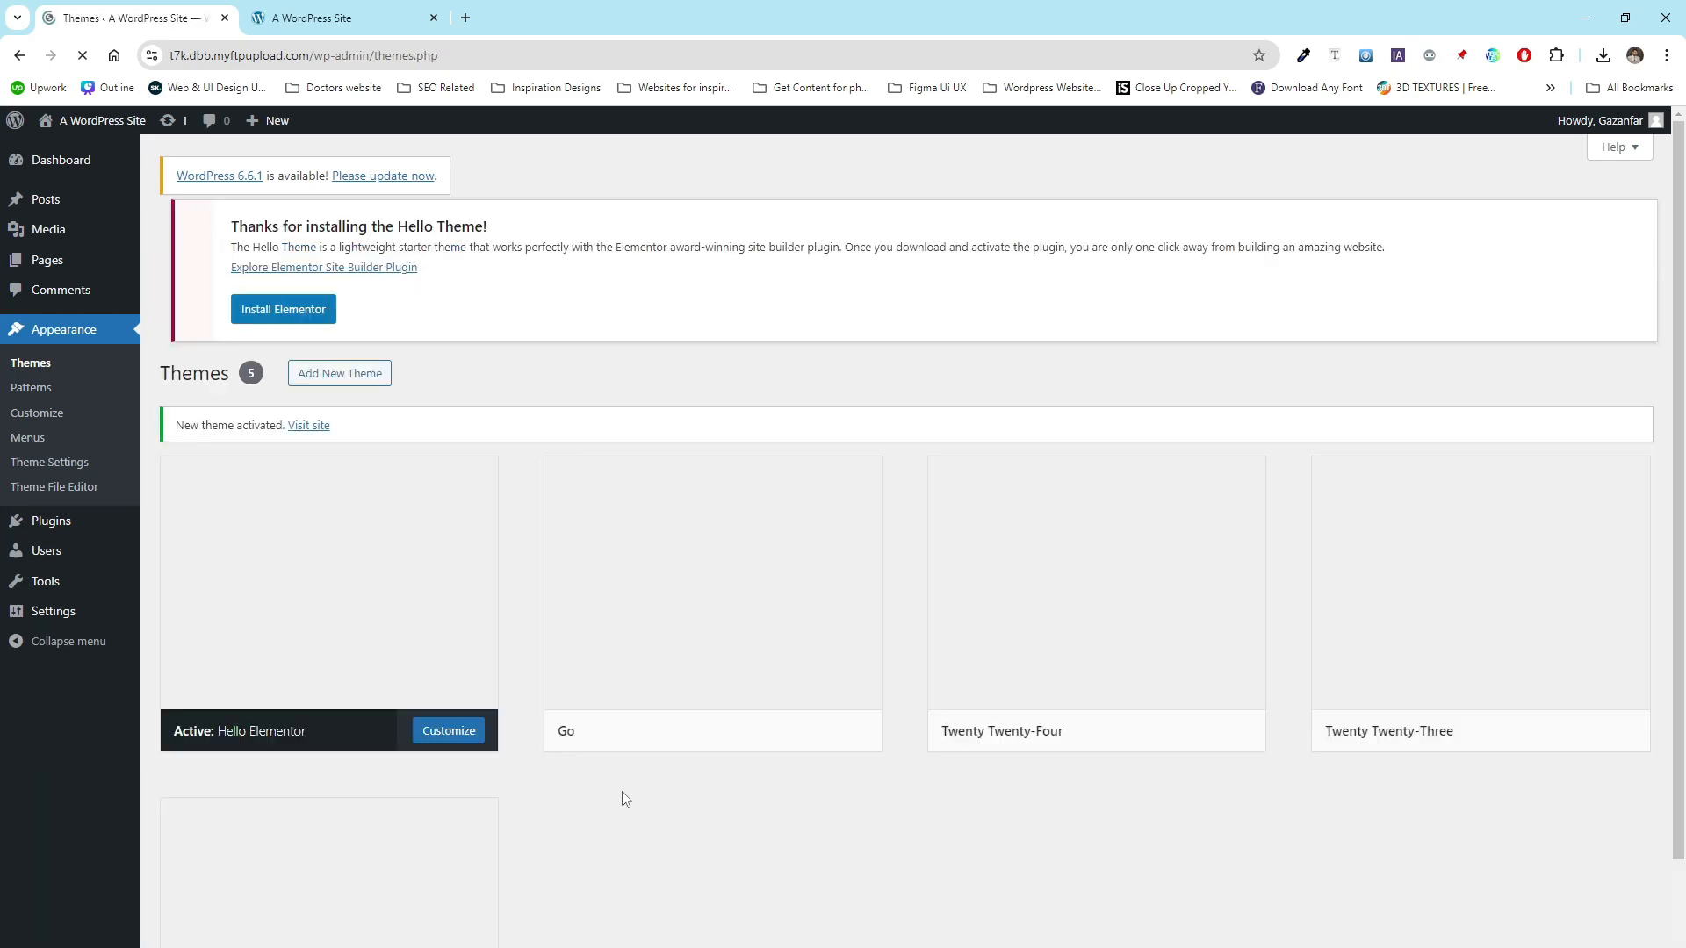
- Delete the Go theme from its theme details view
click(711, 703)
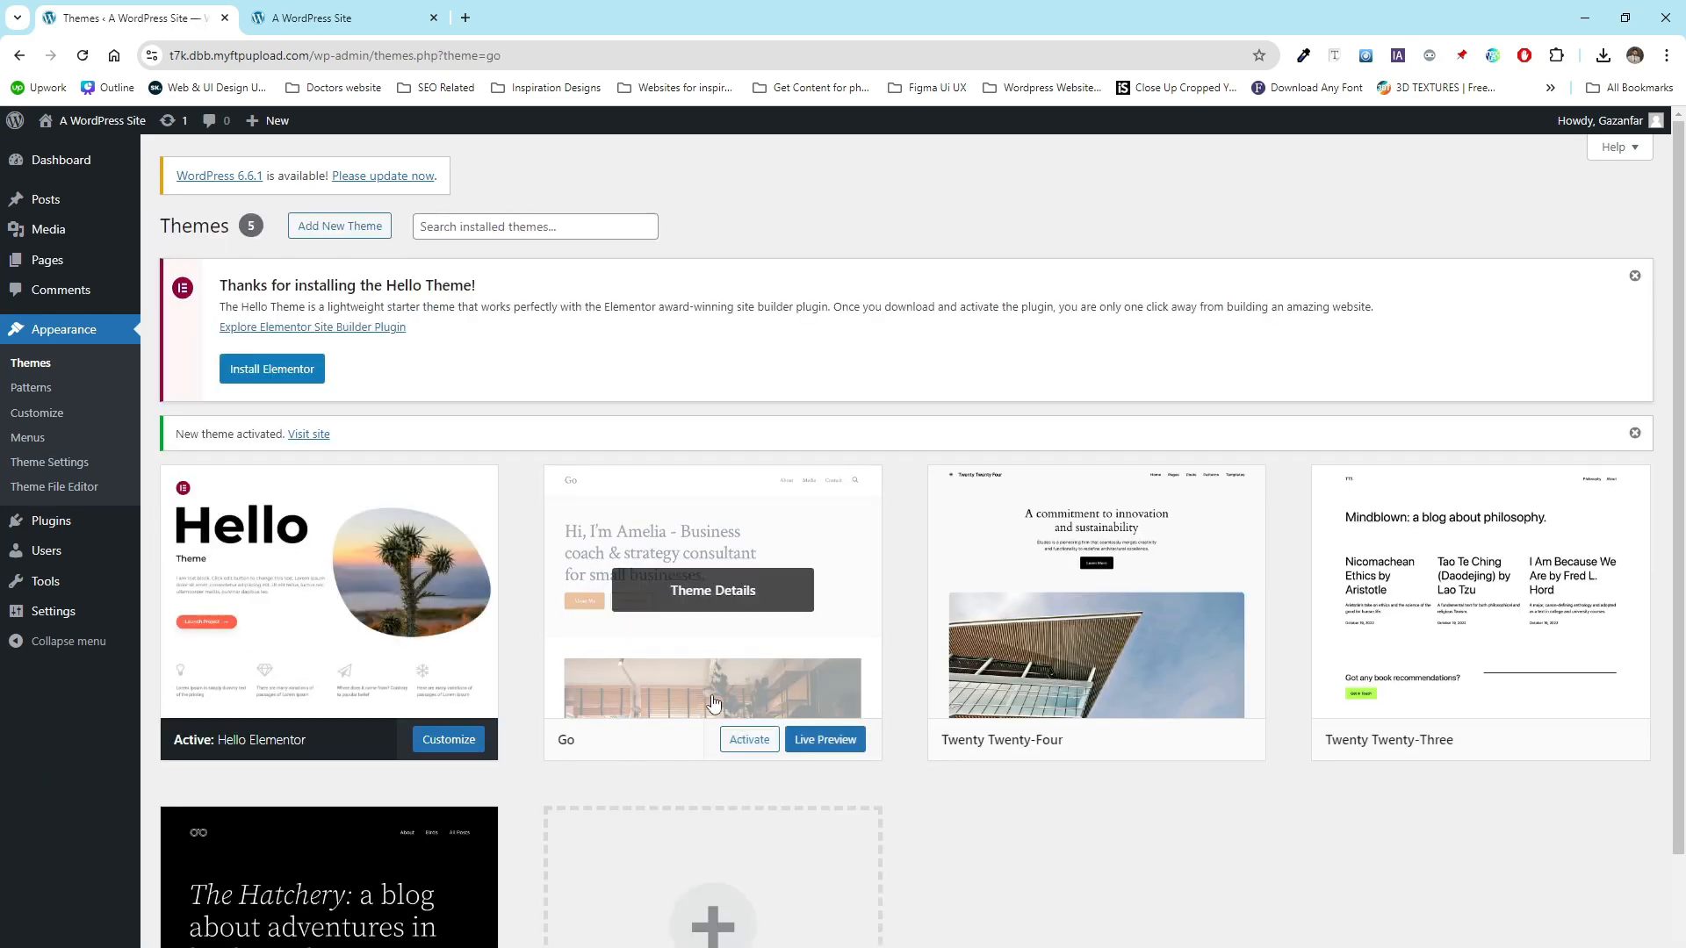
click(1522, 946)
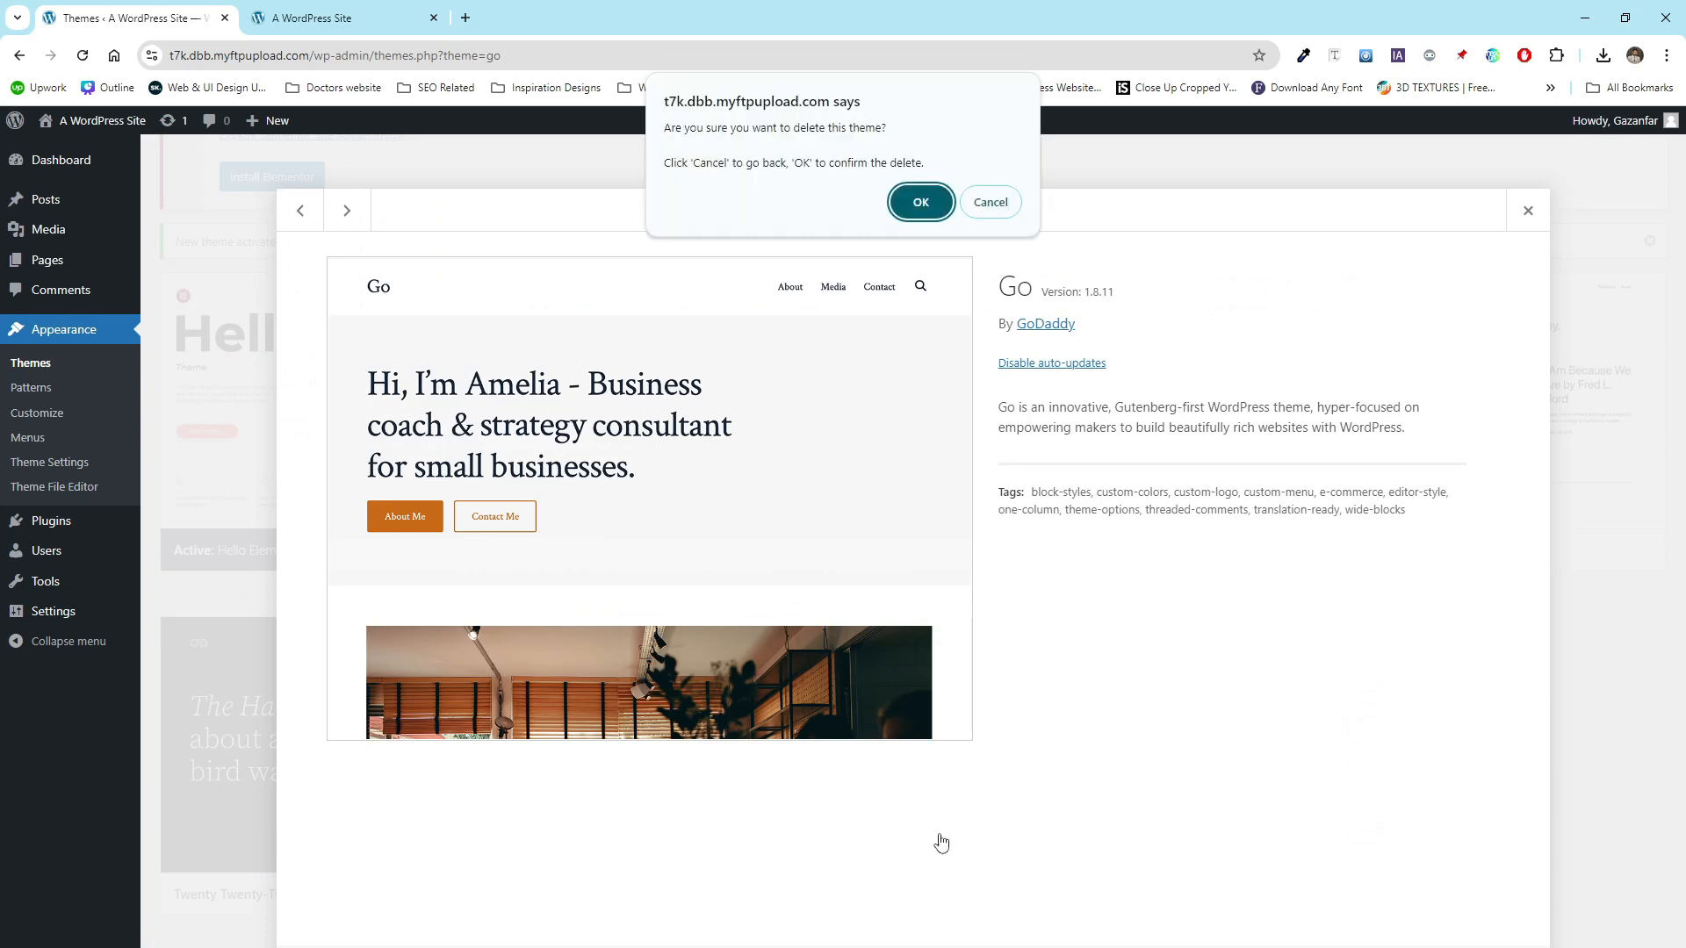
click(904, 211)
- Delete the Twenty Twenty-Four theme from its theme details view
click(699, 491)
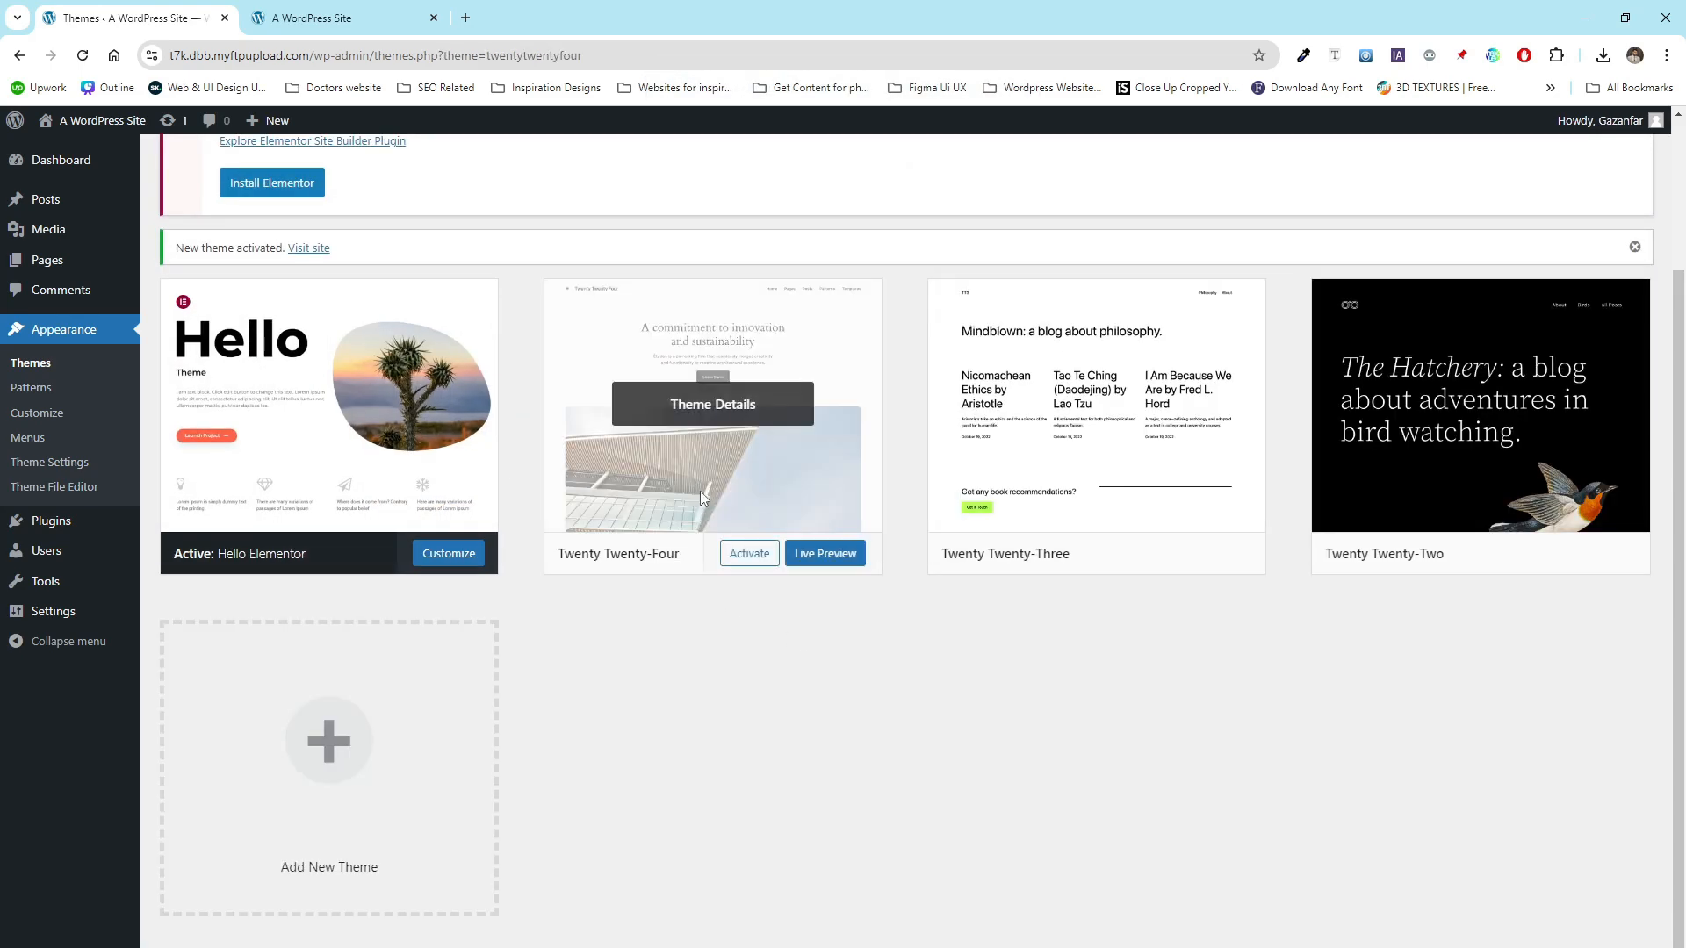
click(1521, 947)
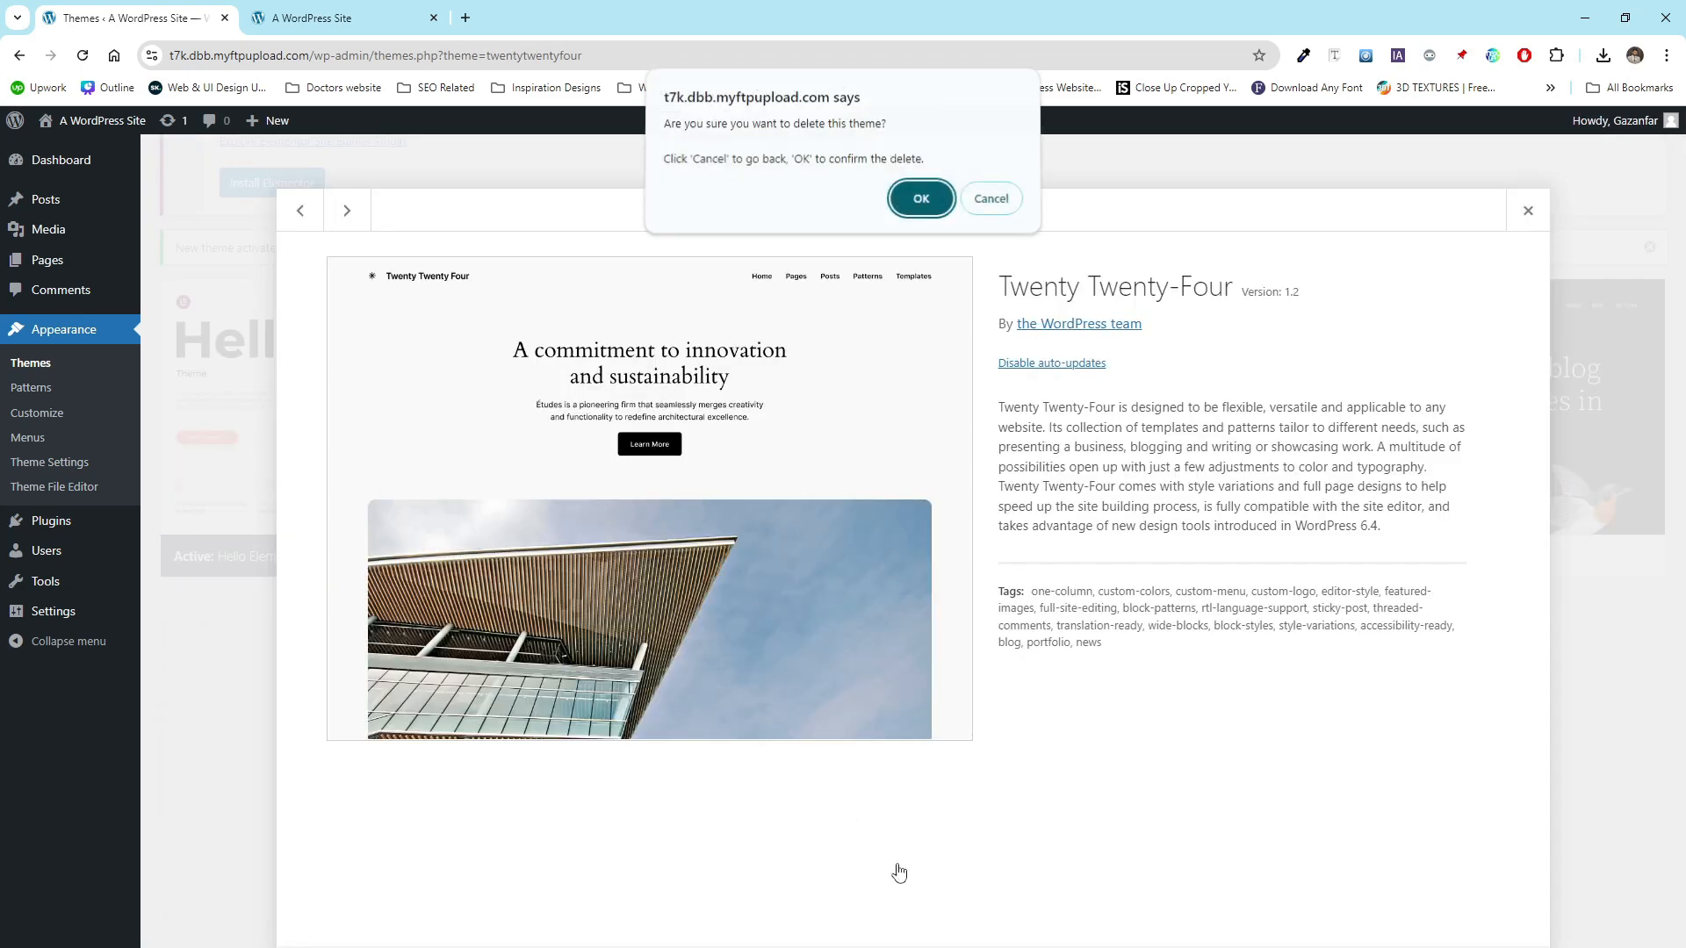
click(920, 202)
- Delete the Twenty Twenty-Three theme from its theme details view
click(754, 654)
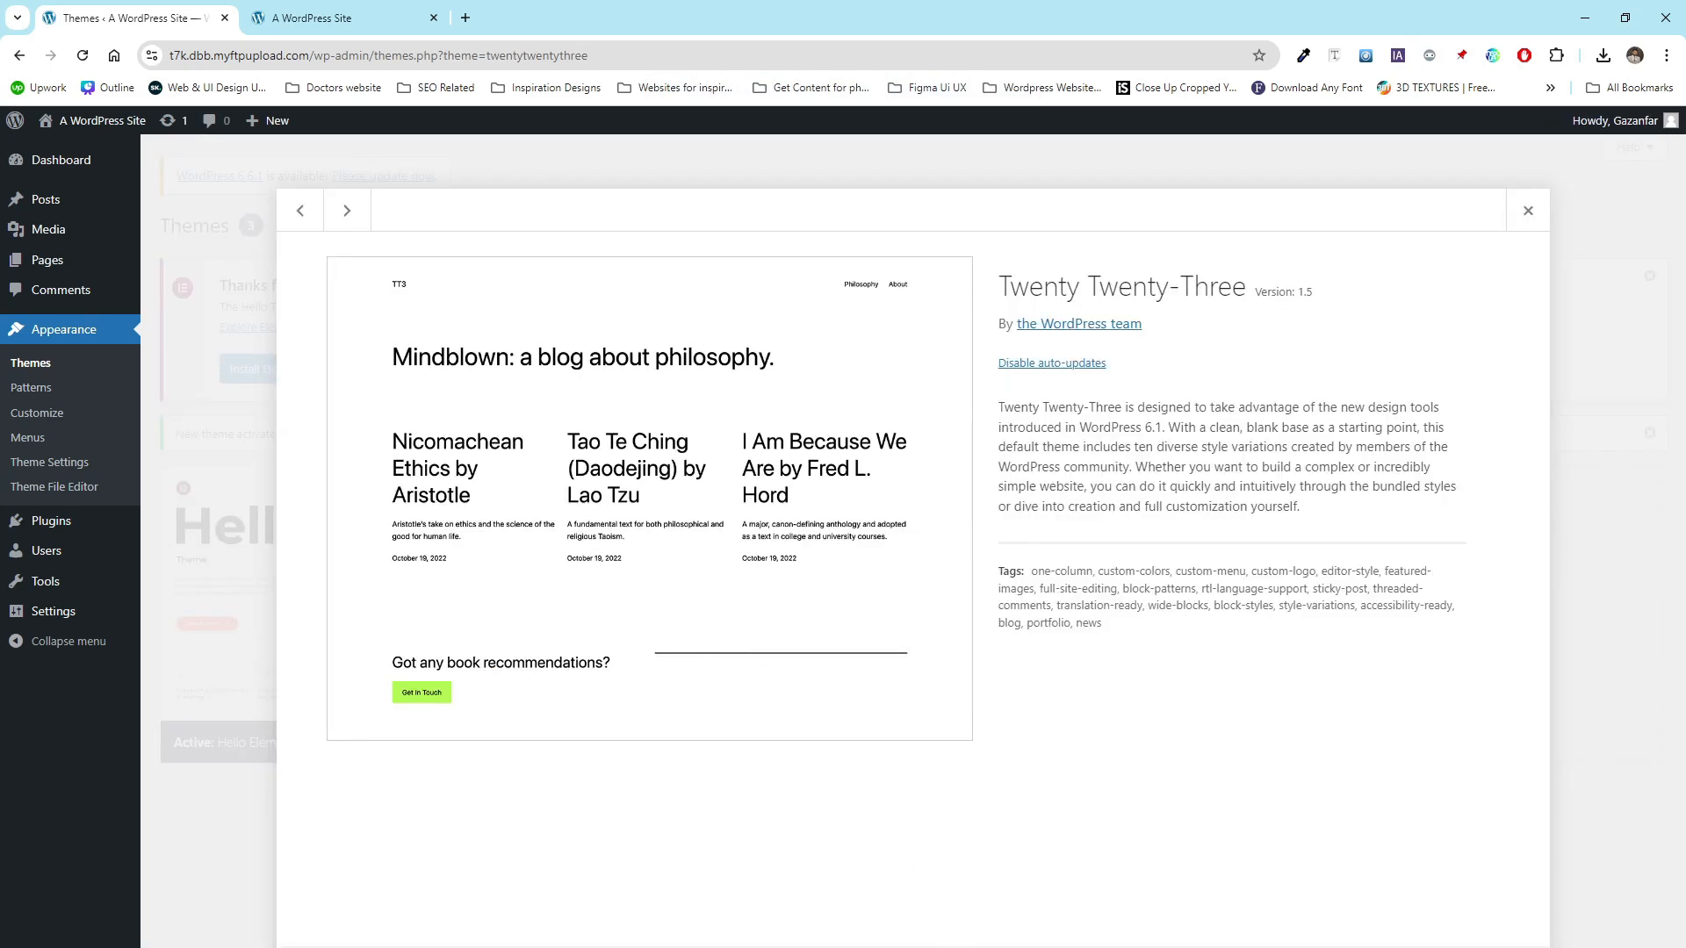
click(954, 943)
click(920, 198)
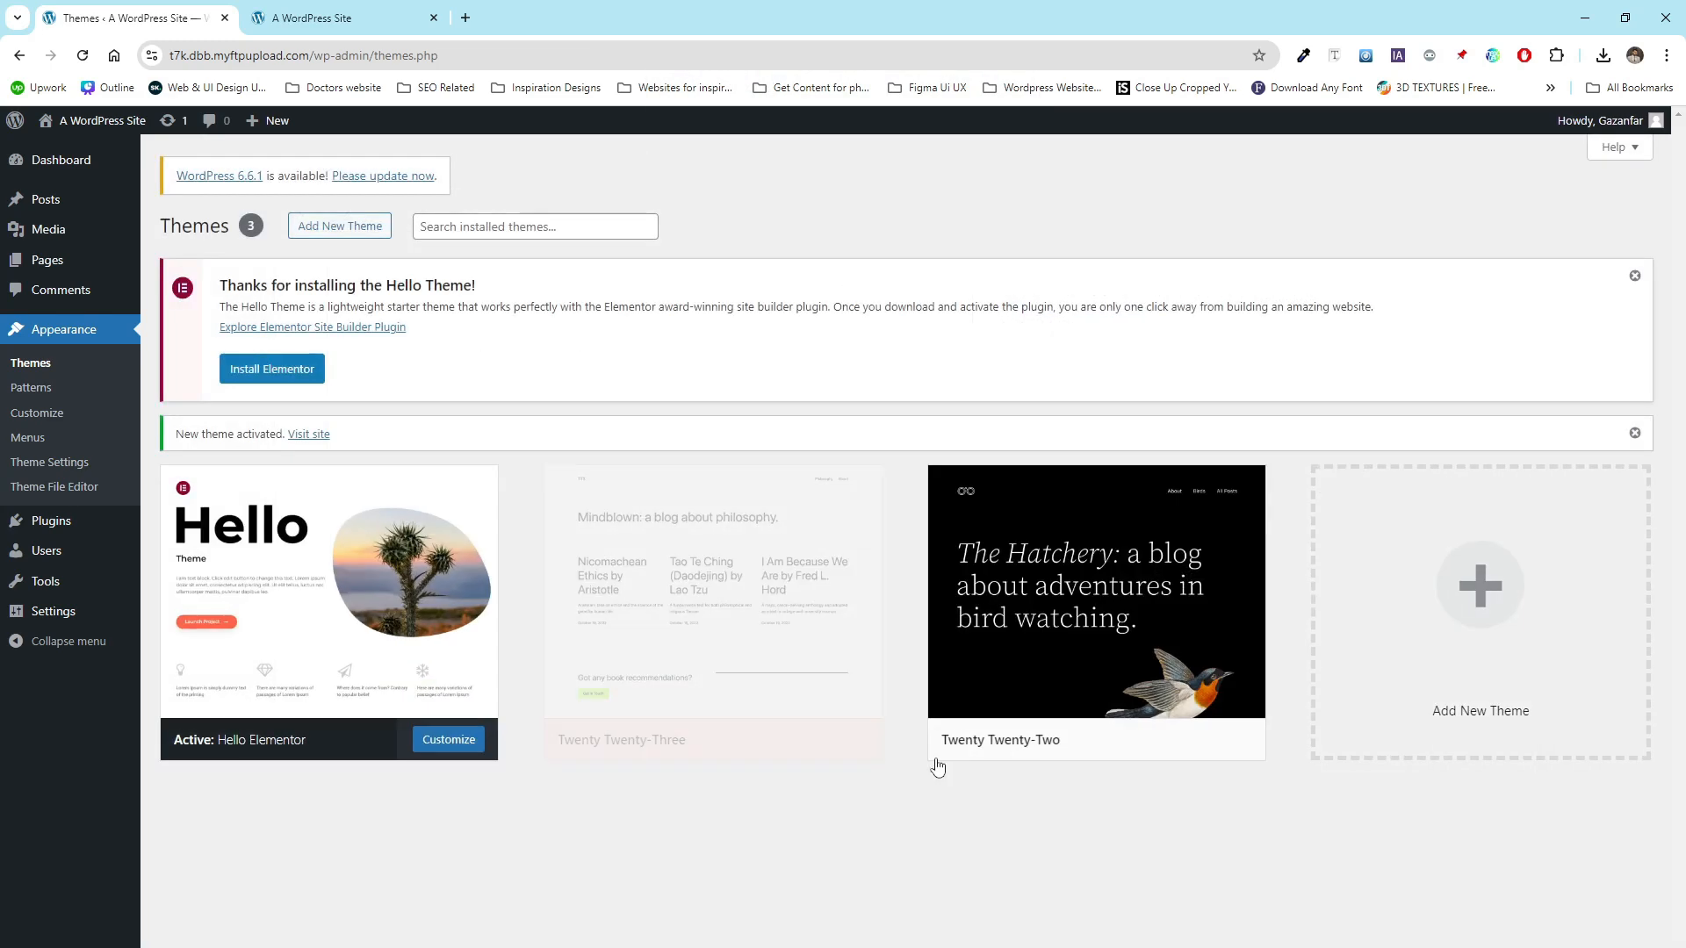
- Delete the Twenty Twenty-Two theme from its theme details view
click(780, 722)
click(953, 943)
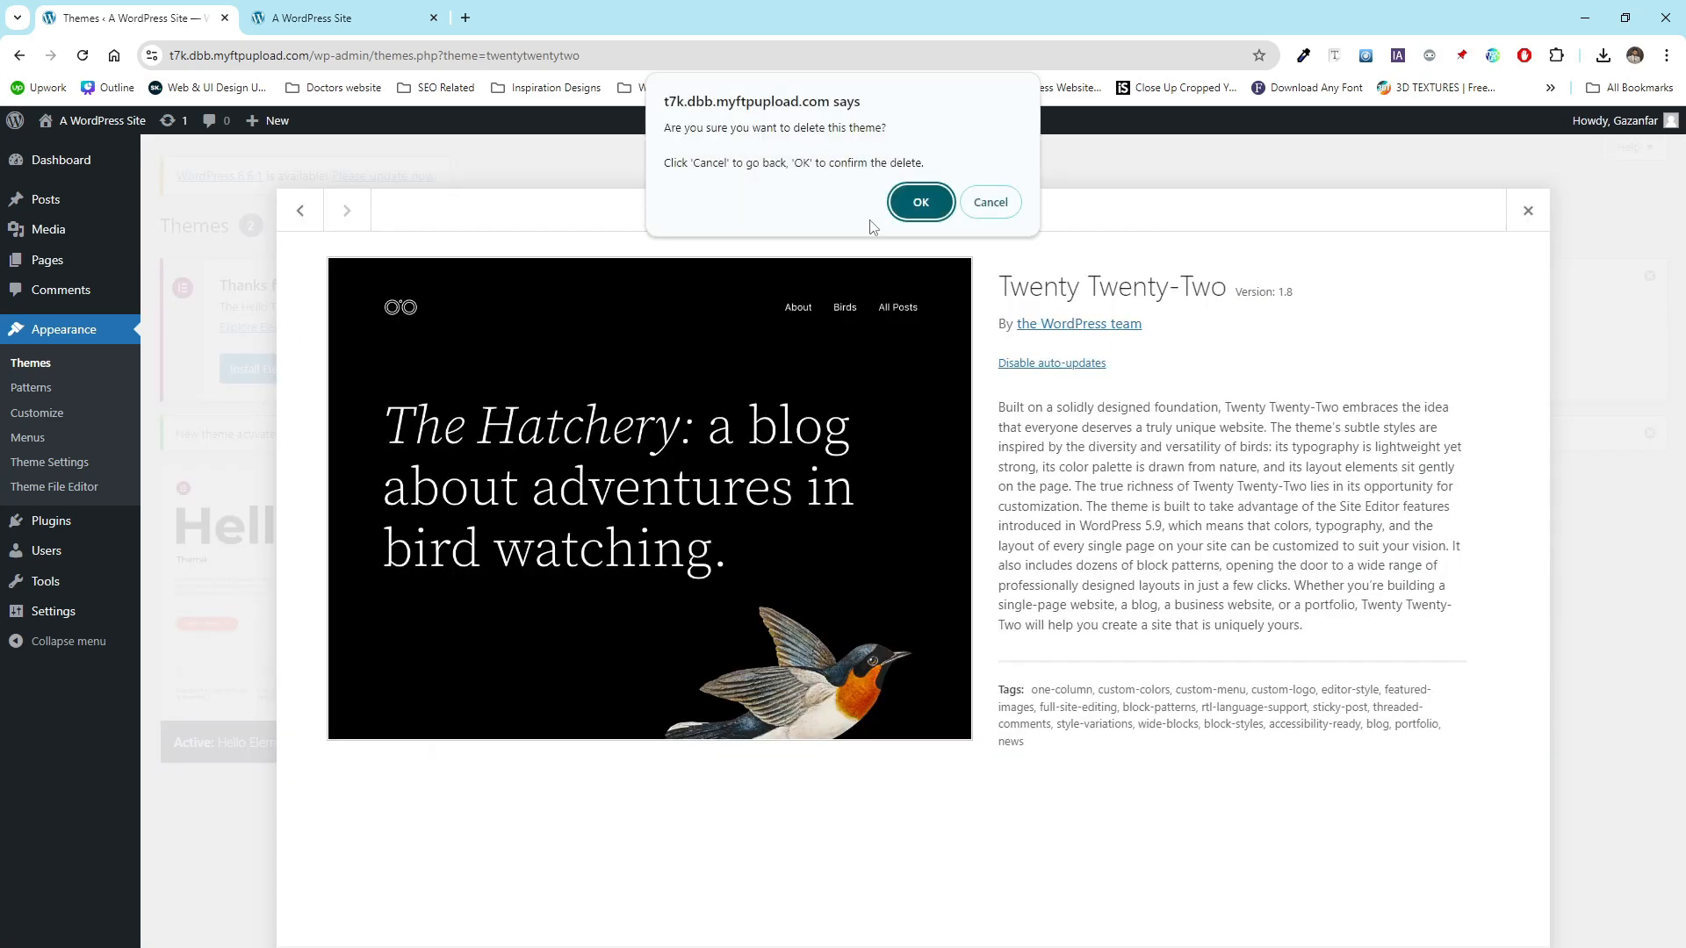
click(920, 200)
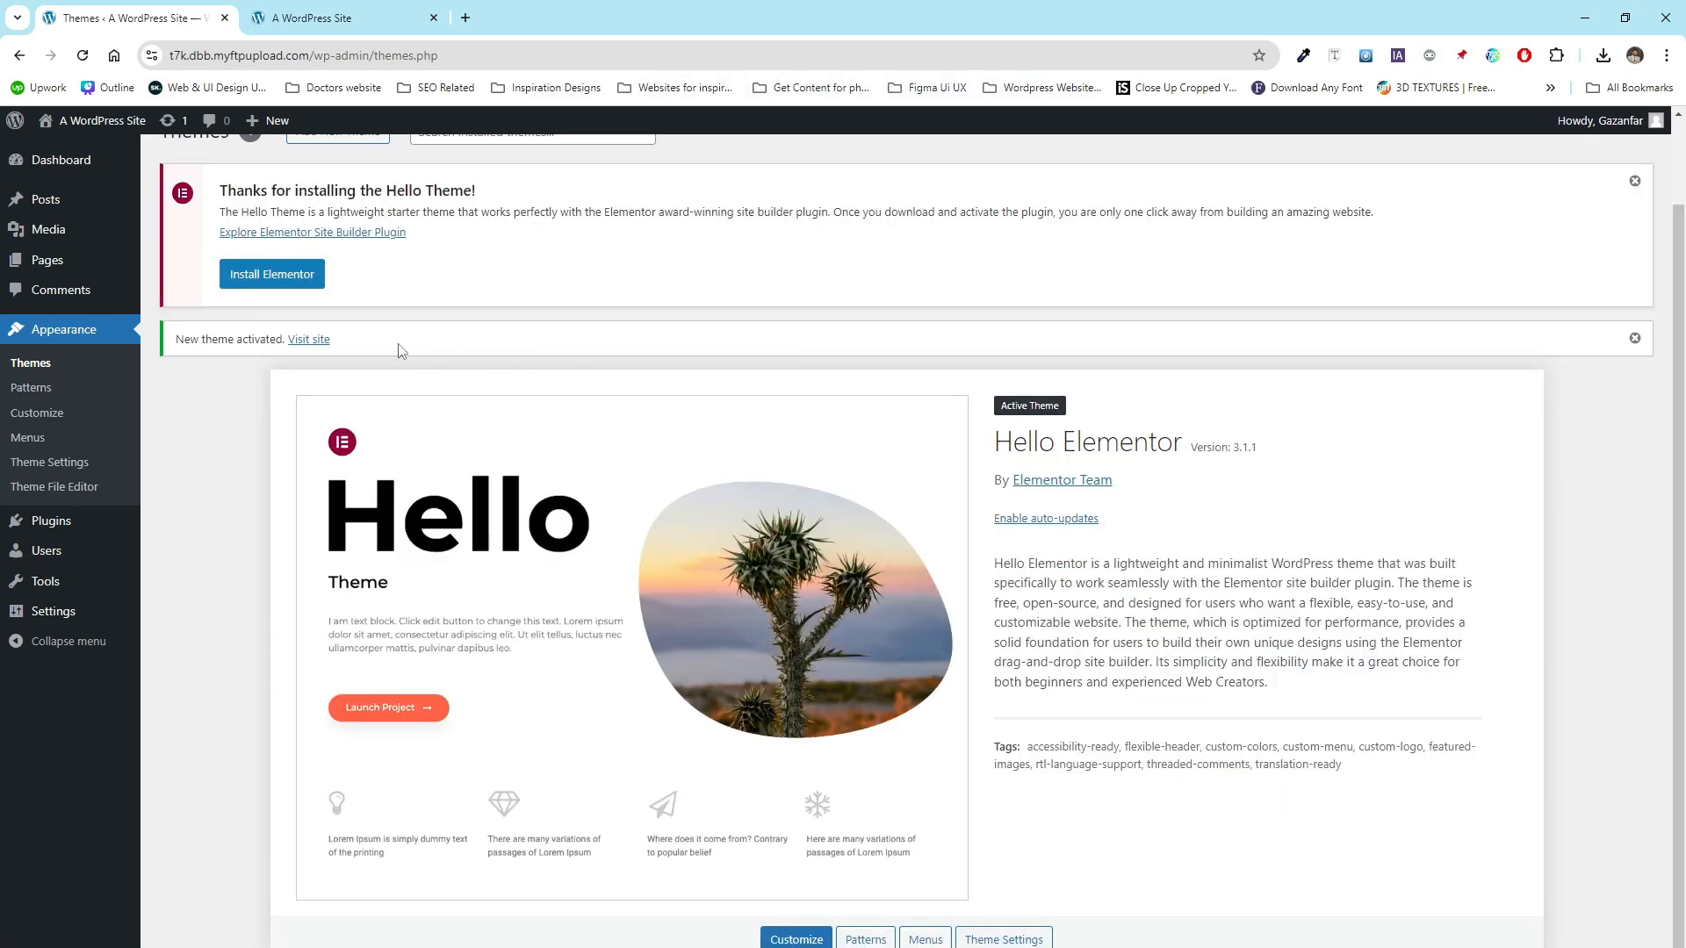
- Dismiss the theme activation notice, install Elementor from the Hello theme notice, and exit the Elementor onboarding
scroll(382, 342, up, 2)
click(1634, 435)
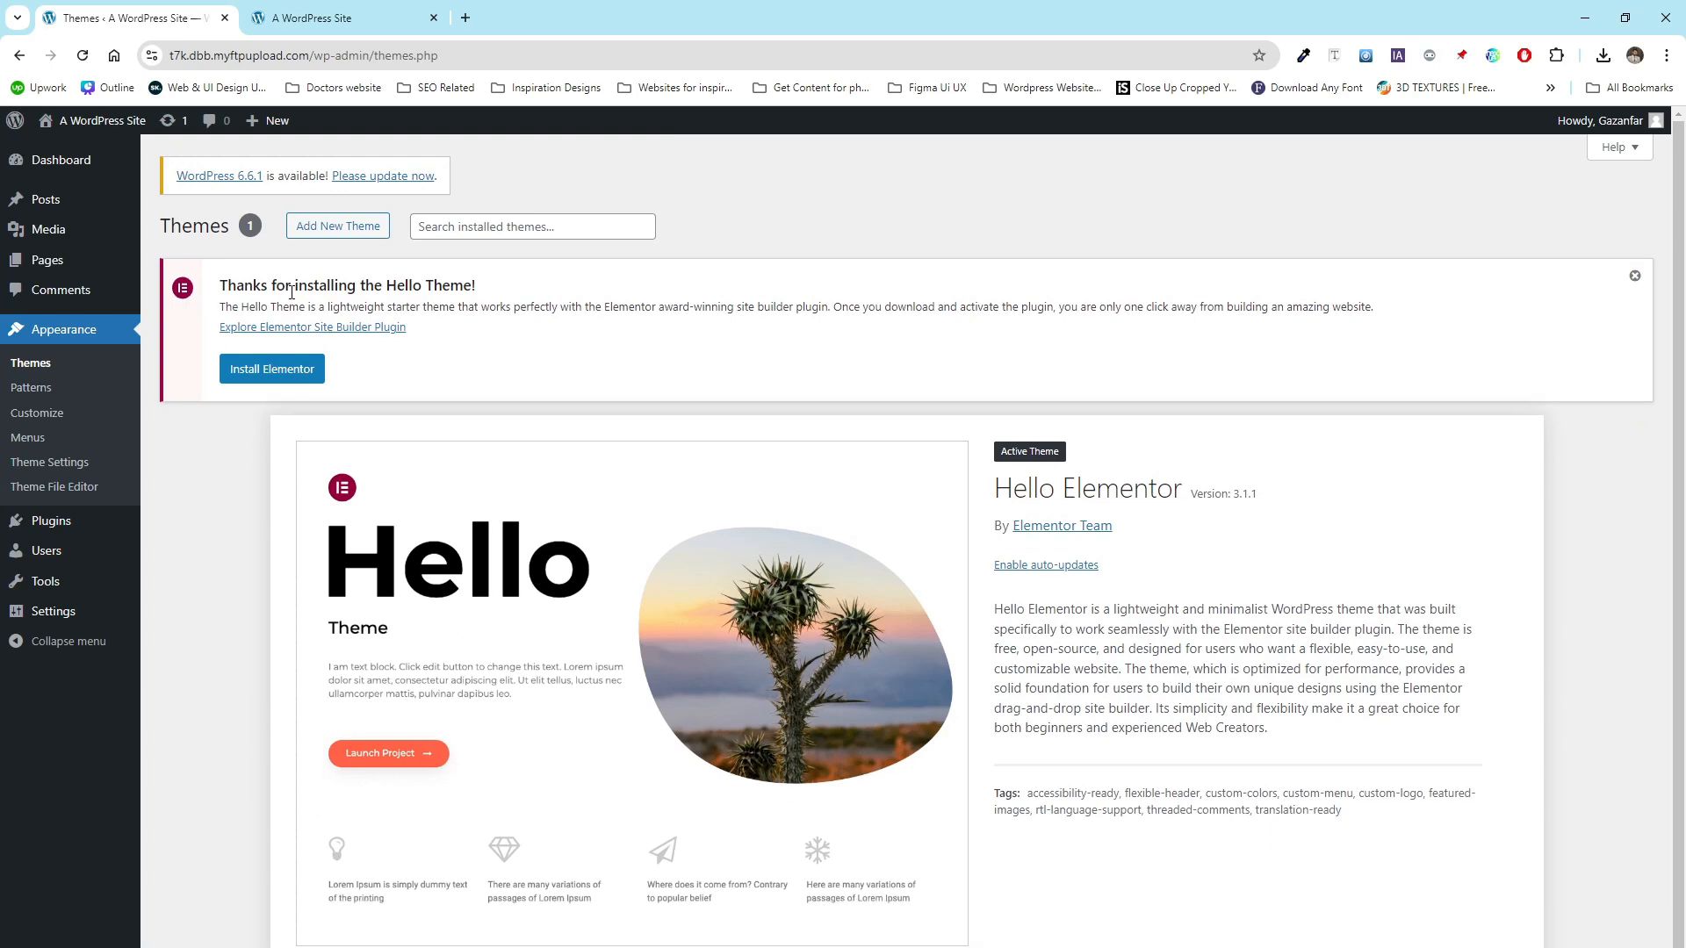
drag(291, 292, 475, 301)
click(502, 325)
click(268, 373)
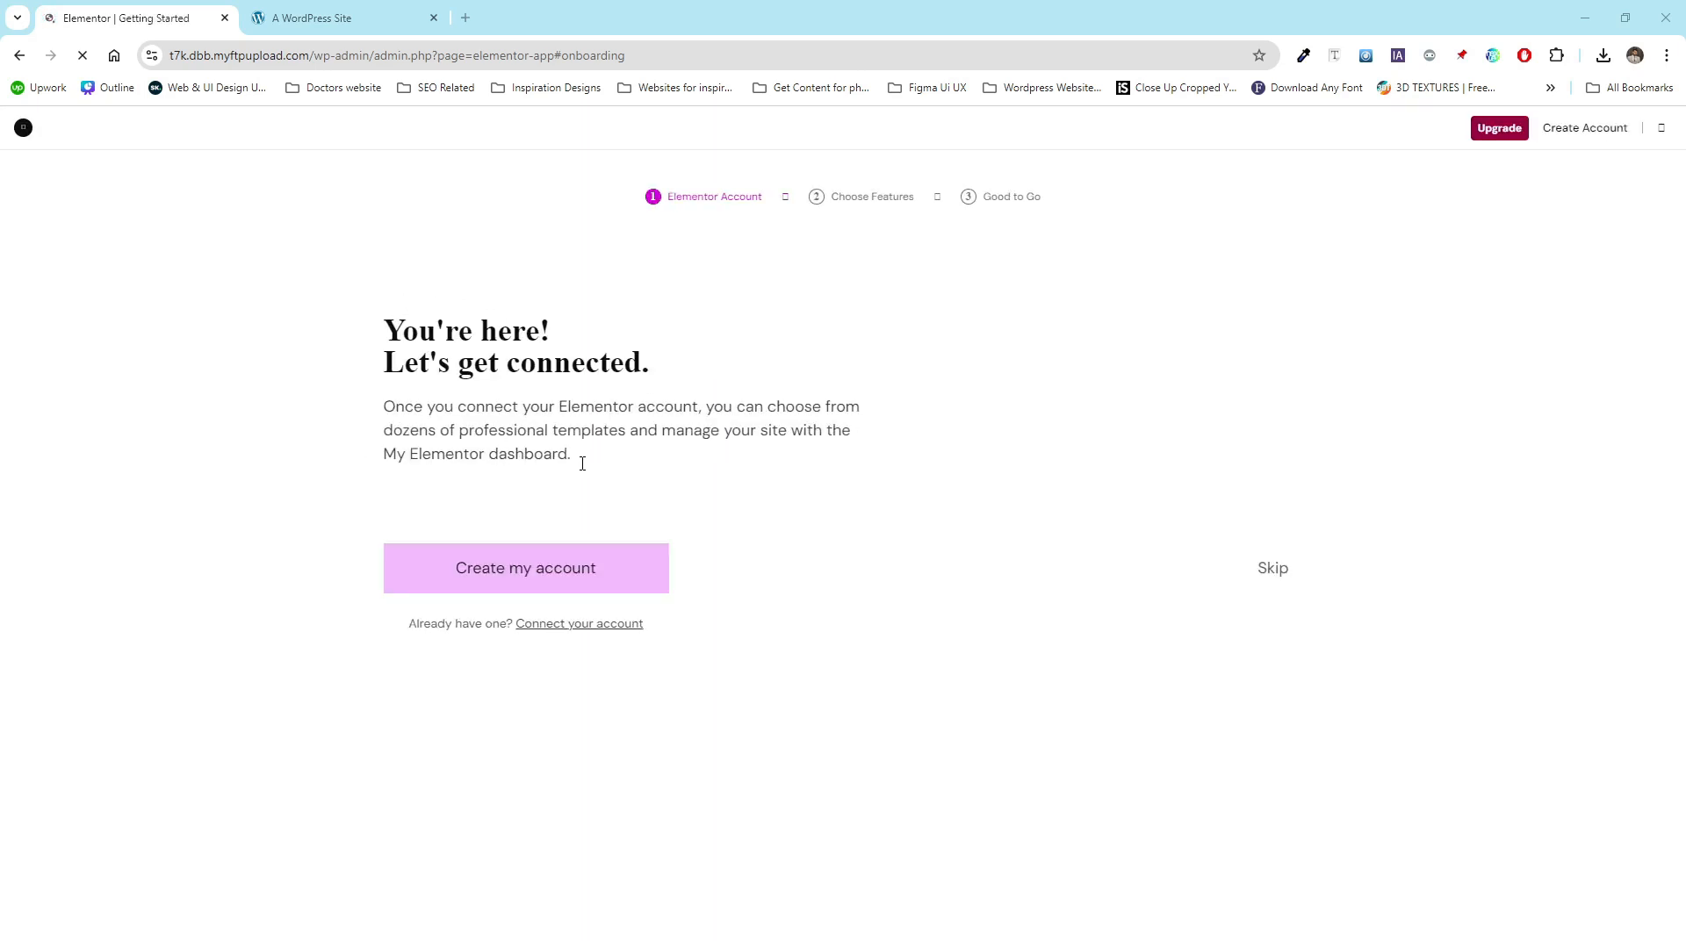
click(1660, 129)
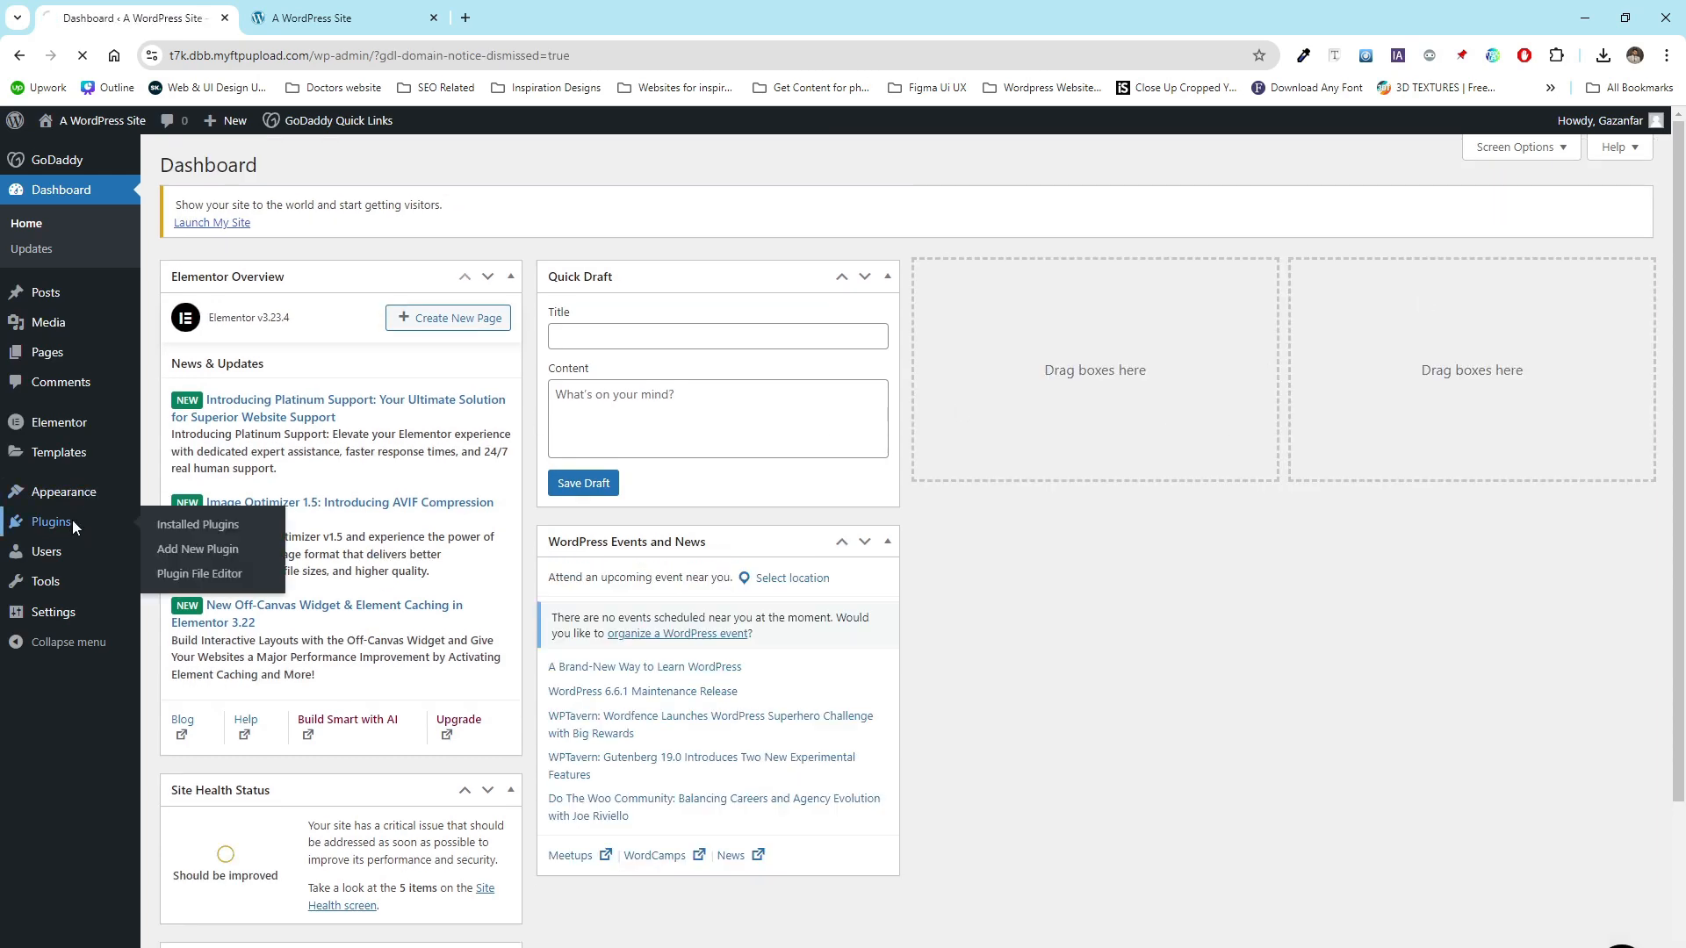
- Search the plugin directory for envato elements, then install and activate the Envato Elements plugin
click(72, 519)
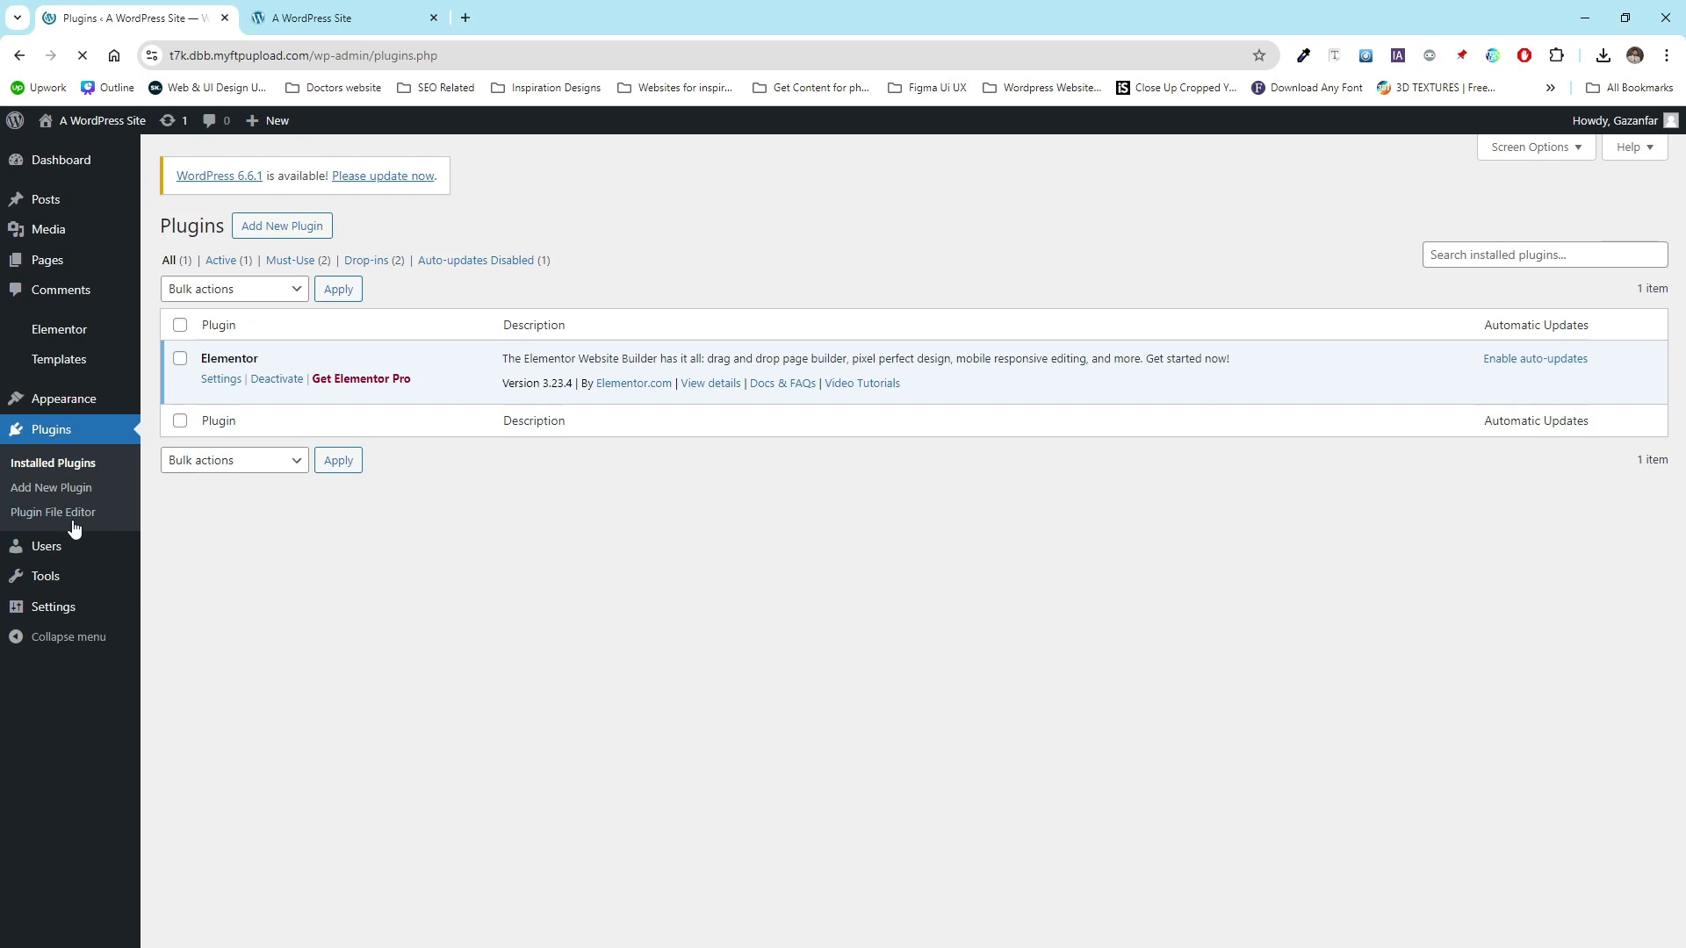
click(305, 235)
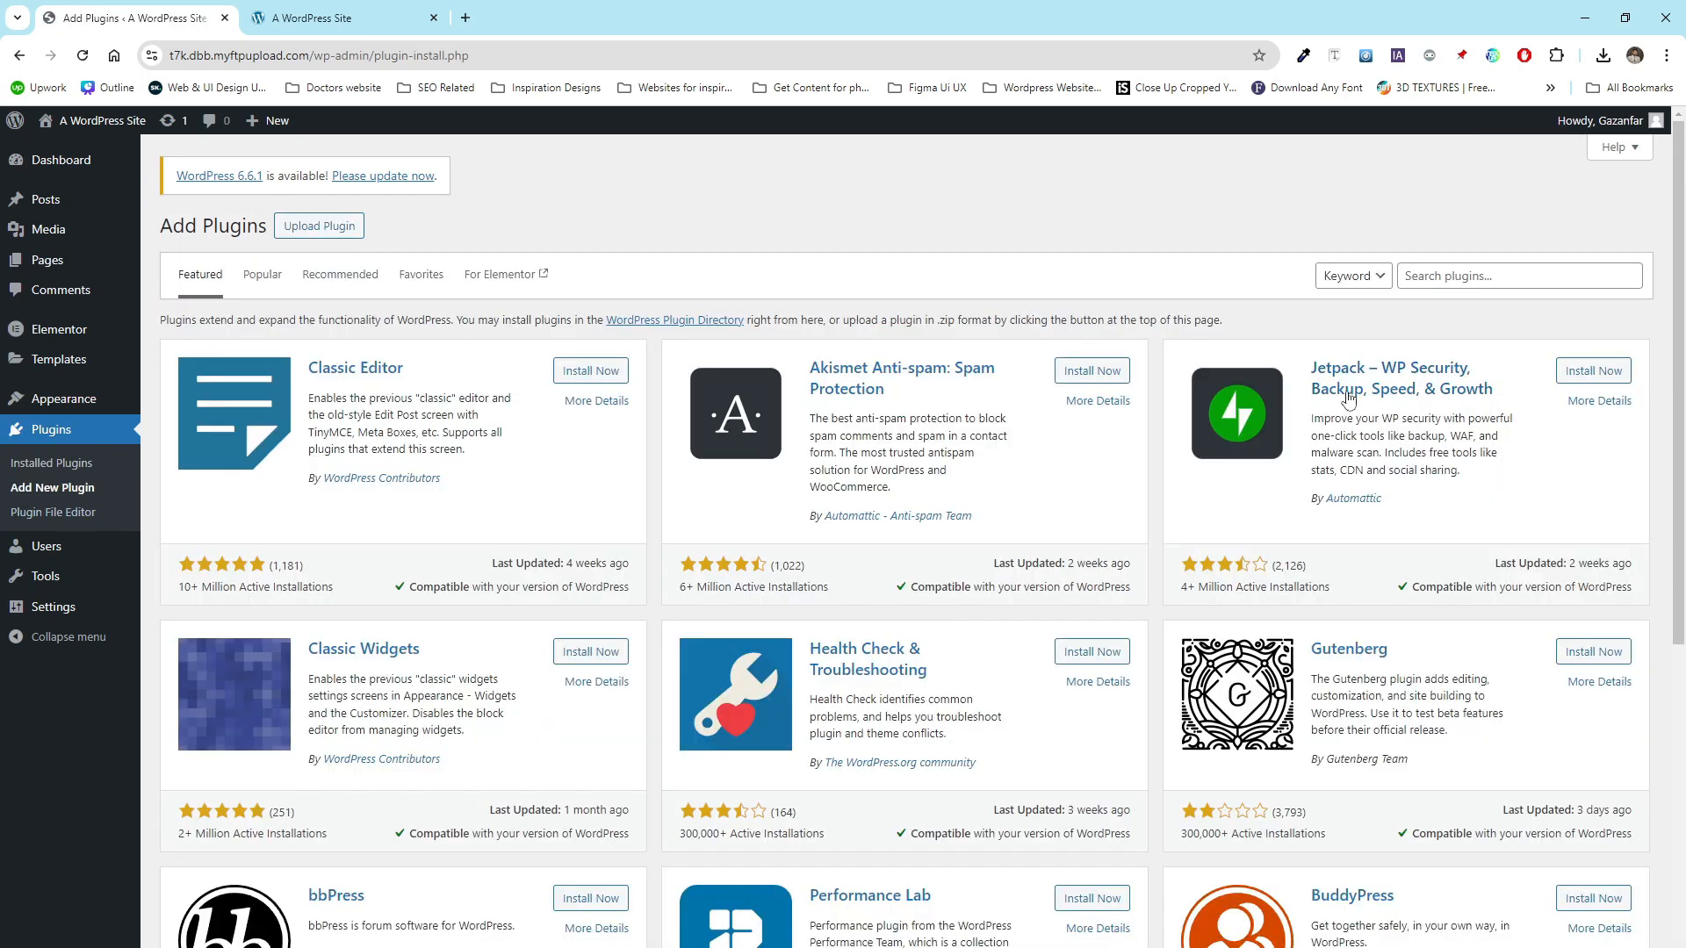
click(1464, 281)
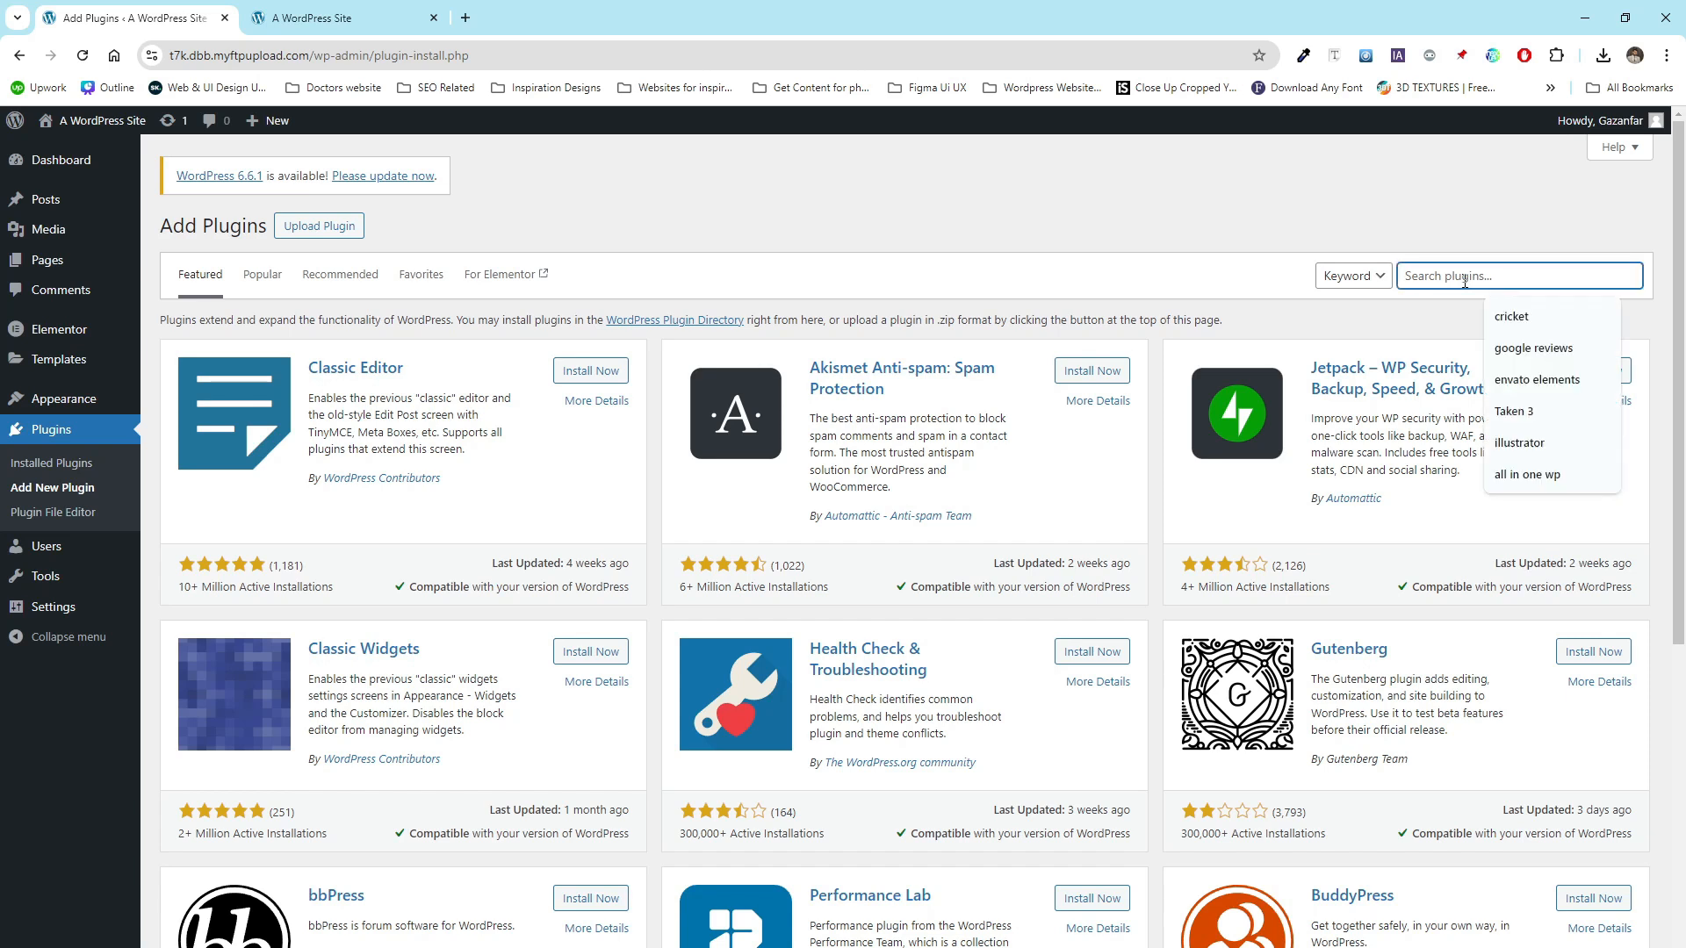
text(envato elements)
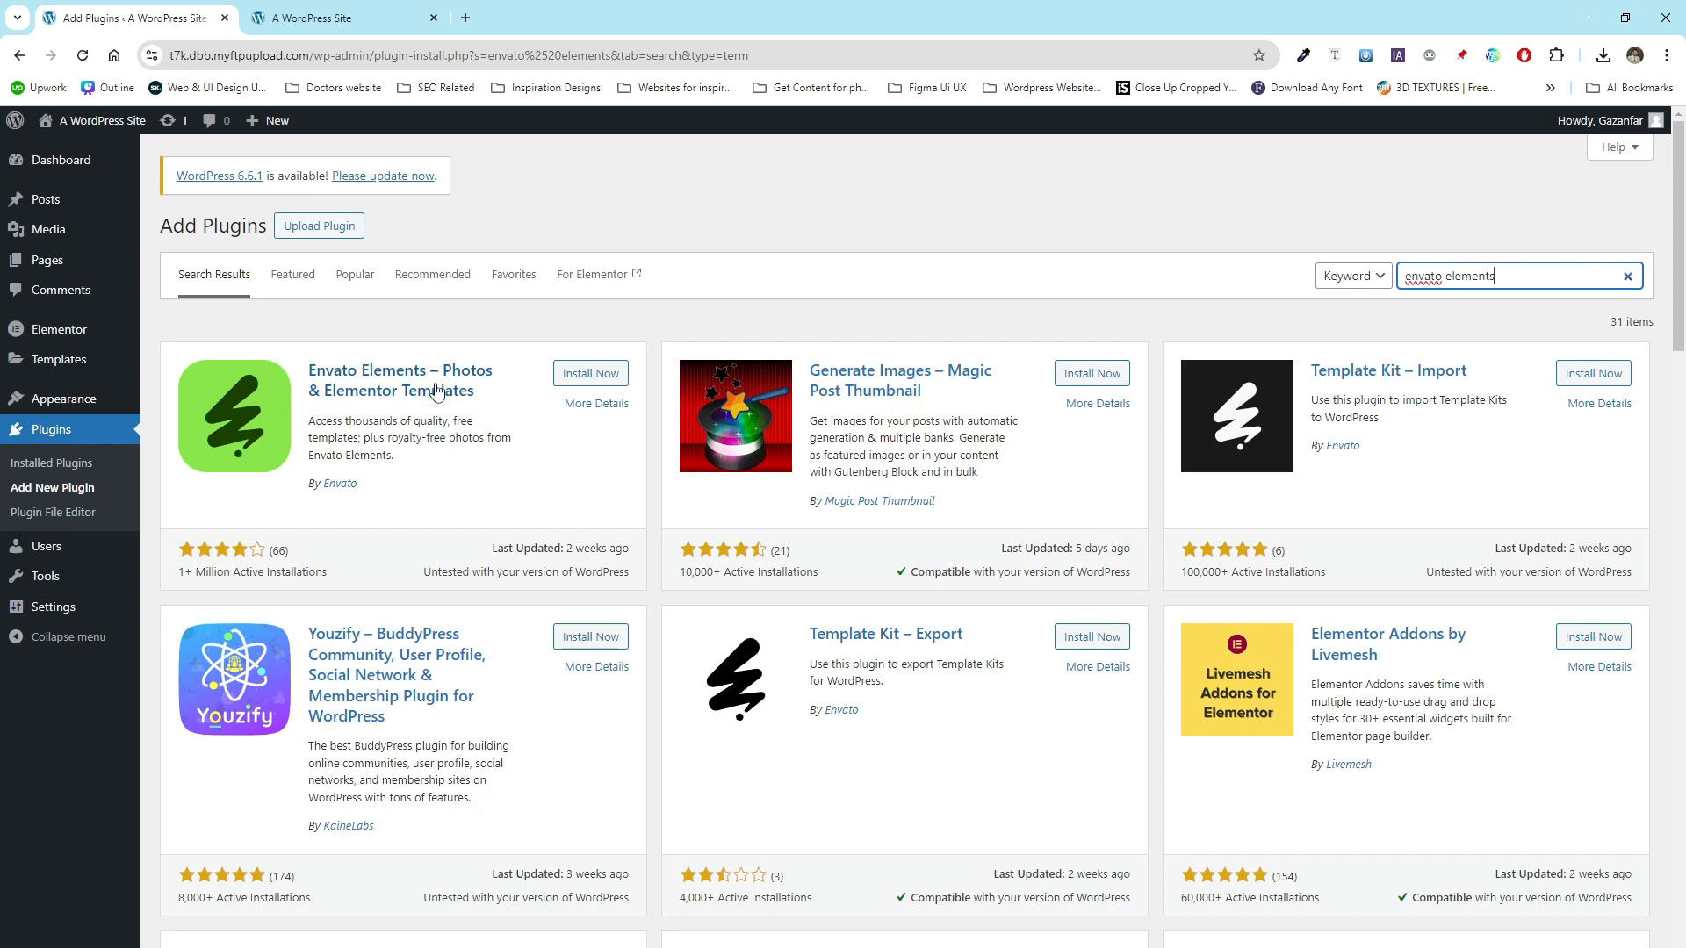
click(616, 375)
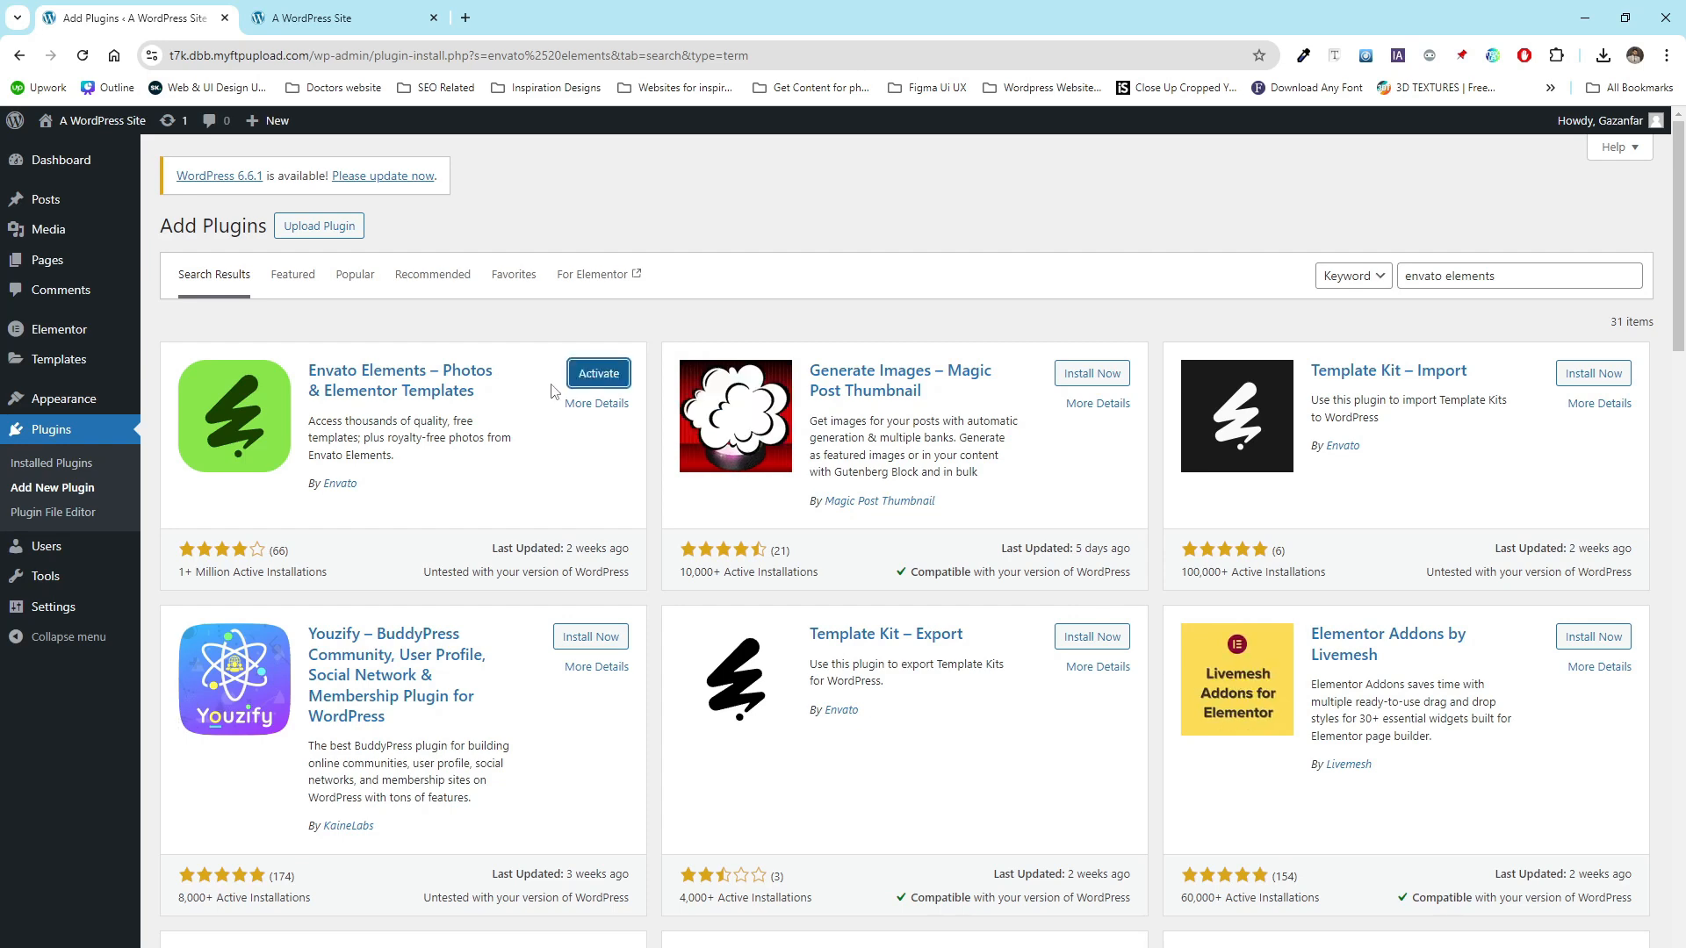
click(594, 377)
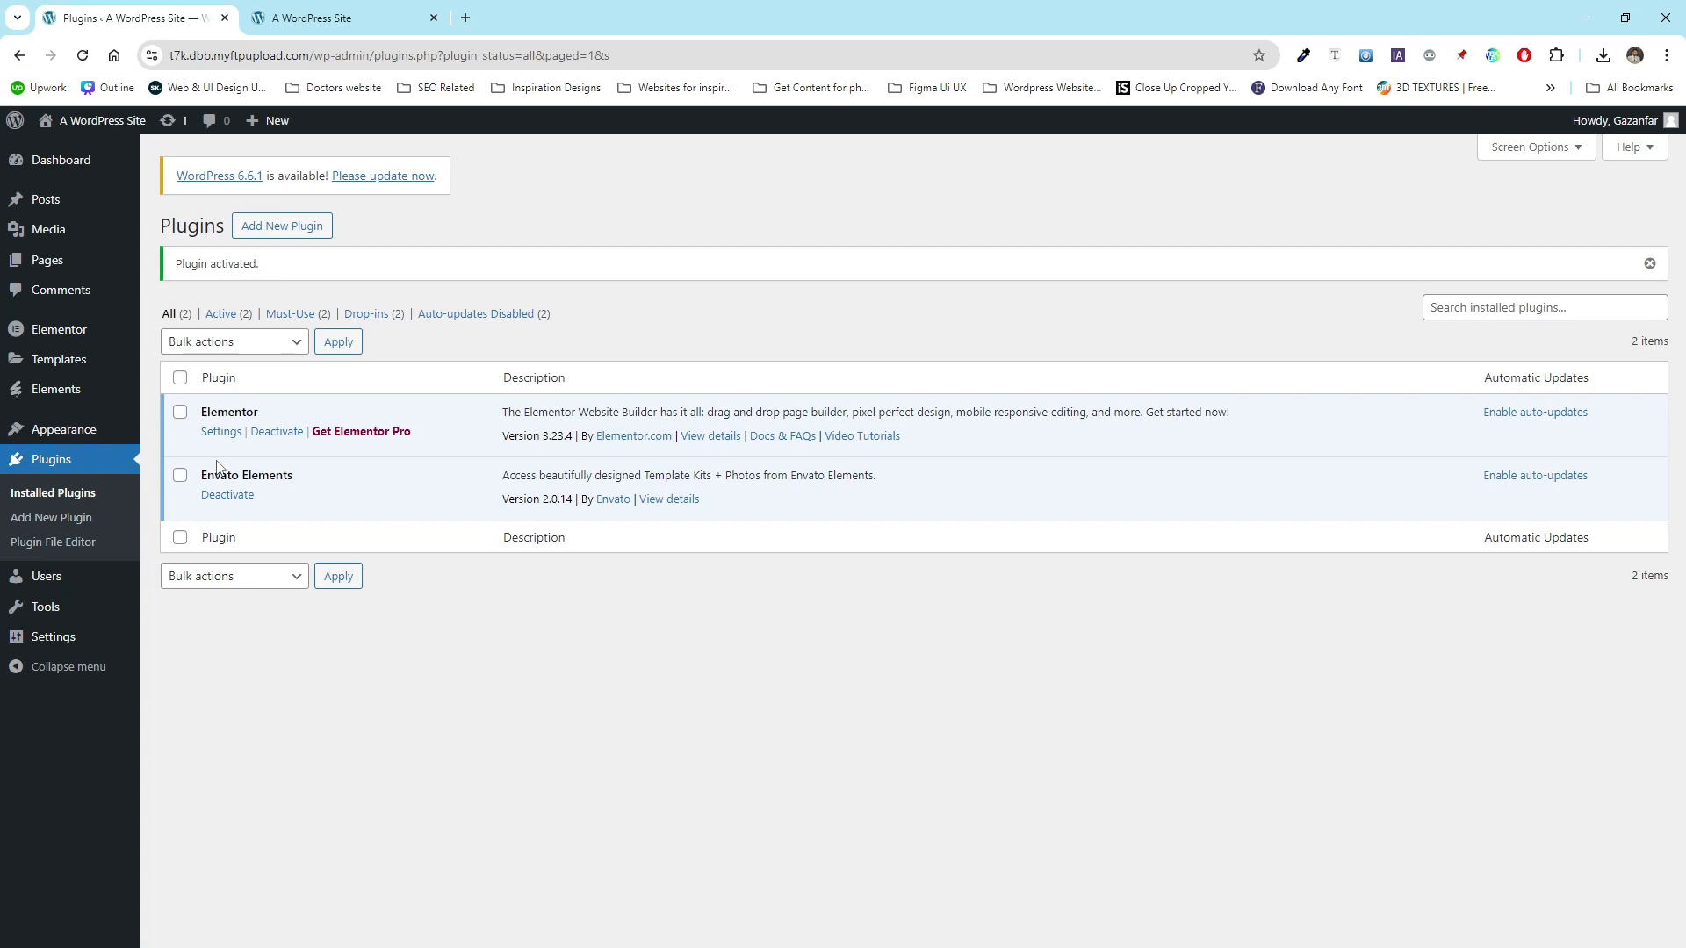
- Move the Privacy Policy draft page to the trash
click(88, 263)
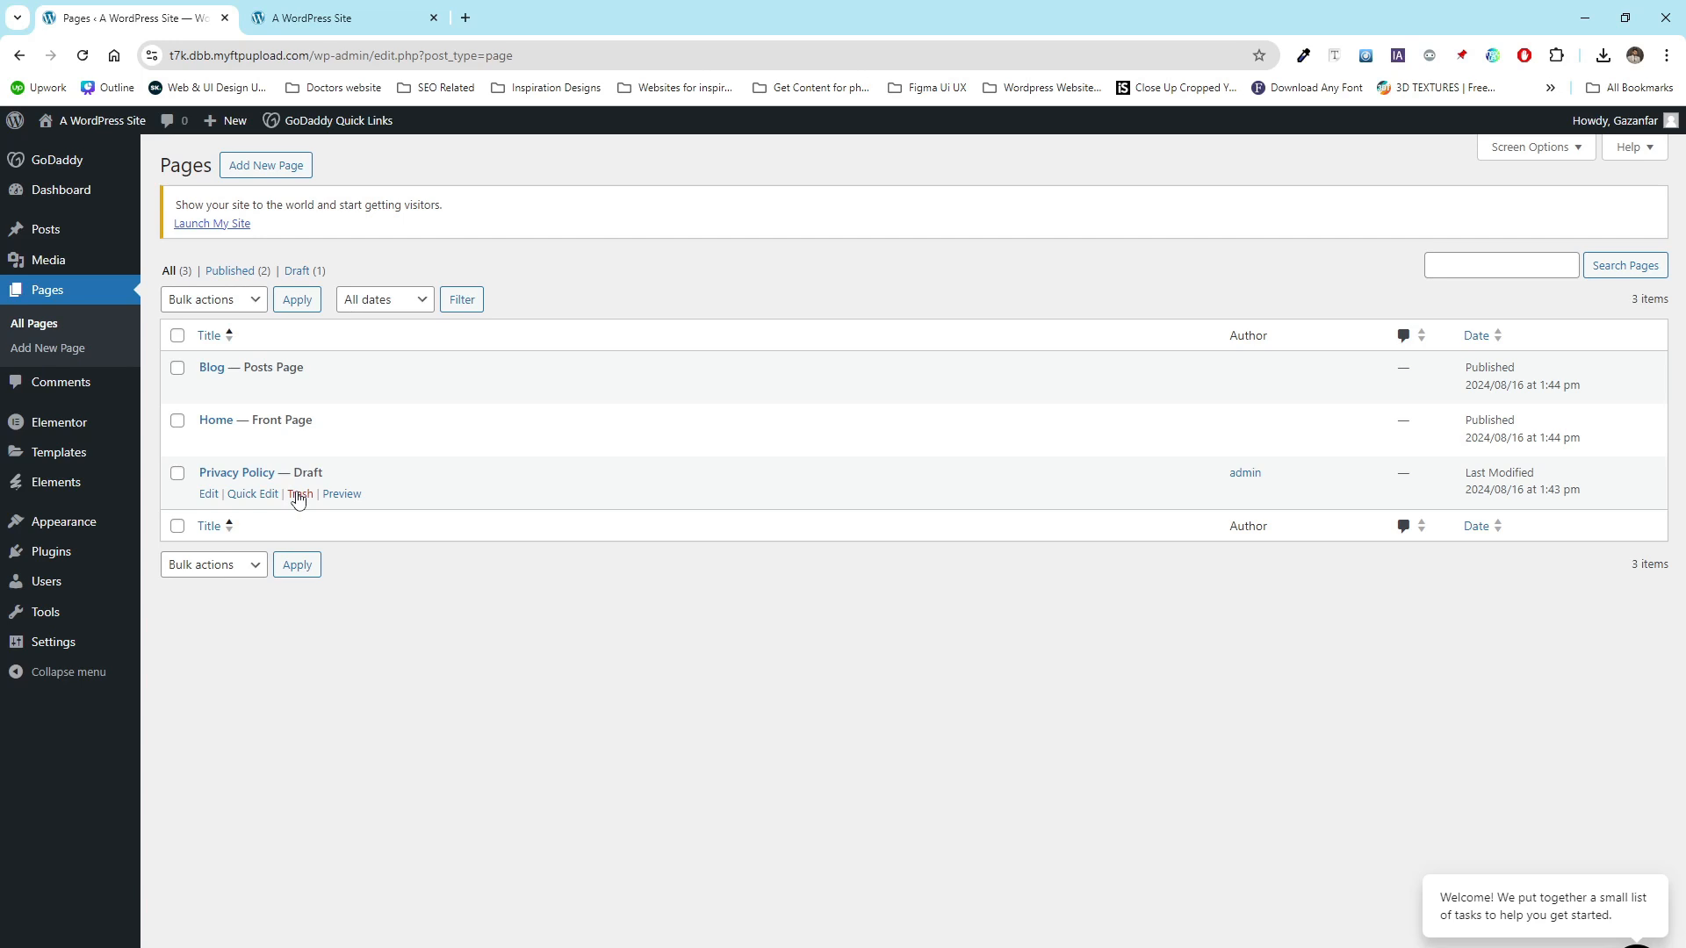
click(298, 494)
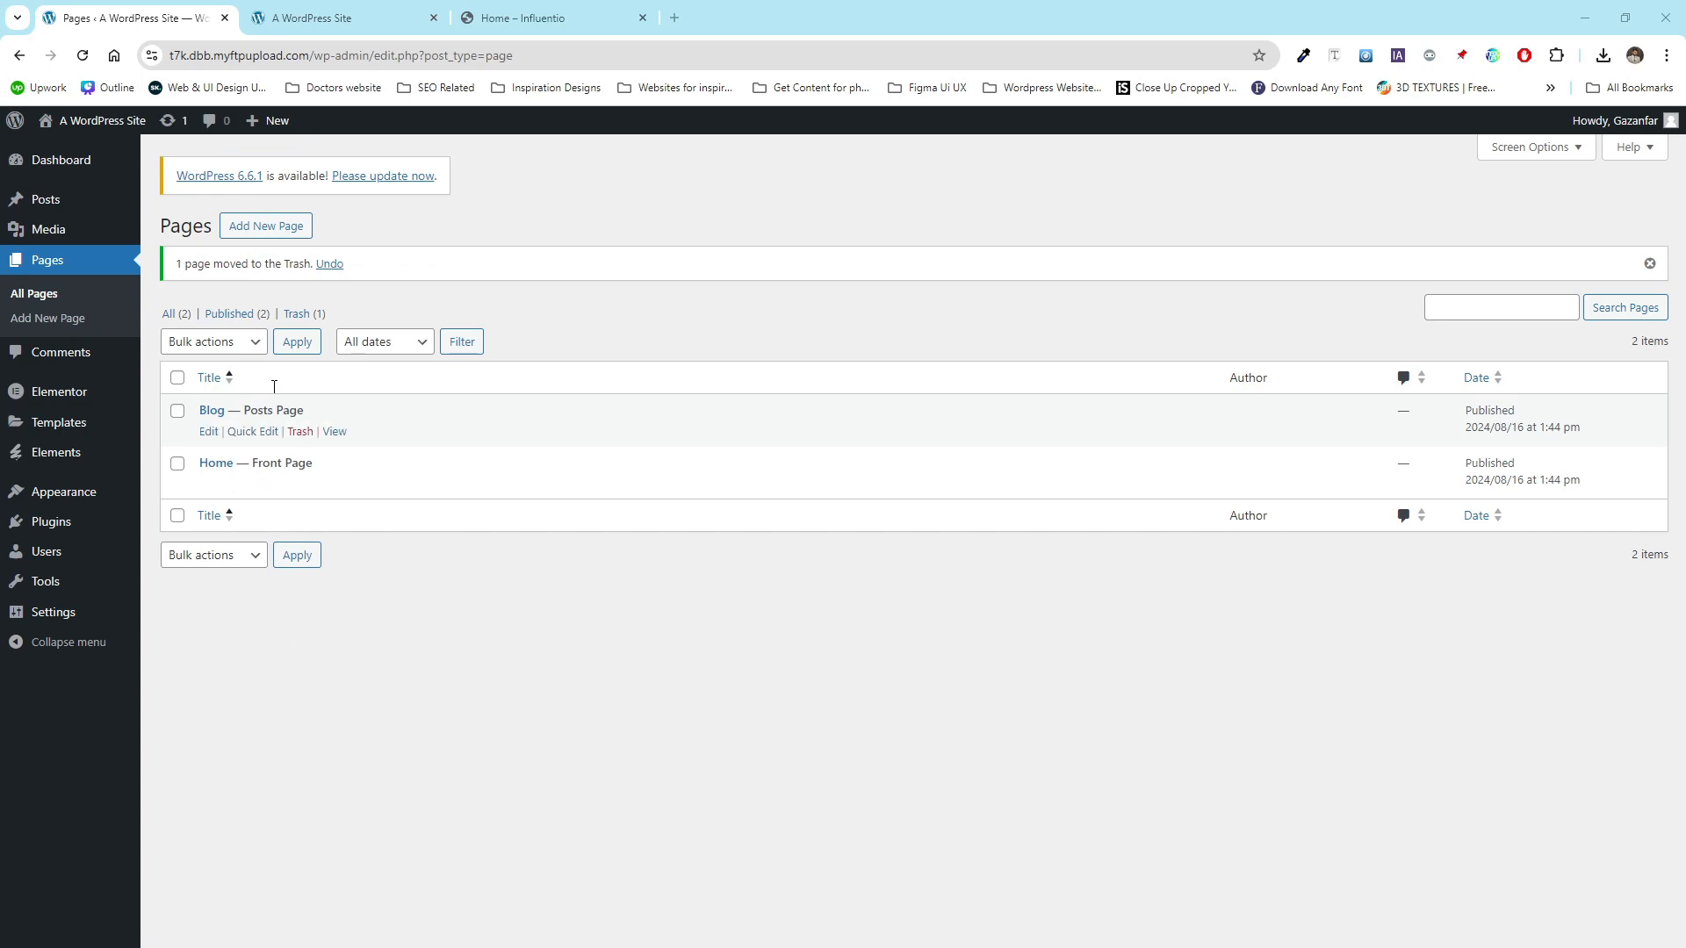
- Start a new page, close the block editor welcome guide, and turn off fullscreen mode
click(266, 227)
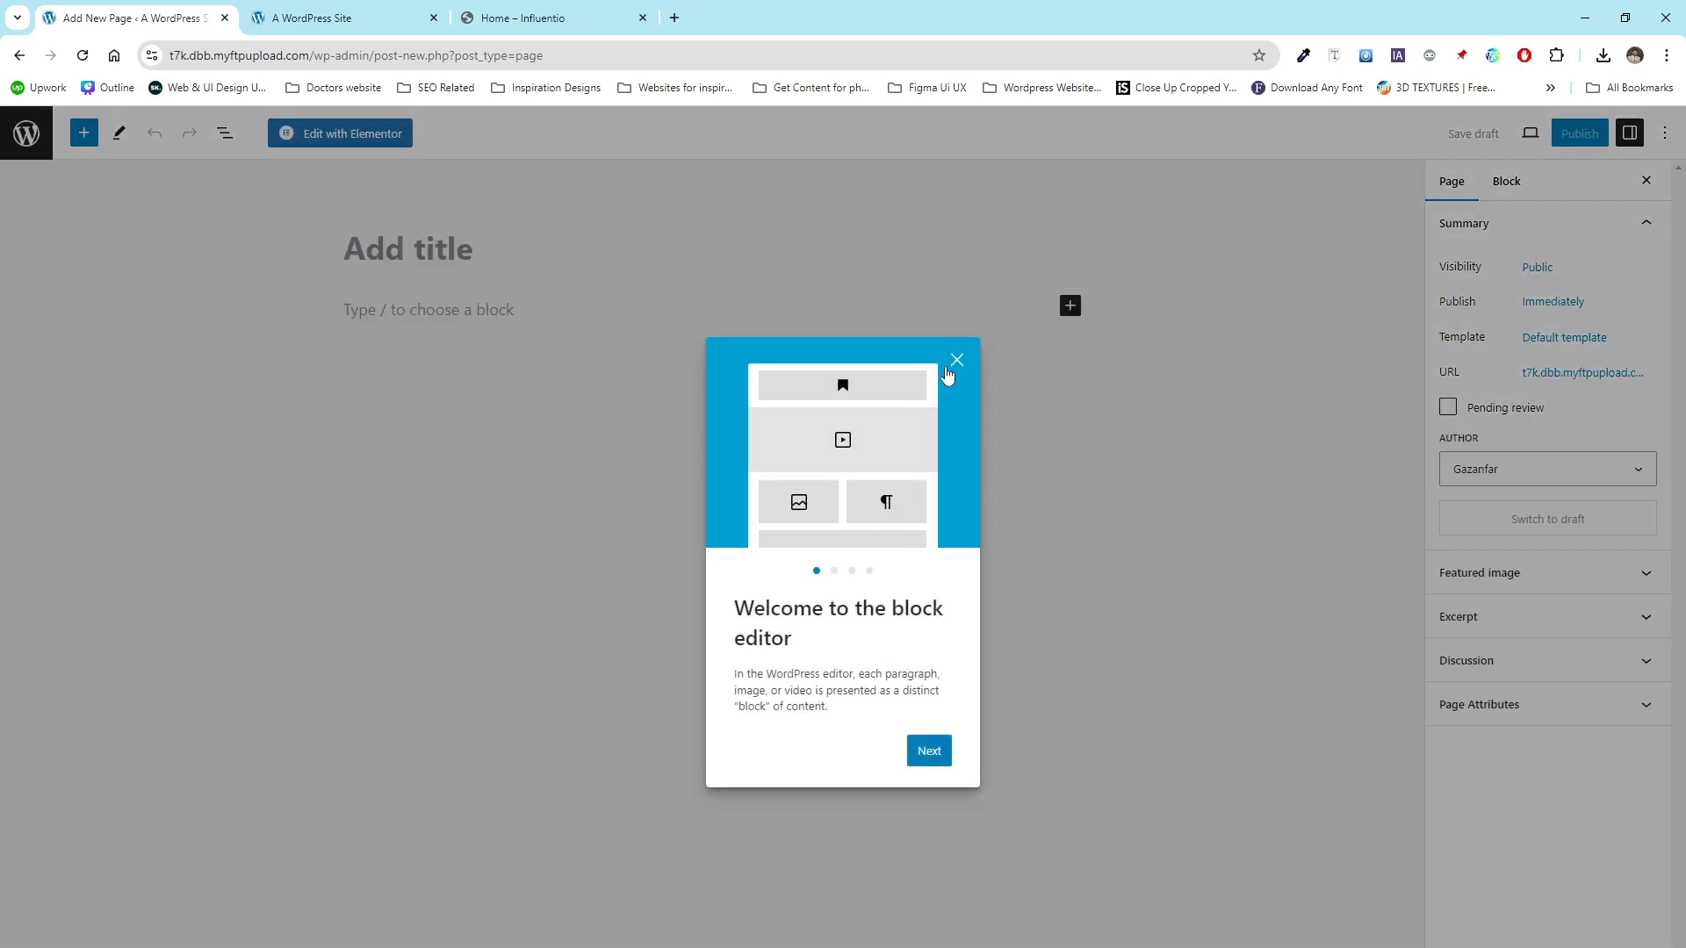
click(956, 361)
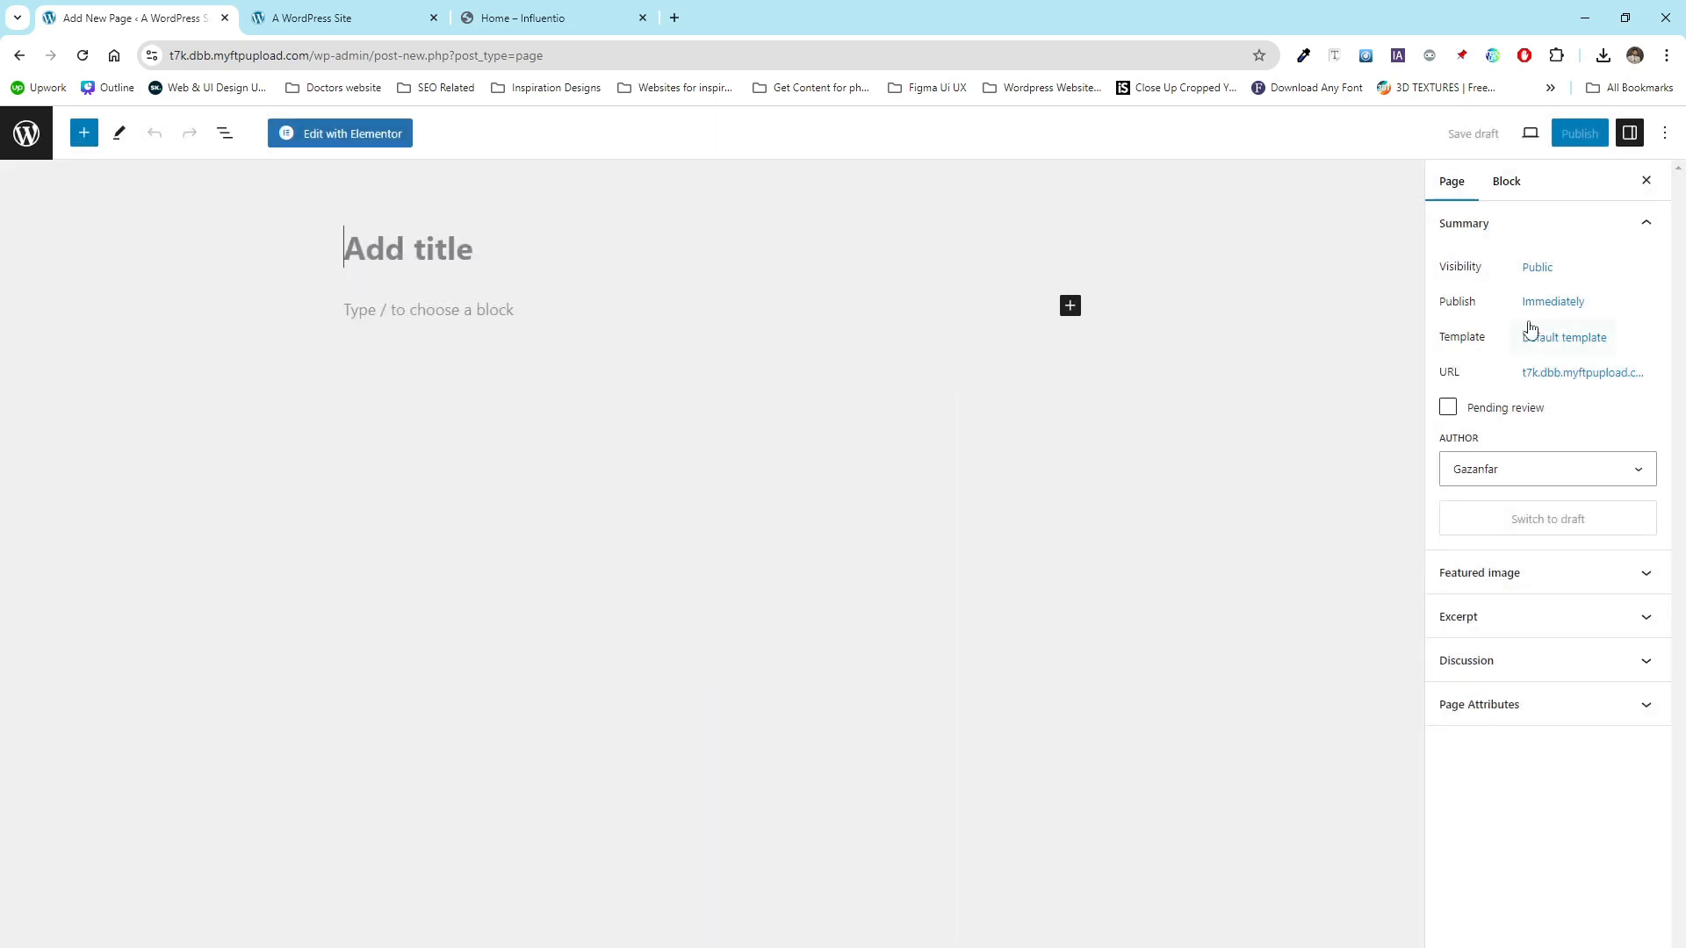
click(1663, 138)
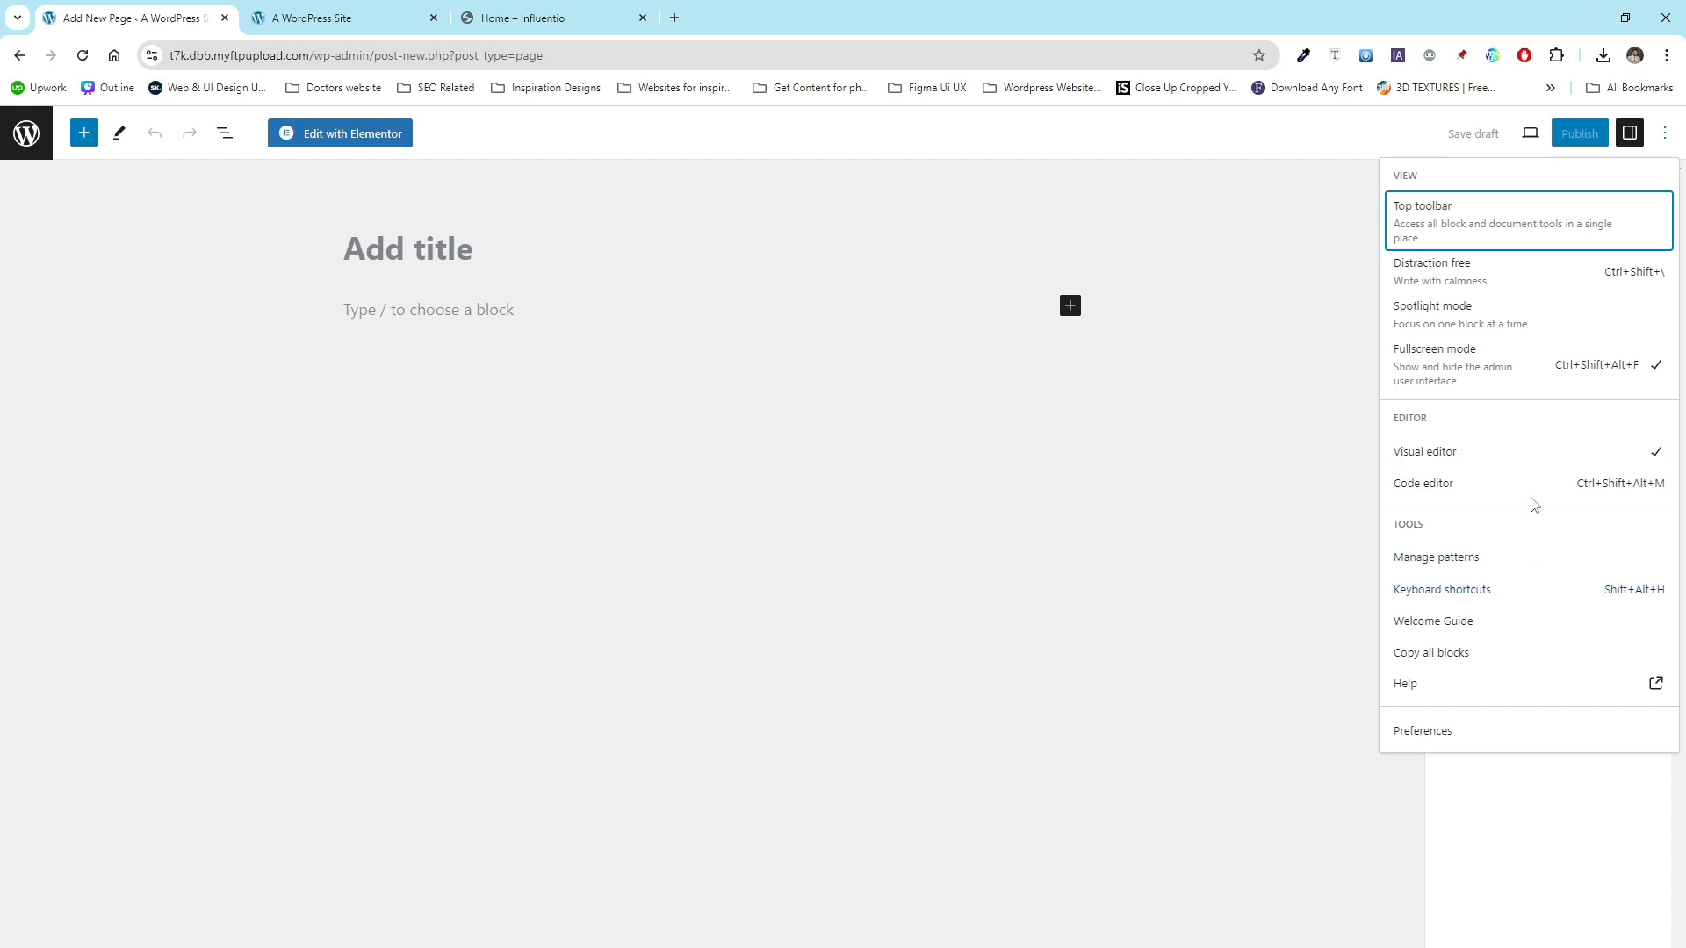
click(1481, 377)
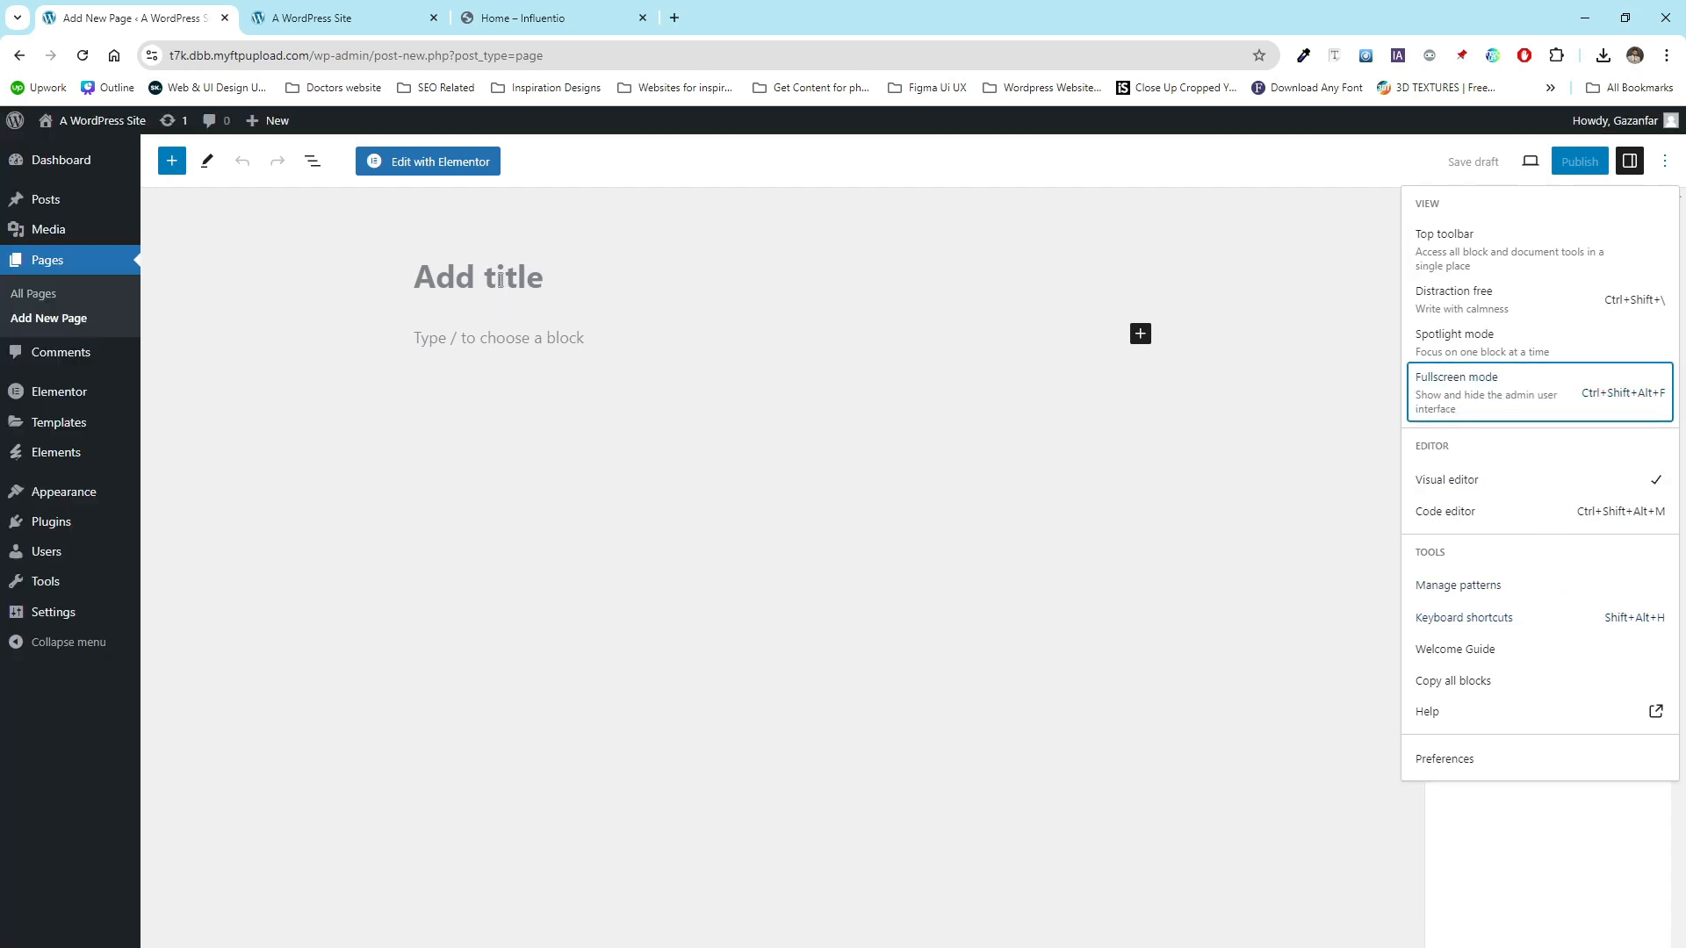
- Title the new page Services, set its template to Elementor Full Width, and publish it
click(500, 279)
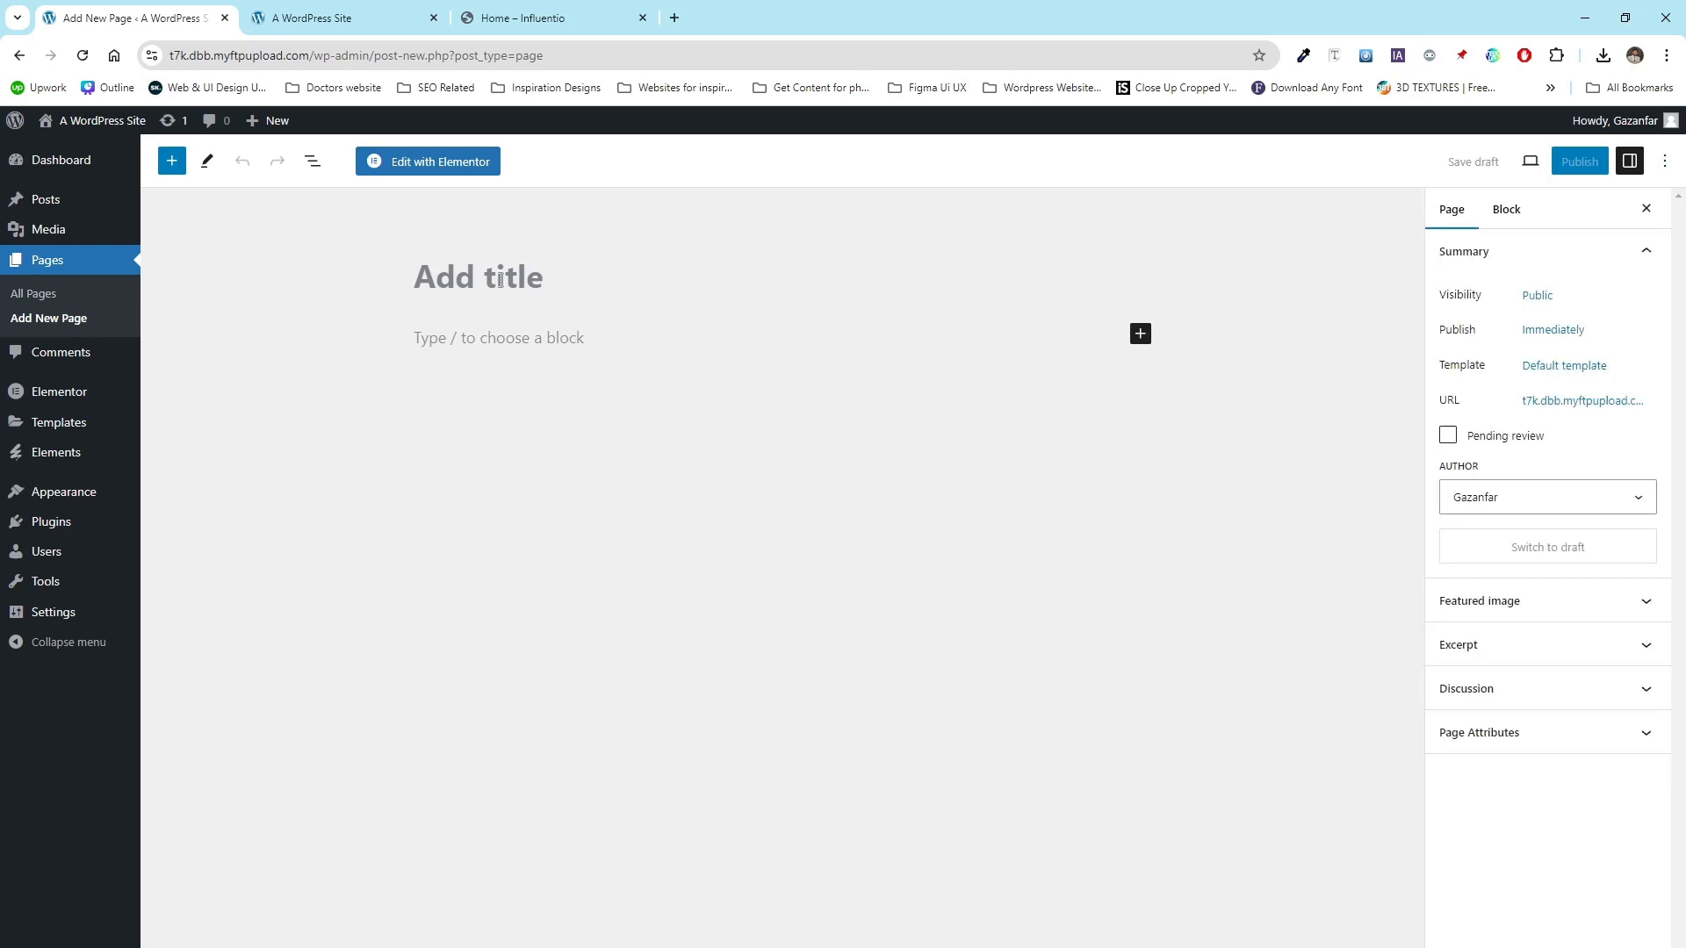
text(Serives)
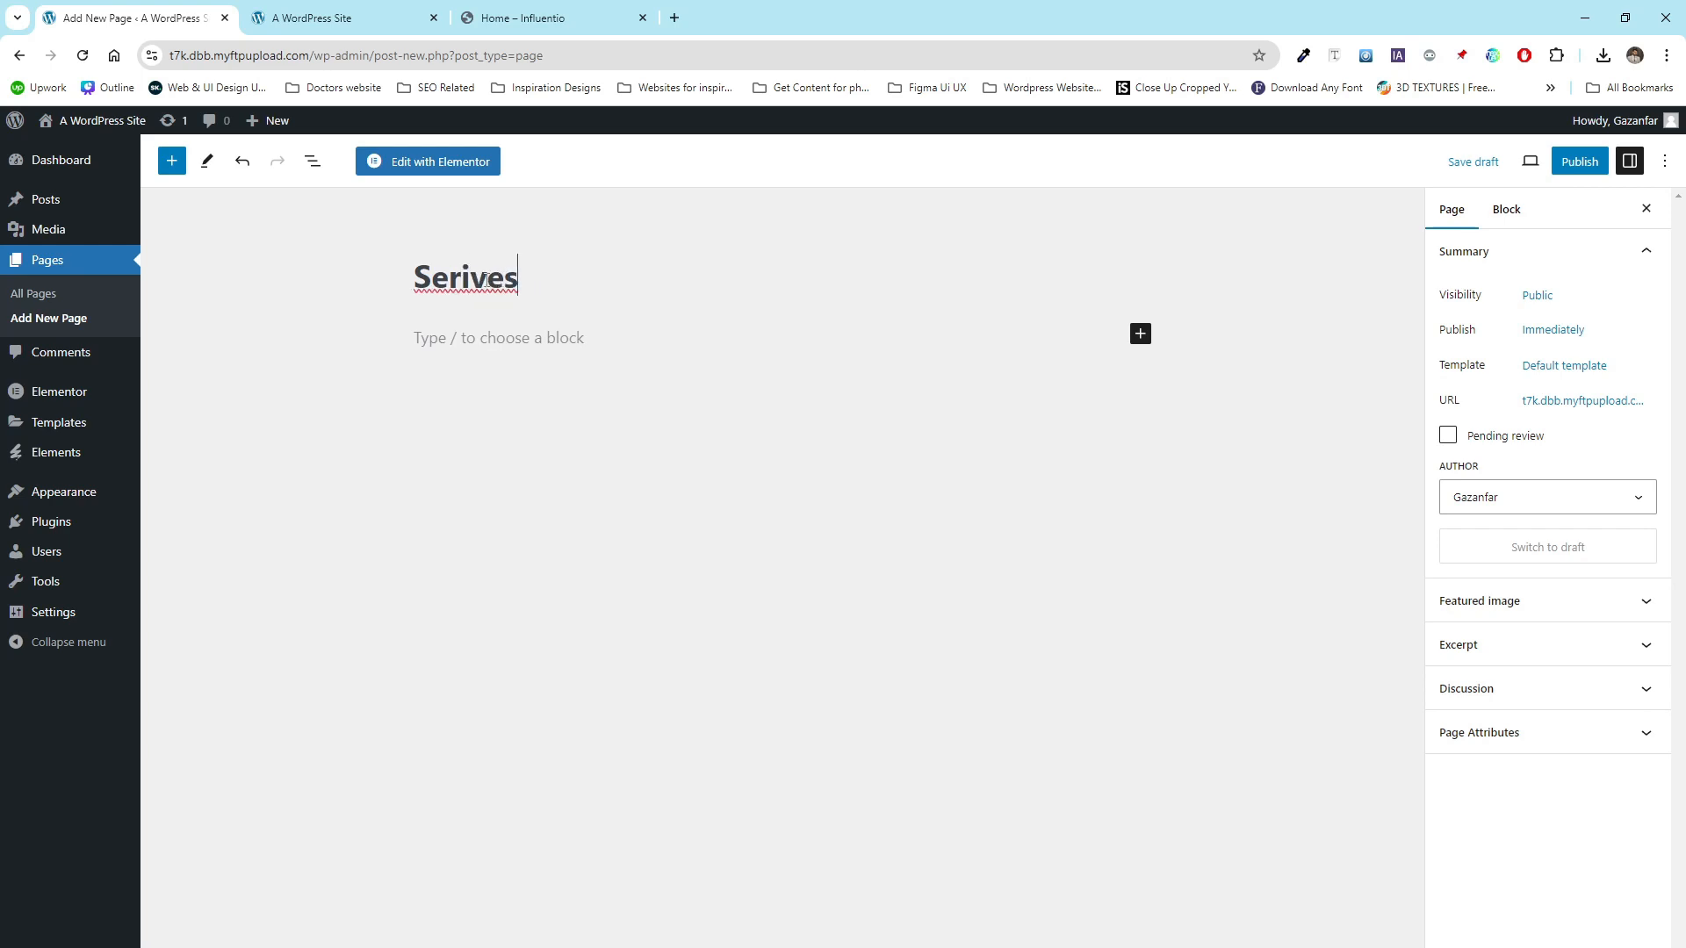
drag(489, 276, 466, 274)
text(vice)
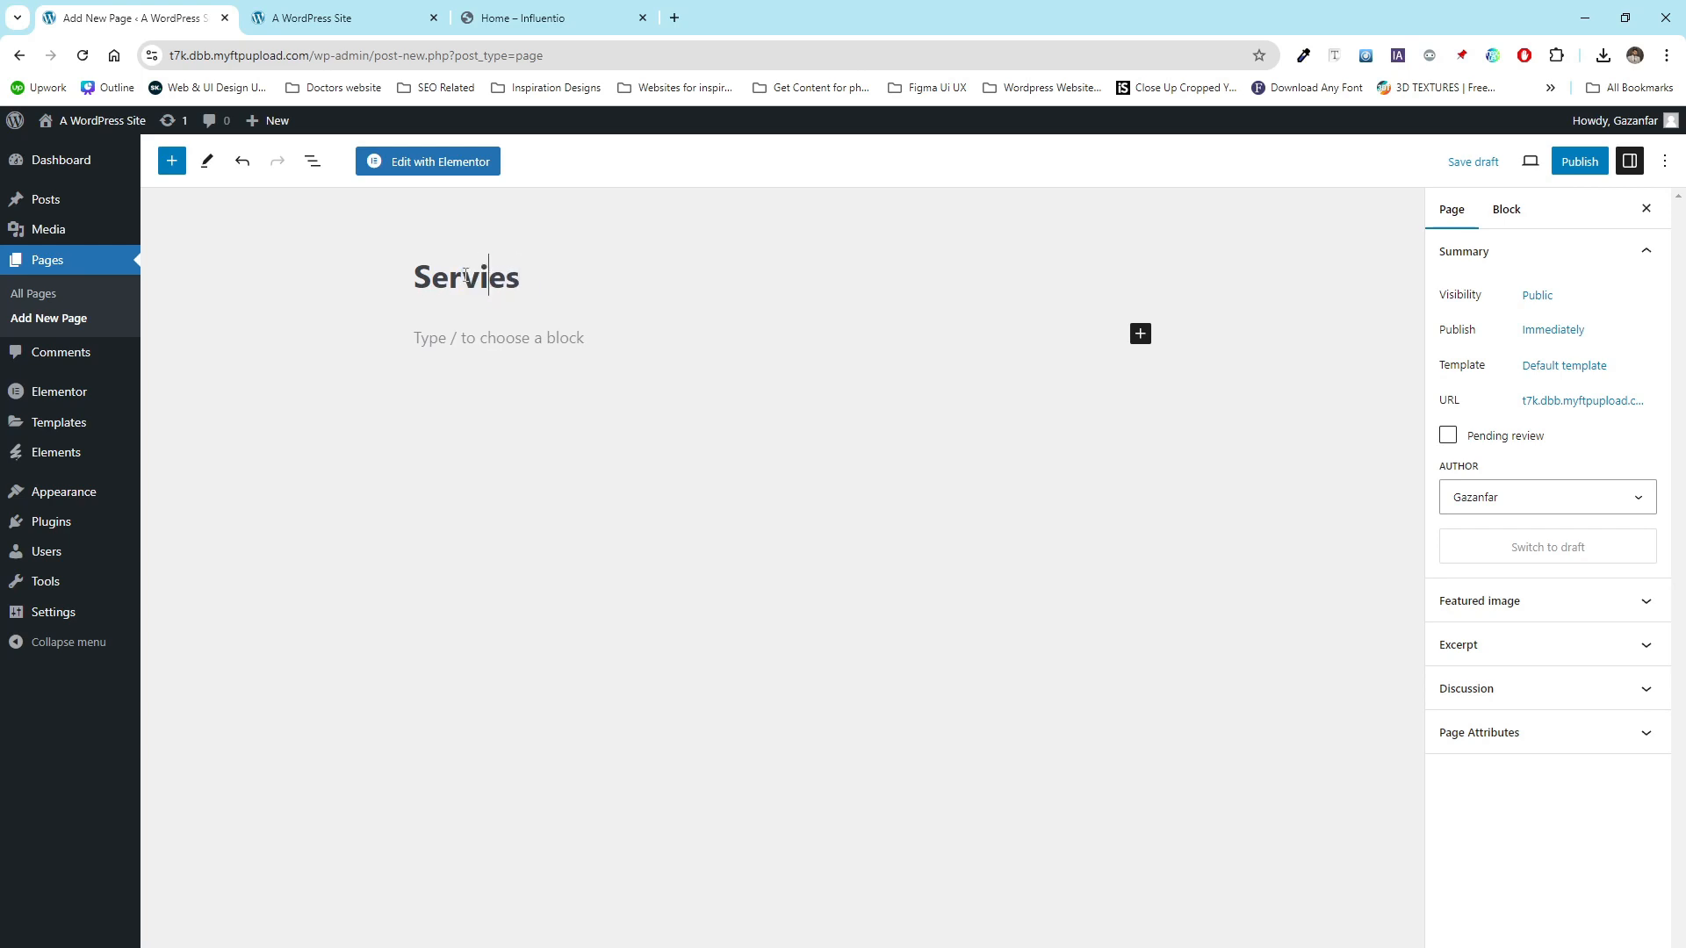
key(BackSpace)
click(1556, 365)
click(1518, 503)
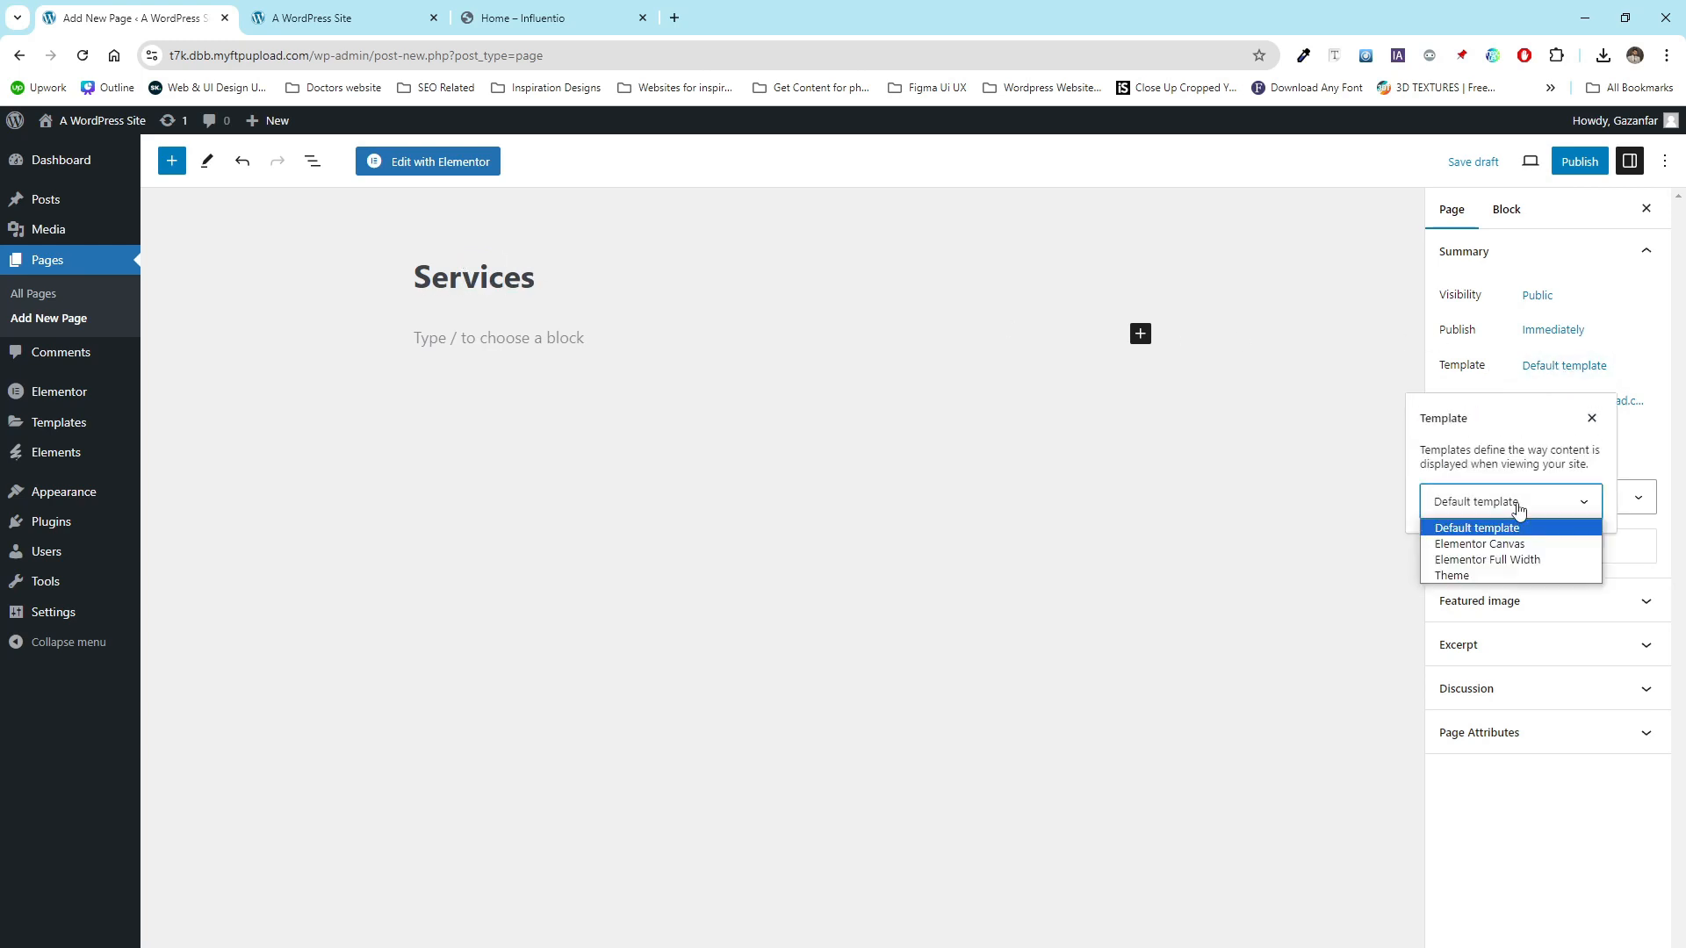
click(1493, 560)
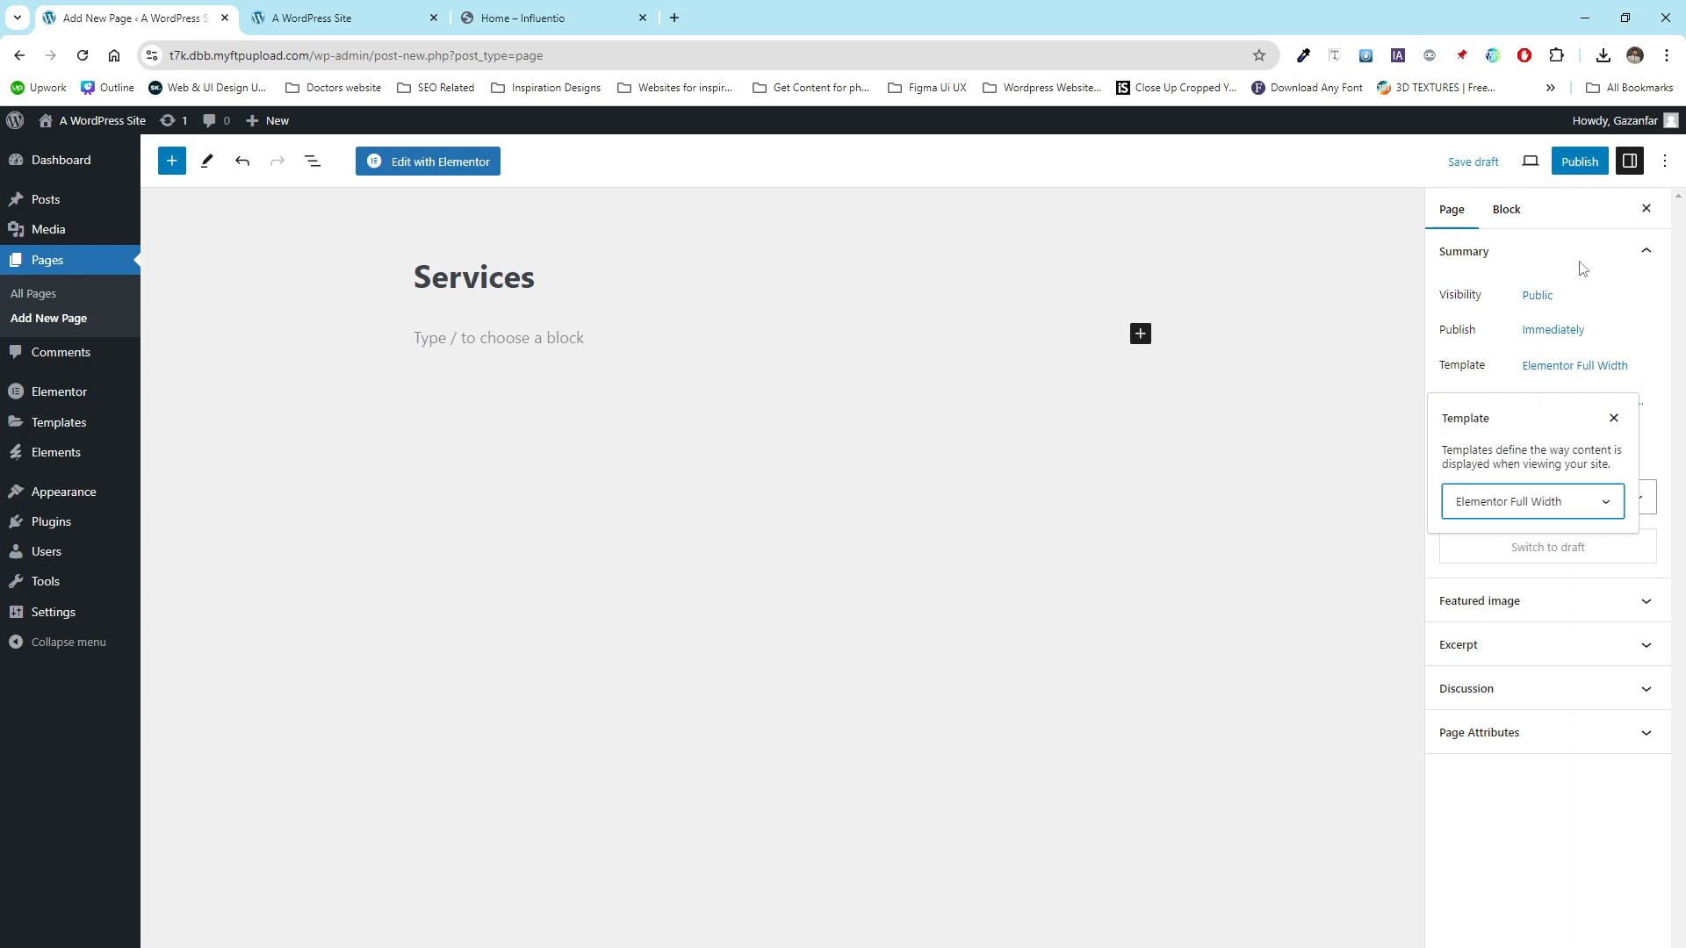
click(1583, 165)
click(1529, 175)
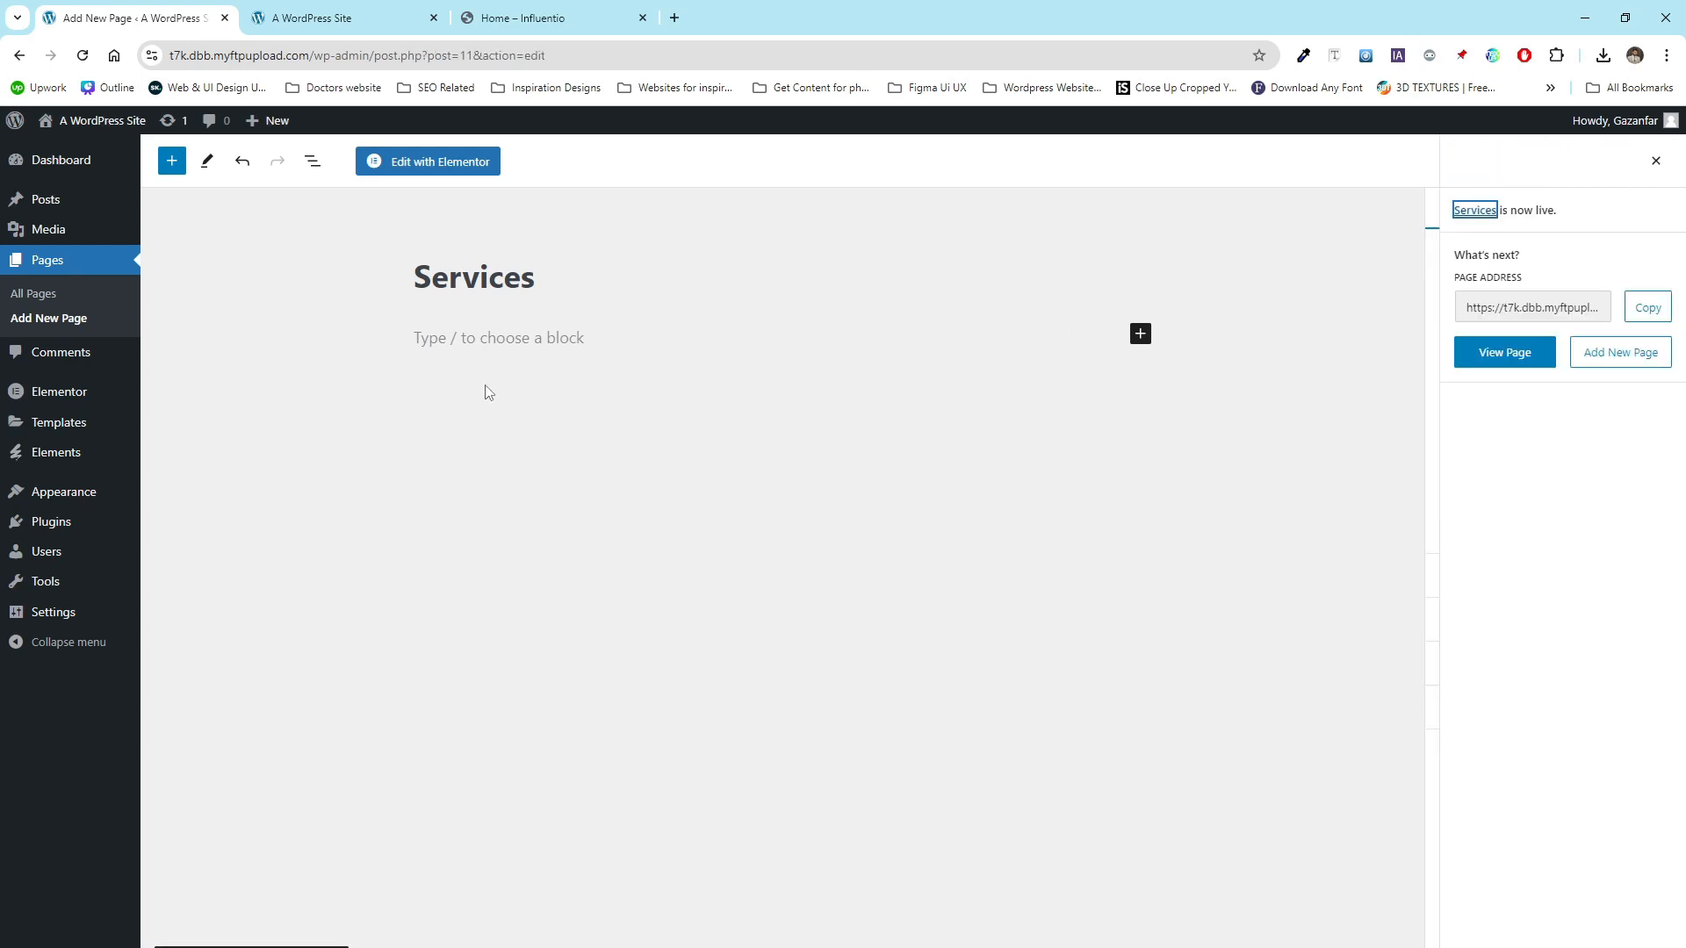
- Create an Our Influencer page, matching the demo site's Pages menu, with the Elementor Full Width template and publish it
click(72, 318)
drag(527, 18, 325, 18)
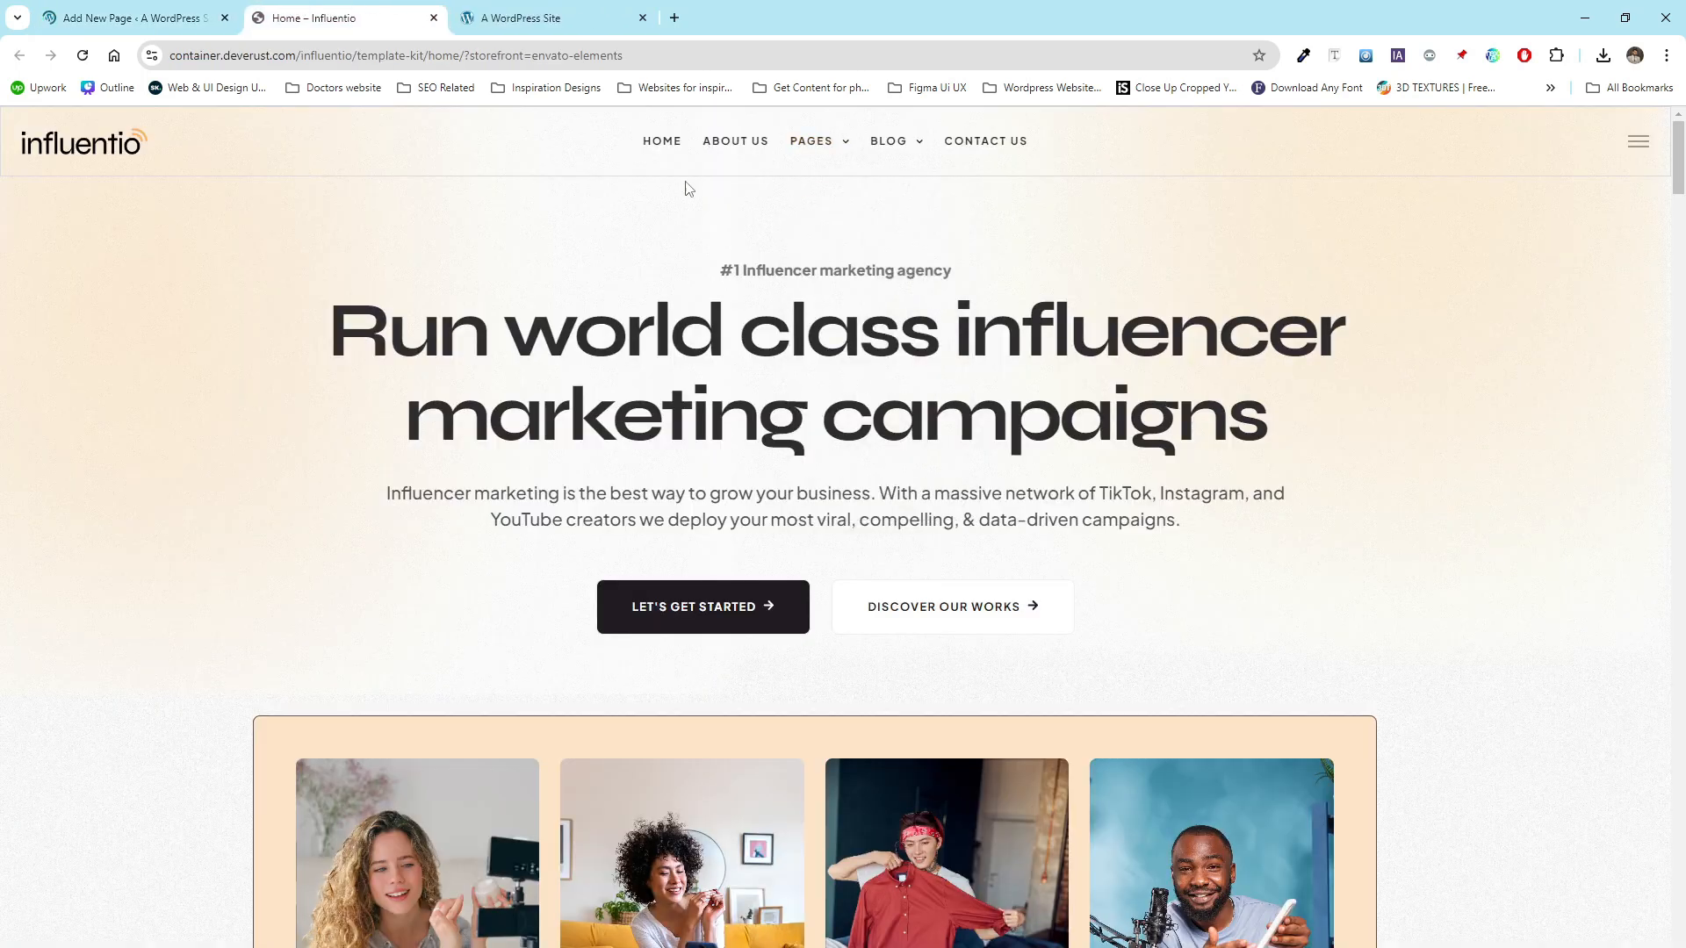
mouse_move(813, 148)
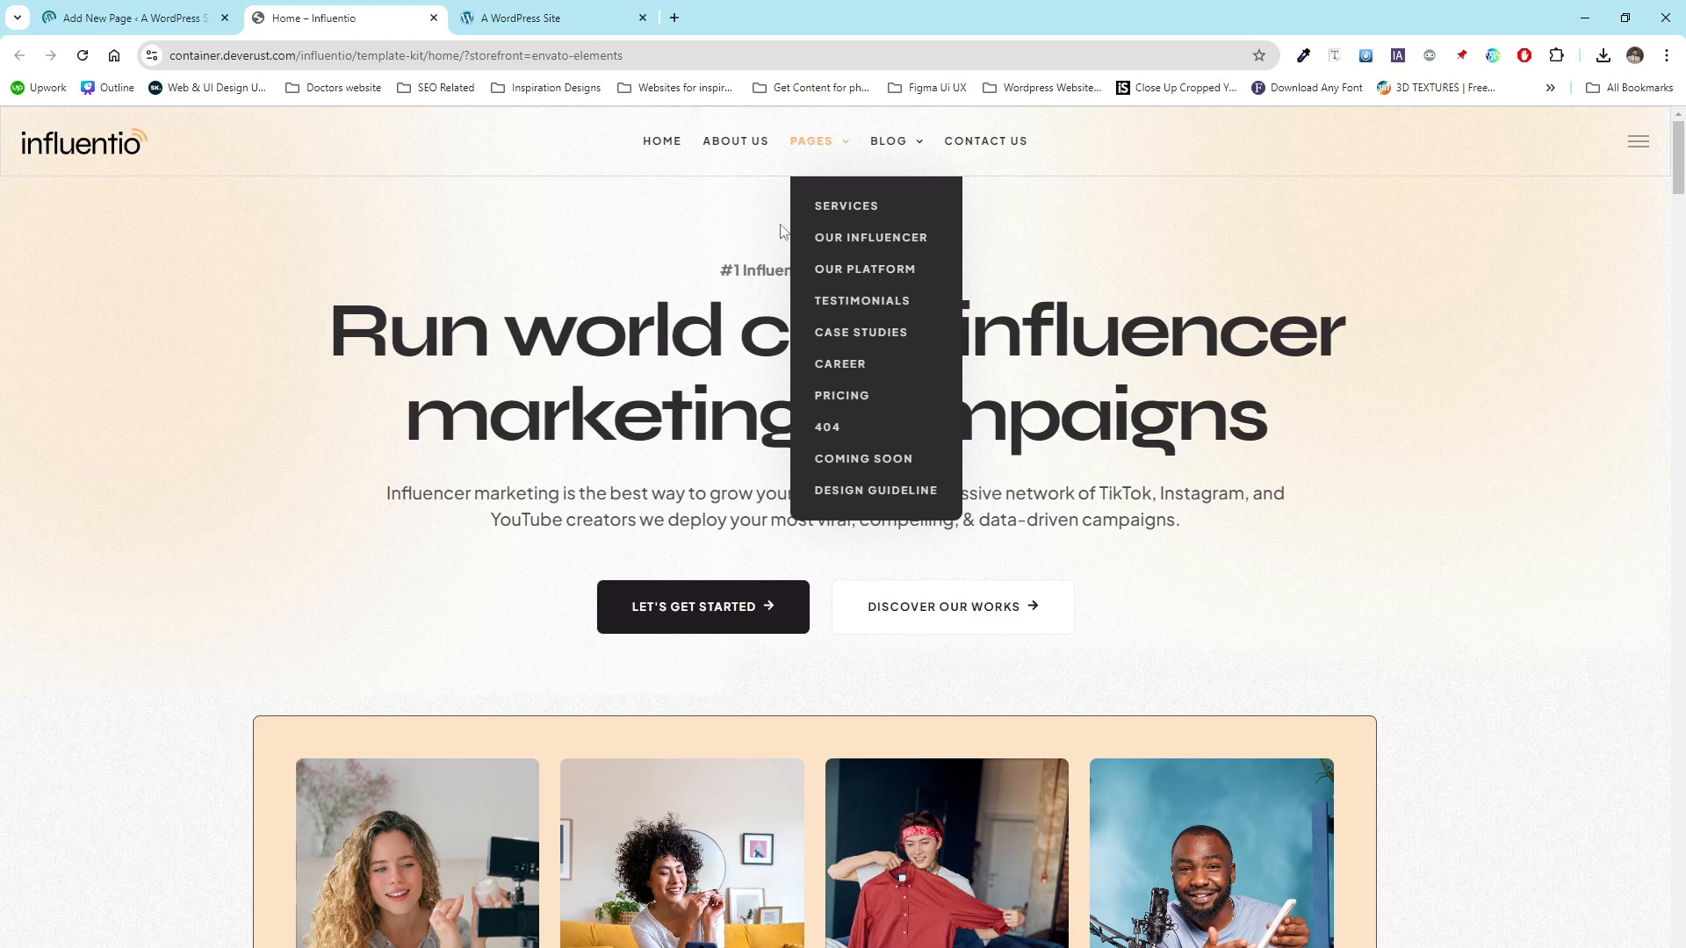
click(132, 17)
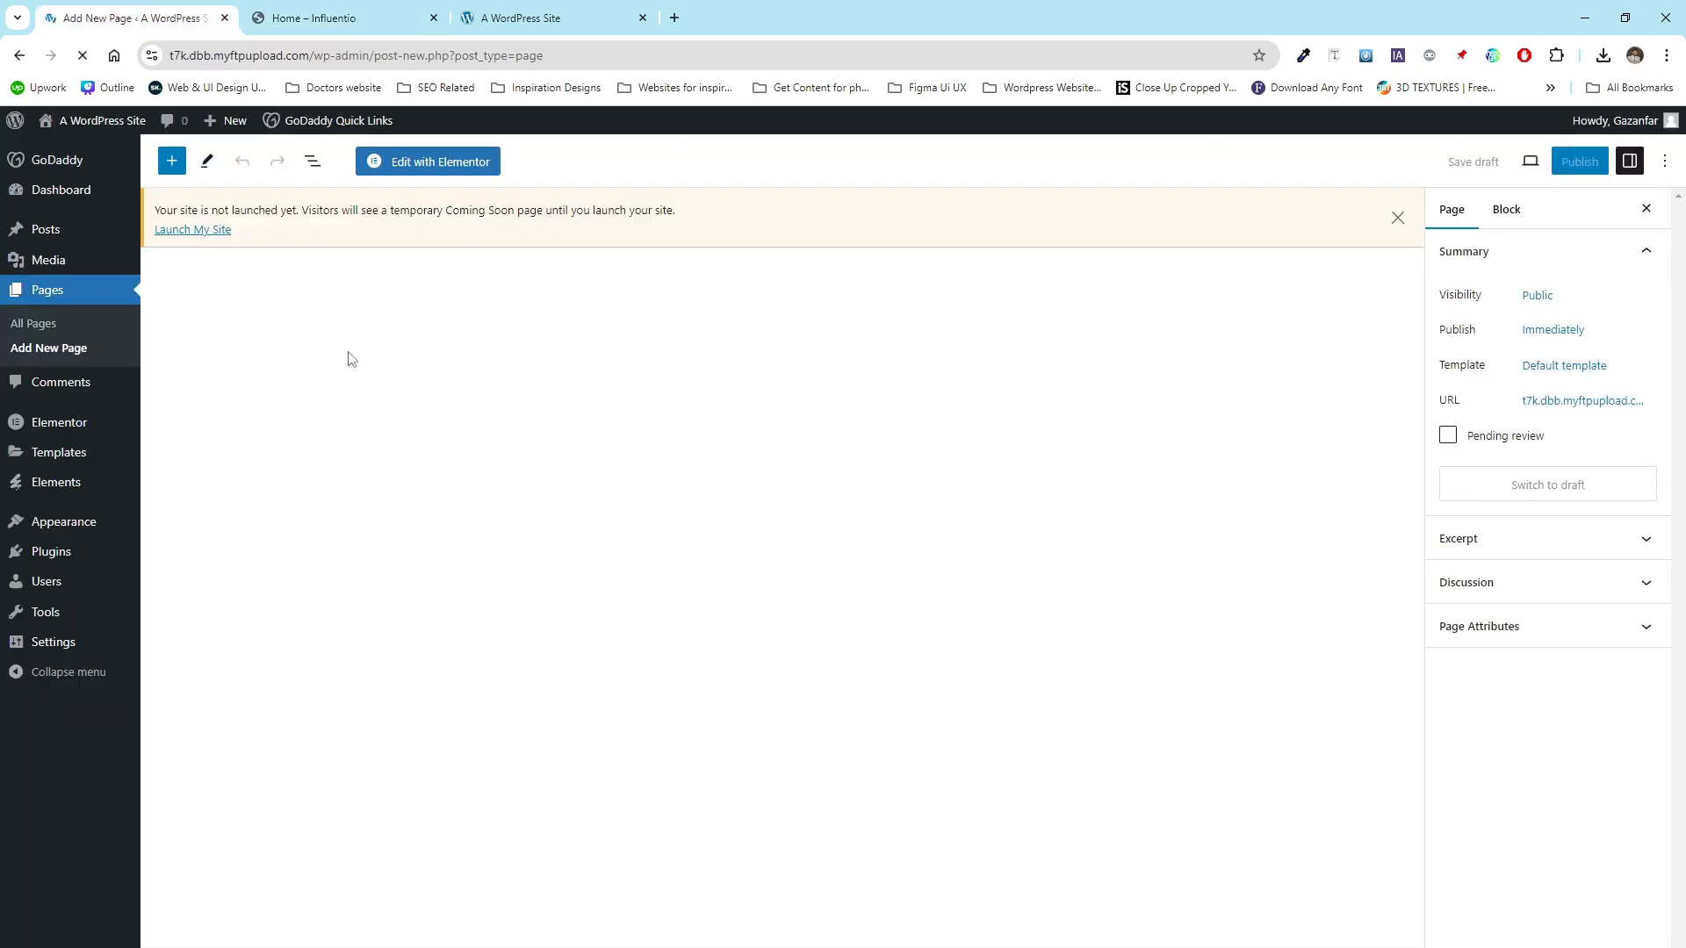
text(O)
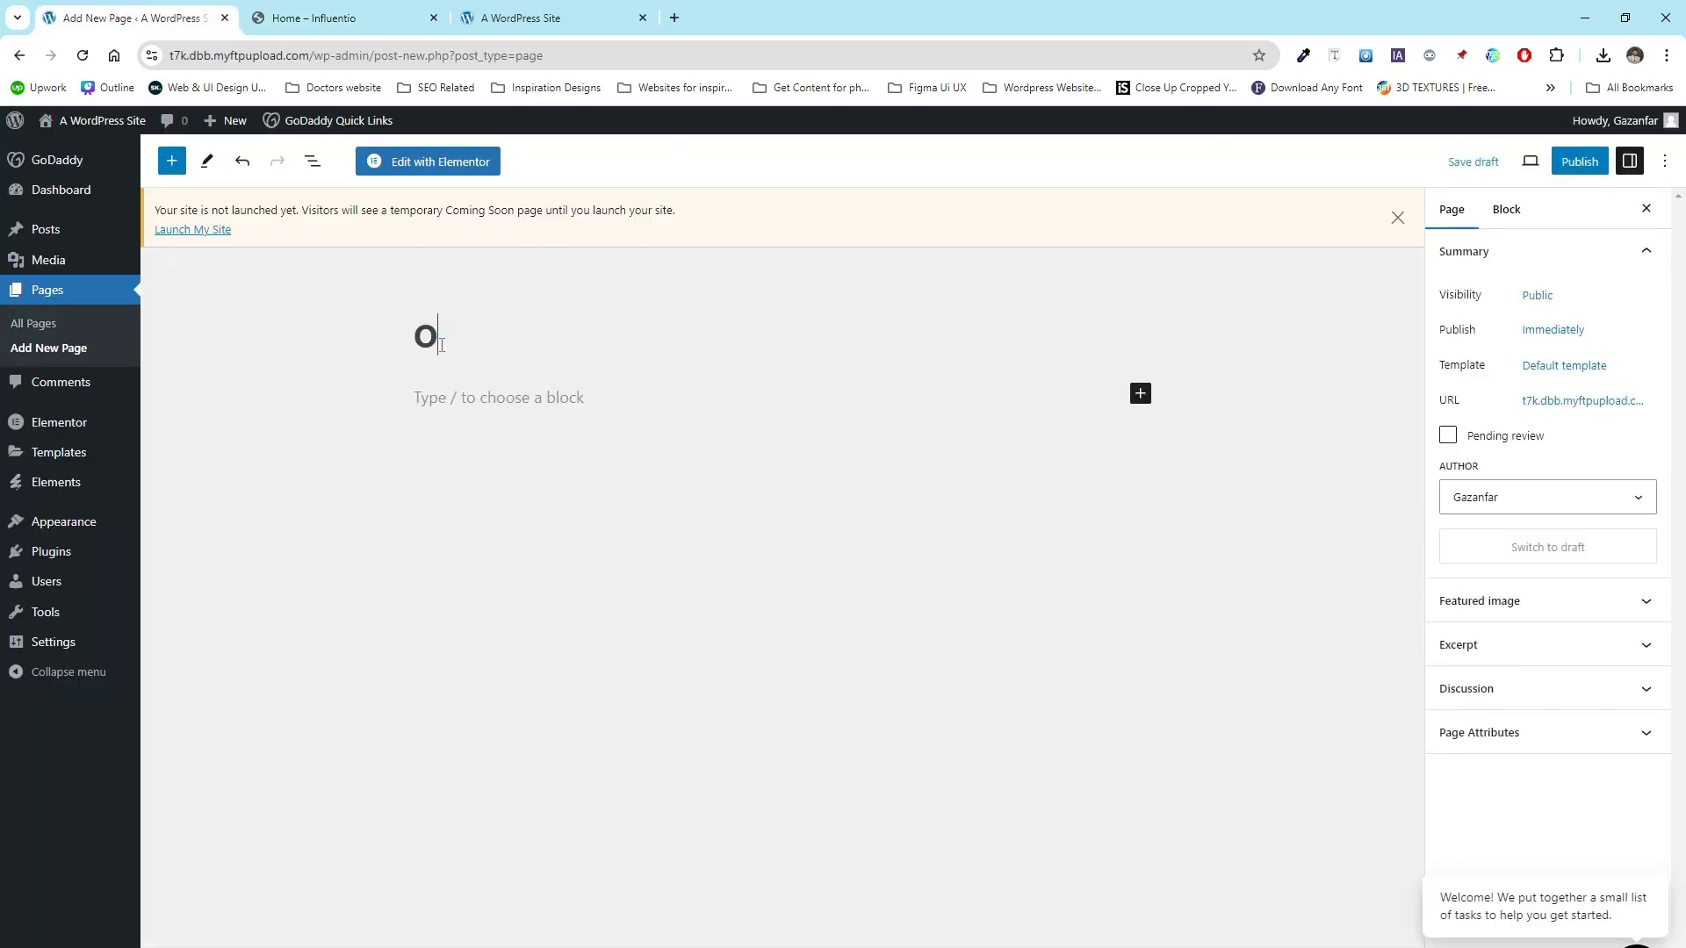
text(ur Influencer)
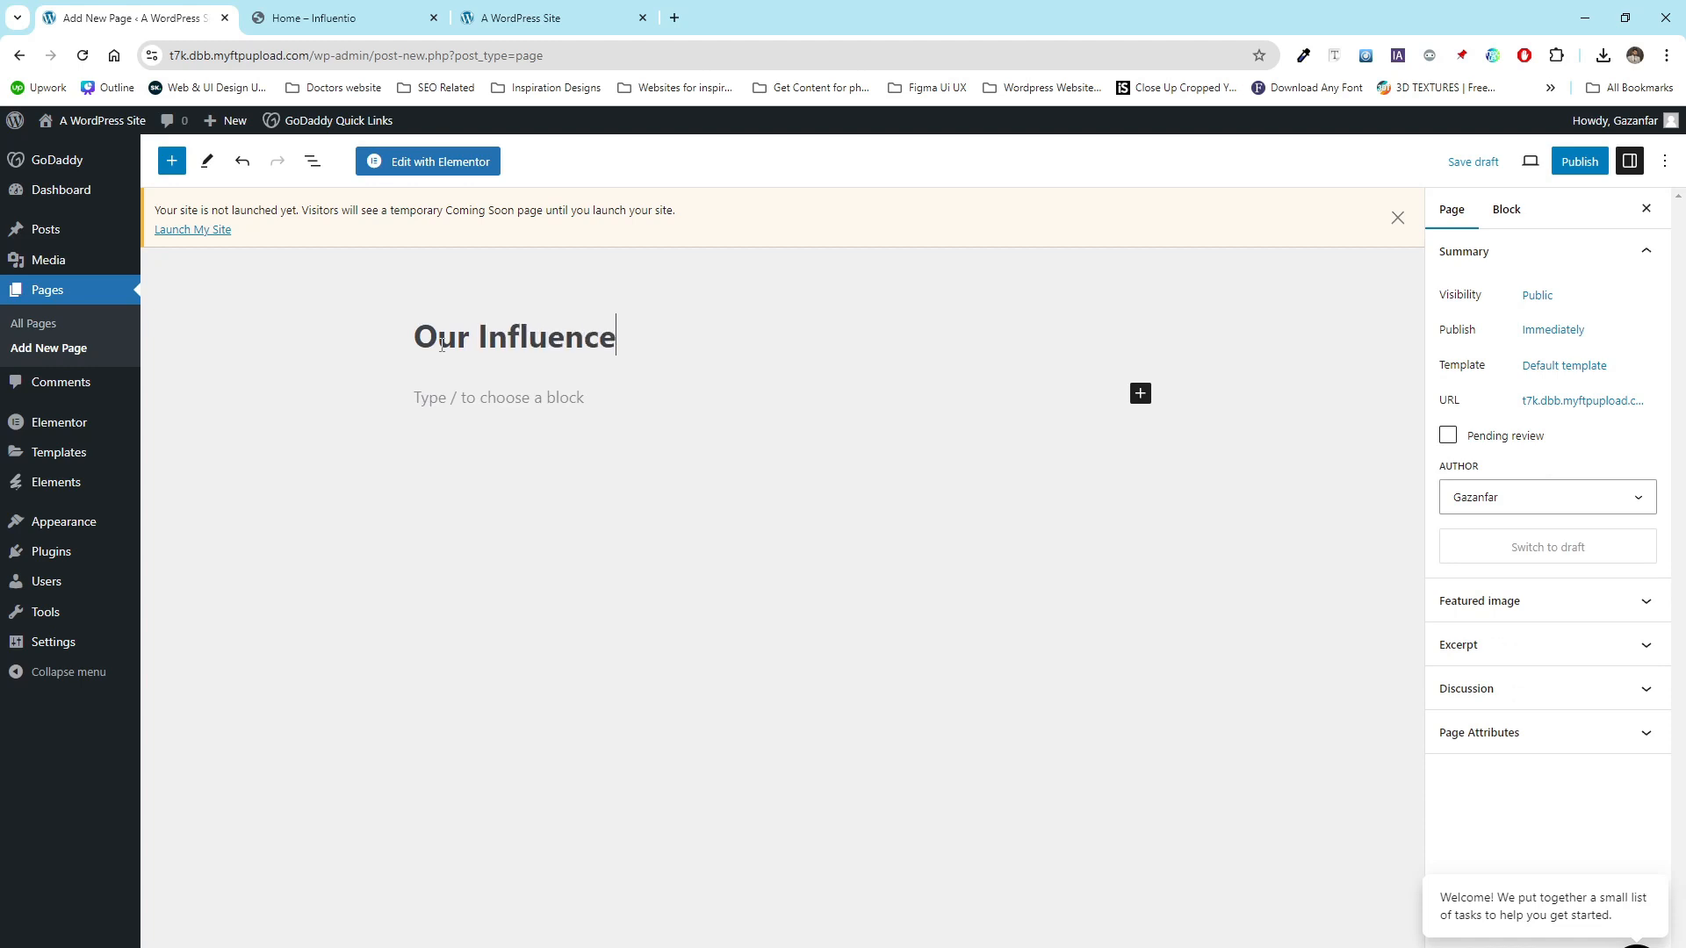
click(1543, 365)
click(1535, 520)
click(1524, 558)
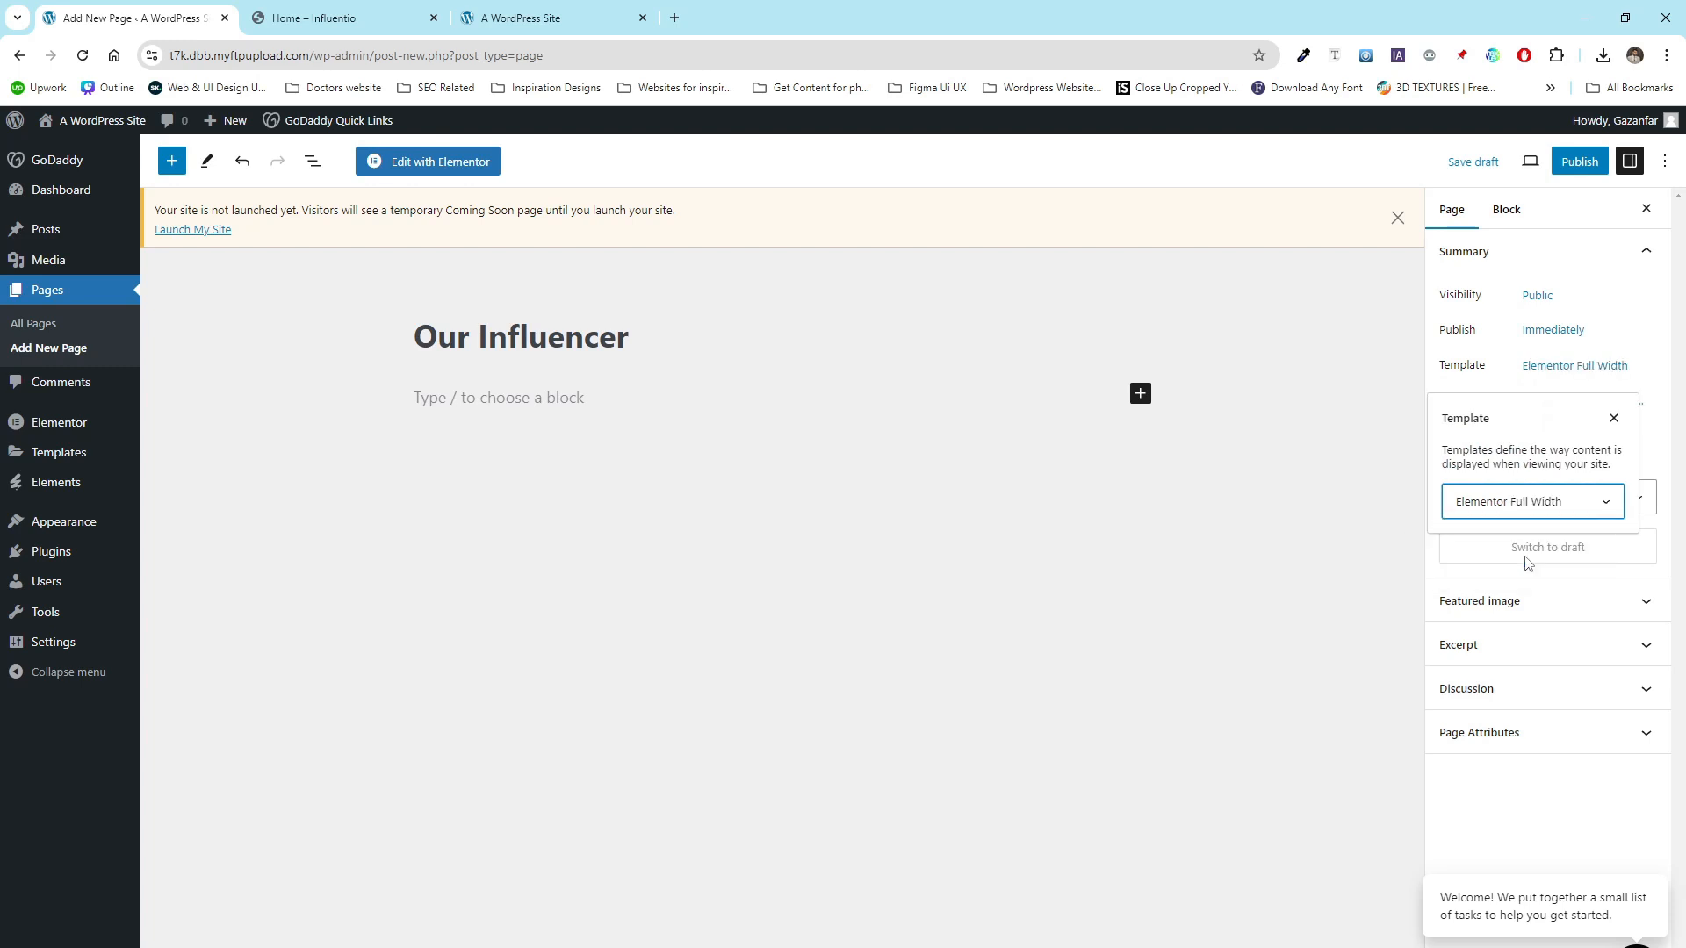
click(1566, 173)
click(1516, 166)
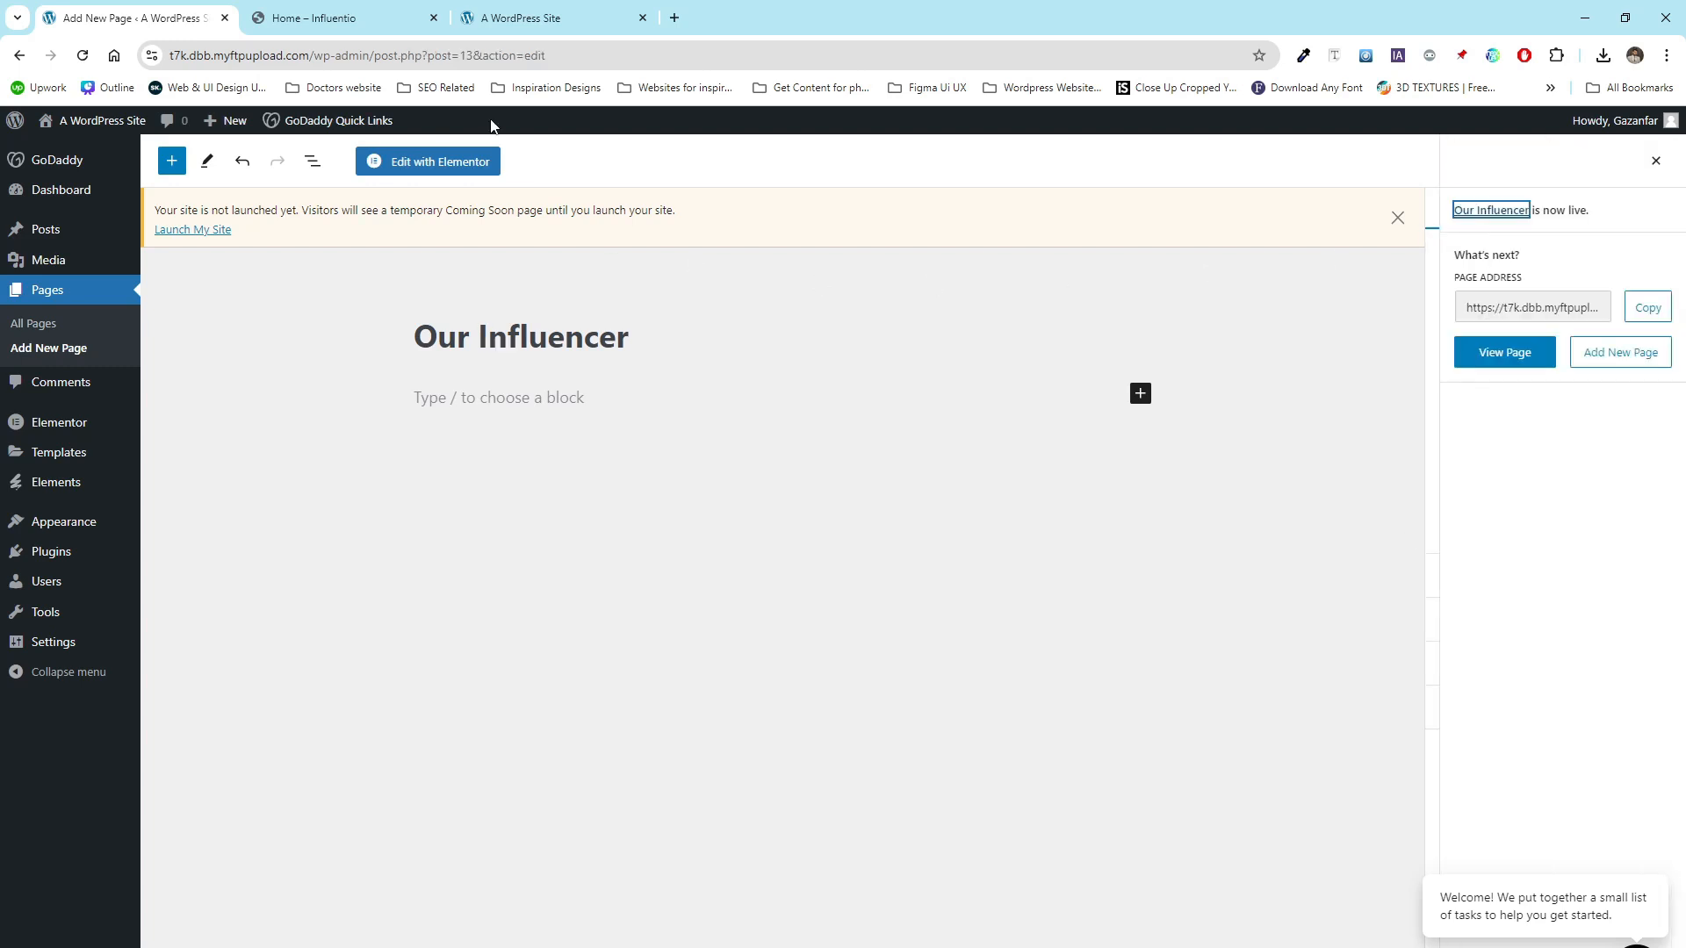
- Create a Blog page, matching the demo site's Blog menu, with the Elementor Full Width template and publish it
click(325, 17)
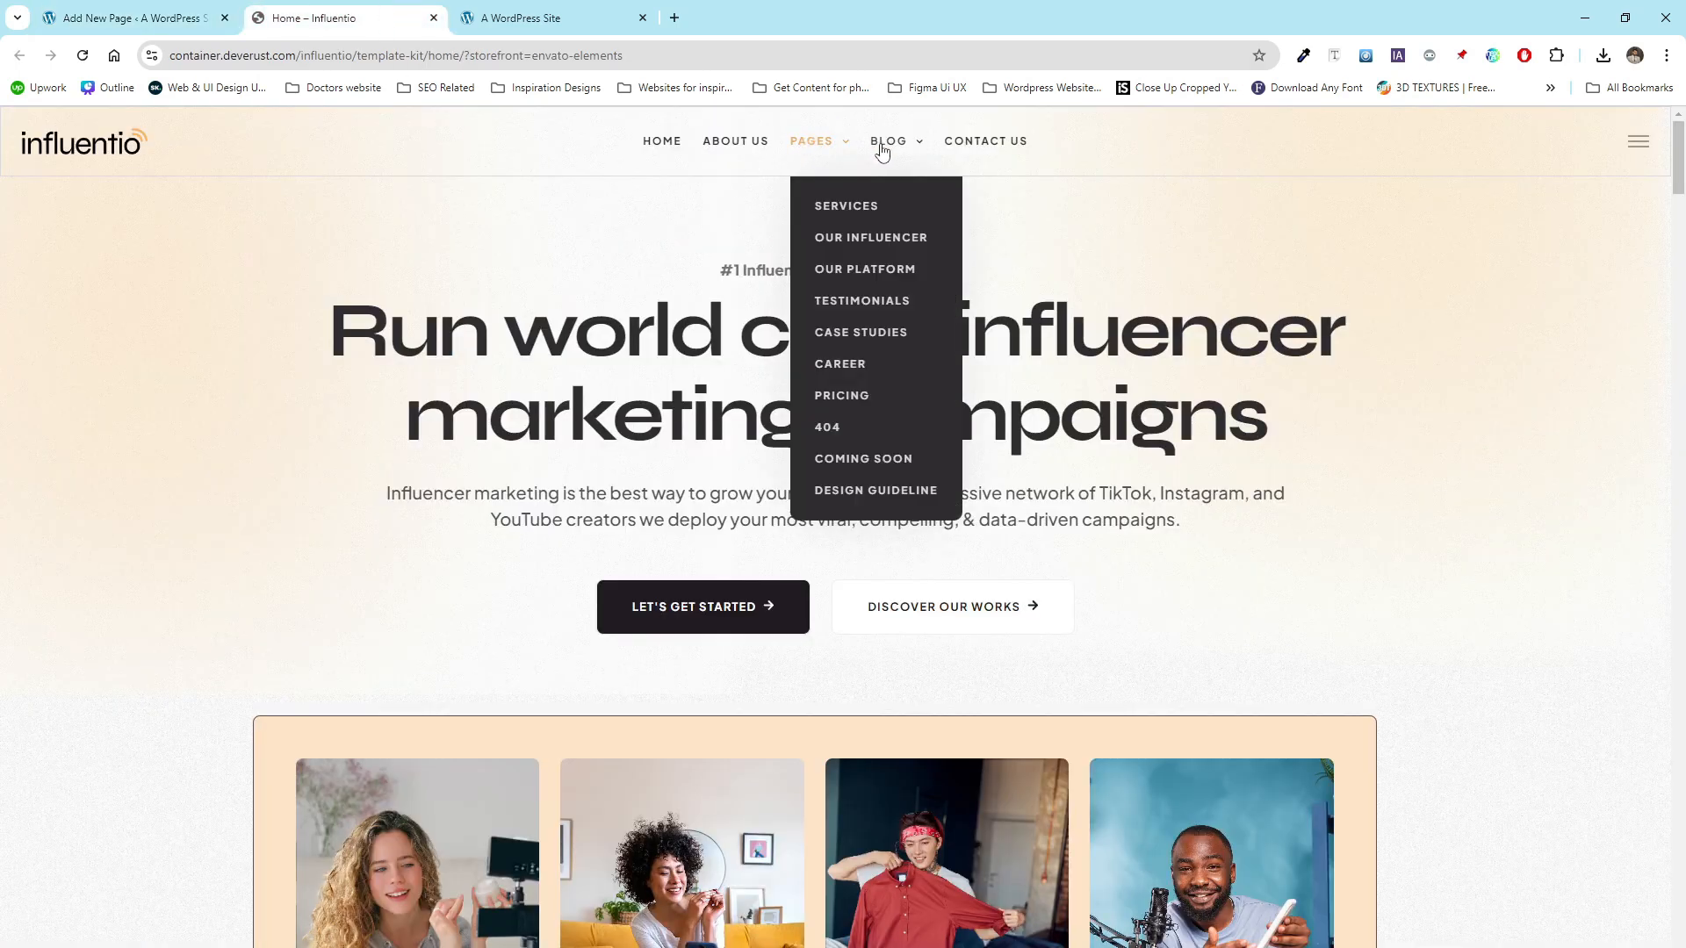
mouse_move(887, 151)
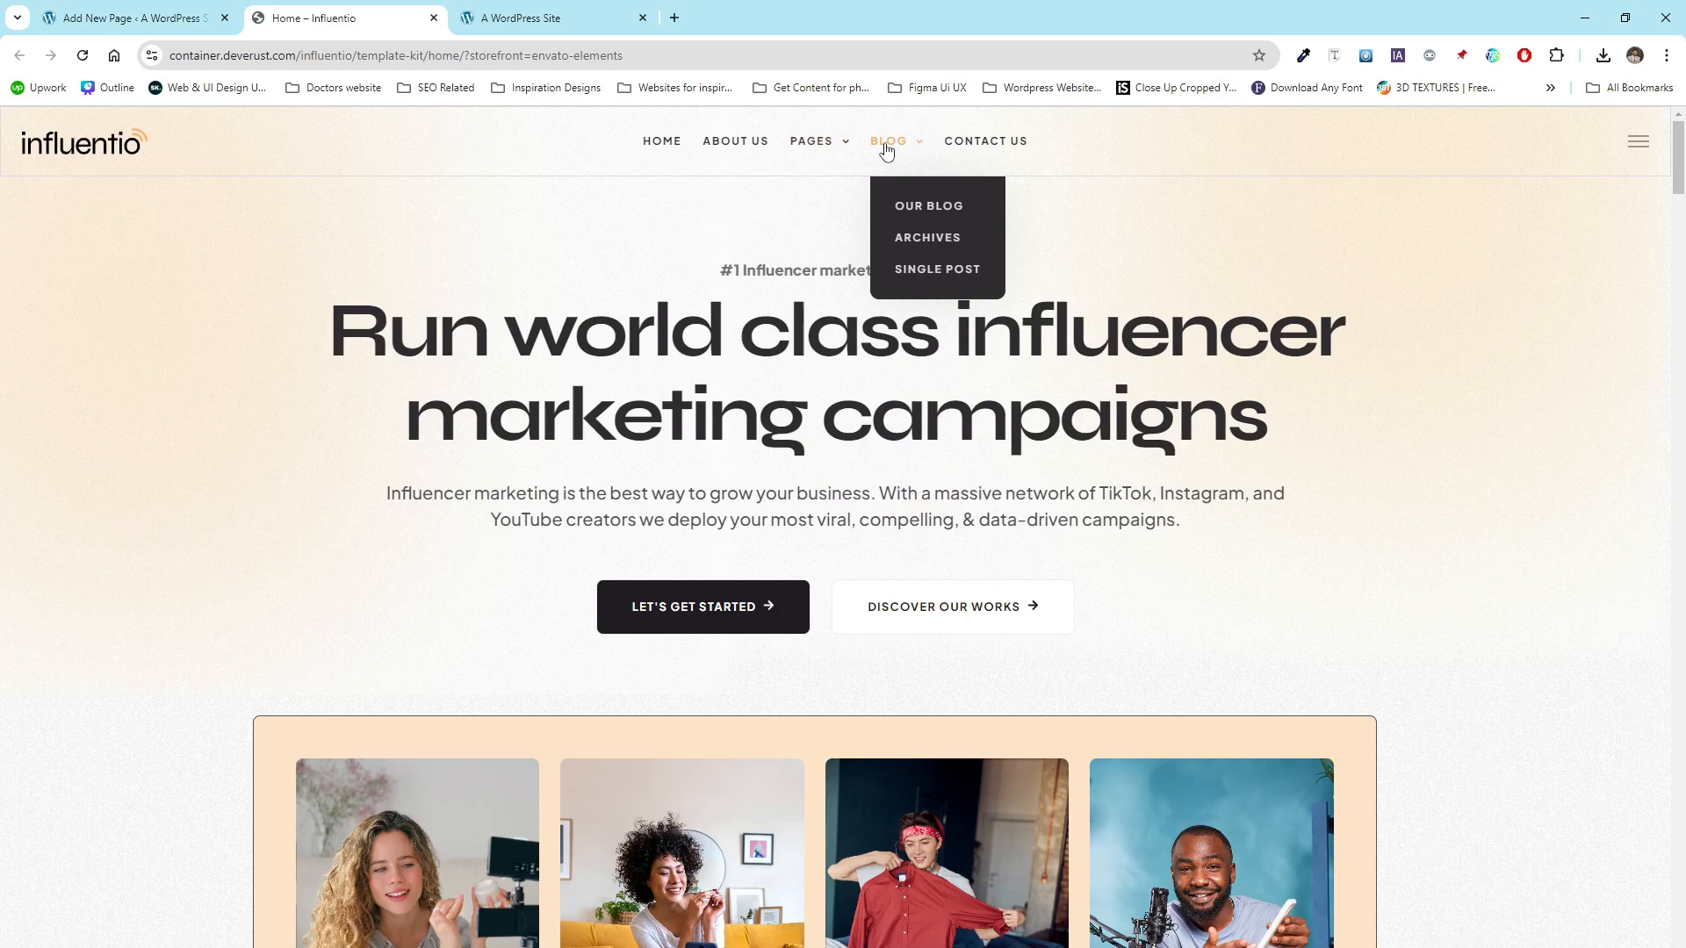
click(161, 25)
click(76, 353)
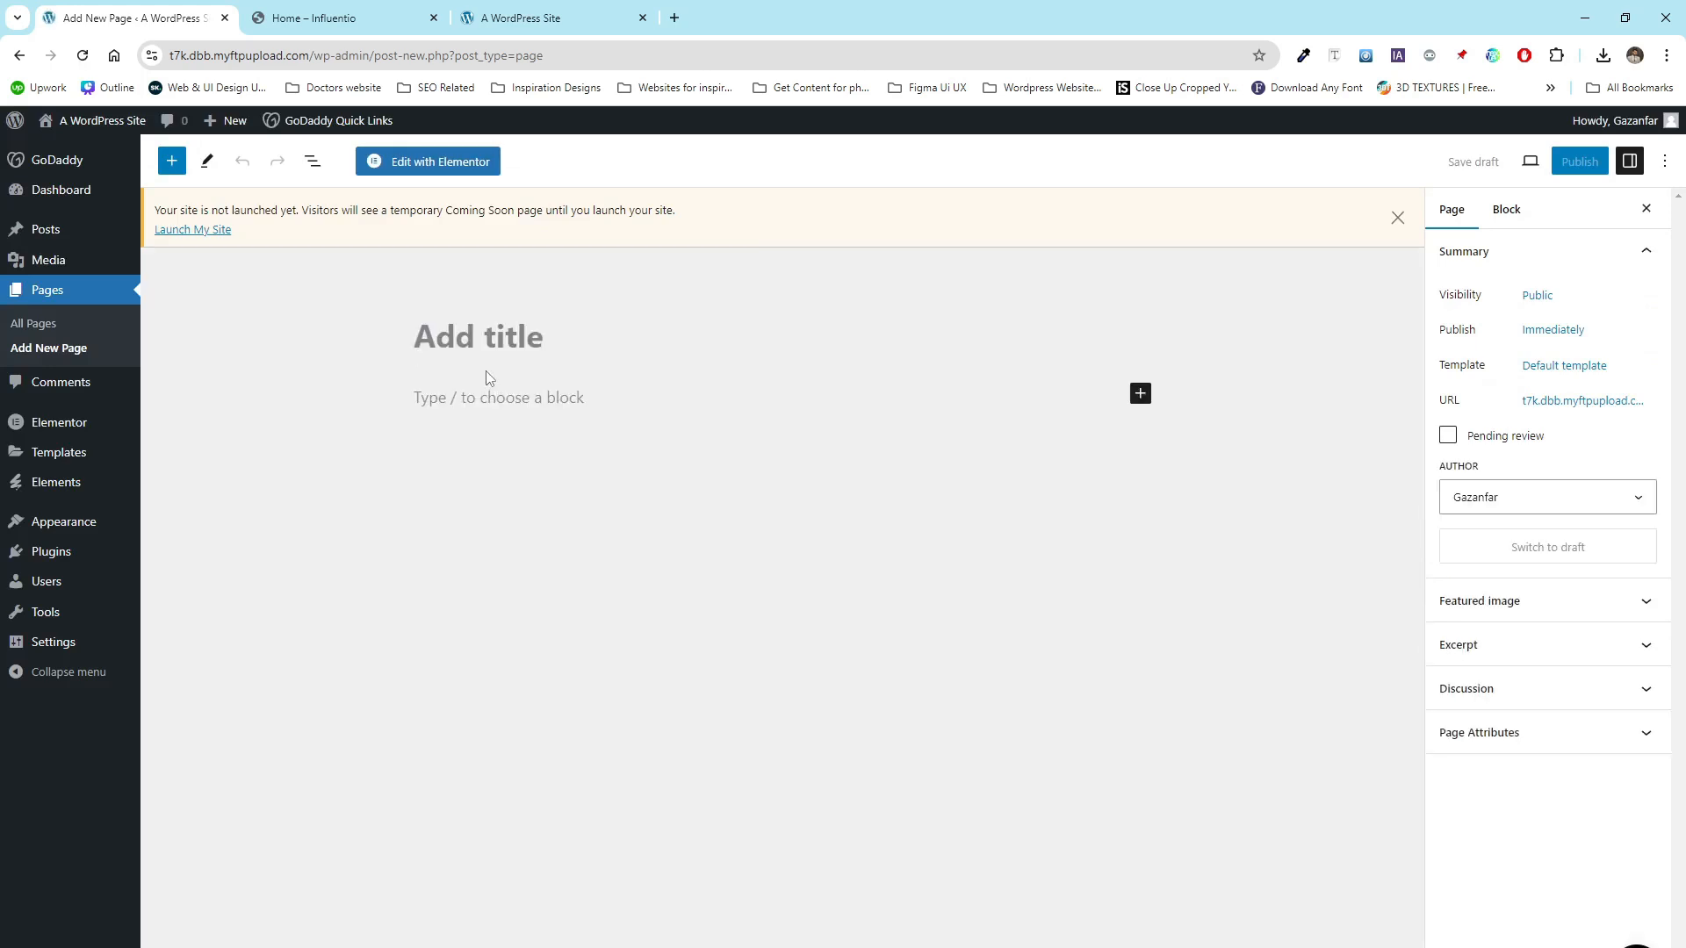
text(Blog)
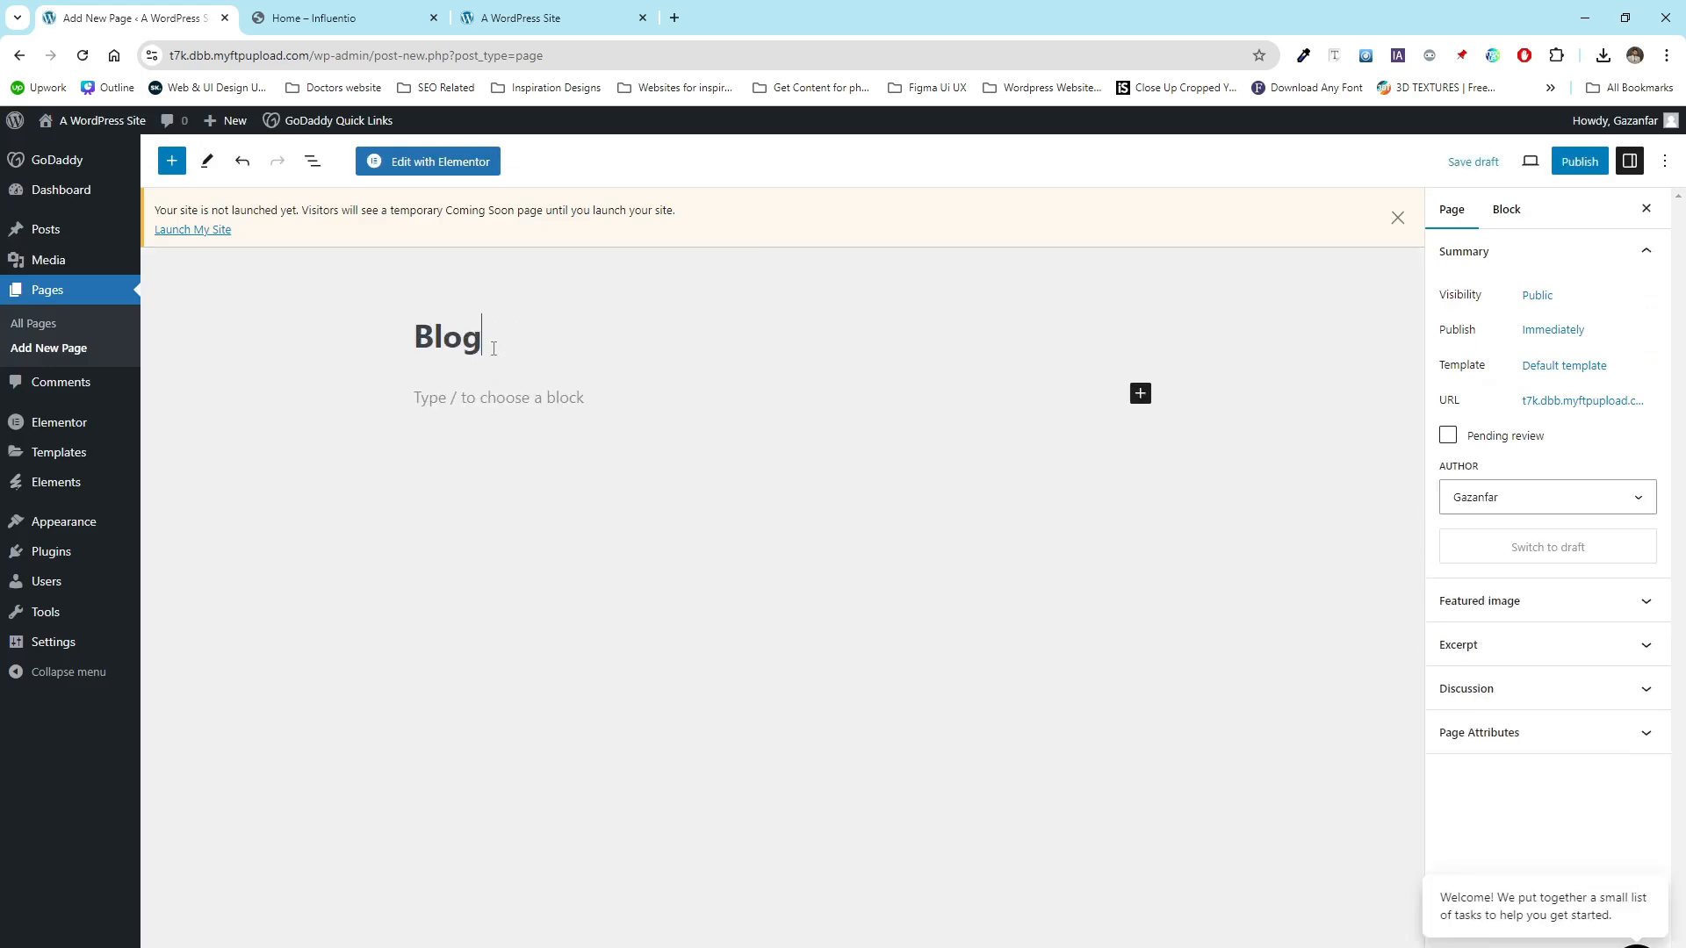
click(1589, 369)
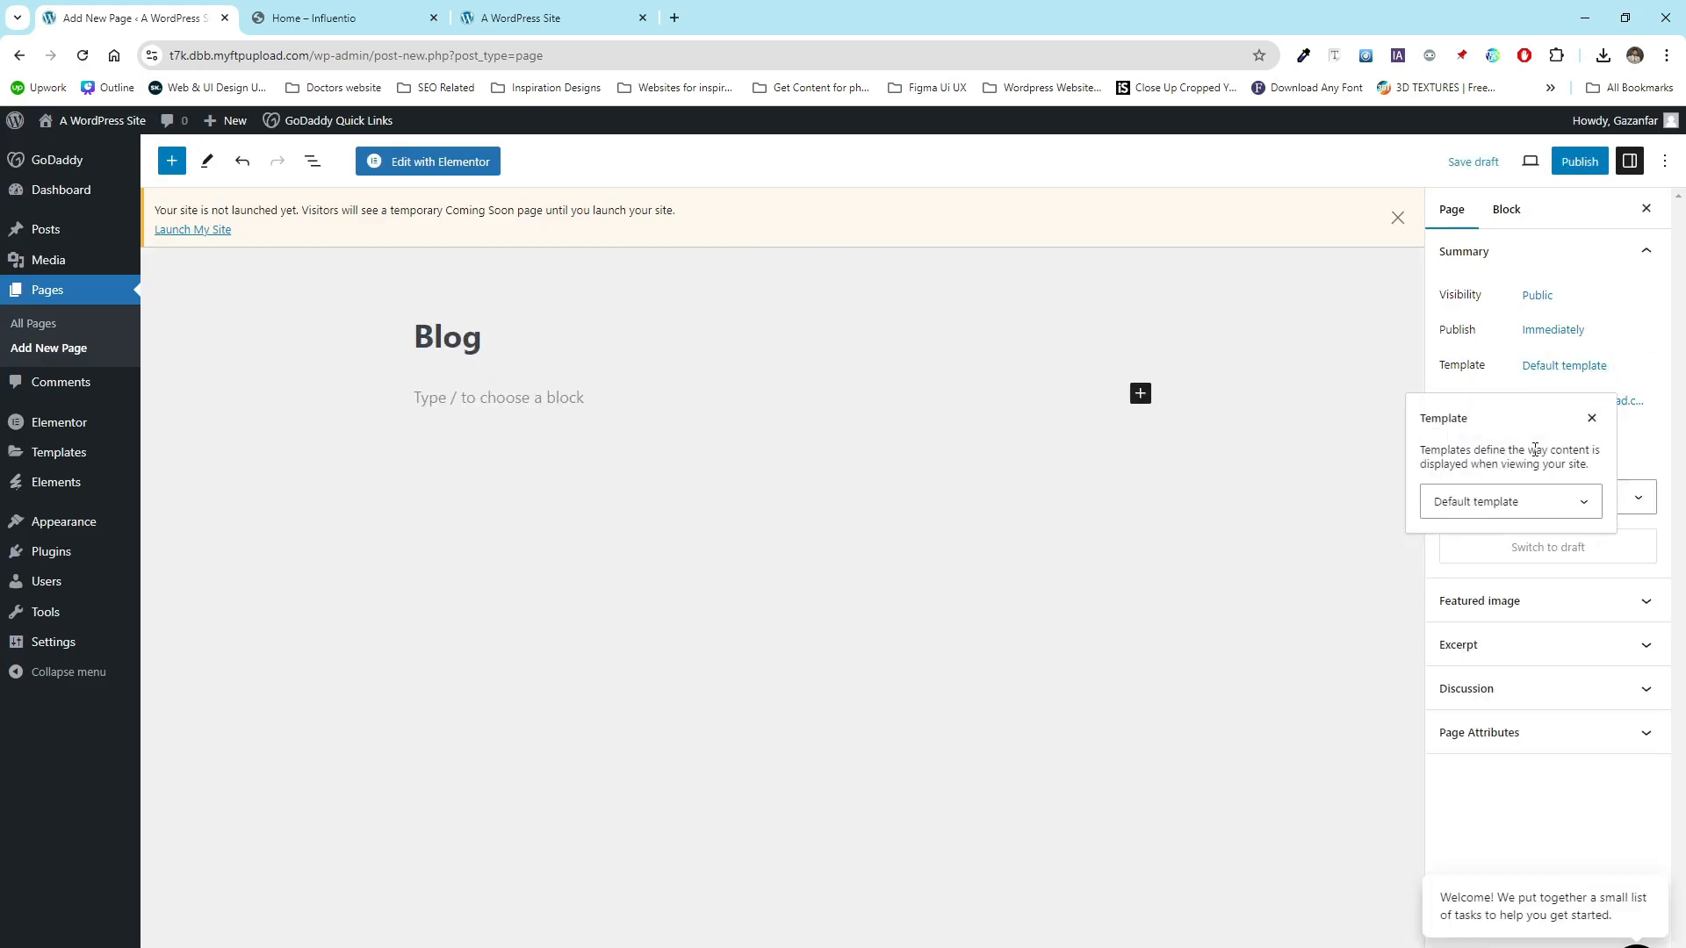
click(1490, 513)
click(1493, 556)
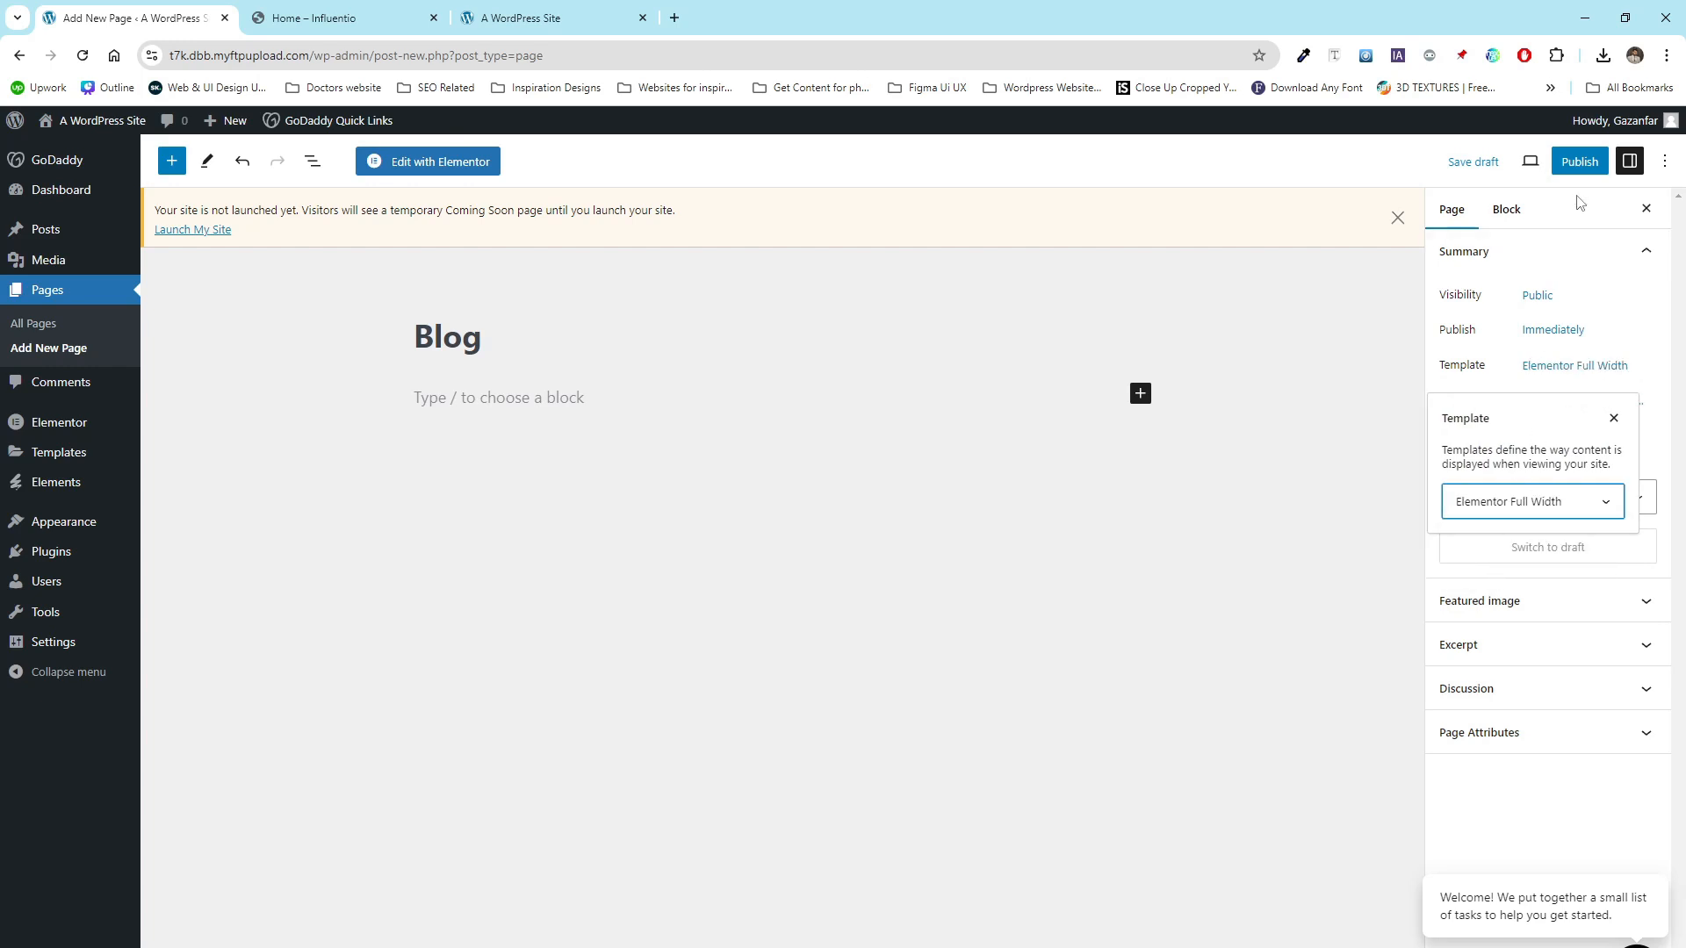
click(1580, 163)
click(1502, 161)
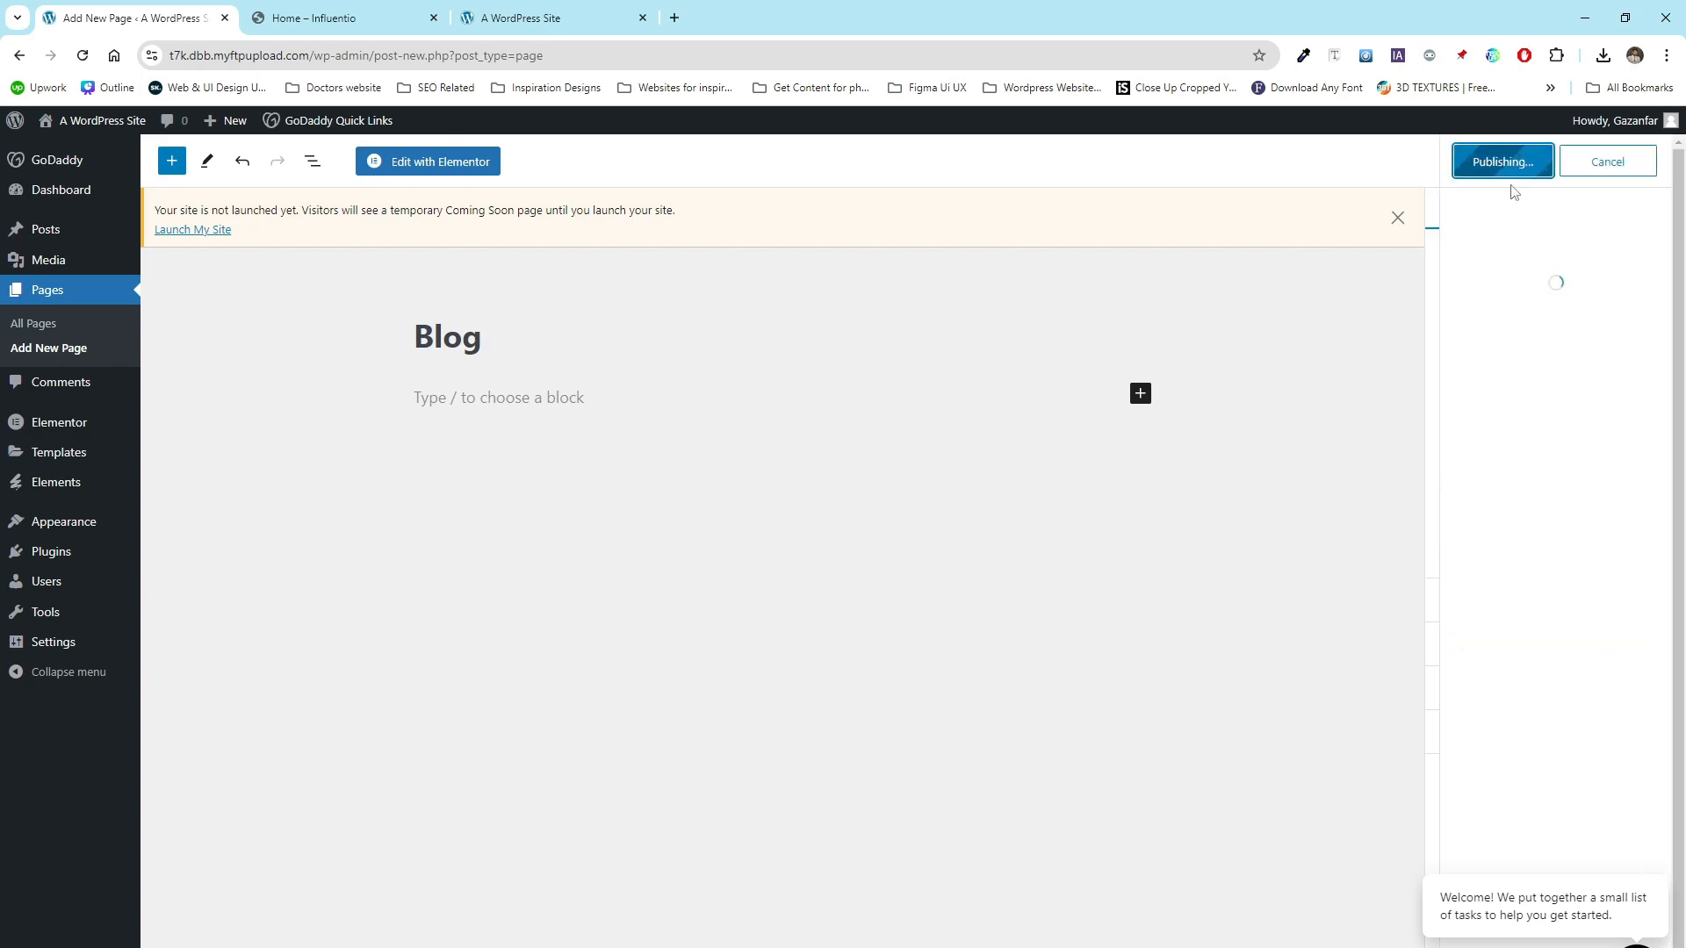
- Create a Contact page with the Elementor Full Width template and publish it
click(64, 350)
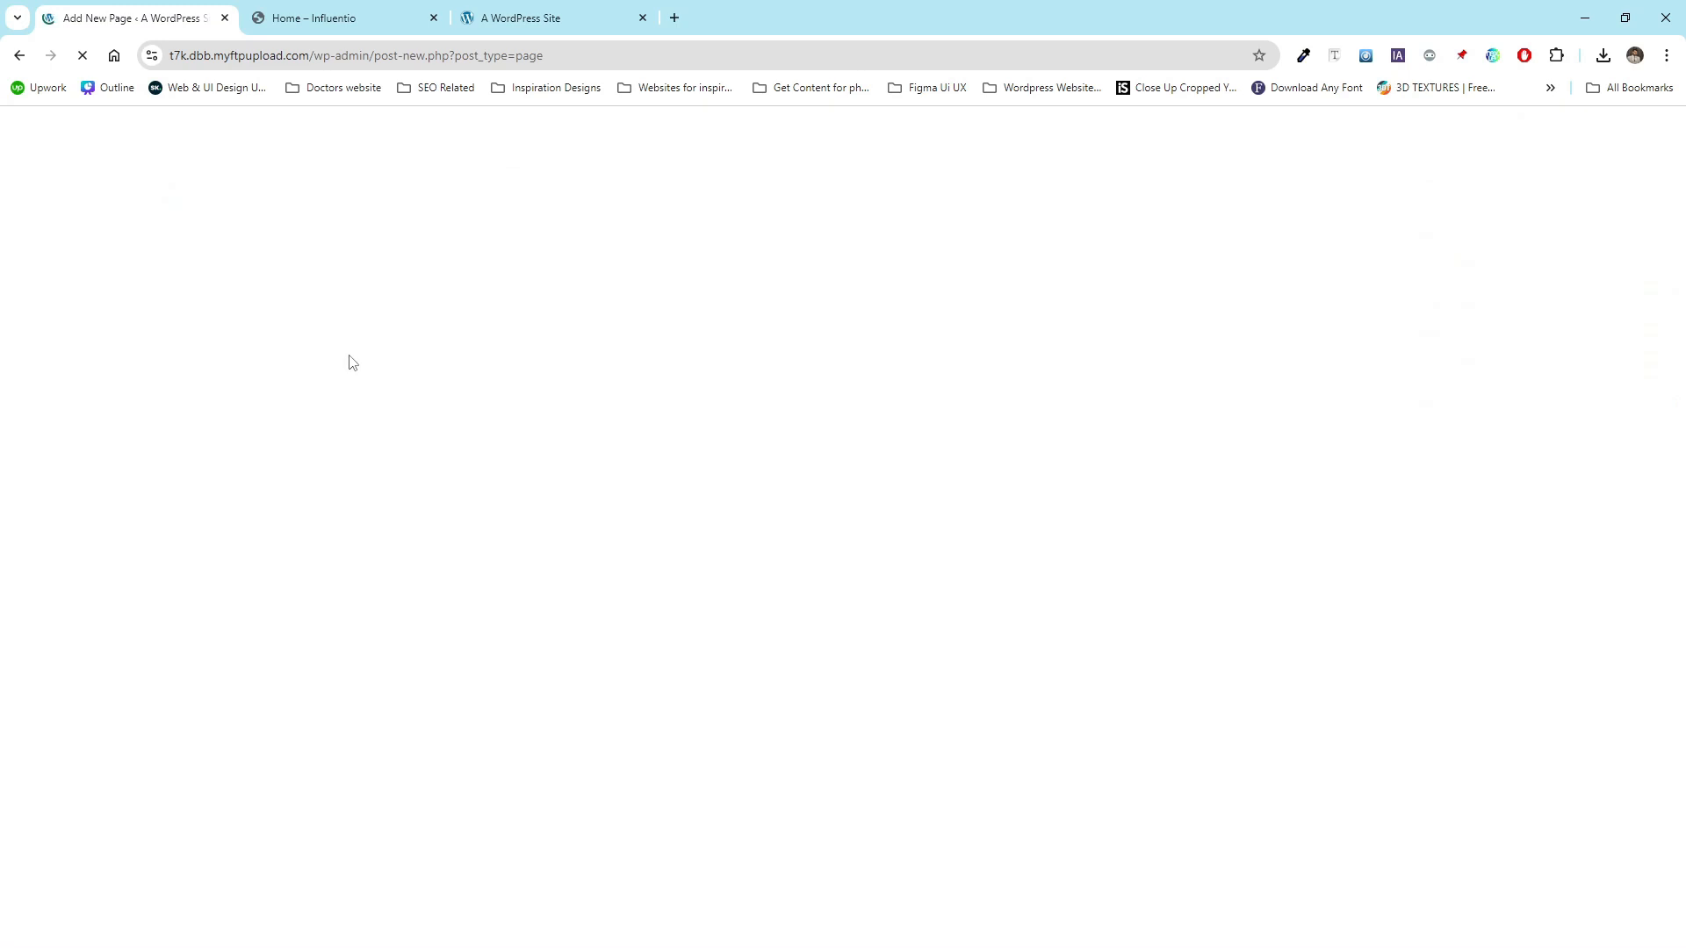
text(Contact)
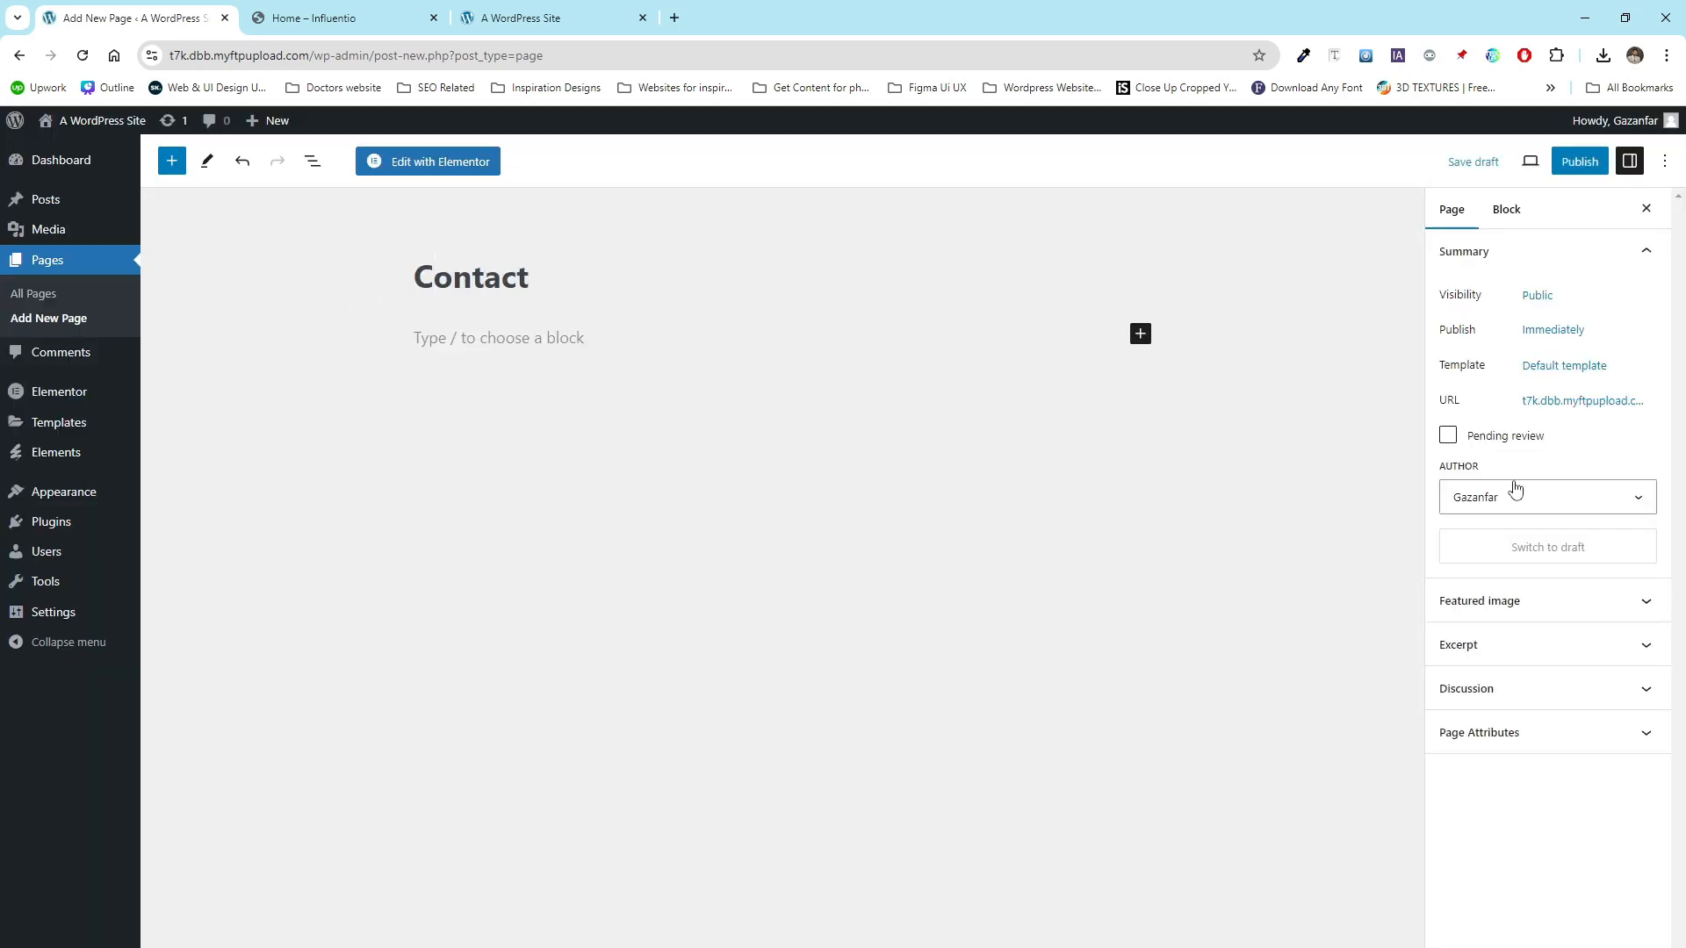
click(1574, 367)
click(1511, 504)
click(1510, 559)
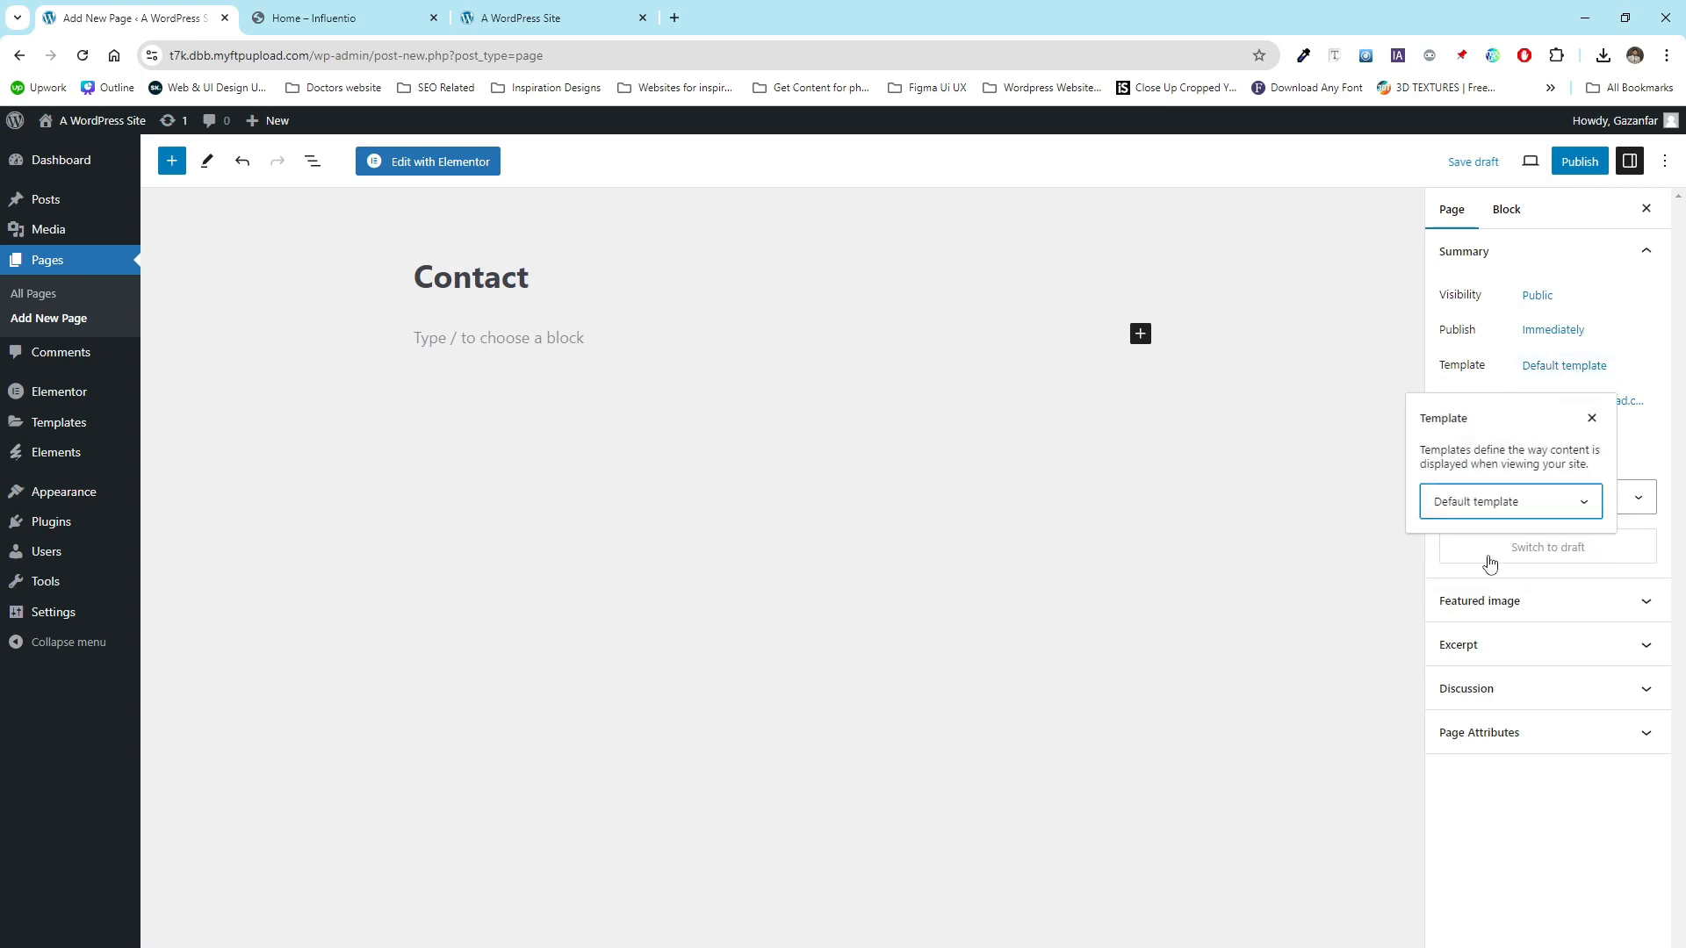
click(1579, 161)
click(1504, 162)
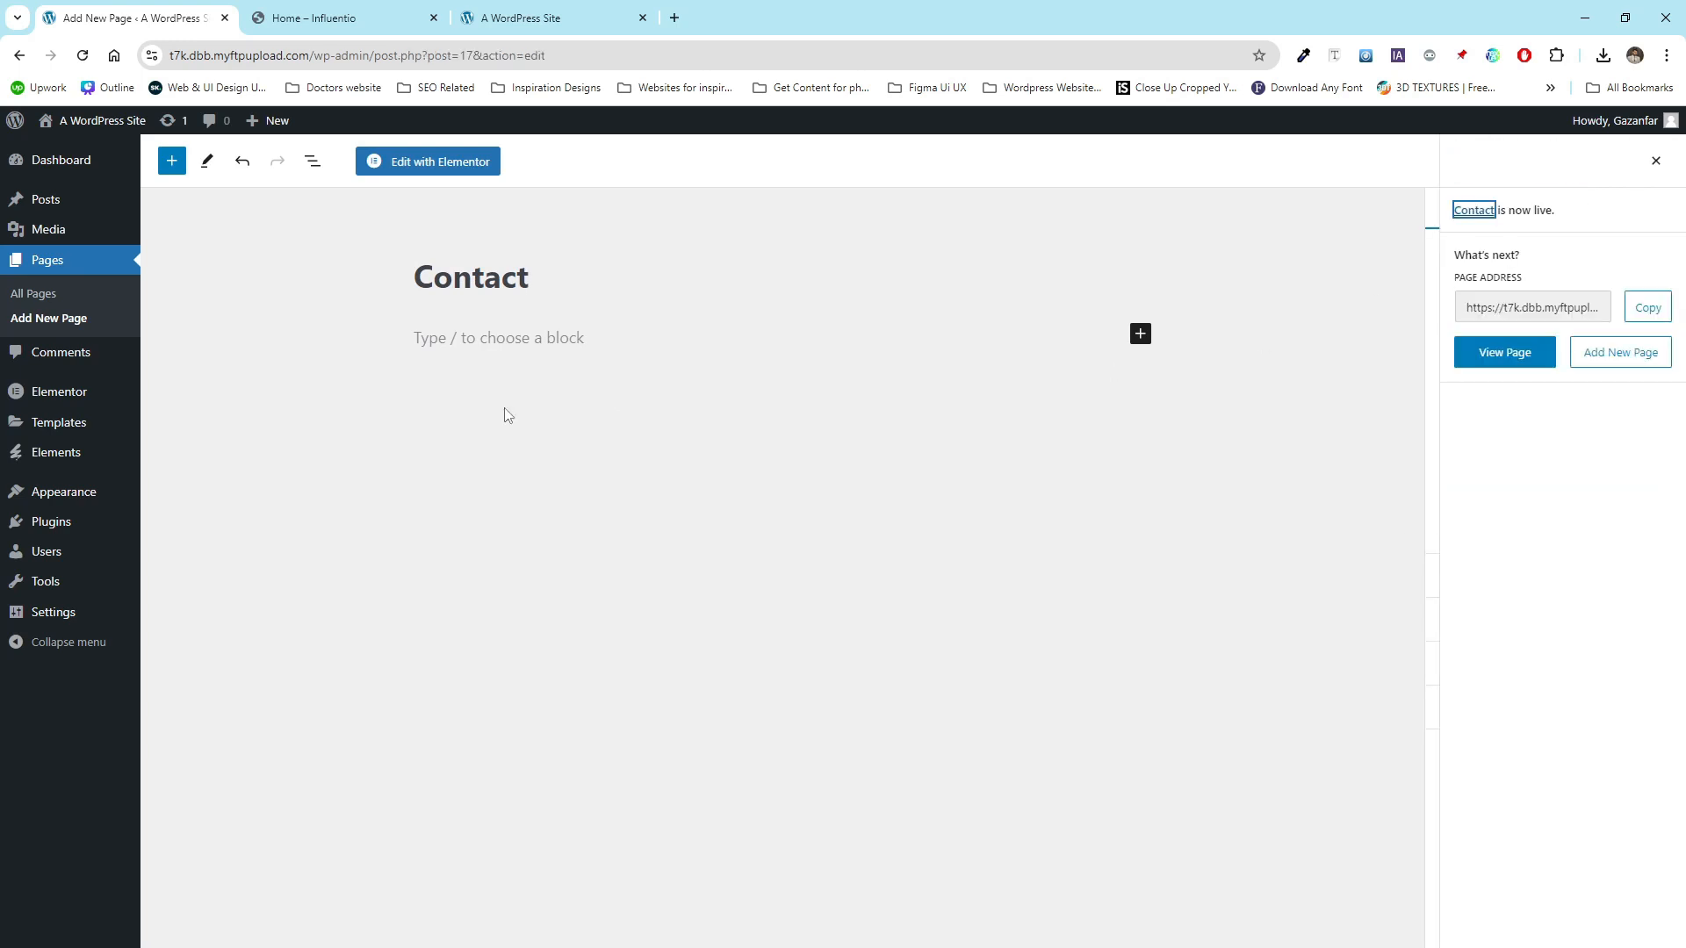
- Open the pages list and trash the duplicate Blog page, keeping the Blog posts page
click(58, 297)
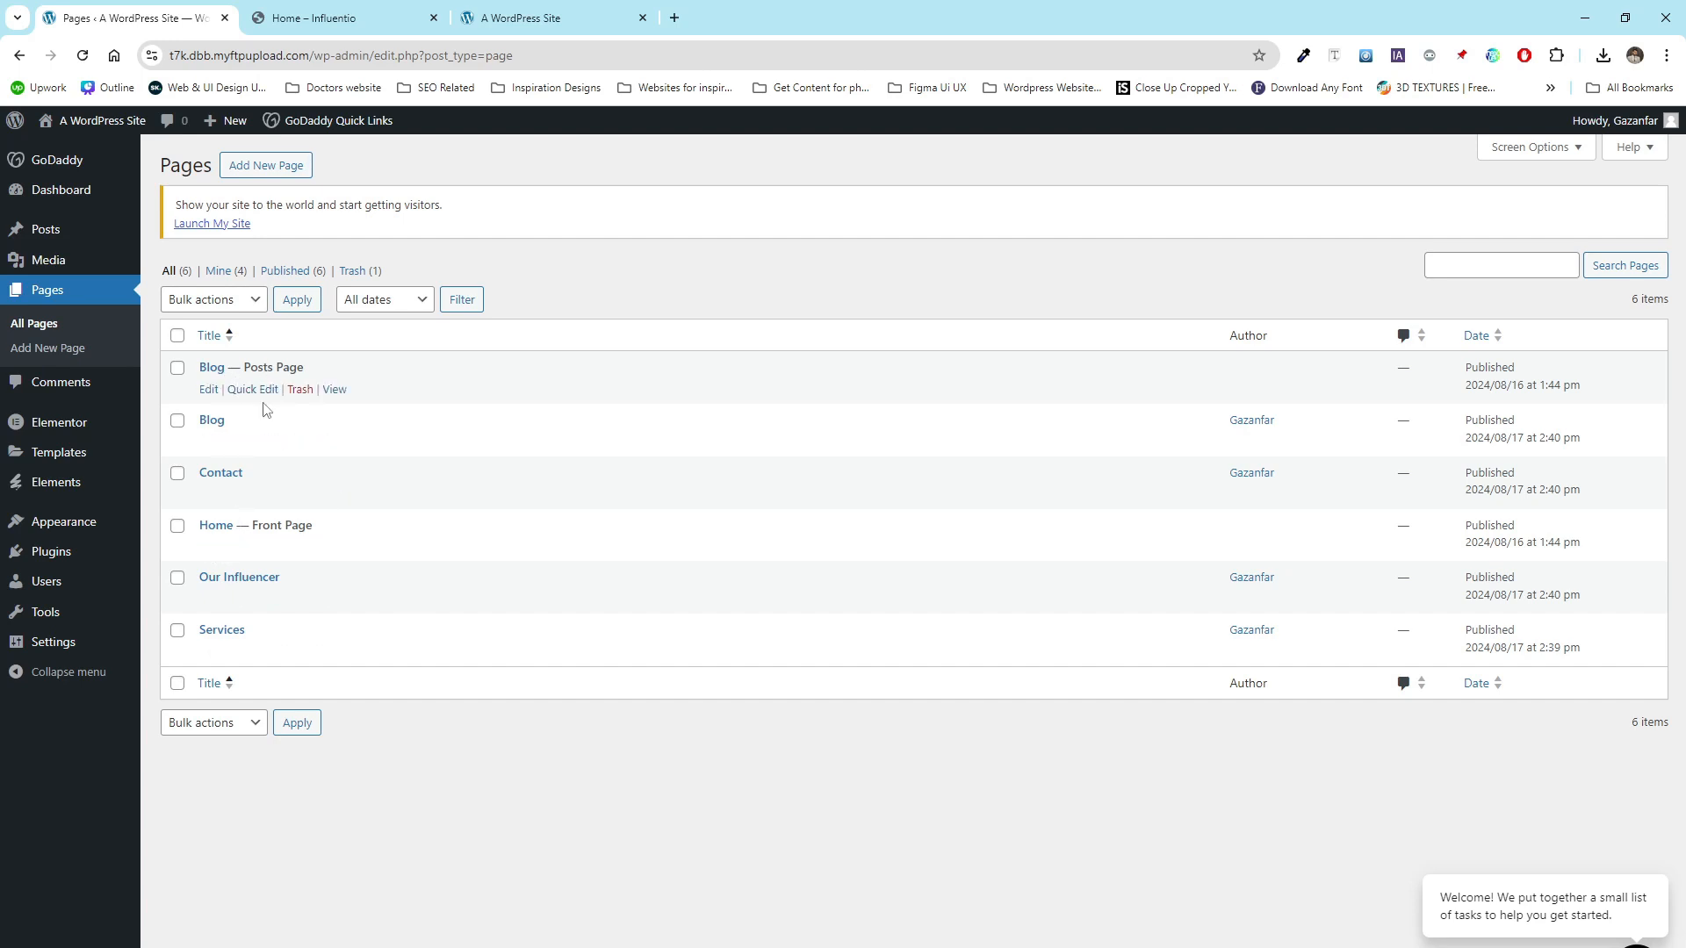
click(301, 441)
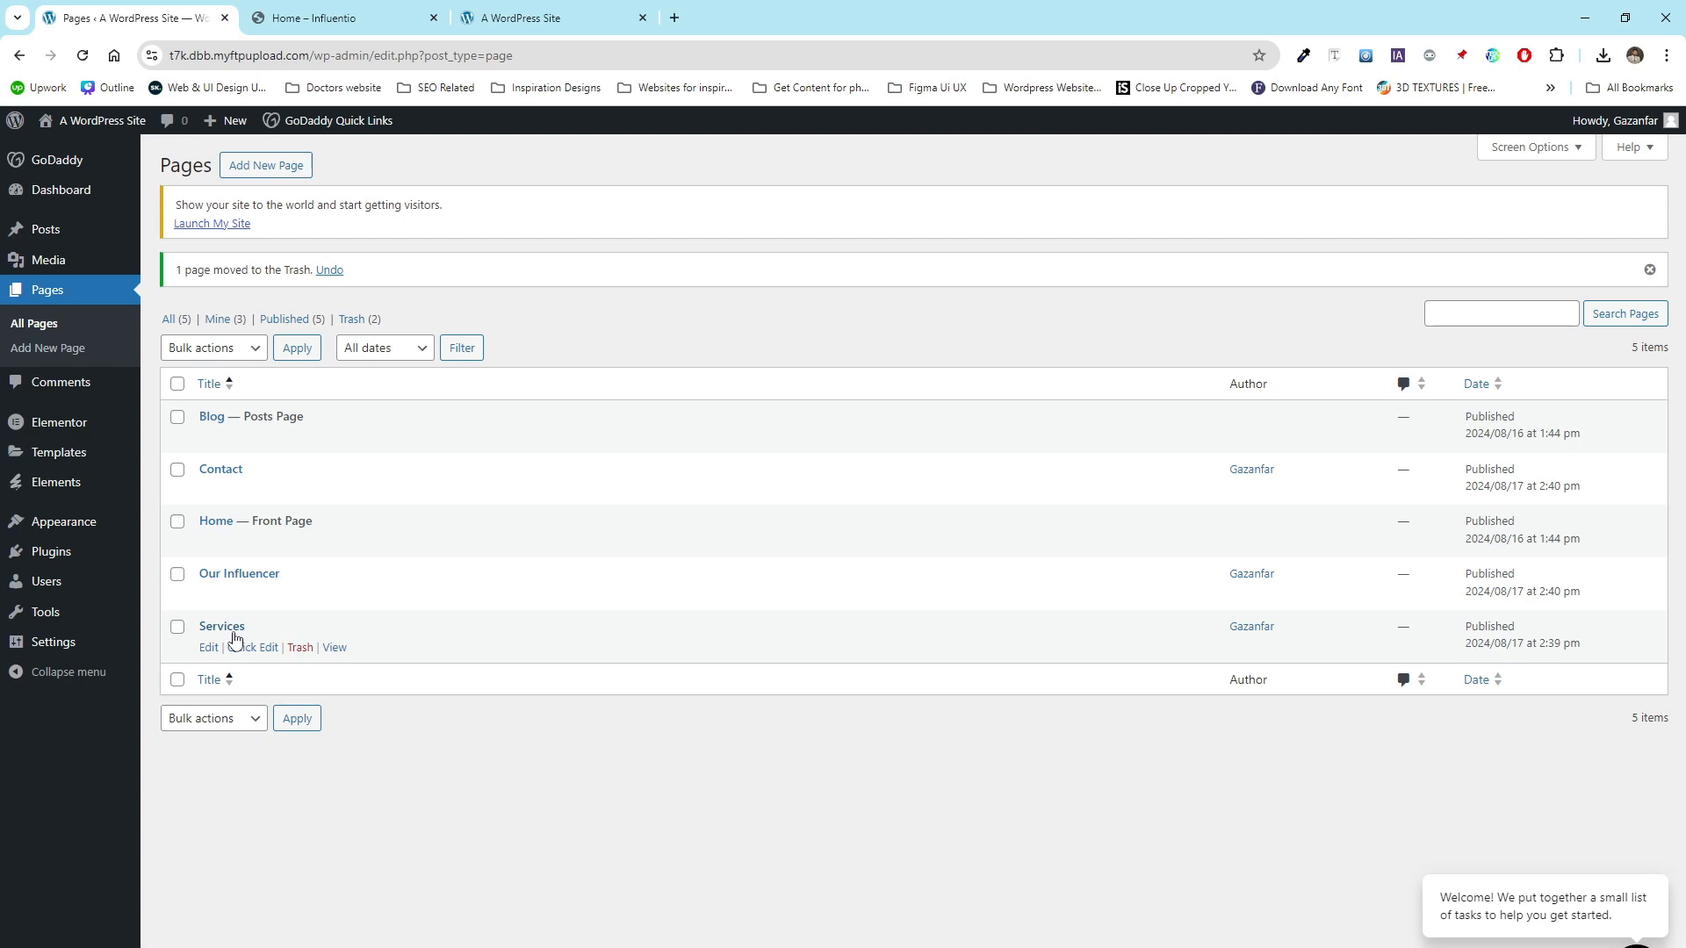
- Open the site's front end in a new tab to view it, then return to the dashboard
mouse_move(96, 121)
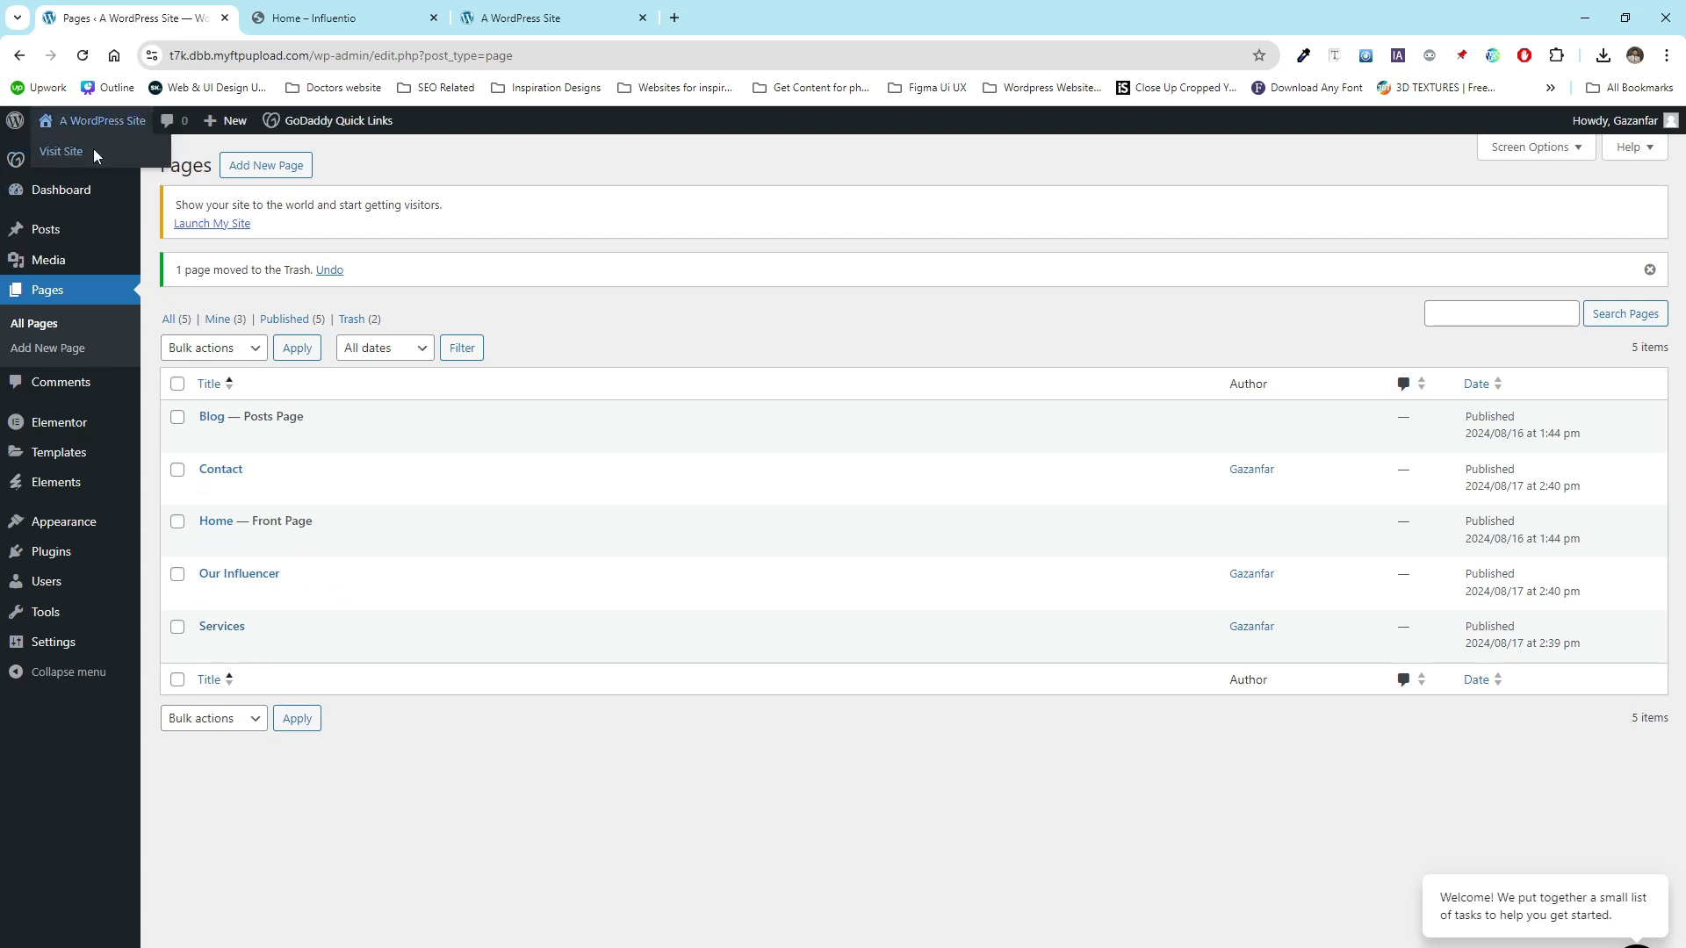
right_click(94, 155)
click(175, 170)
key(ctrl+Tab)
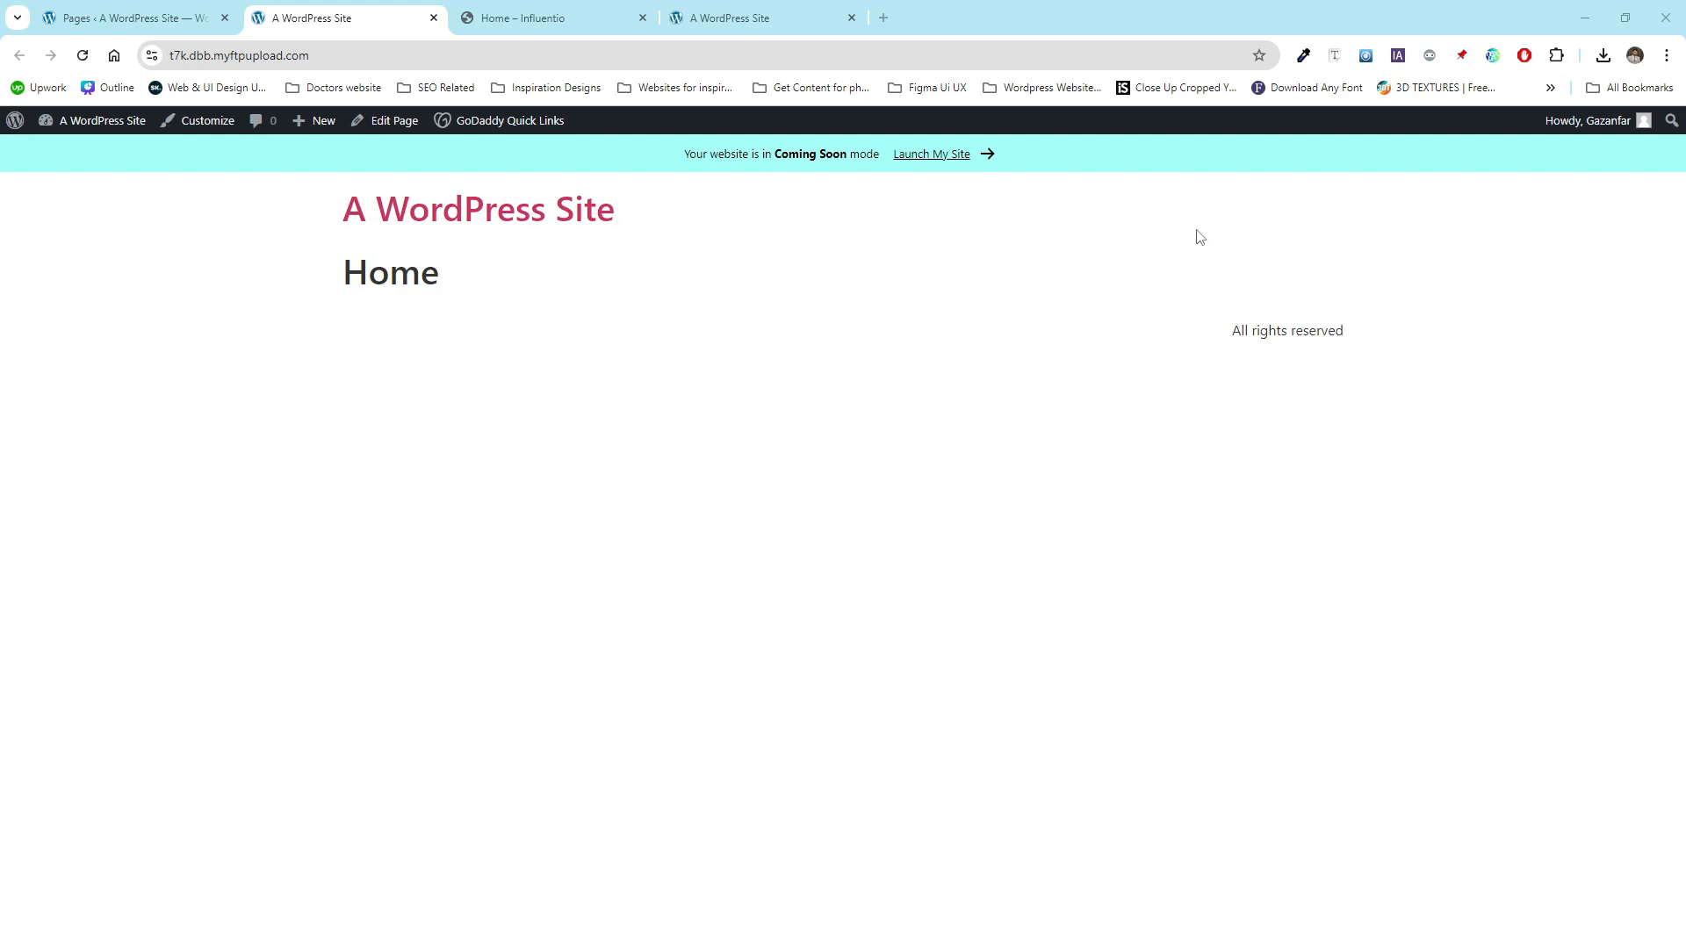
click(195, 7)
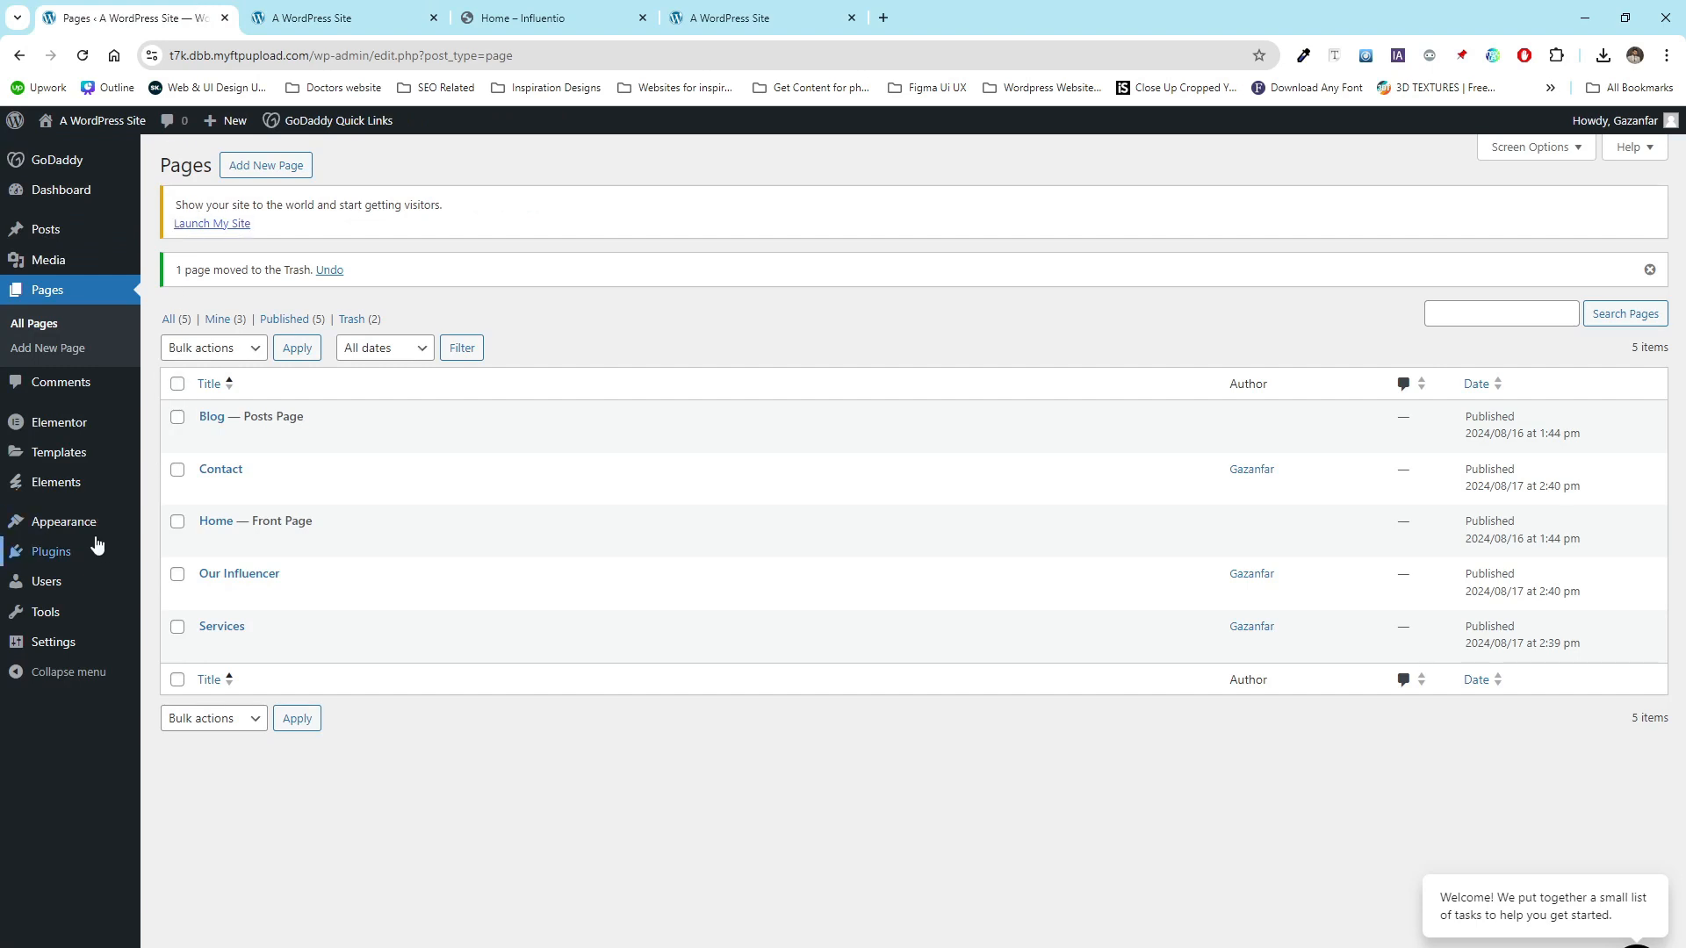
- Create a new navigation menu named Main
mouse_move(88, 527)
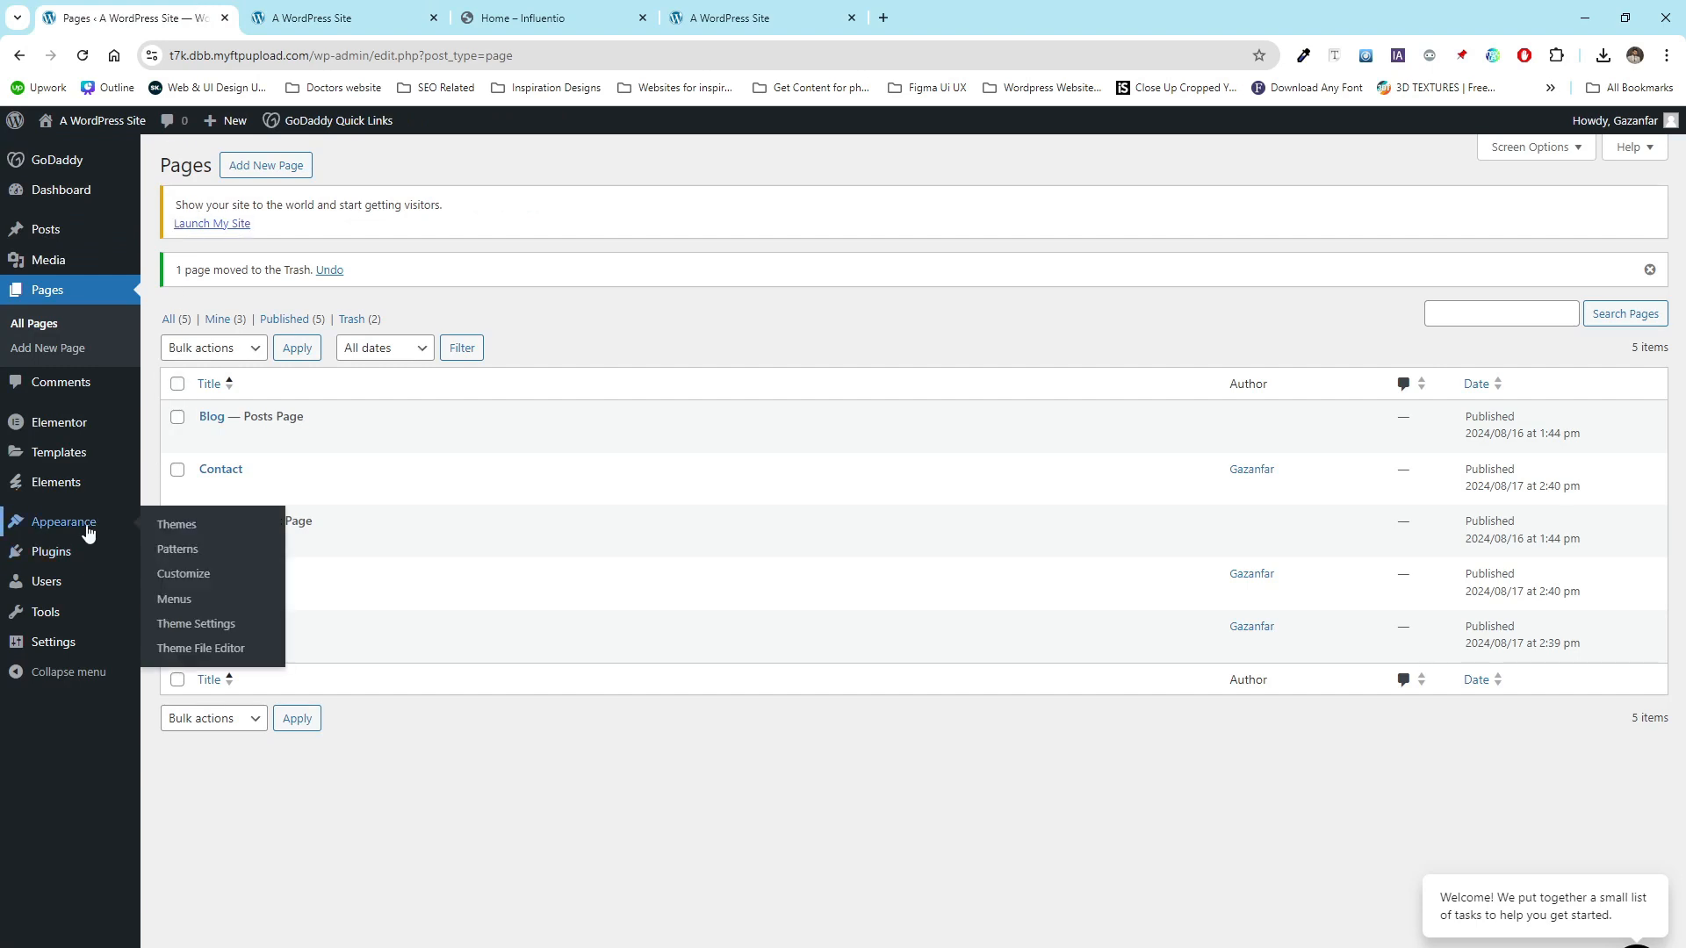
click(197, 605)
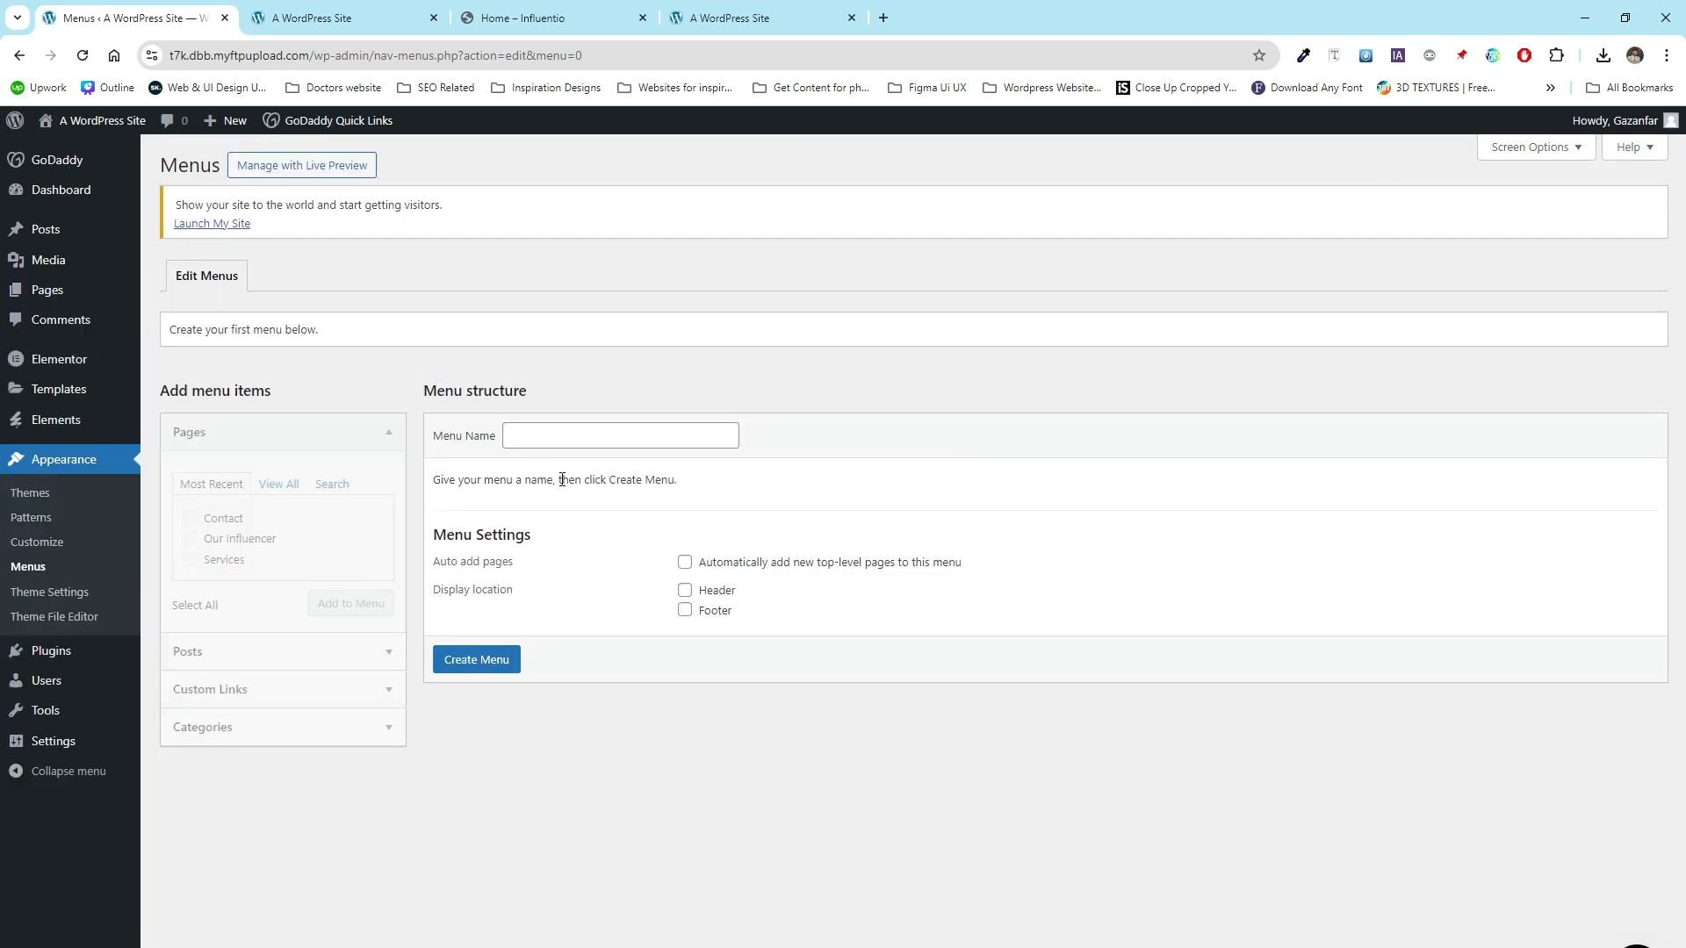
drag(492, 442, 441, 439)
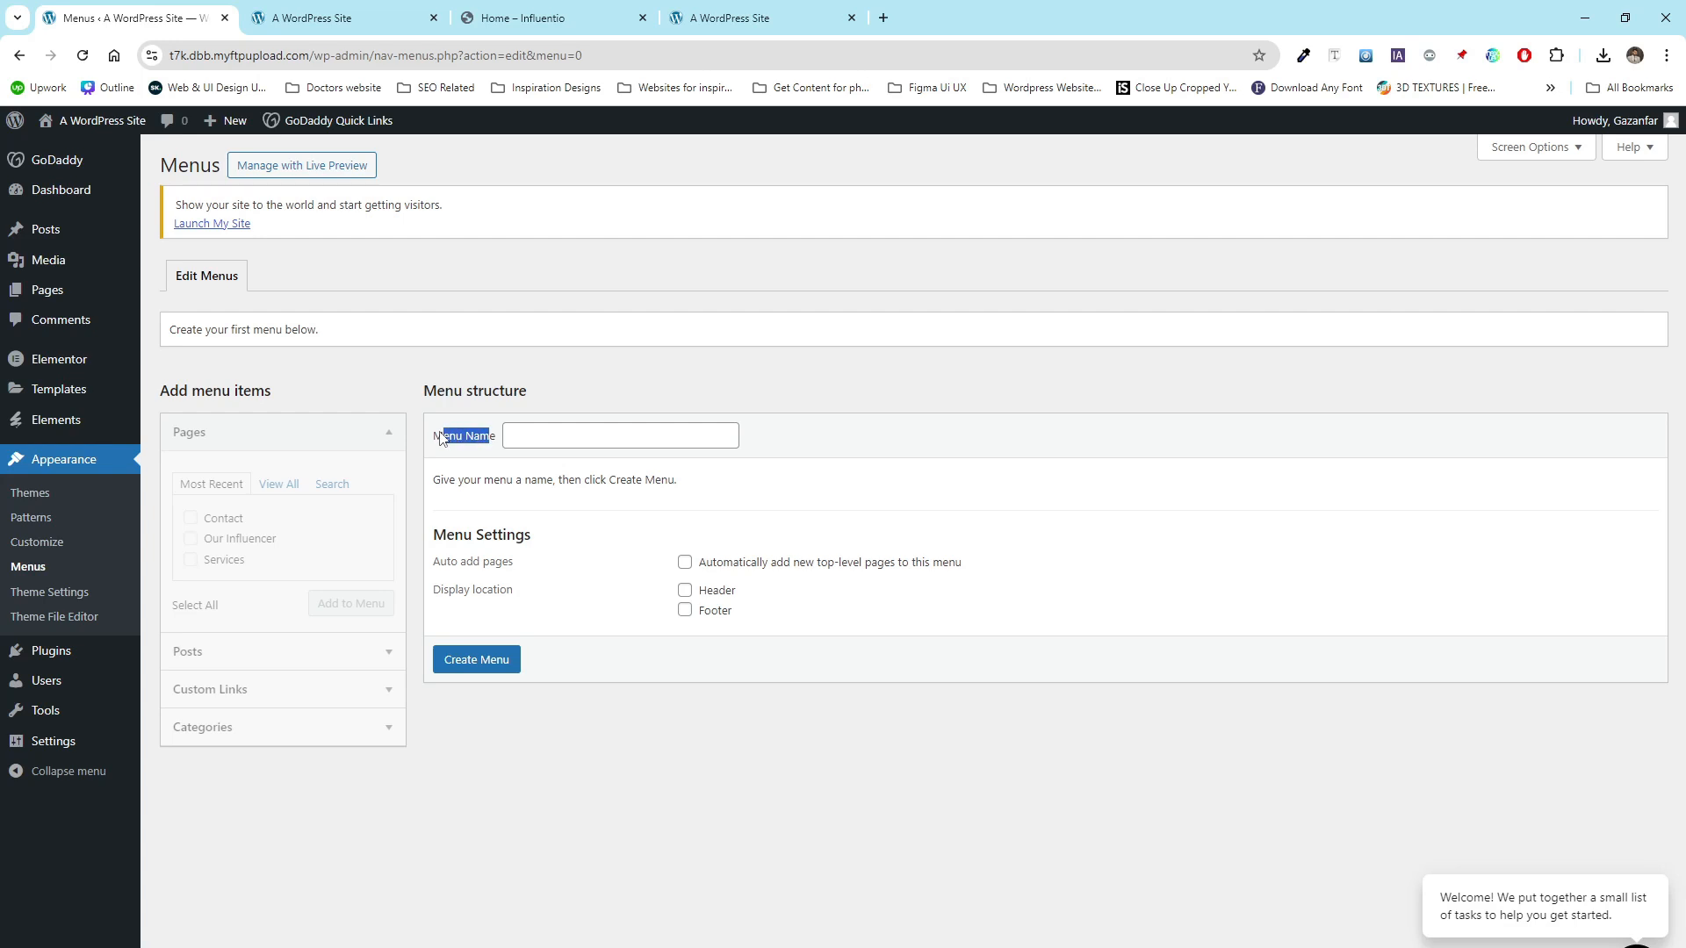
click(579, 436)
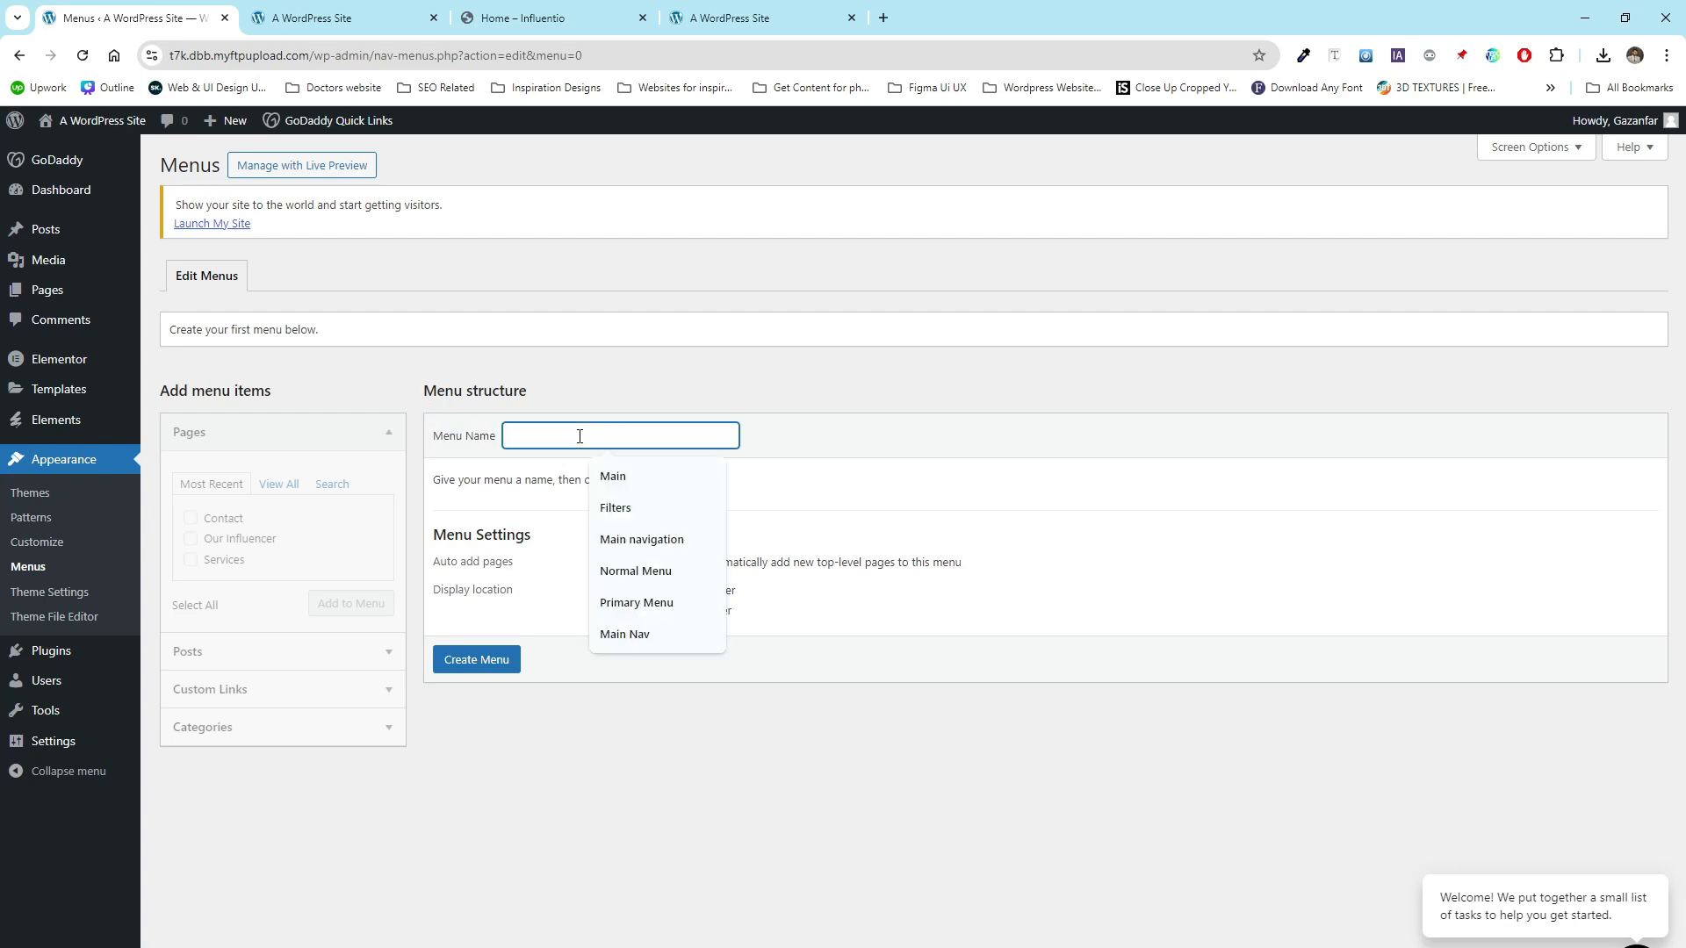
click(612, 481)
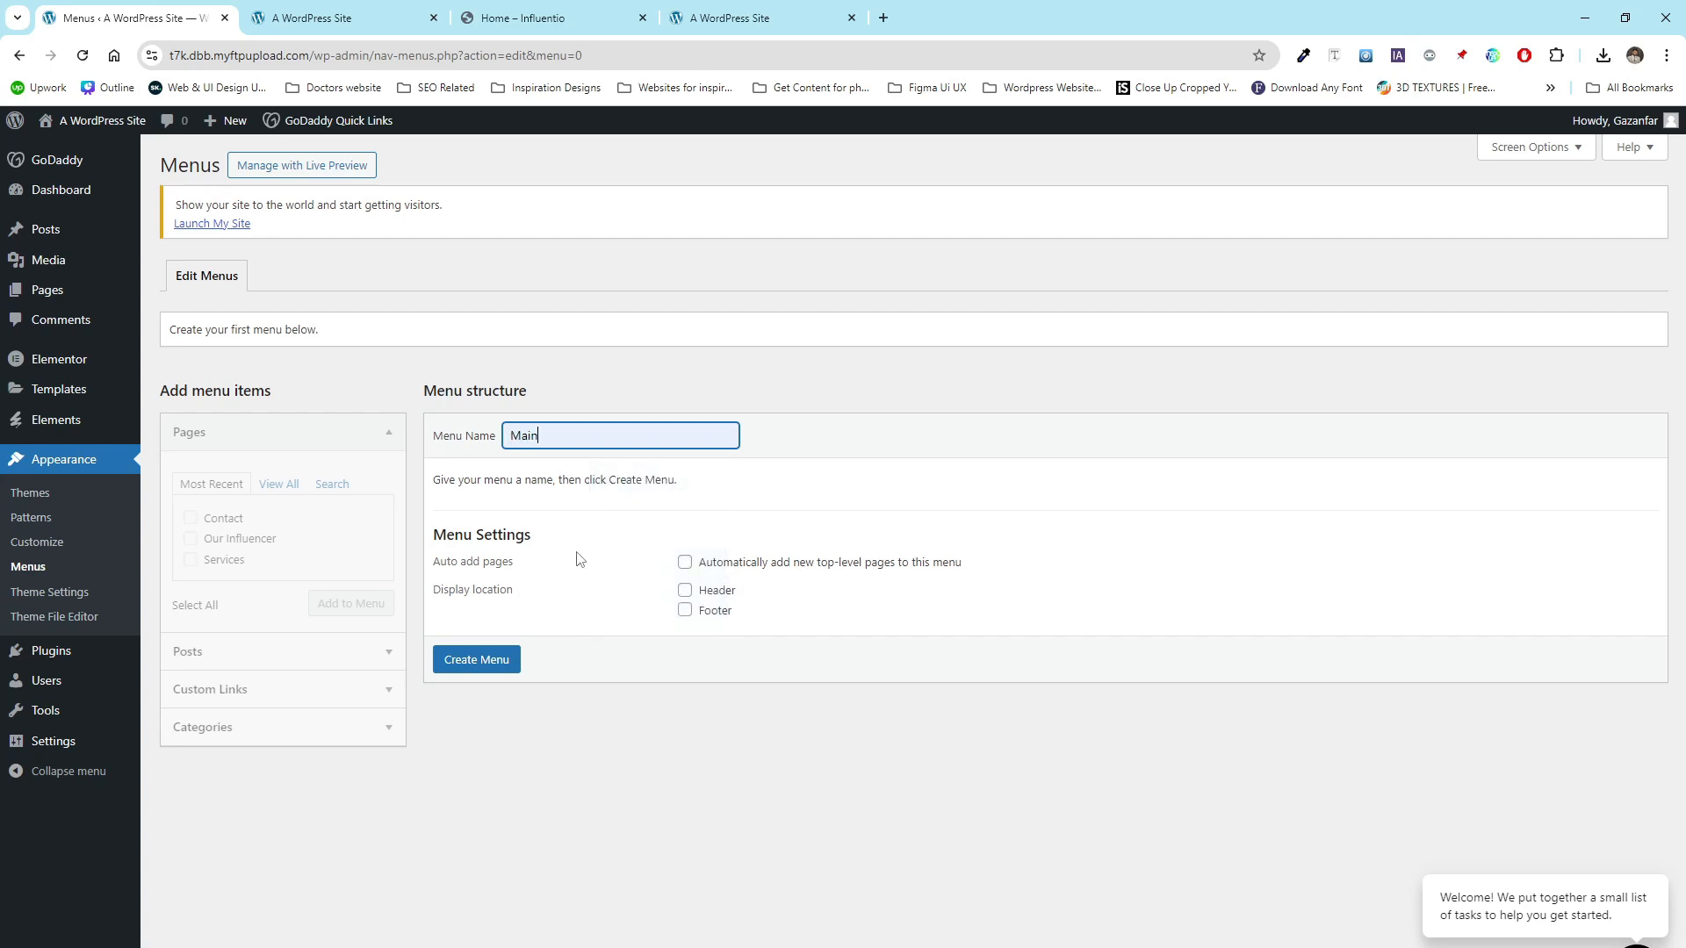
click(508, 651)
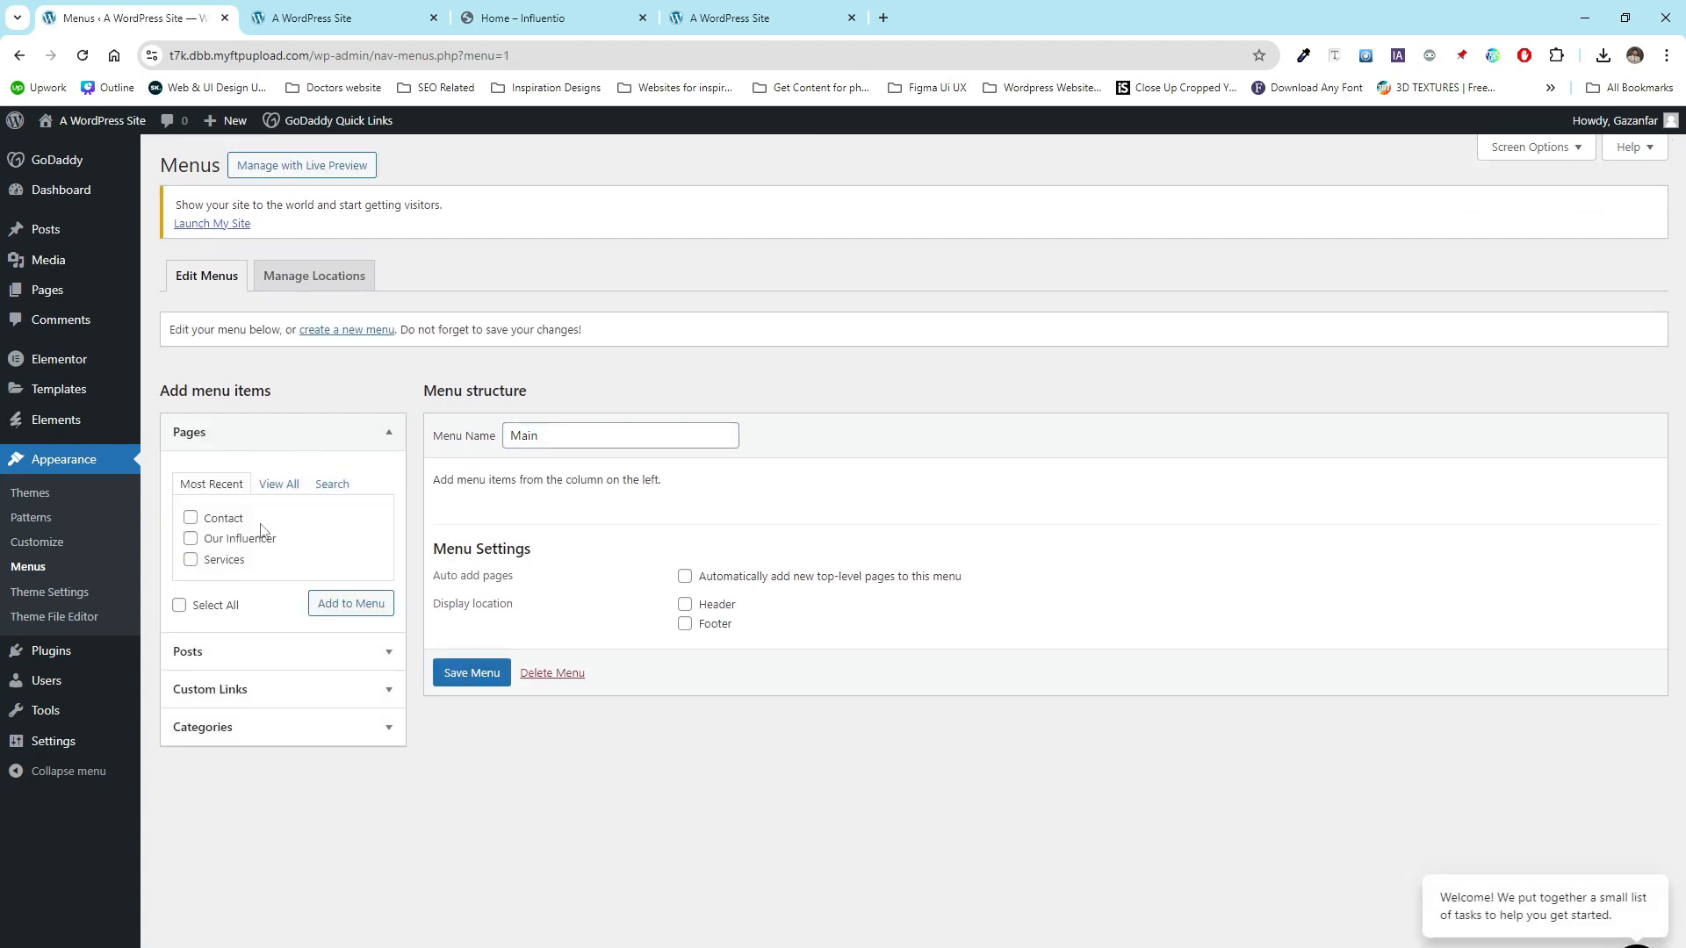
- Add all pages to the Main menu
click(283, 486)
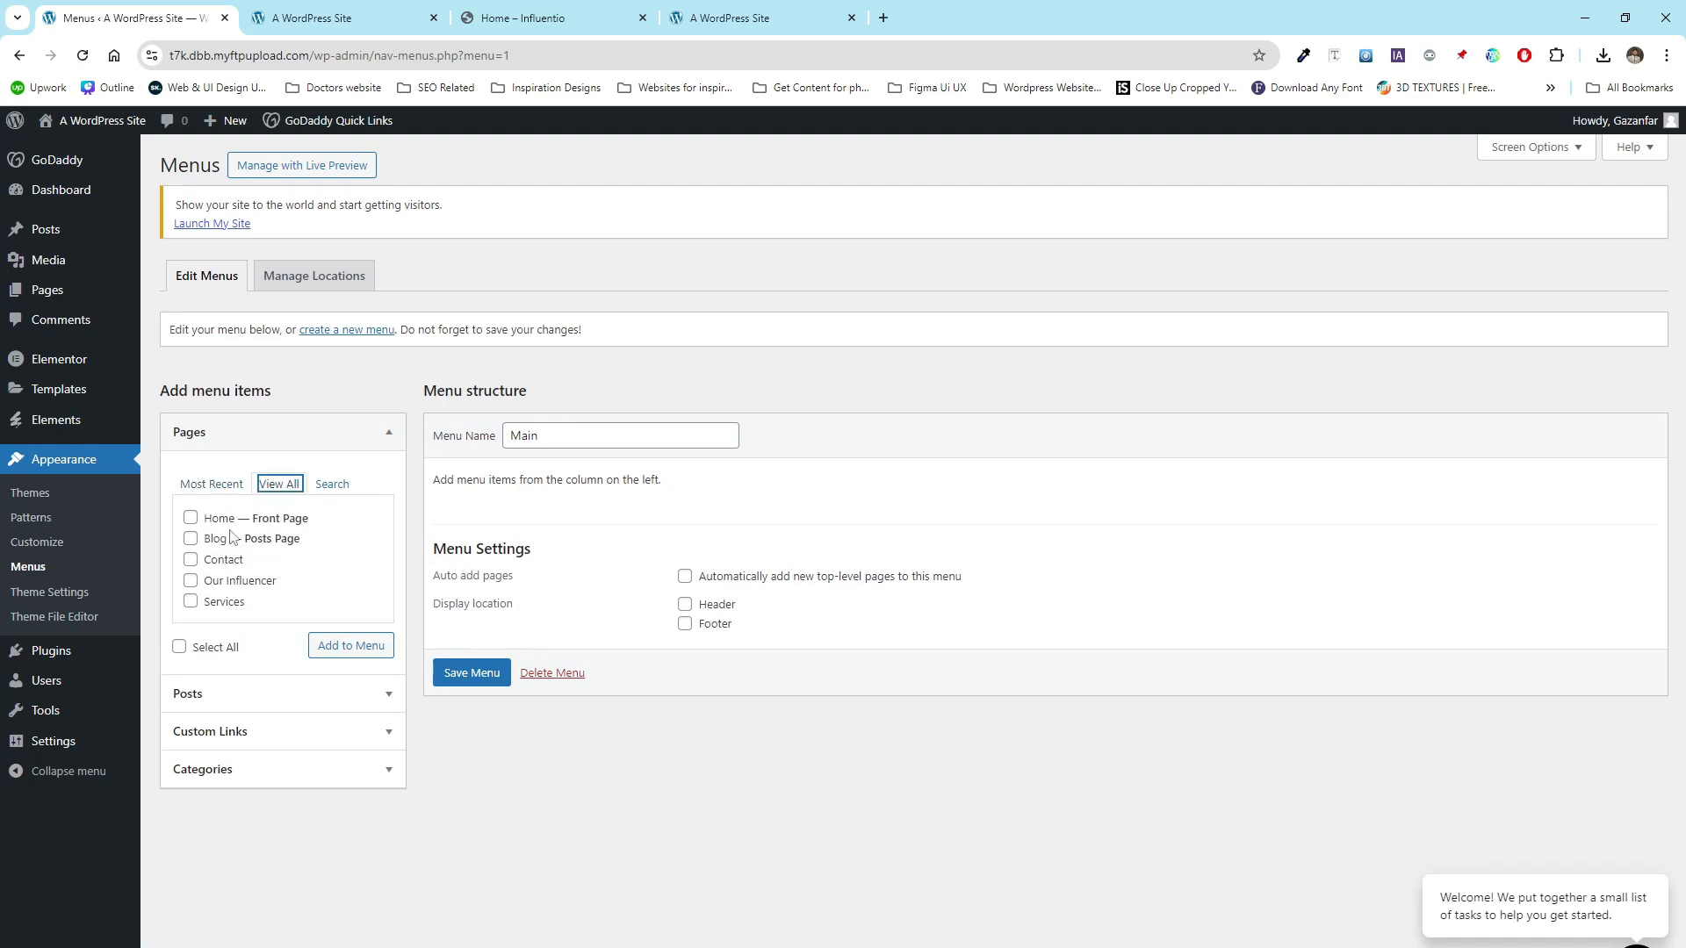
click(228, 488)
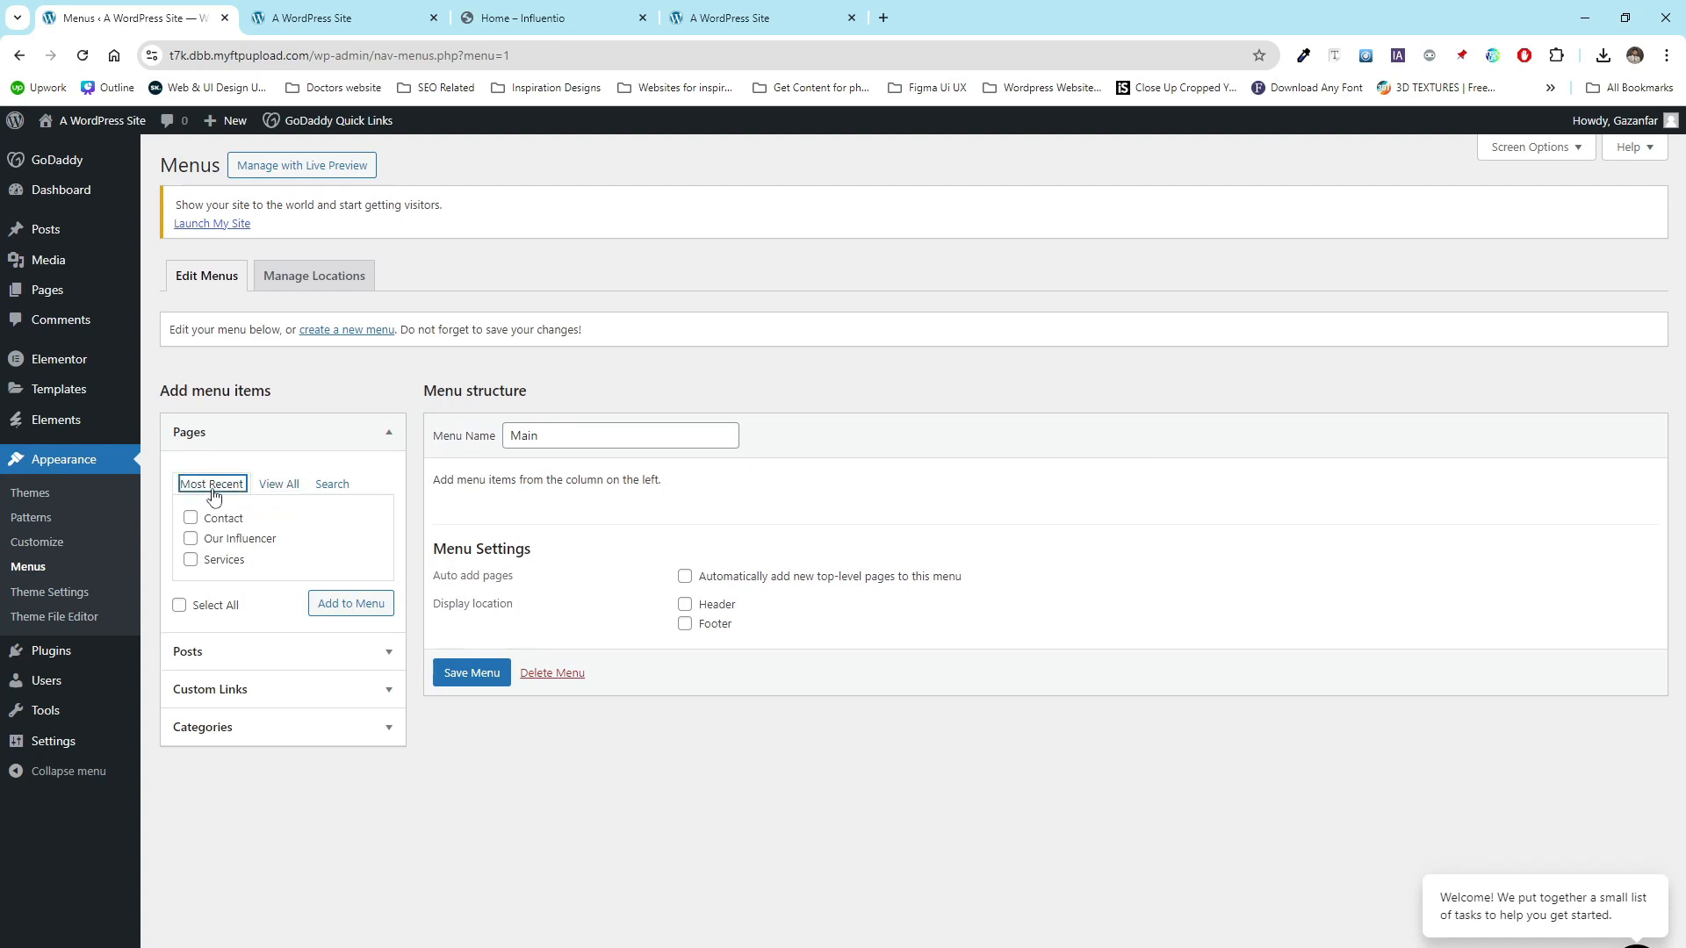
click(279, 497)
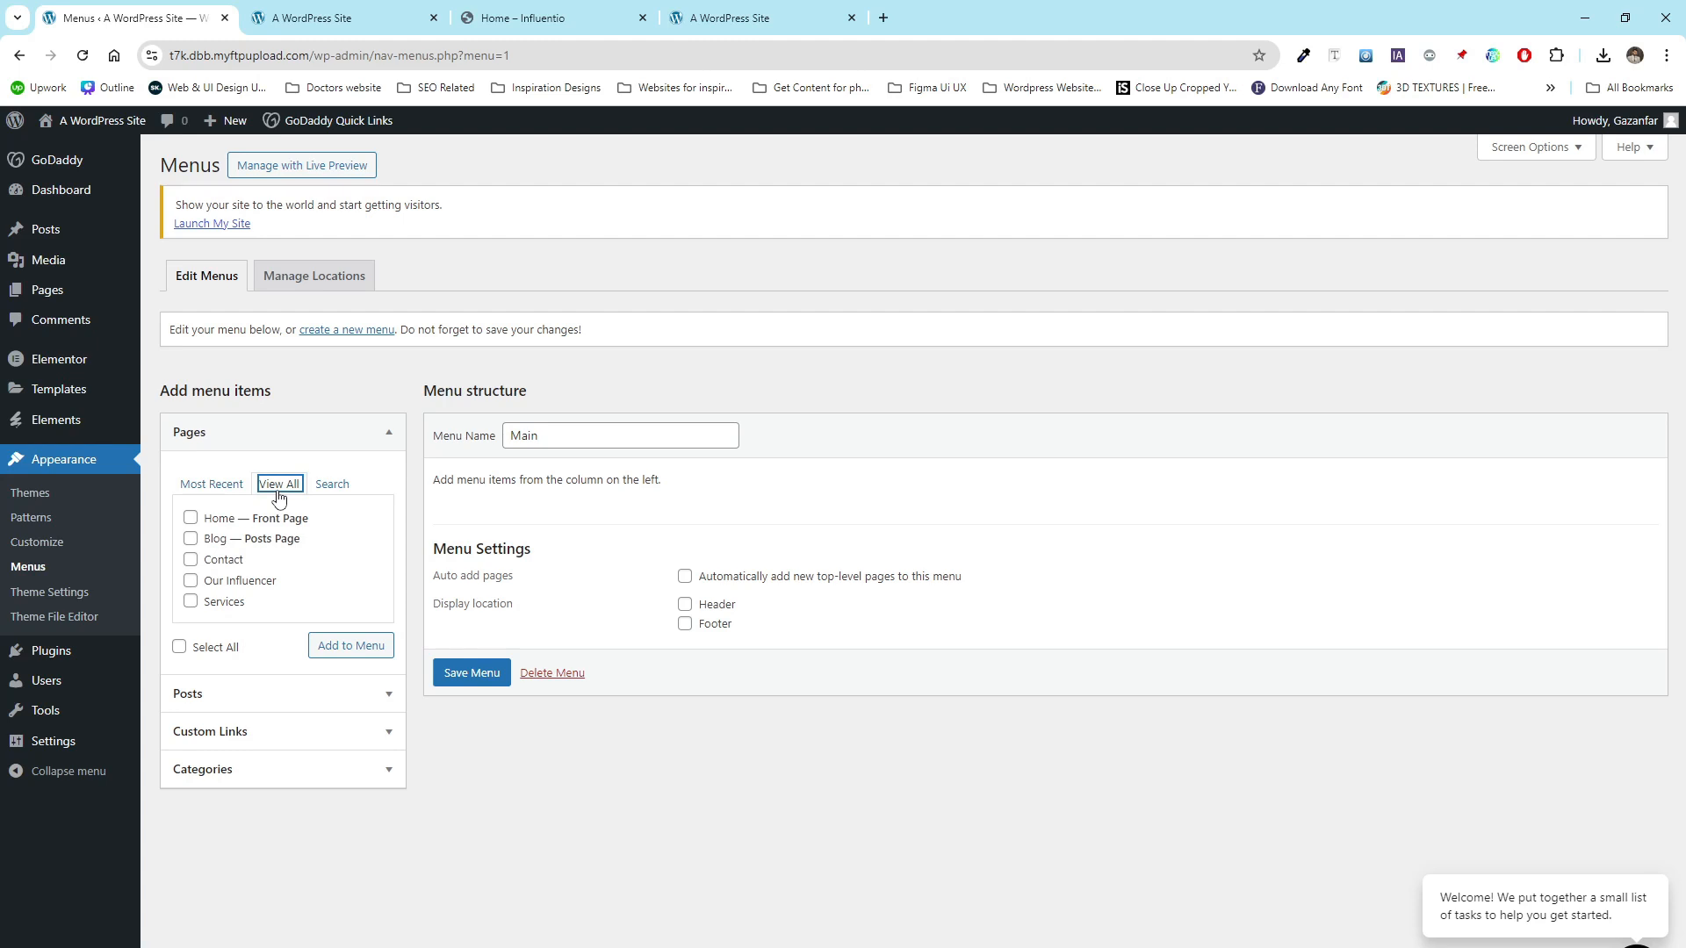
click(207, 656)
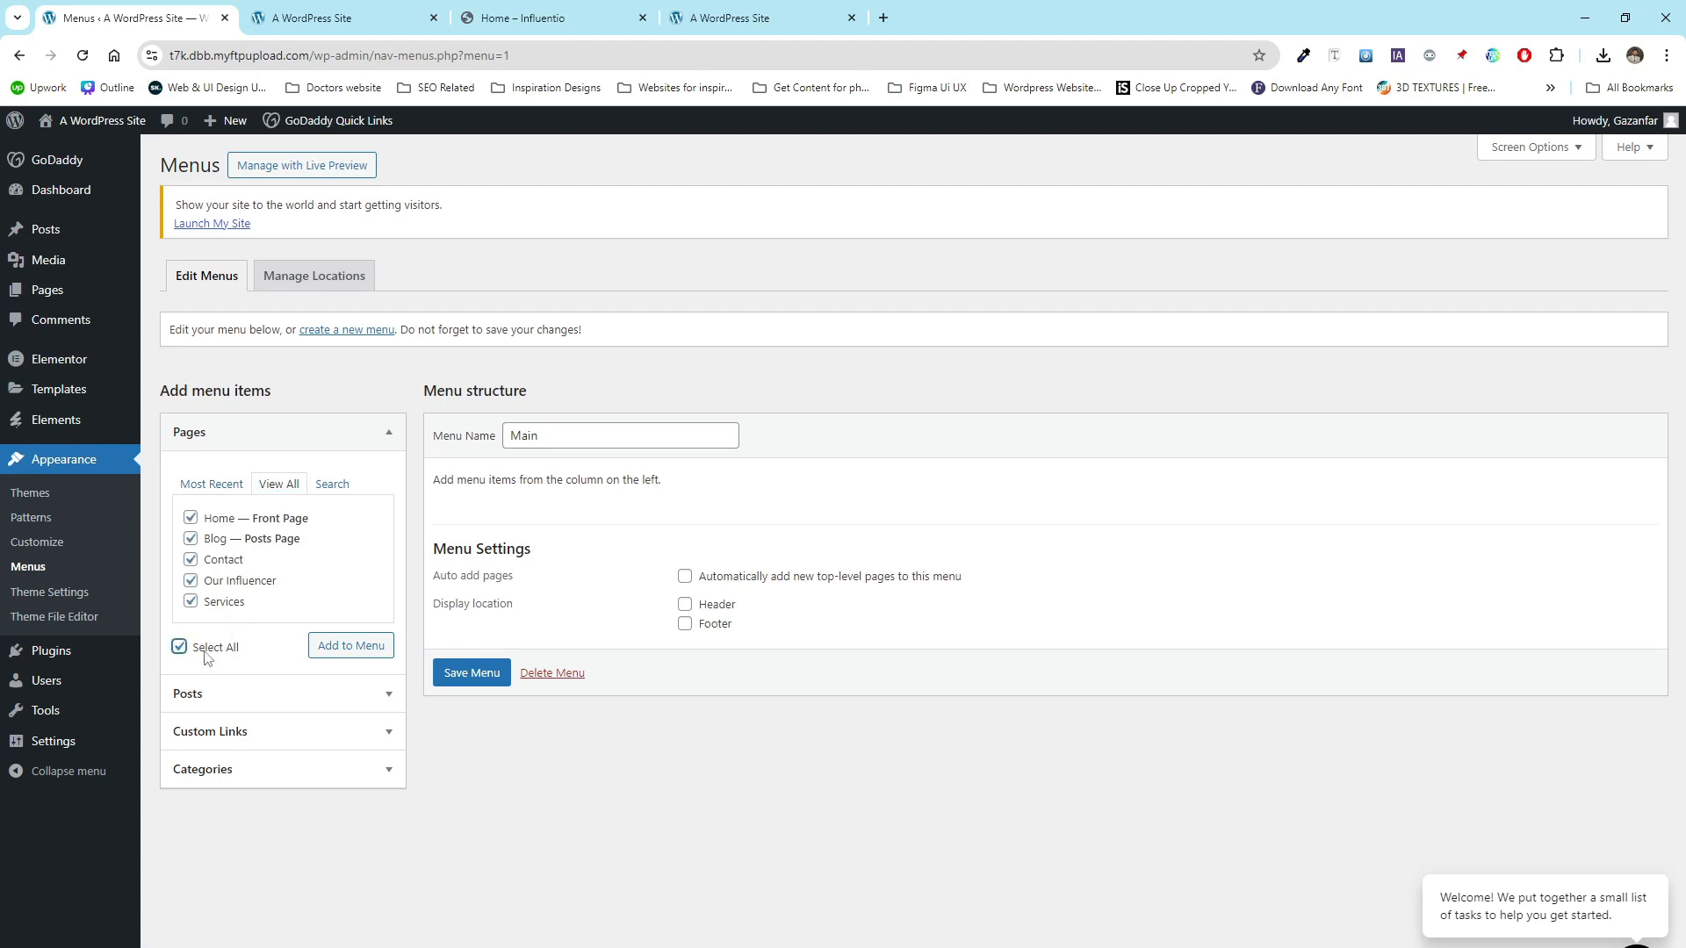
click(326, 655)
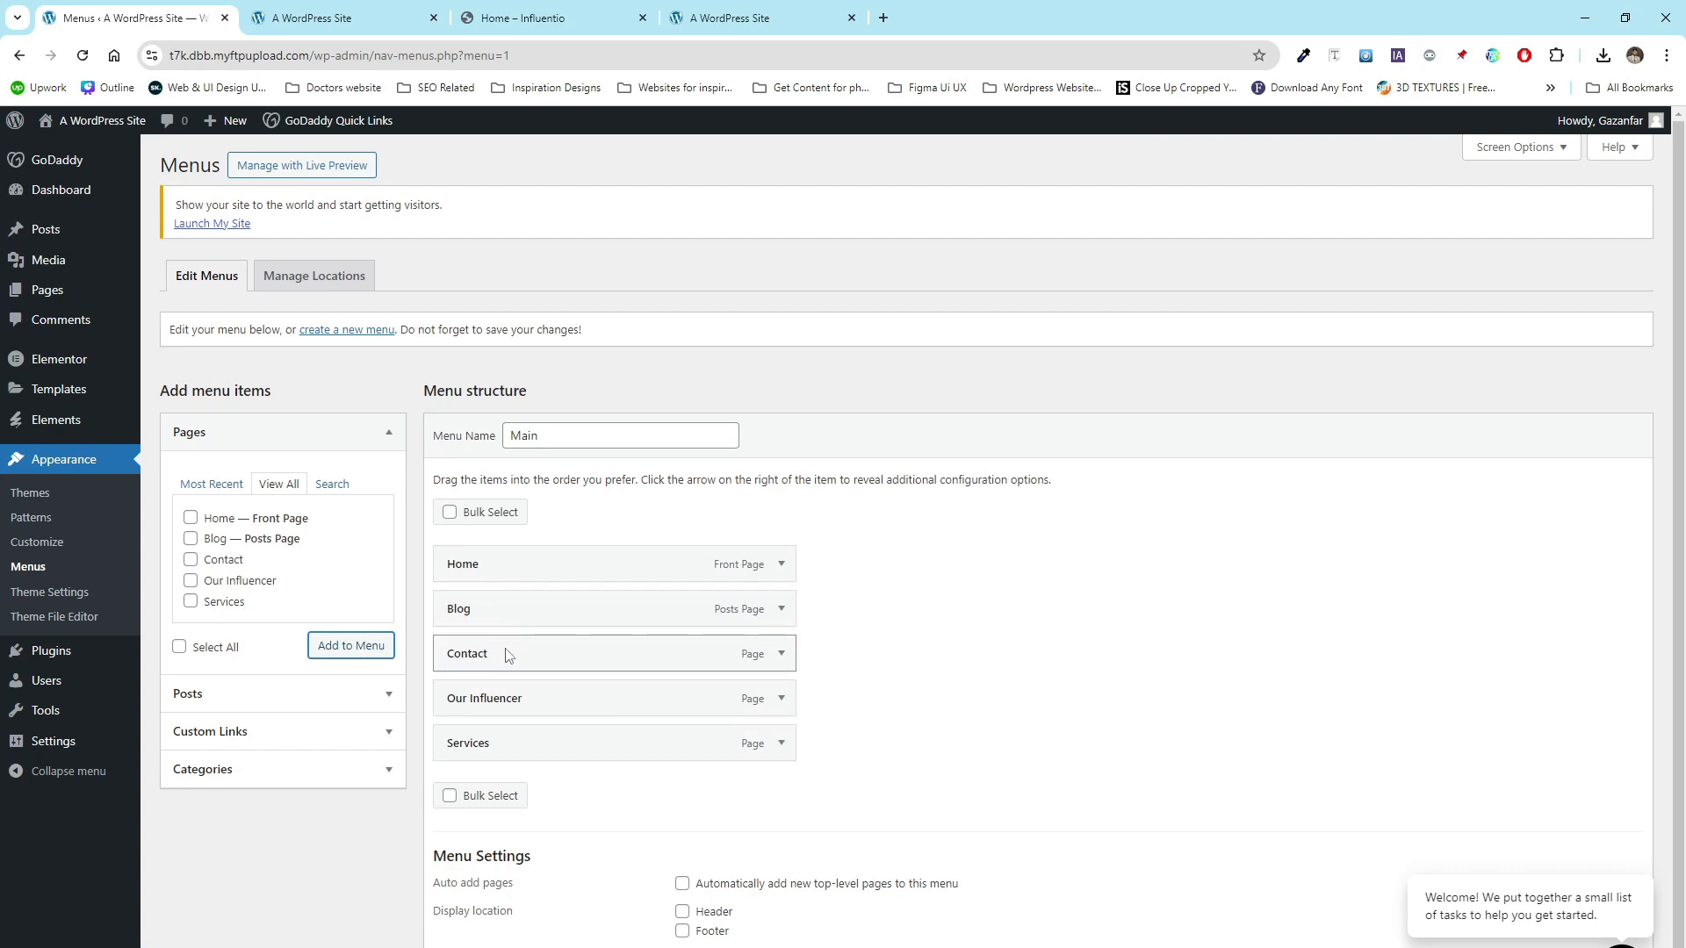
- Reorder the menu items to Home, Services, Our Influencer, Blog, Contact and save the menu
drag(499, 640, 496, 732)
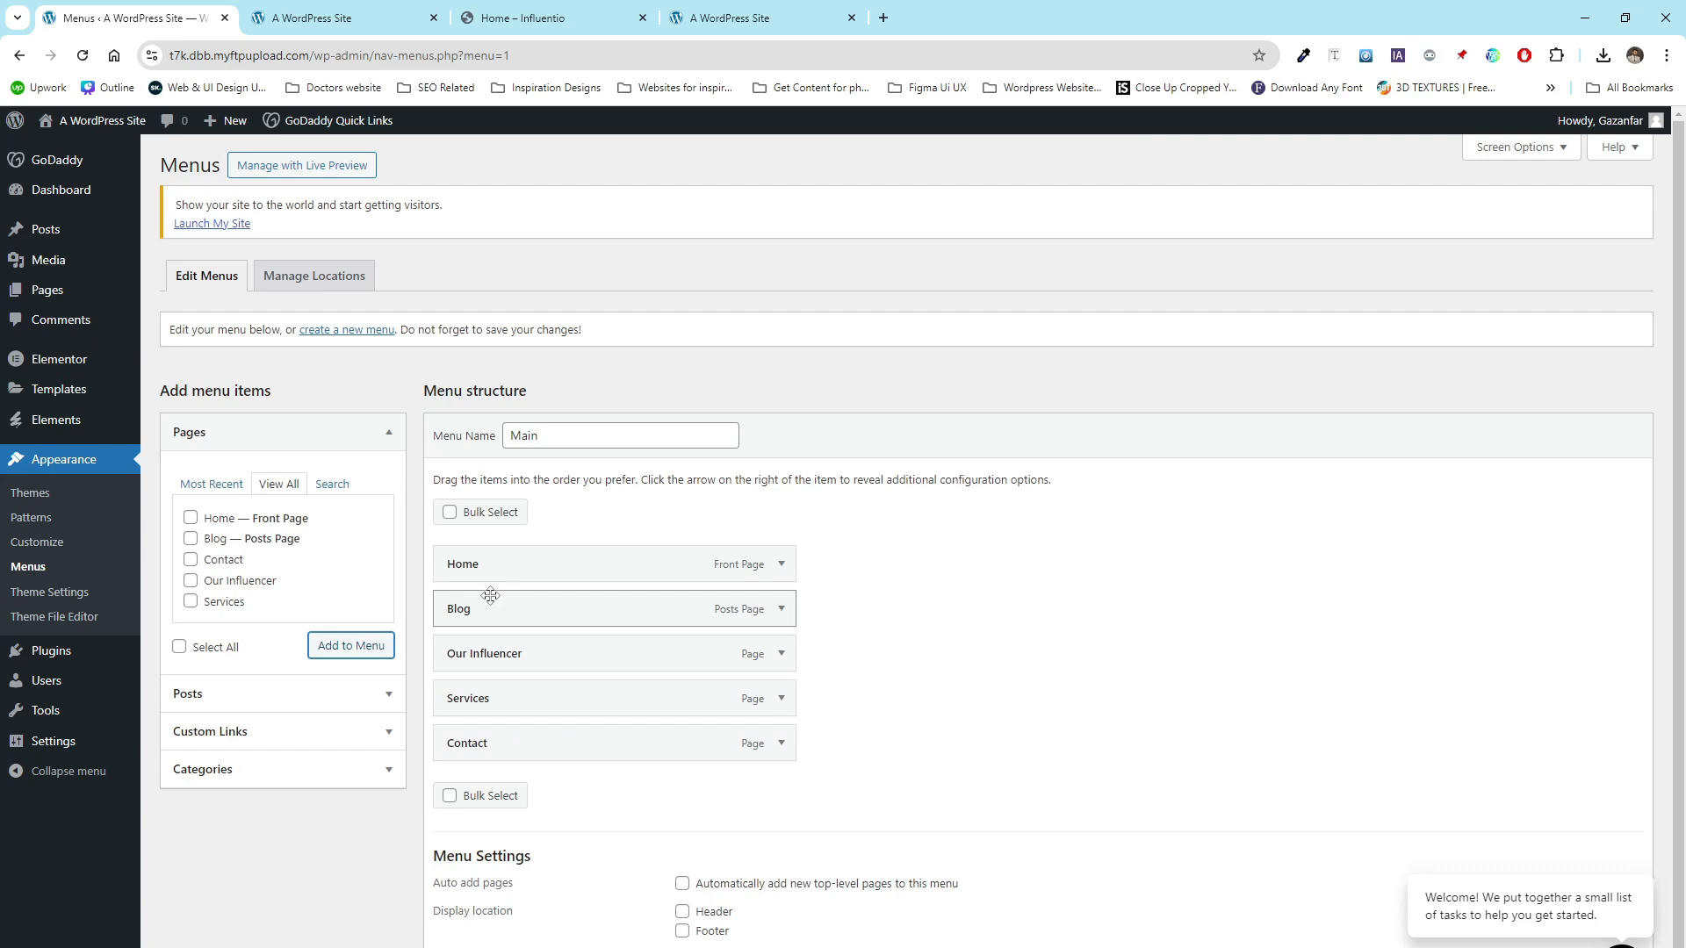
mouse_move(490, 596)
mouse_down()
mouse_move(489, 678)
mouse_move(483, 599)
mouse_up()
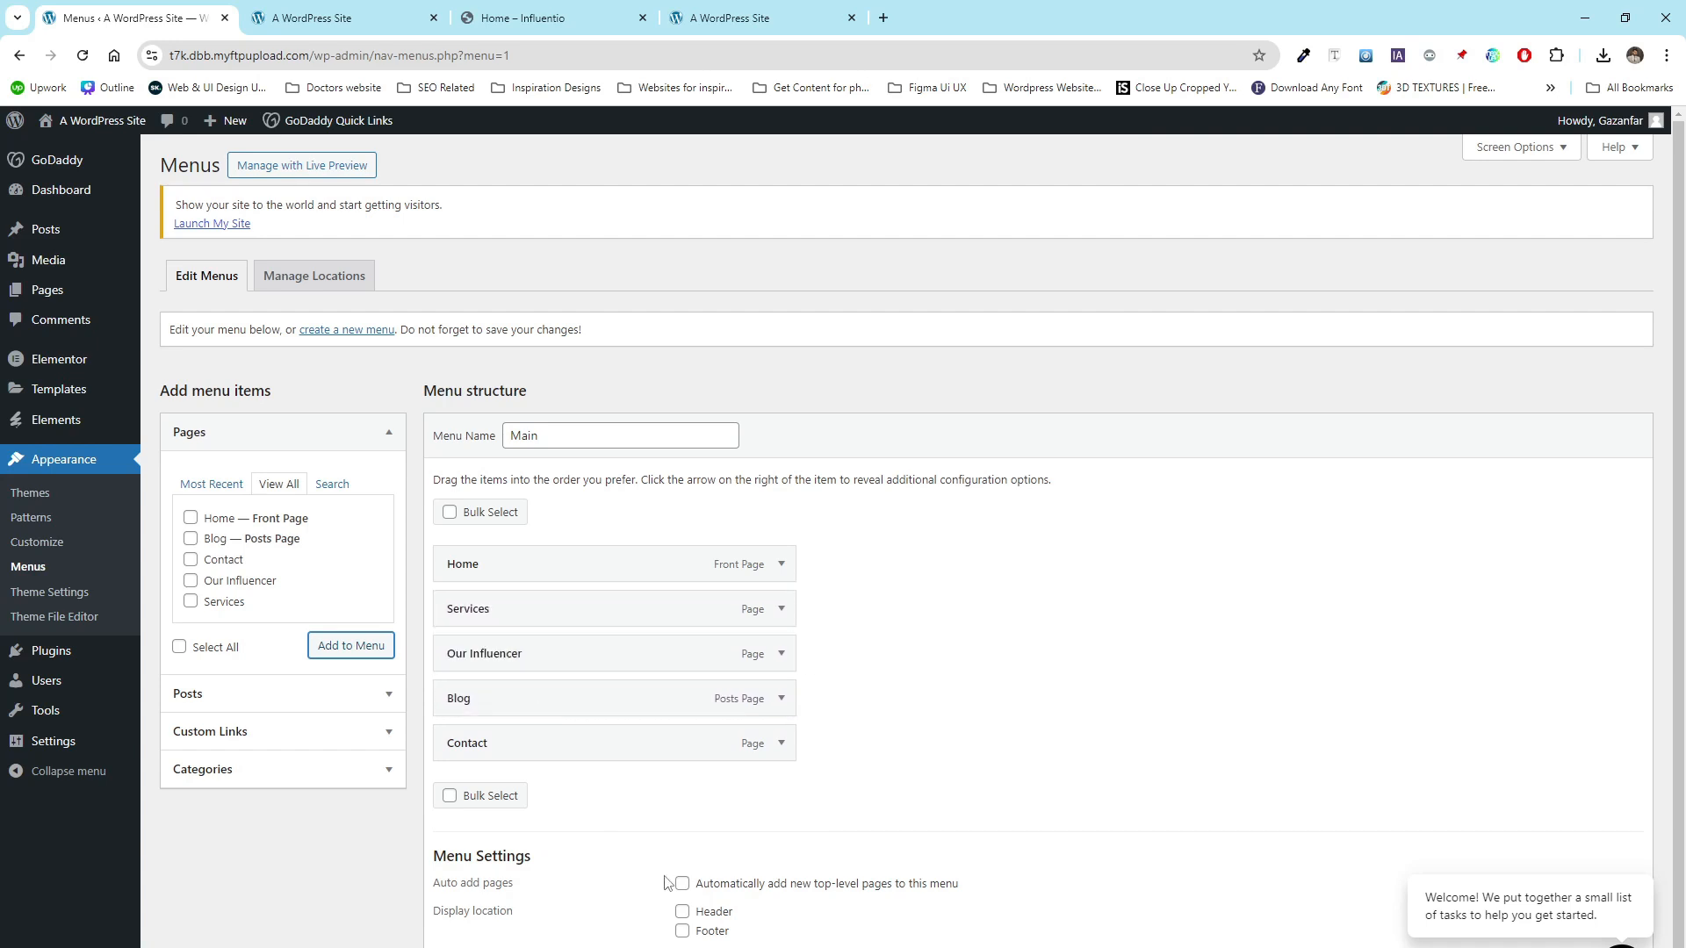
scroll(612, 874, down, 1)
click(442, 926)
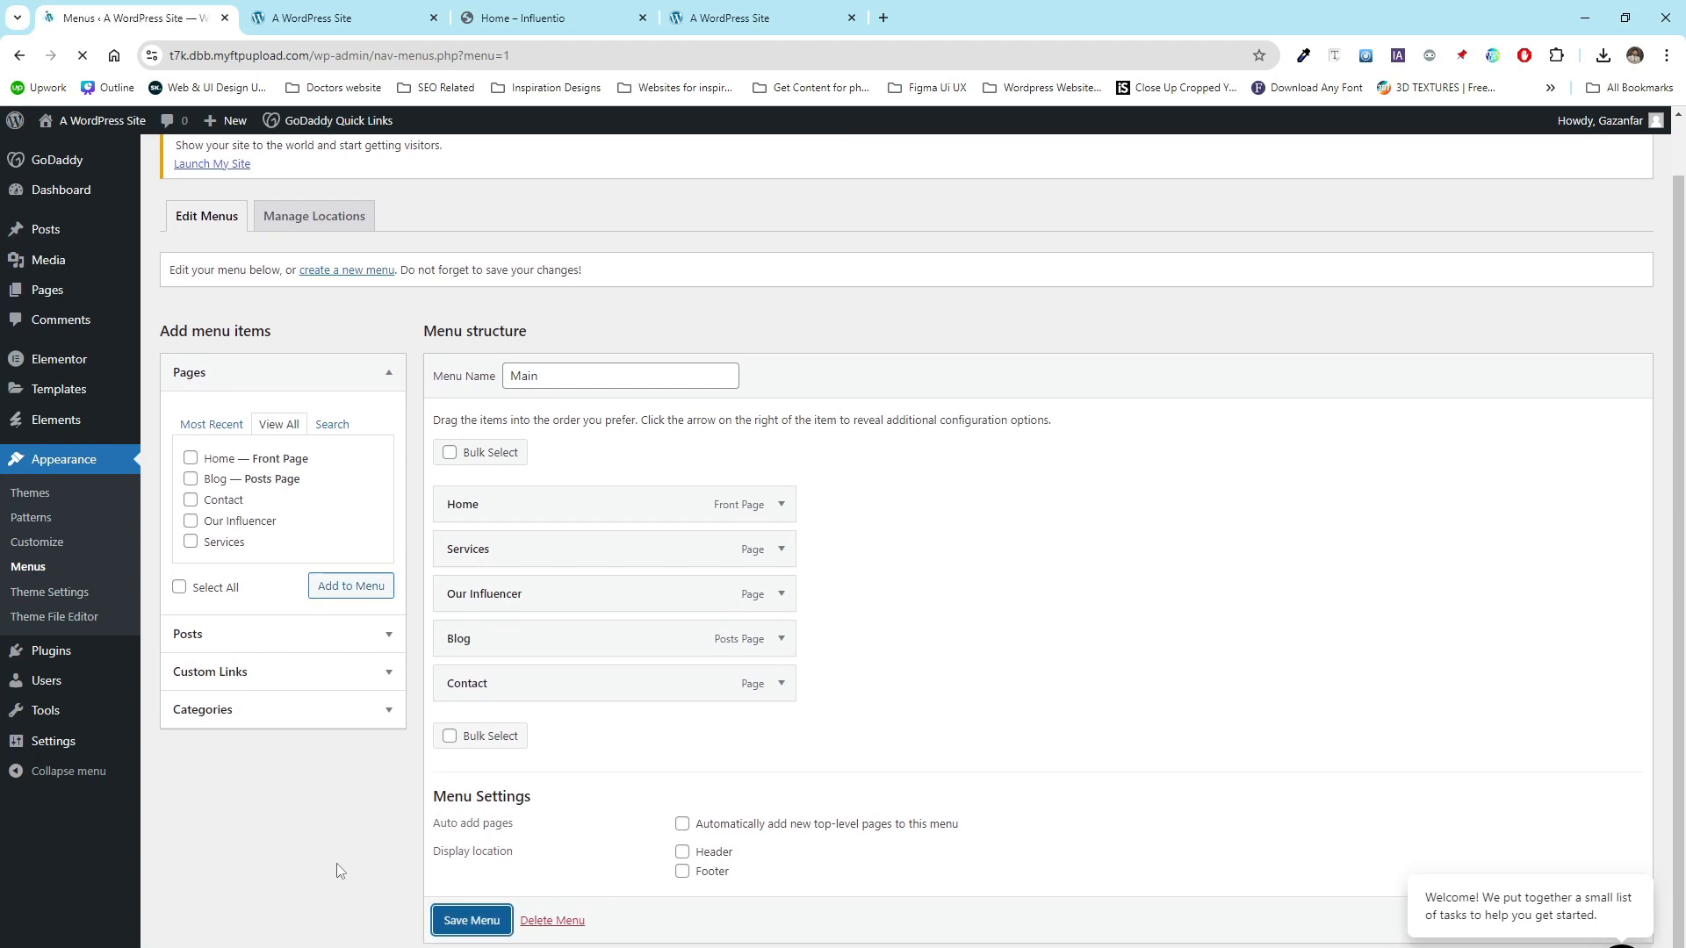
- Reload the site's front end to view it, then return to the menu editor
click(317, 9)
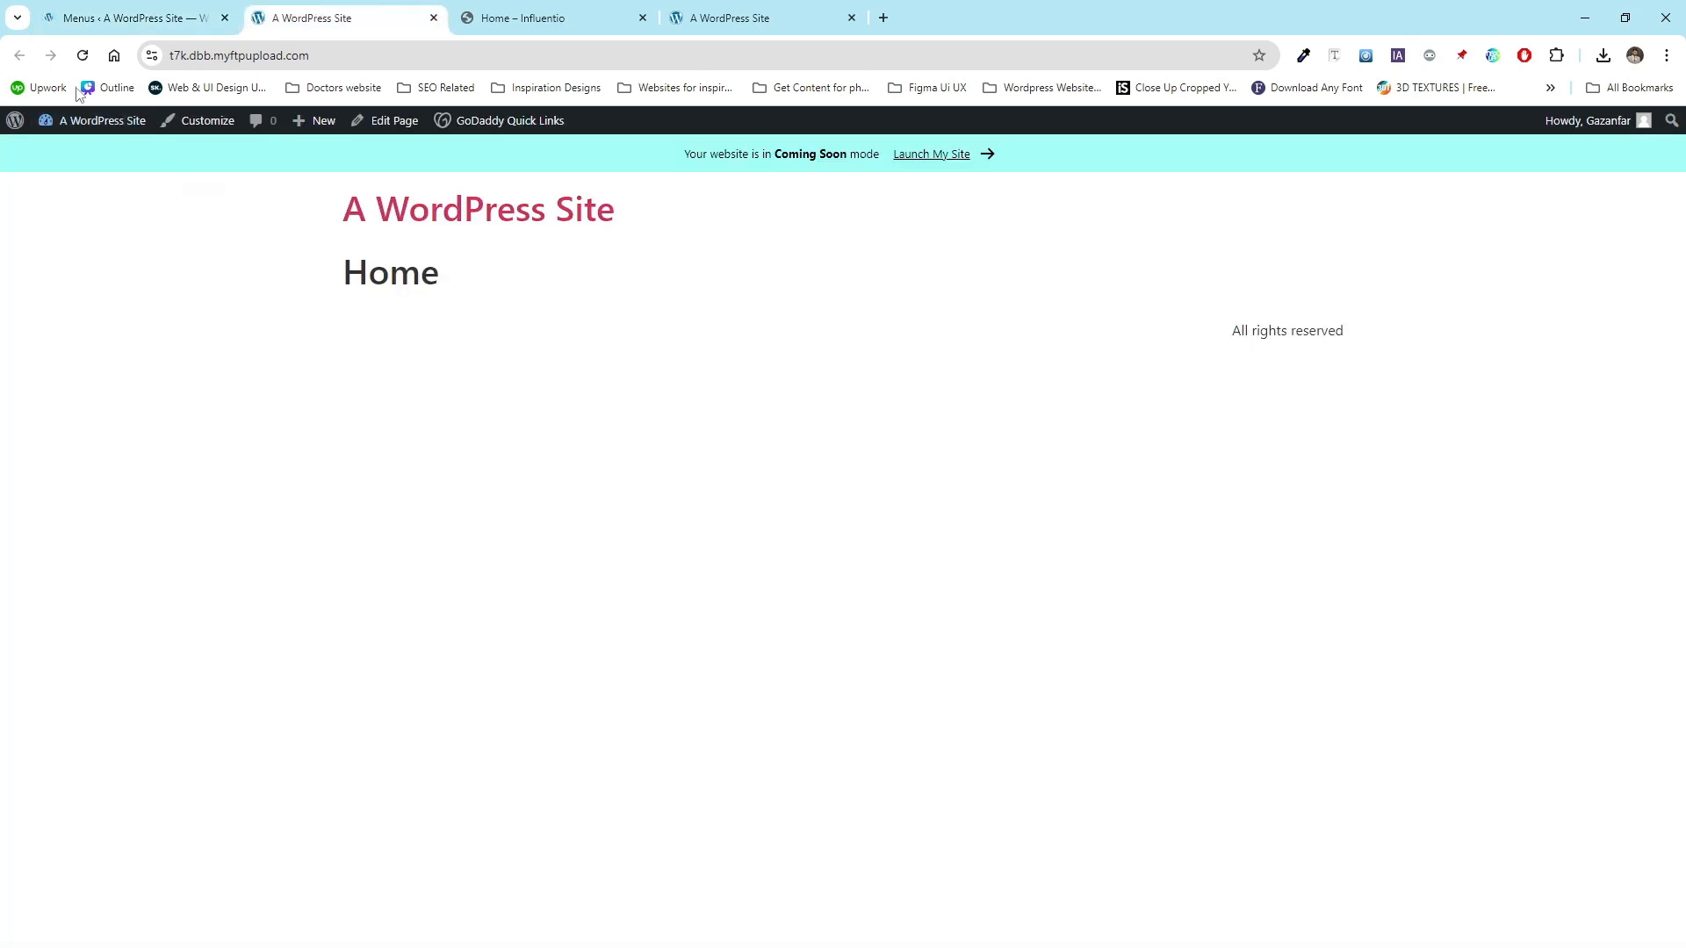
click(82, 56)
click(145, 8)
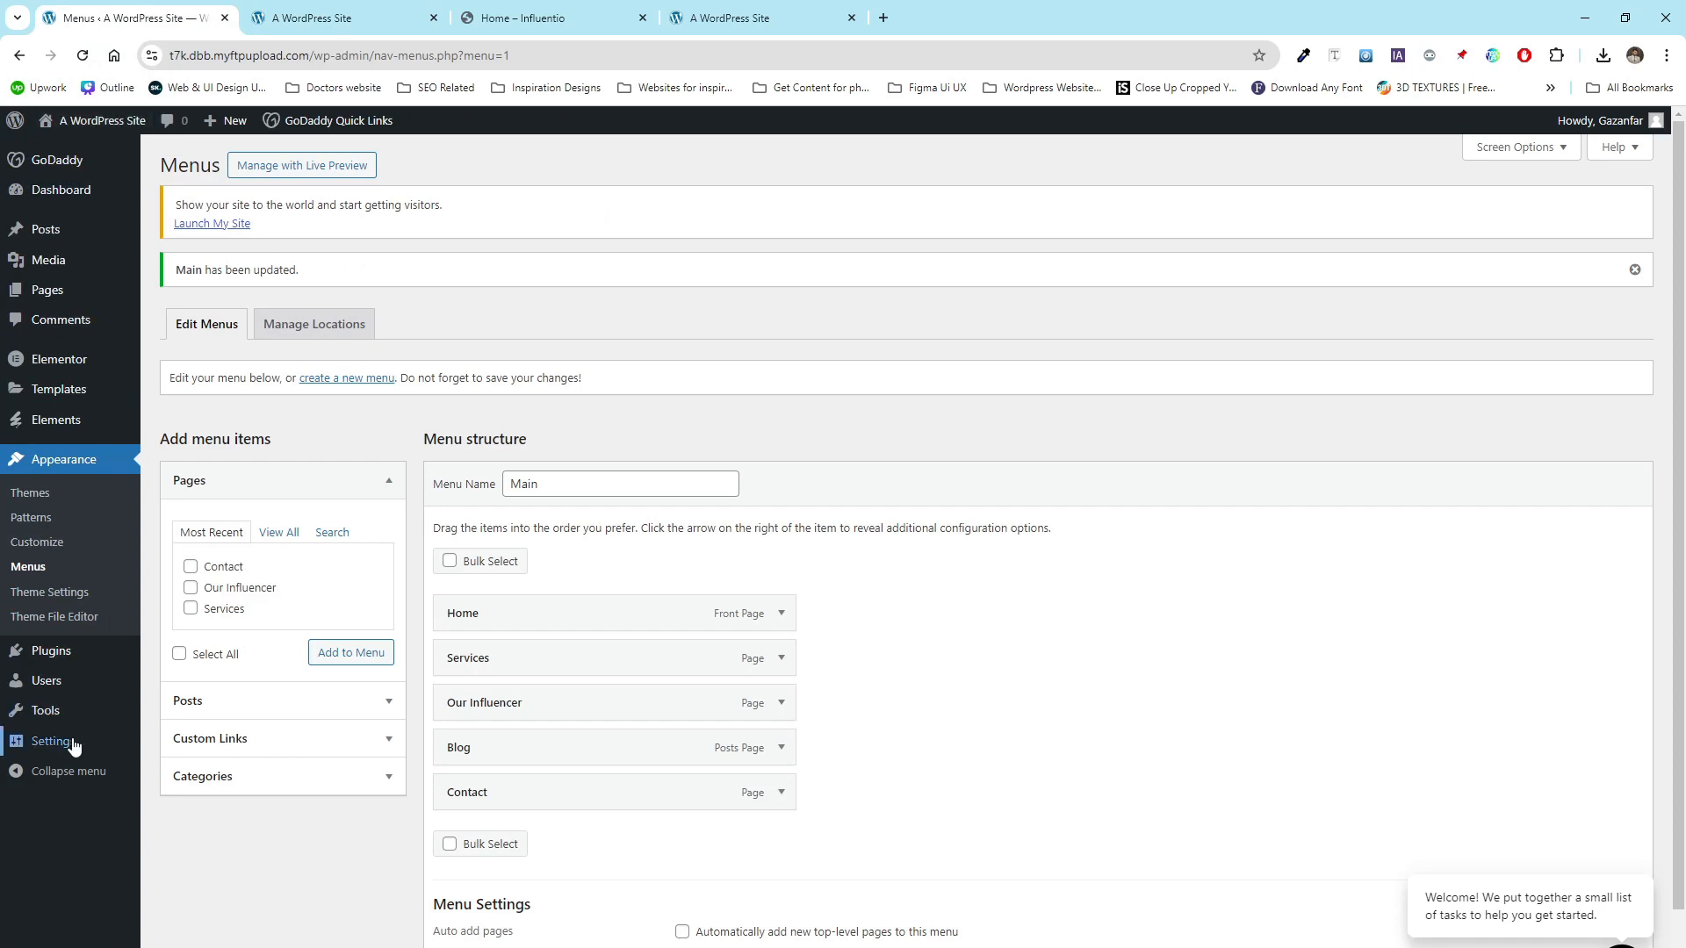
- Set the site title to Influencer Marketing in the general settings and save the changes
mouse_move(72, 745)
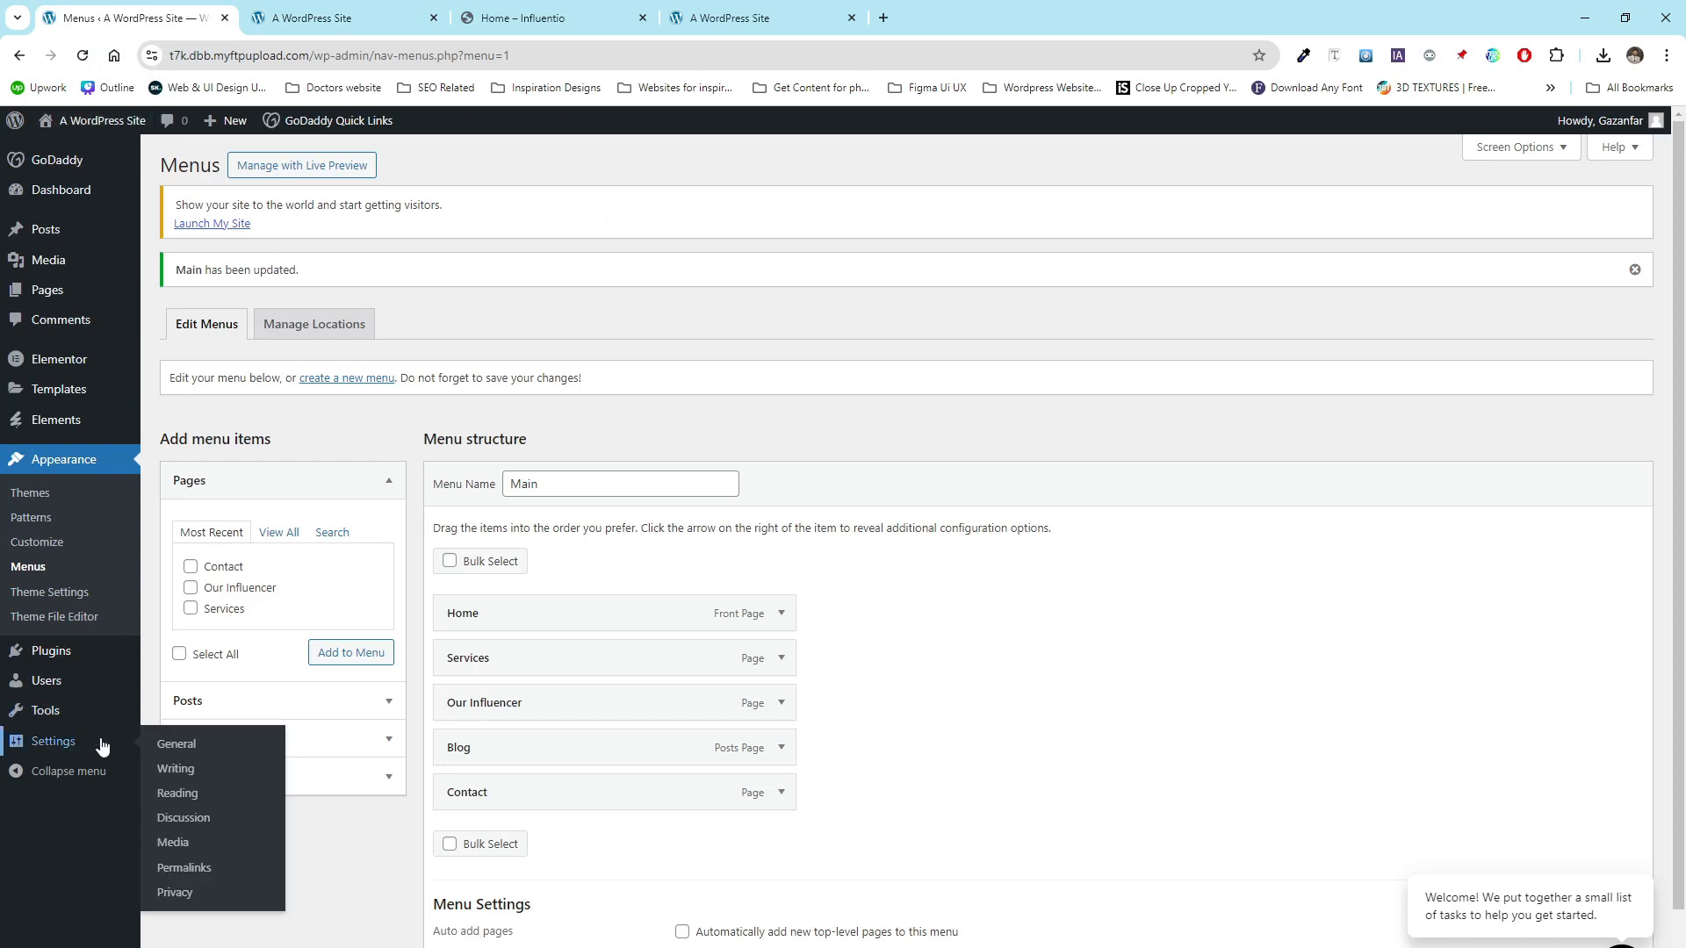
click(189, 751)
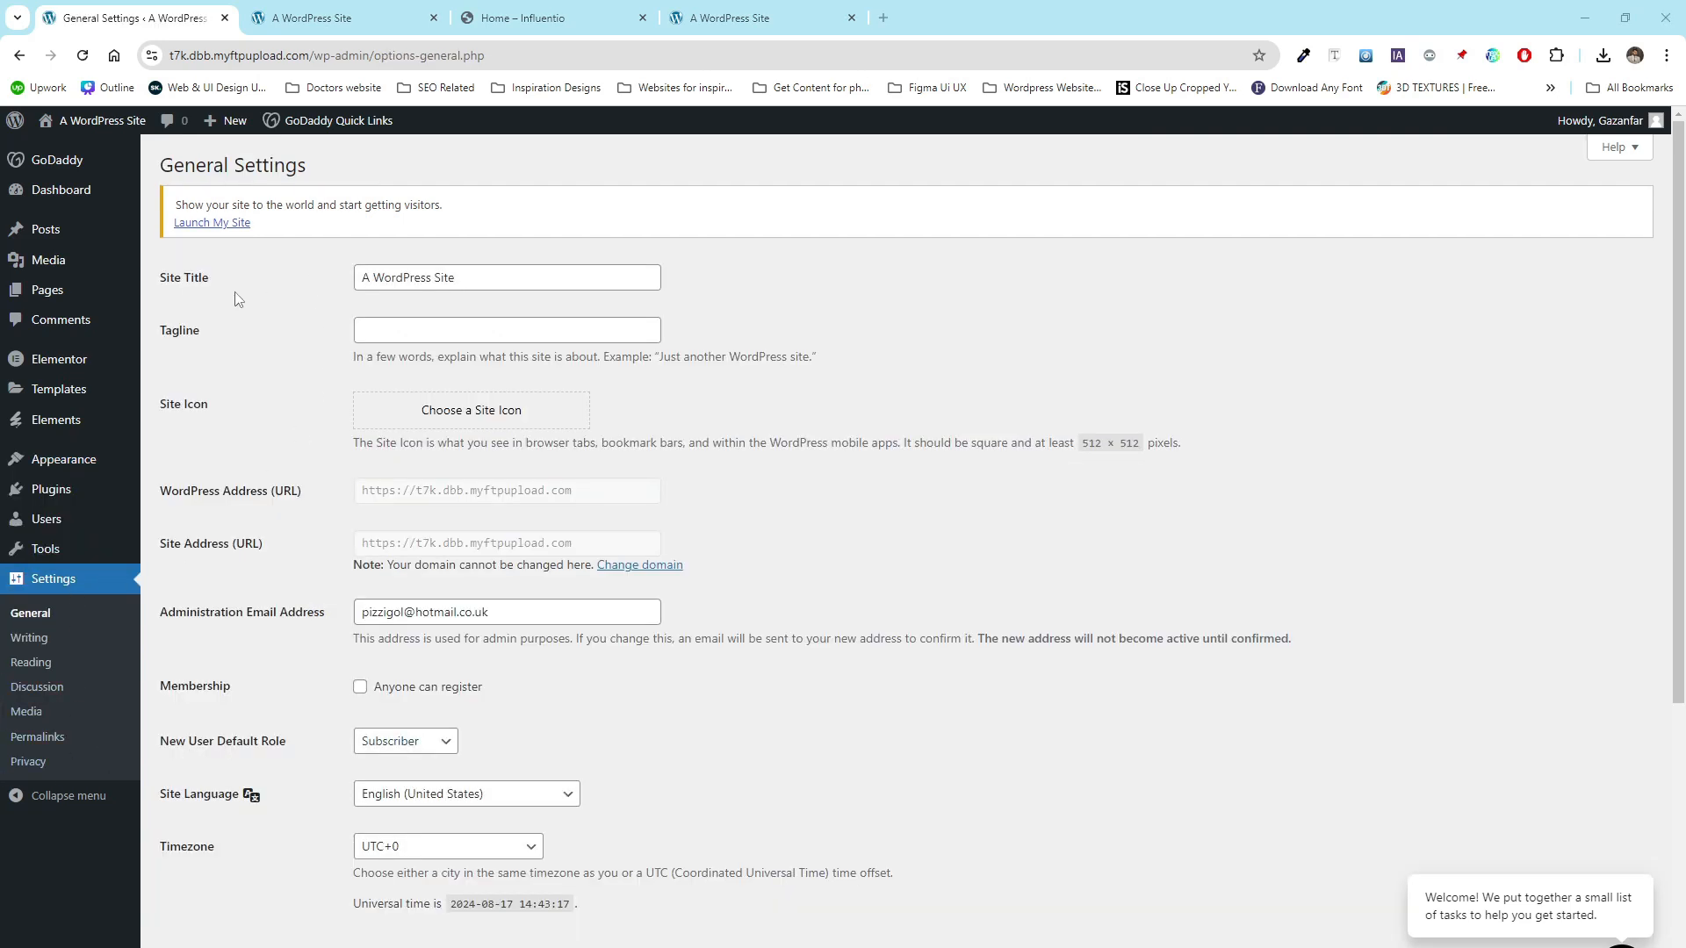
drag(211, 277, 167, 280)
drag(478, 277, 359, 274)
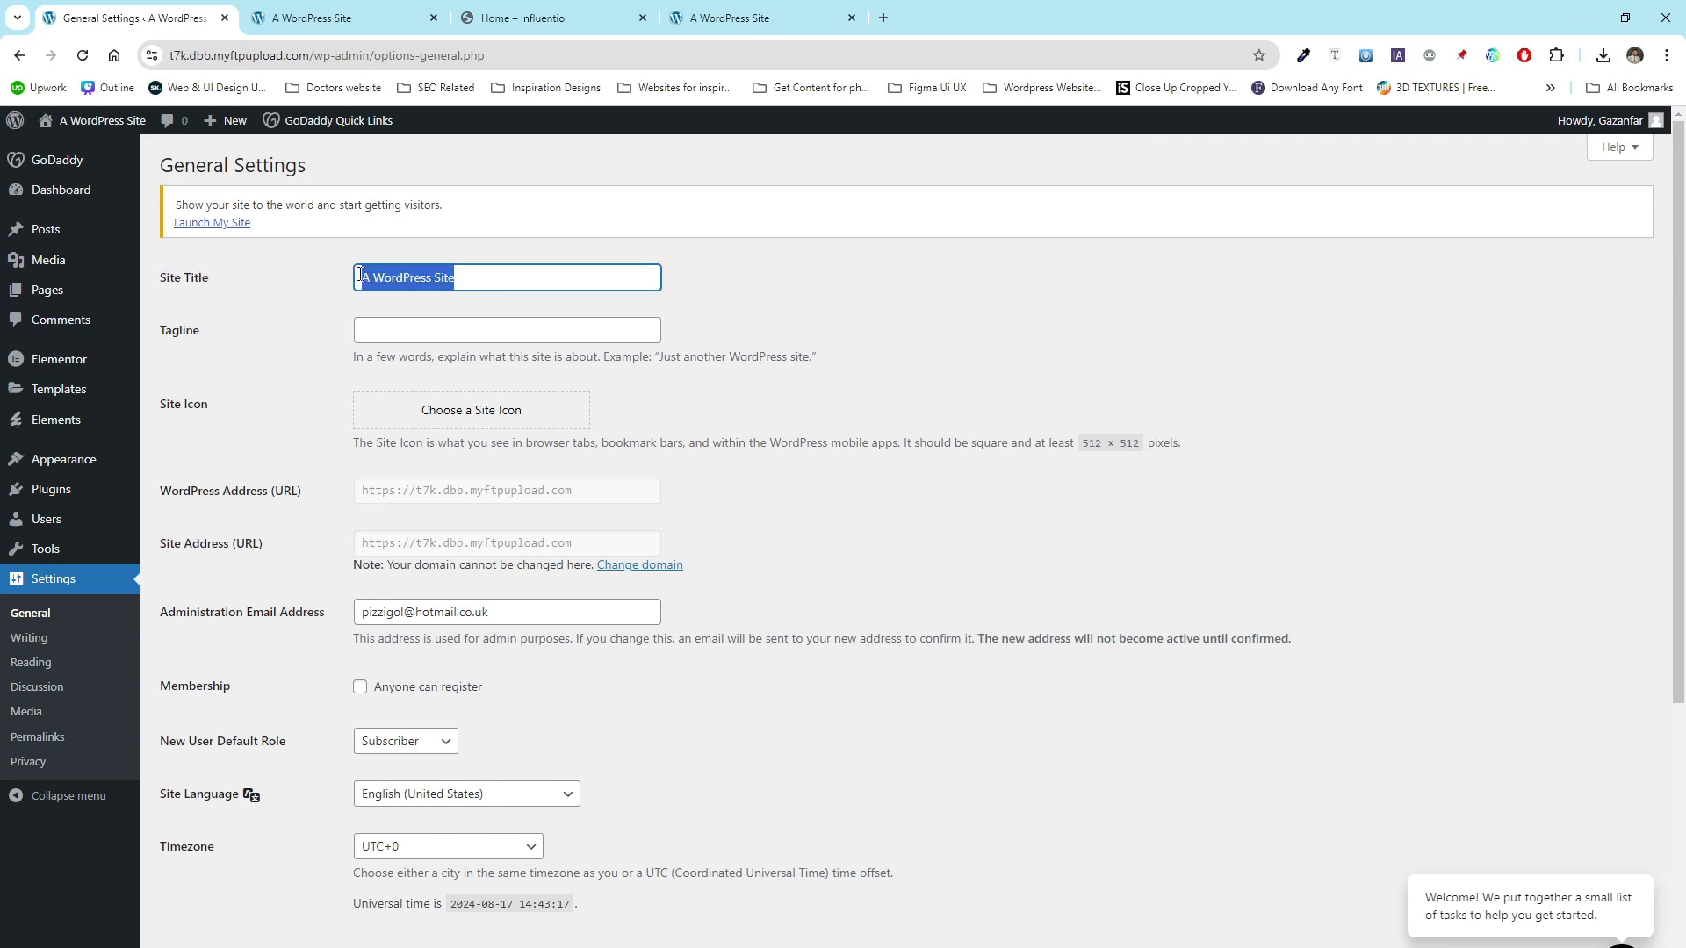
text(Influ)
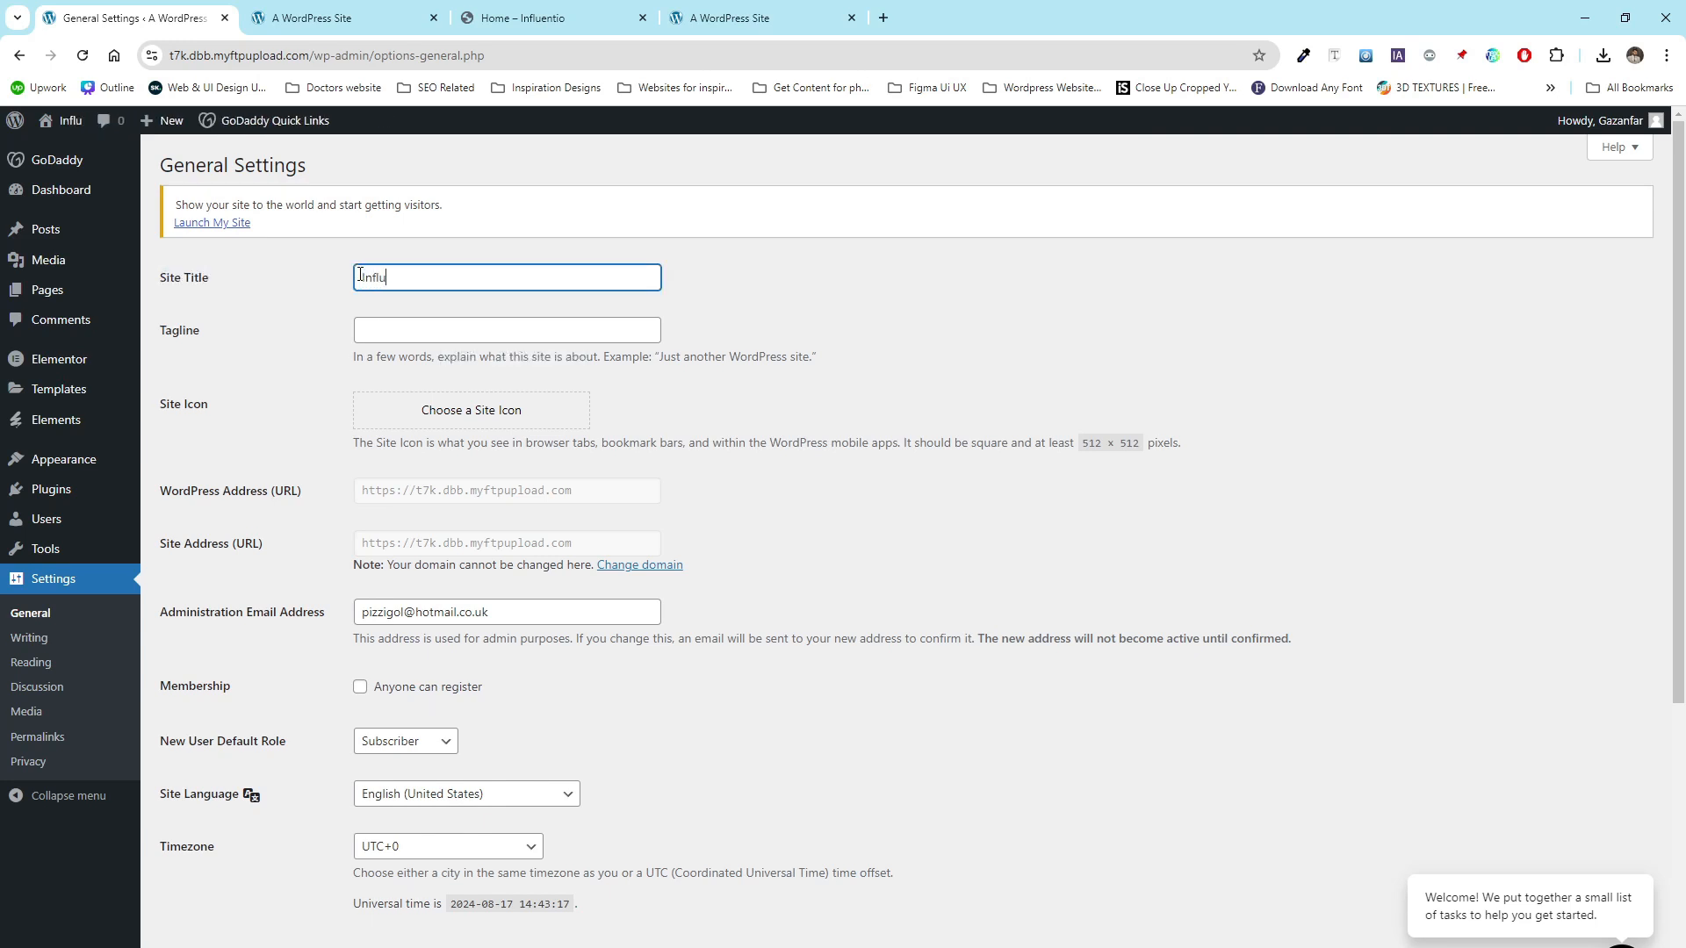
text(encer Marketing)
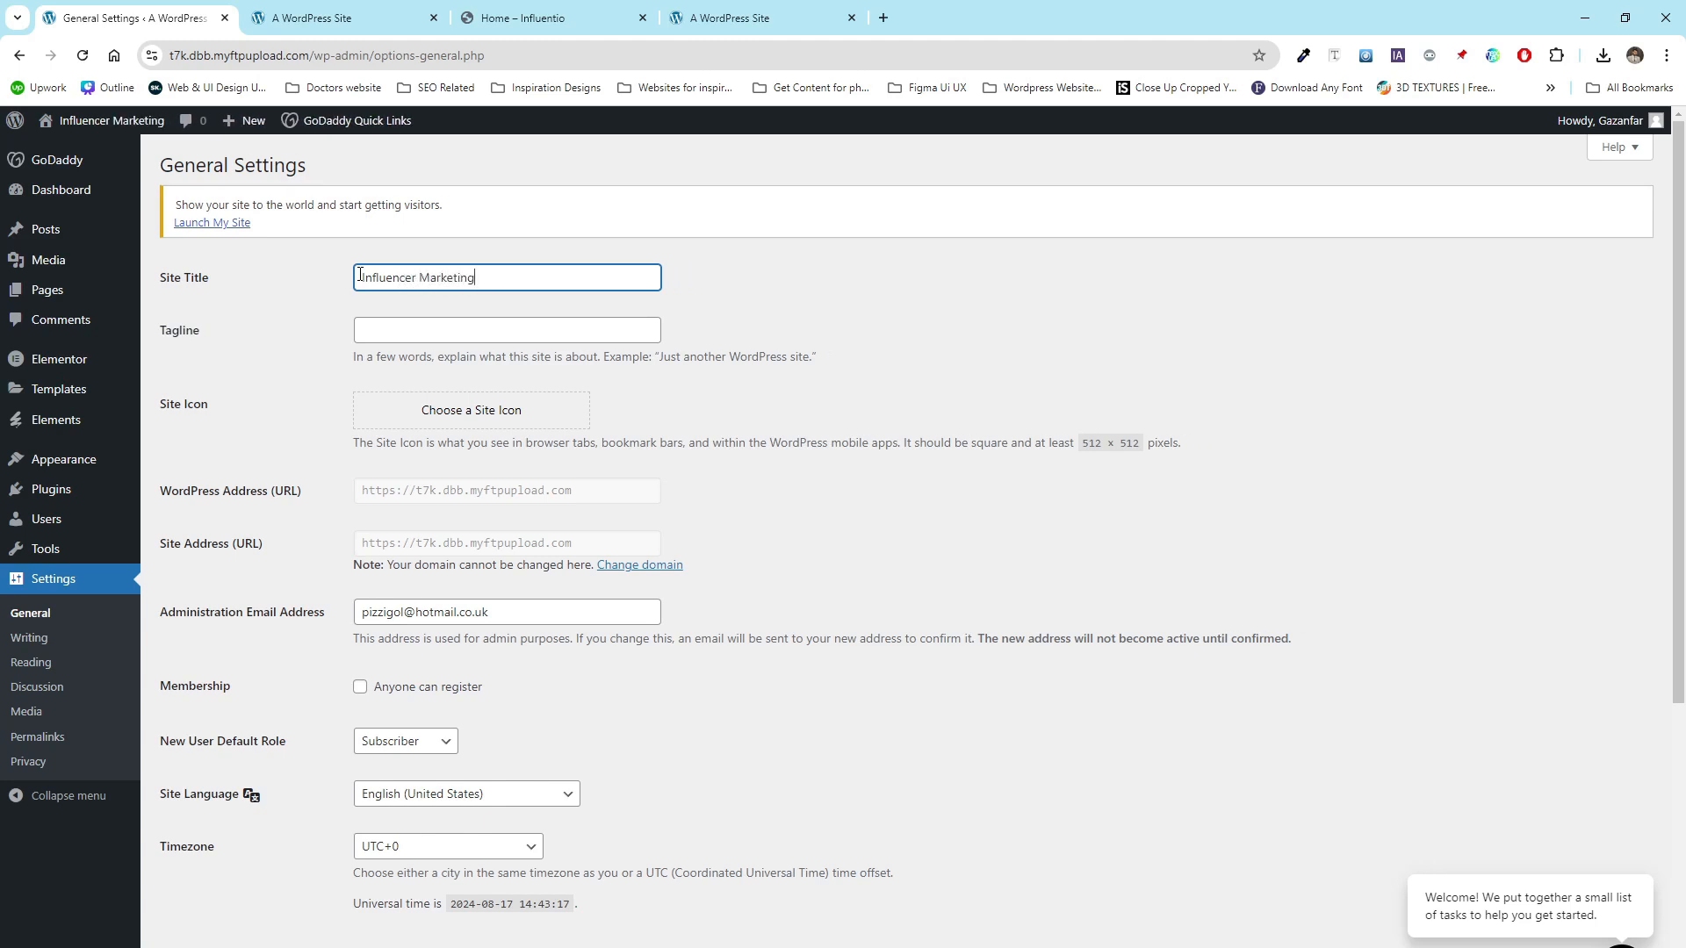
drag(485, 283, 351, 287)
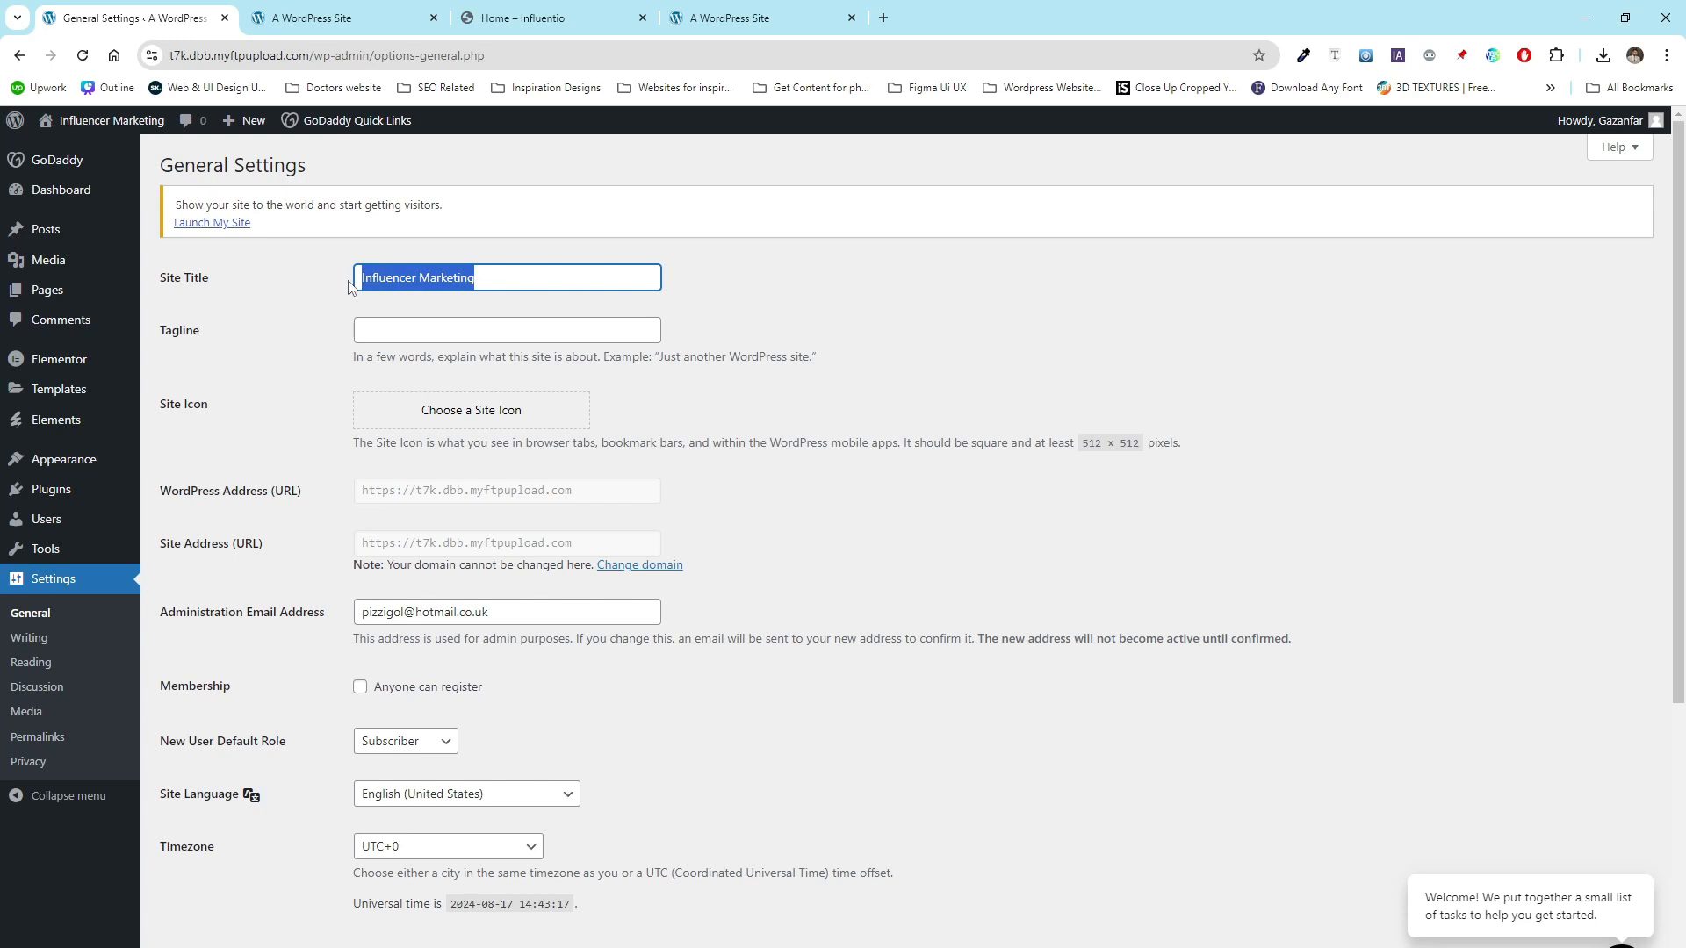
click(410, 330)
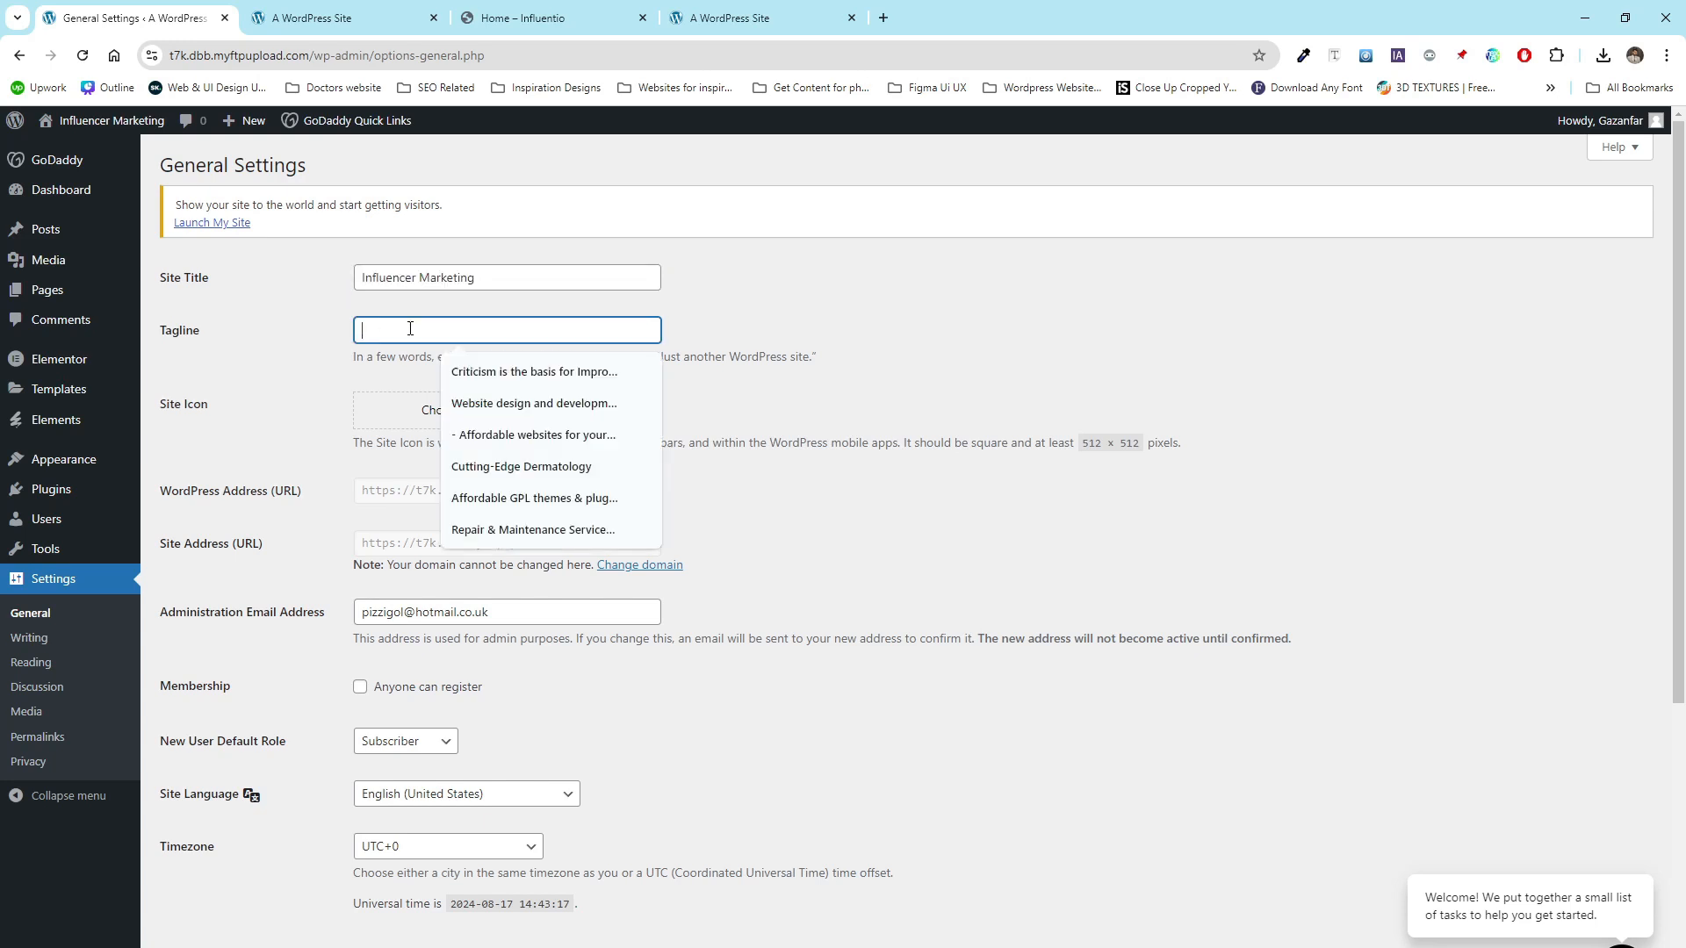
click(277, 404)
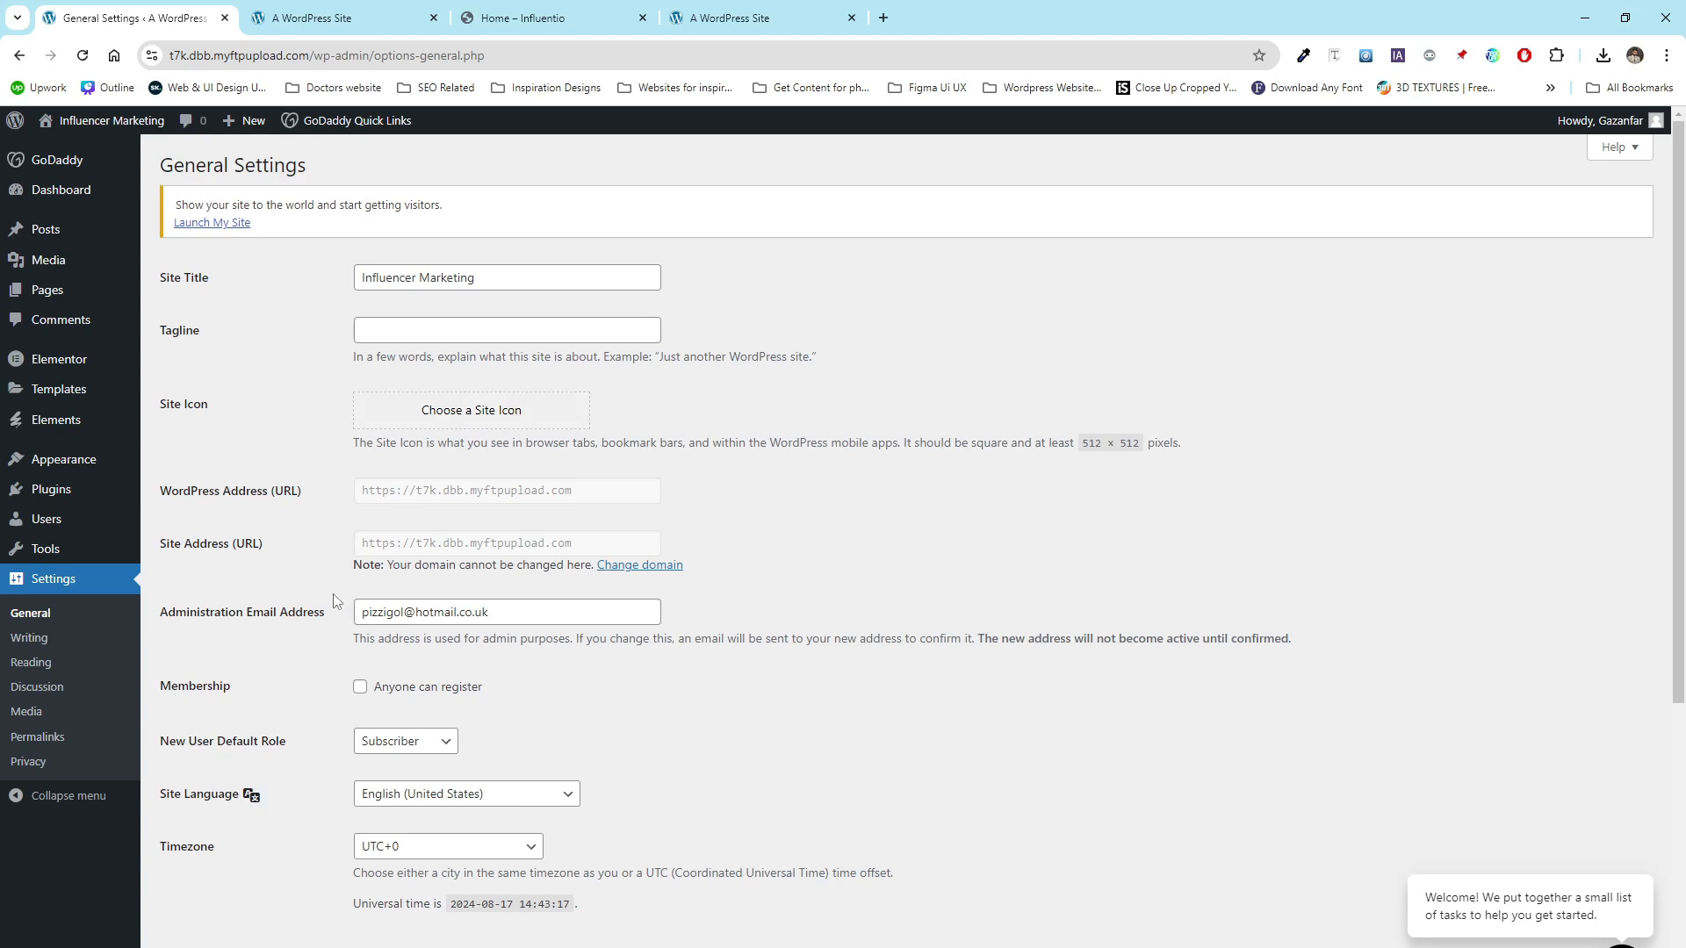
scroll(334, 601, down, 5)
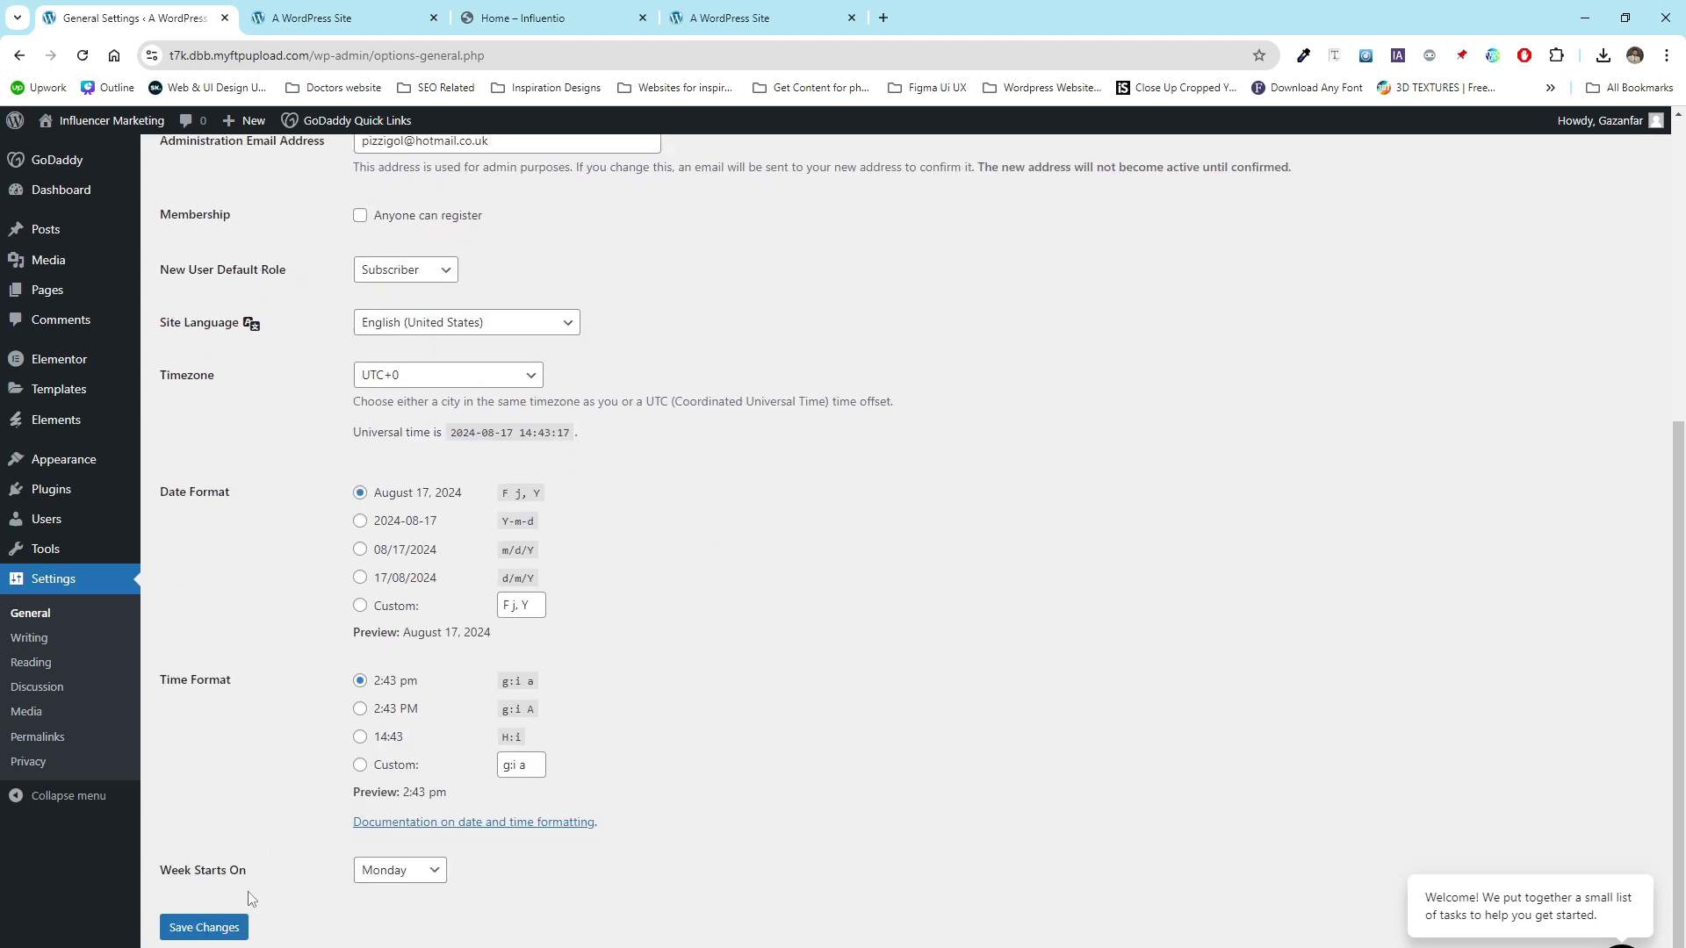
scroll(250, 896, up, 4)
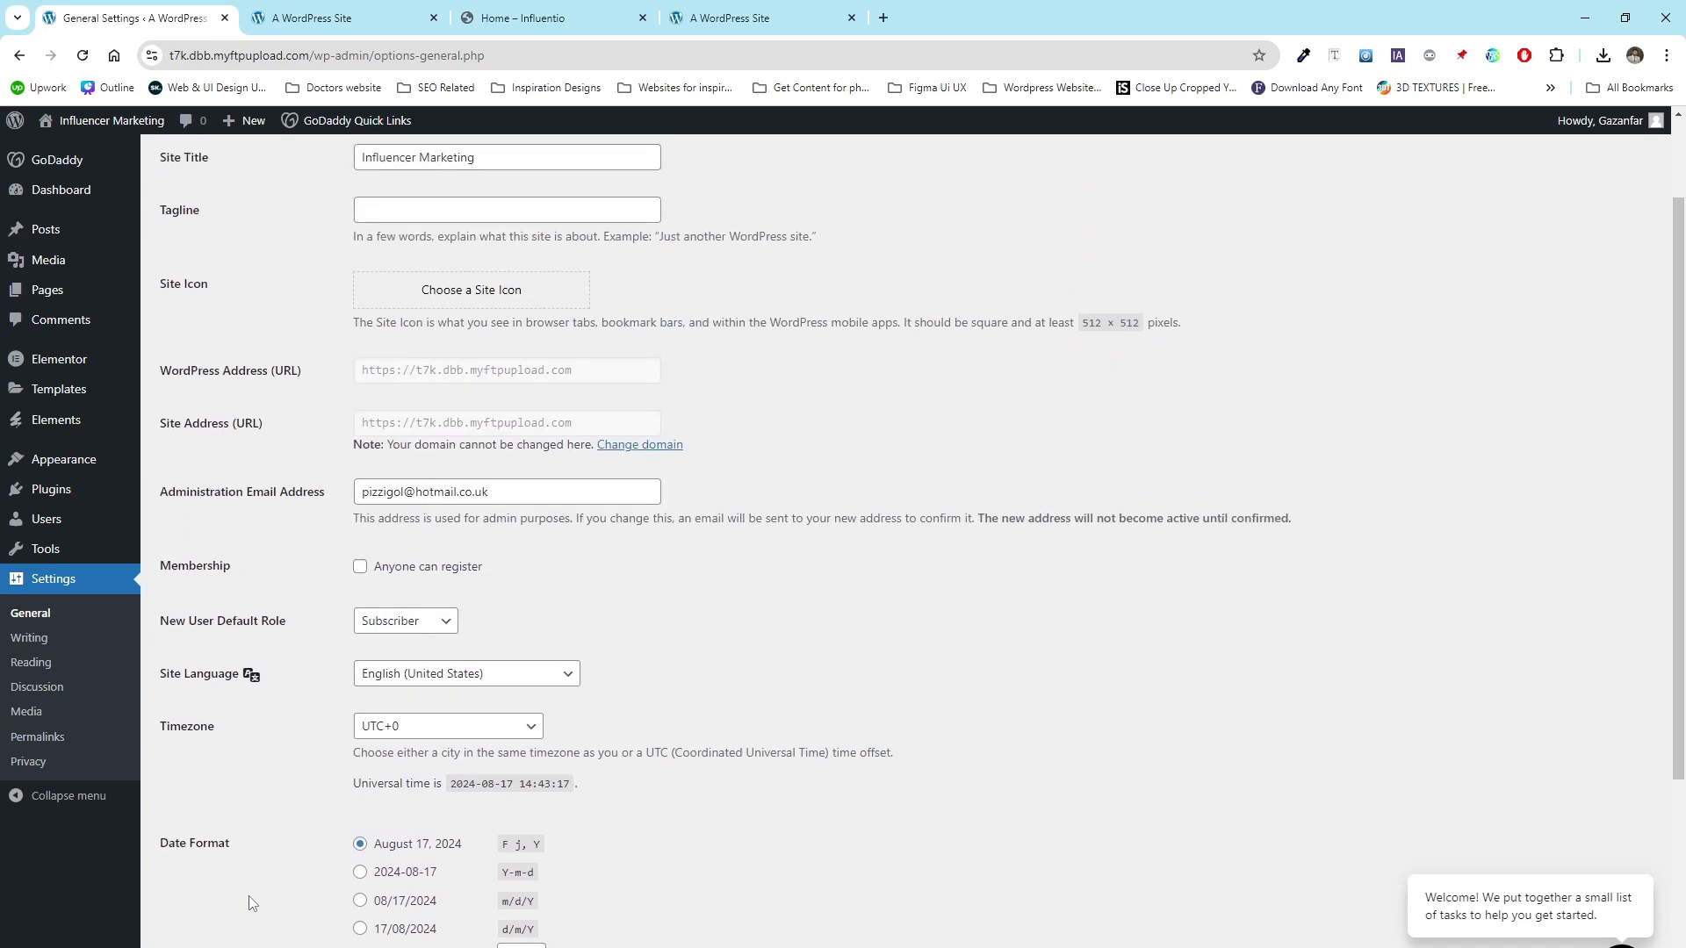
scroll(253, 903, up, 2)
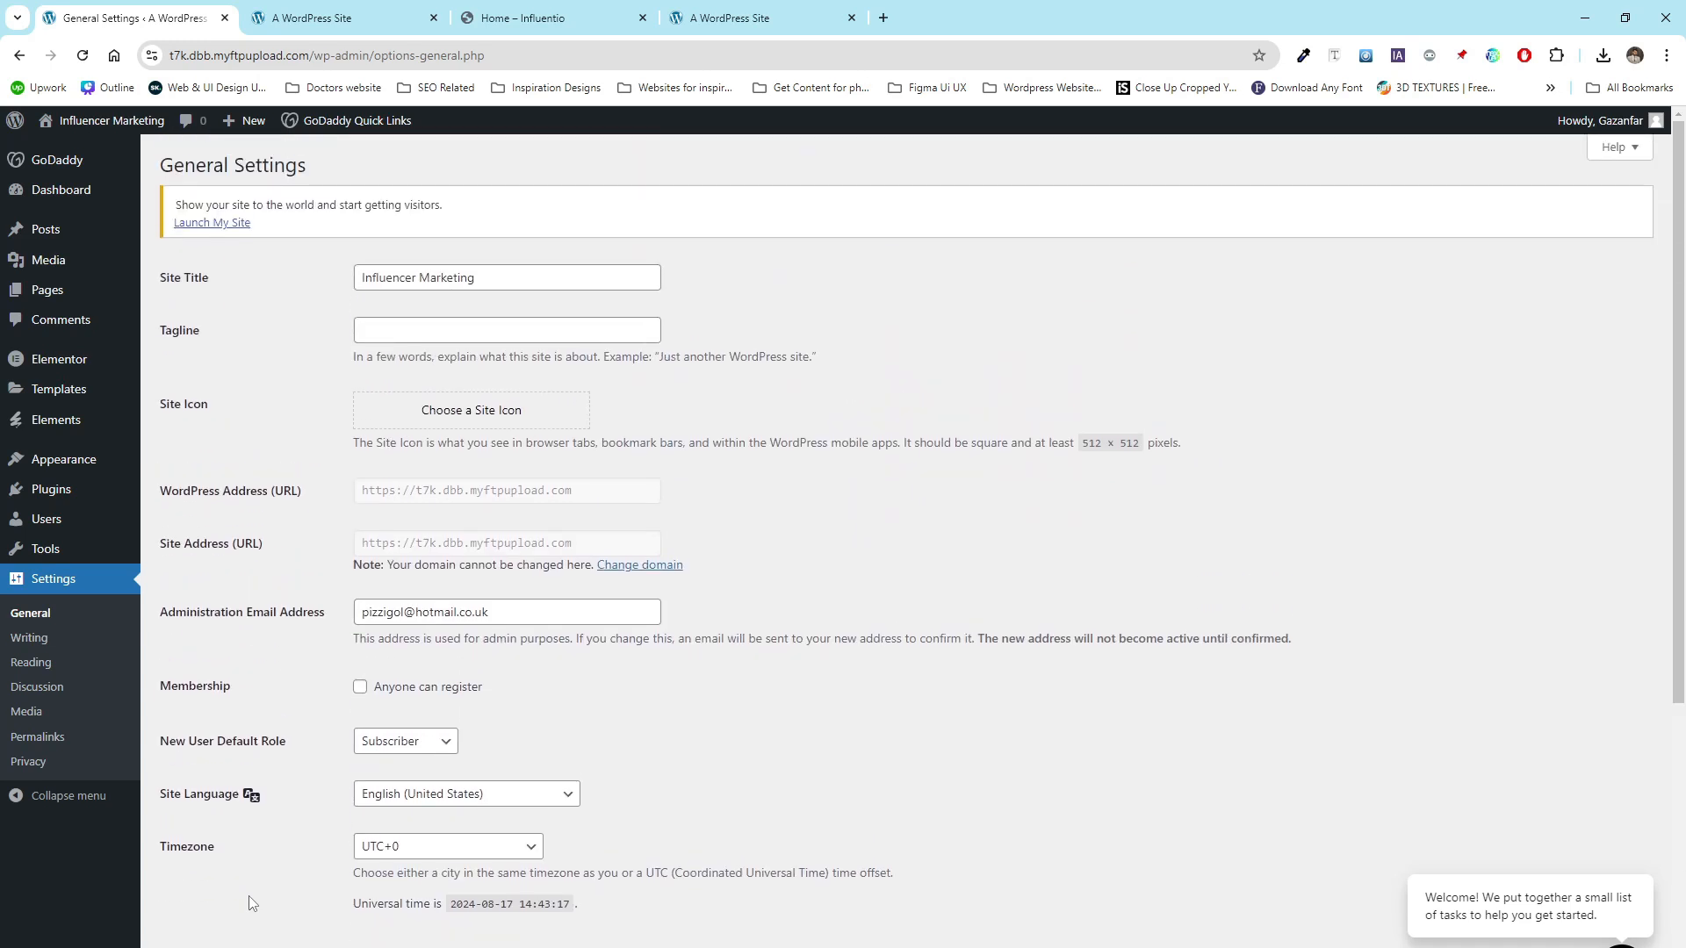
scroll(252, 900, down, 5)
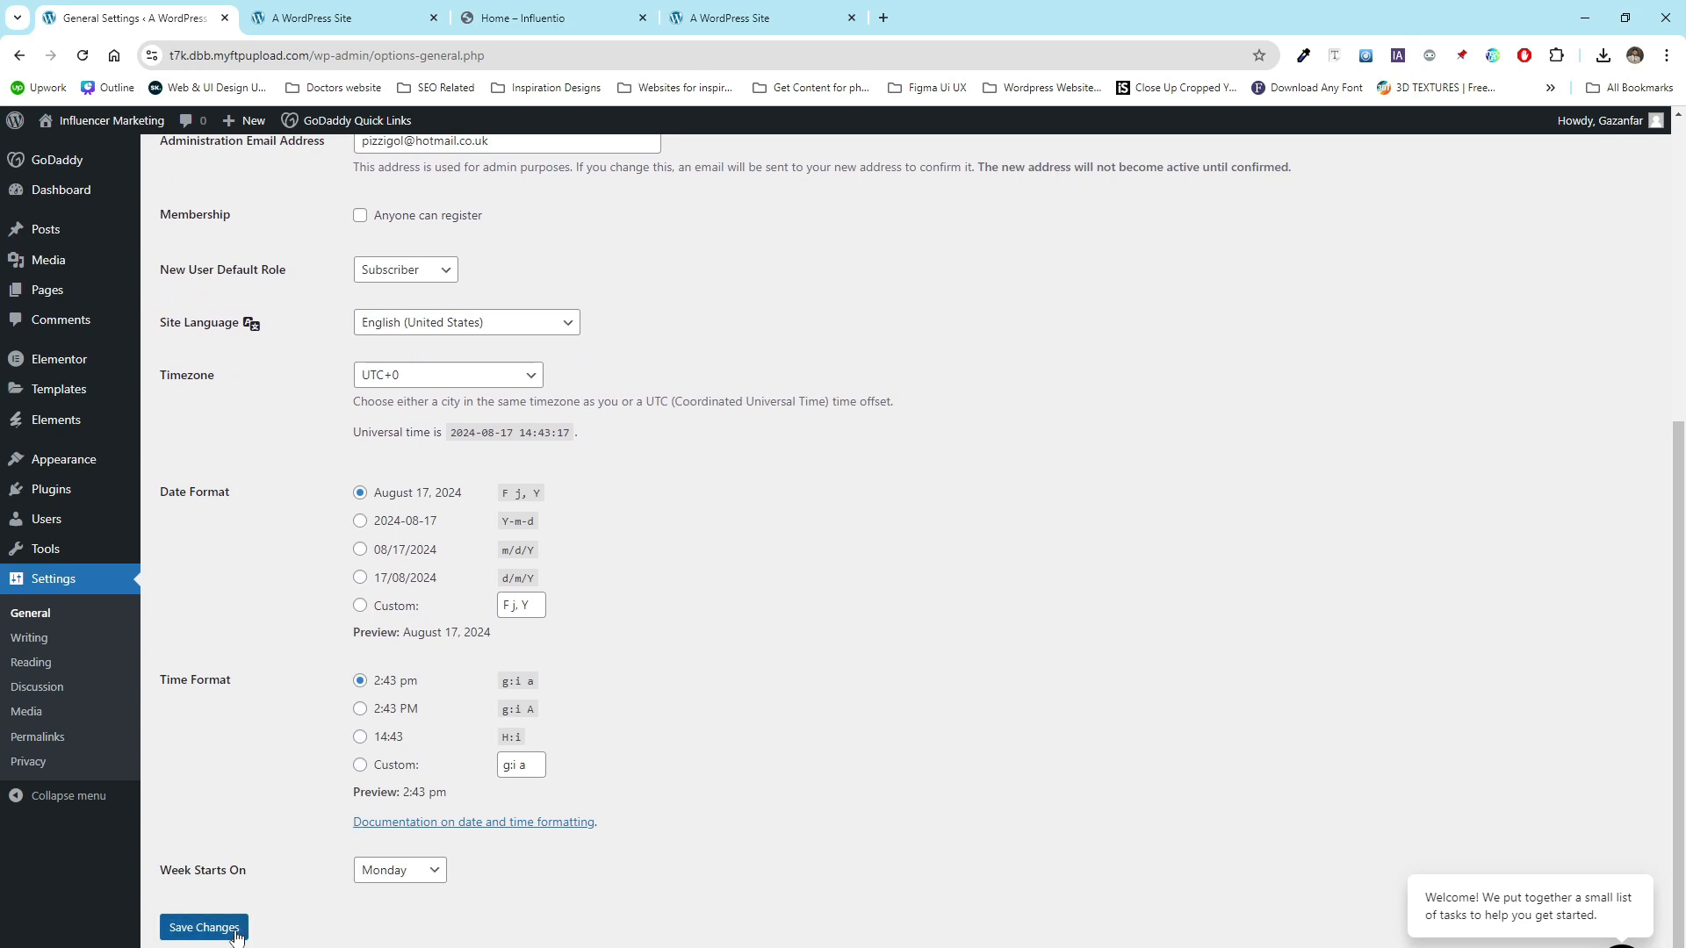
click(235, 936)
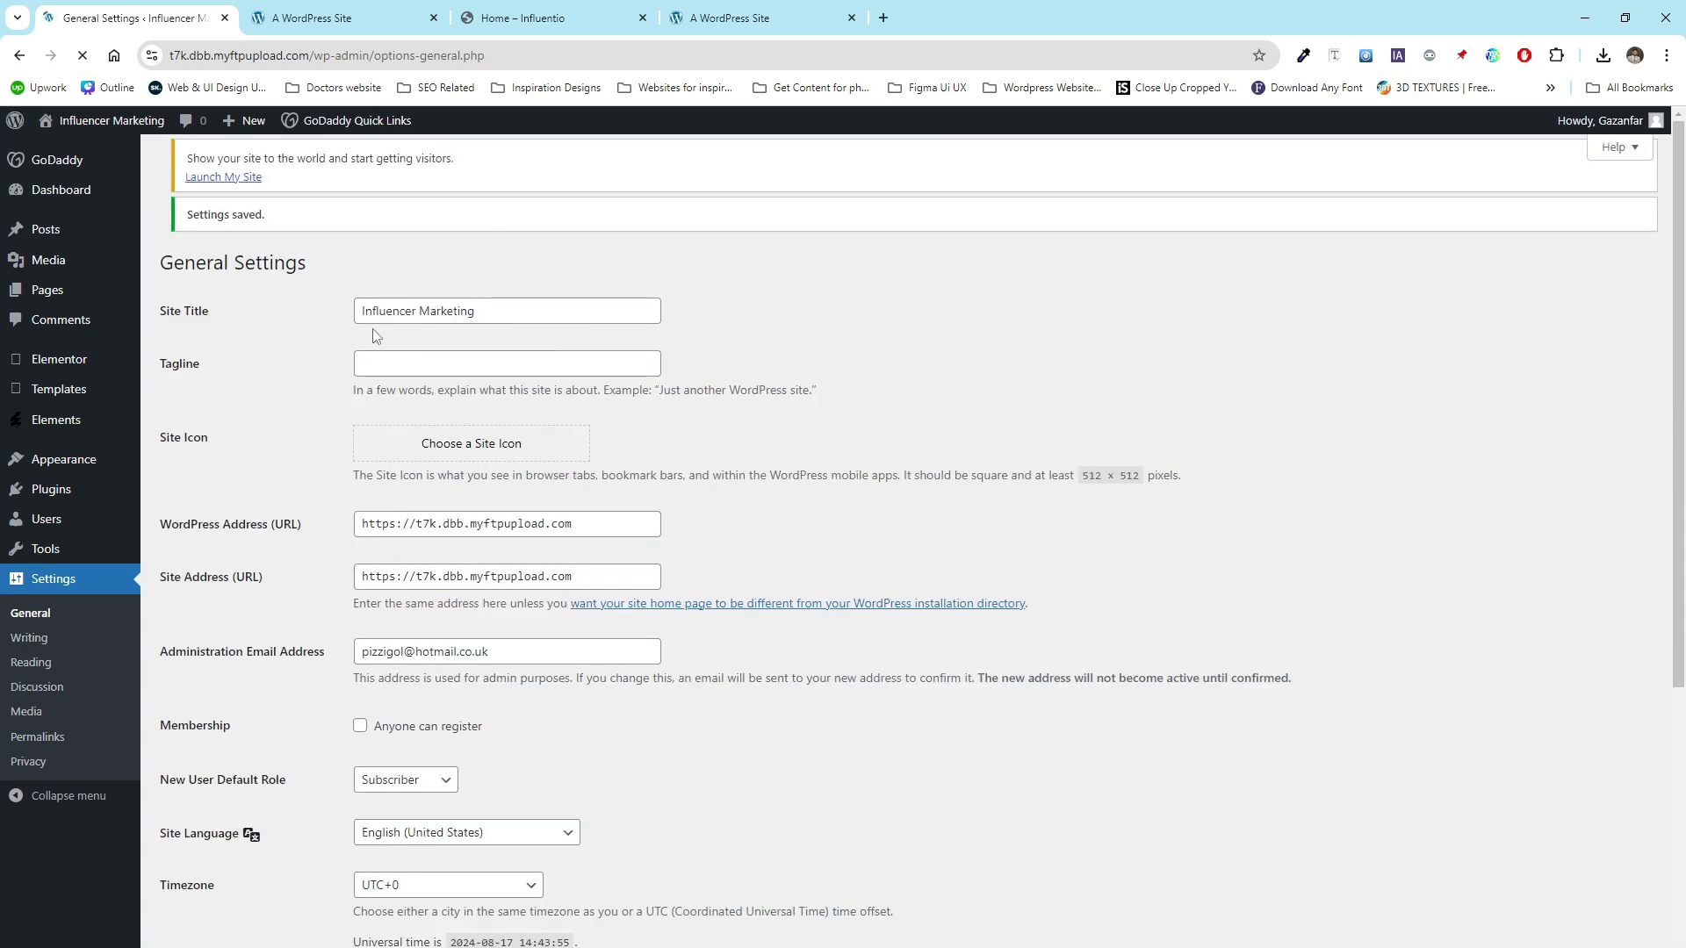
- Reload the site's front end in the other tab to view the new title, then return to the settings
mouse_move(105, 131)
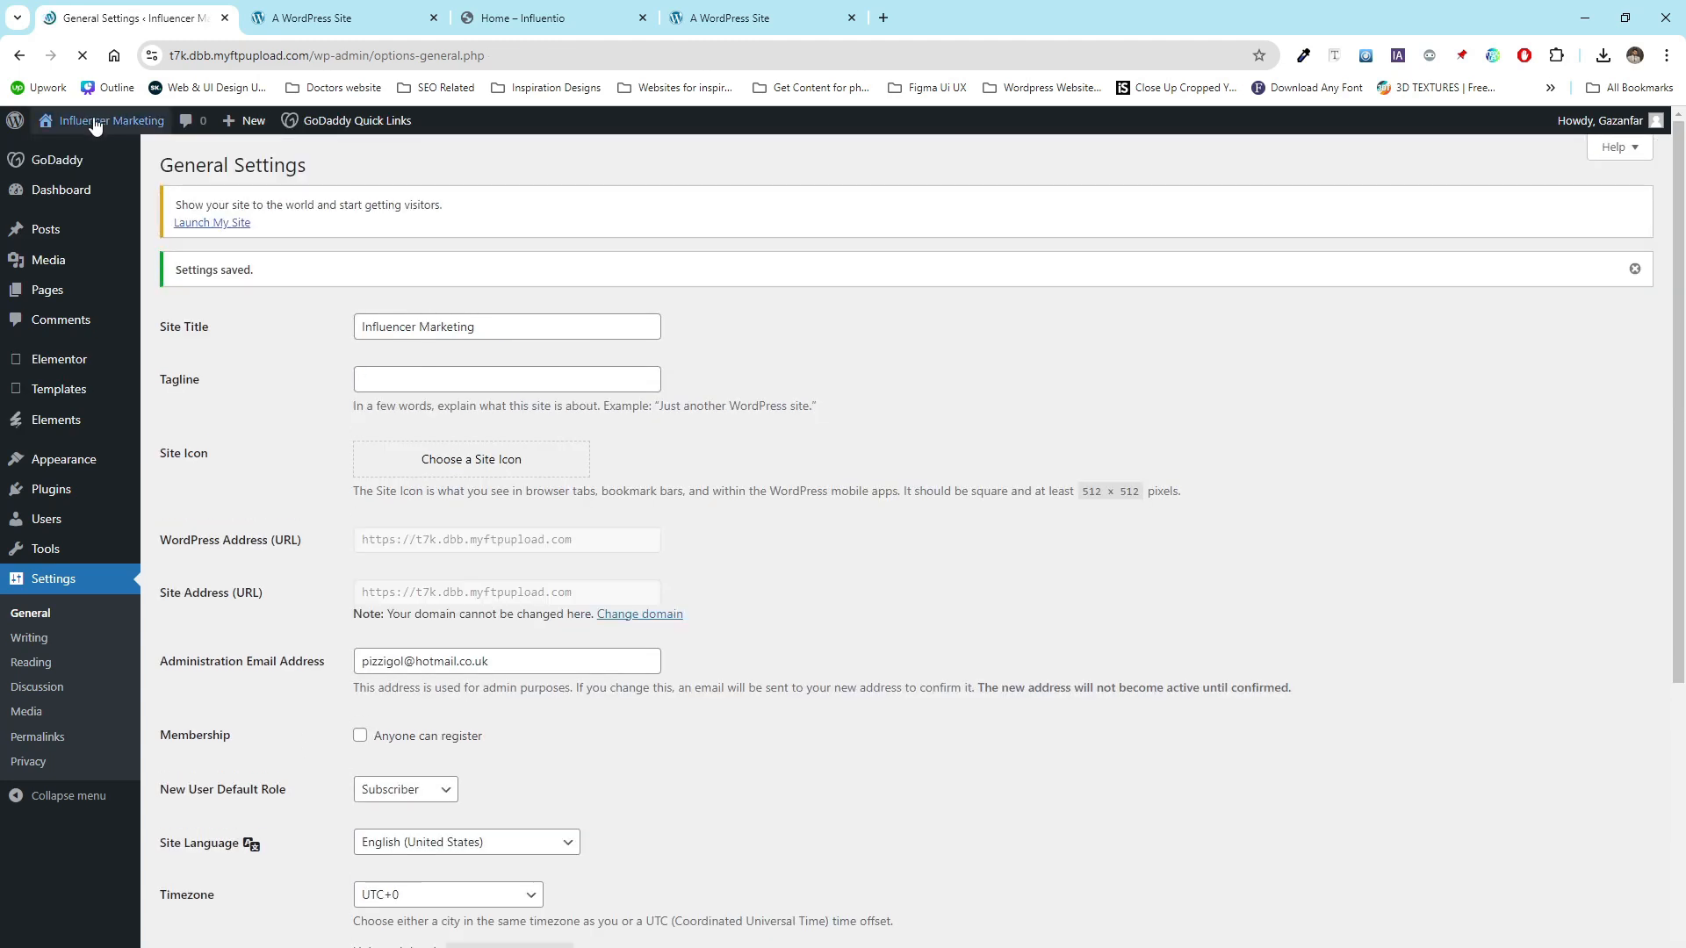
click(347, 9)
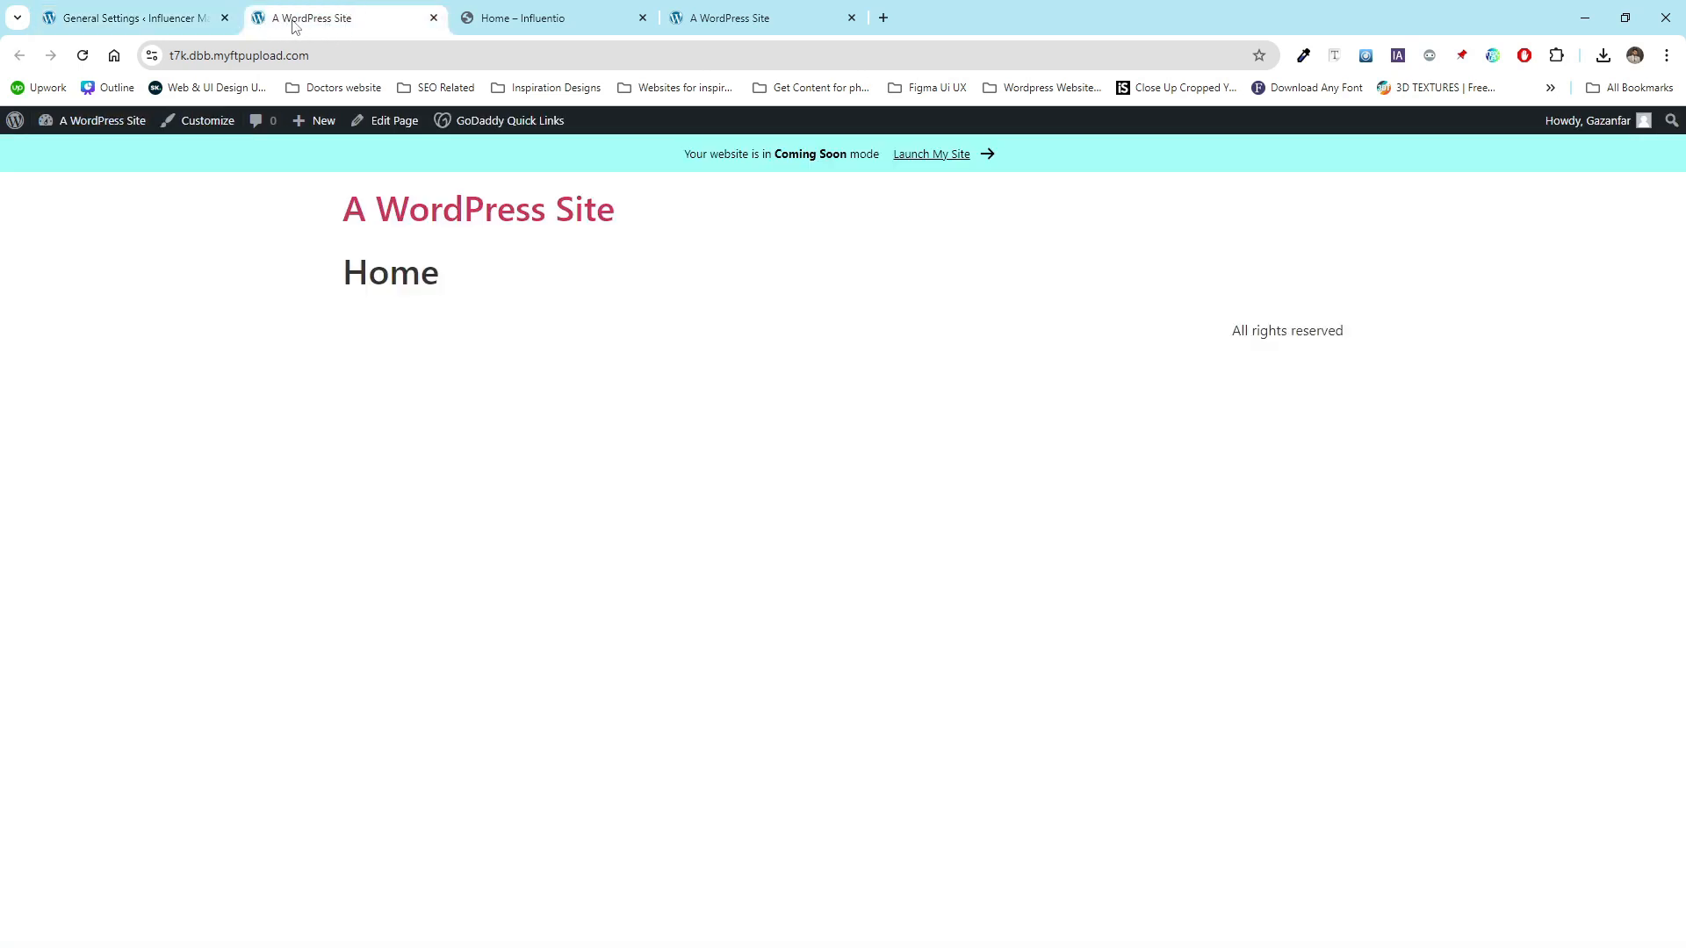
click(82, 56)
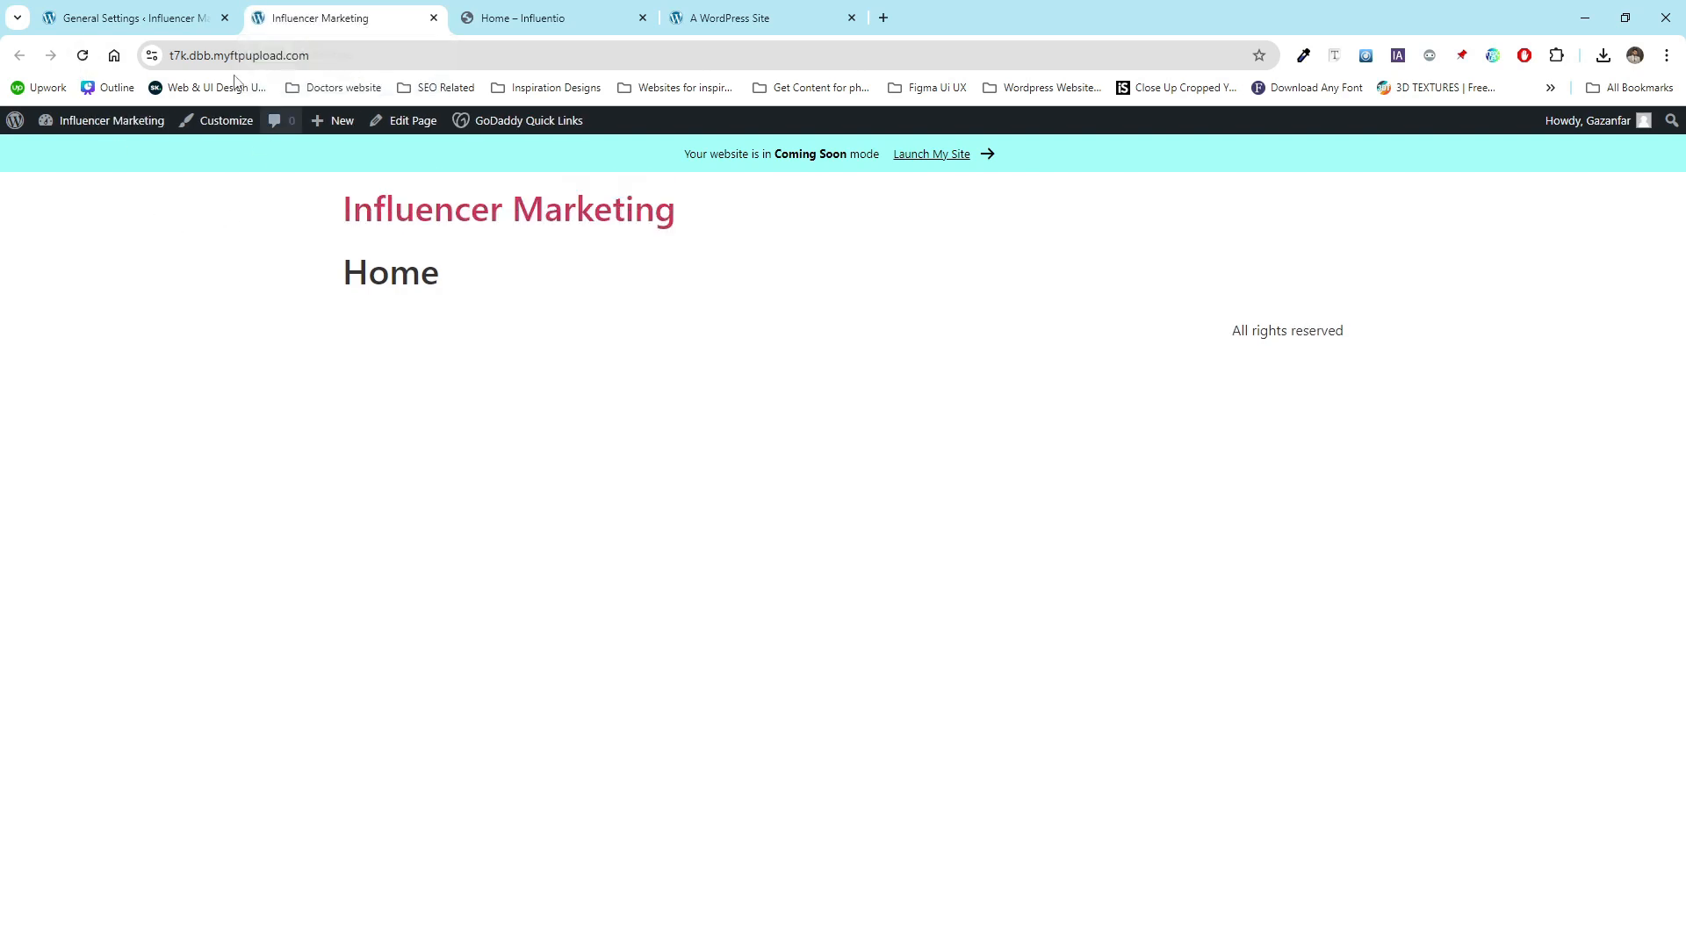
click(132, 18)
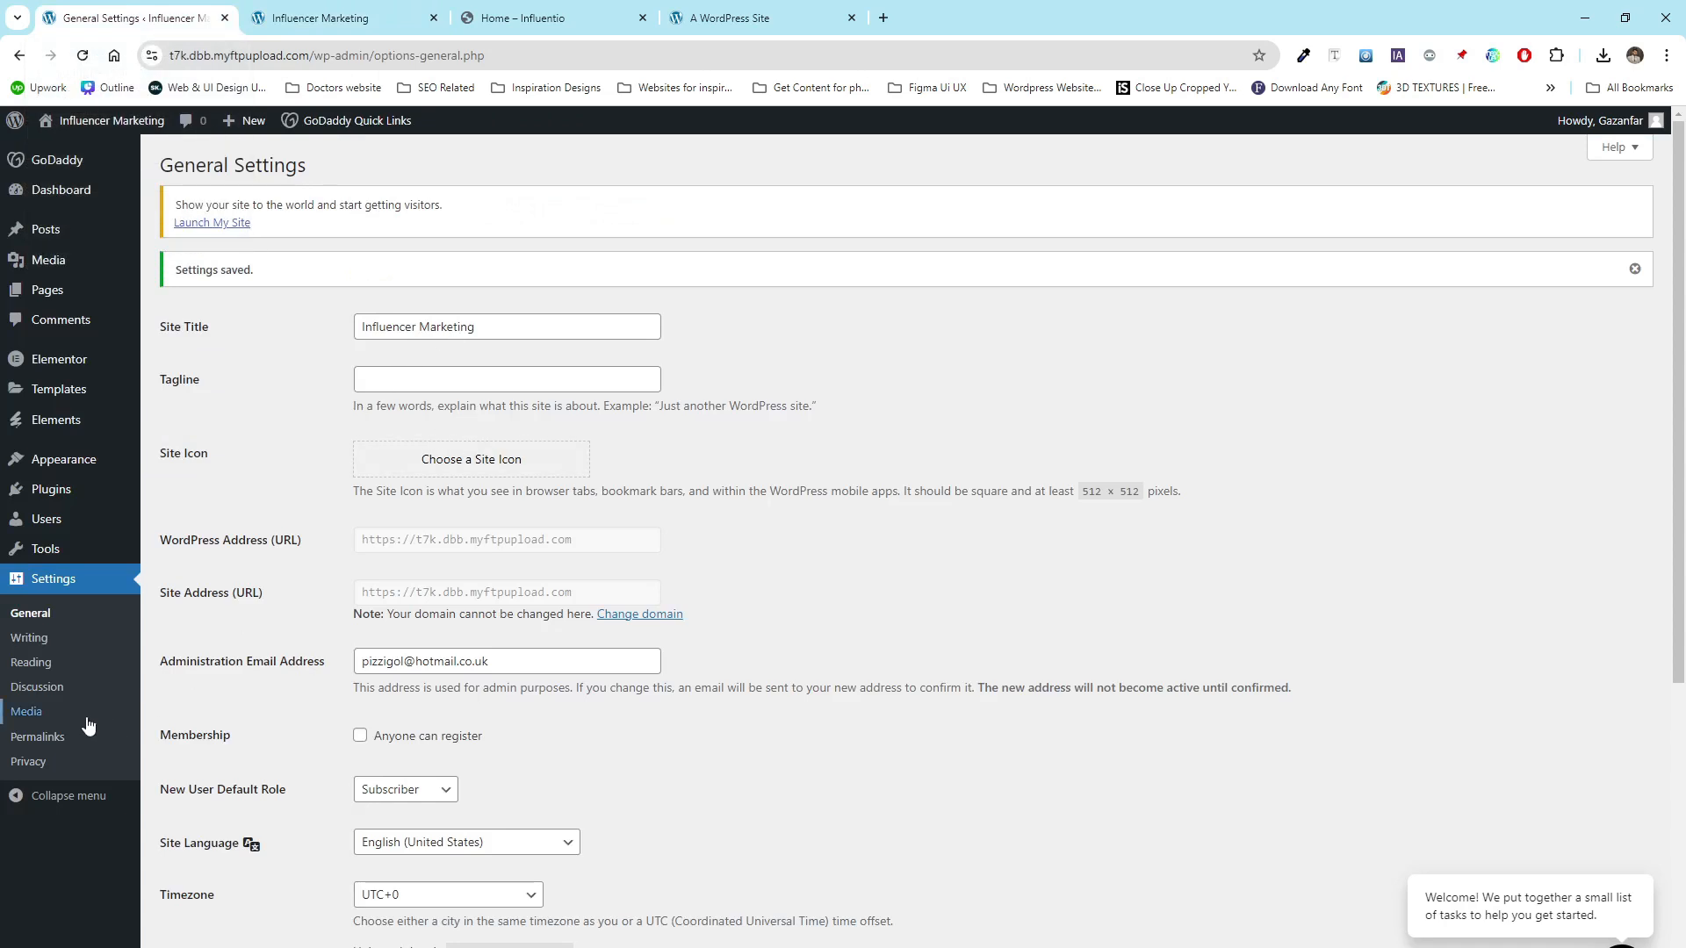
- Set the homepage to the static Home page with no posts page selected and save the reading settings
click(69, 665)
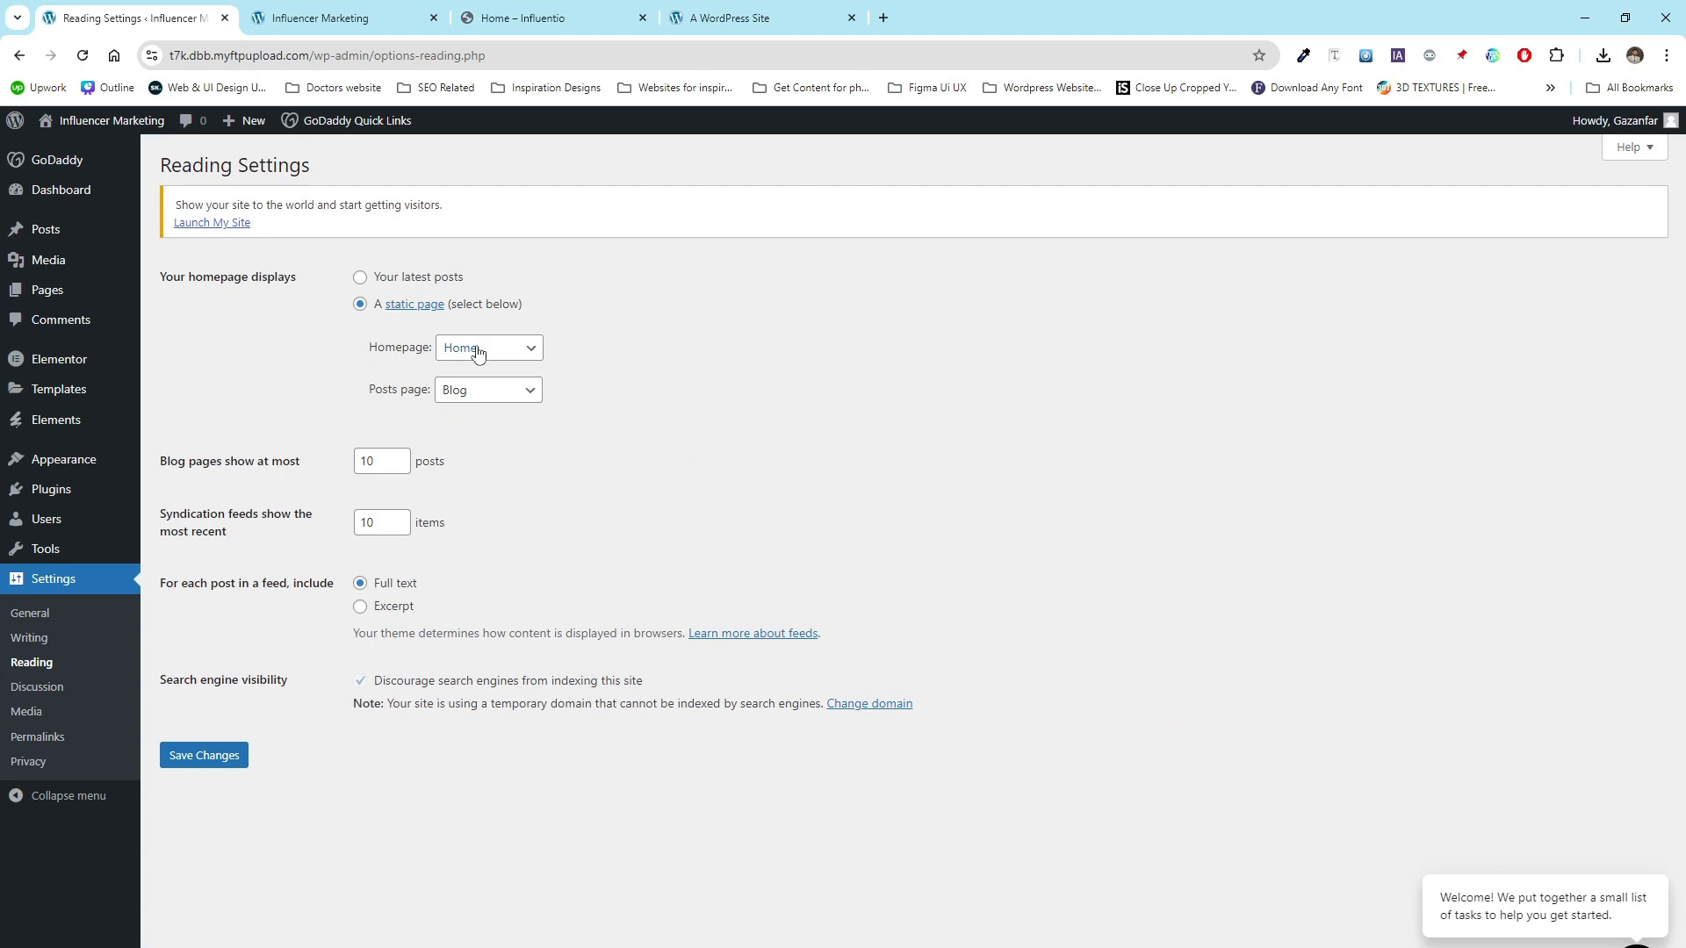
click(455, 281)
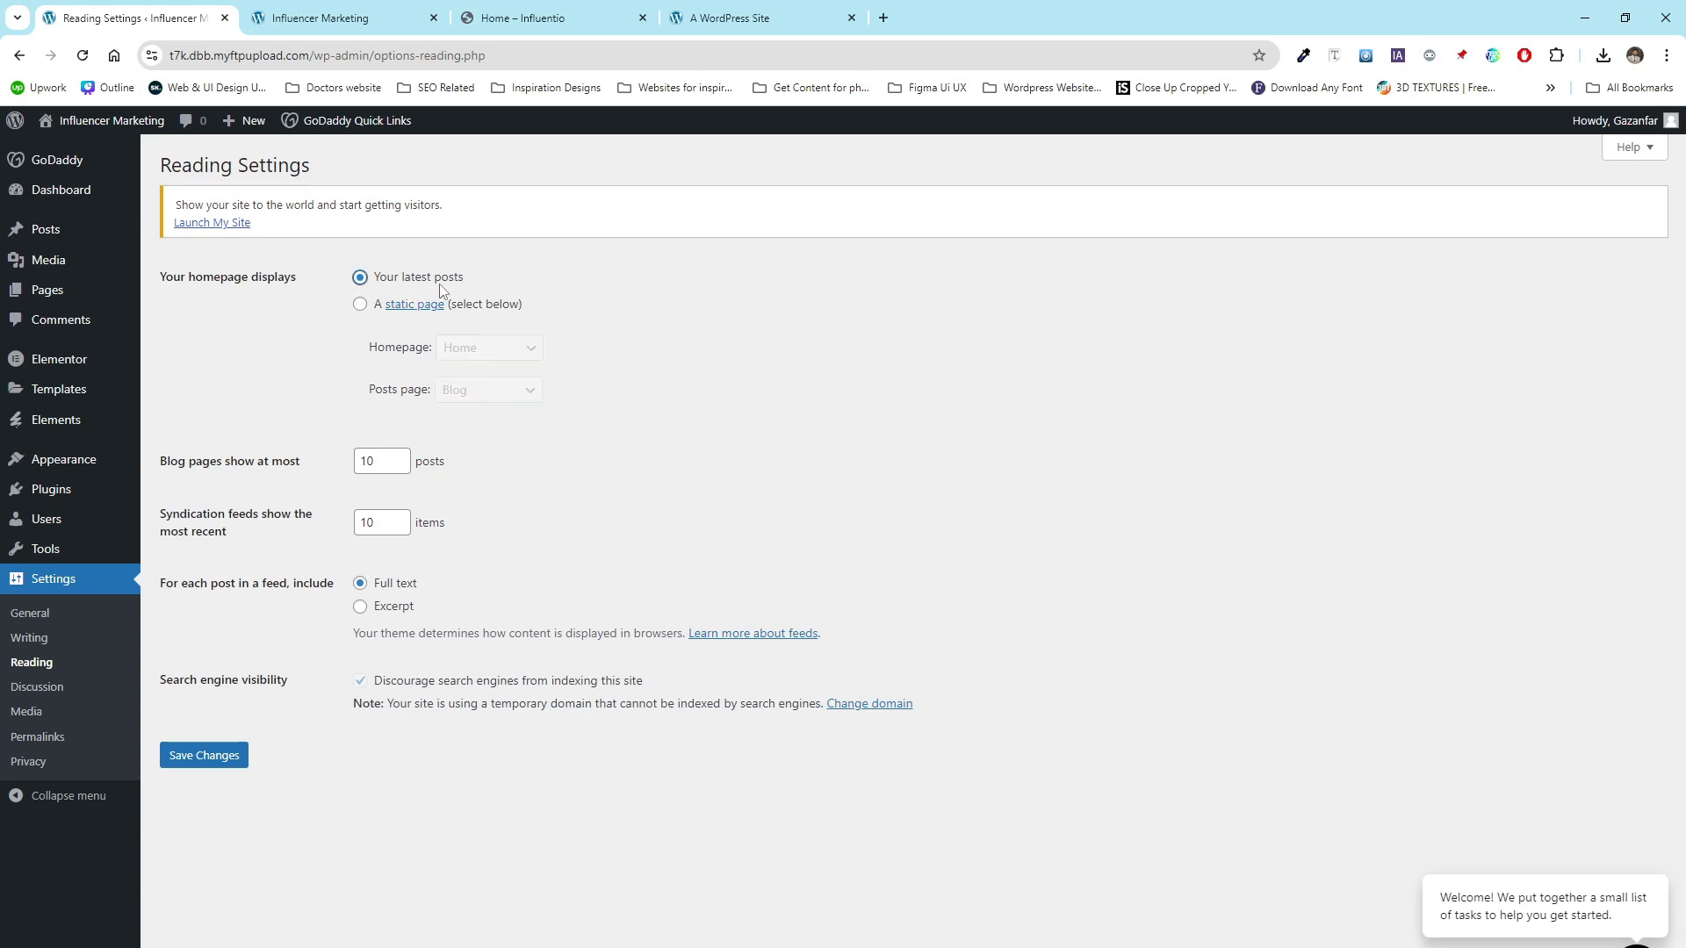
click(360, 305)
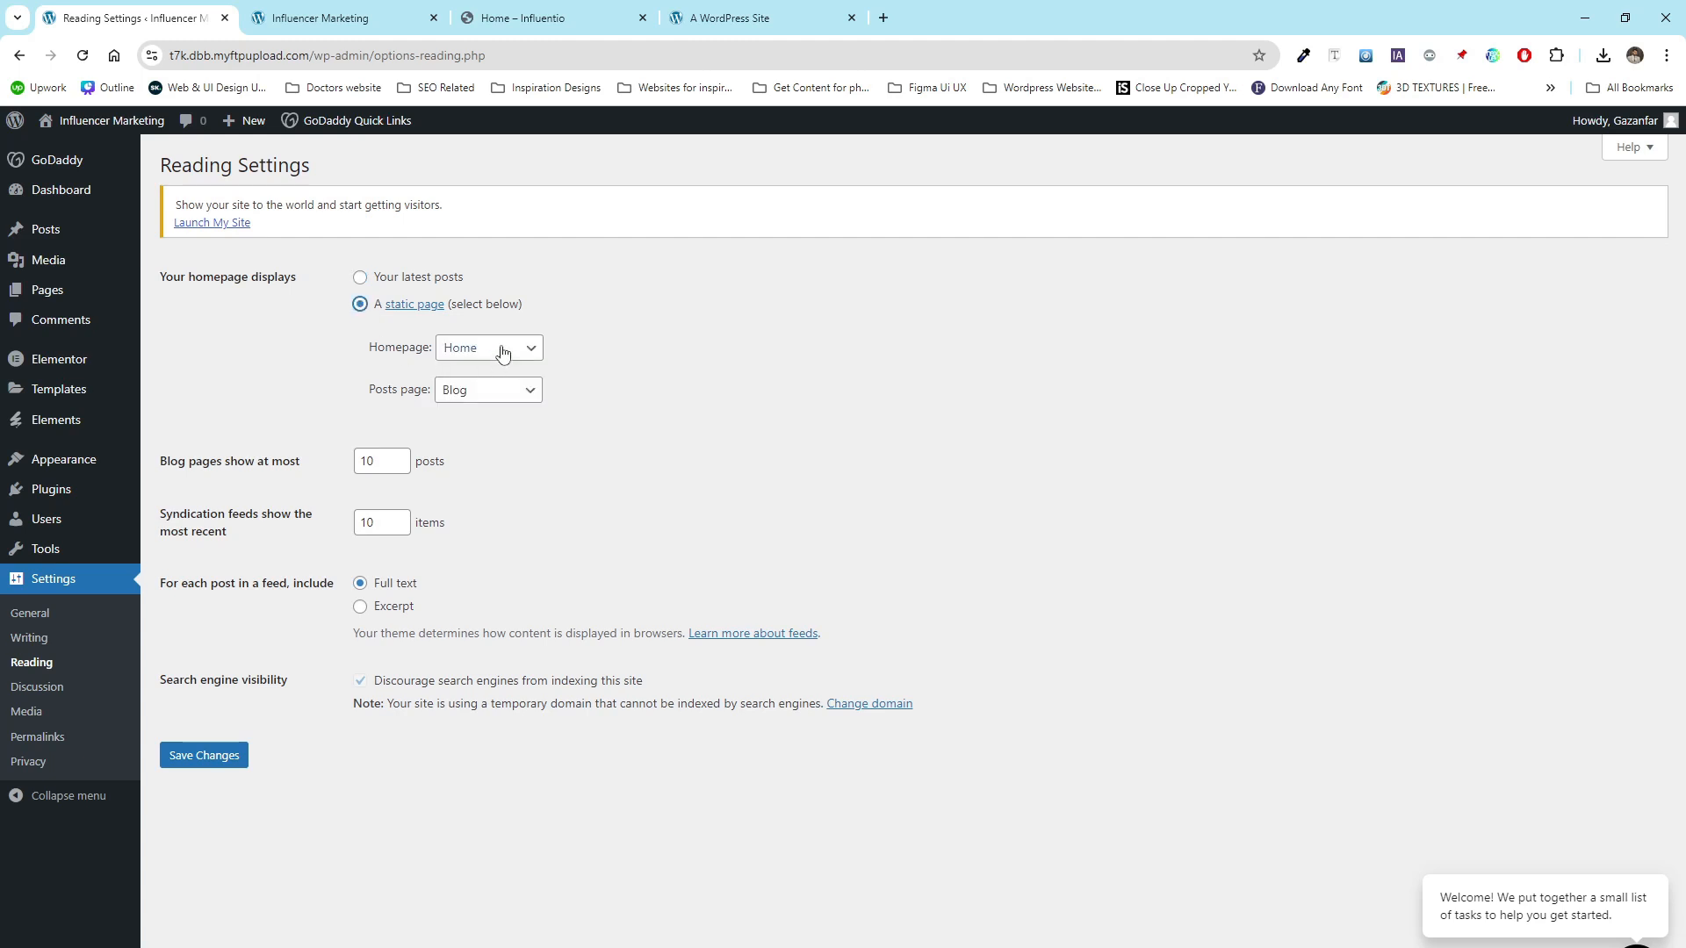
click(502, 351)
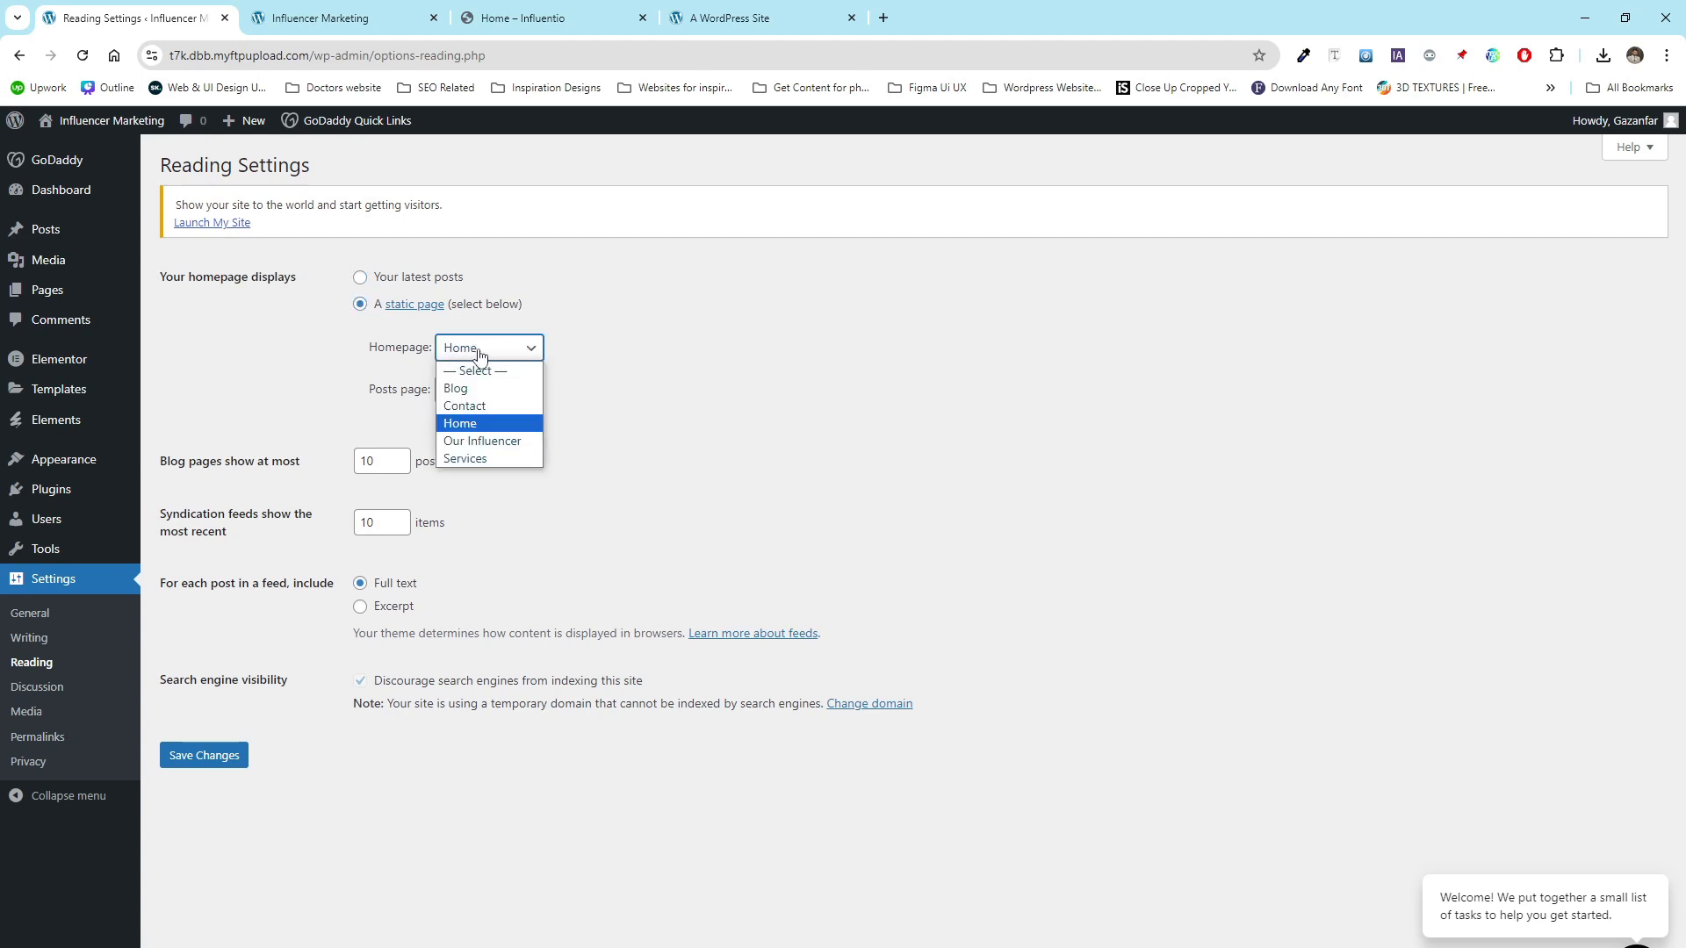
click(470, 425)
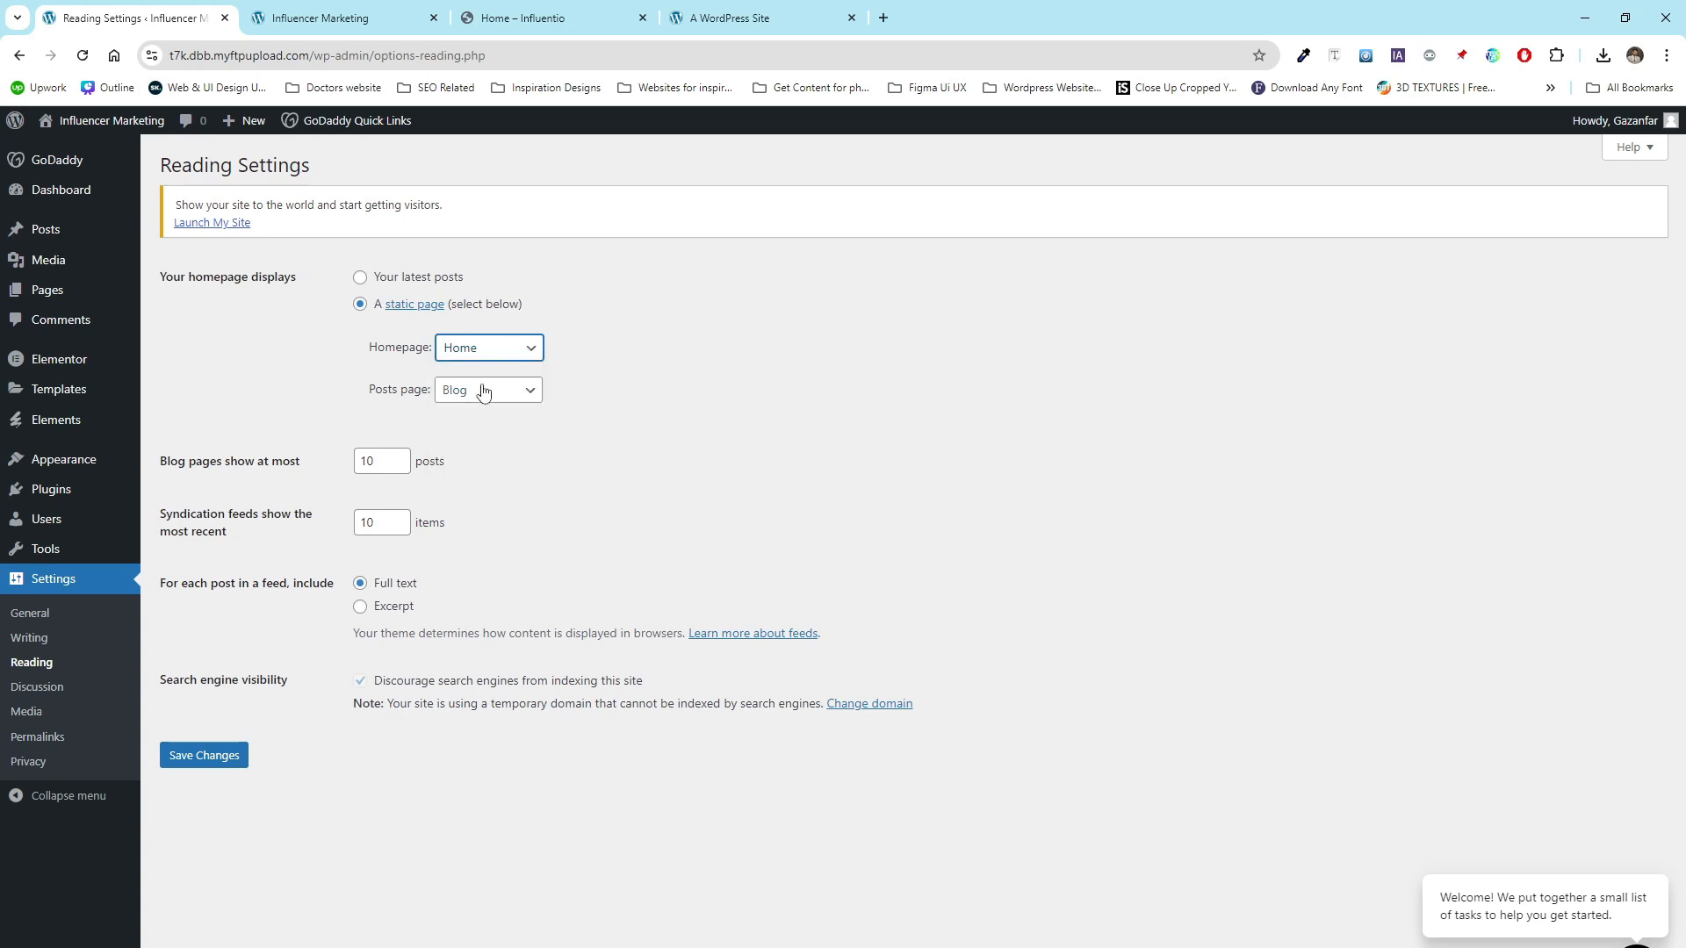
click(483, 389)
click(480, 414)
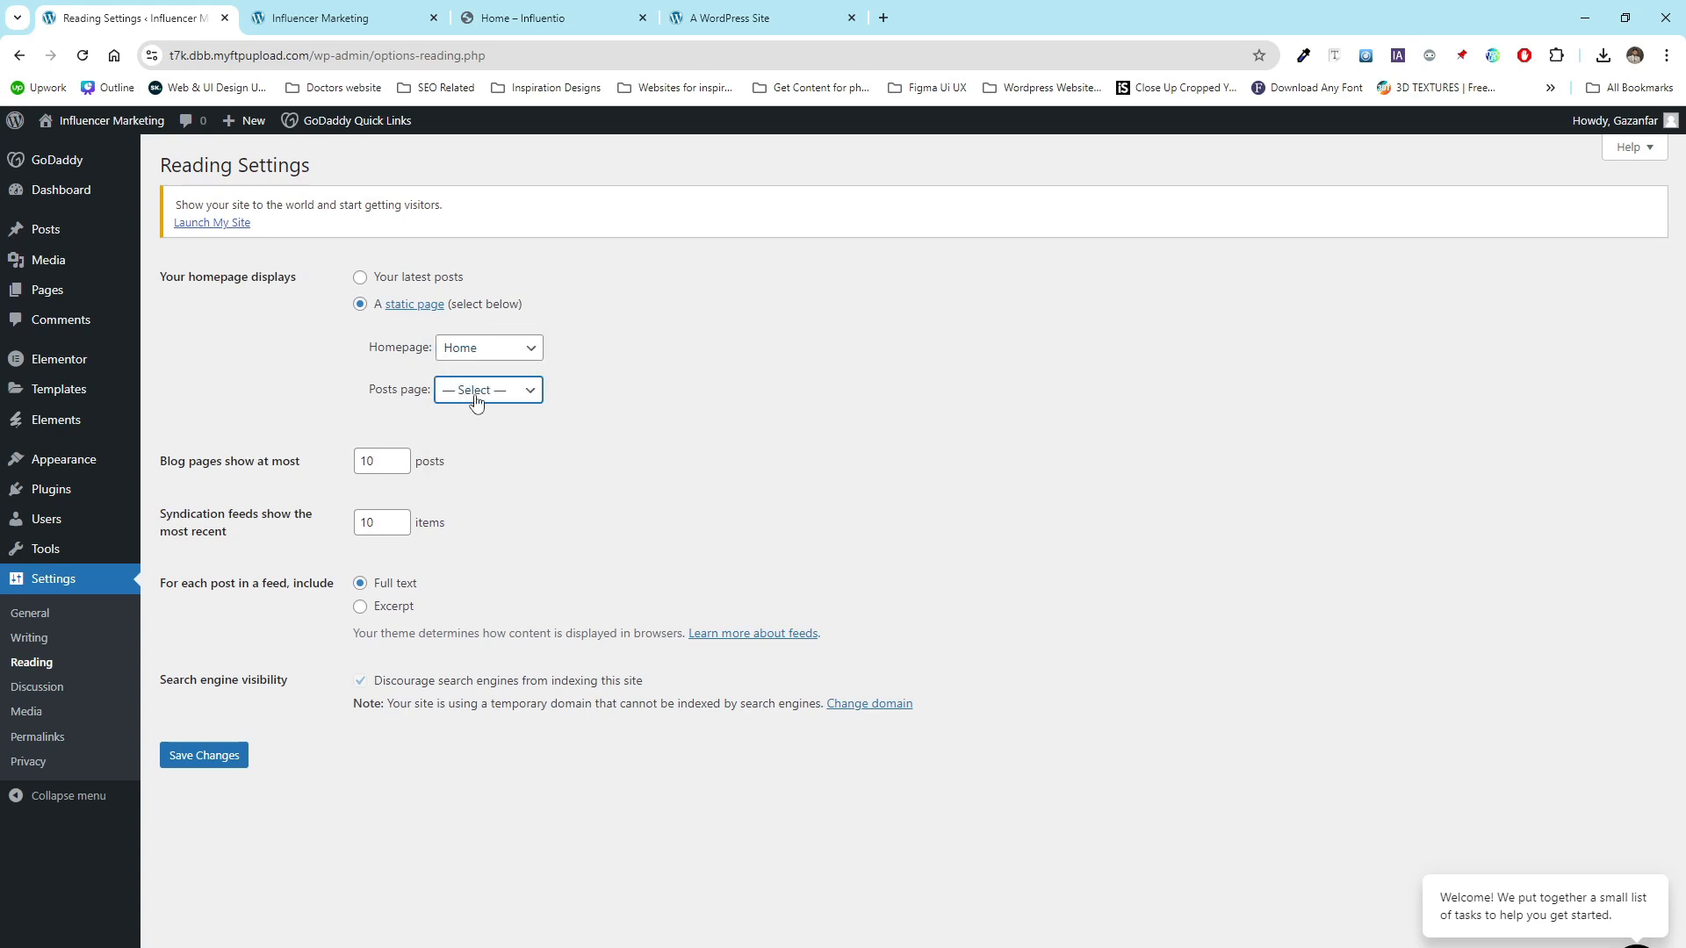
click(202, 758)
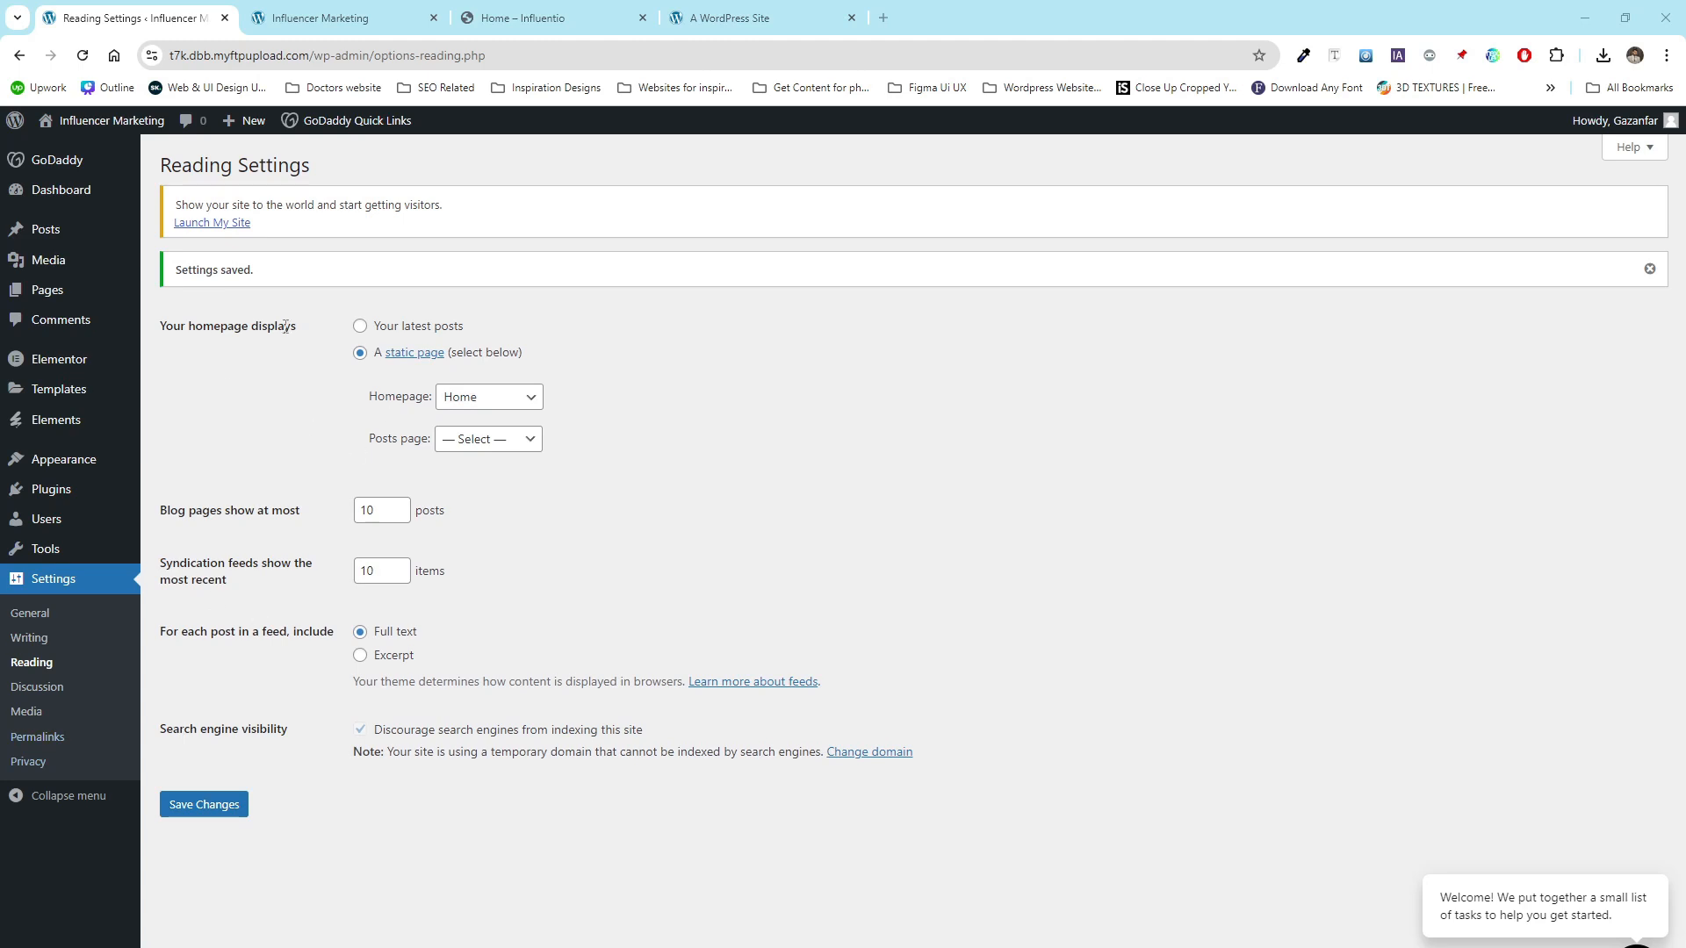
- Check the site's front end in the other tab, then return to the settings
click(338, 17)
drag(332, 45, 169, 53)
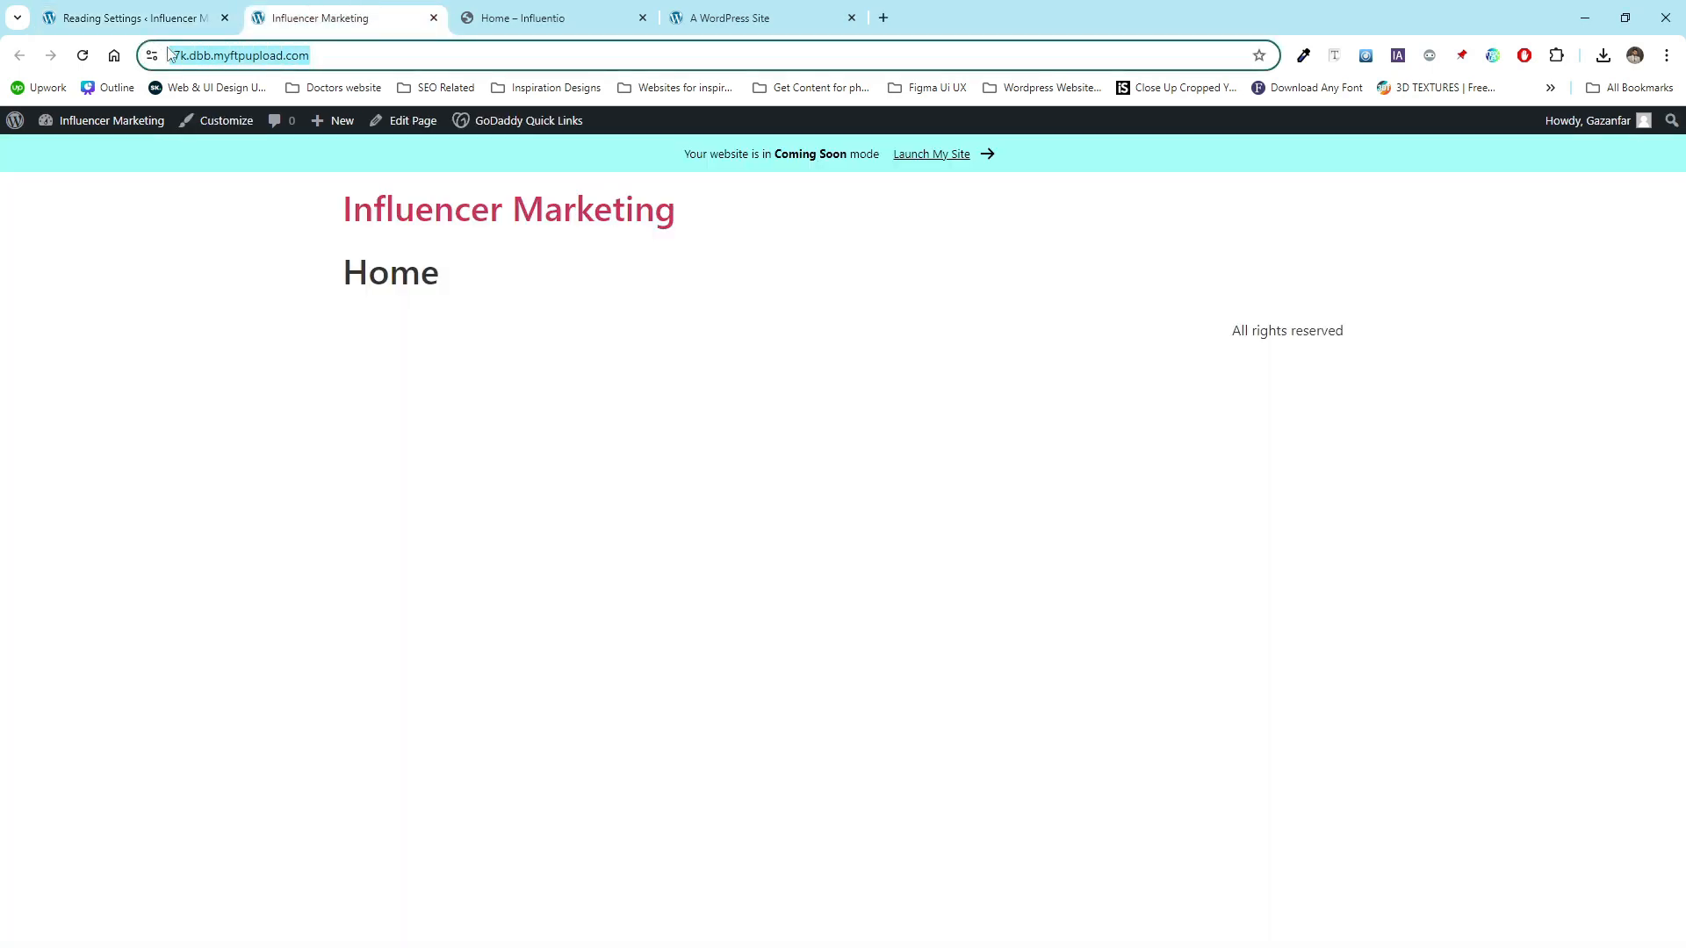
click(102, 7)
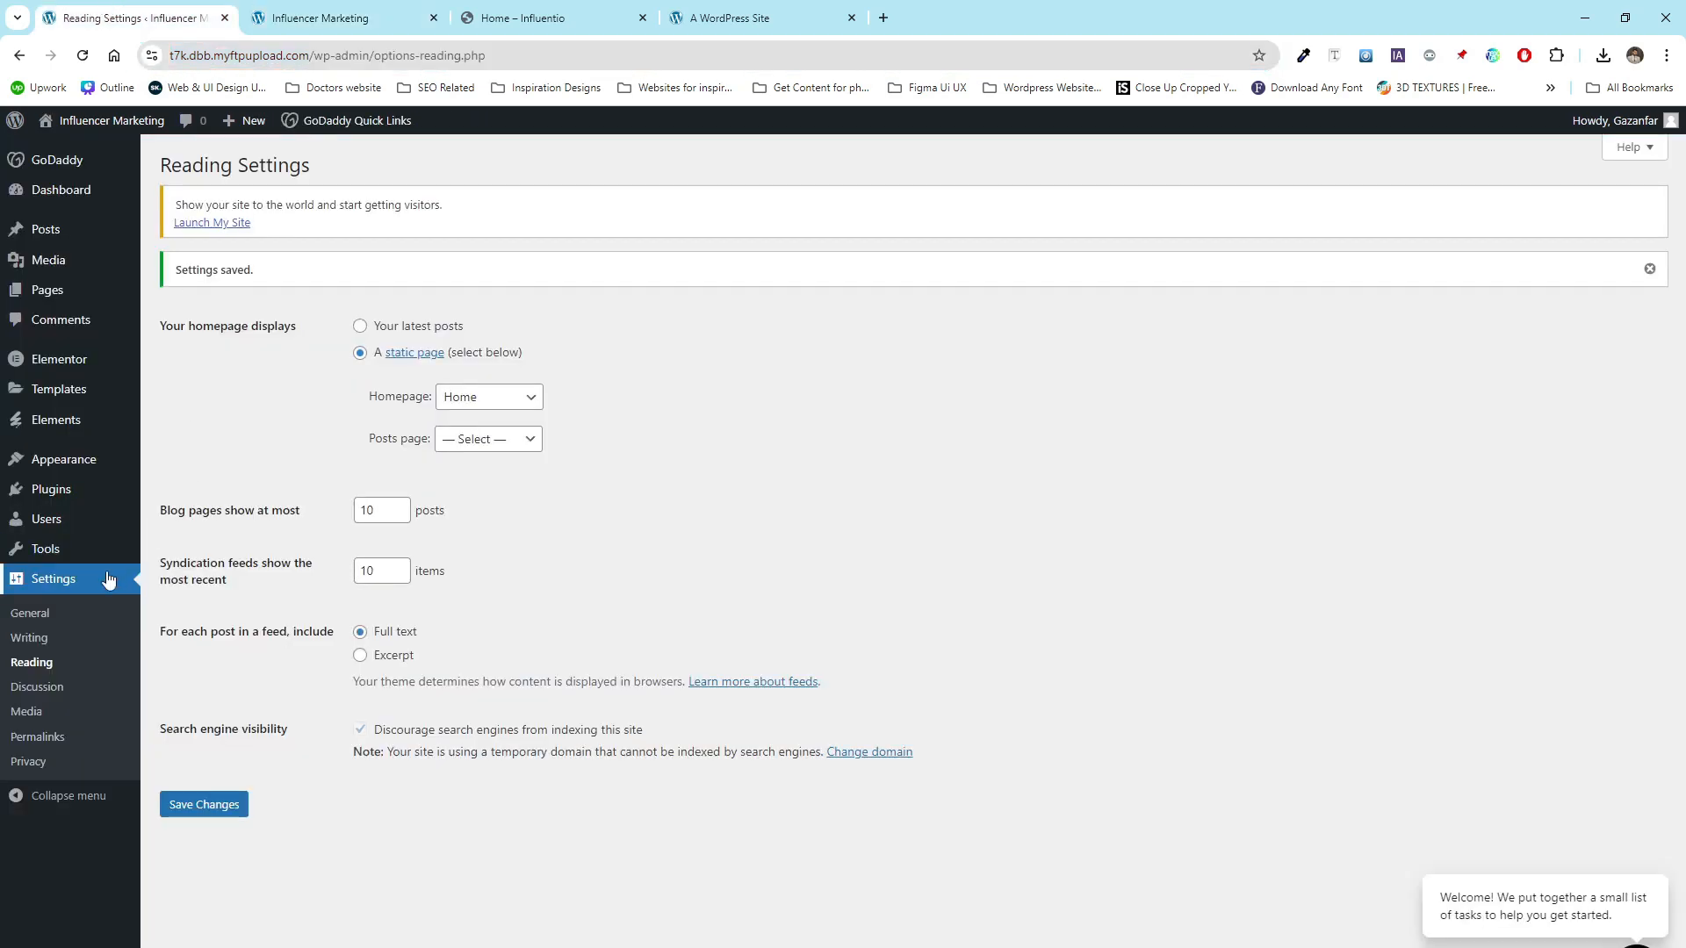
- Clear the thumbnail, medium and large image size values and save the media settings
click(51, 714)
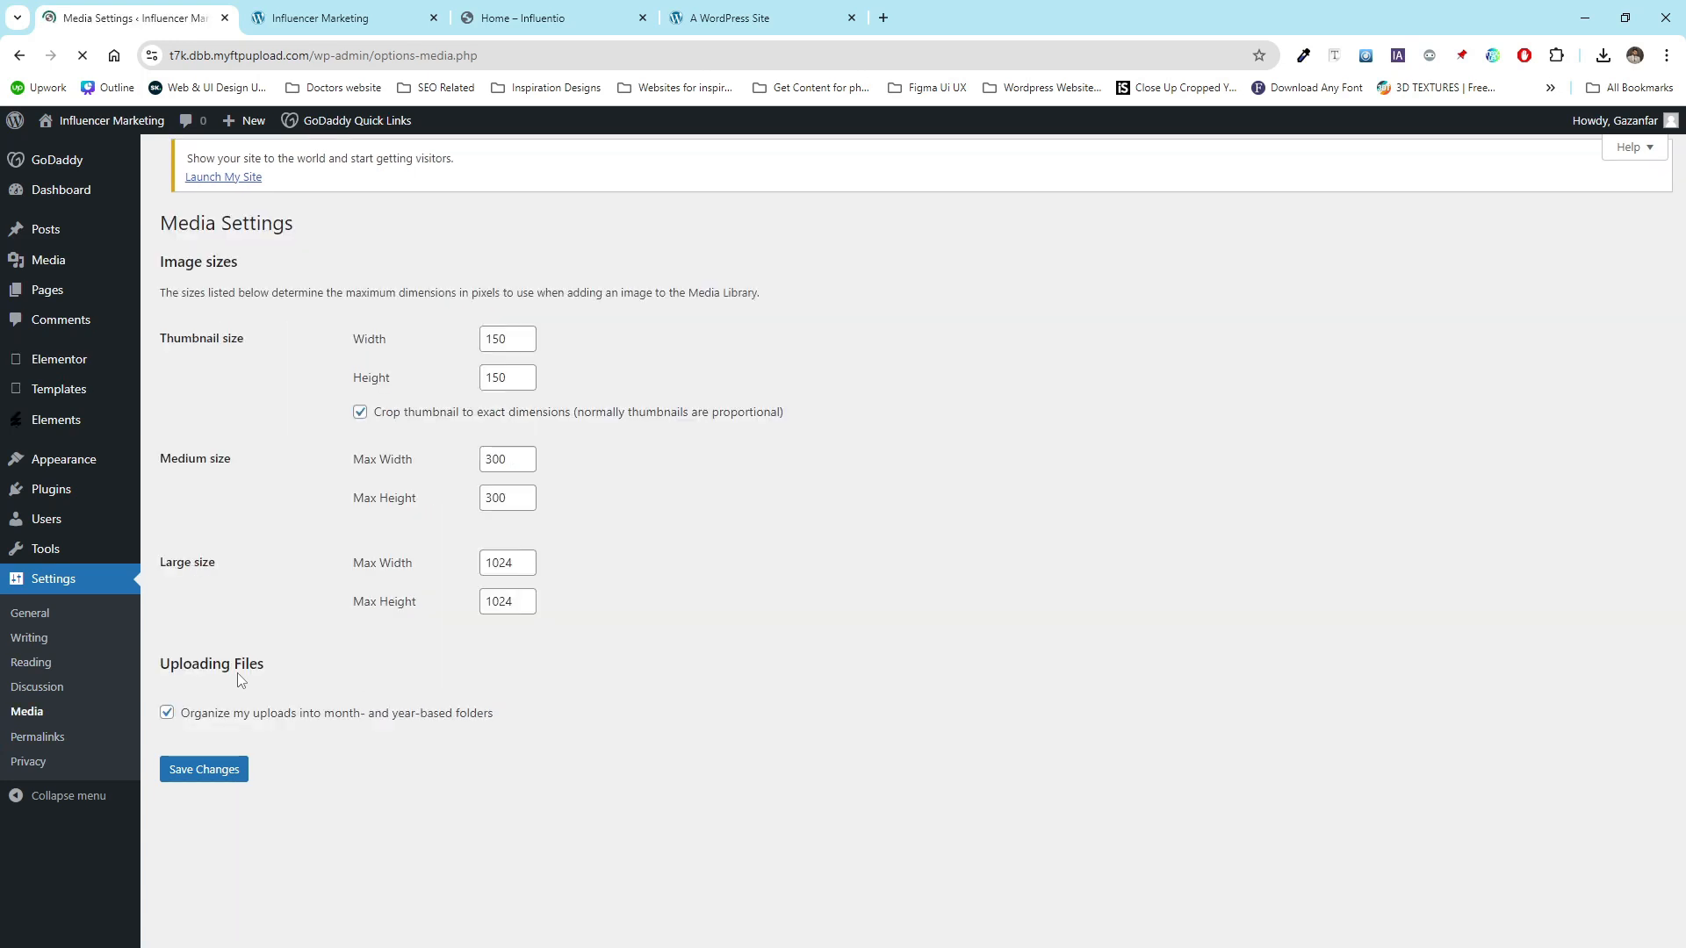
double_click(496, 339)
key(BackSpace)
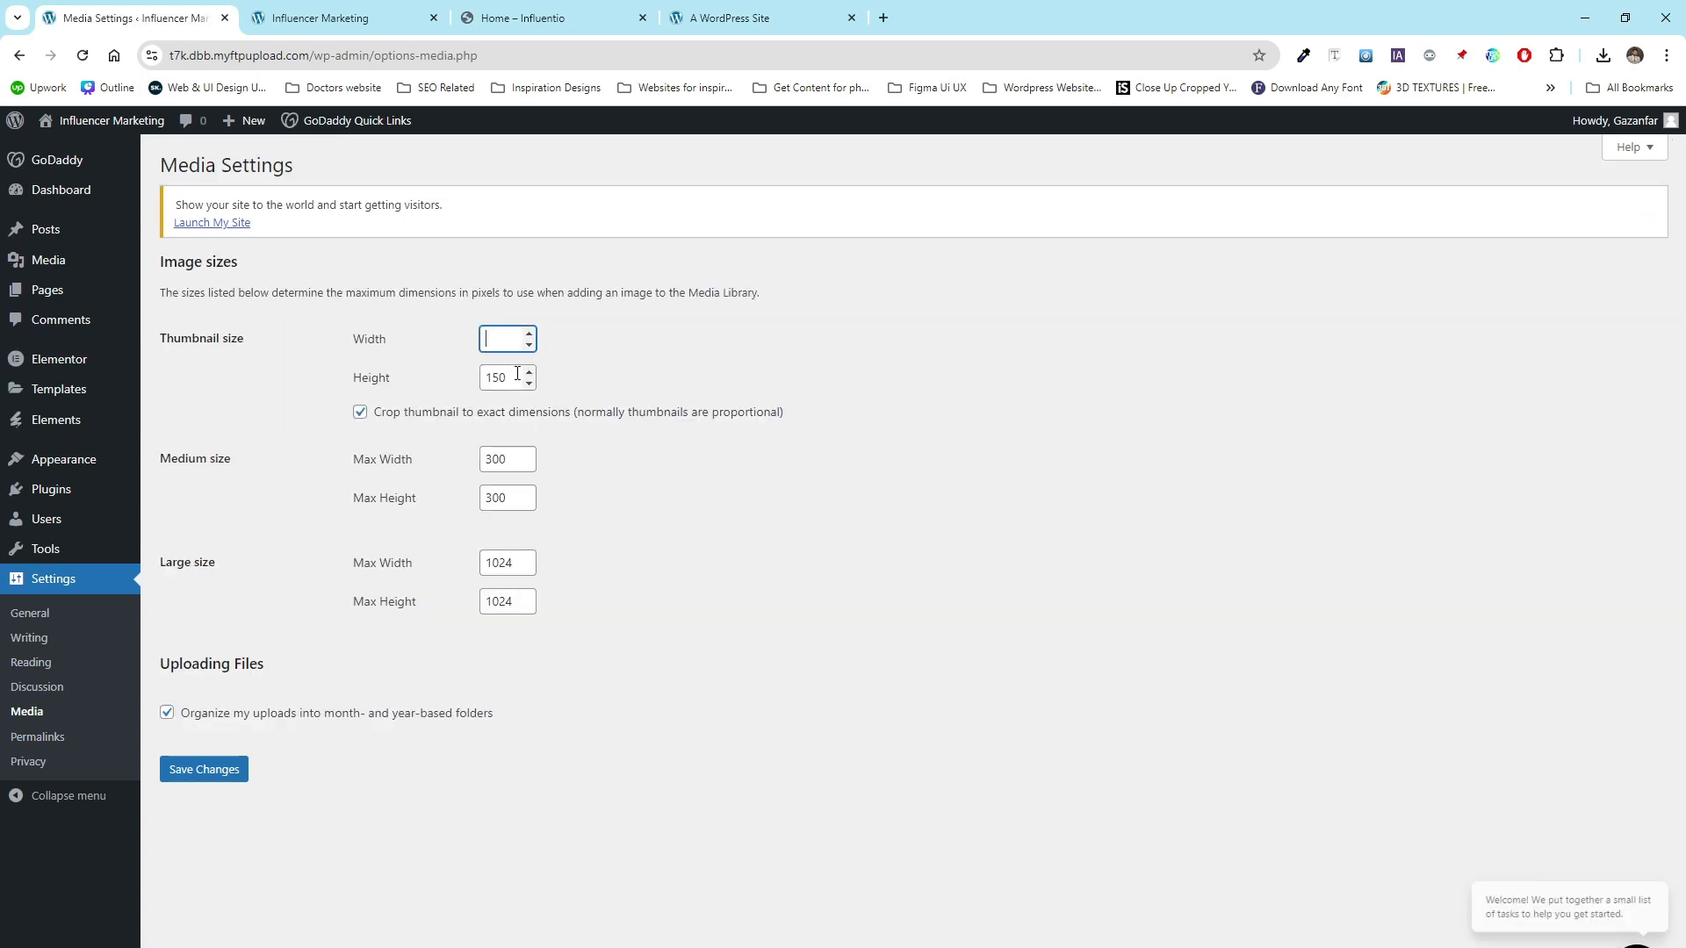
key(Tab)
key(BackSpace)
double_click(496, 459)
key(BackSpace)
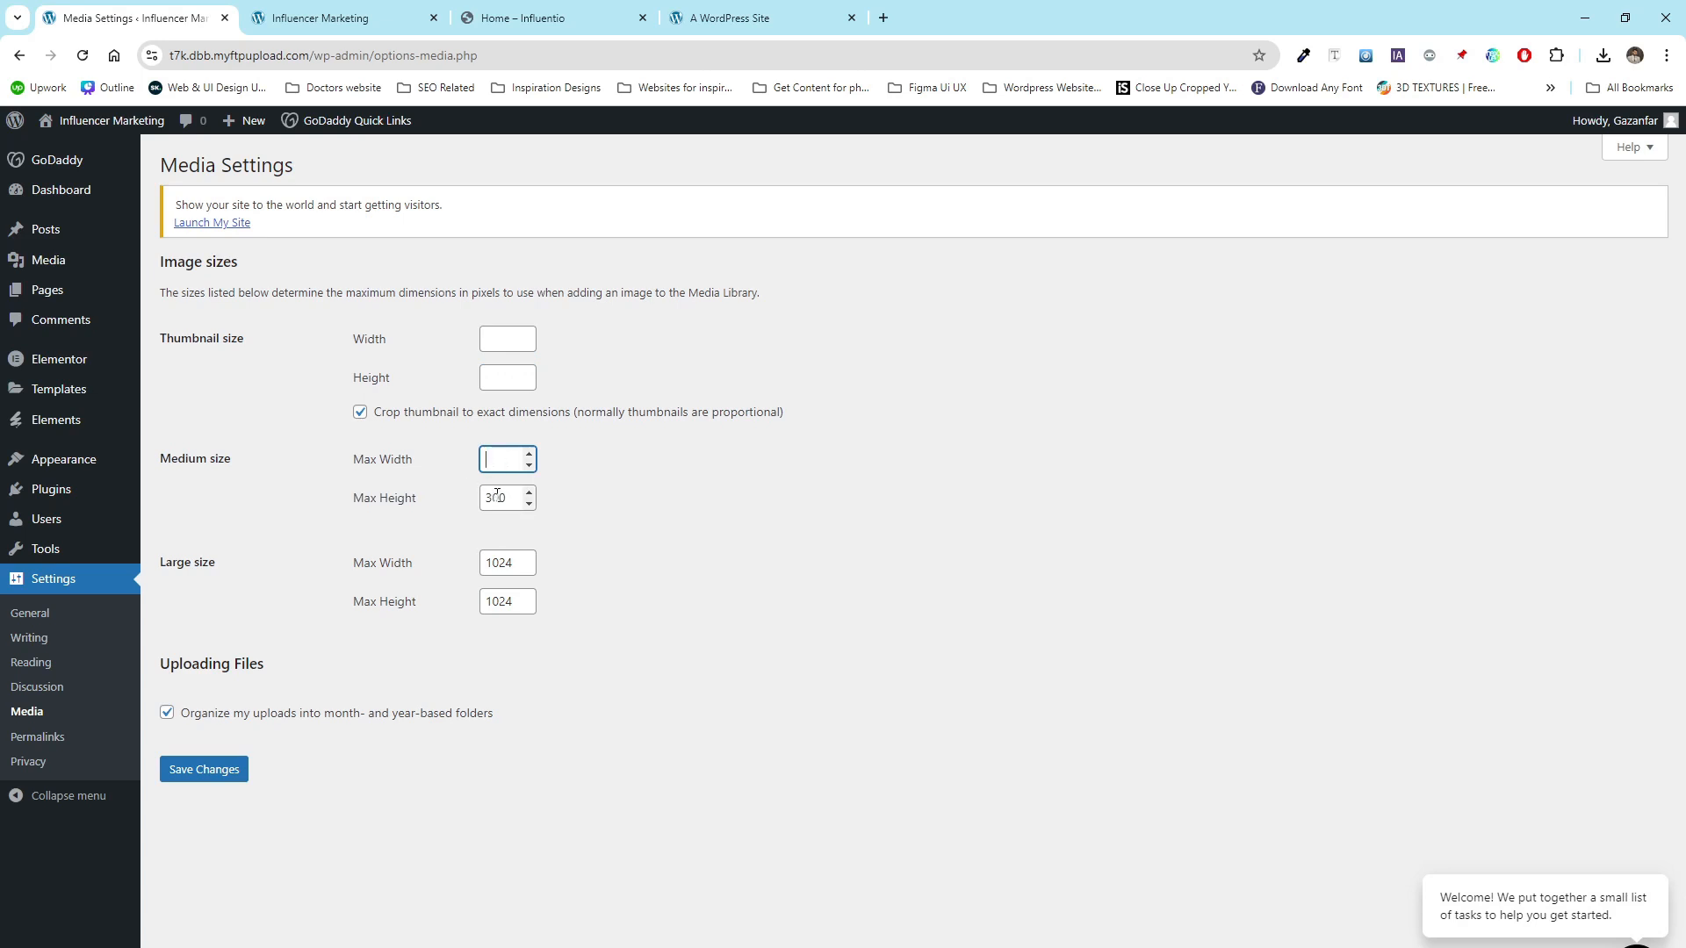
click(501, 494)
double_click(502, 494)
key(BackSpace)
double_click(504, 564)
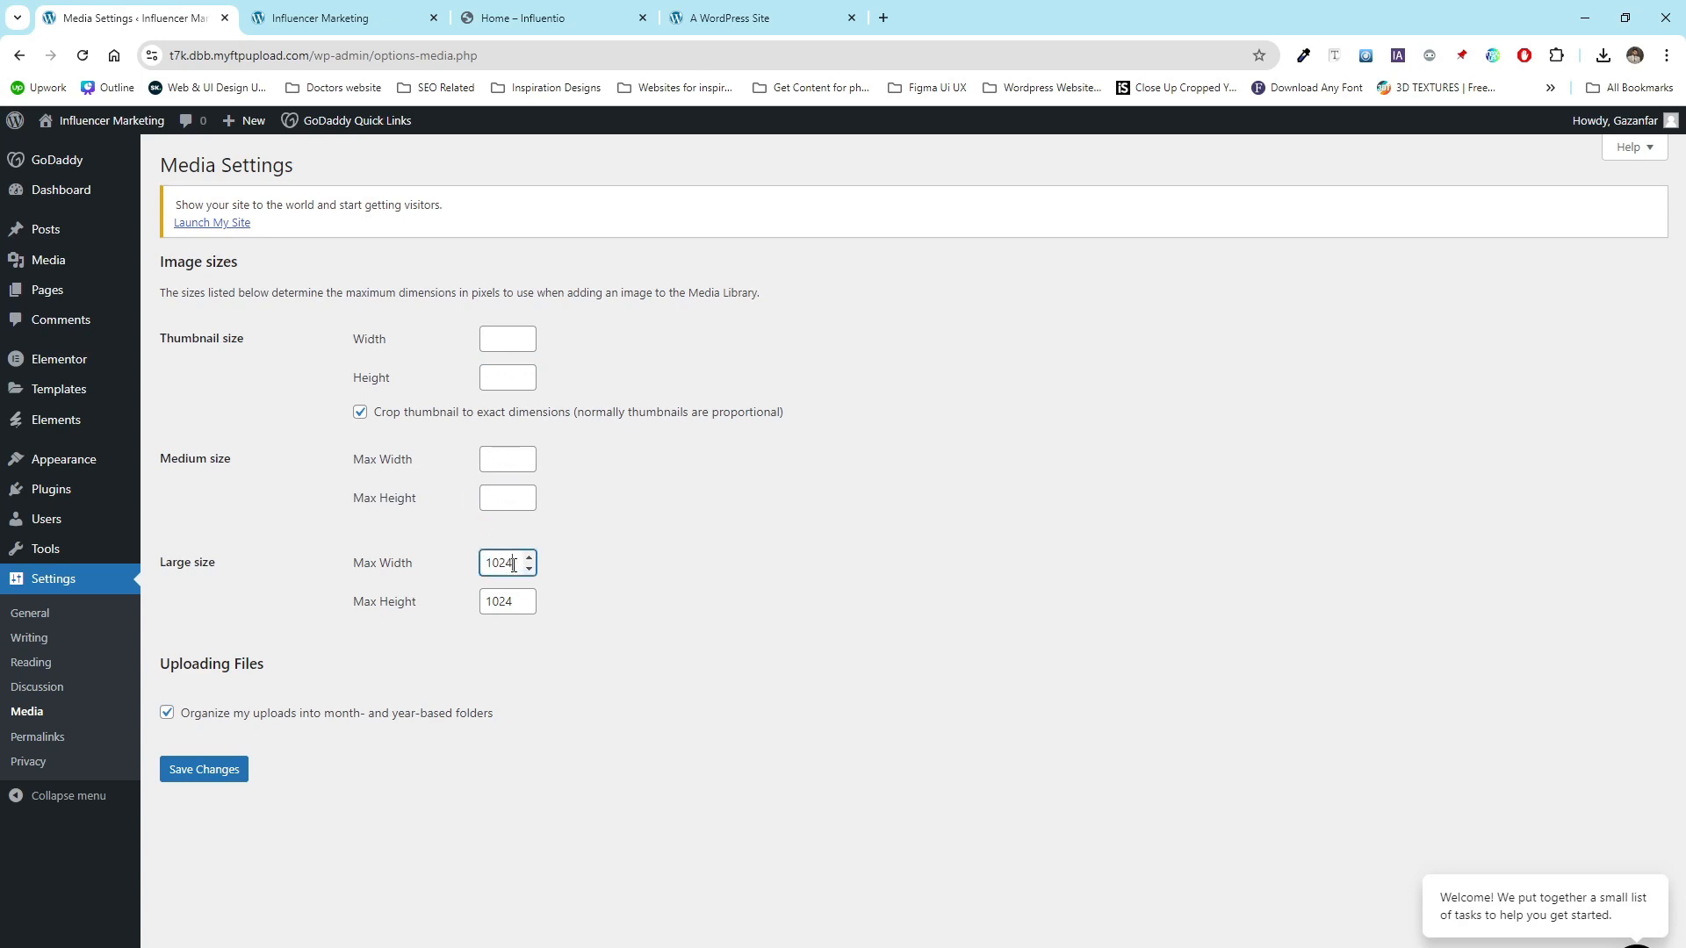
key(BackSpace)
double_click(517, 602)
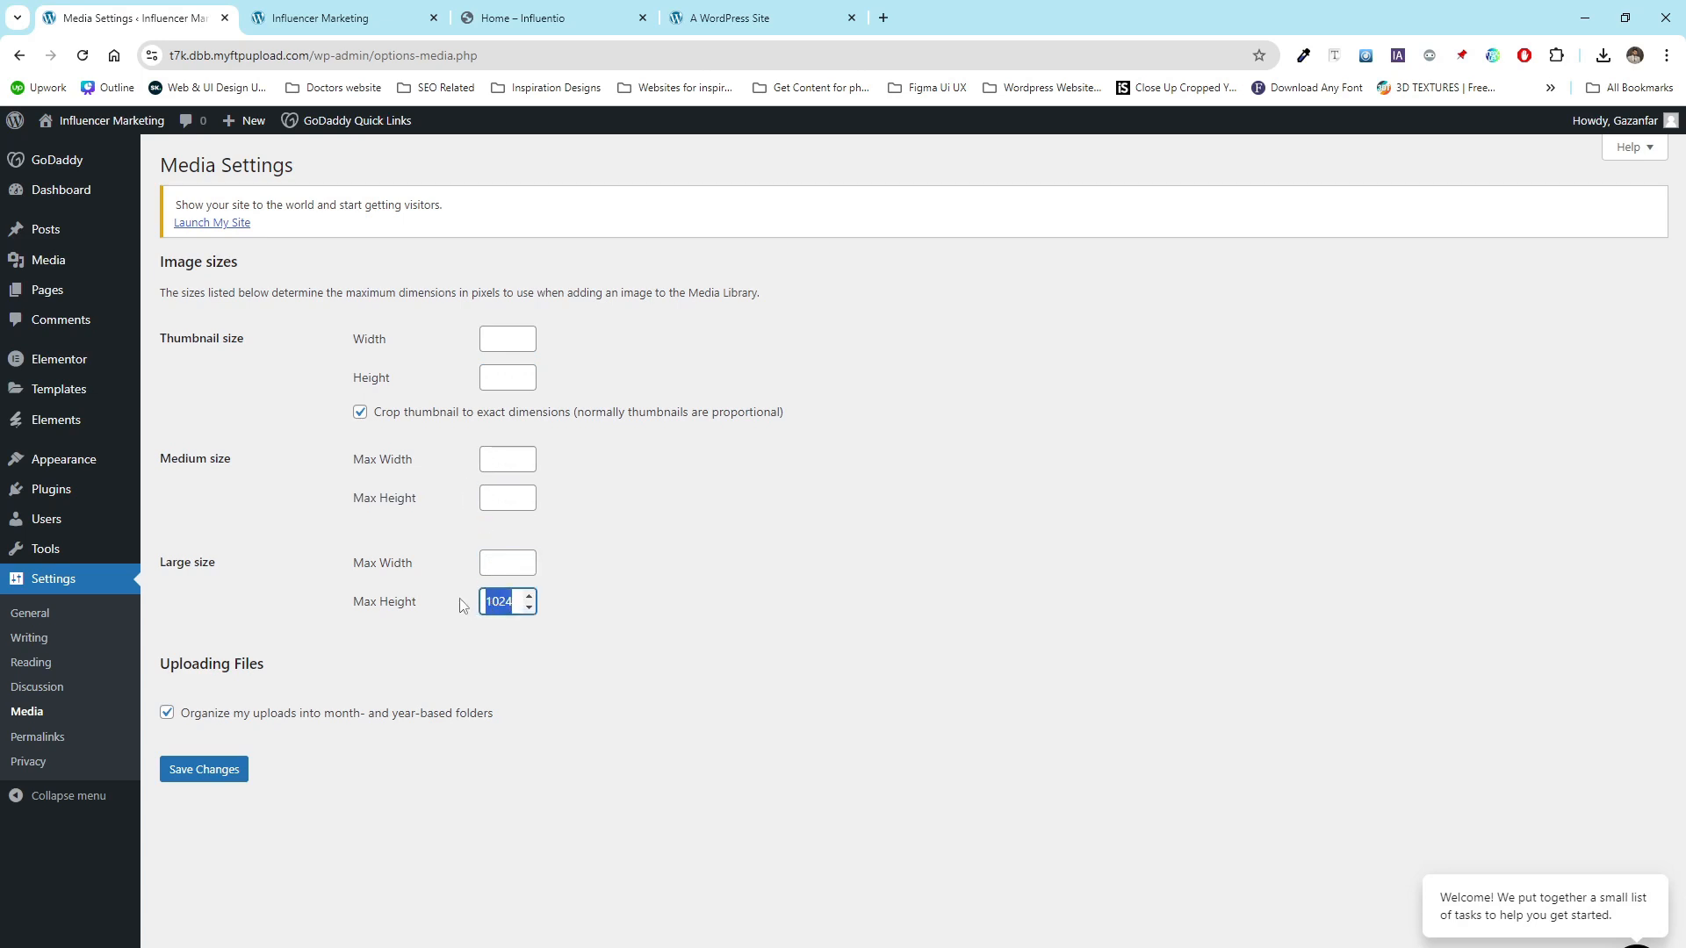
key(BackSpace)
click(212, 780)
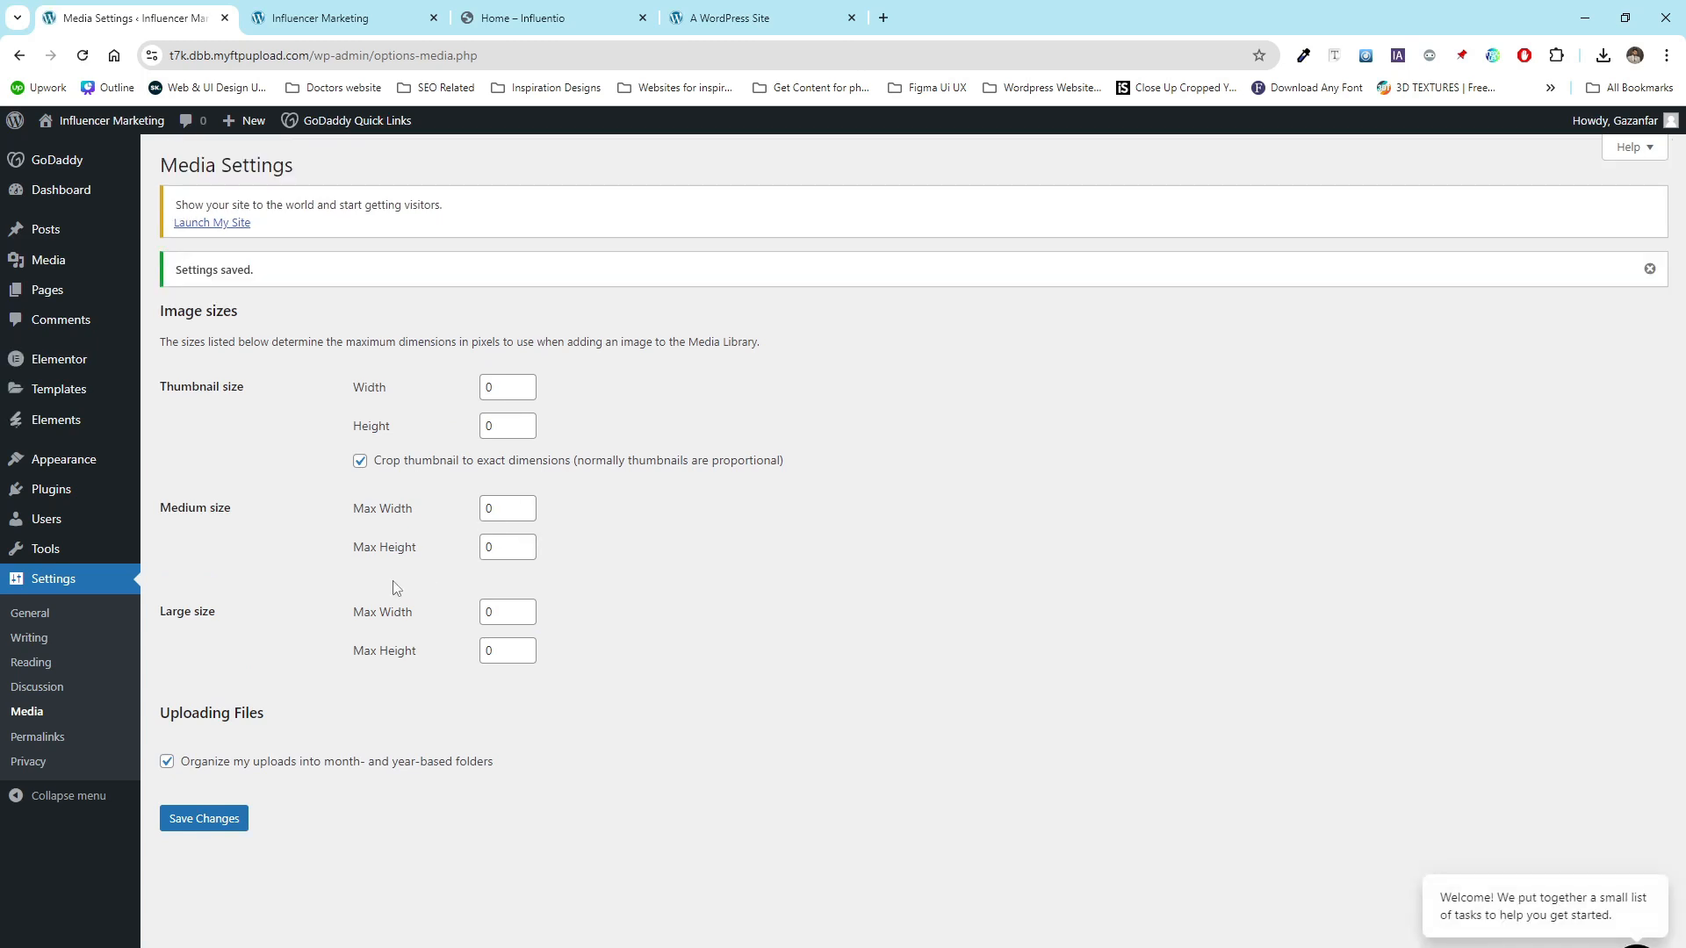
- Save the permalink settings with the Post name structure
click(41, 744)
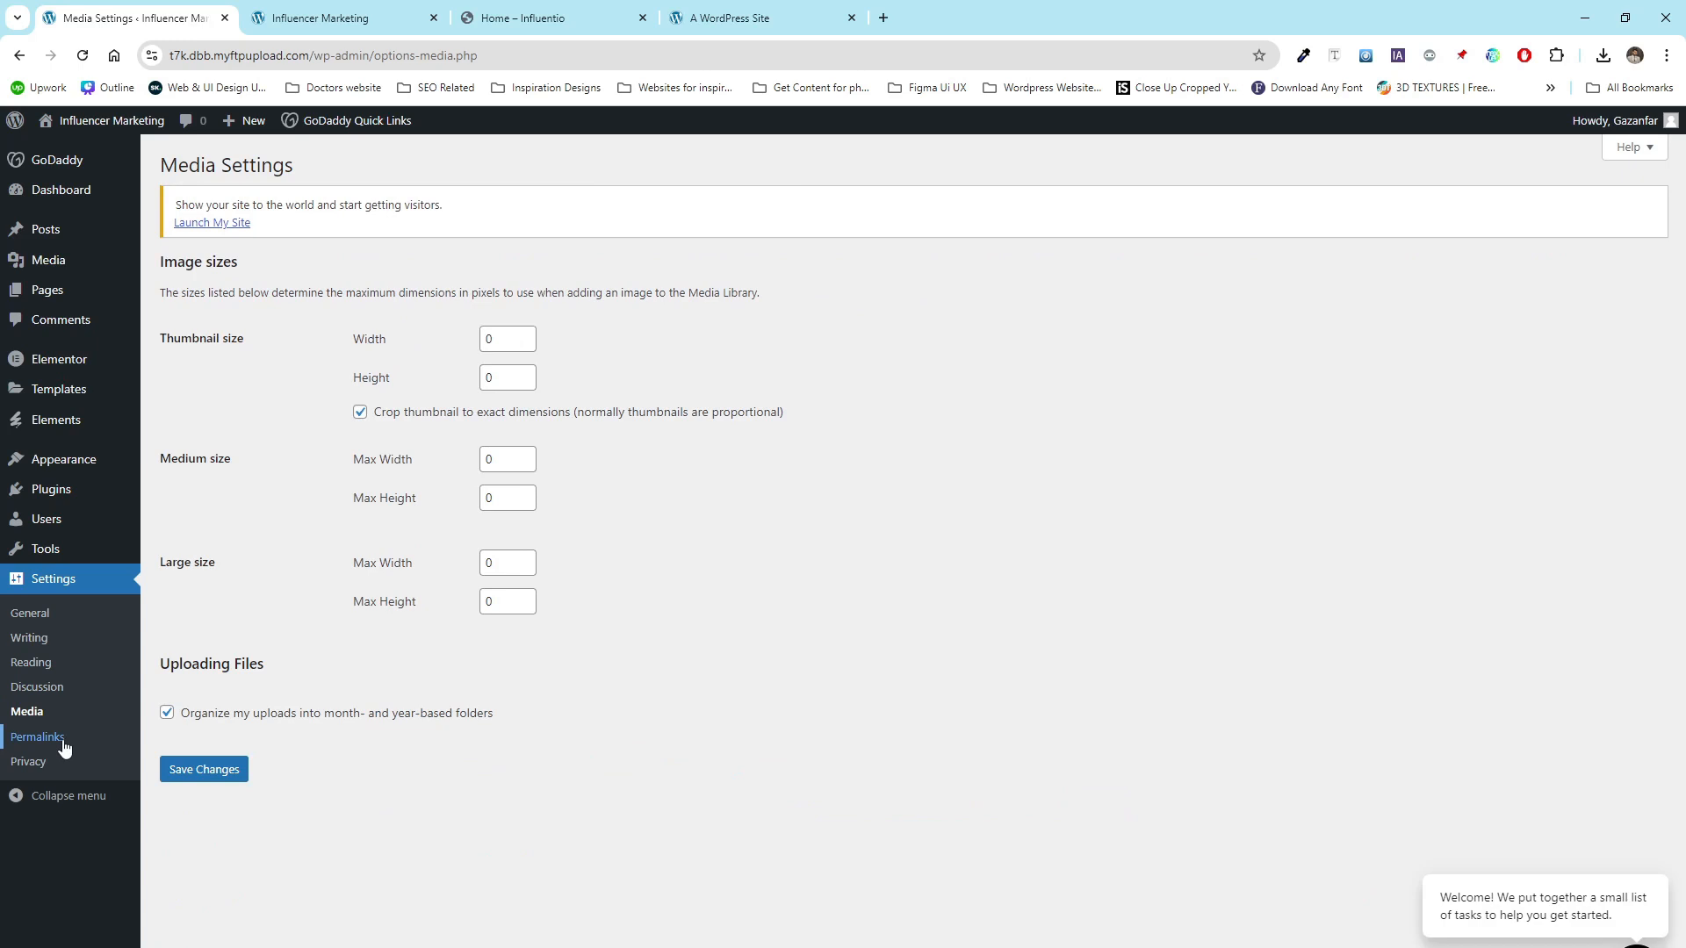
click(63, 747)
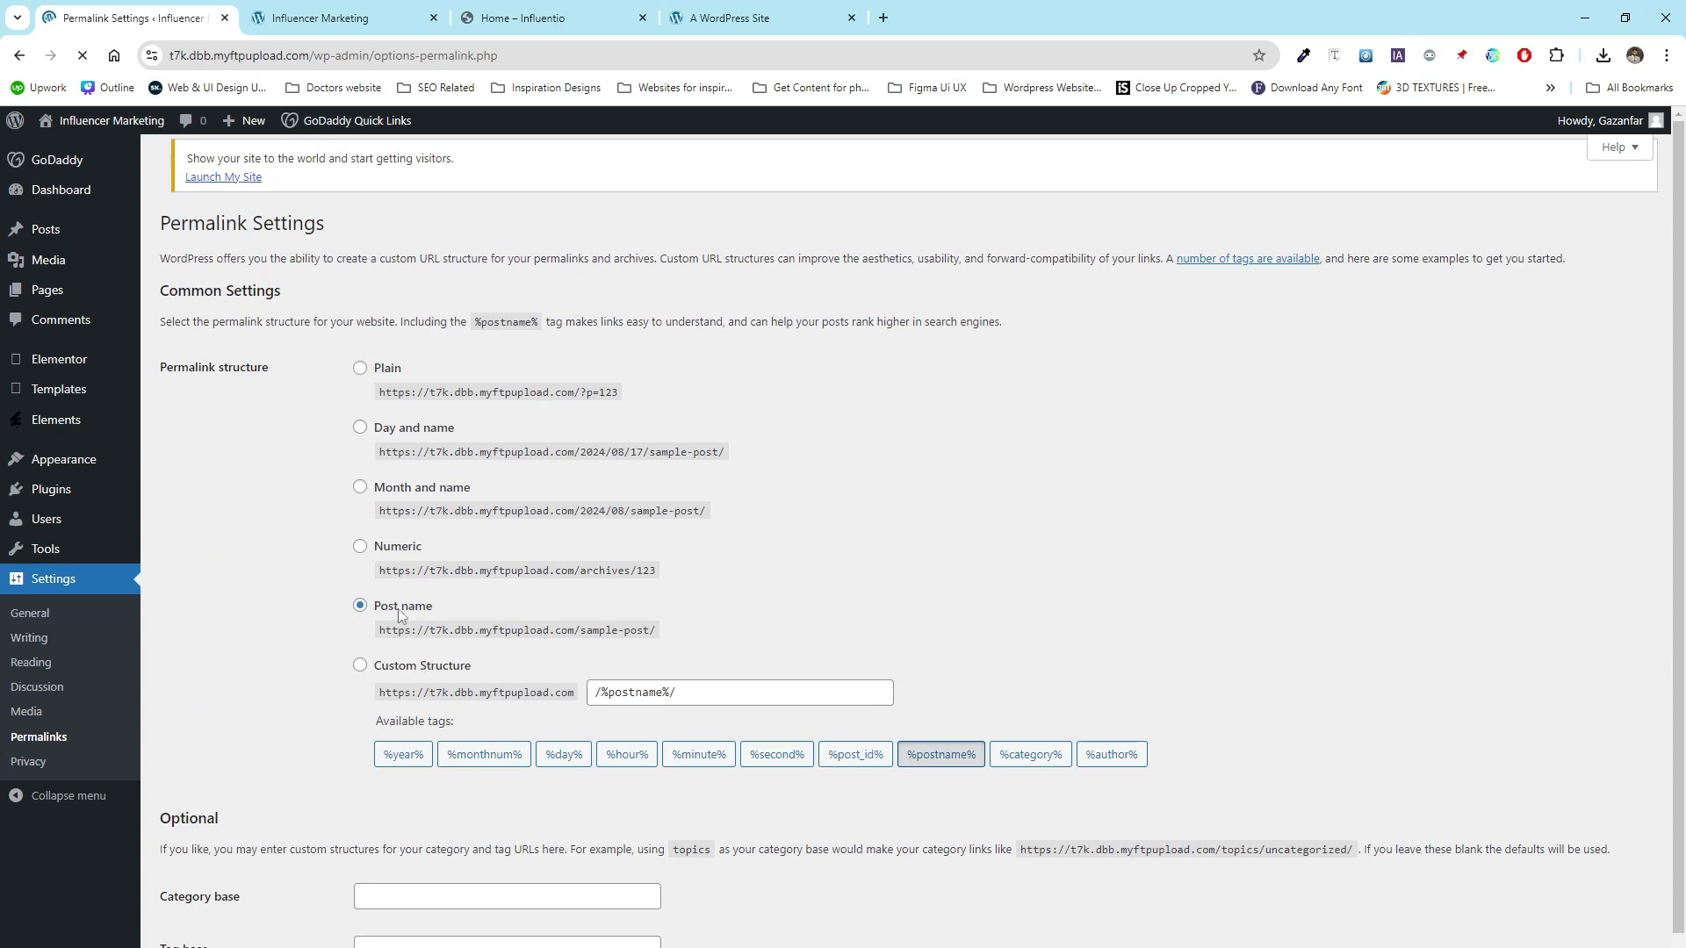
scroll(207, 932, down, 1)
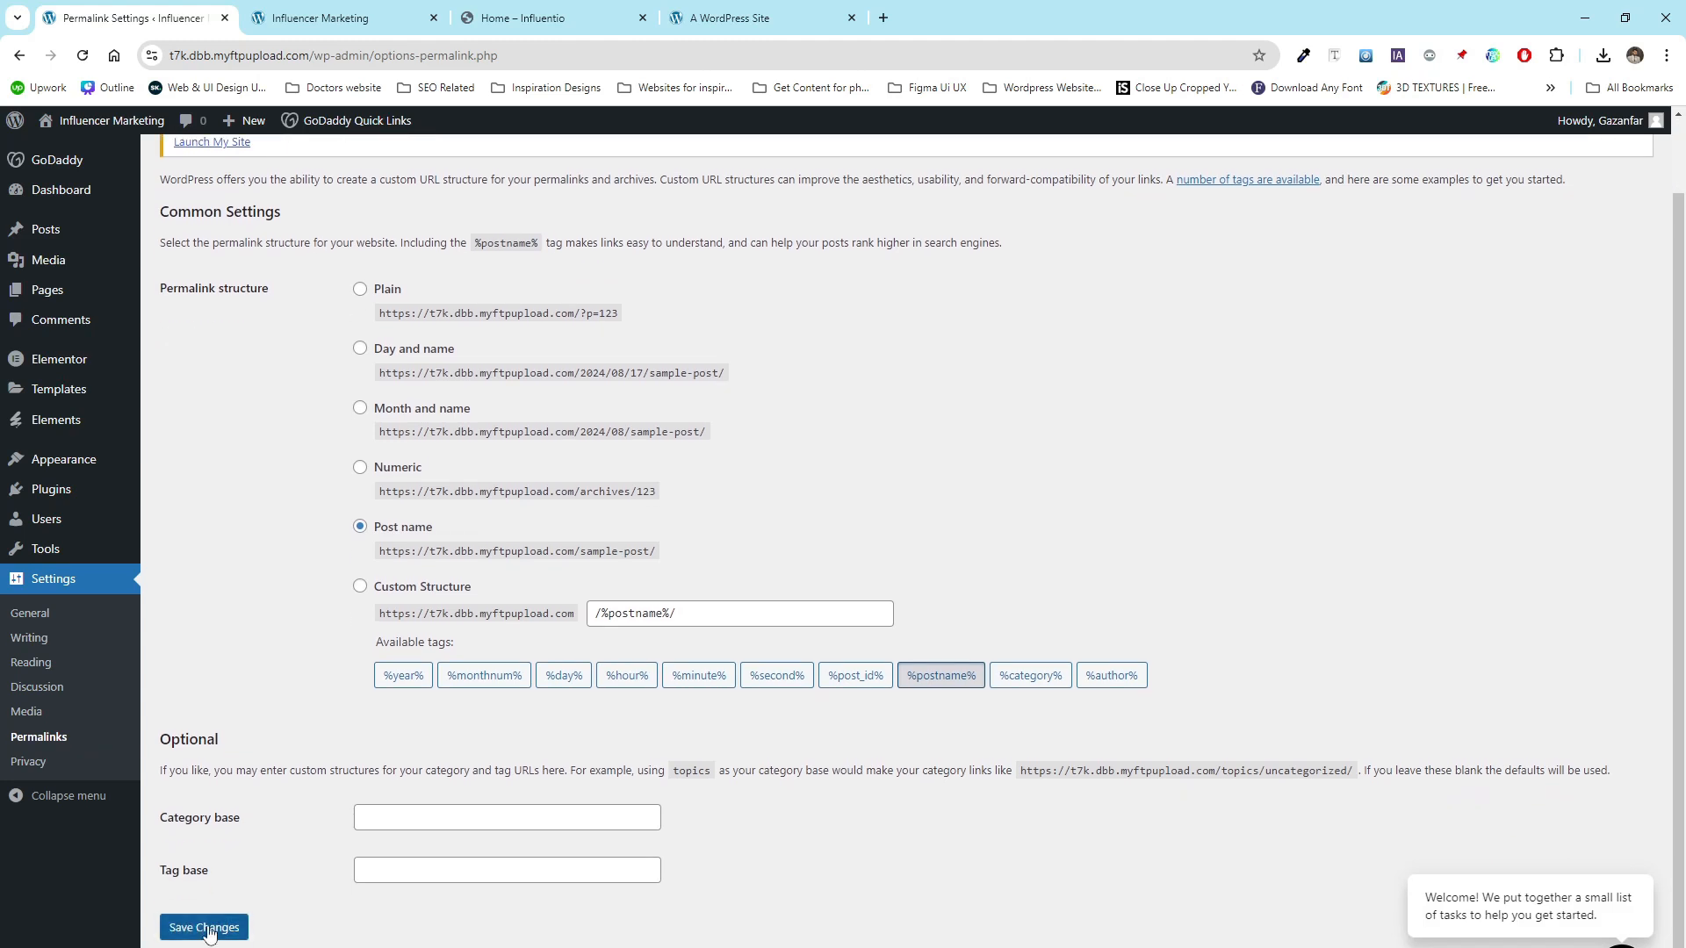
click(208, 933)
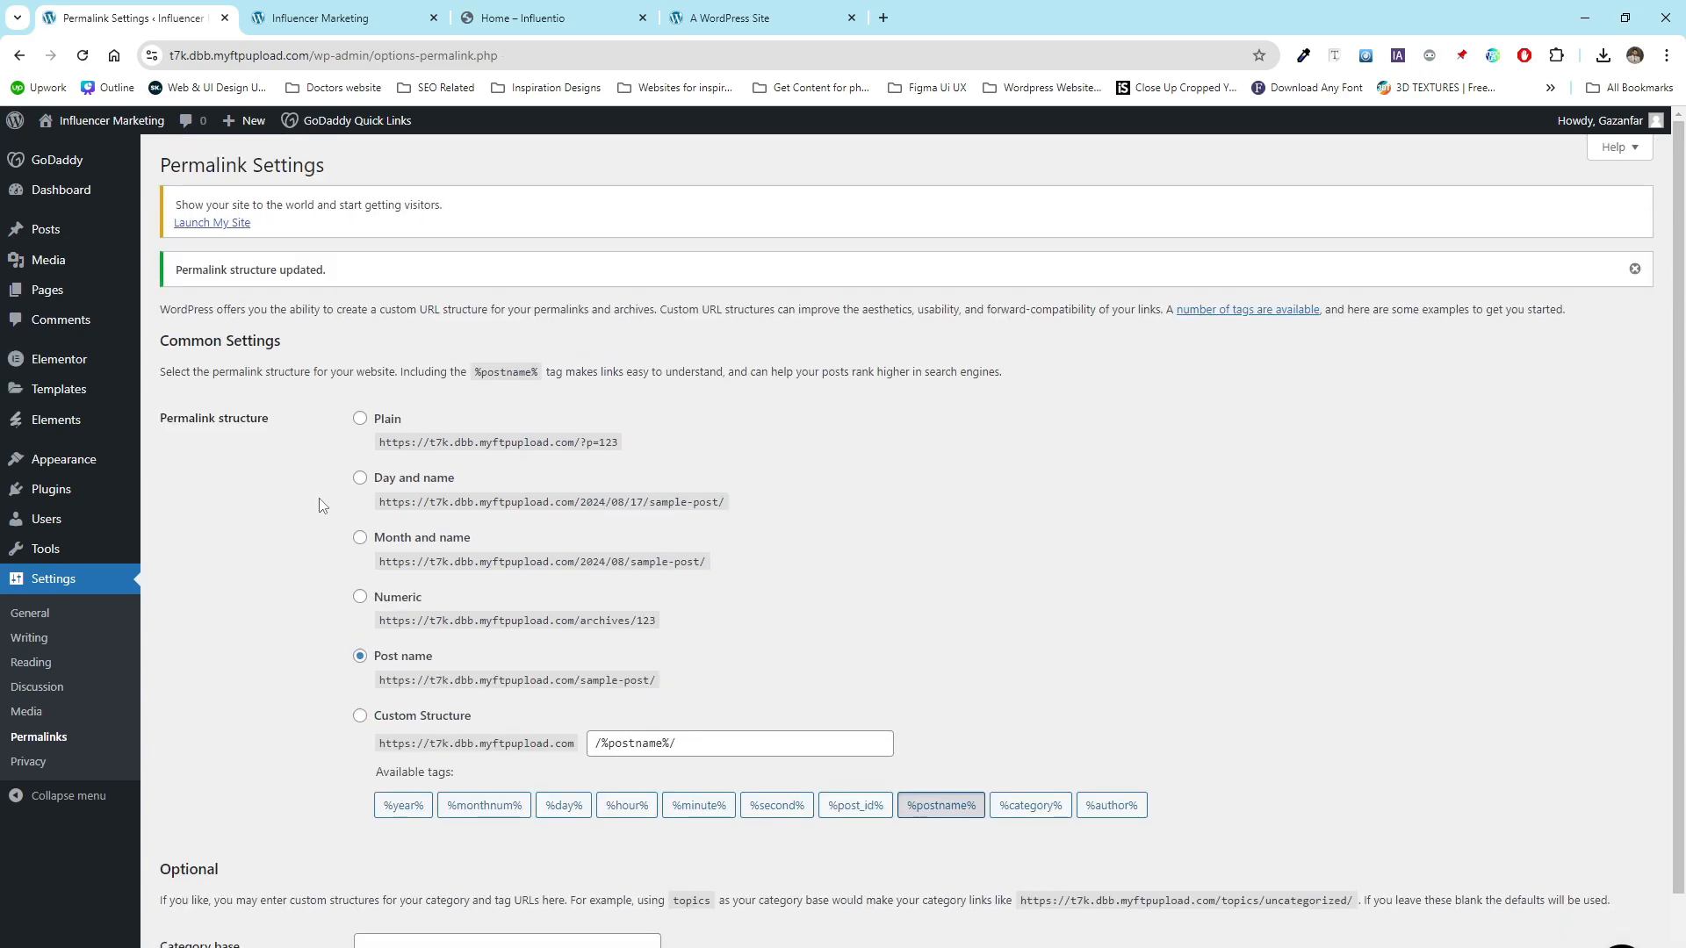
- Reload the site's front end in the other tab, then return to the admin settings
key(ctrl+Tab)
key(F5)
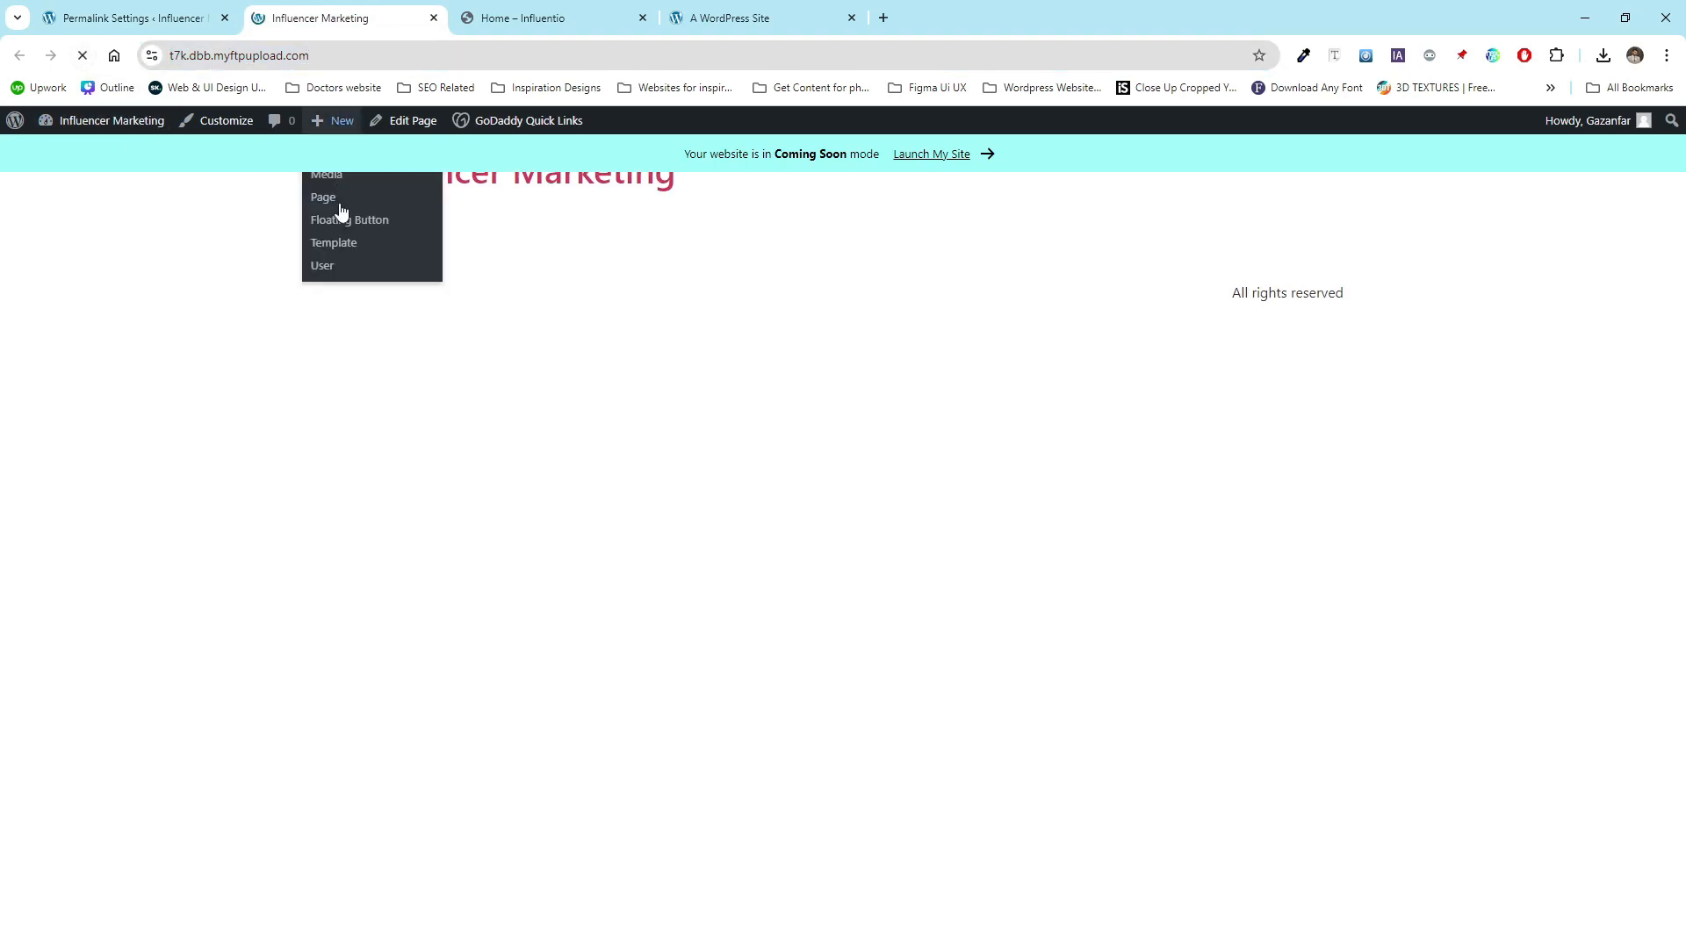
drag(481, 247, 335, 262)
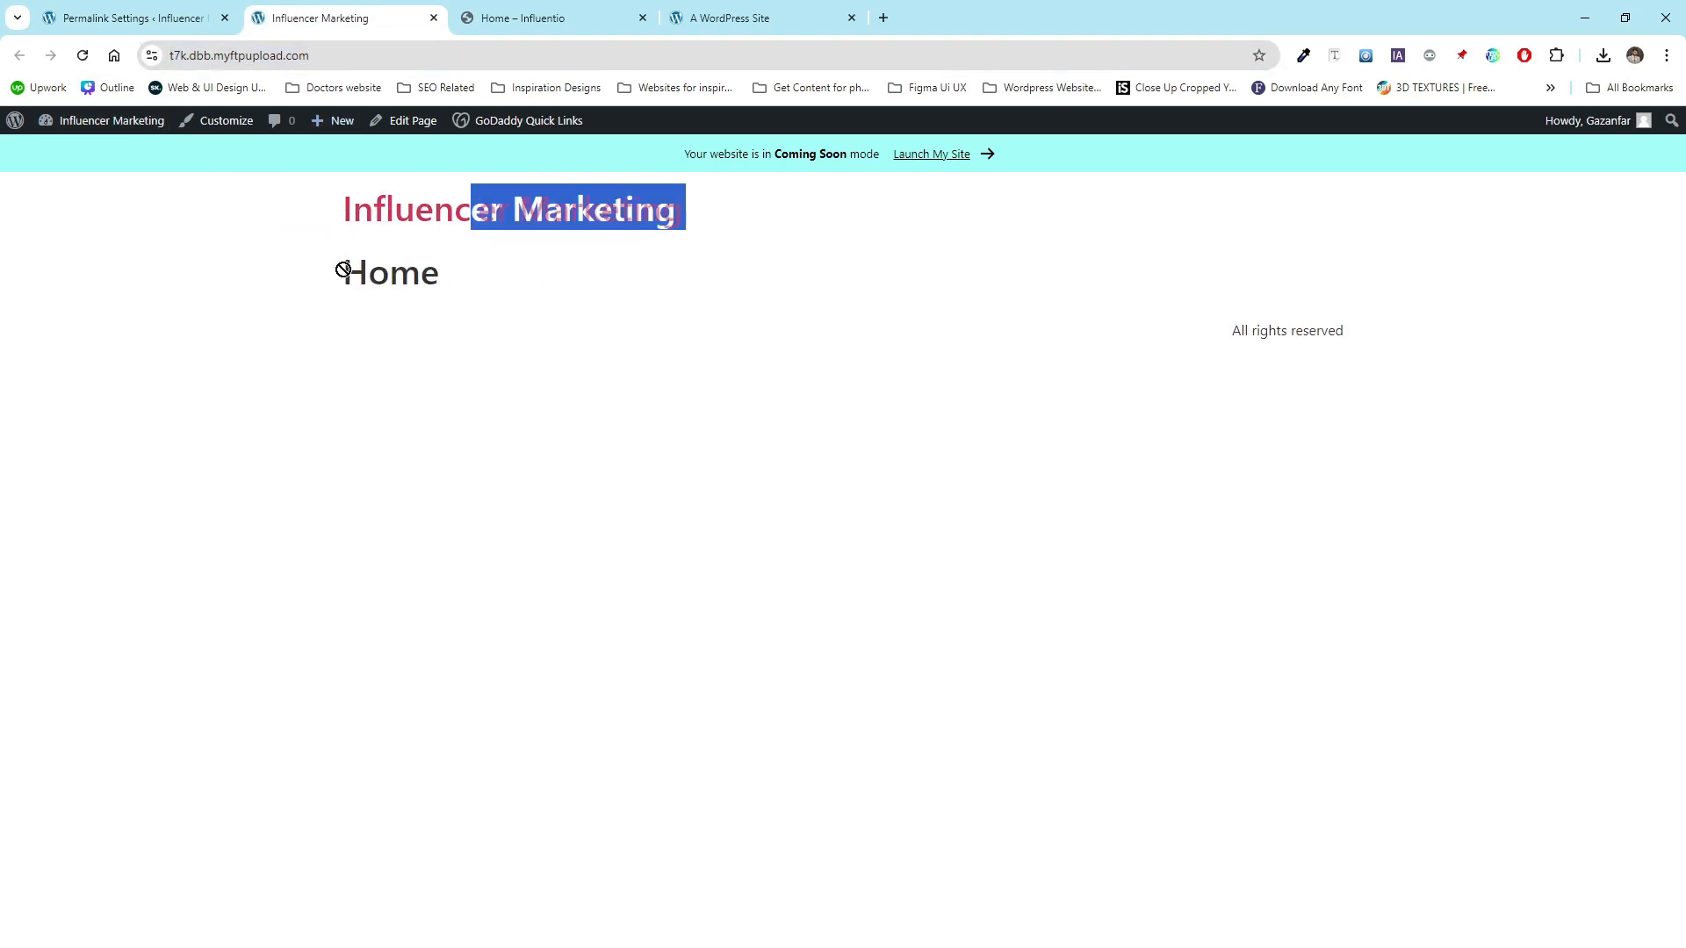
click(451, 292)
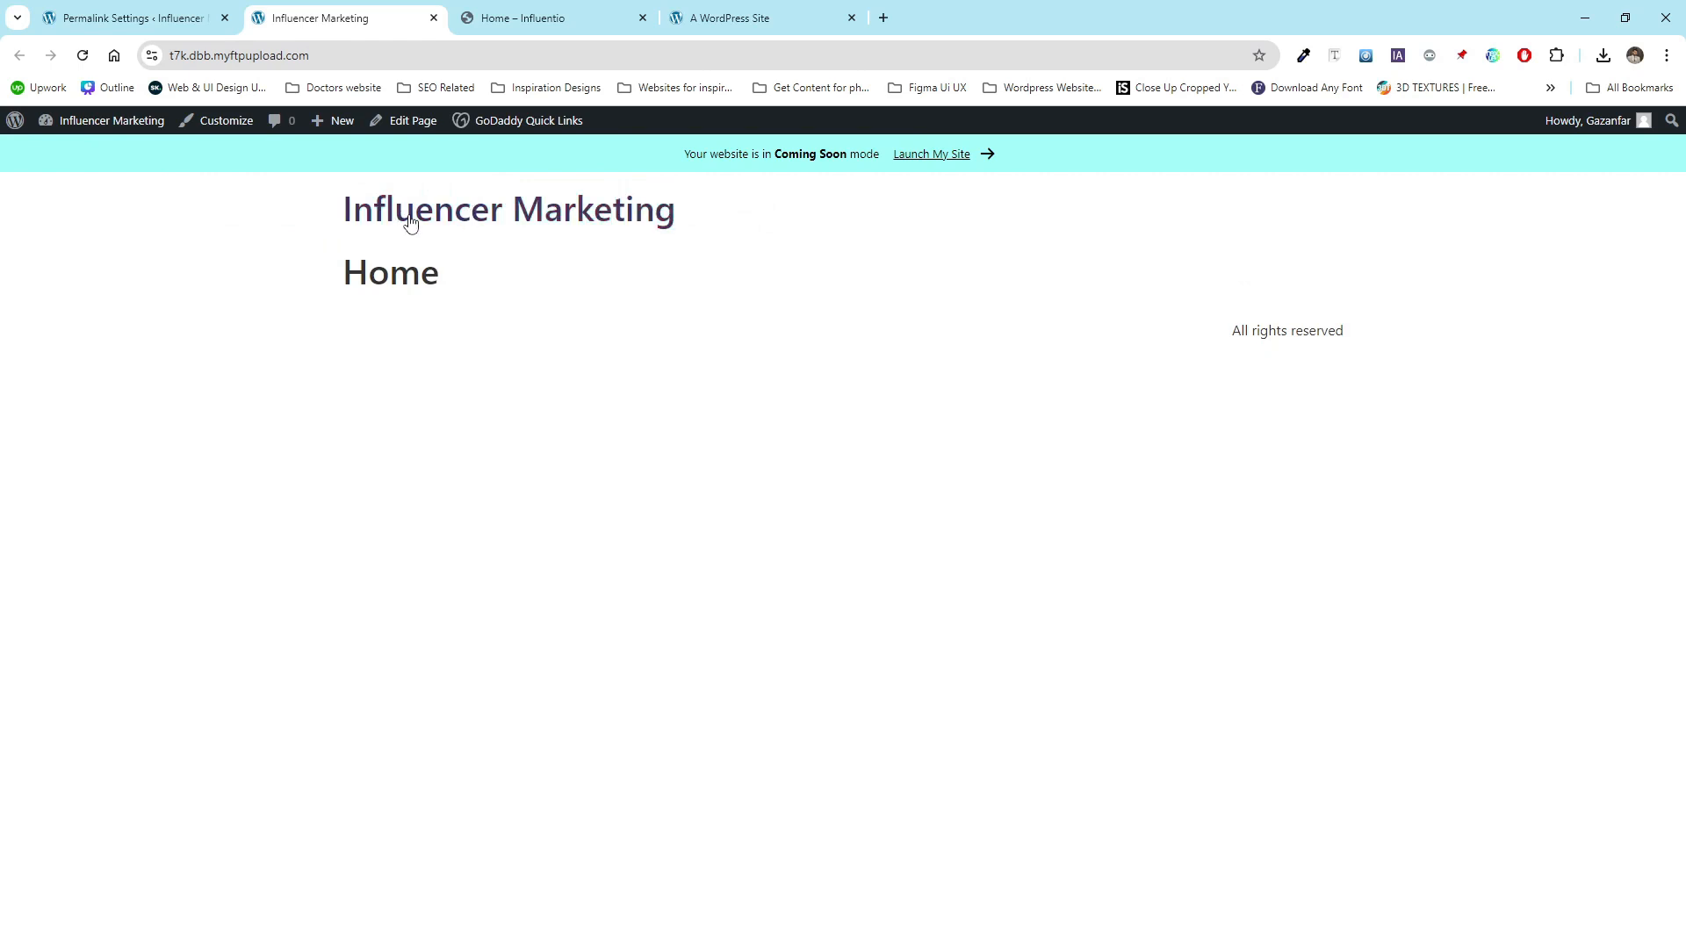
click(145, 12)
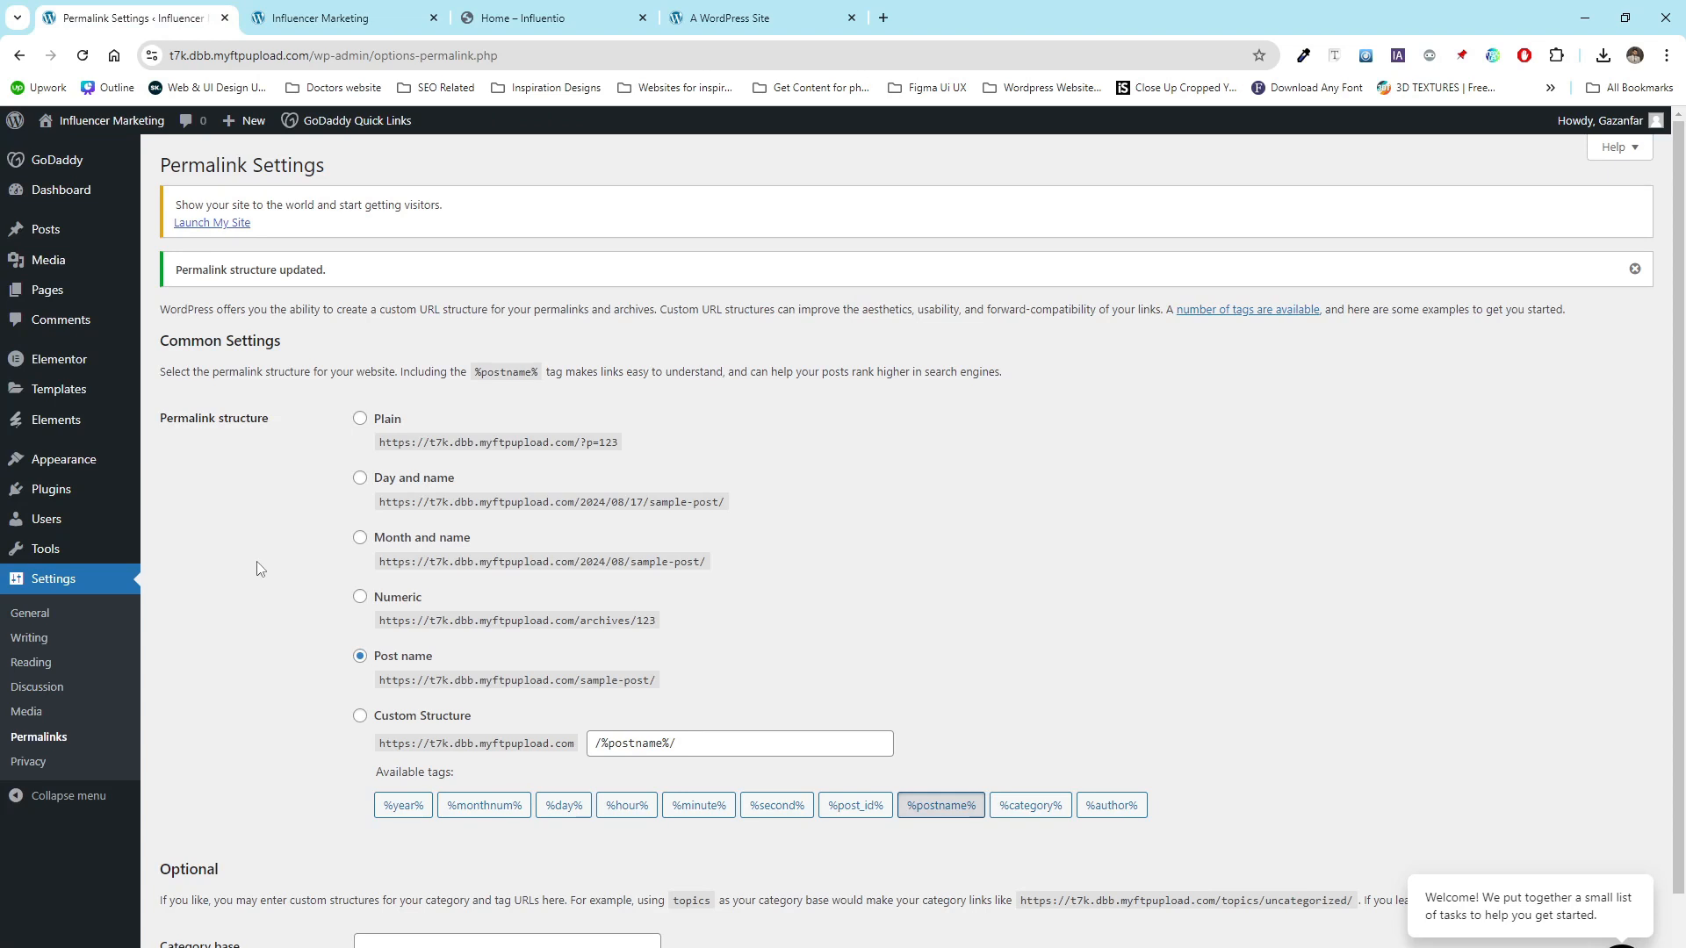
- Upload the Influentio template kit ZIP file to Envato Elements' installed kits
click(518, 10)
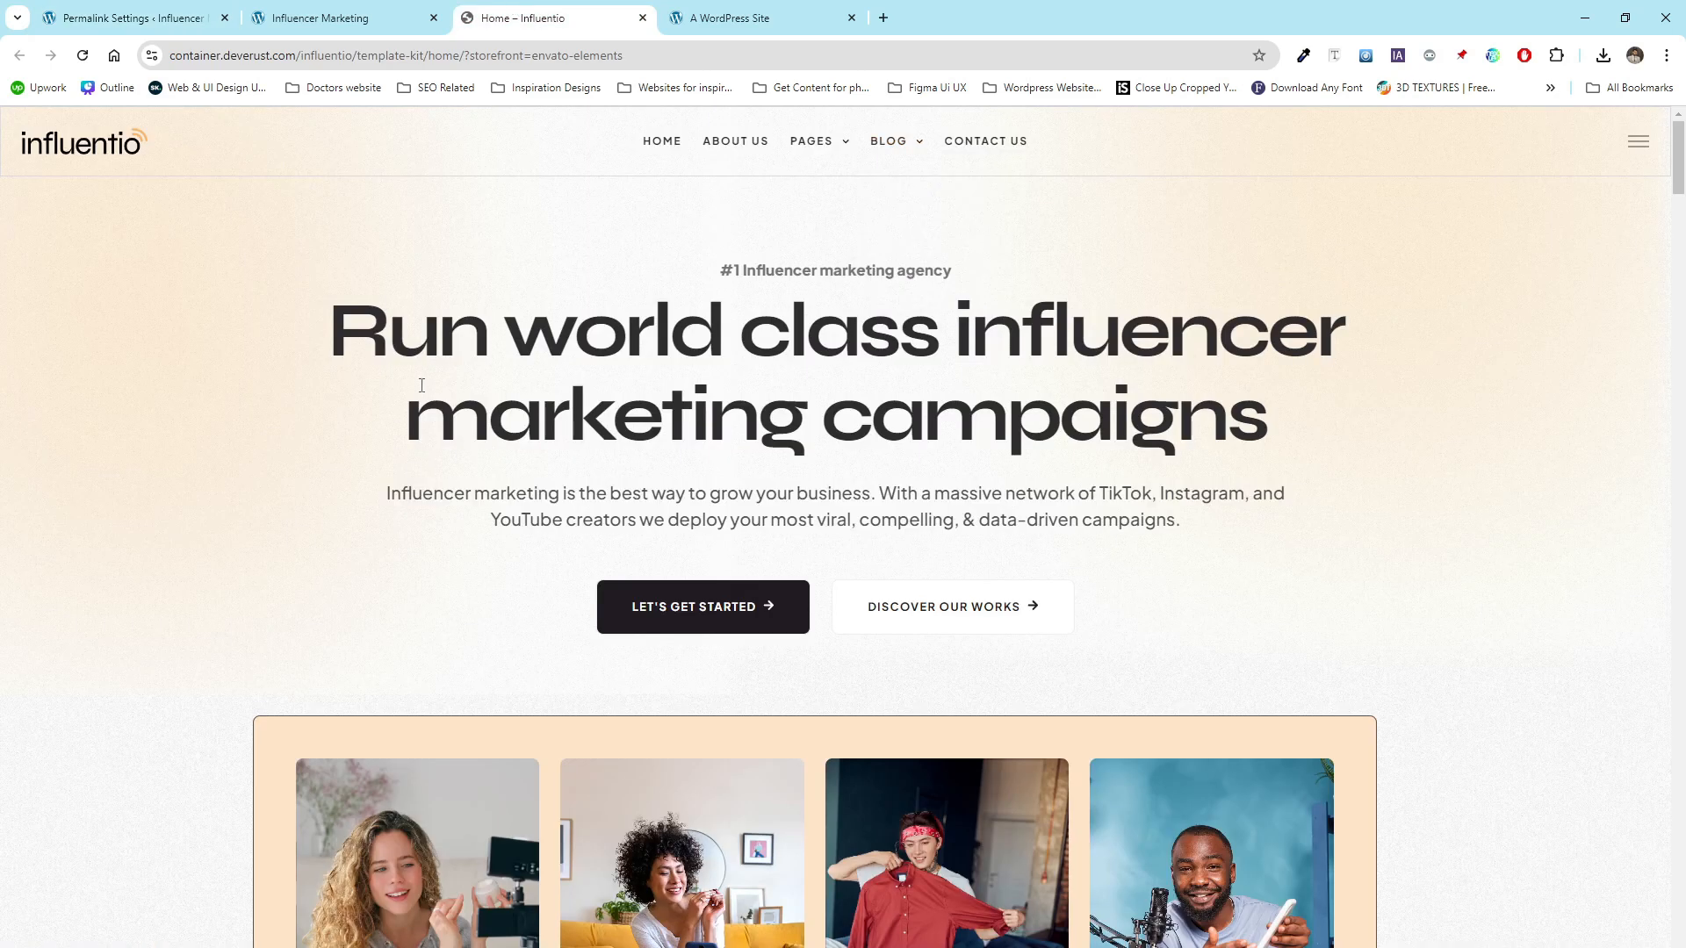
click(166, 12)
mouse_move(117, 430)
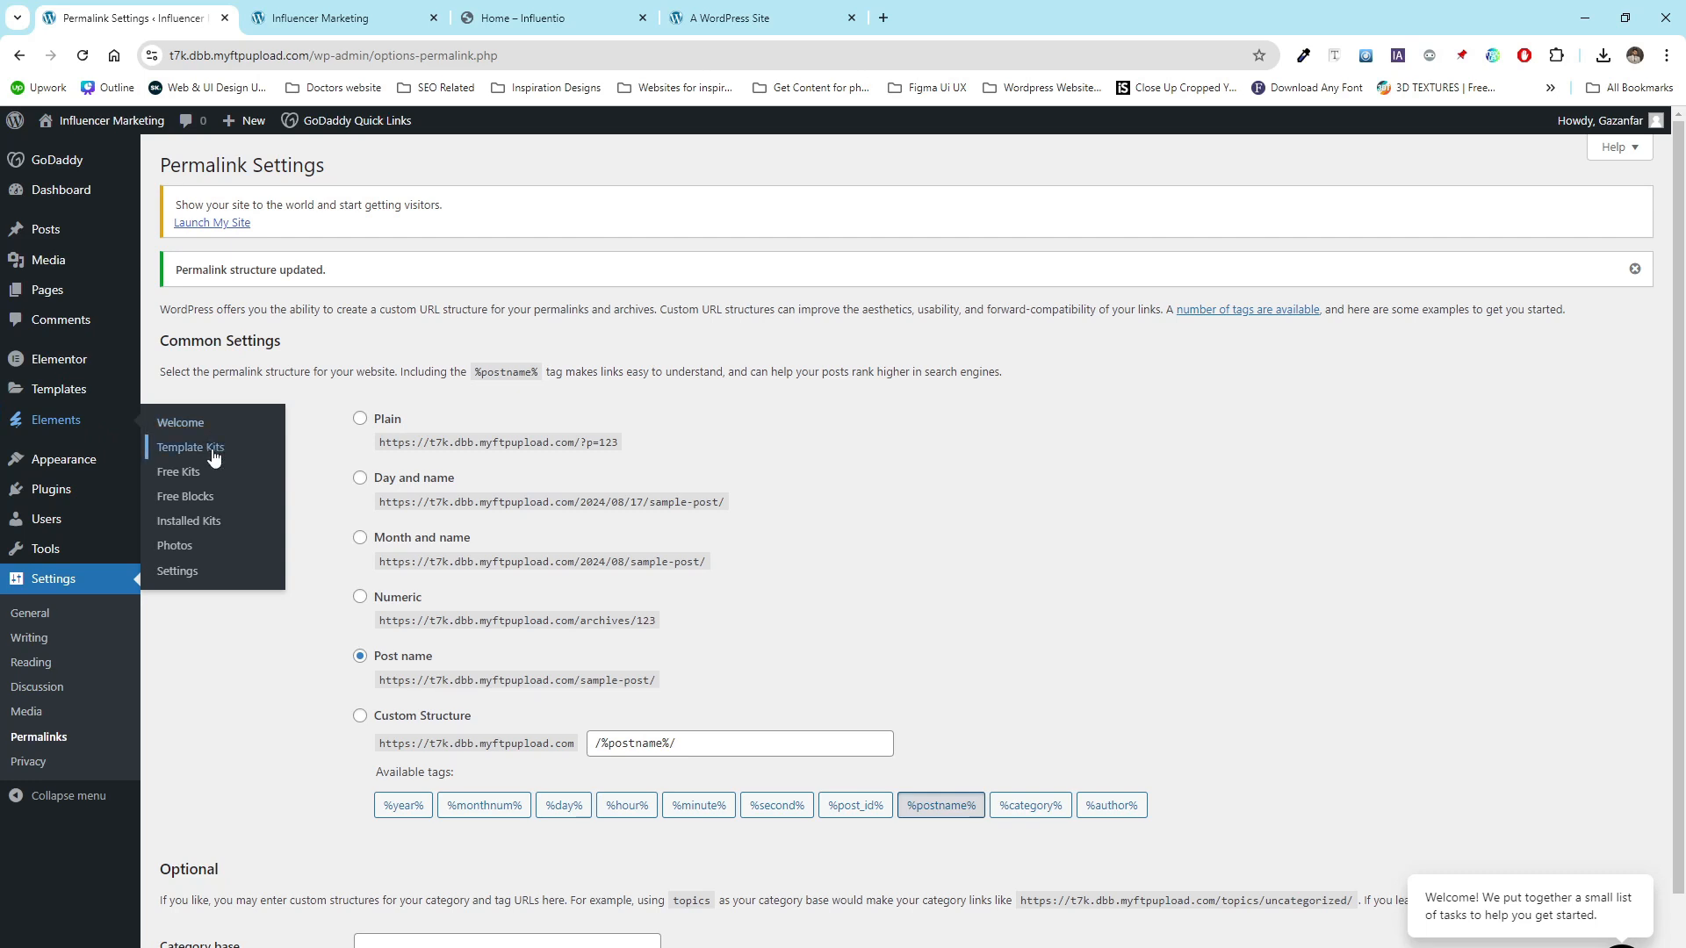
click(214, 527)
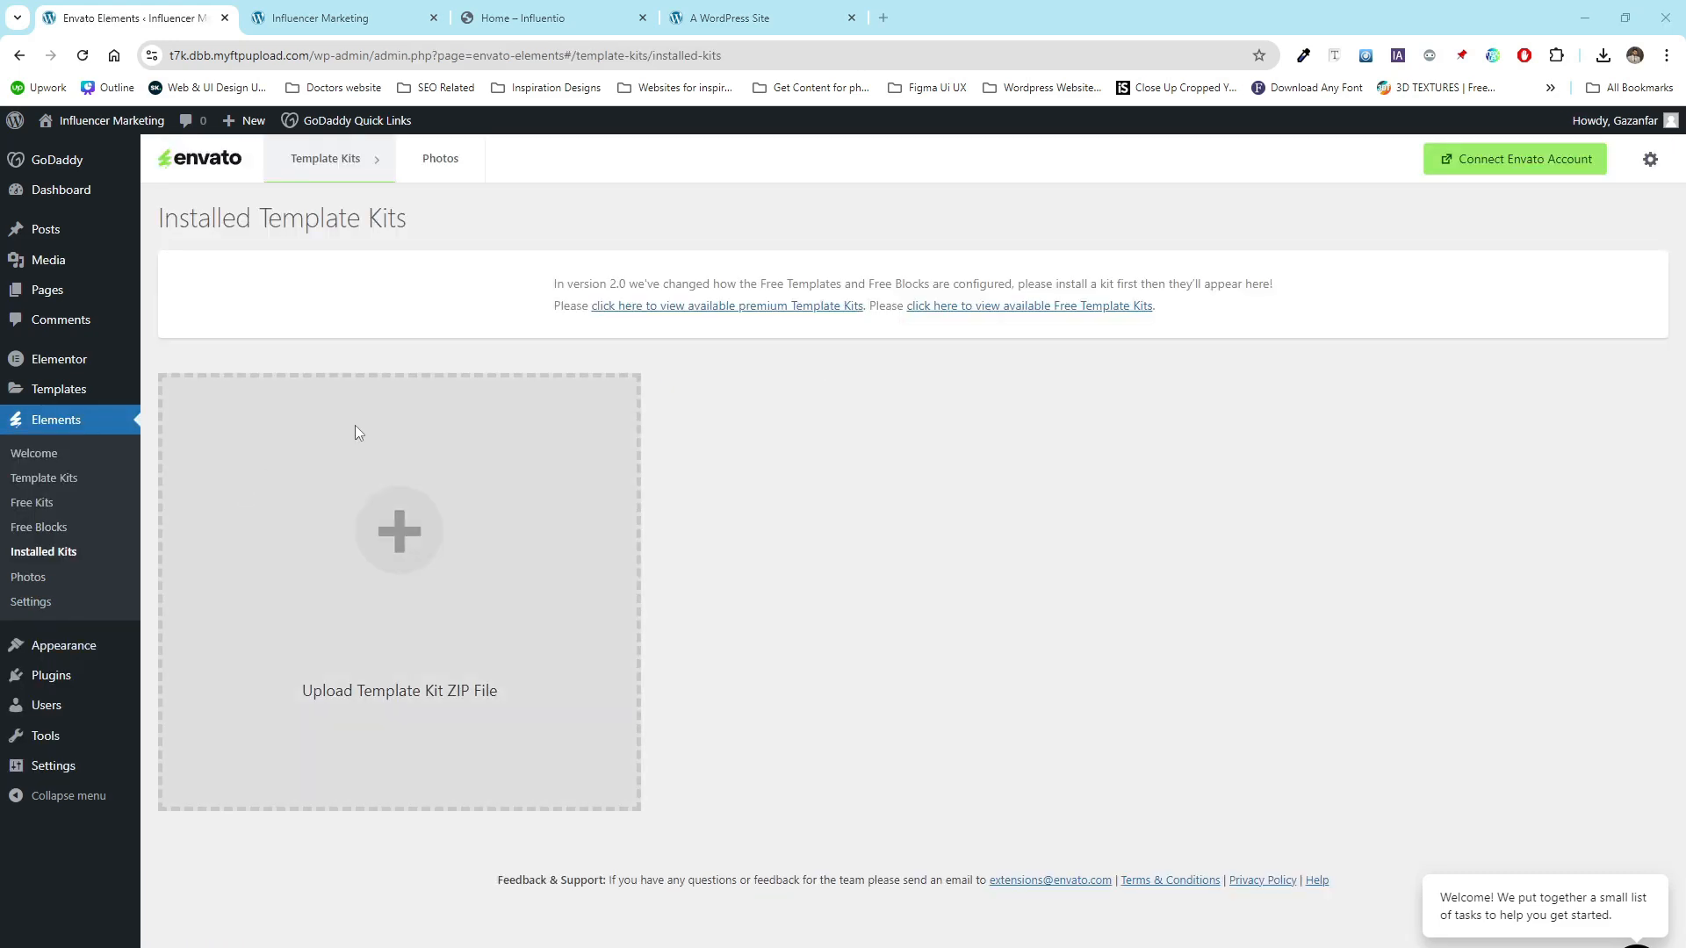
click(396, 532)
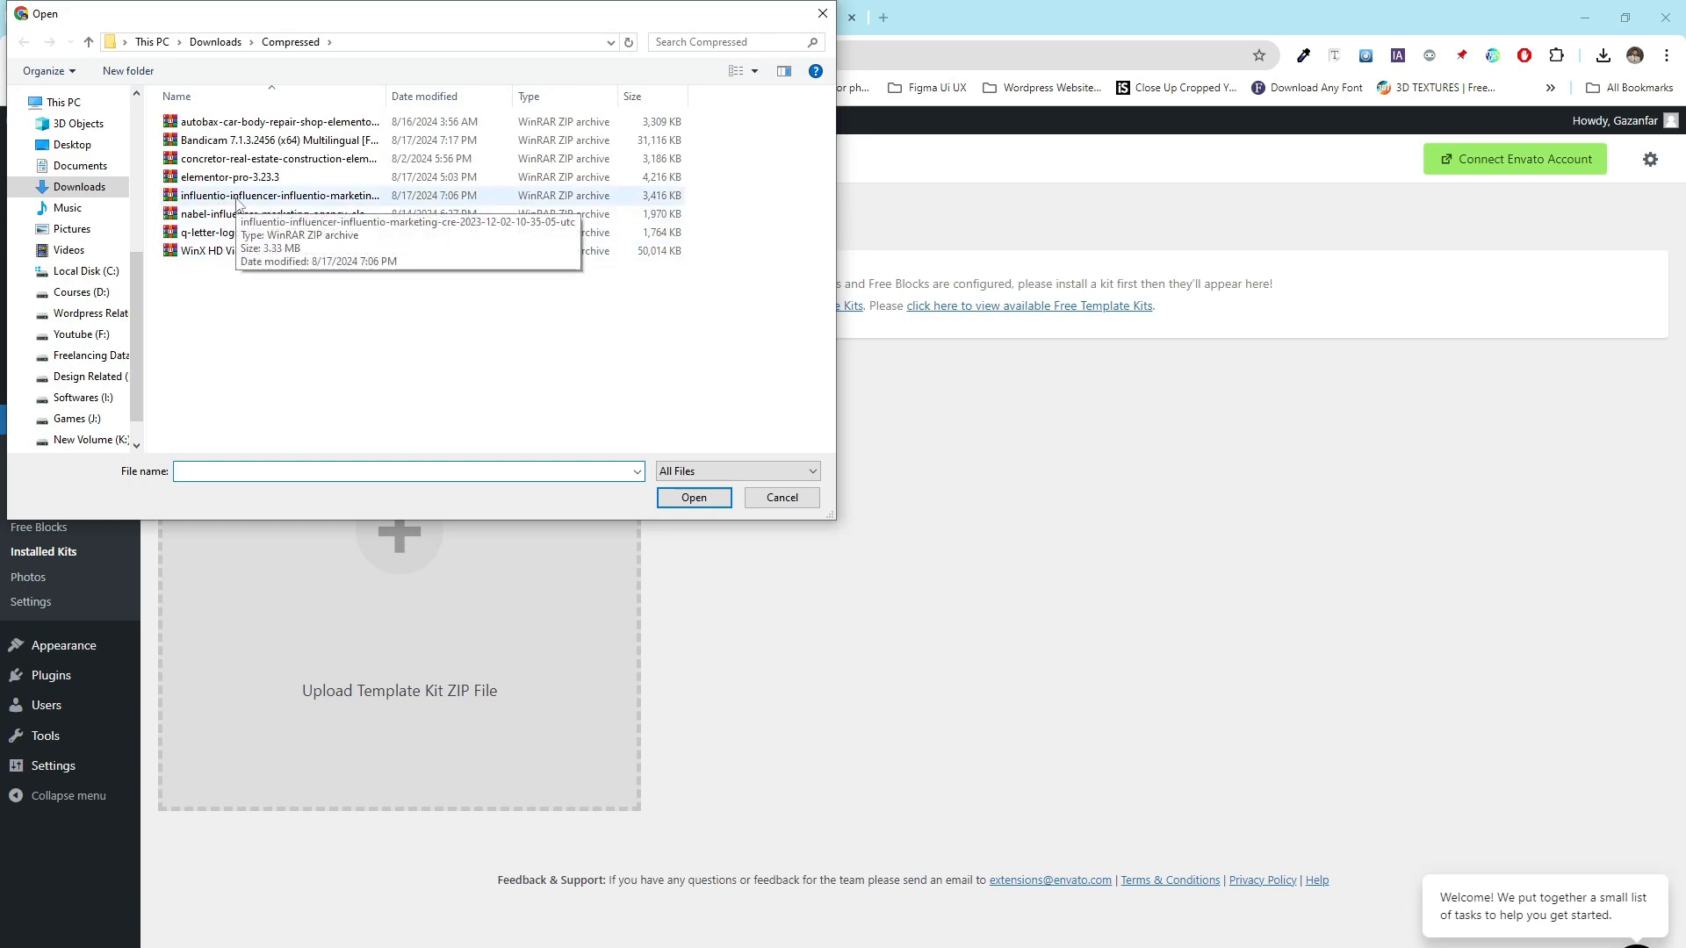
double_click(237, 204)
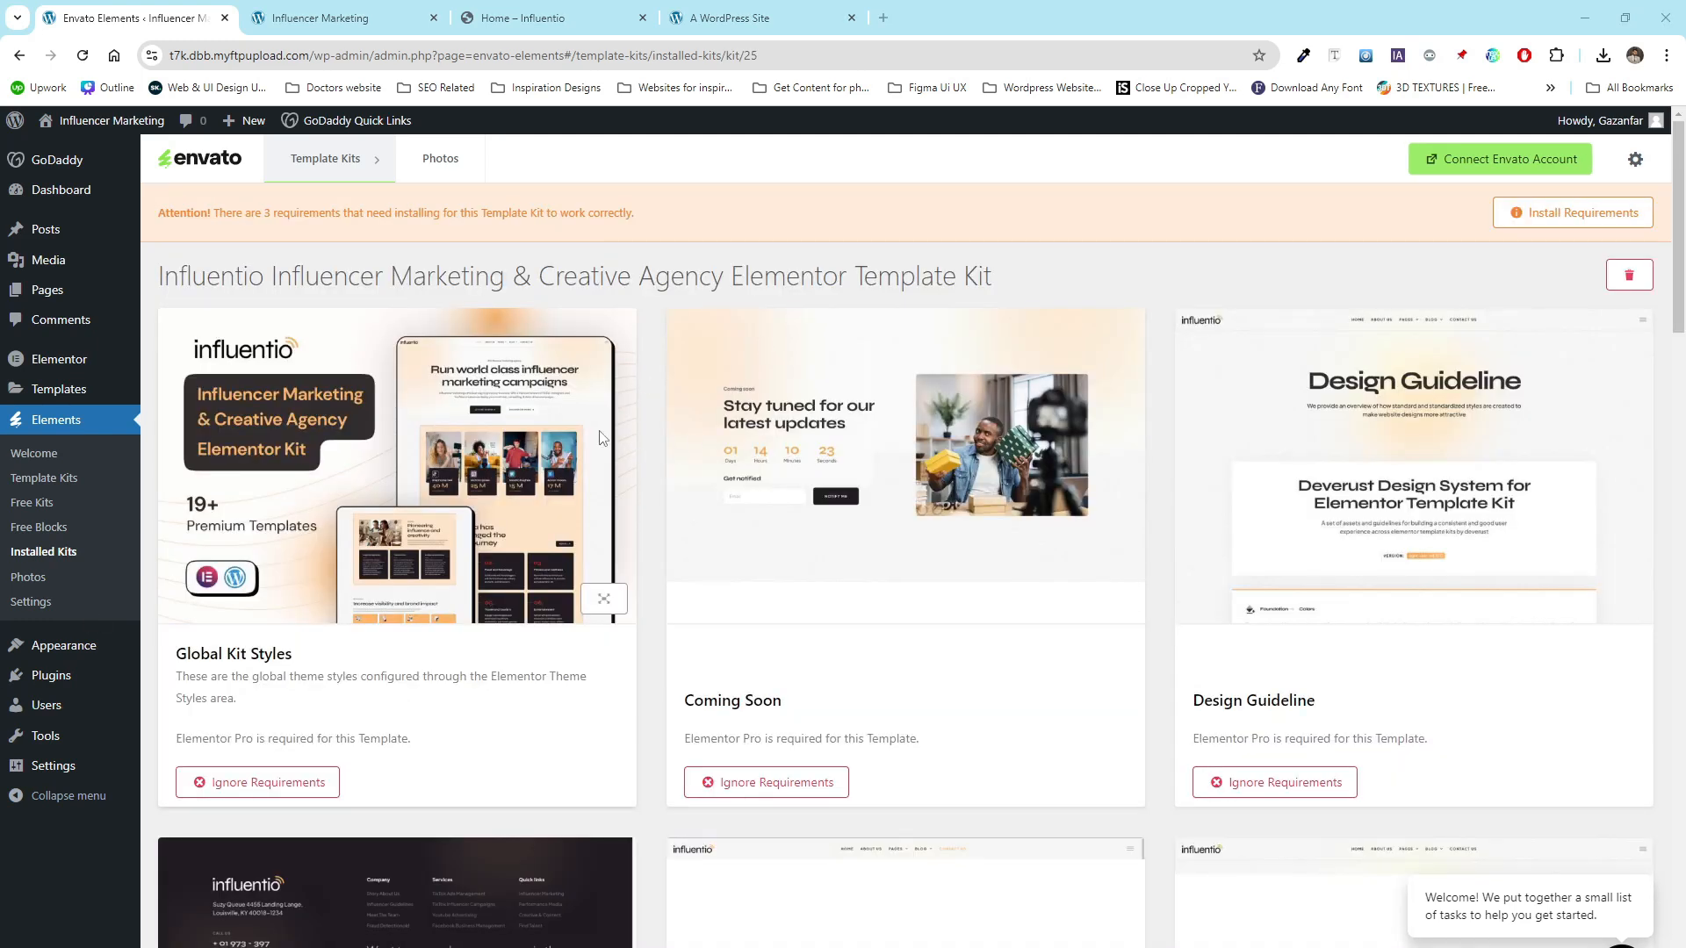
- Review the kit's templates and its list of missing requirements, then close the requirements dialog
scroll(632, 606, down, 10)
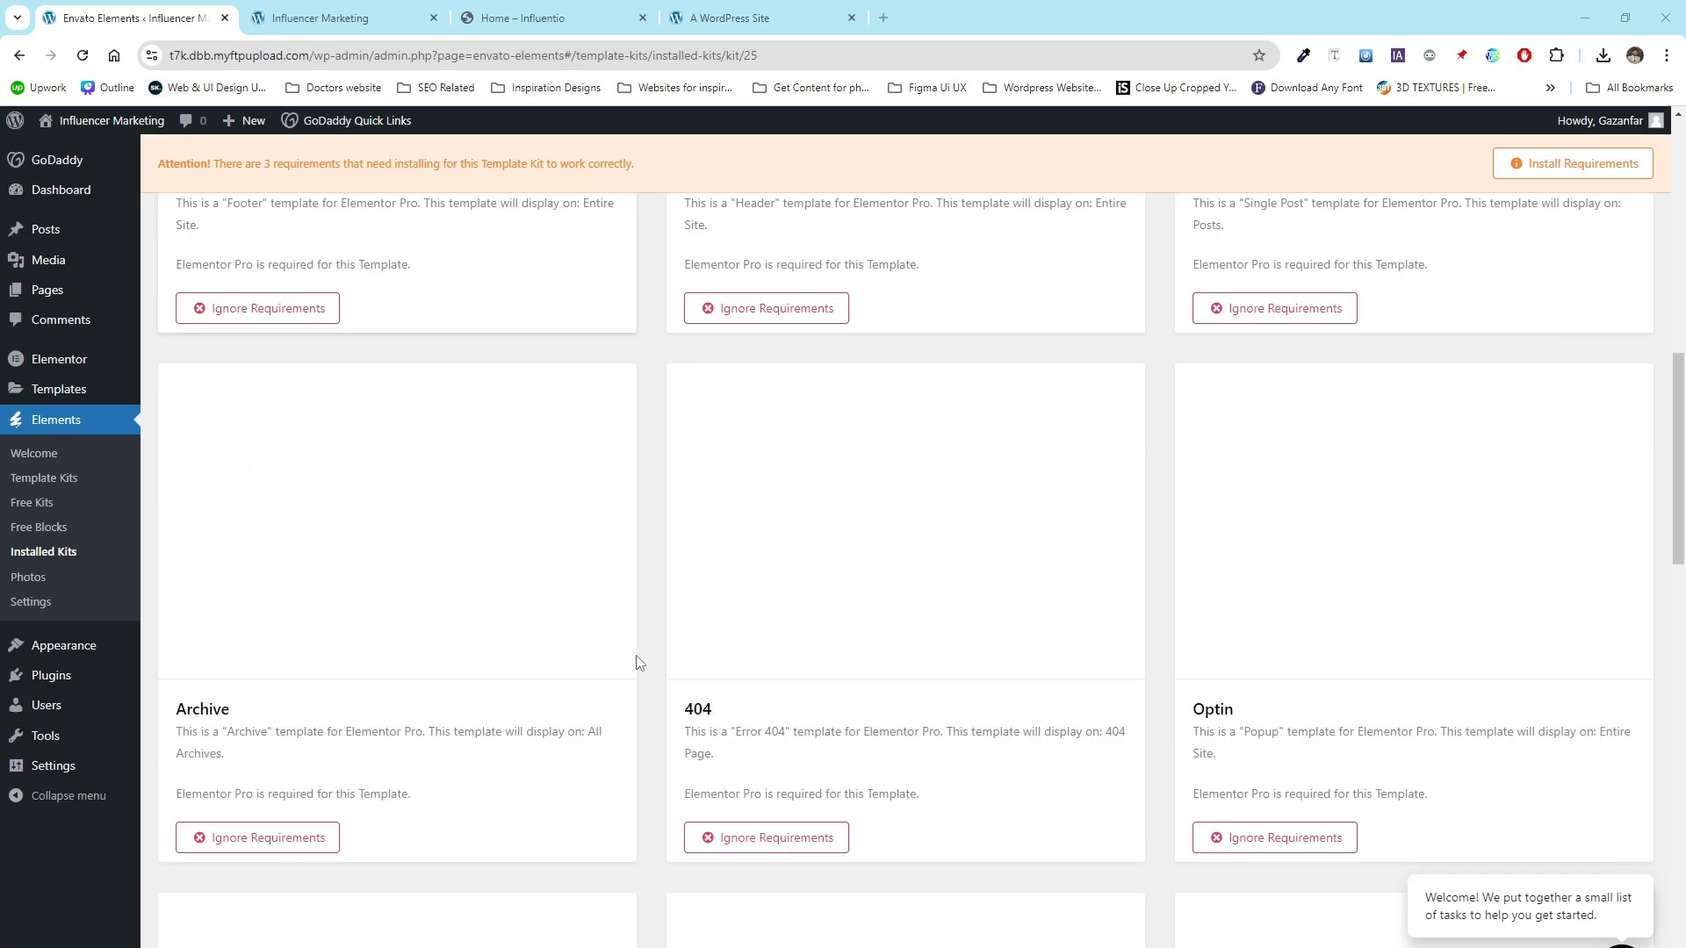
scroll(637, 663, up, 10)
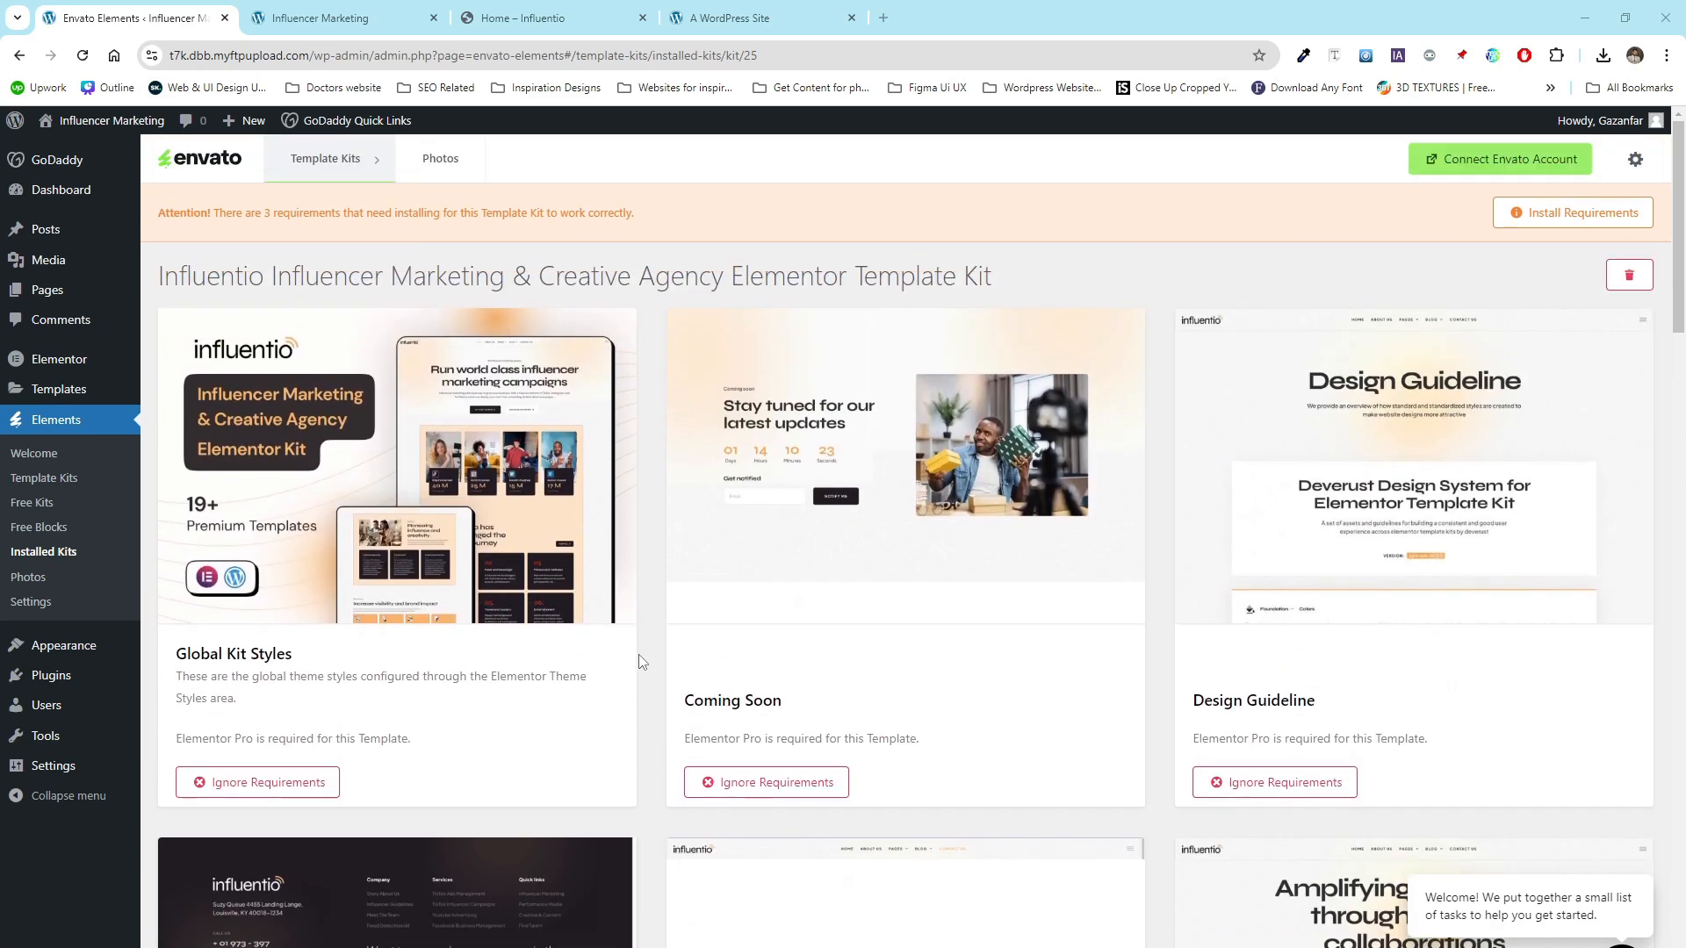
click(1550, 219)
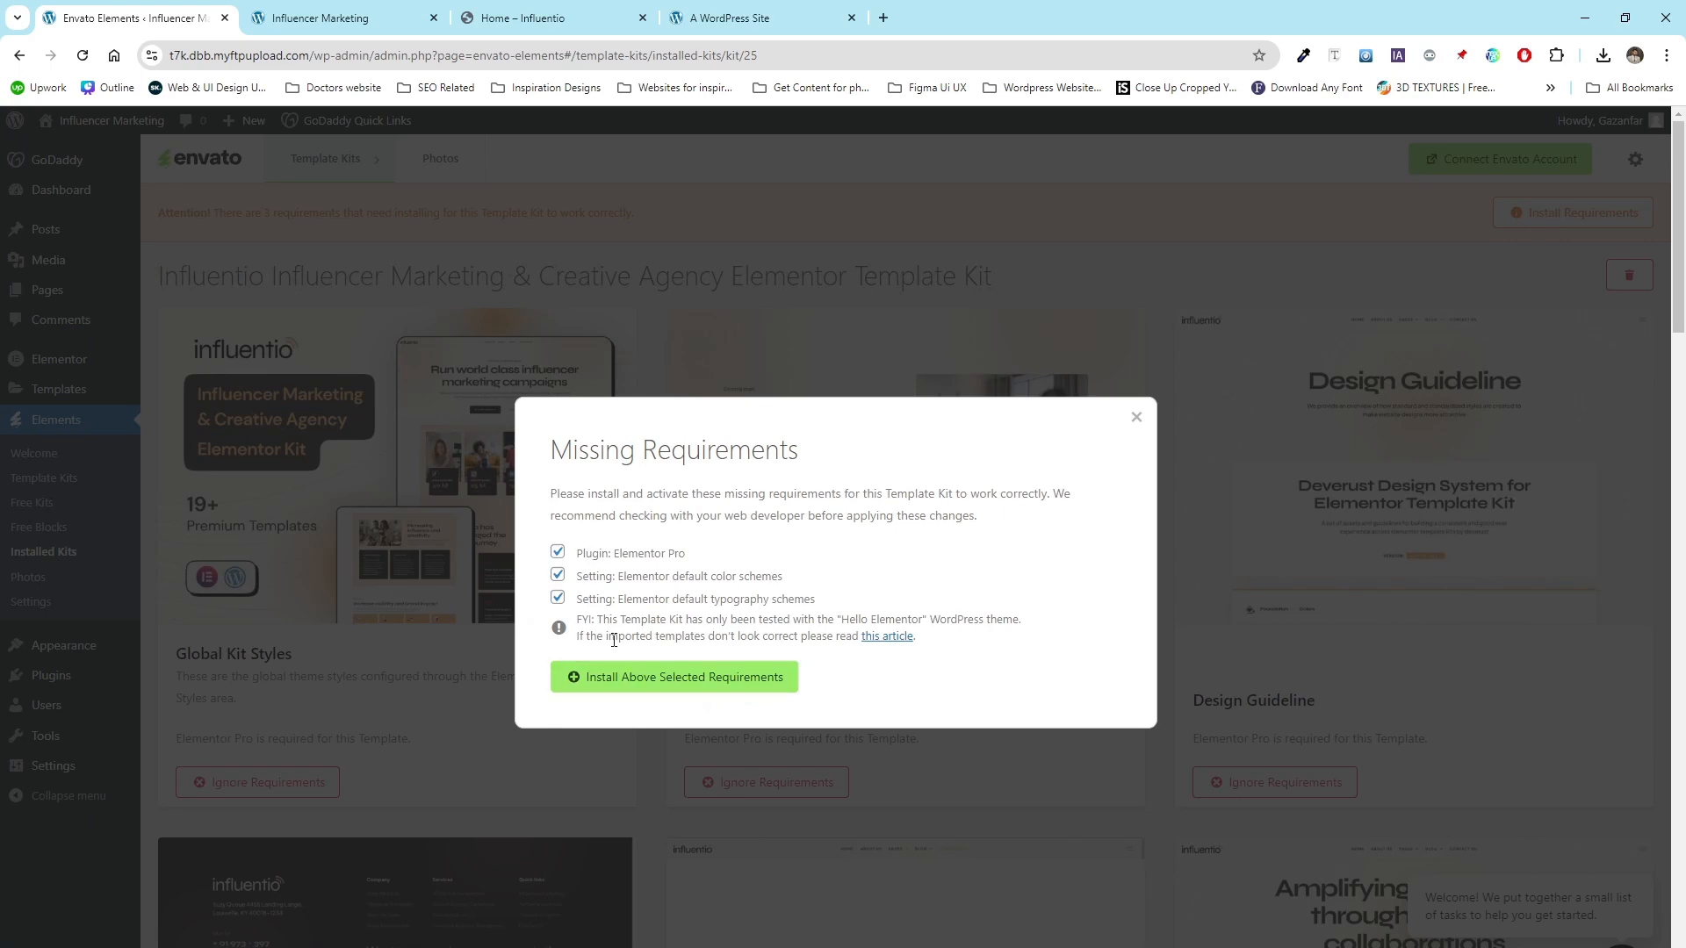
drag(686, 554, 619, 559)
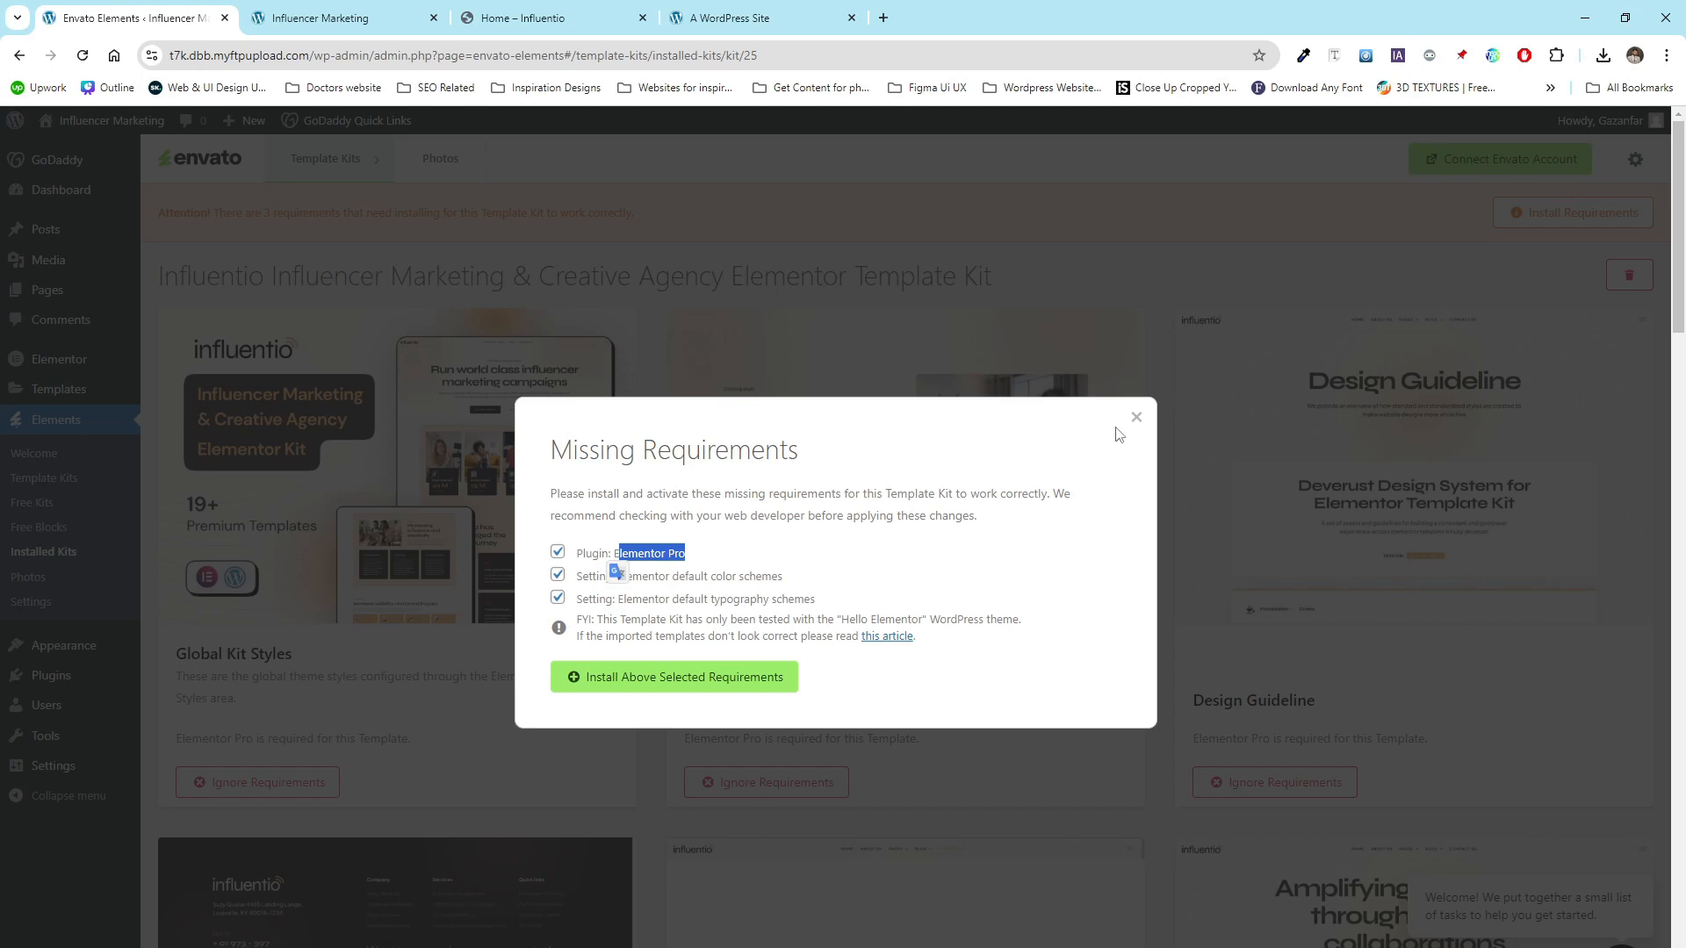
click(1134, 423)
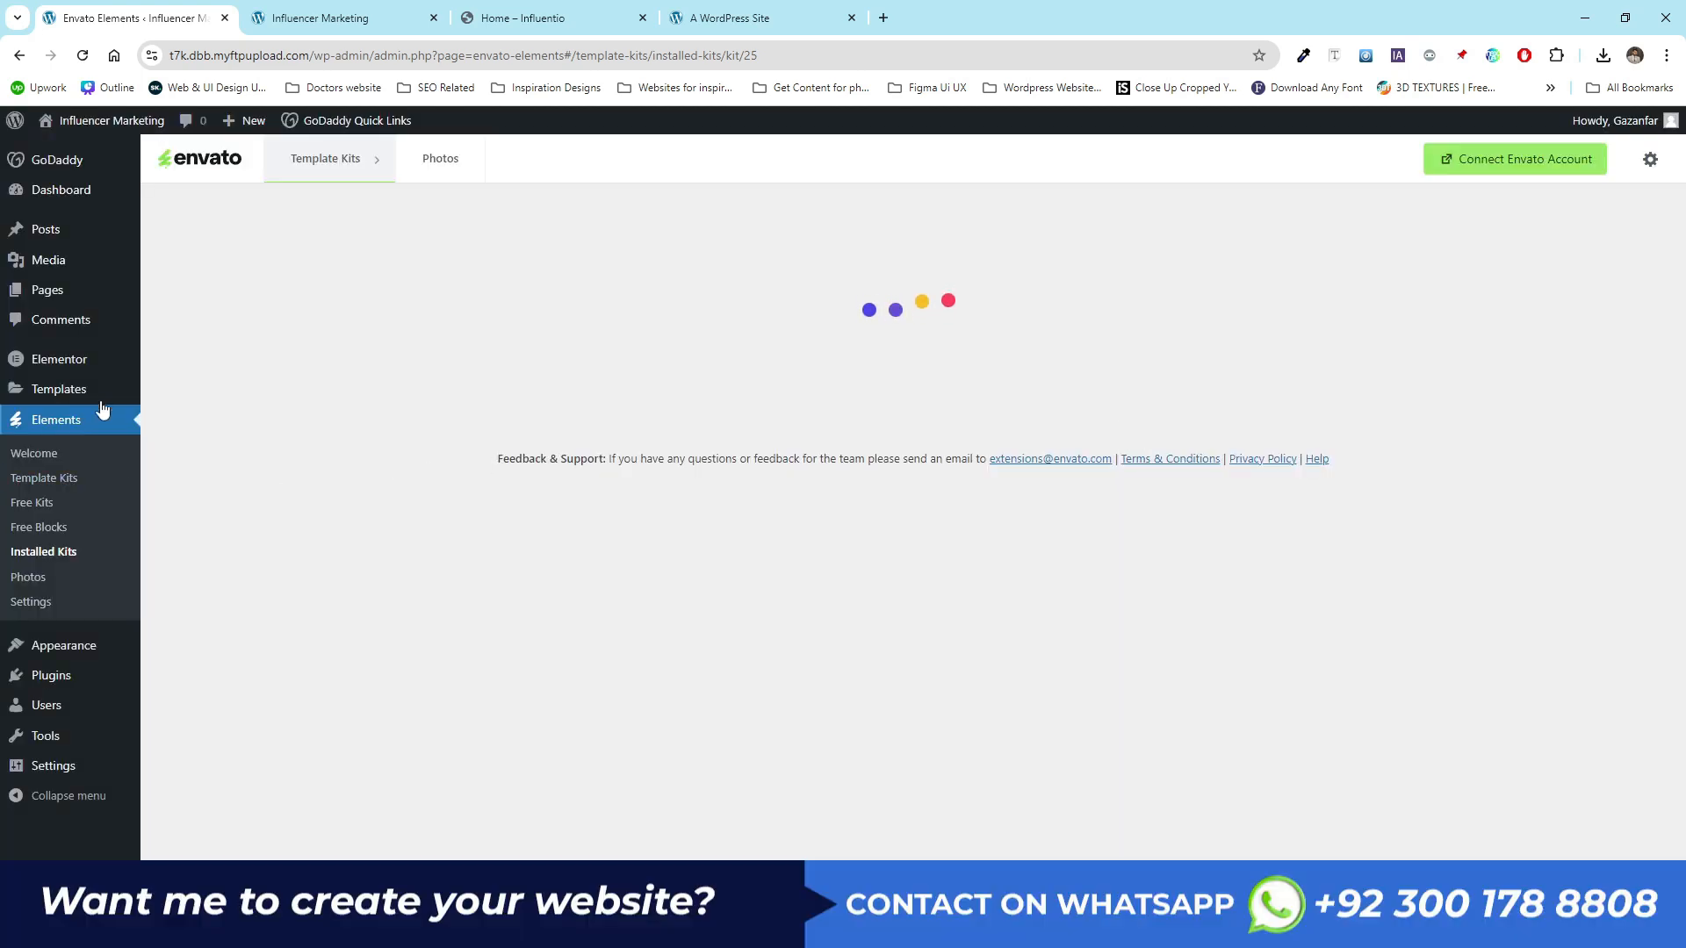
- In a new tab, upload and install the elementor-pro-3.23.3 plugin ZIP file
mouse_move(101, 403)
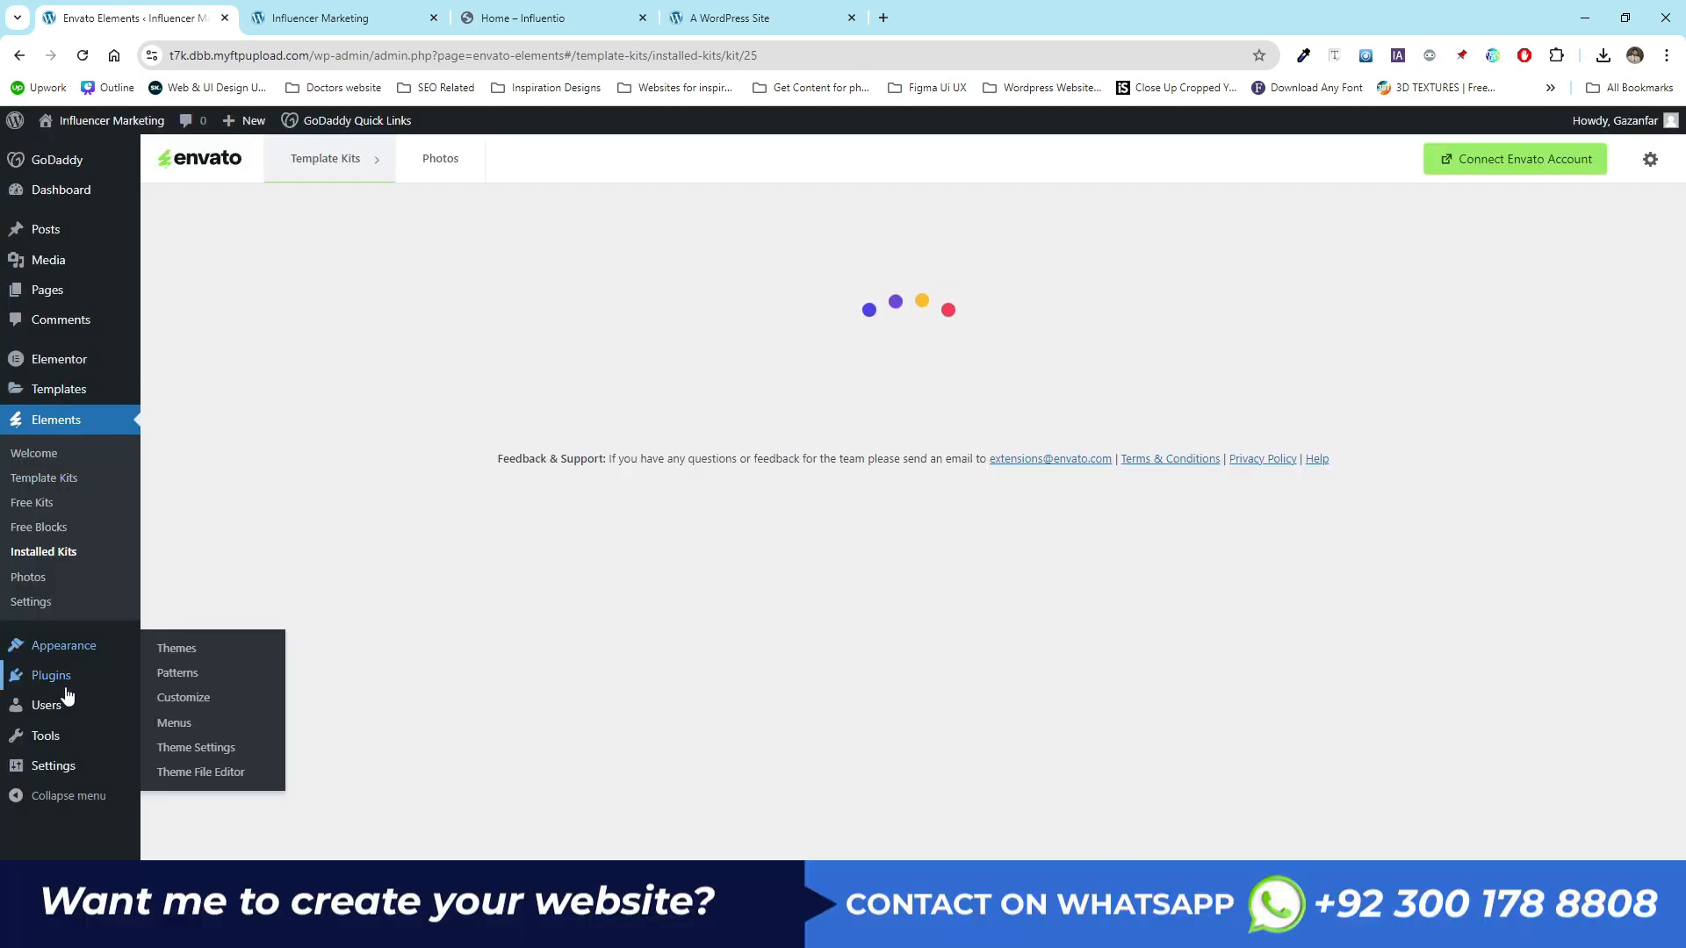
mouse_move(65, 687)
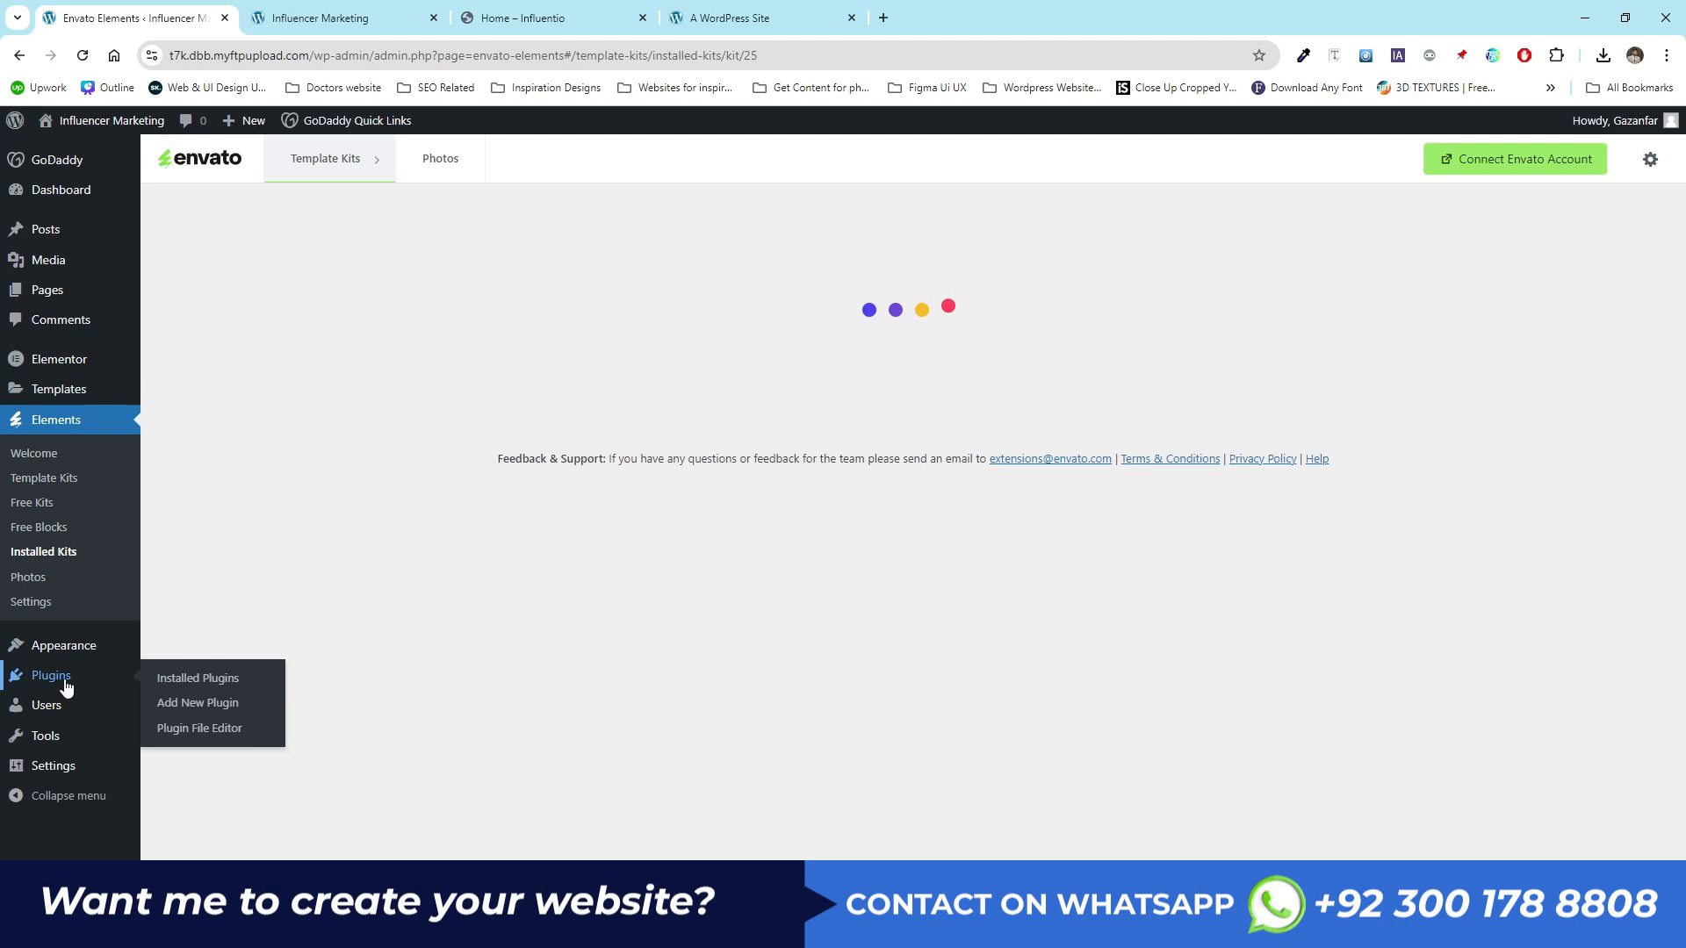
middle_click(199, 706)
click(558, 13)
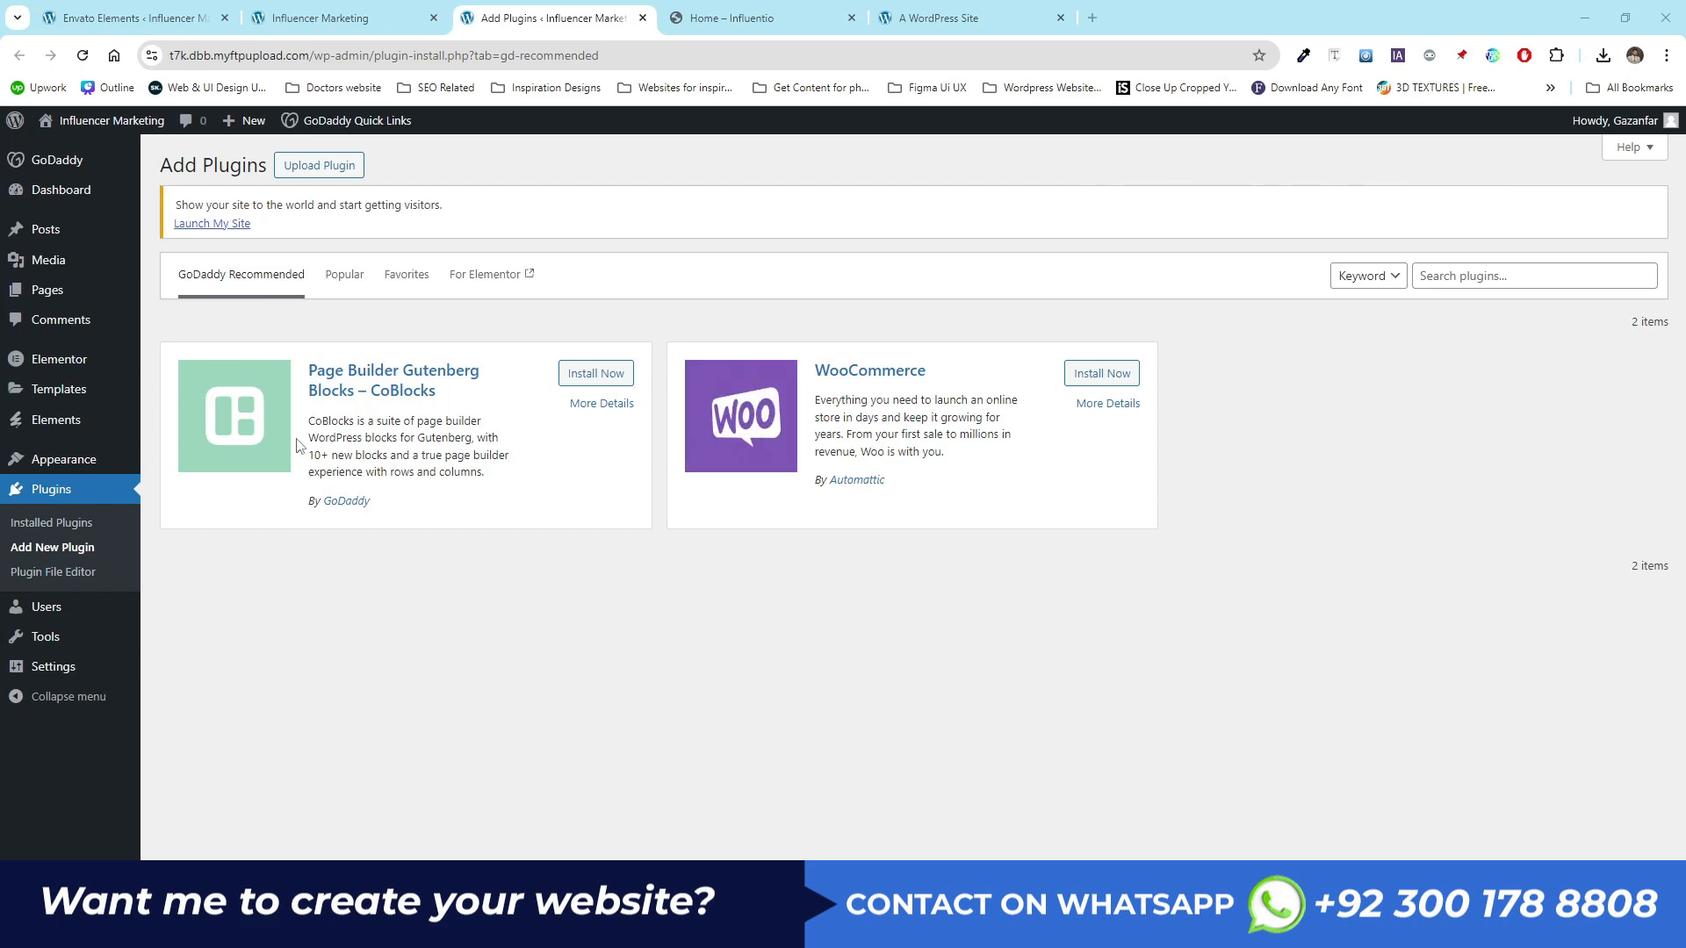
click(317, 171)
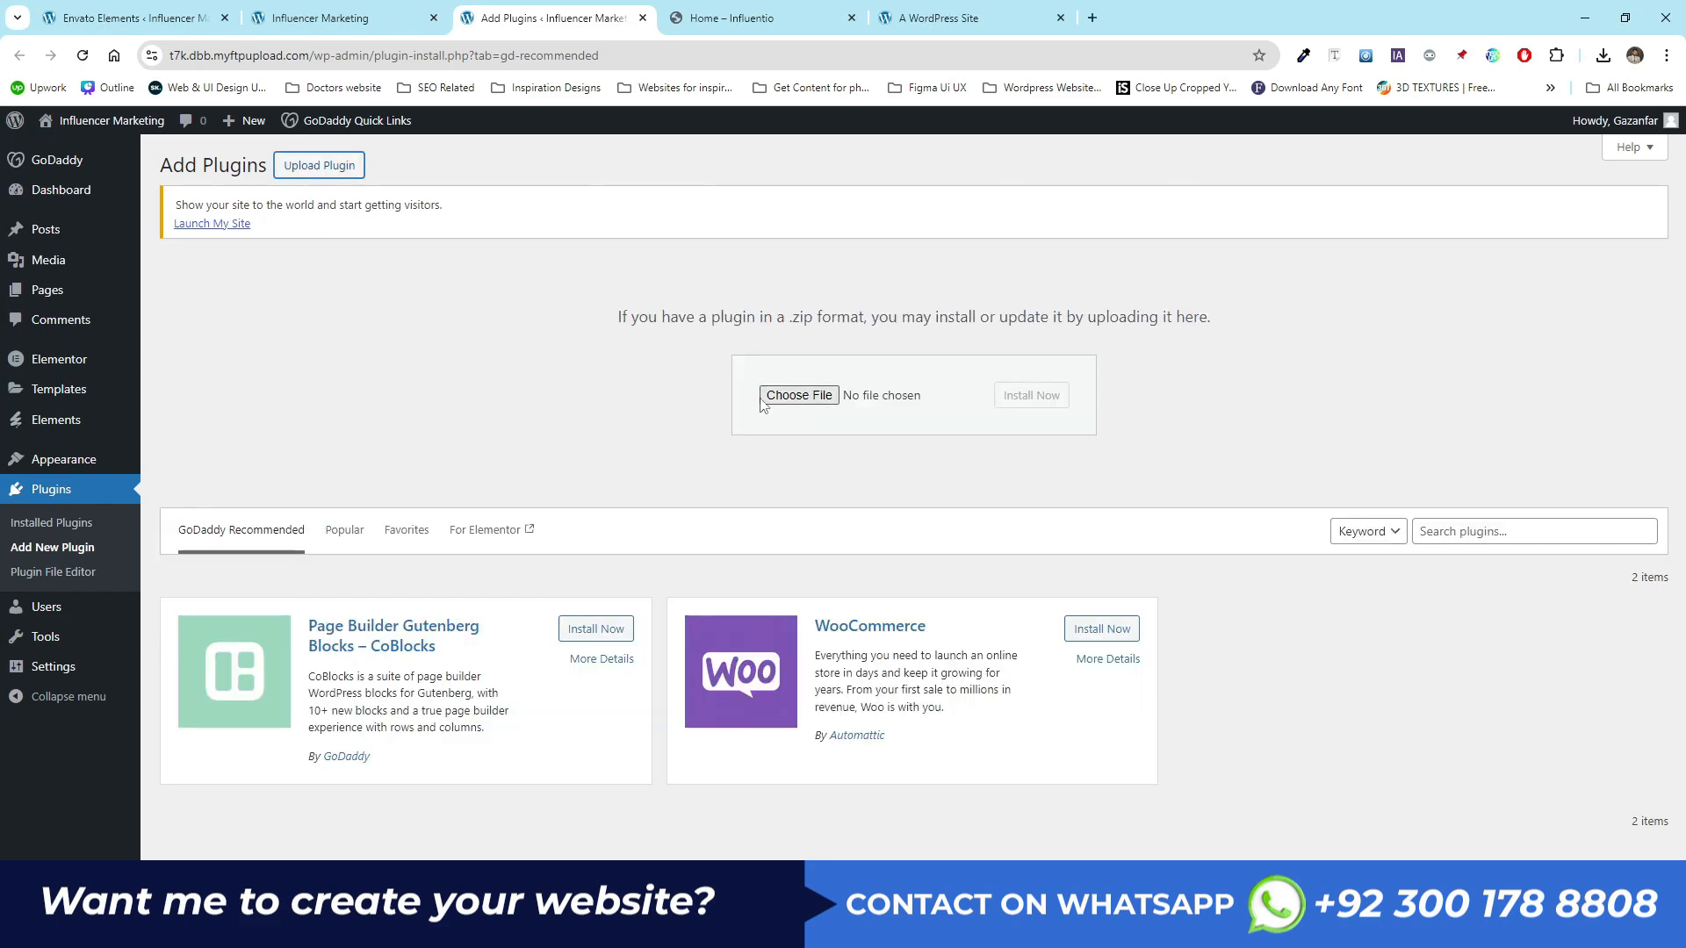
click(781, 399)
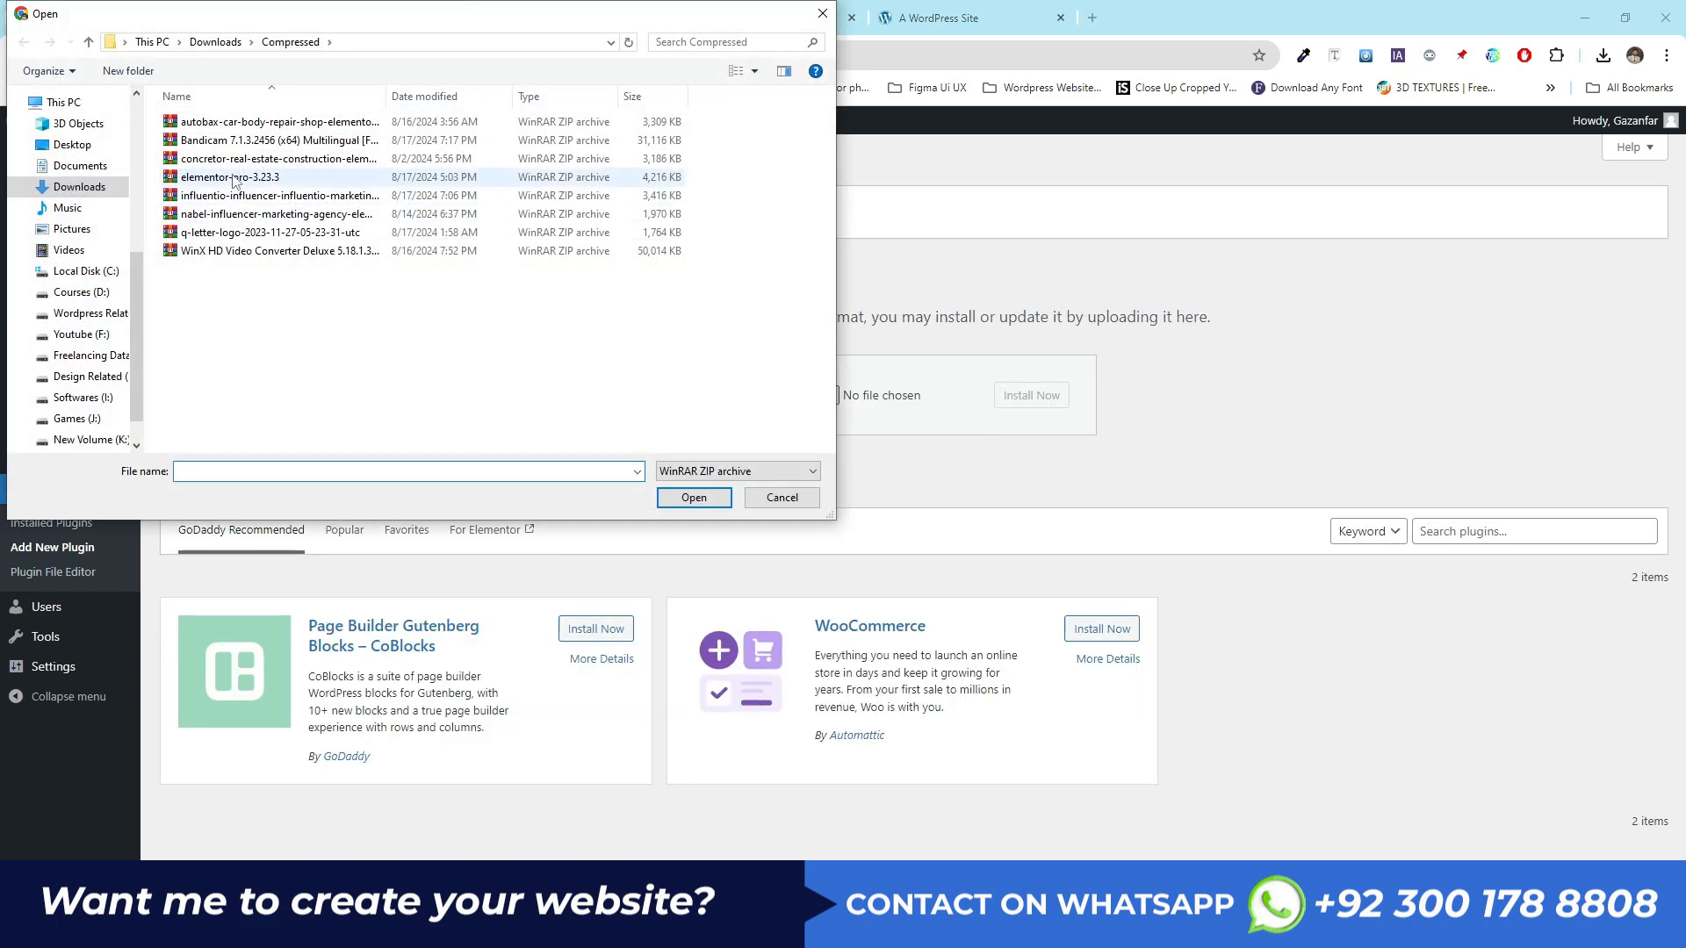
double_click(241, 181)
click(1019, 397)
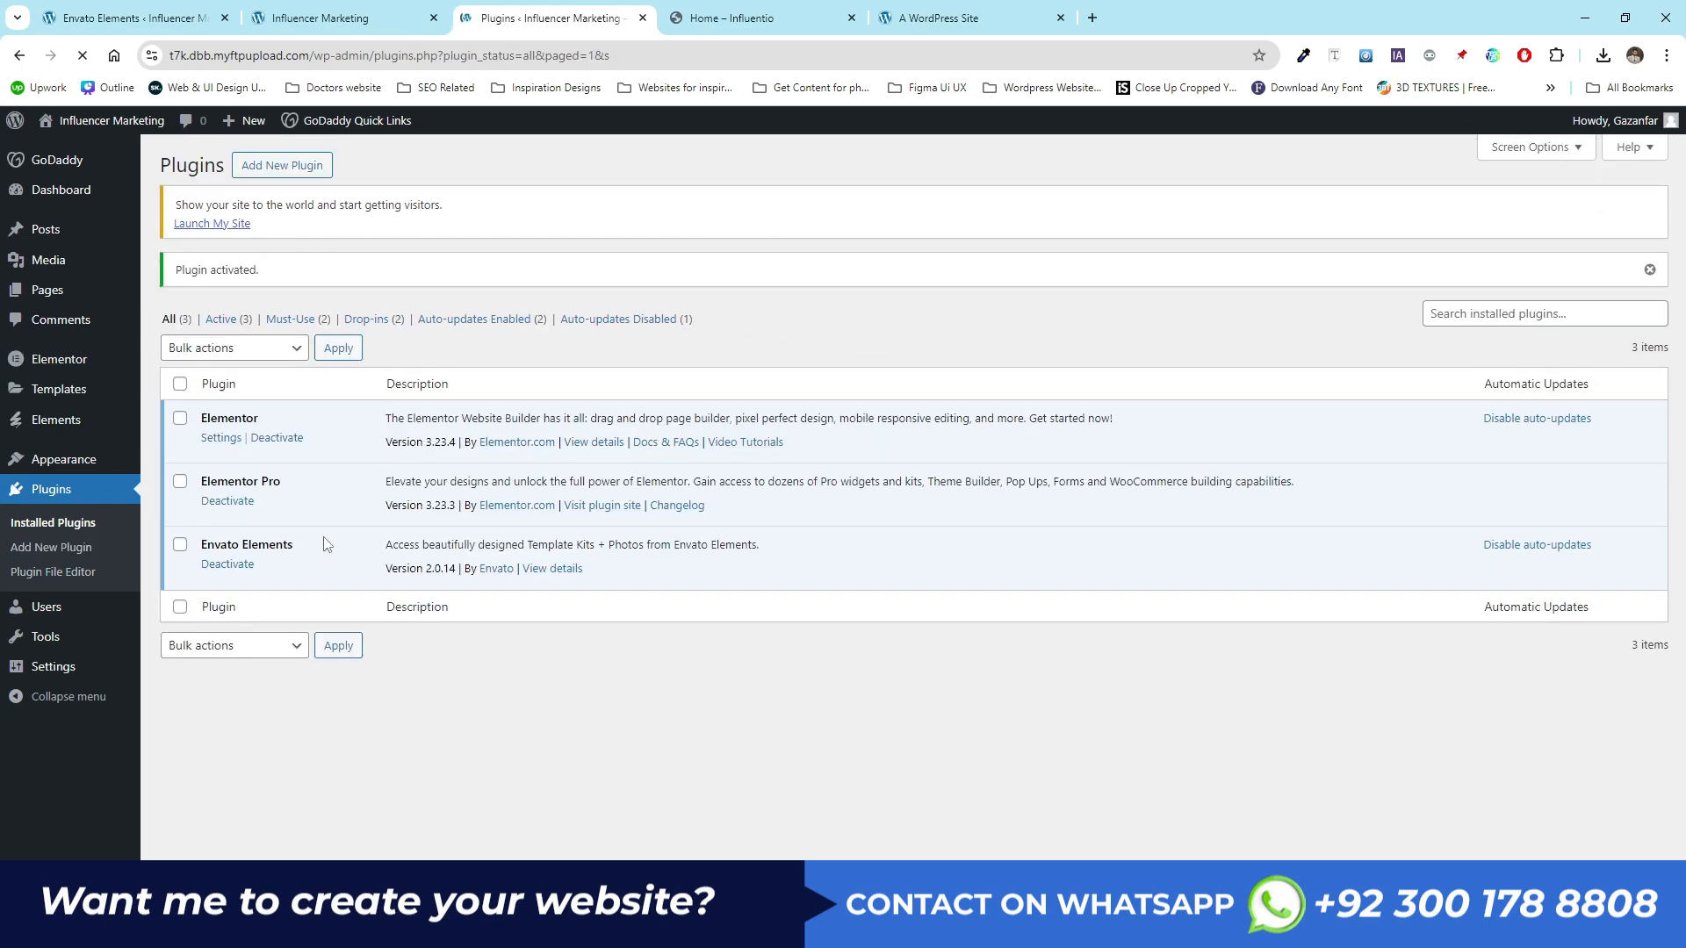
- Open the installed Influentio kit and install its remaining default color and typography scheme requirements
drag(317, 482, 199, 482)
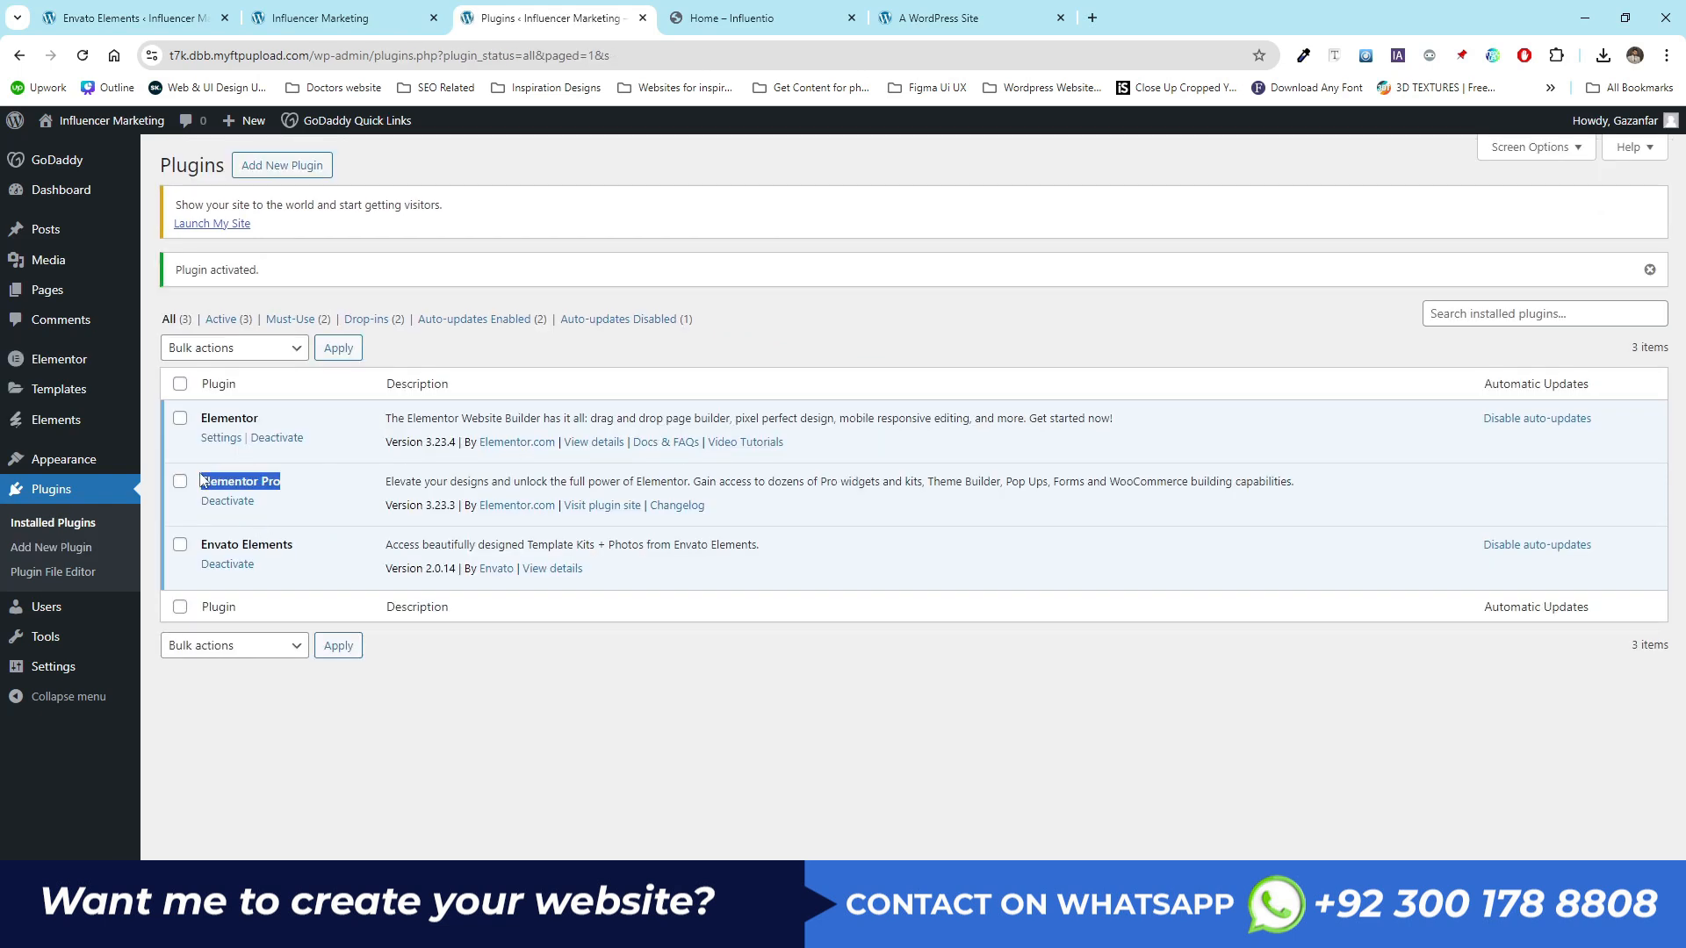
mouse_move(76, 431)
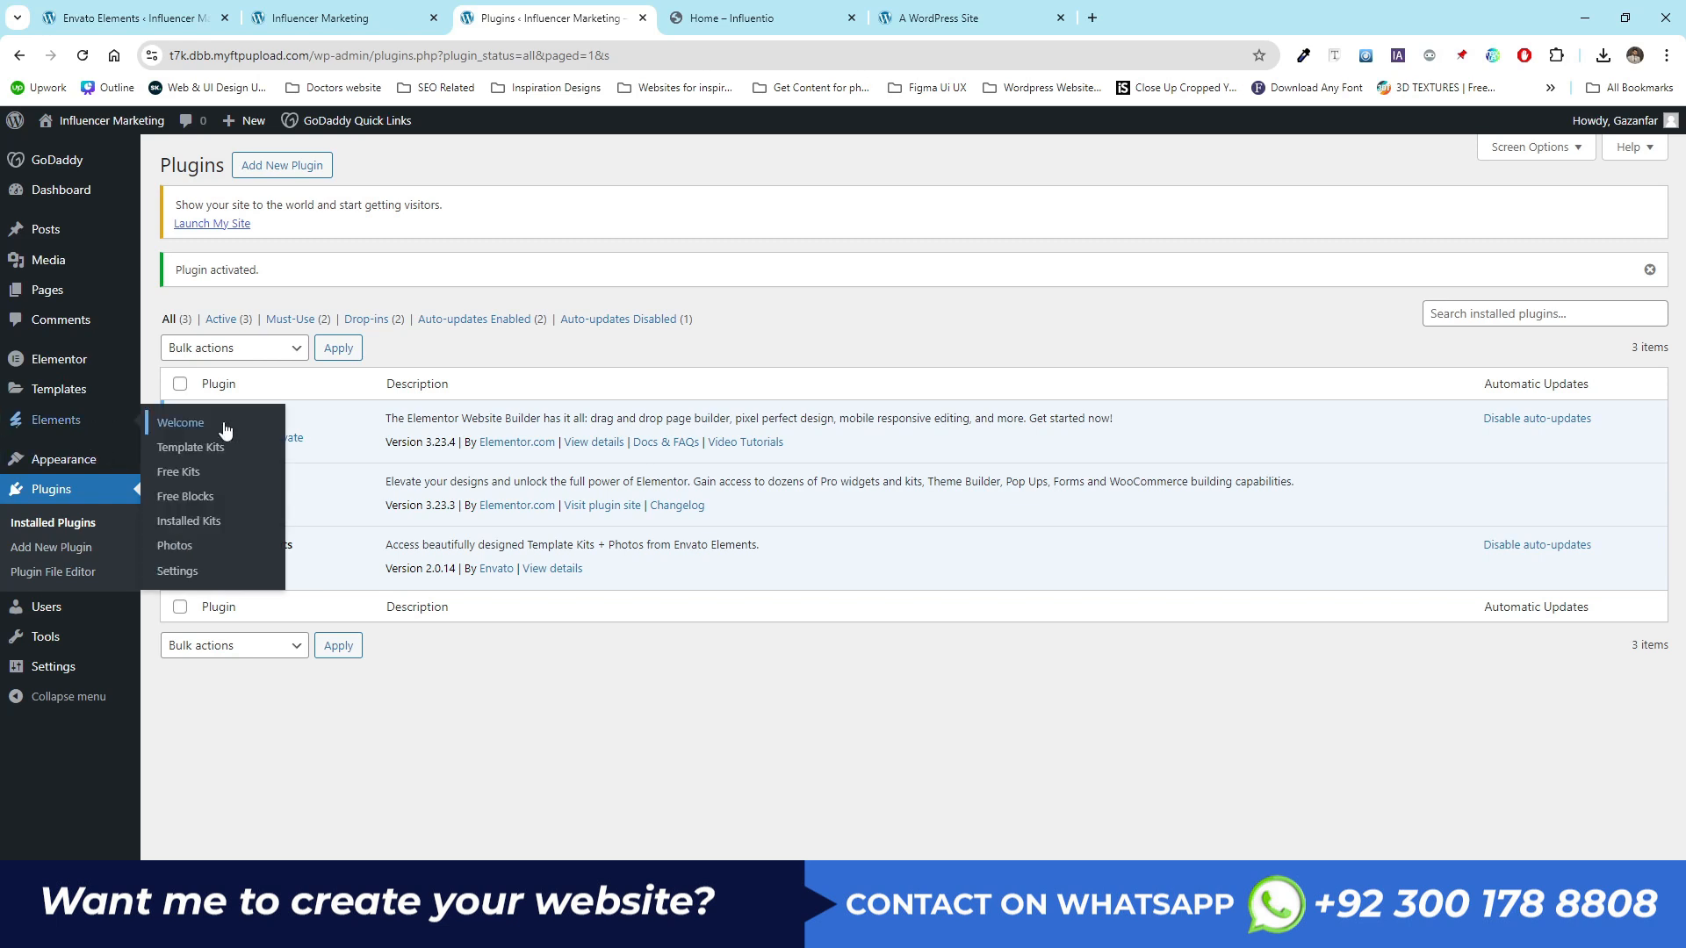
click(191, 524)
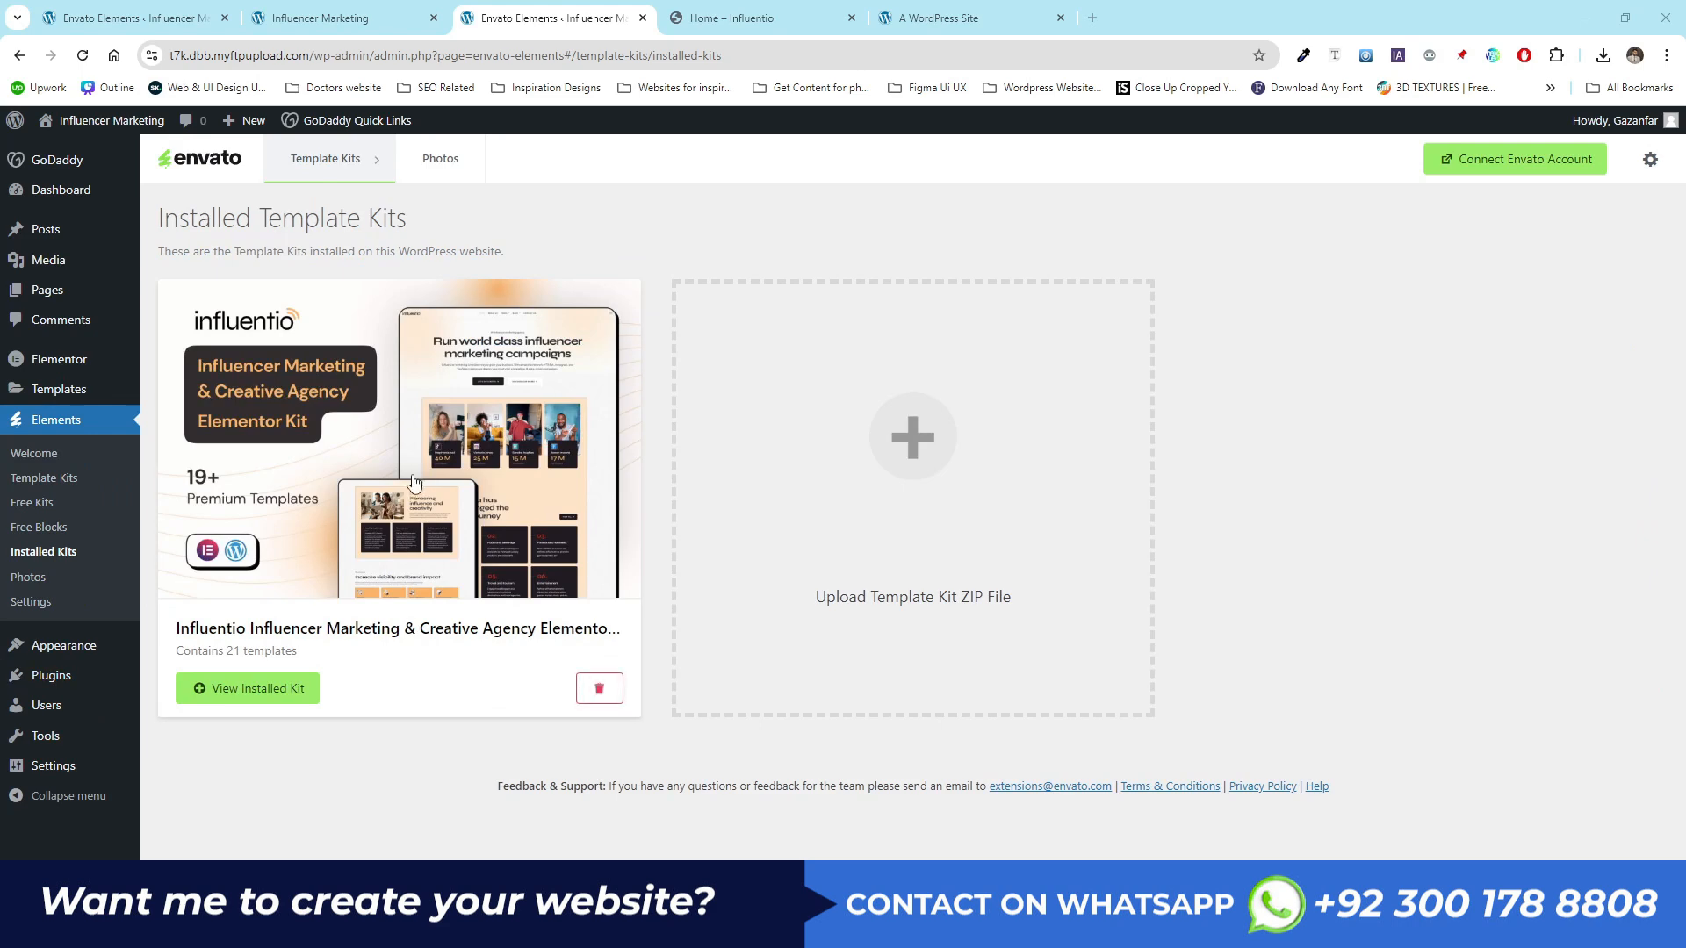
click(373, 545)
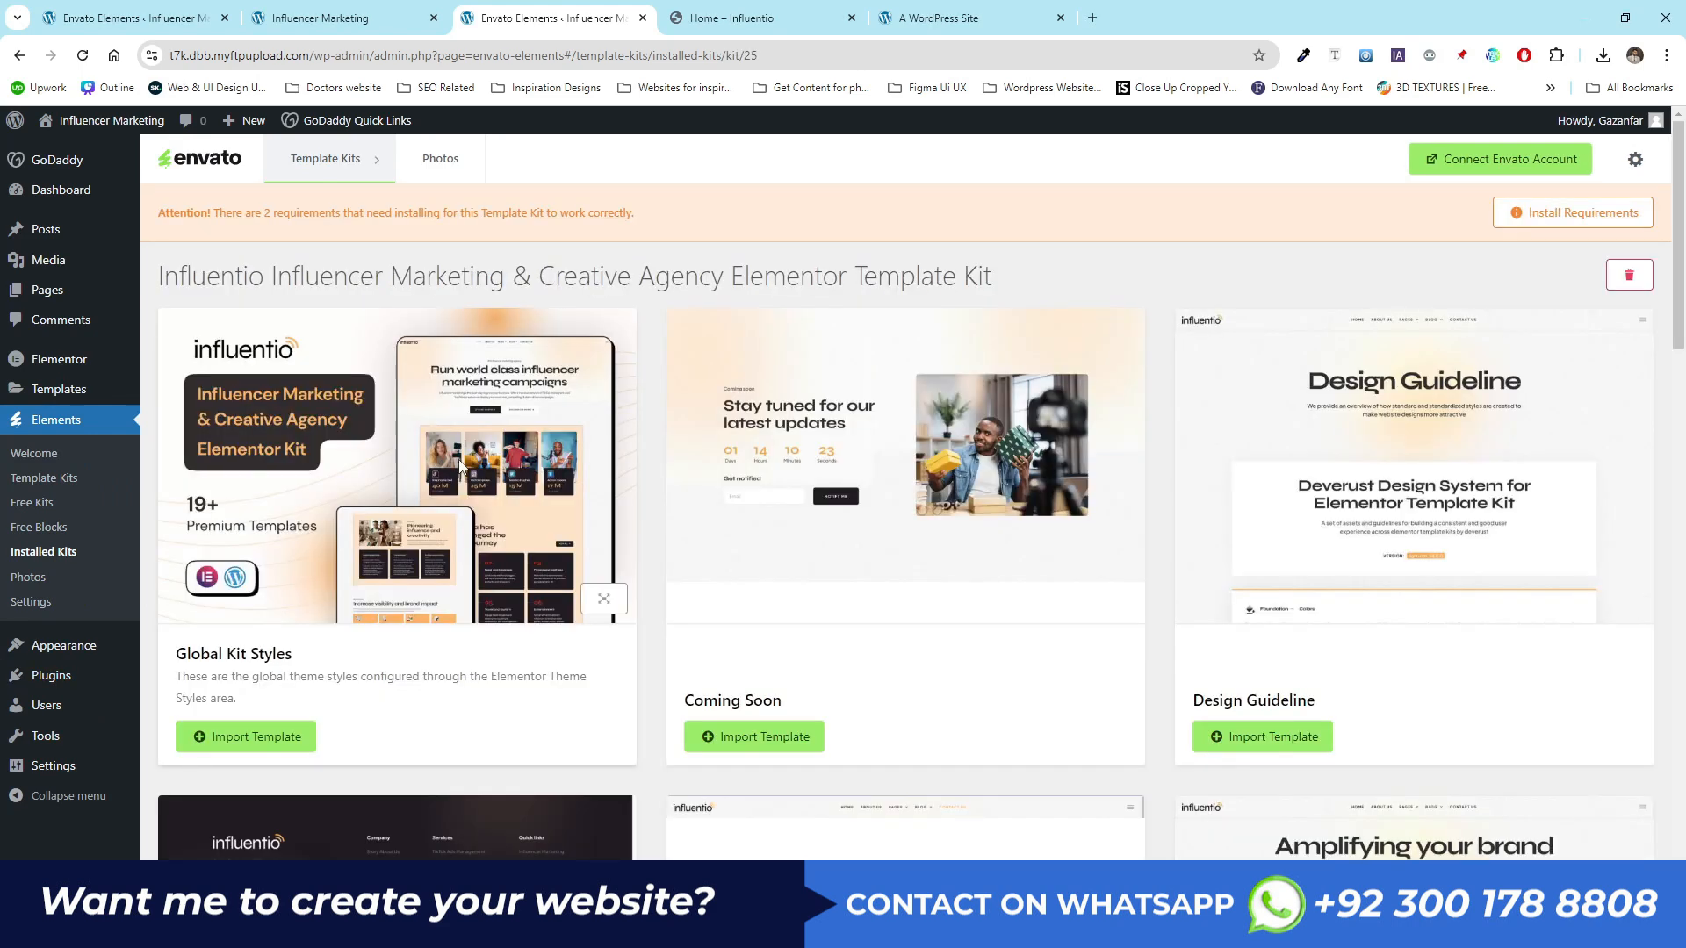
click(1551, 224)
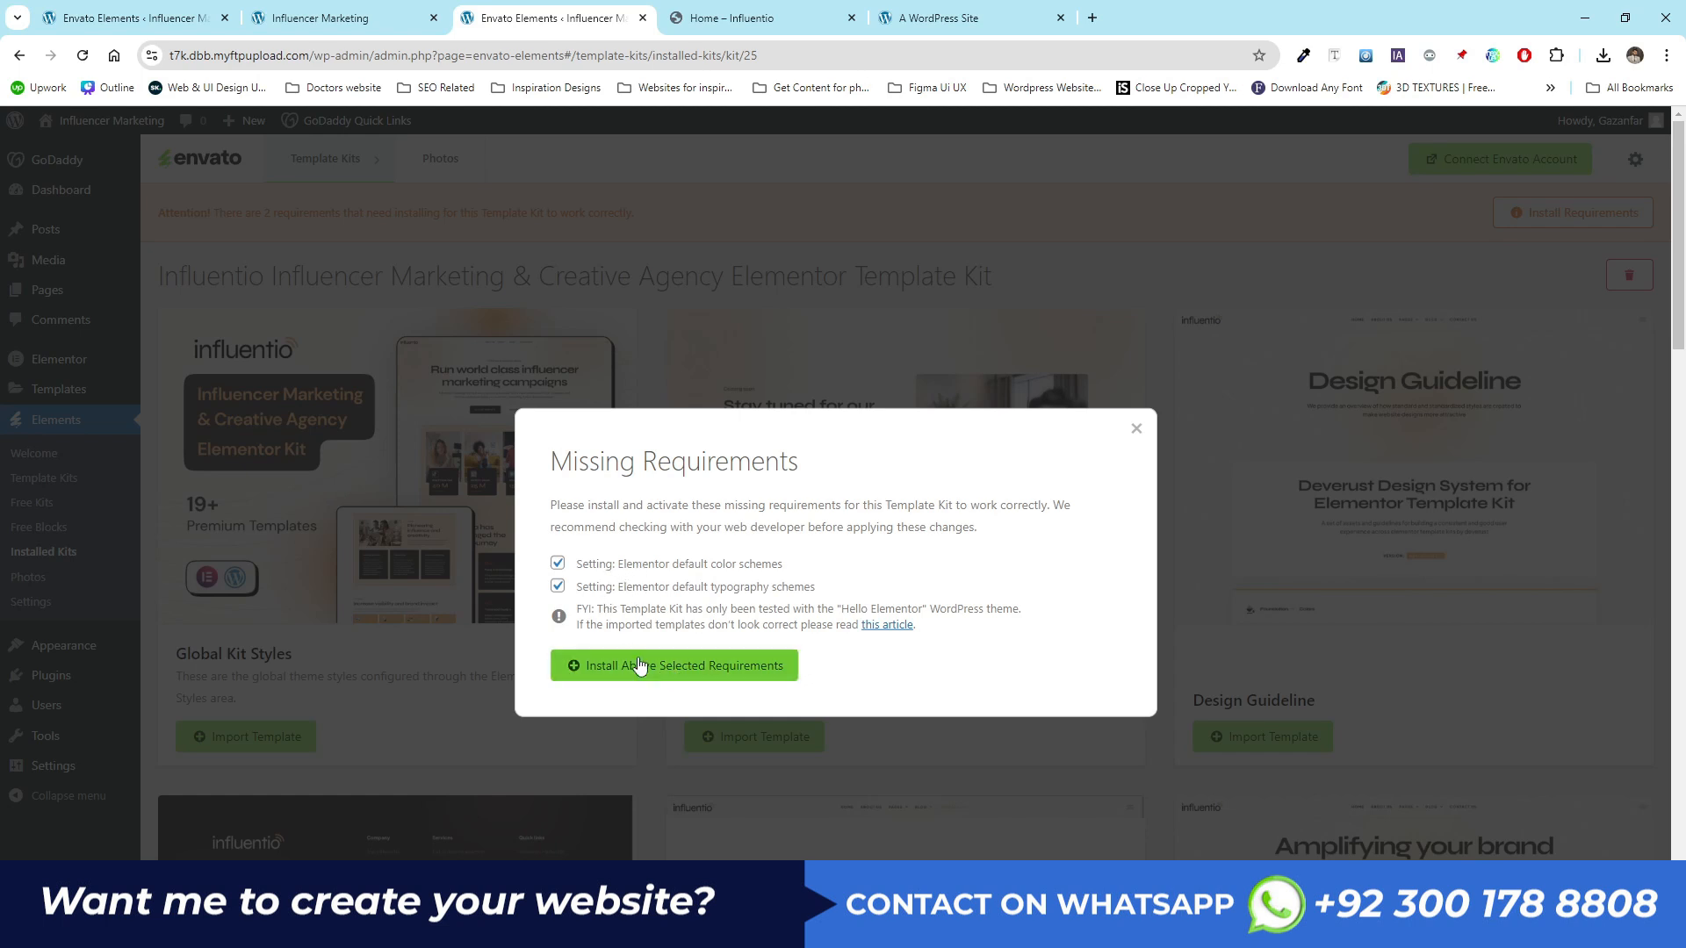
click(673, 669)
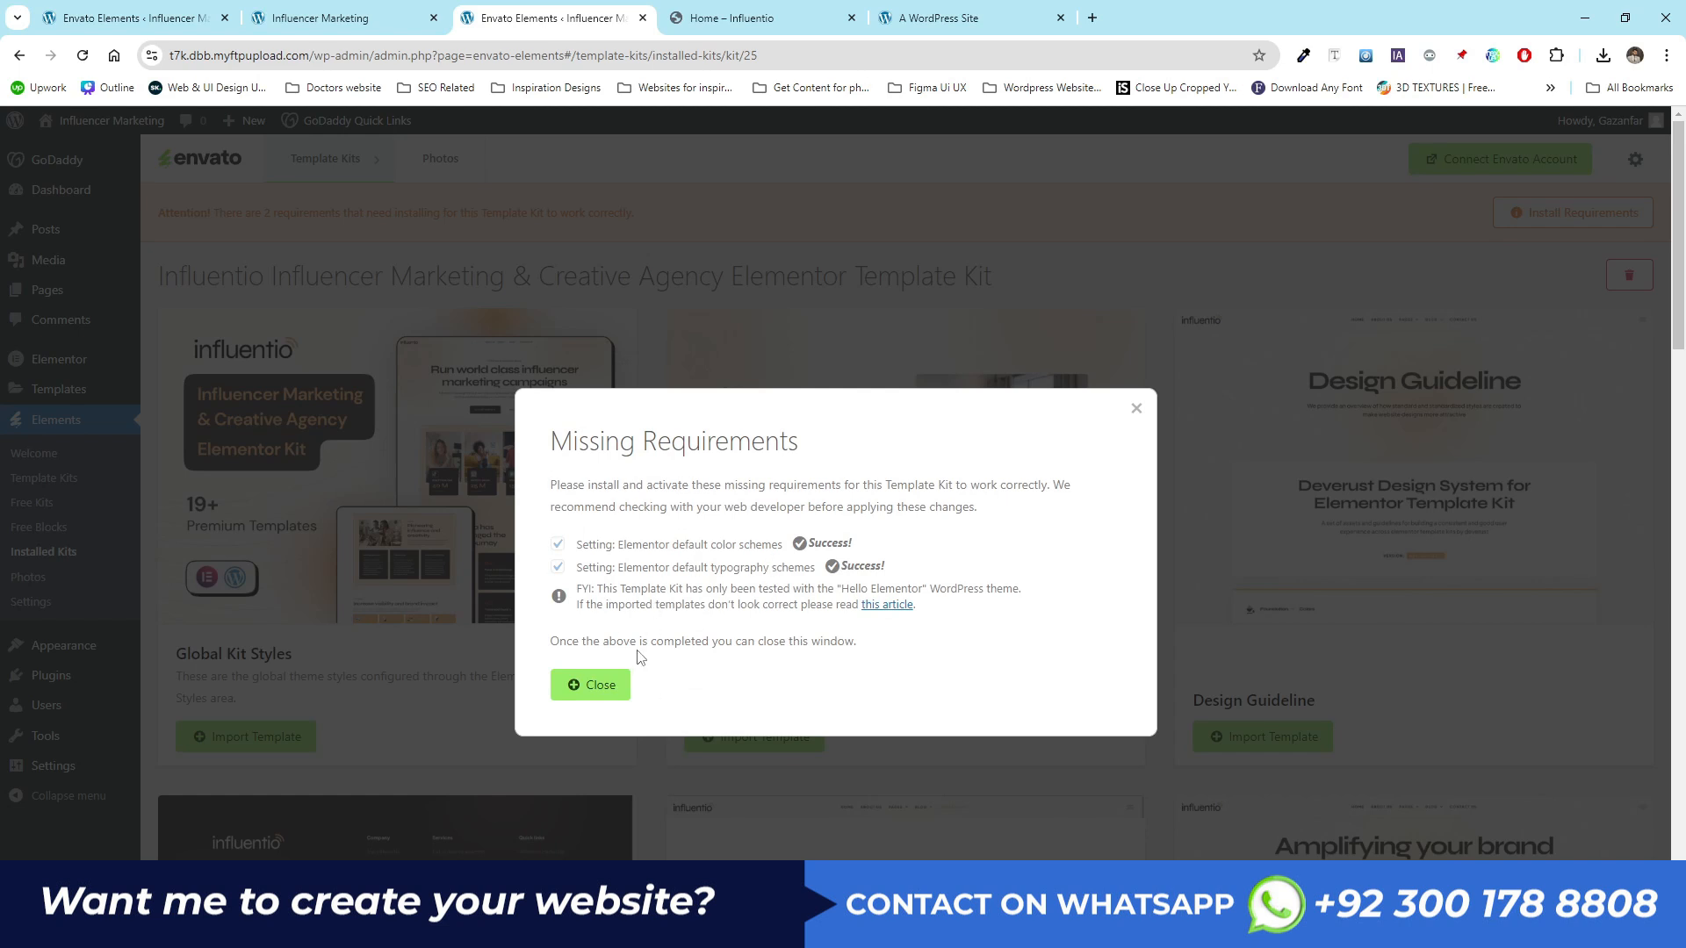
mouse_move(850, 543)
mouse_down()
mouse_move(822, 545)
mouse_move(840, 566)
mouse_up()
click(592, 686)
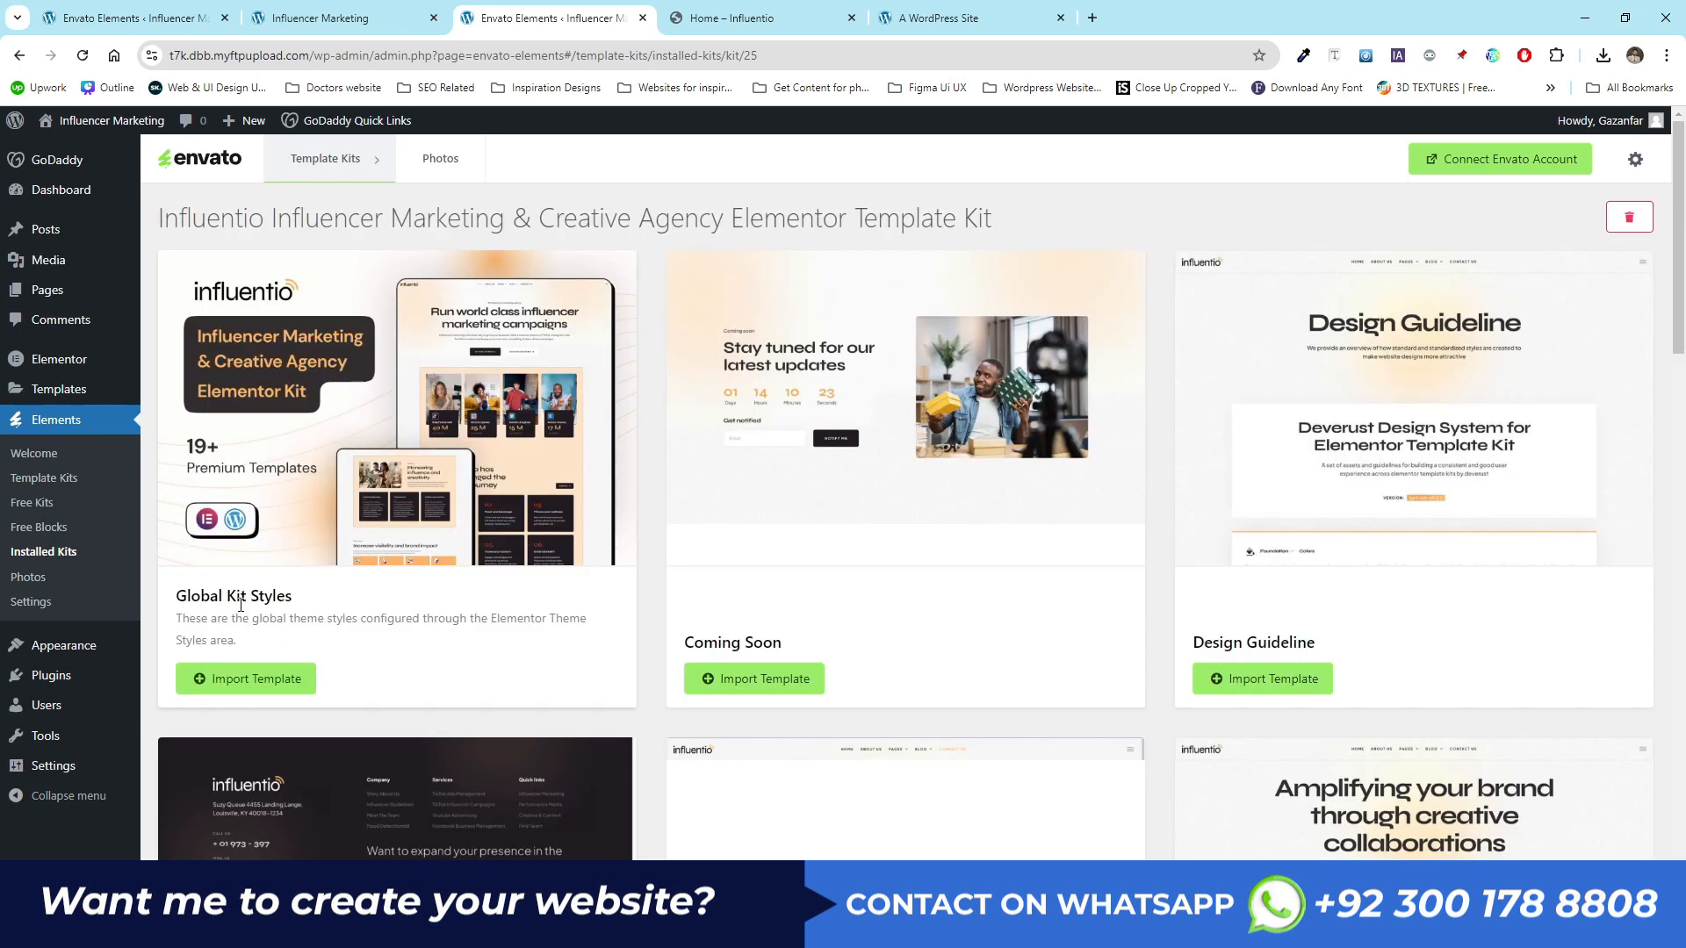
- Import the Global Kit Styles template from the kit, then switch to the Influentio demo tab
click(255, 689)
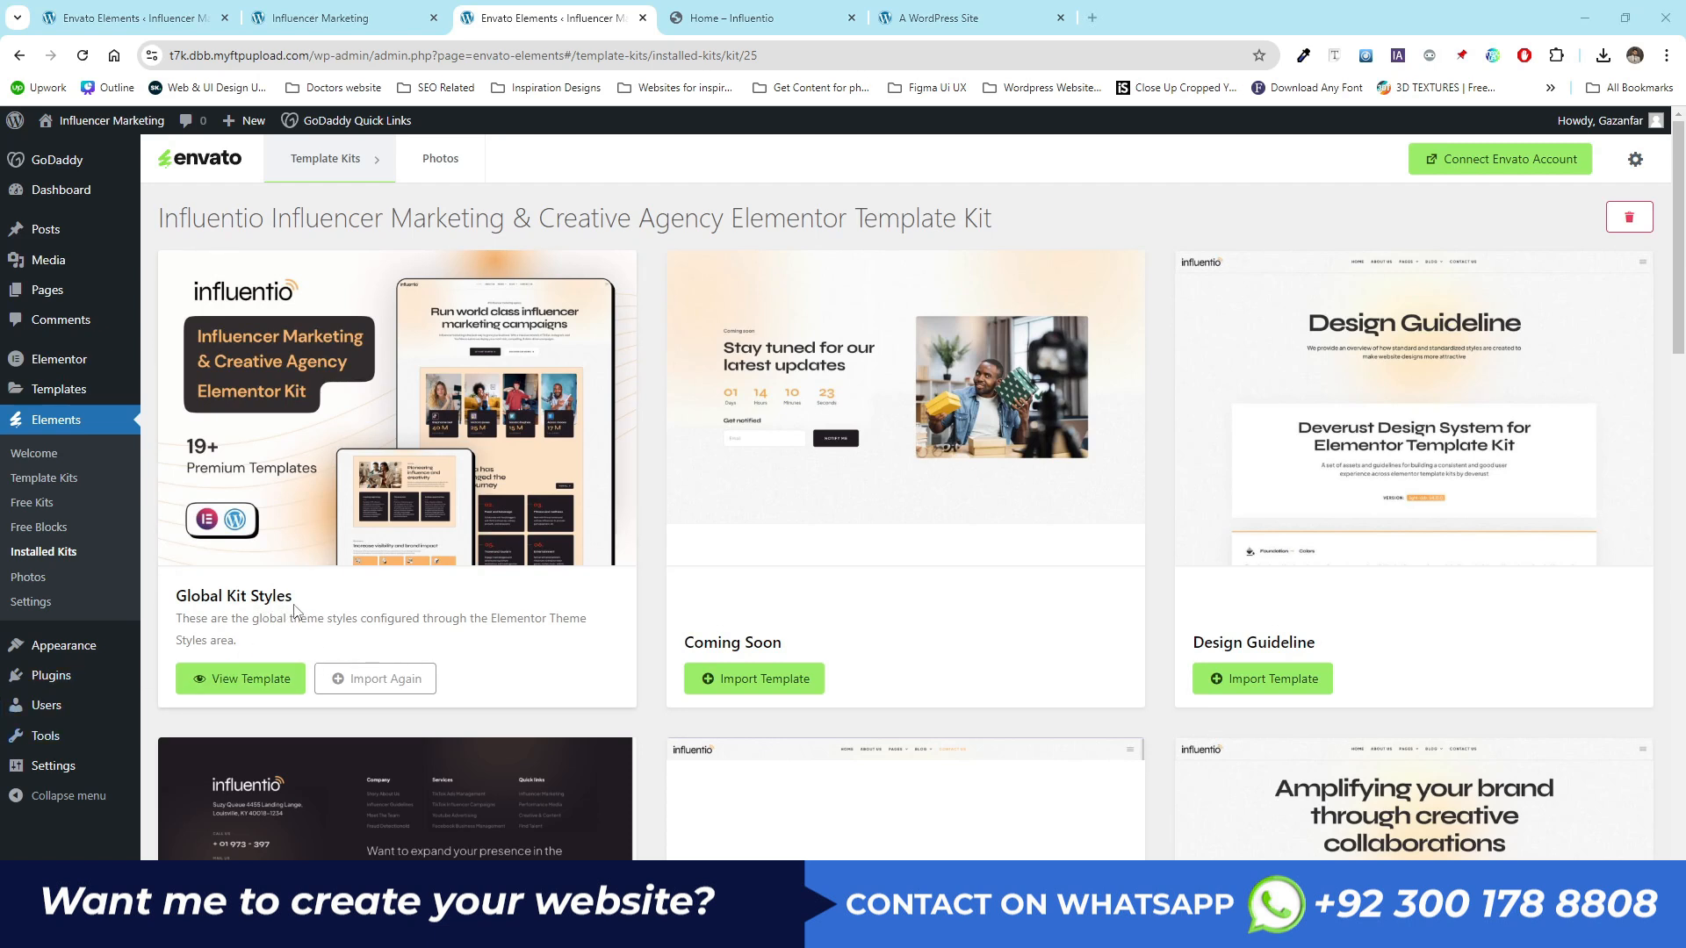
scroll(569, 646, down, 5)
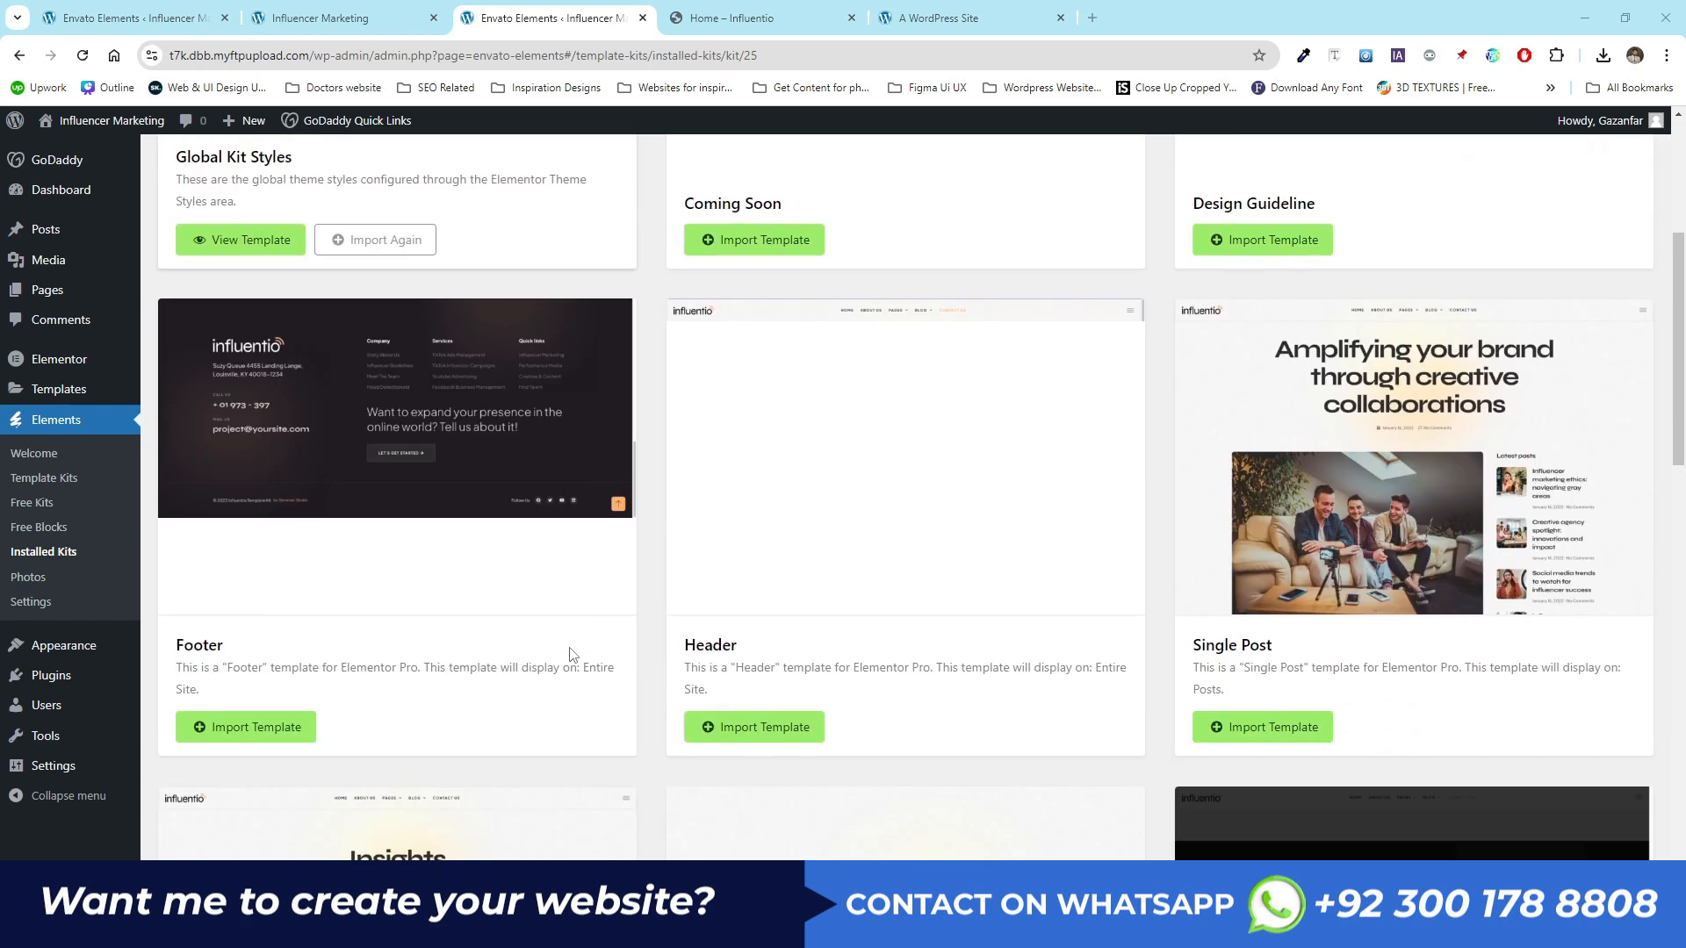
drag(755, 647, 682, 647)
drag(274, 657, 178, 647)
click(310, 632)
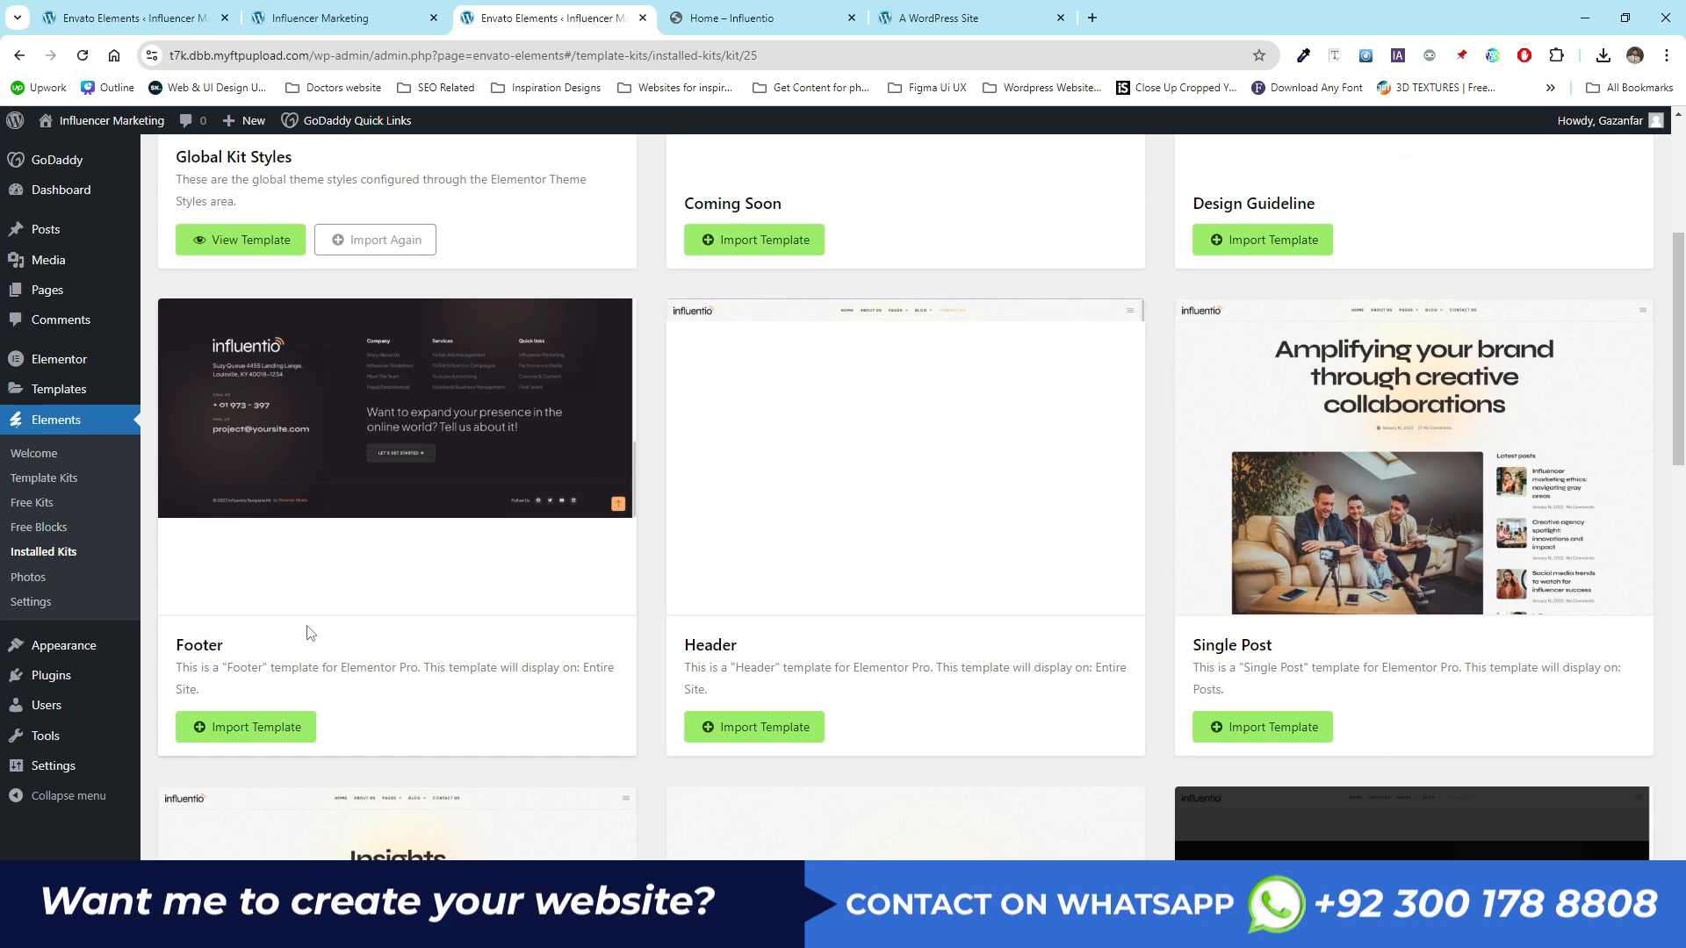
click(728, 16)
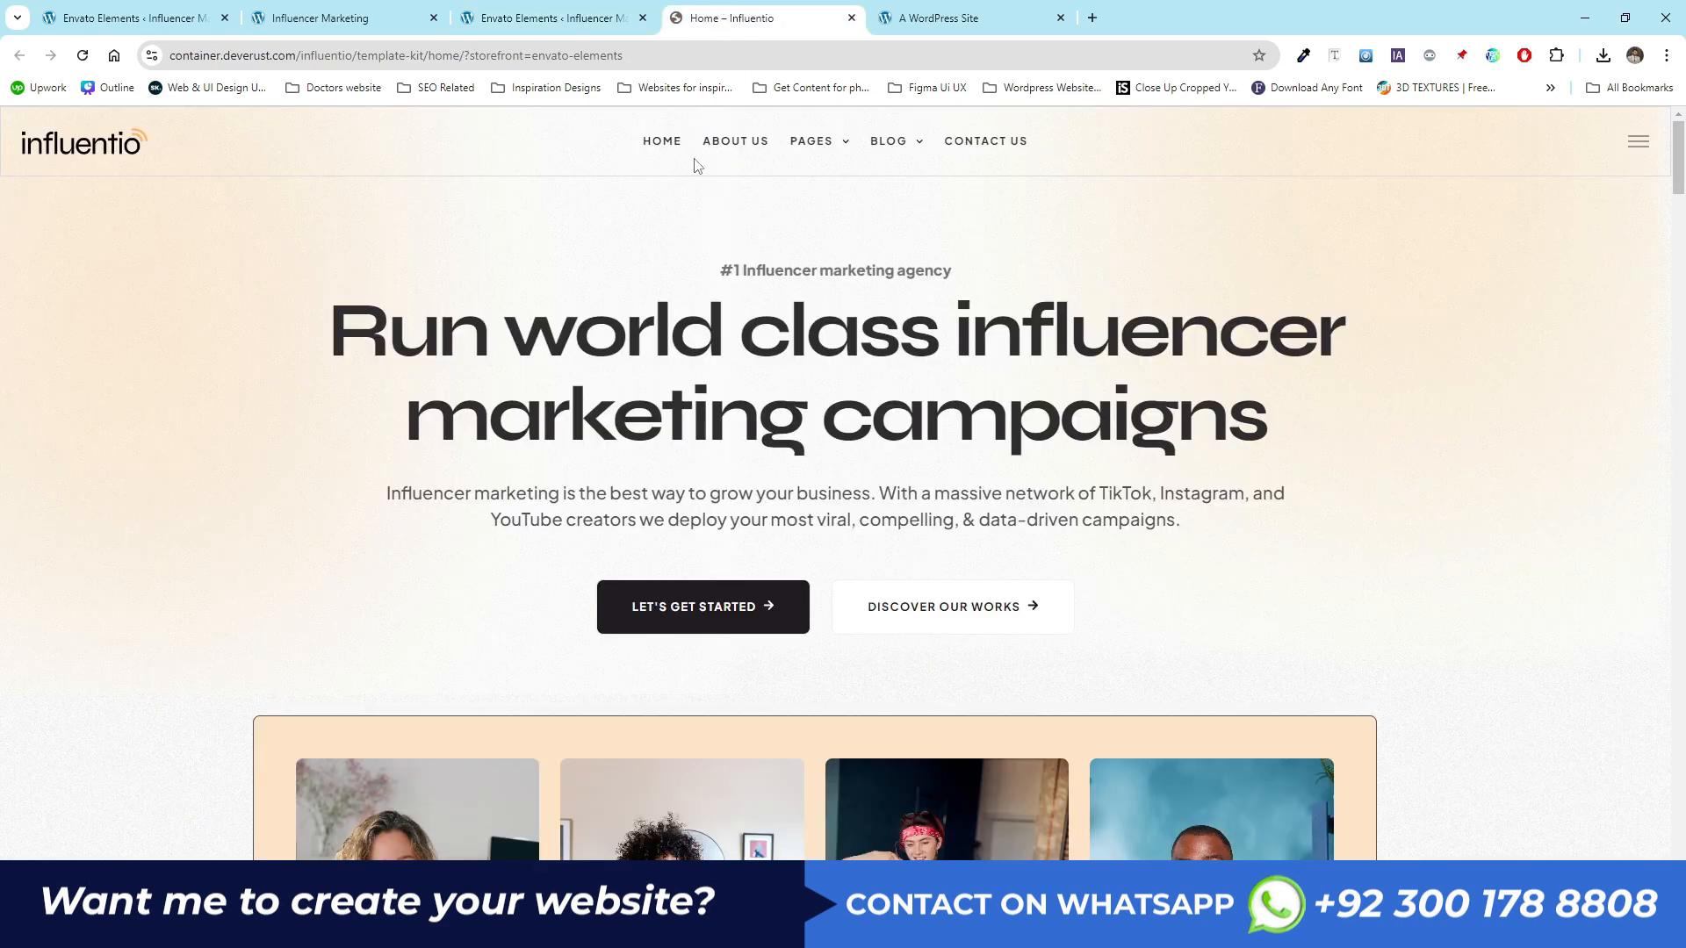
- Close the duplicate Envato Elements tab and open Elementor's Theme Builder from the dashboard
click(331, 18)
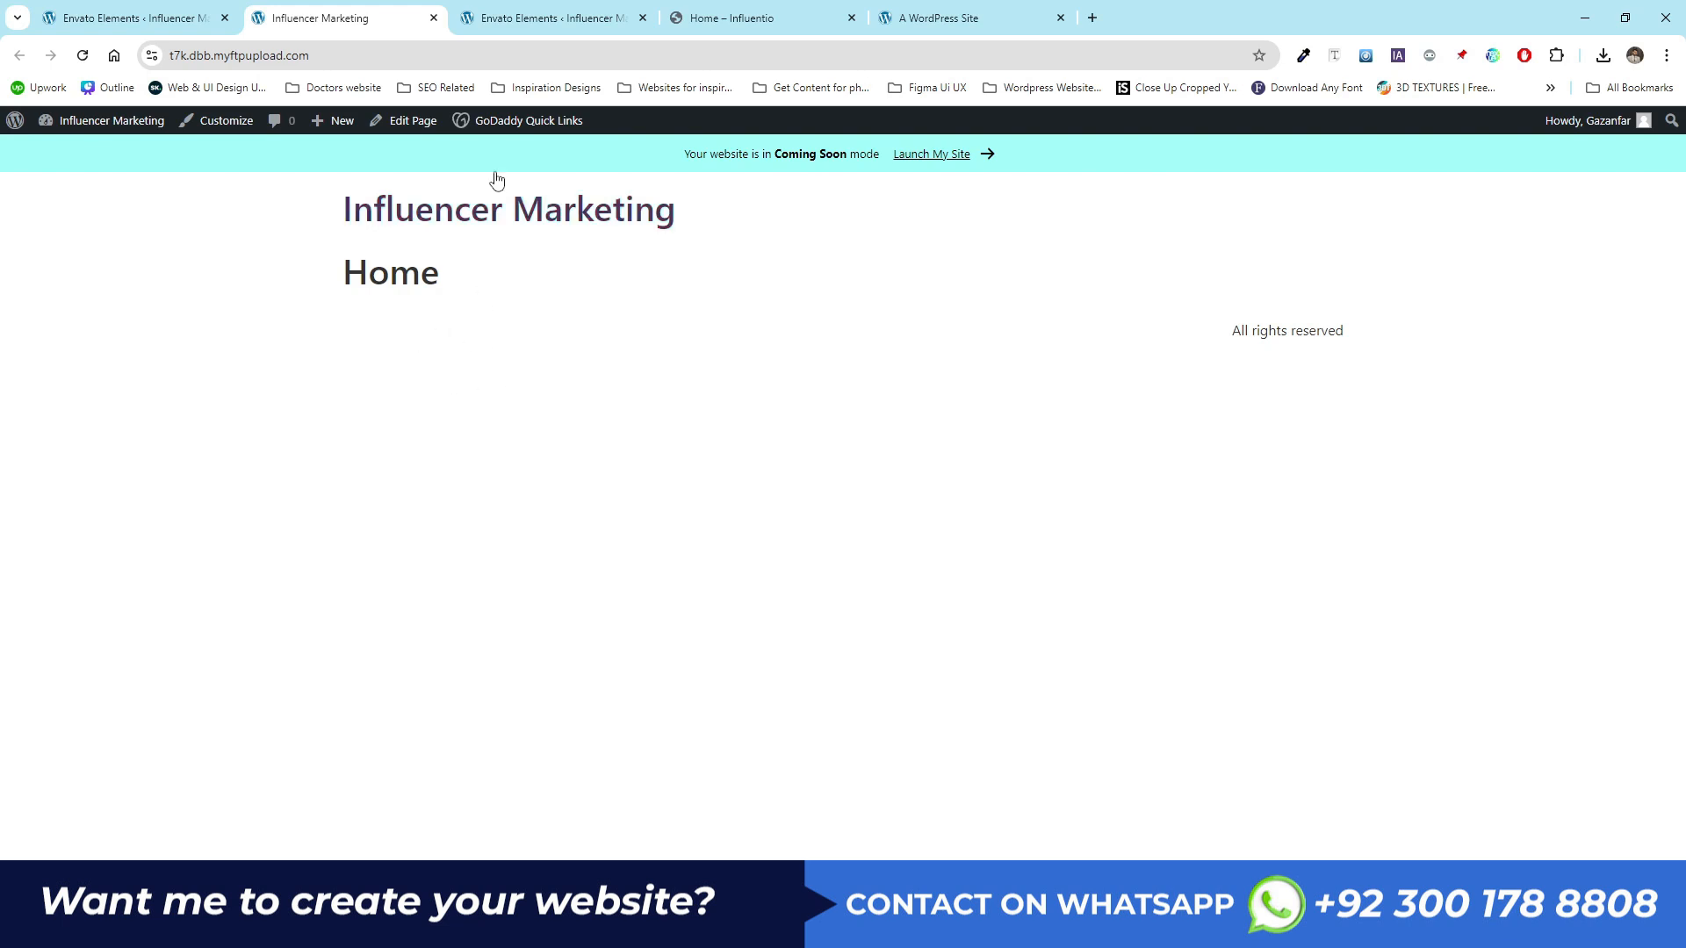
click(643, 18)
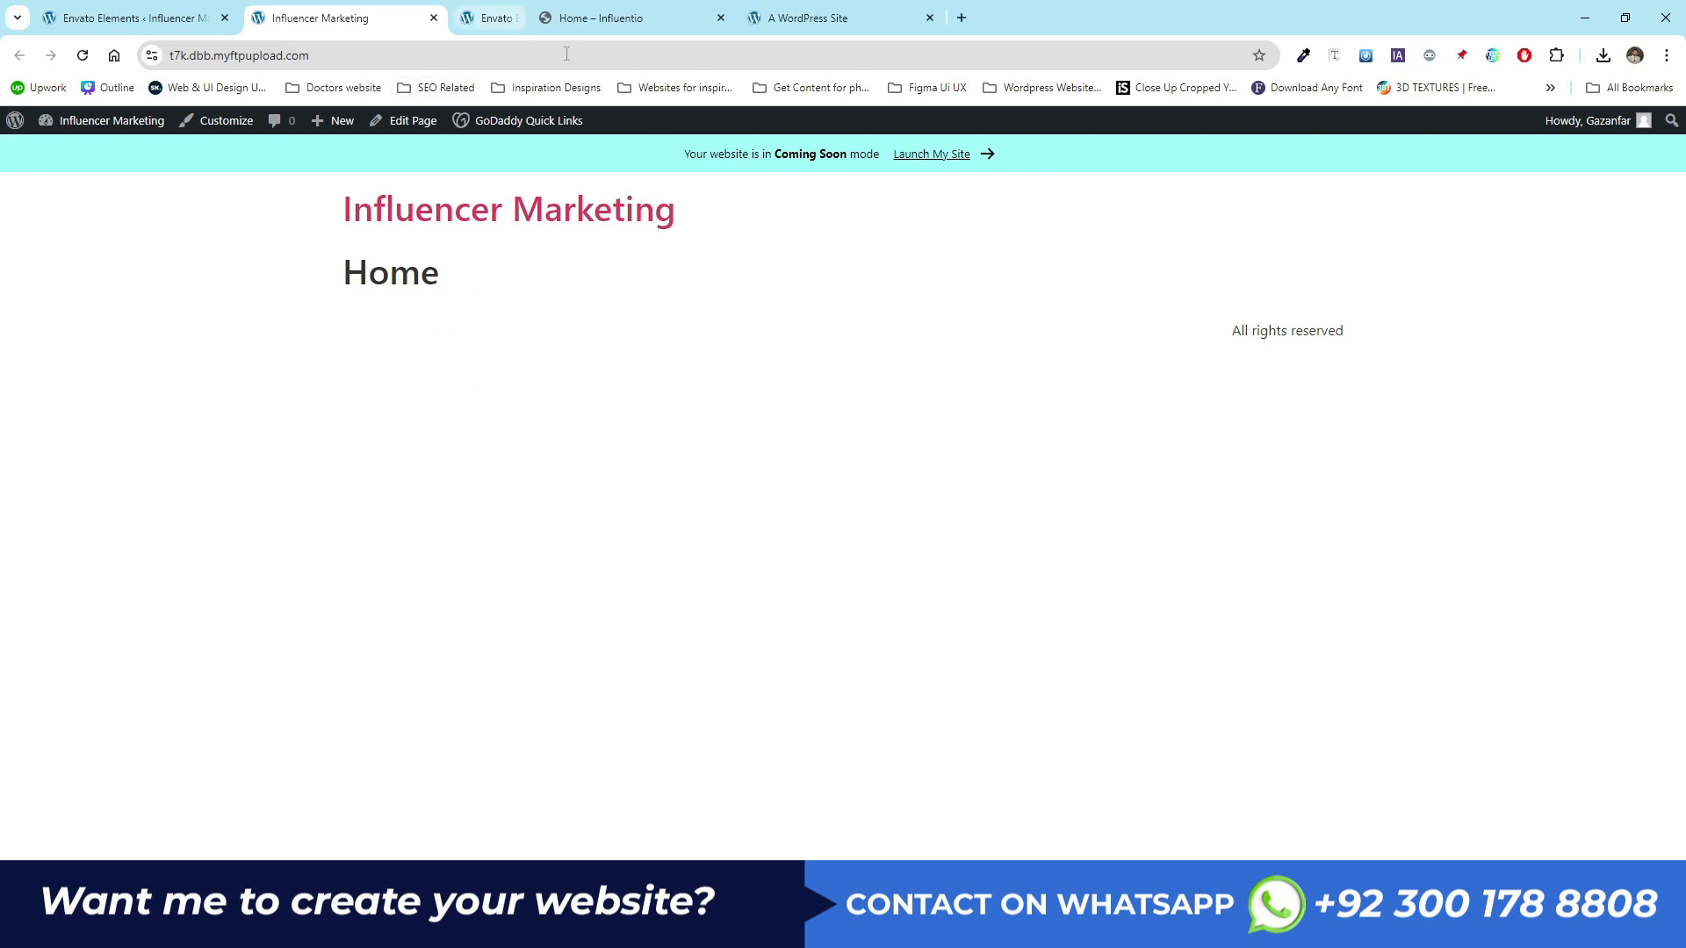
click(131, 18)
mouse_move(92, 387)
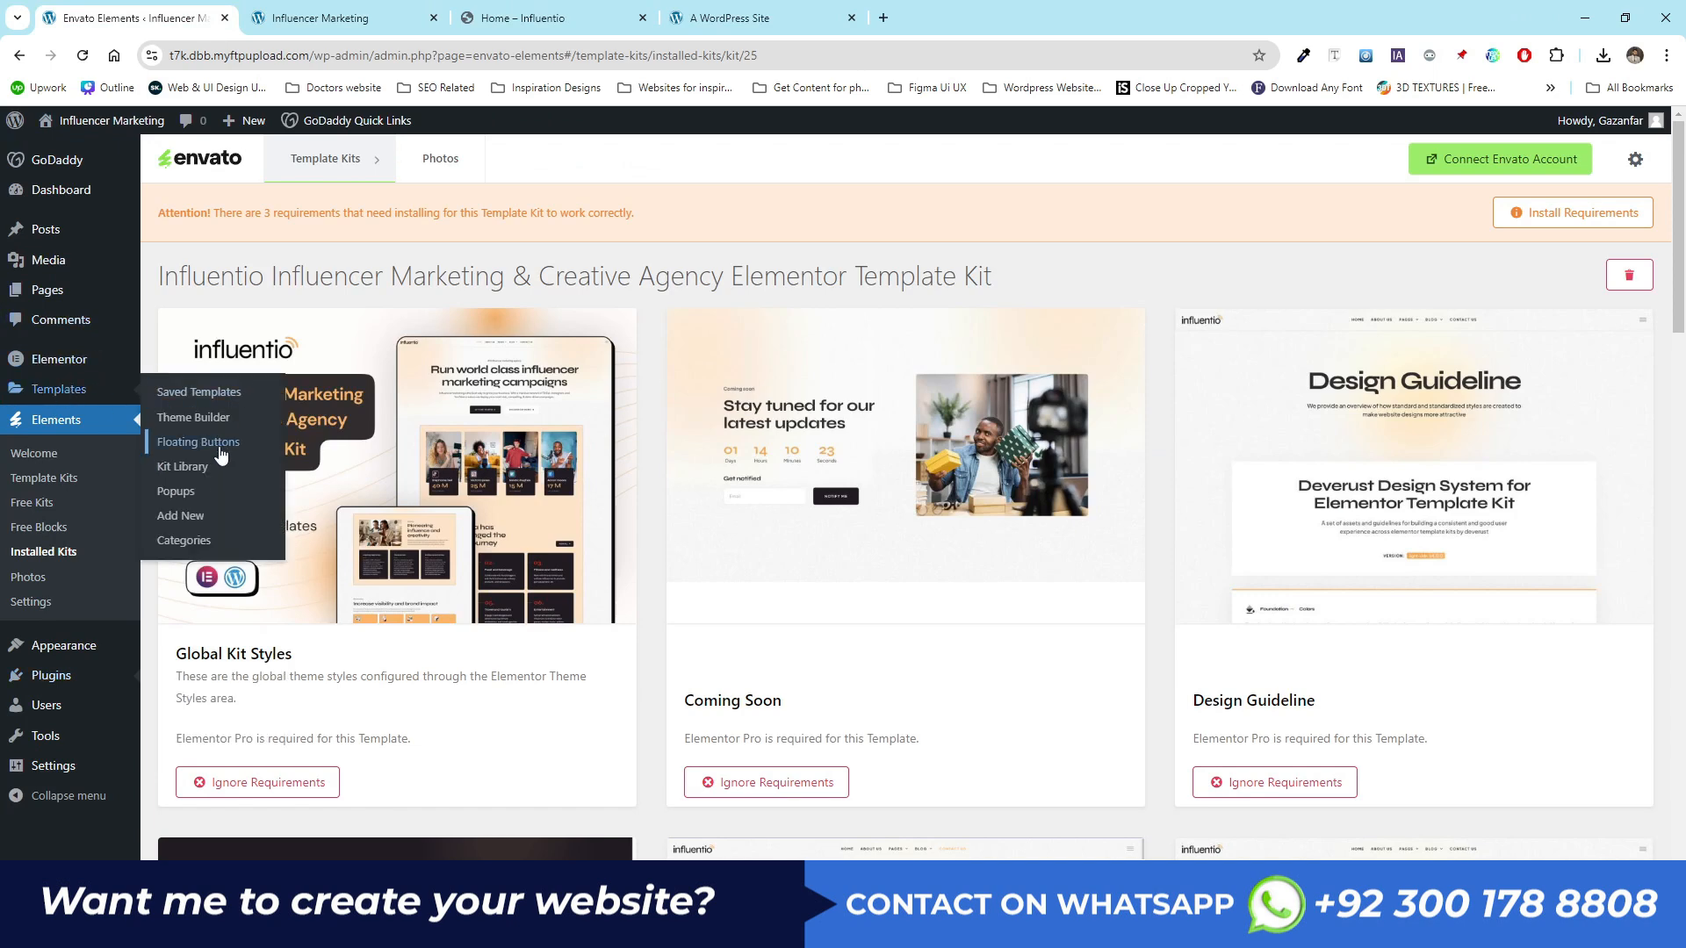
click(219, 418)
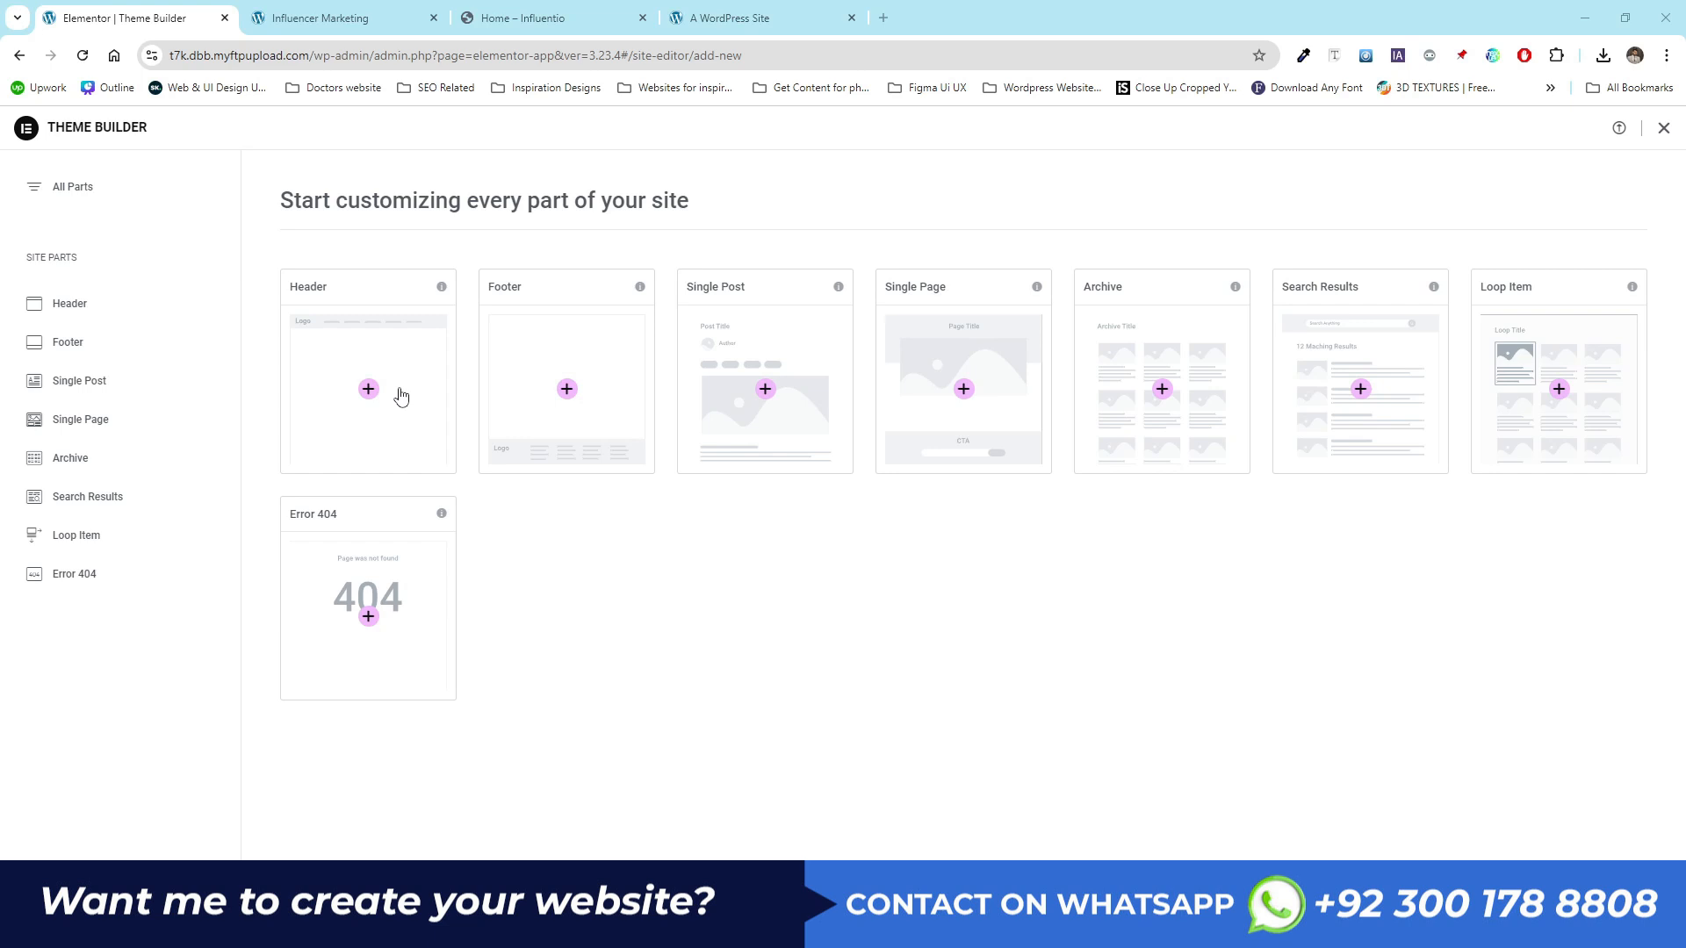
- Start a new Header part in the Theme Builder and dismiss the library and notification dialogs
click(369, 392)
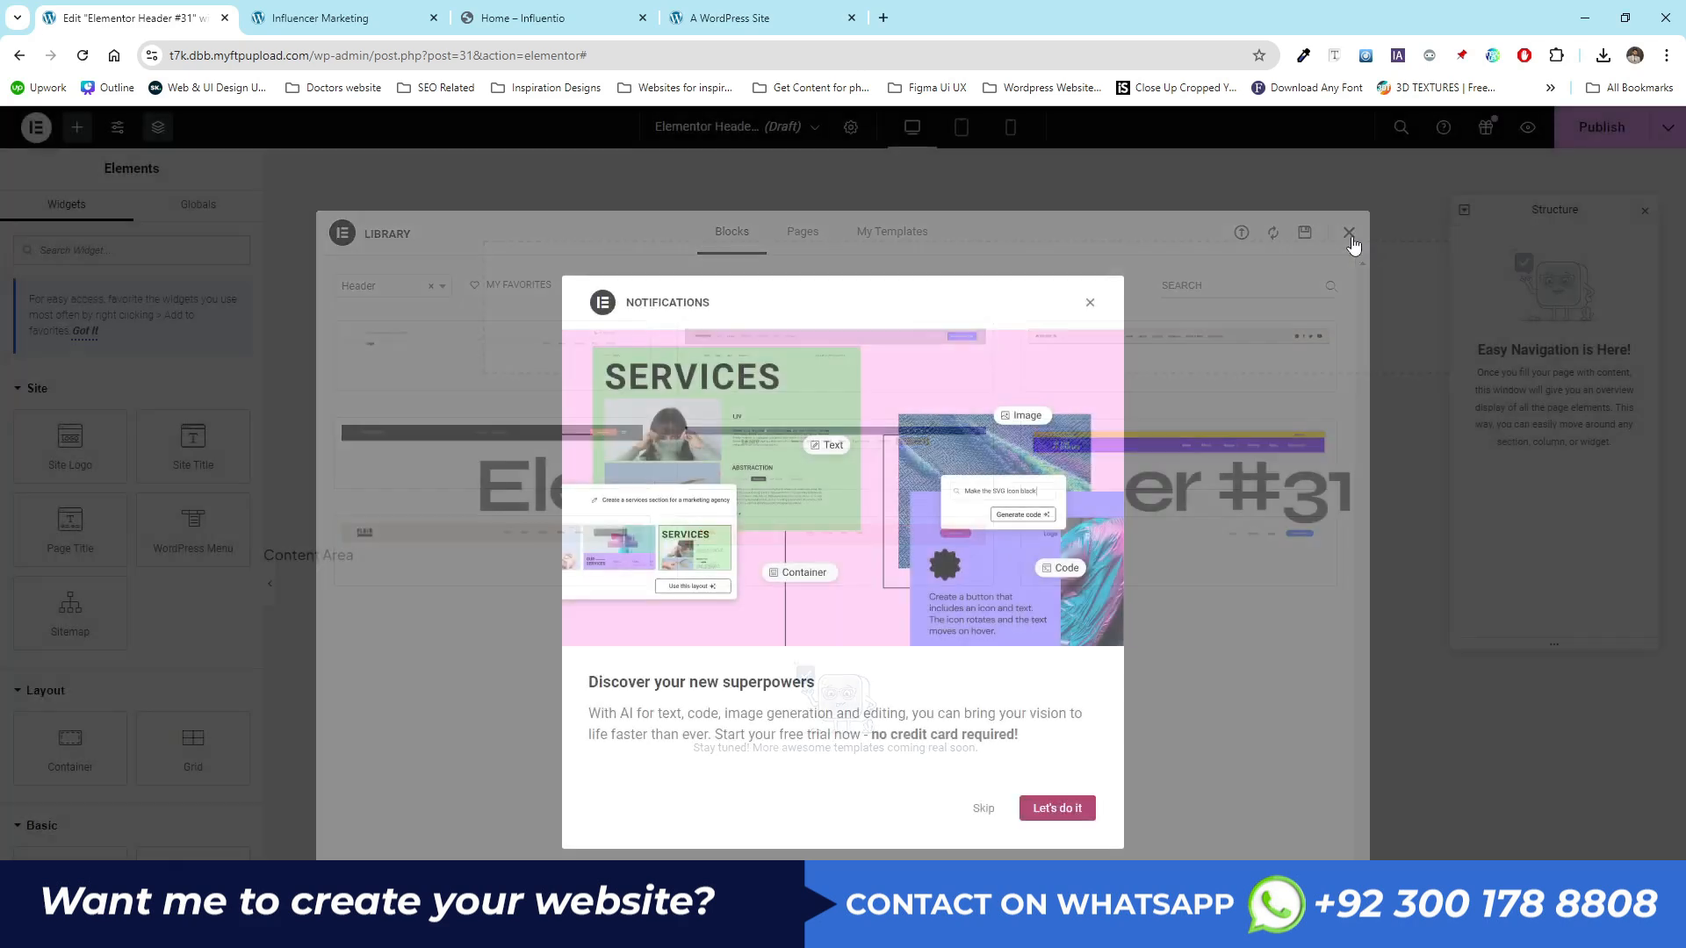
click(1349, 233)
click(1089, 303)
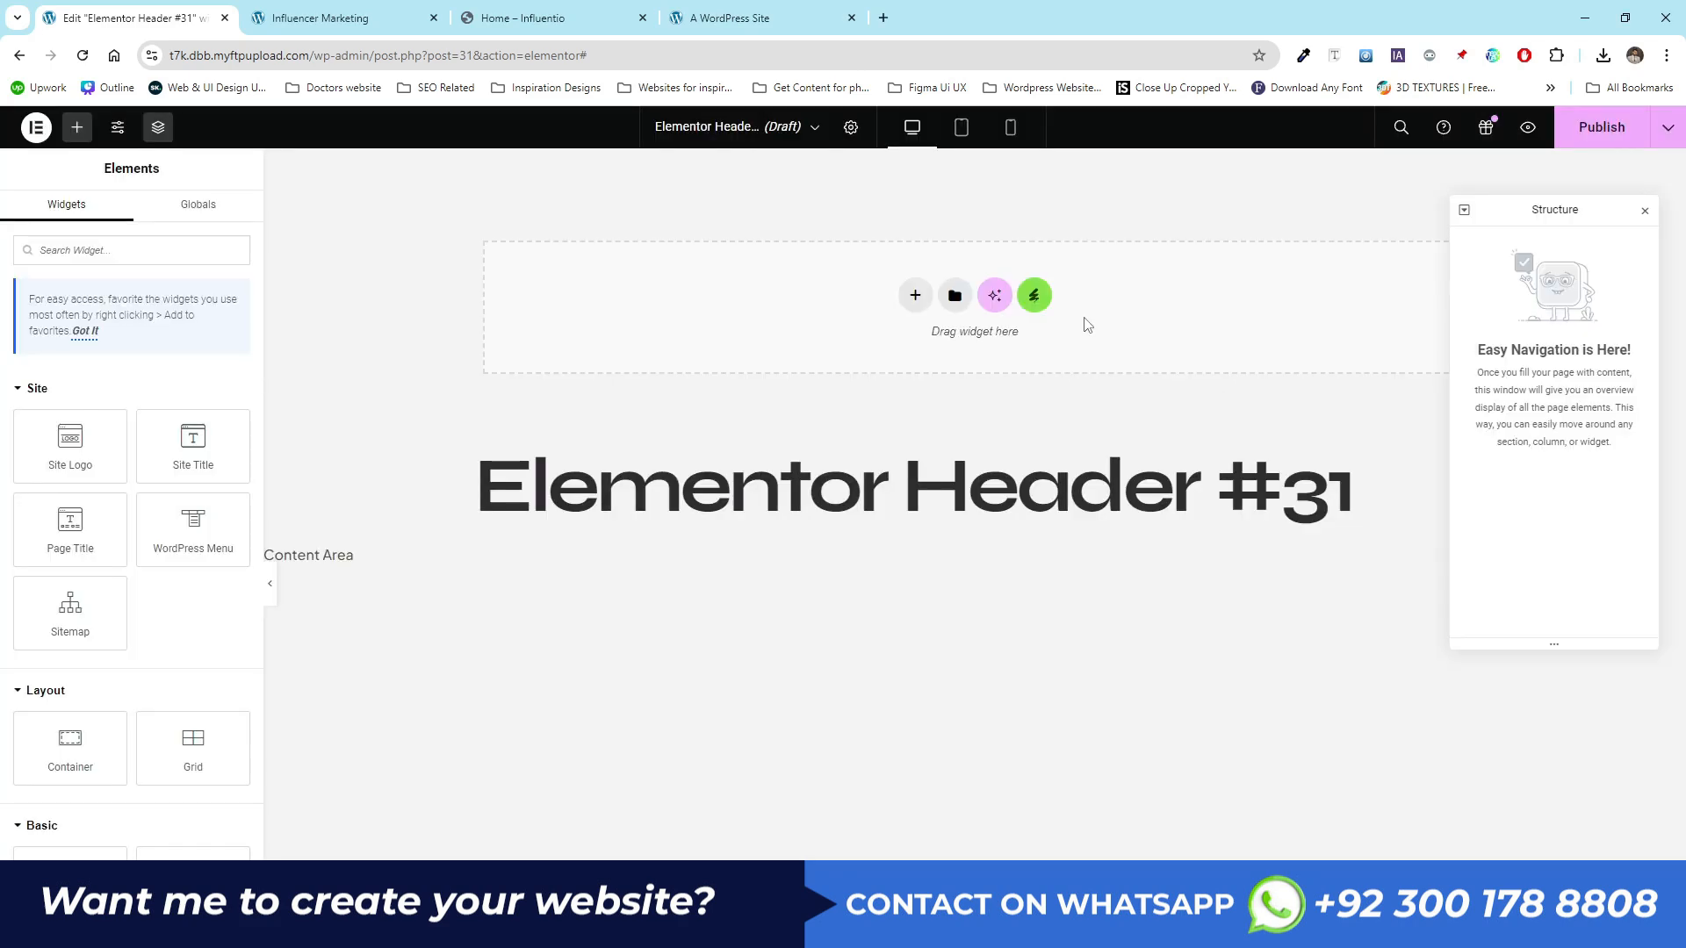
- Open the installed Influentio kit from the Envato Elements library and insert its Header template
click(1034, 296)
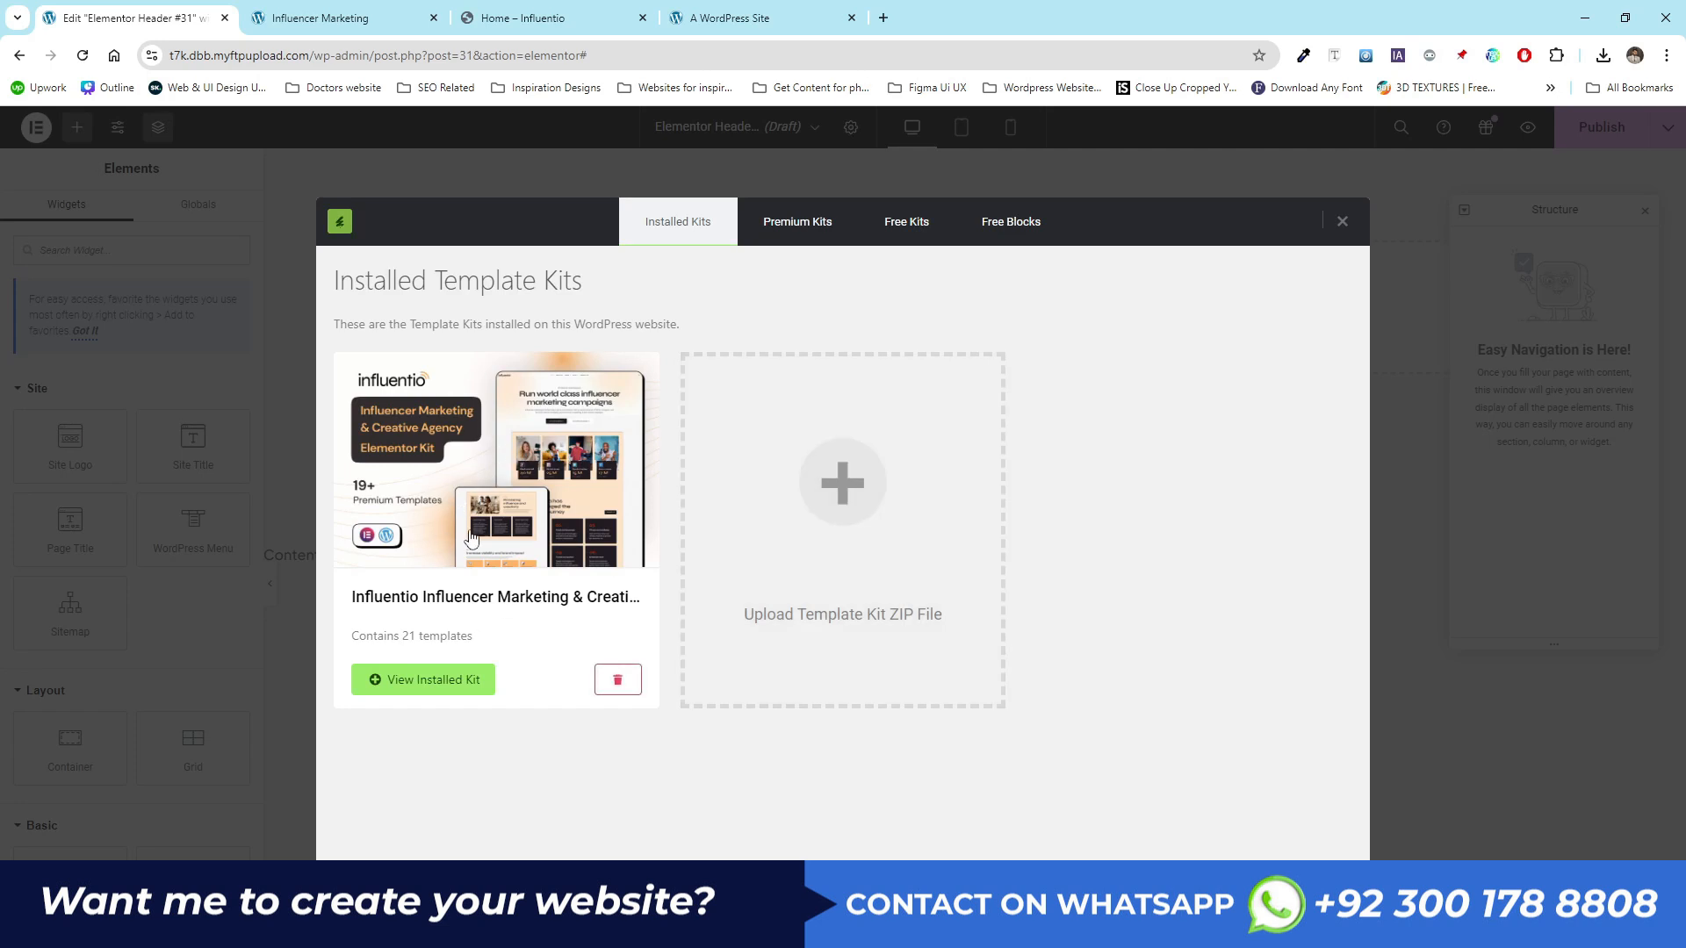
click(482, 503)
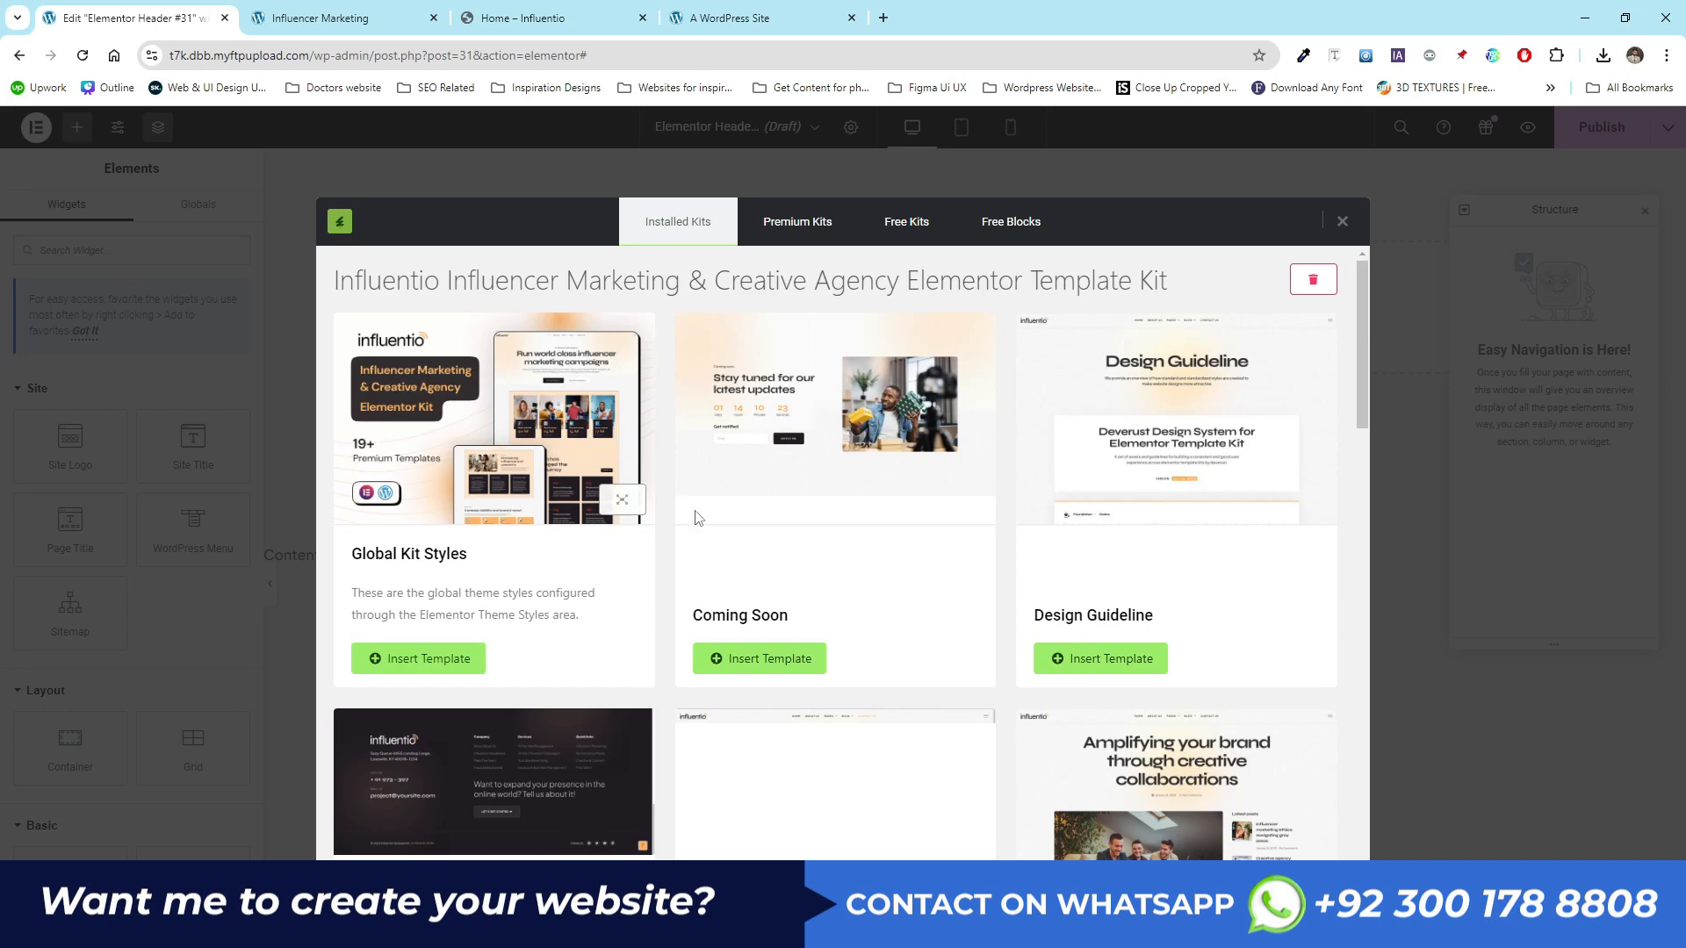
scroll(1178, 541, down, 3)
scroll(1178, 541, down, 1)
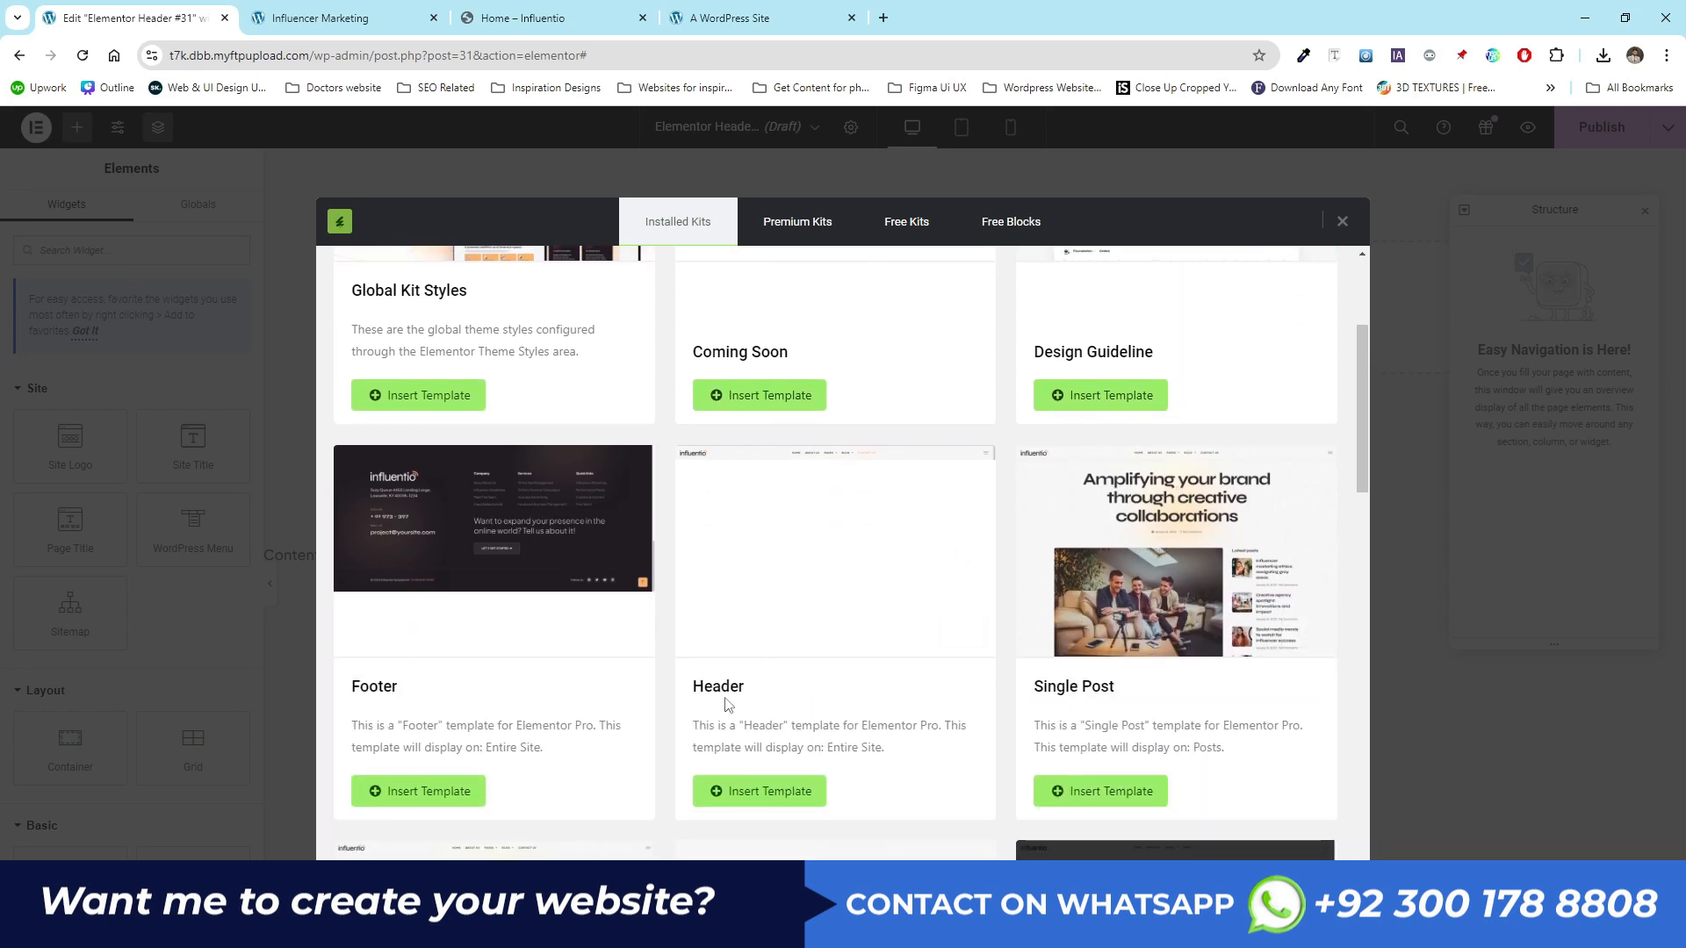
click(770, 806)
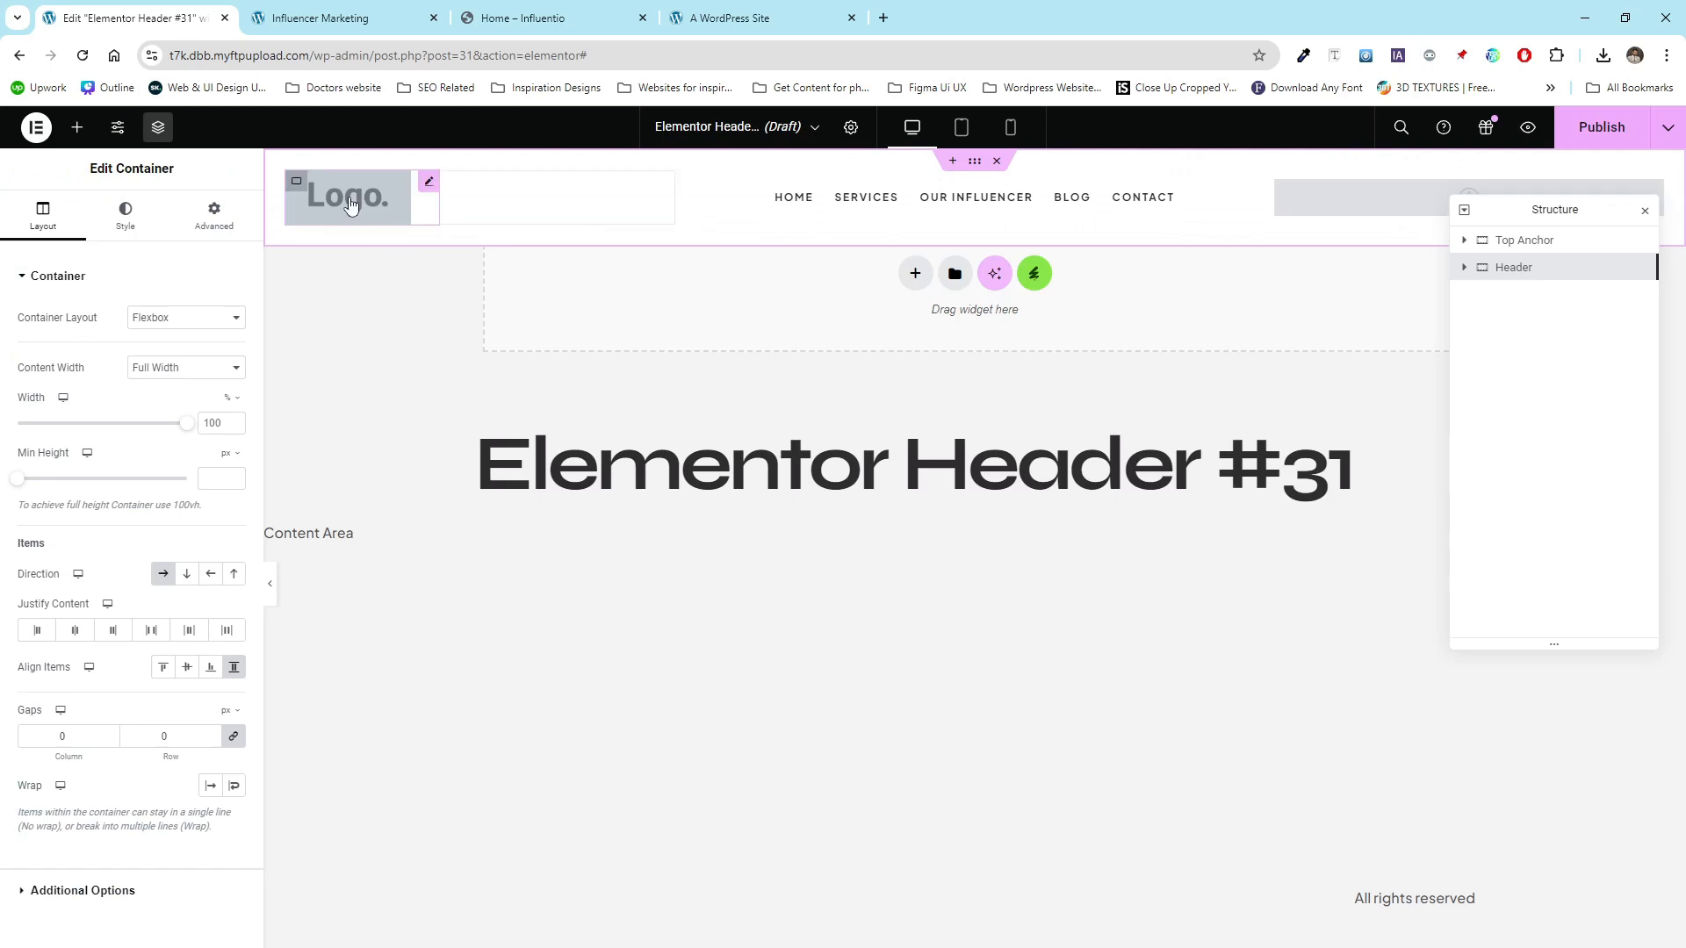
- Set the header's empty menu icon to the Grip lines icon, searched for in the icon library
click(397, 198)
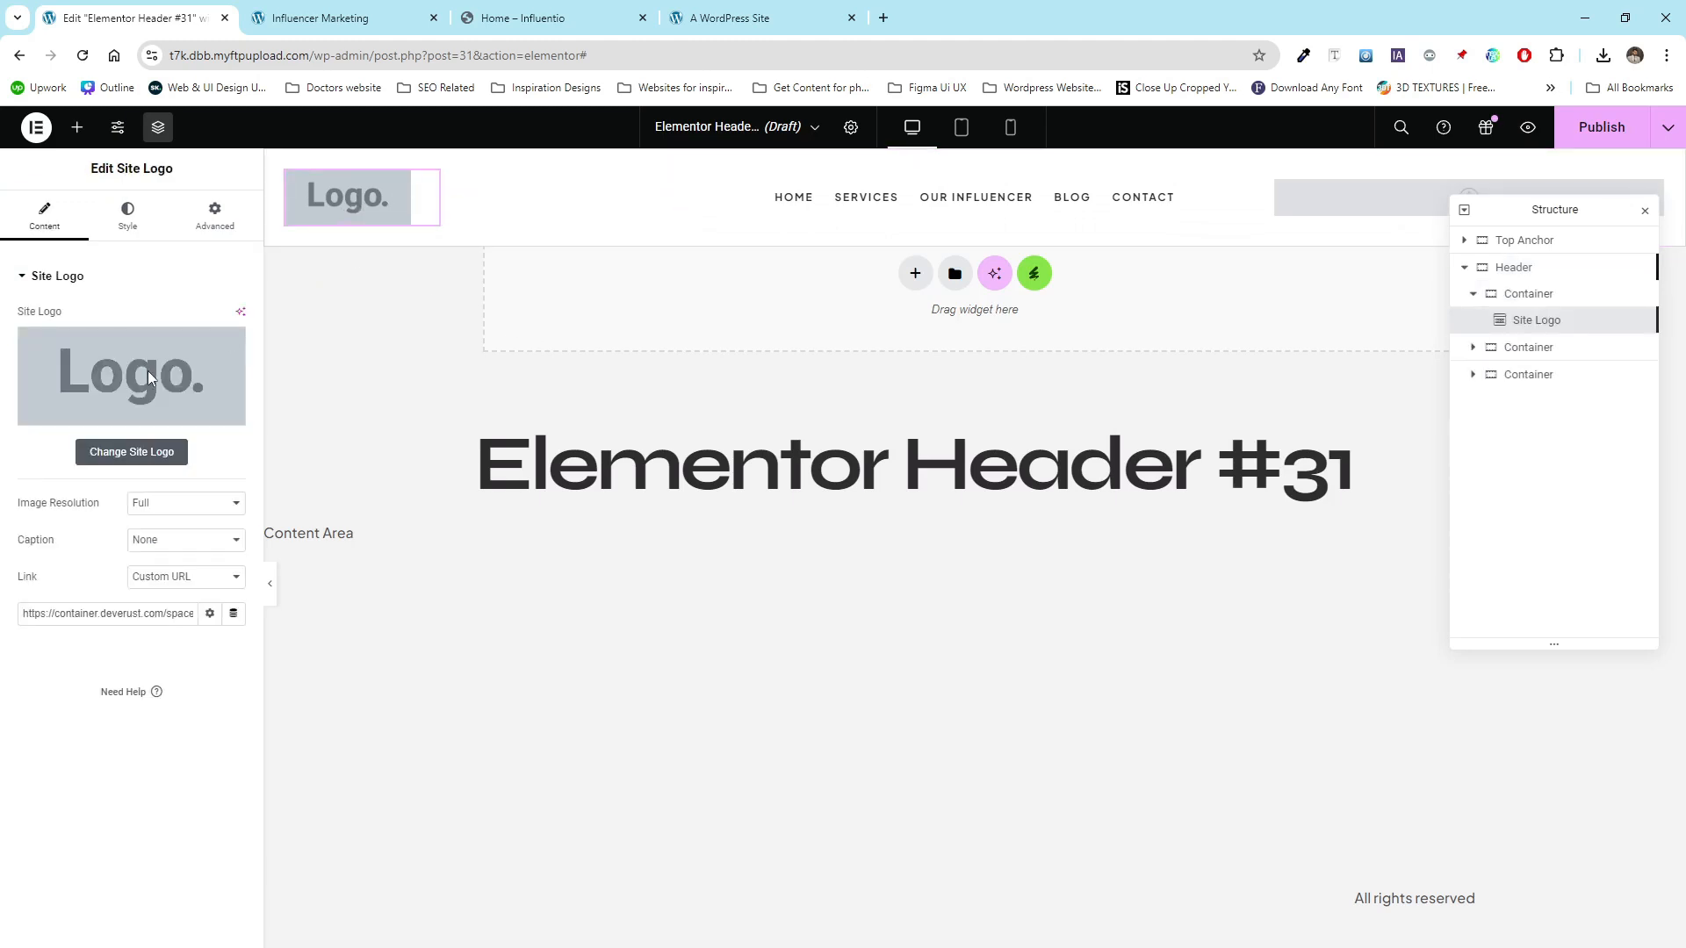
click(1404, 201)
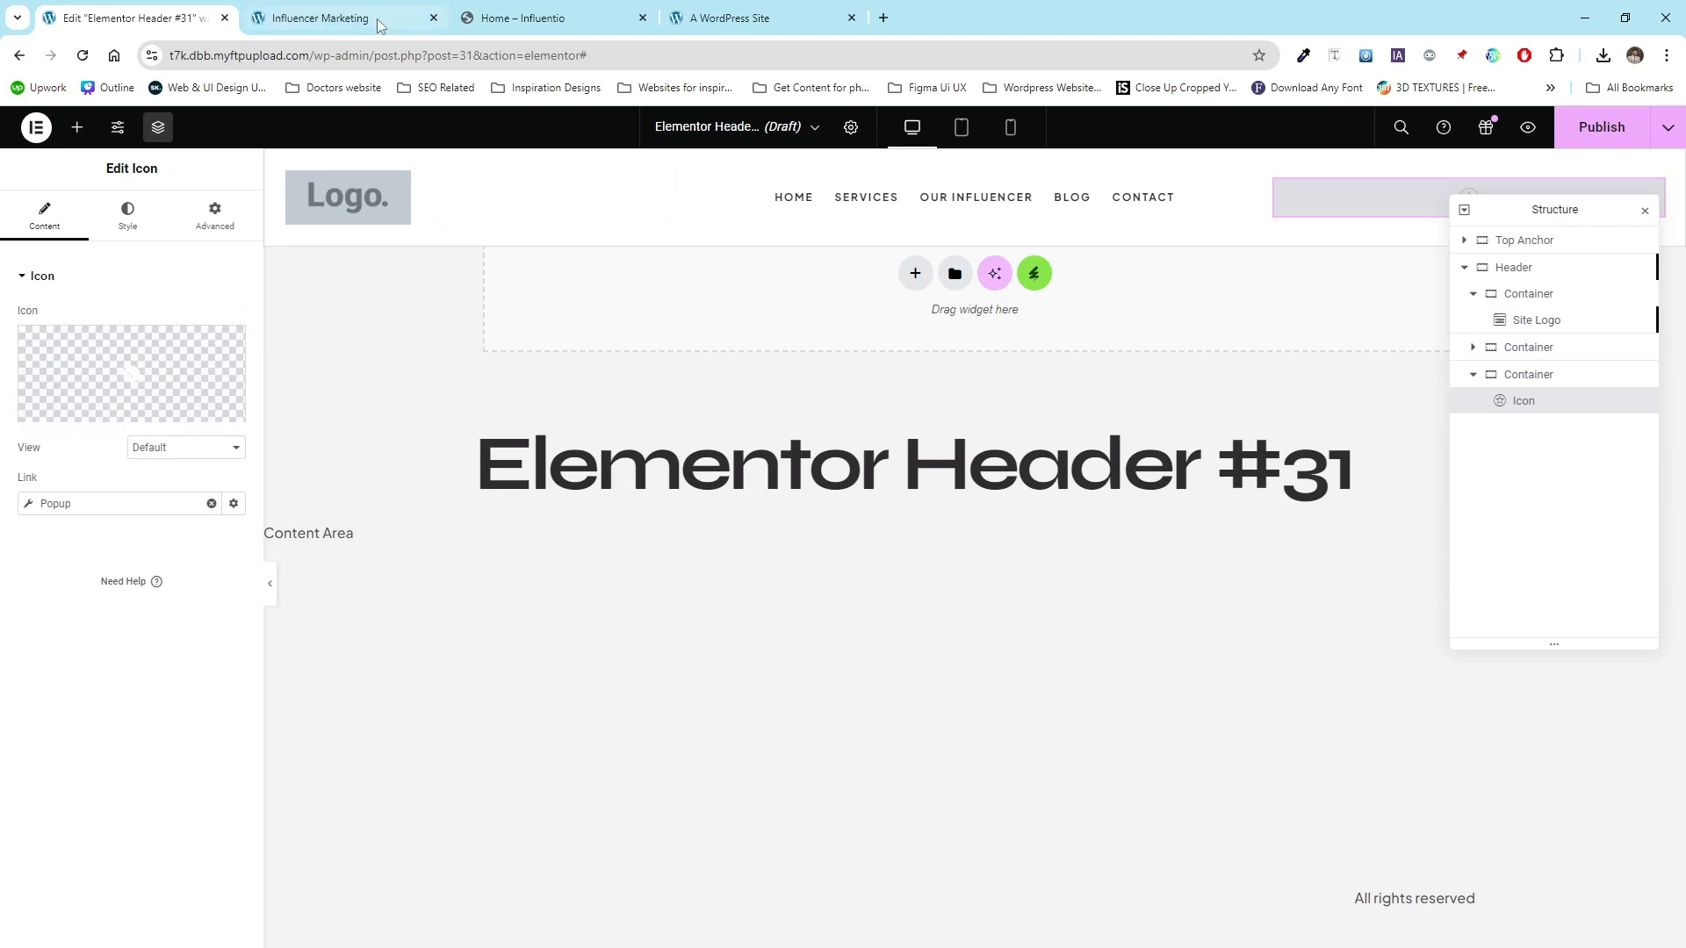
click(72, 409)
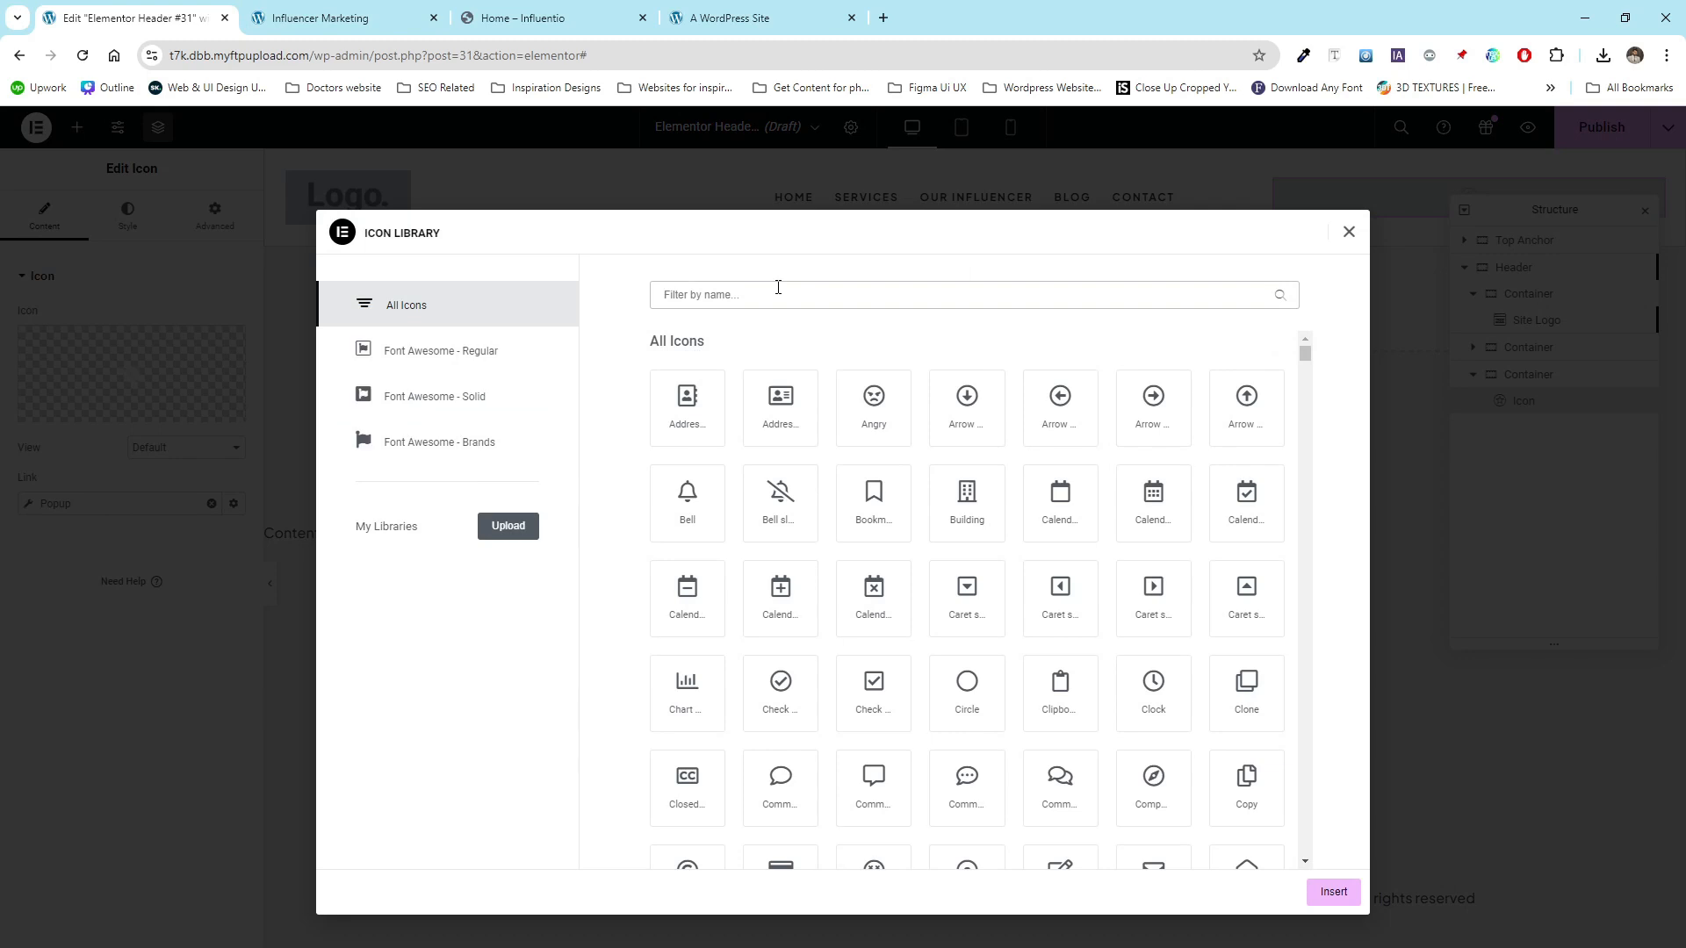
text(burge)
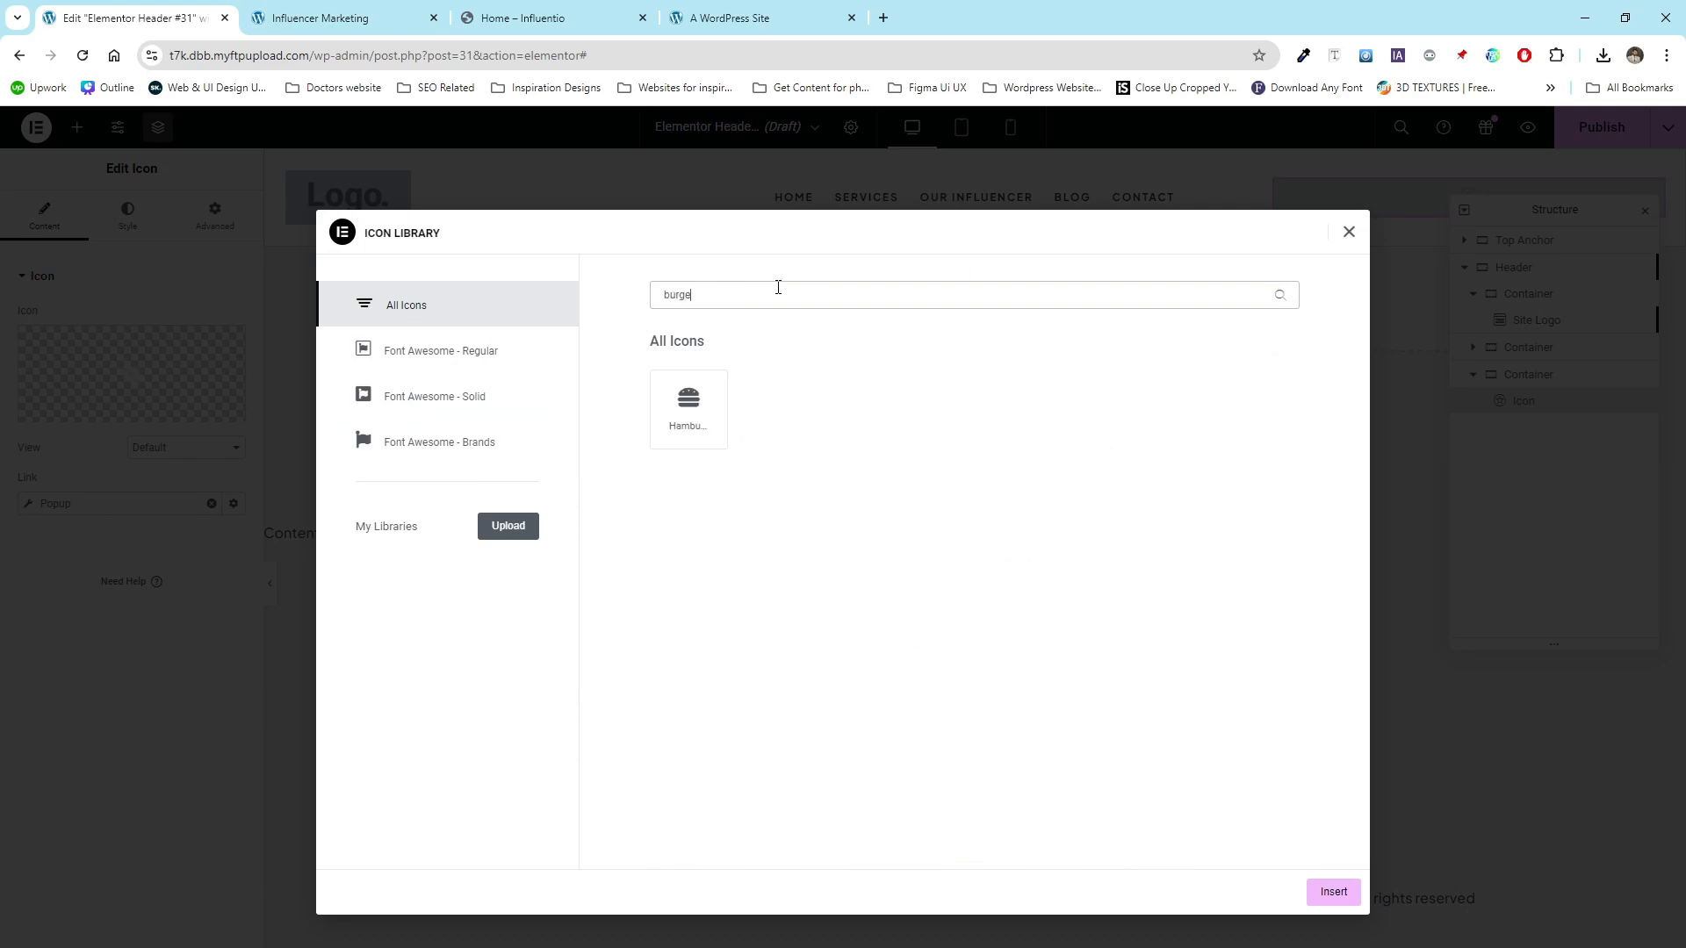
key(BackSpace)
key(BackSpace)
key(BackSpace)
key(BackSpace)
key(BackSpace)
text(menu)
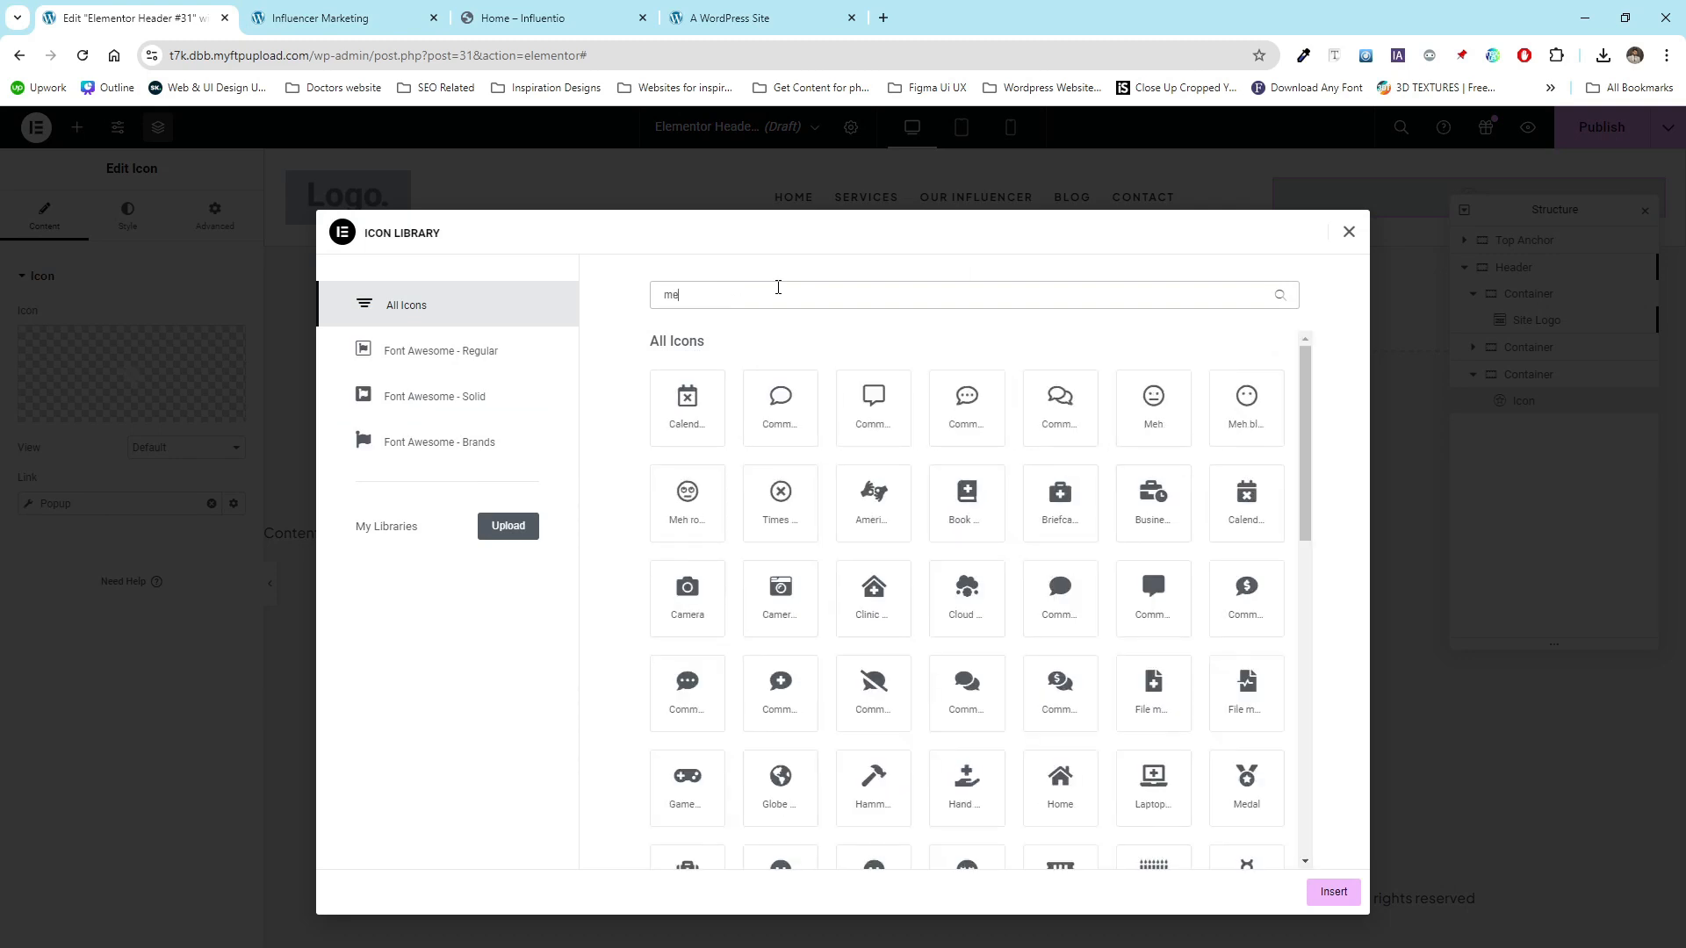
key(BackSpace)
key(BackSpace)
key(BackSpace)
key(BackSpace)
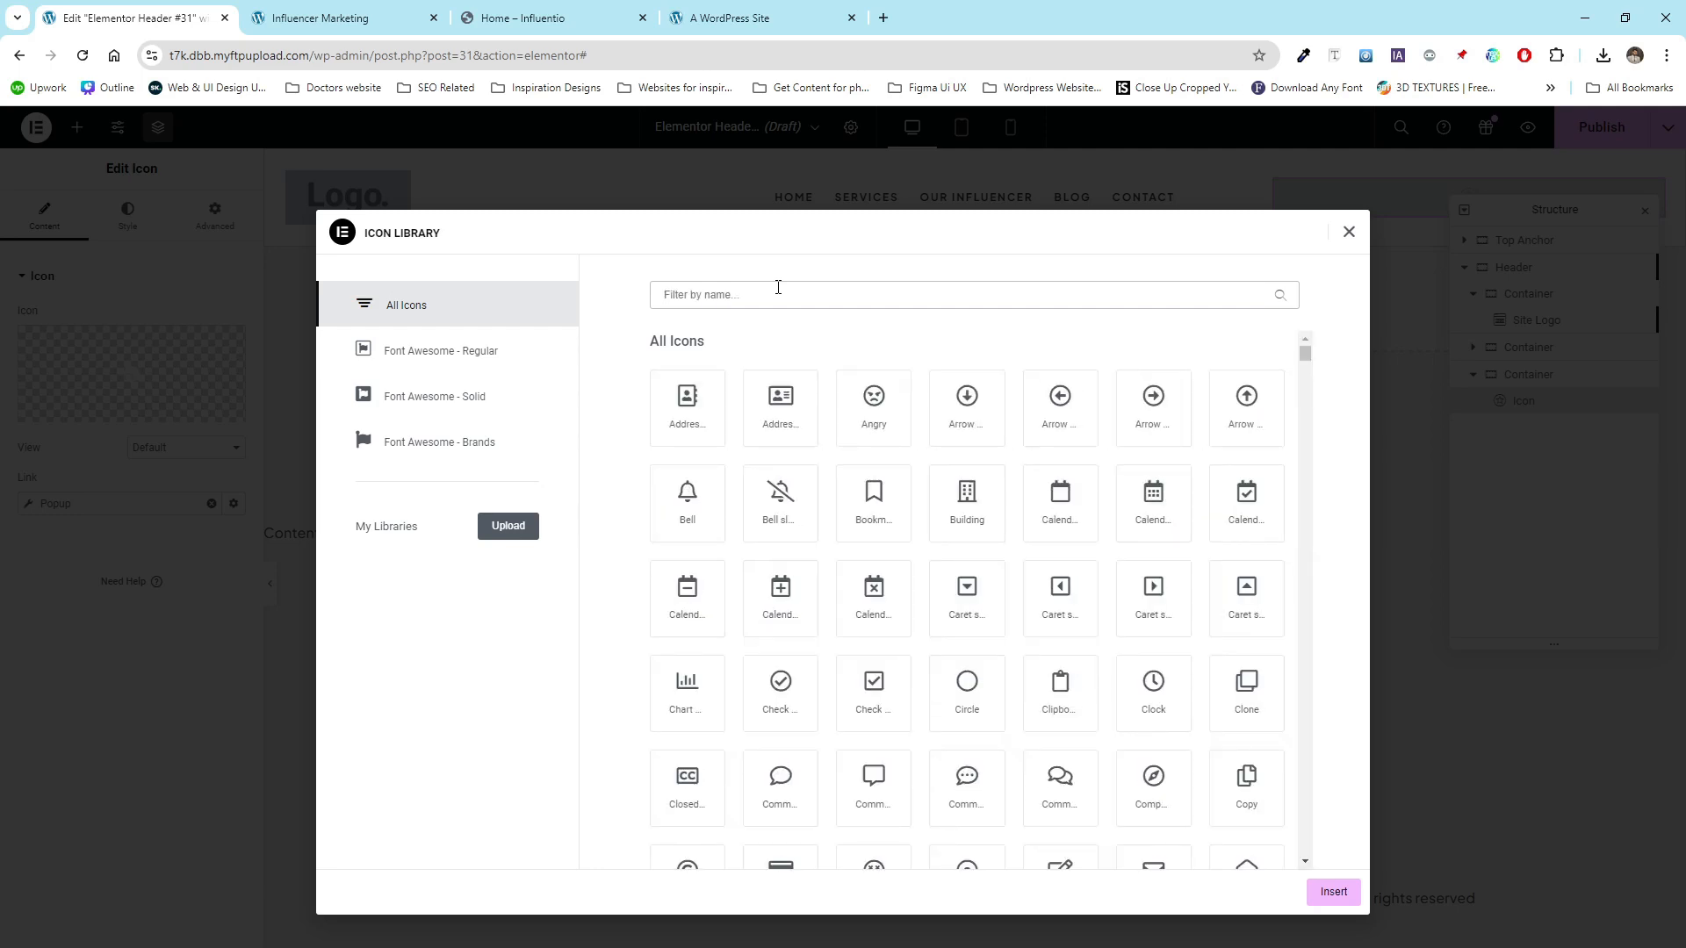
text(hambur)
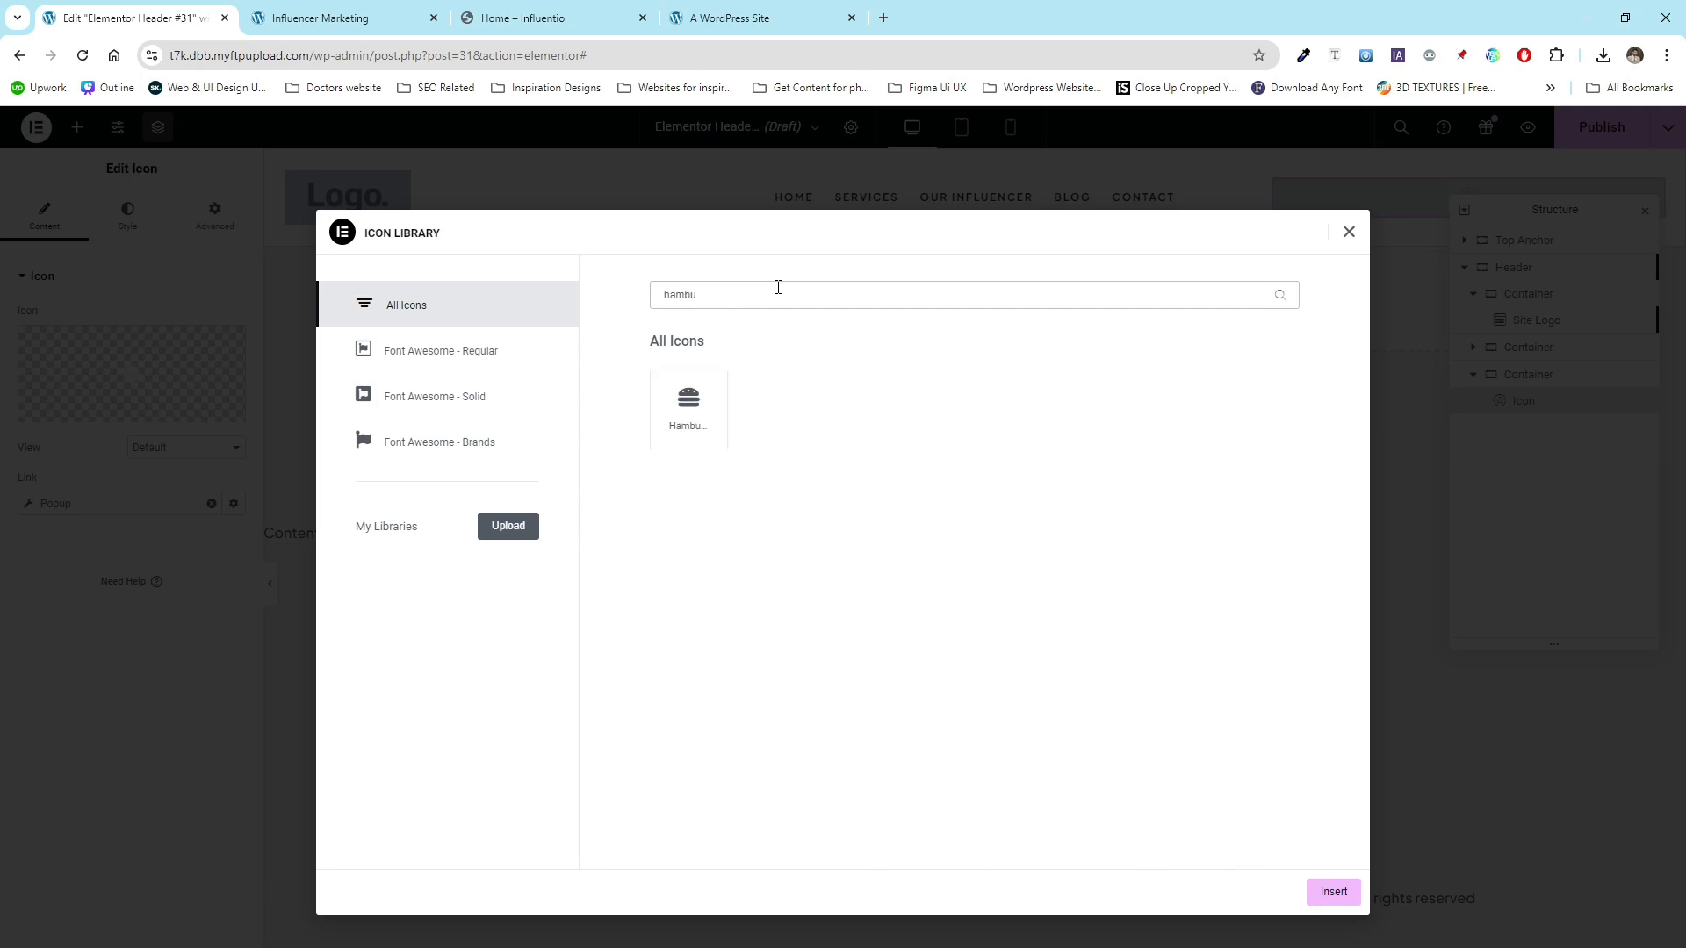
key(BackSpace)
key(BackSpace)
key(BackSpace)
key(BackSpace)
text(line)
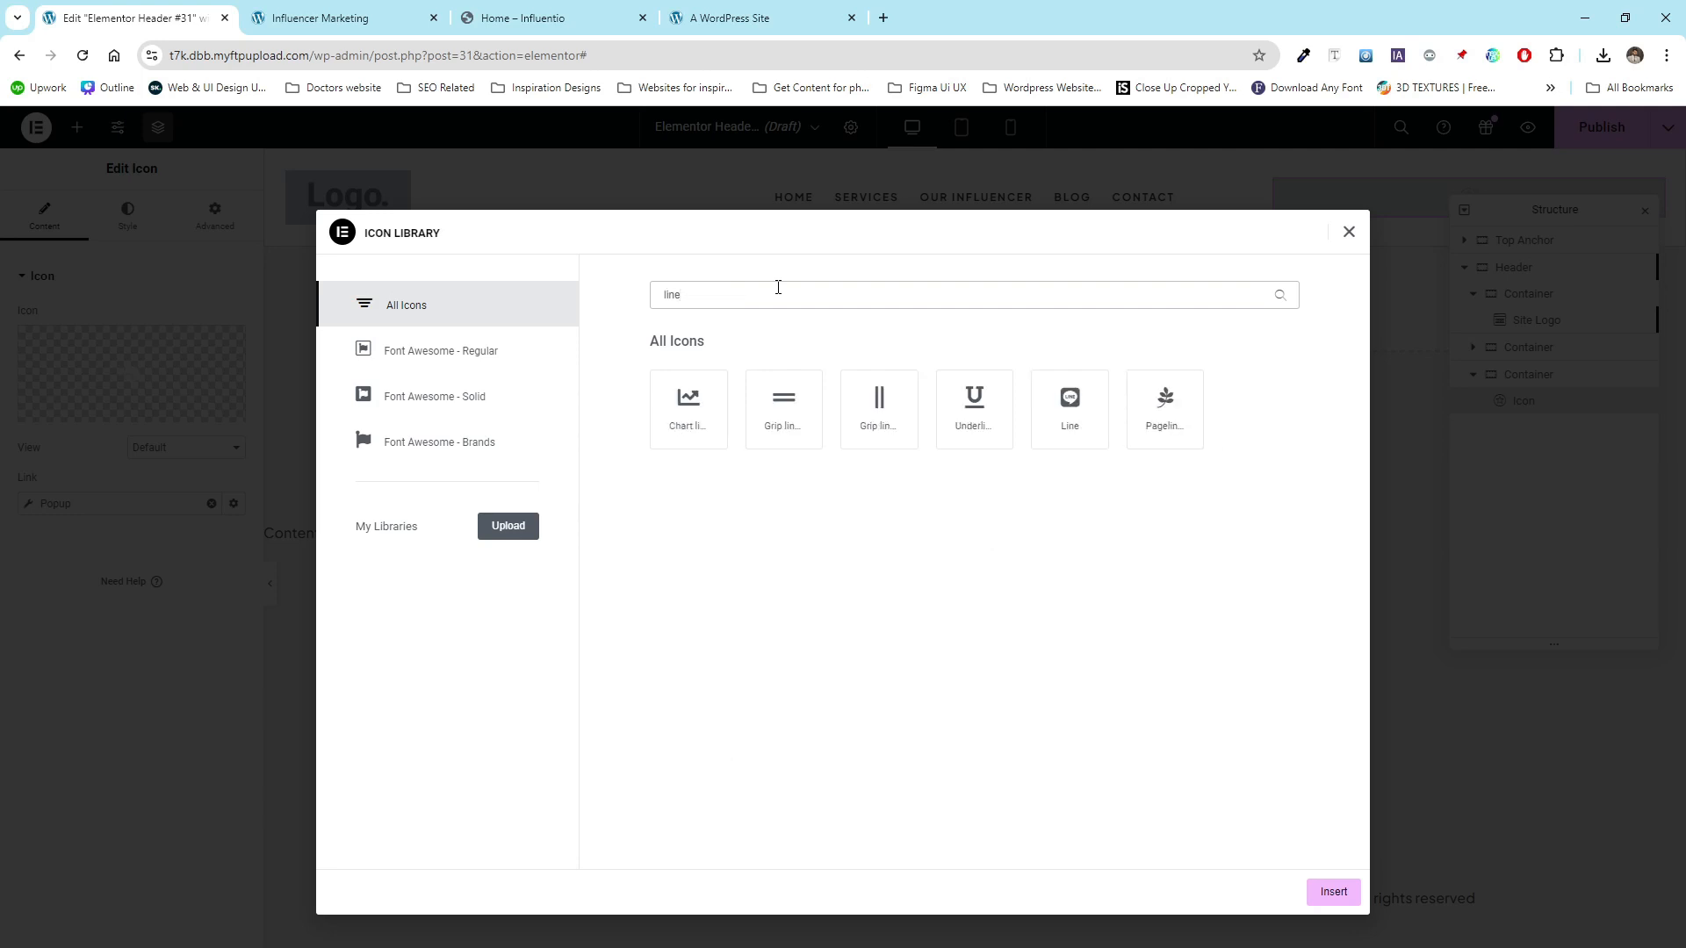
click(776, 413)
click(1333, 892)
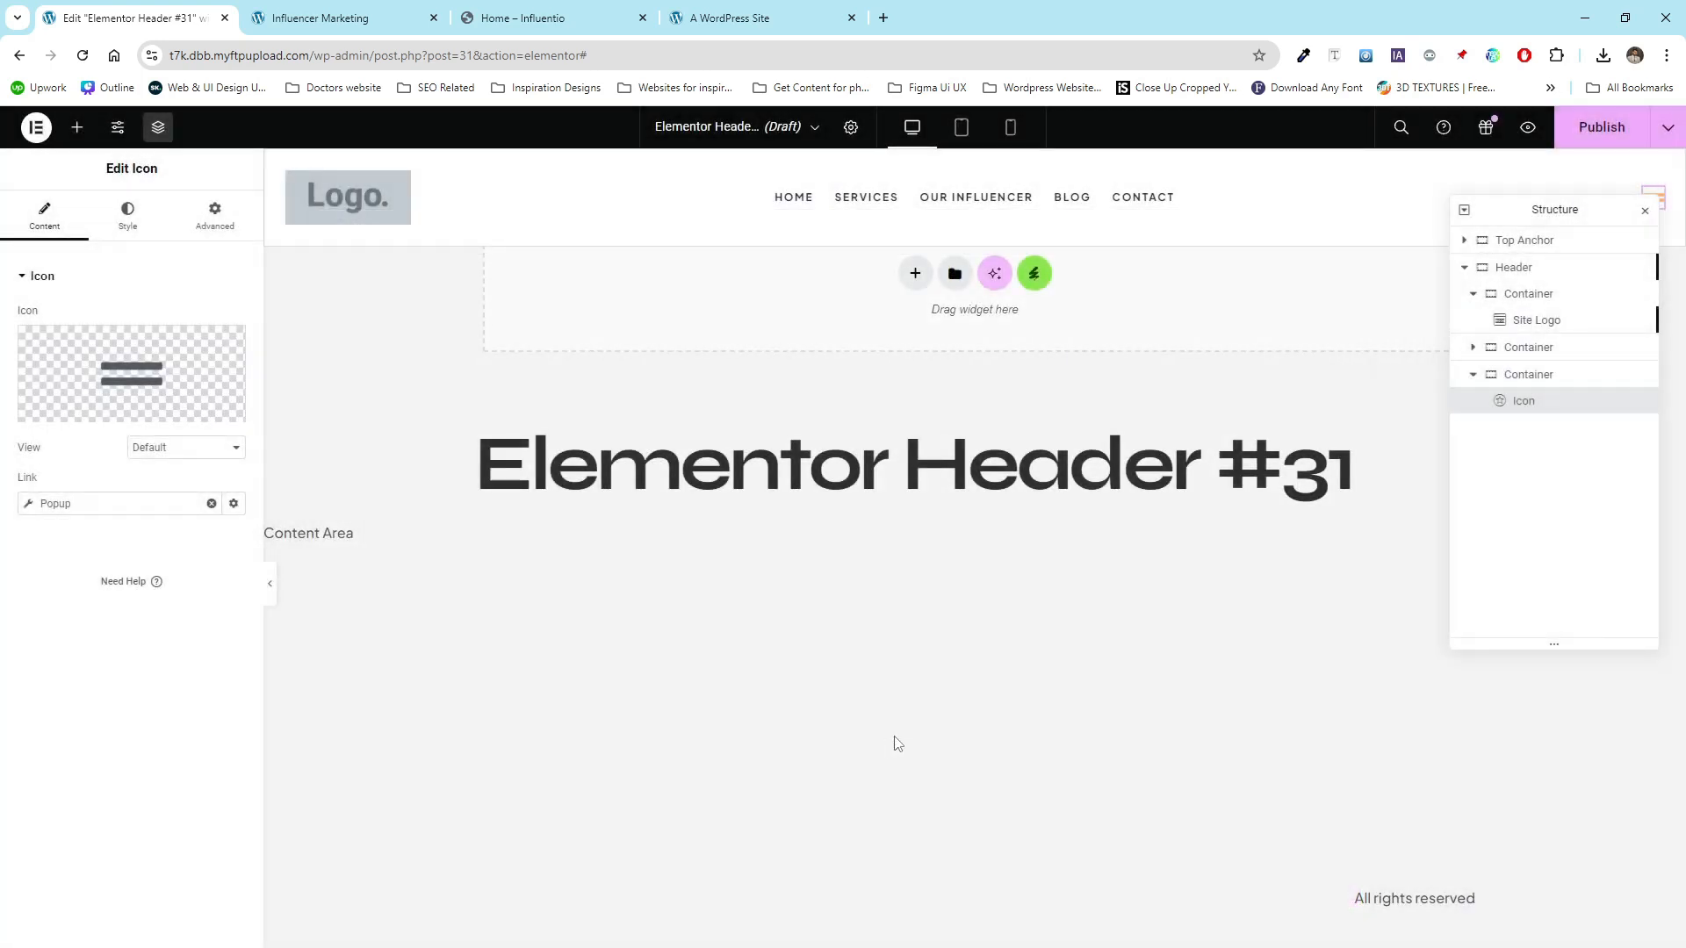
- Preview the header in tablet and mobile responsive views, then return to desktop view
drag(1569, 209, 1567, 345)
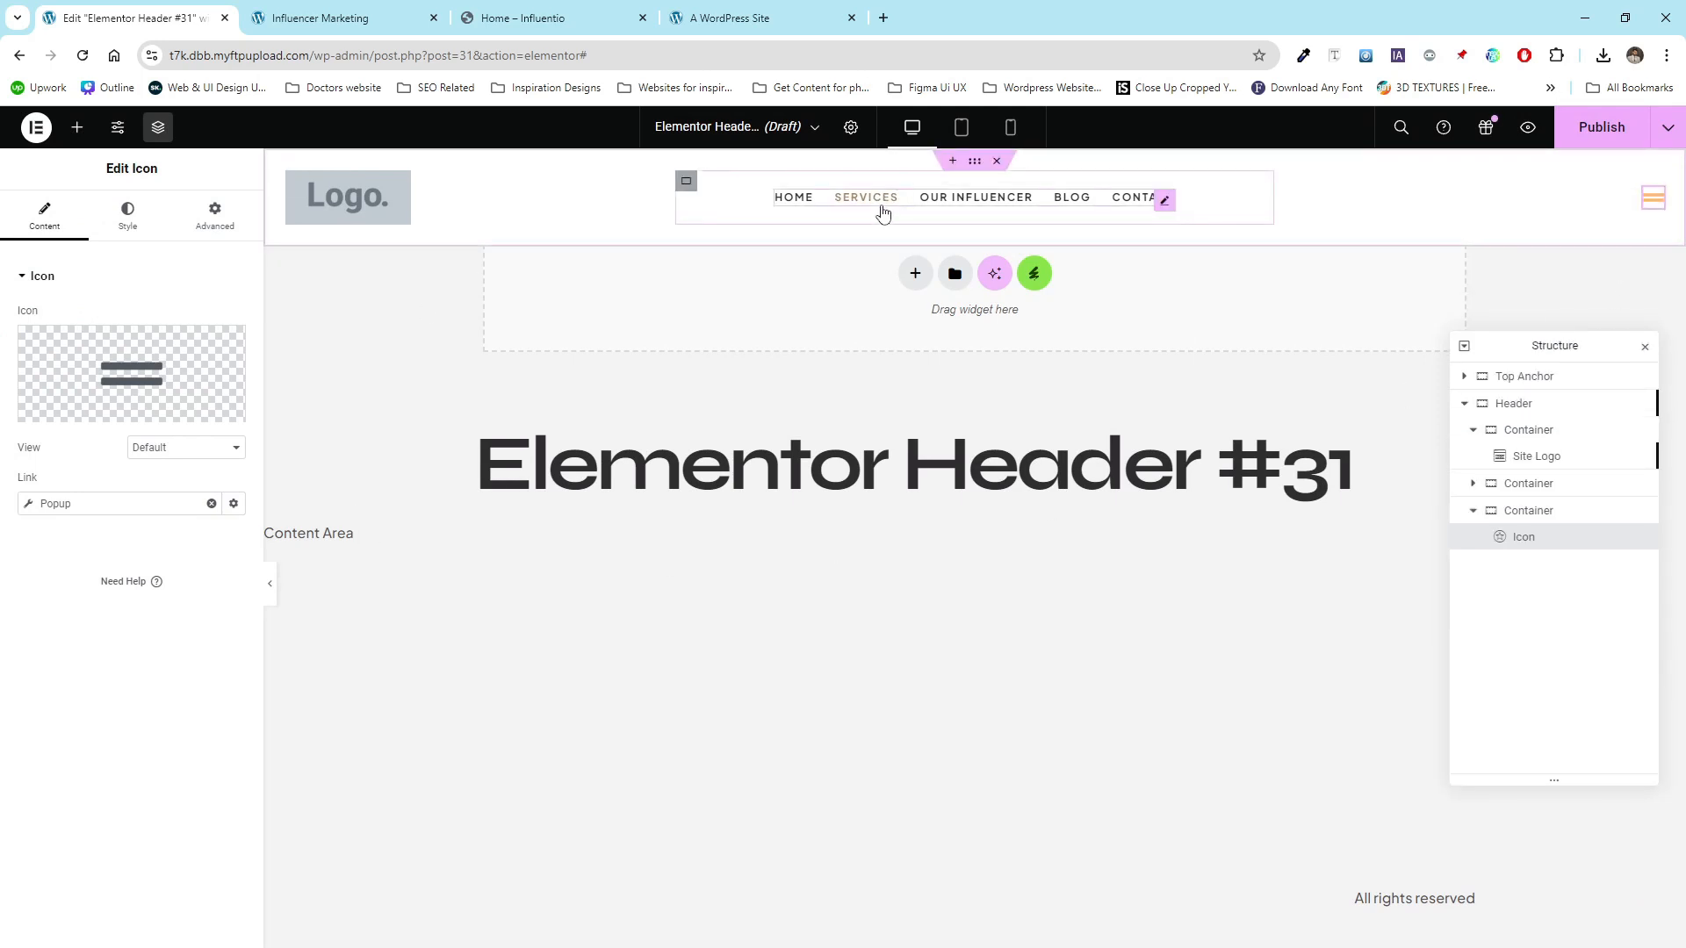
click(374, 211)
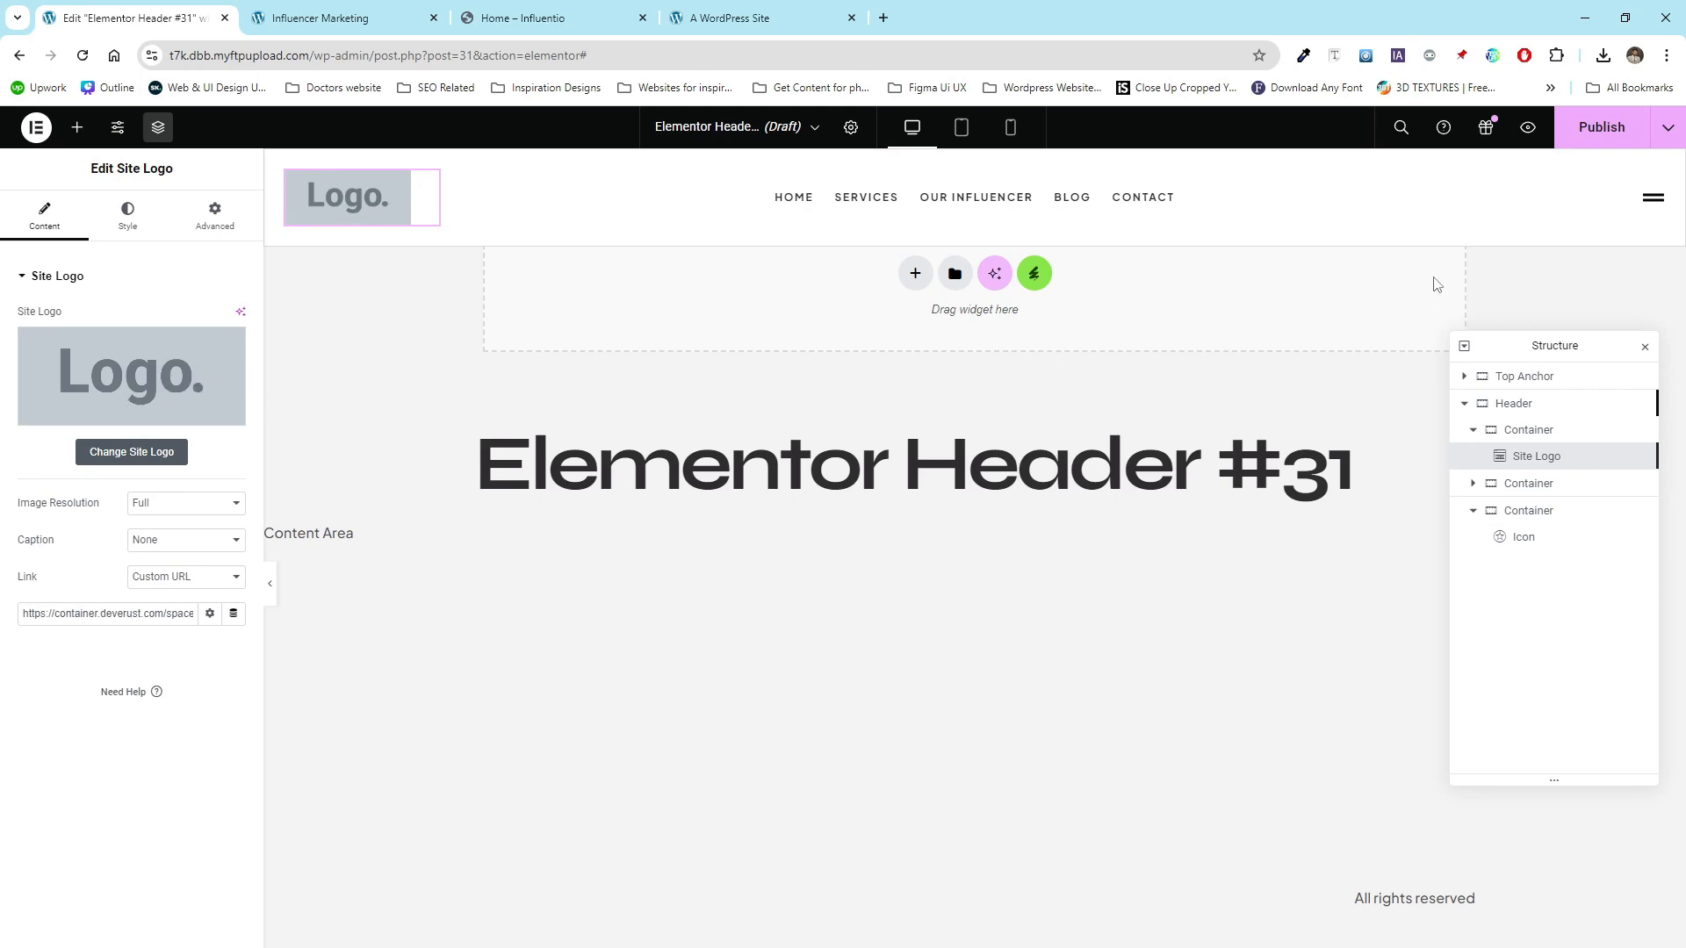
click(961, 130)
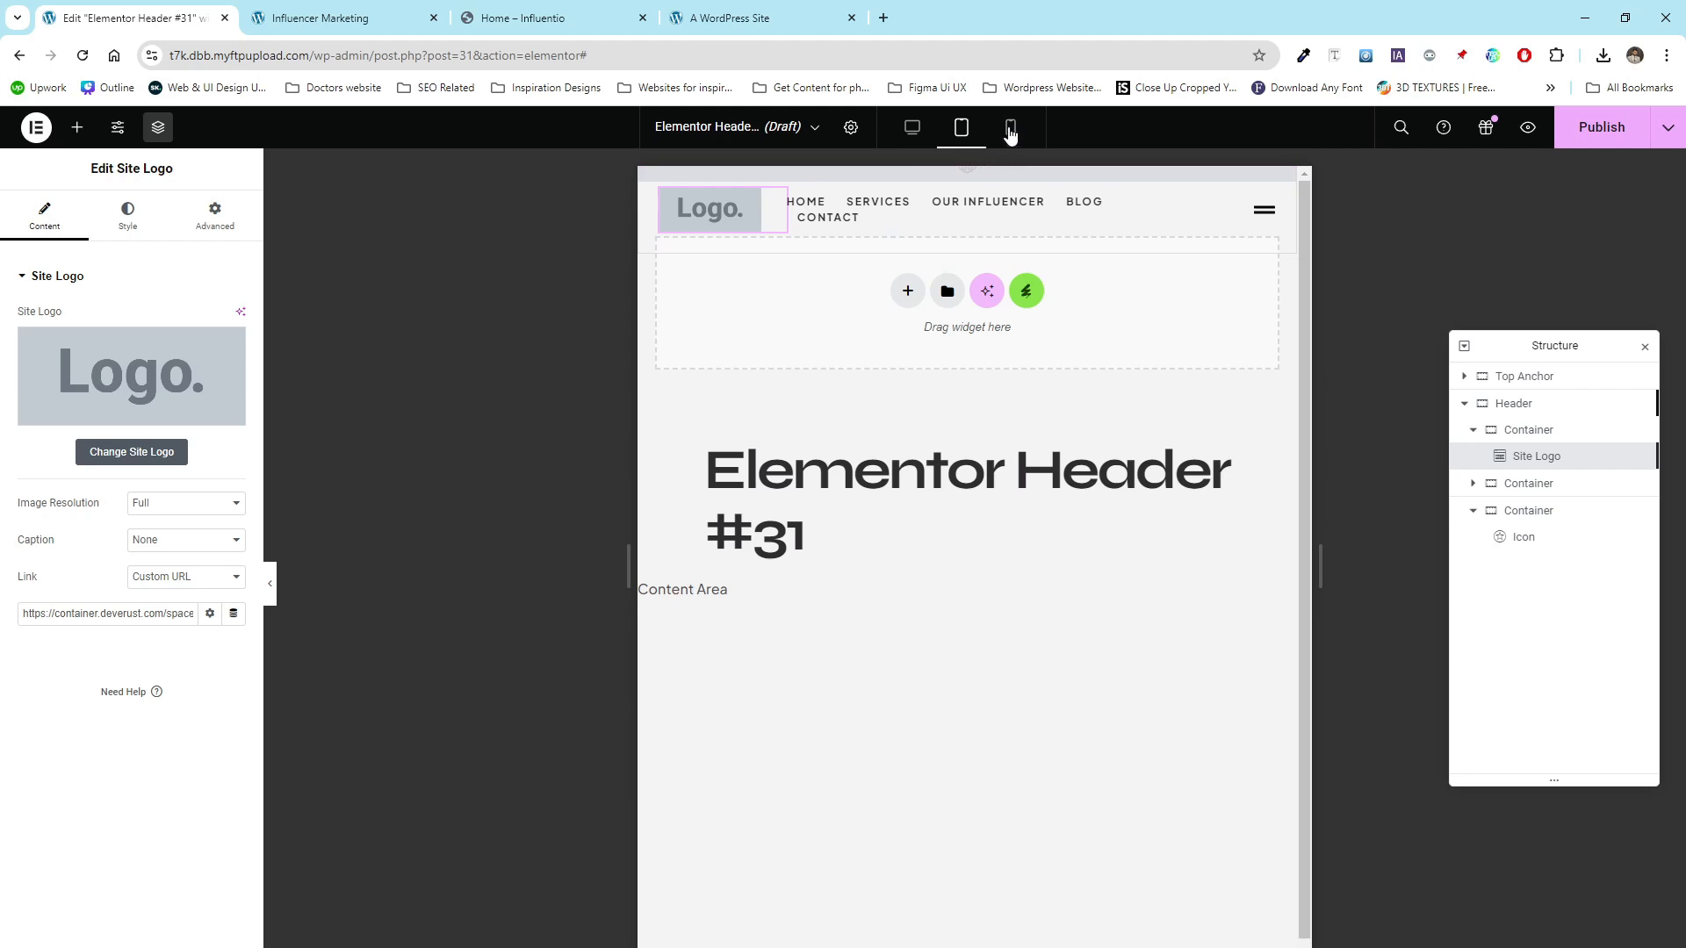
click(1010, 129)
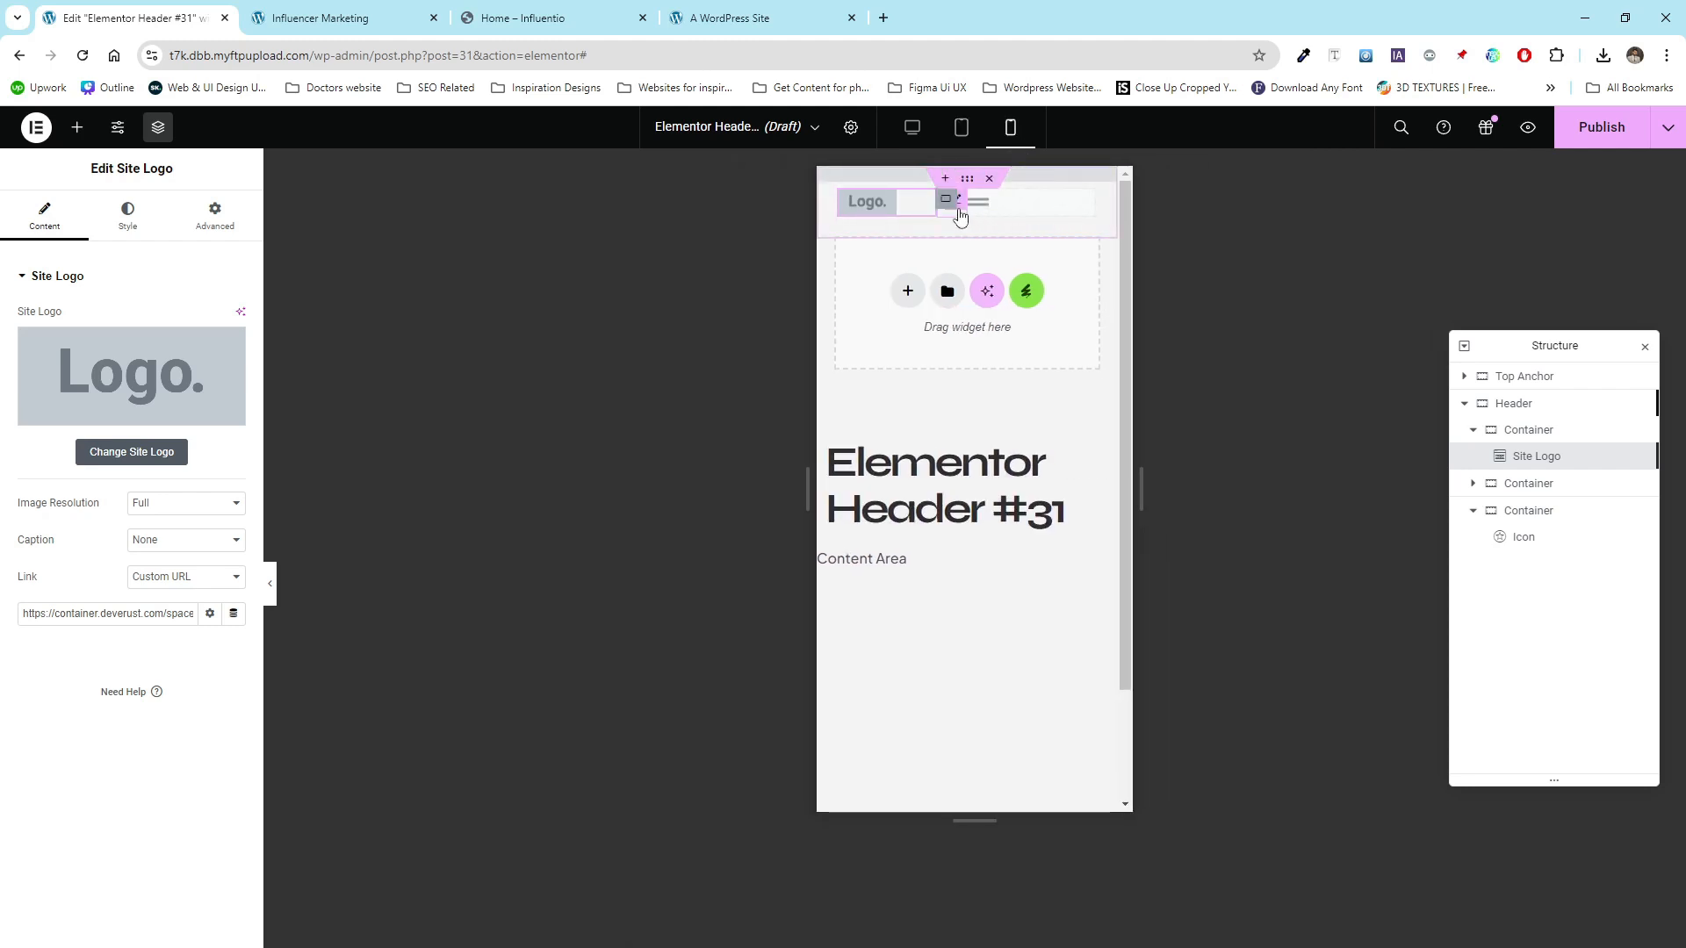
click(271, 585)
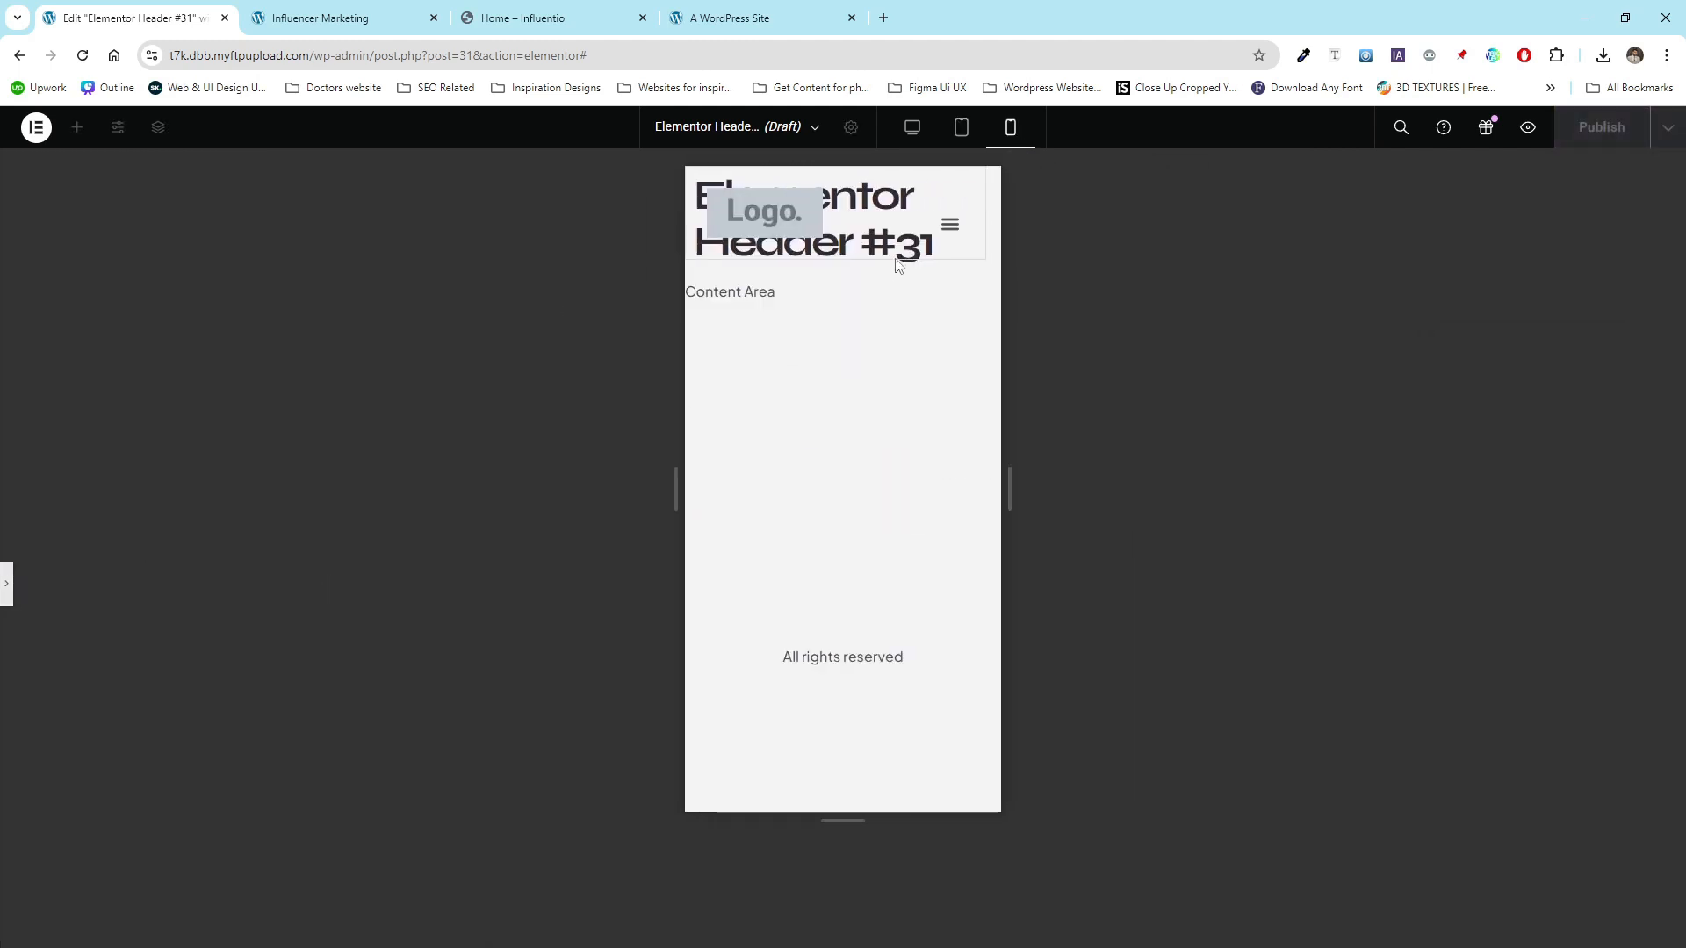
click(9, 580)
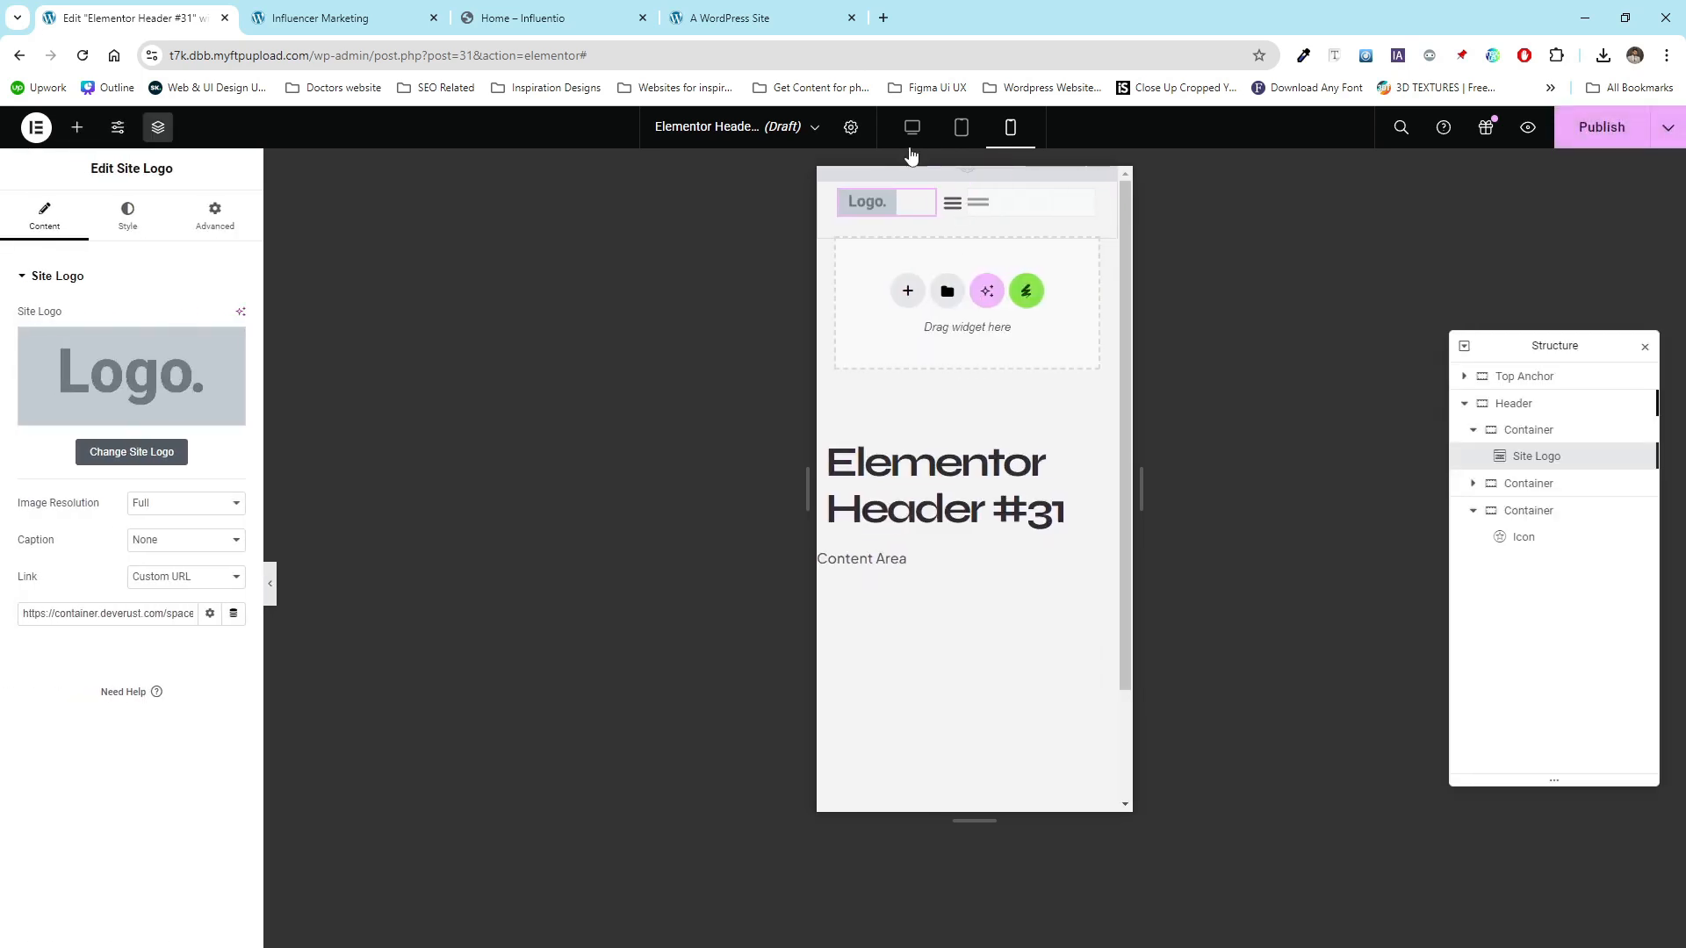
click(912, 127)
- Publish the header with a display condition including the Entire Site
click(1580, 134)
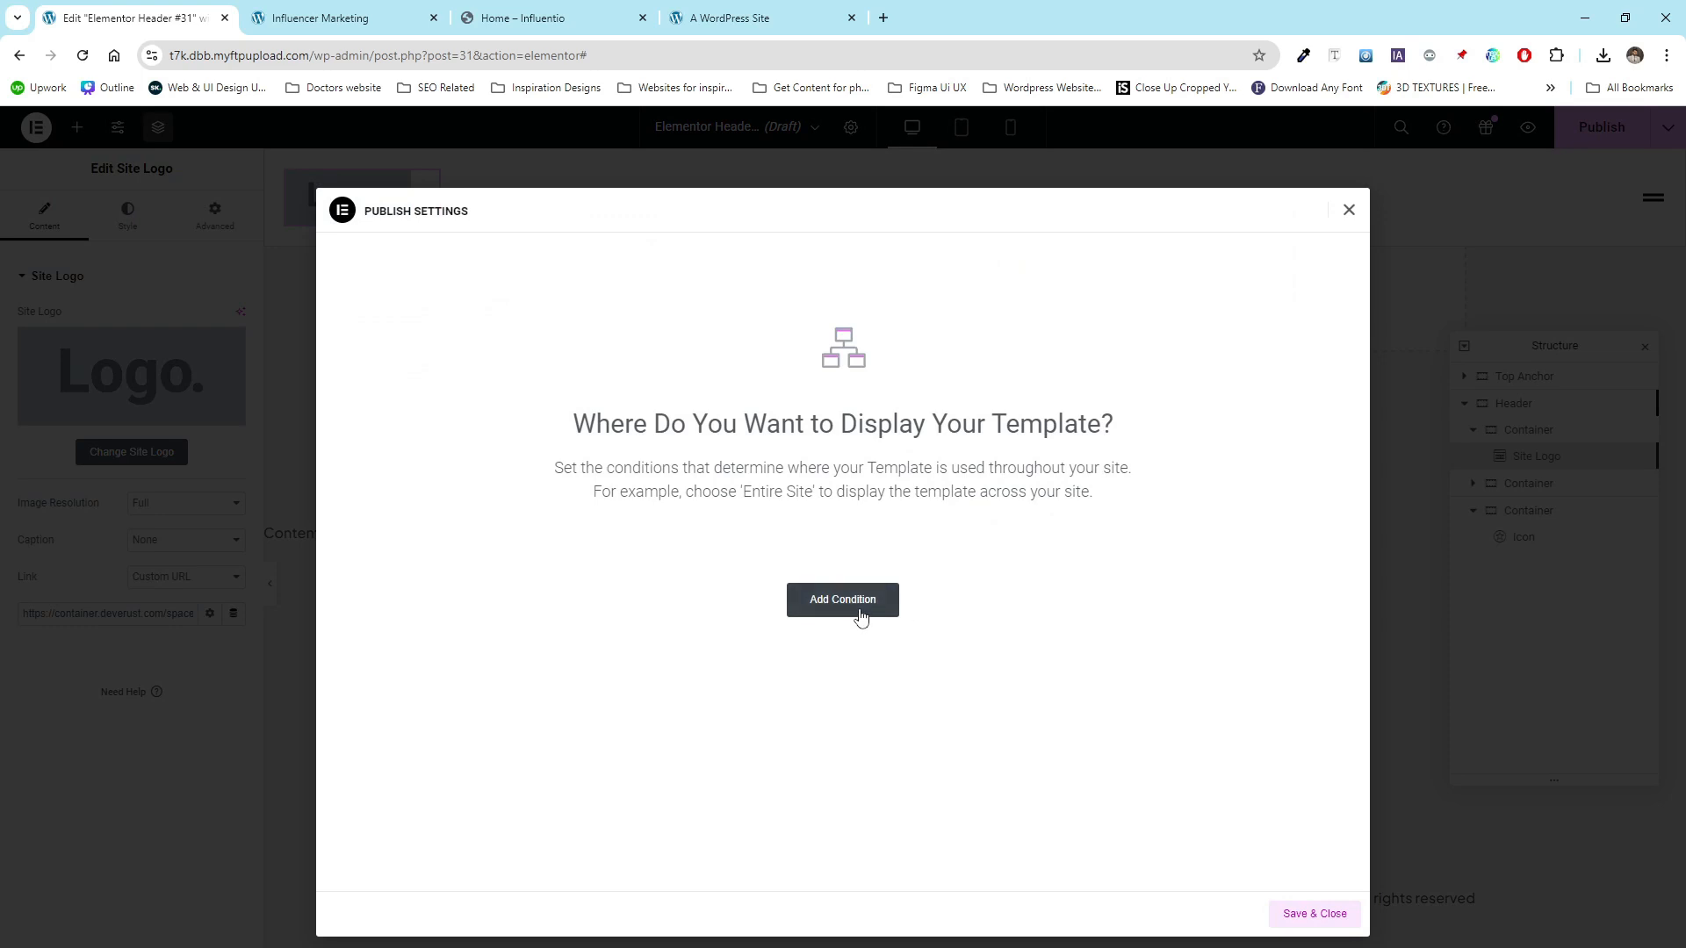
click(861, 617)
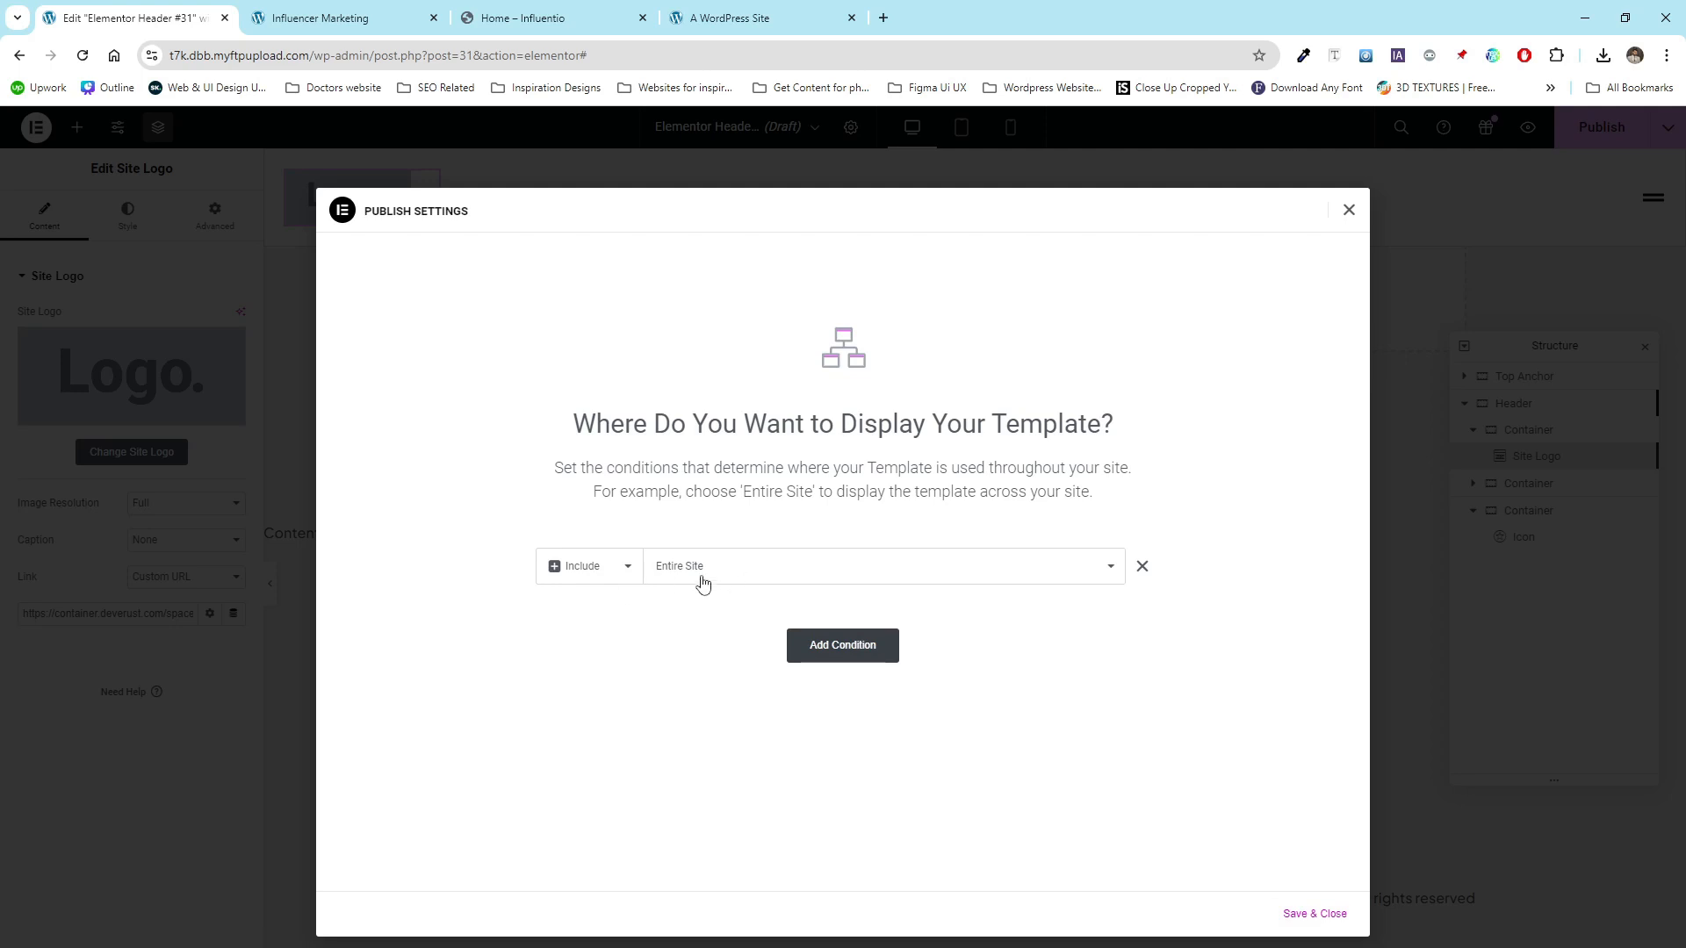
click(1330, 918)
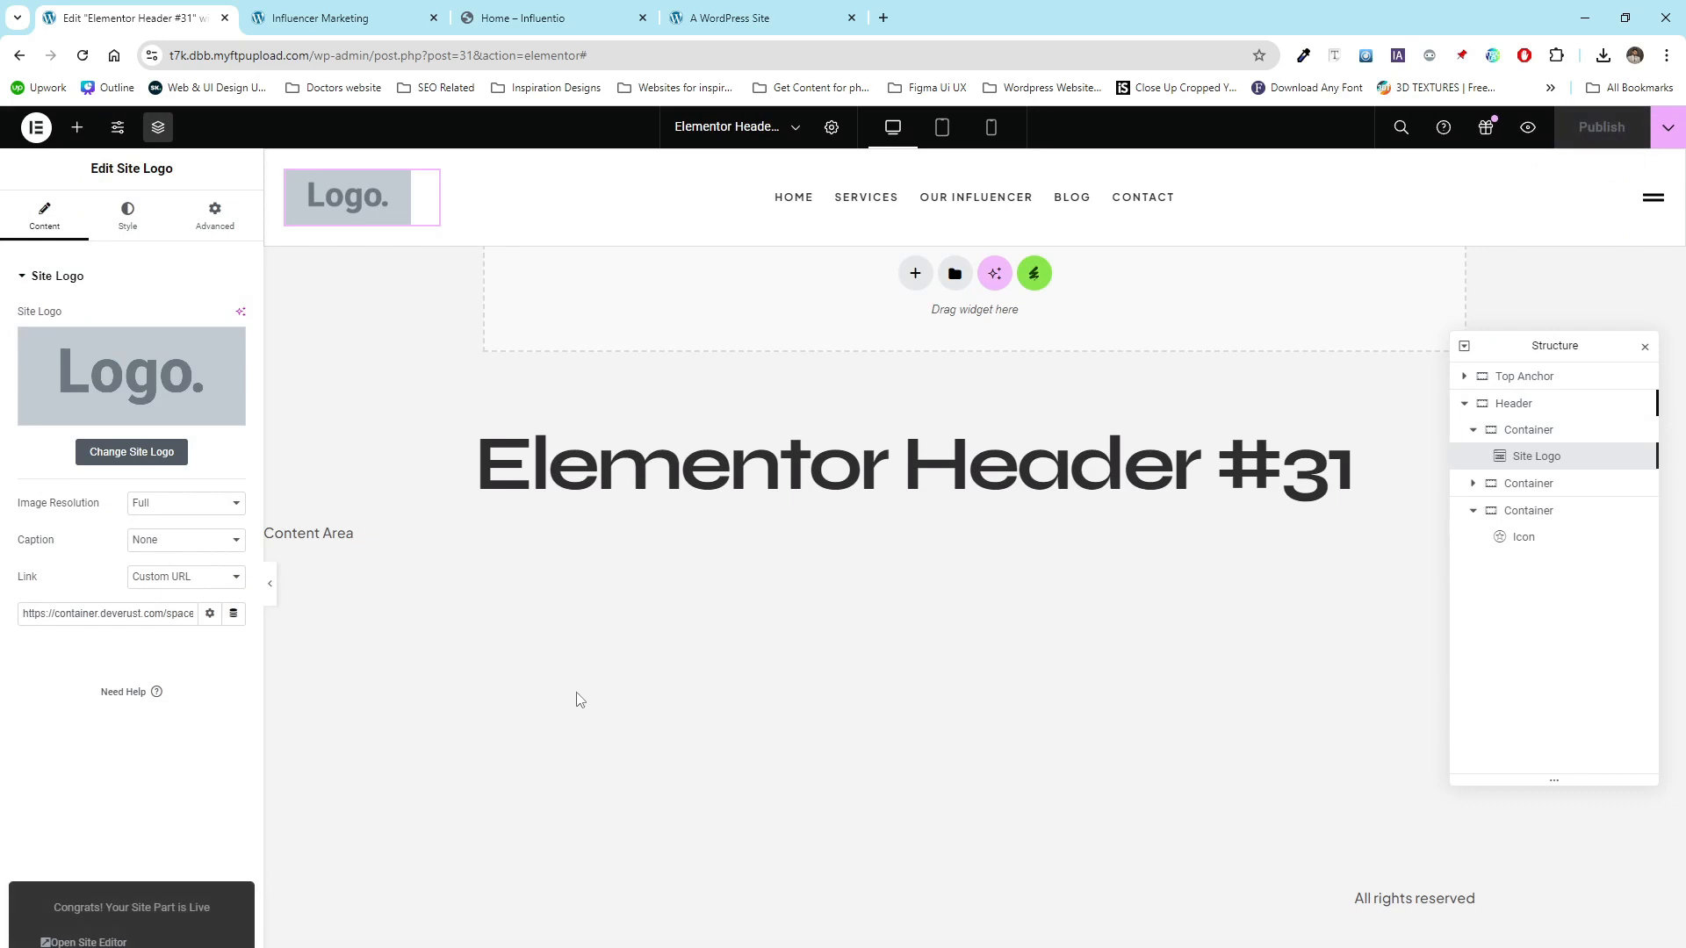
- Reload the site's front page to check the published header, then return to the editor
click(359, 16)
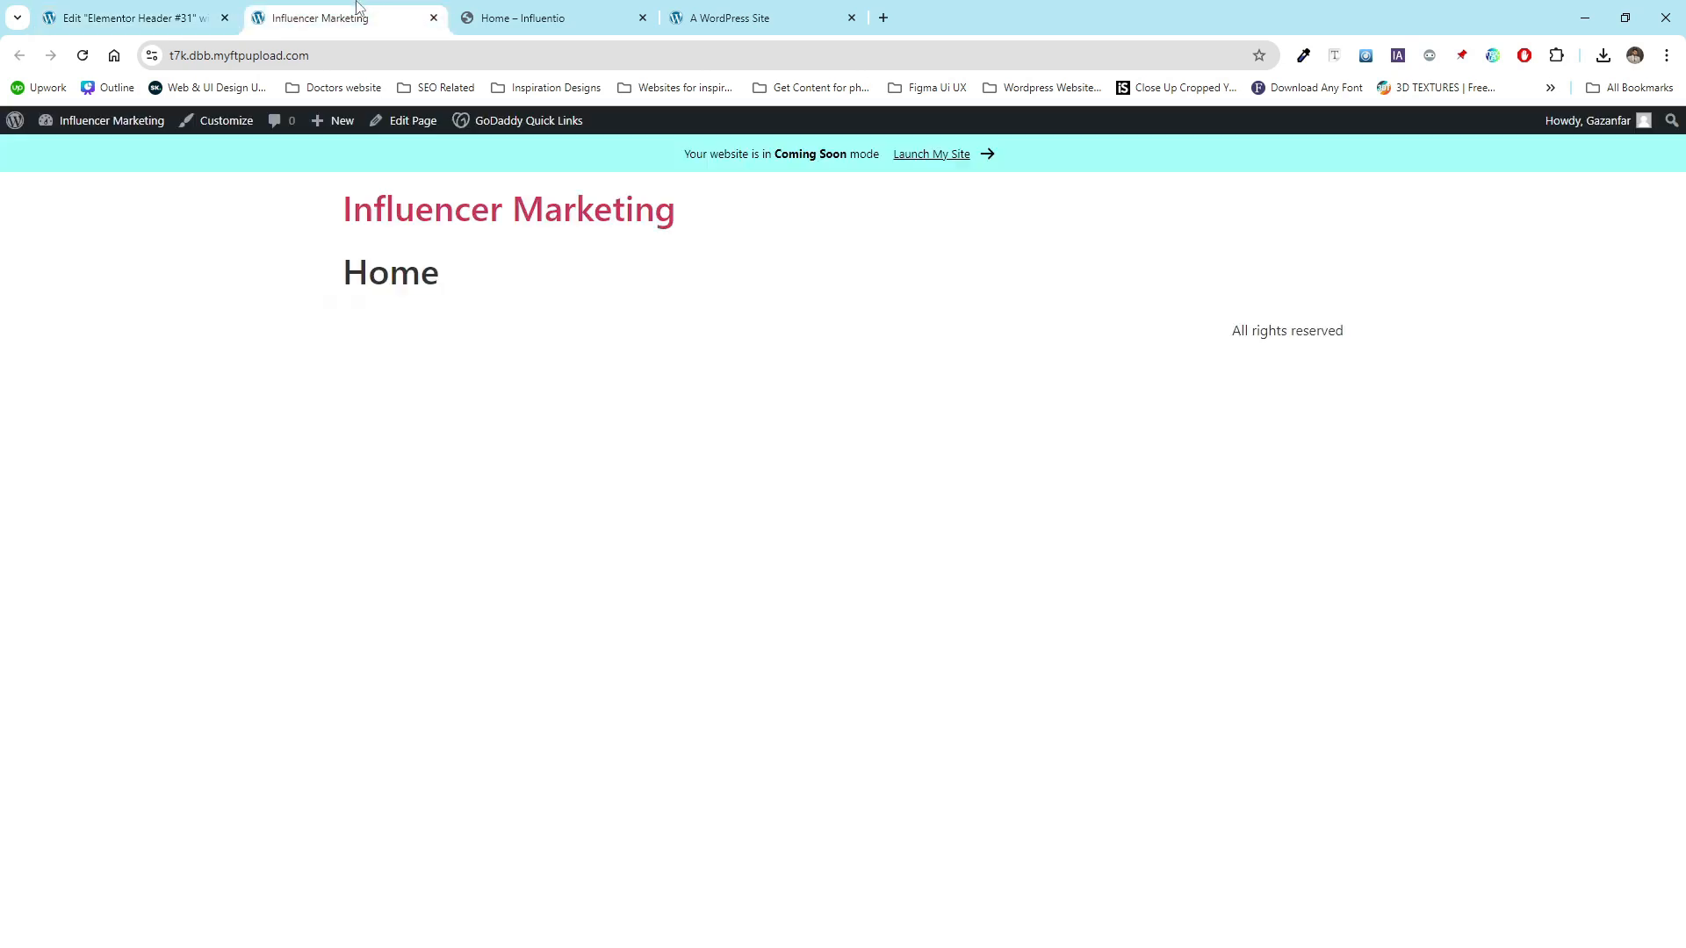
click(83, 55)
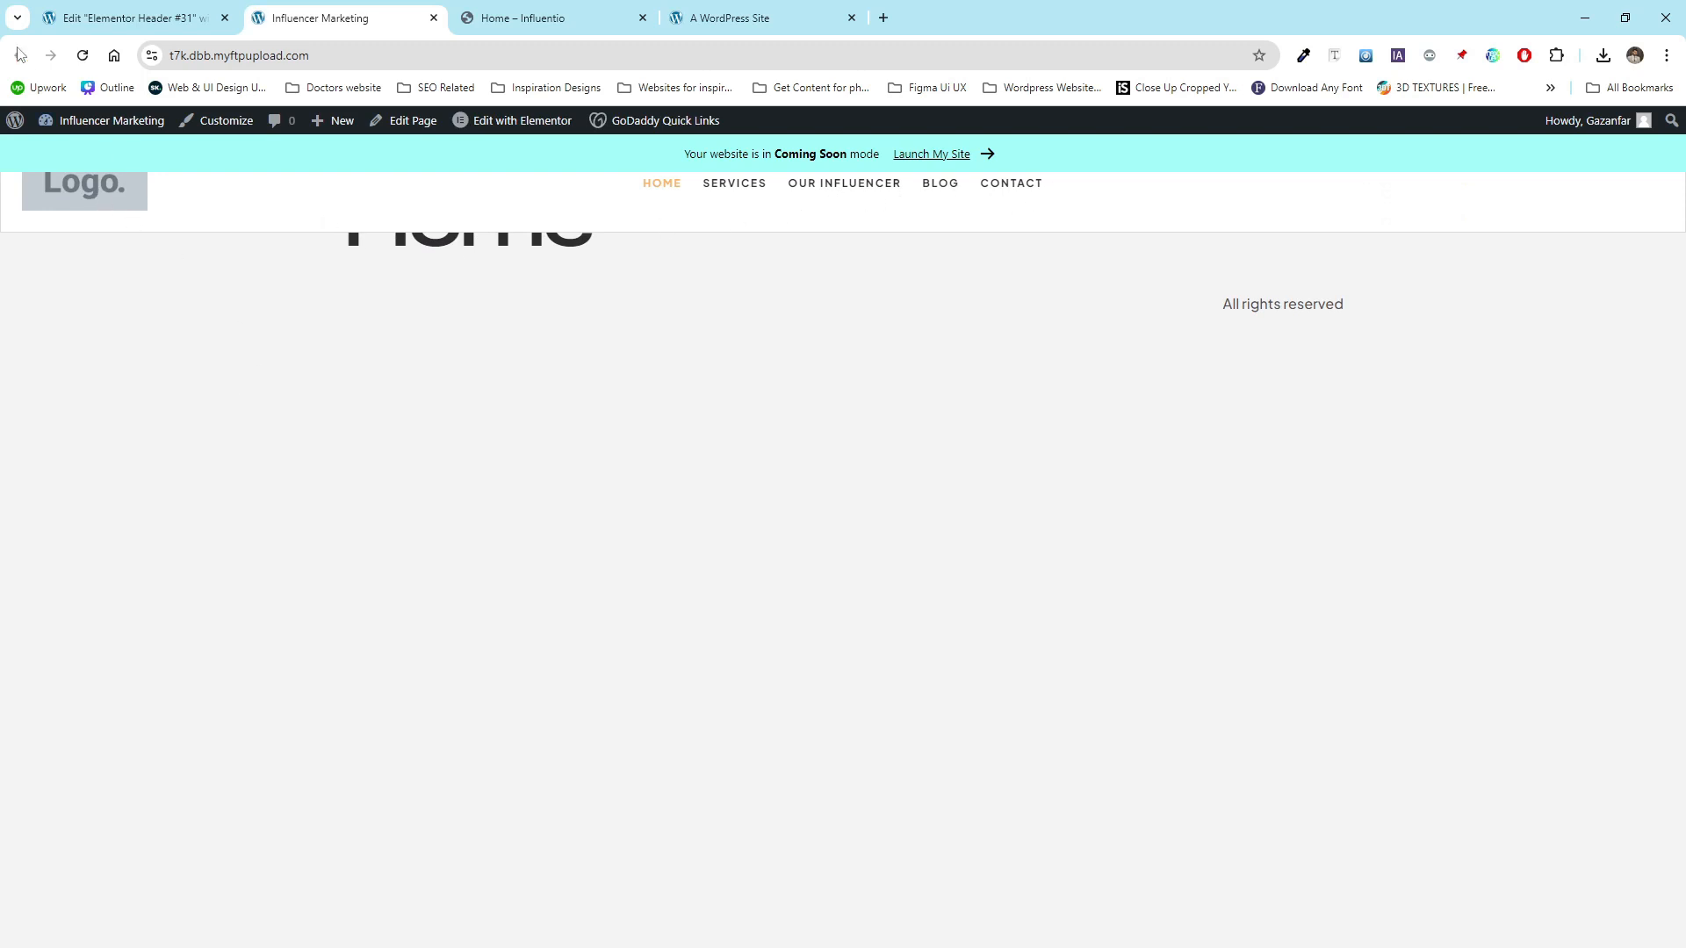
click(112, 11)
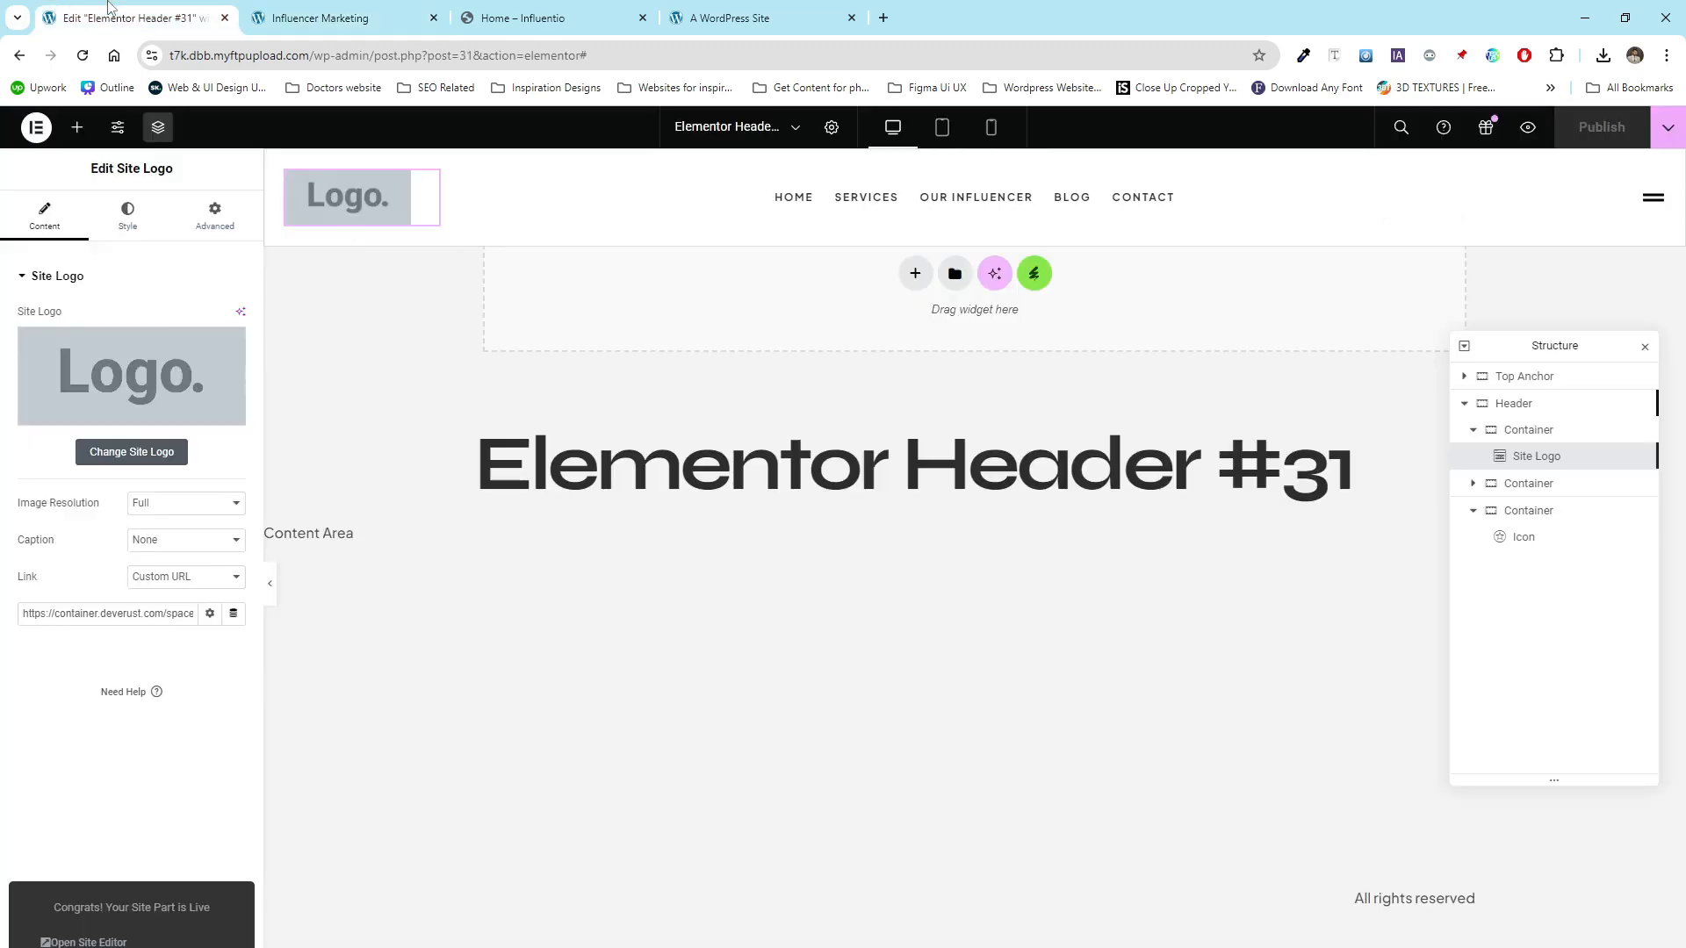
- Open the Theme Builder's header parts and move the old Header template to the trash
click(36, 130)
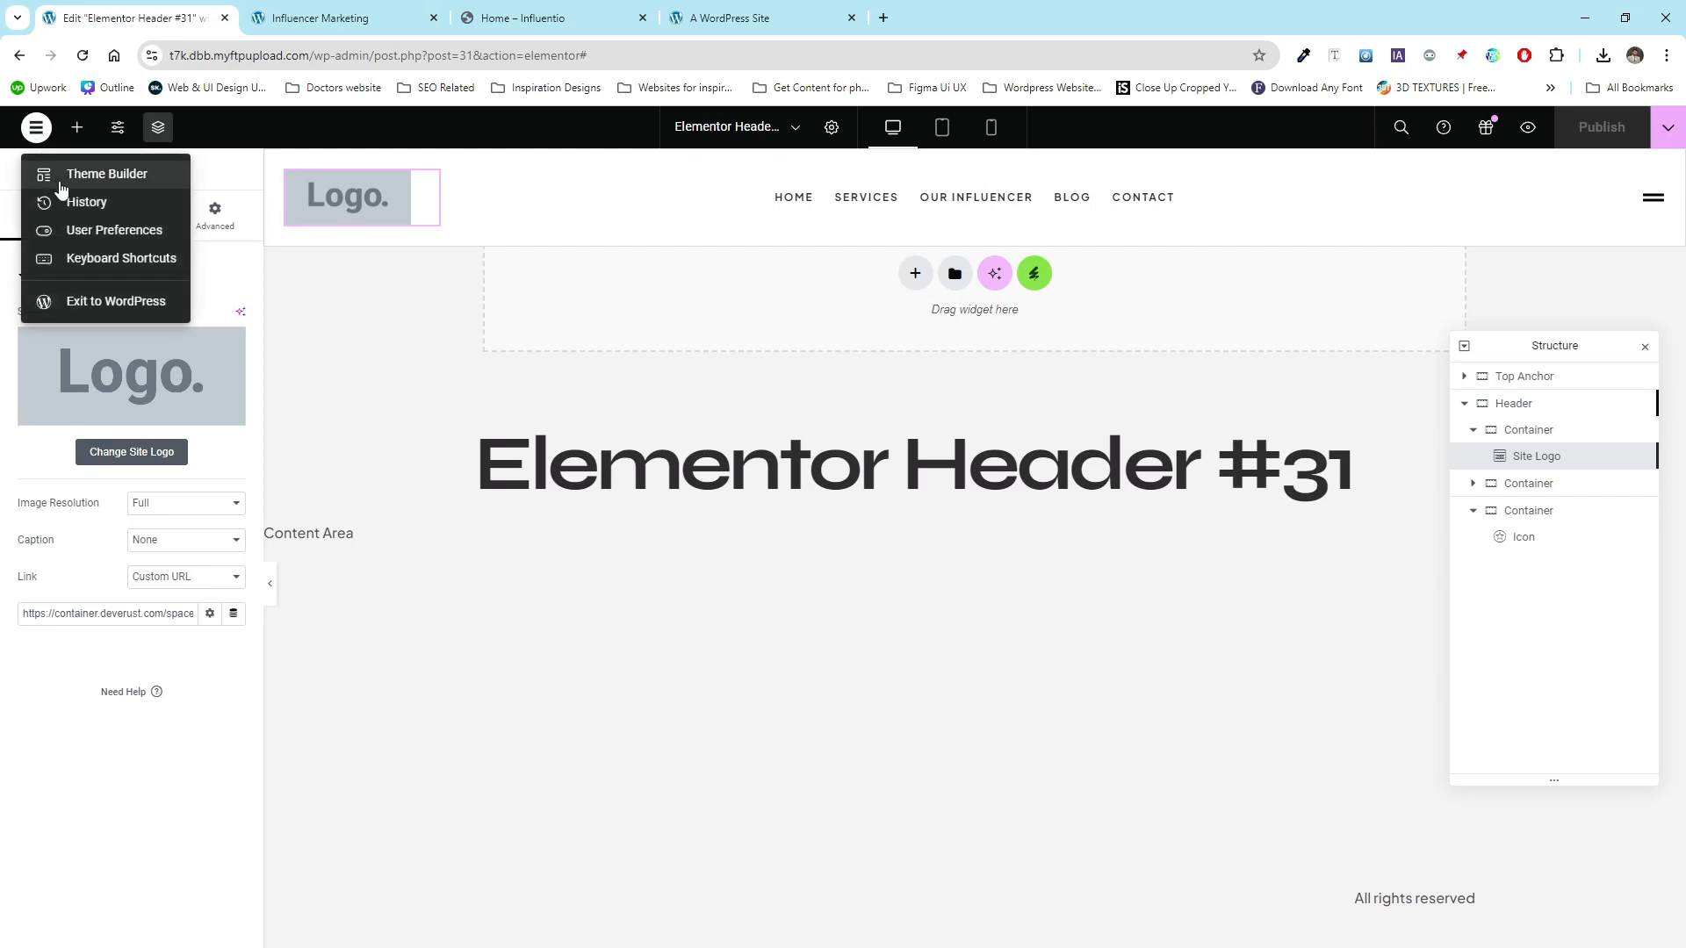
click(110, 174)
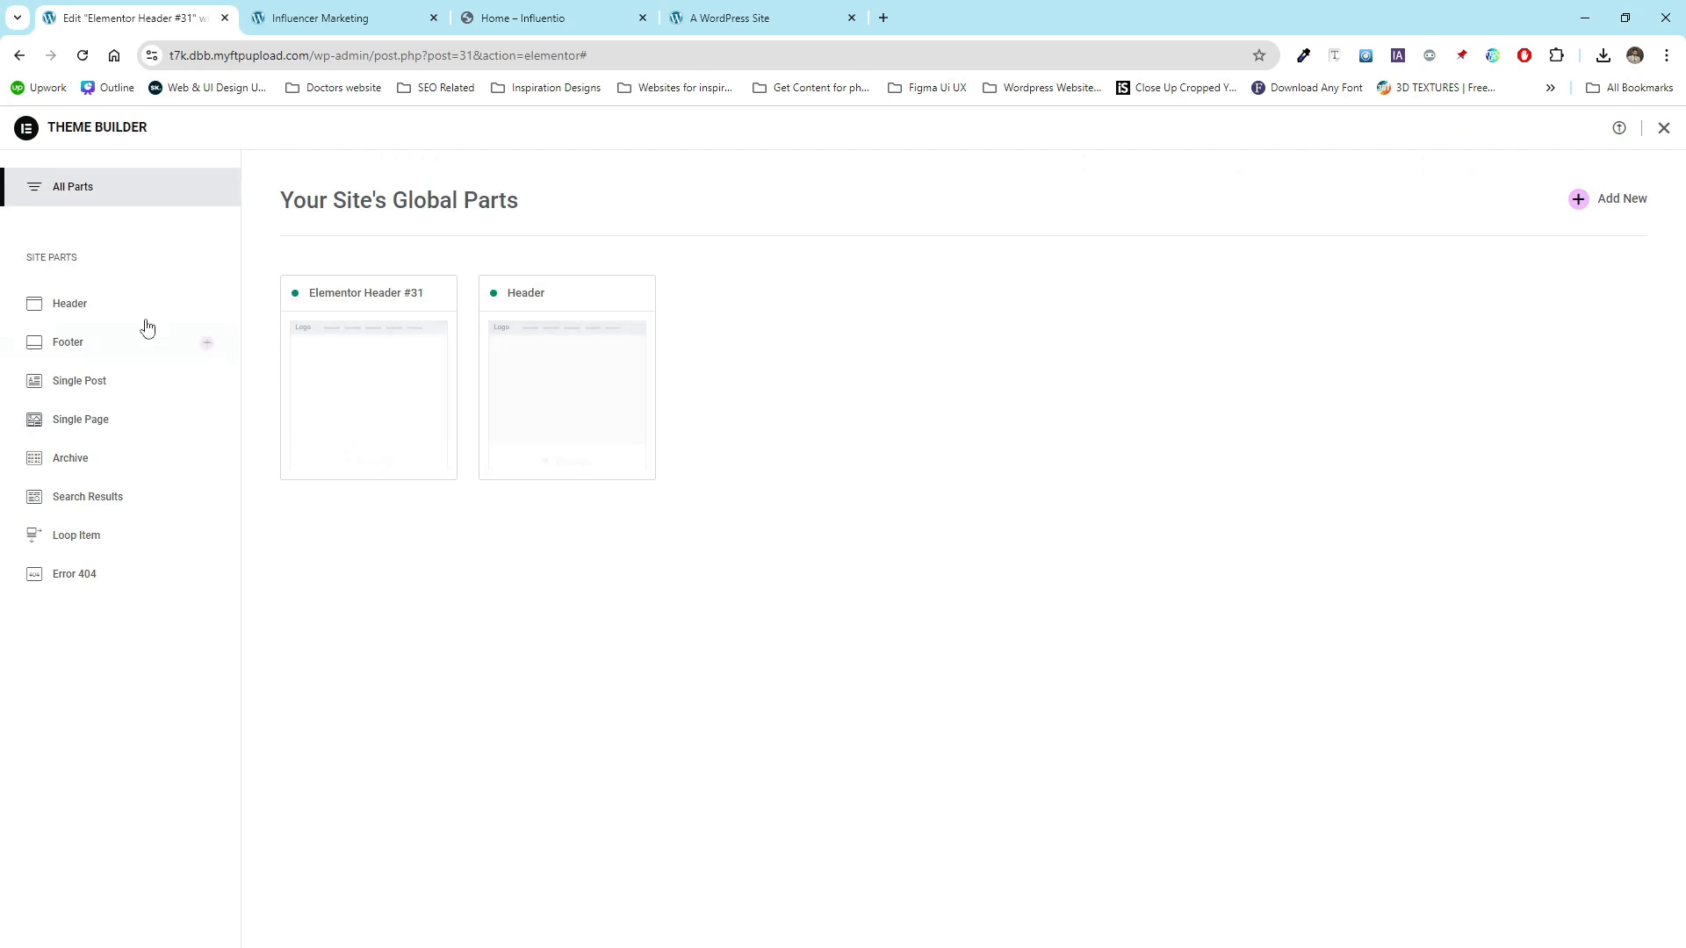
click(103, 316)
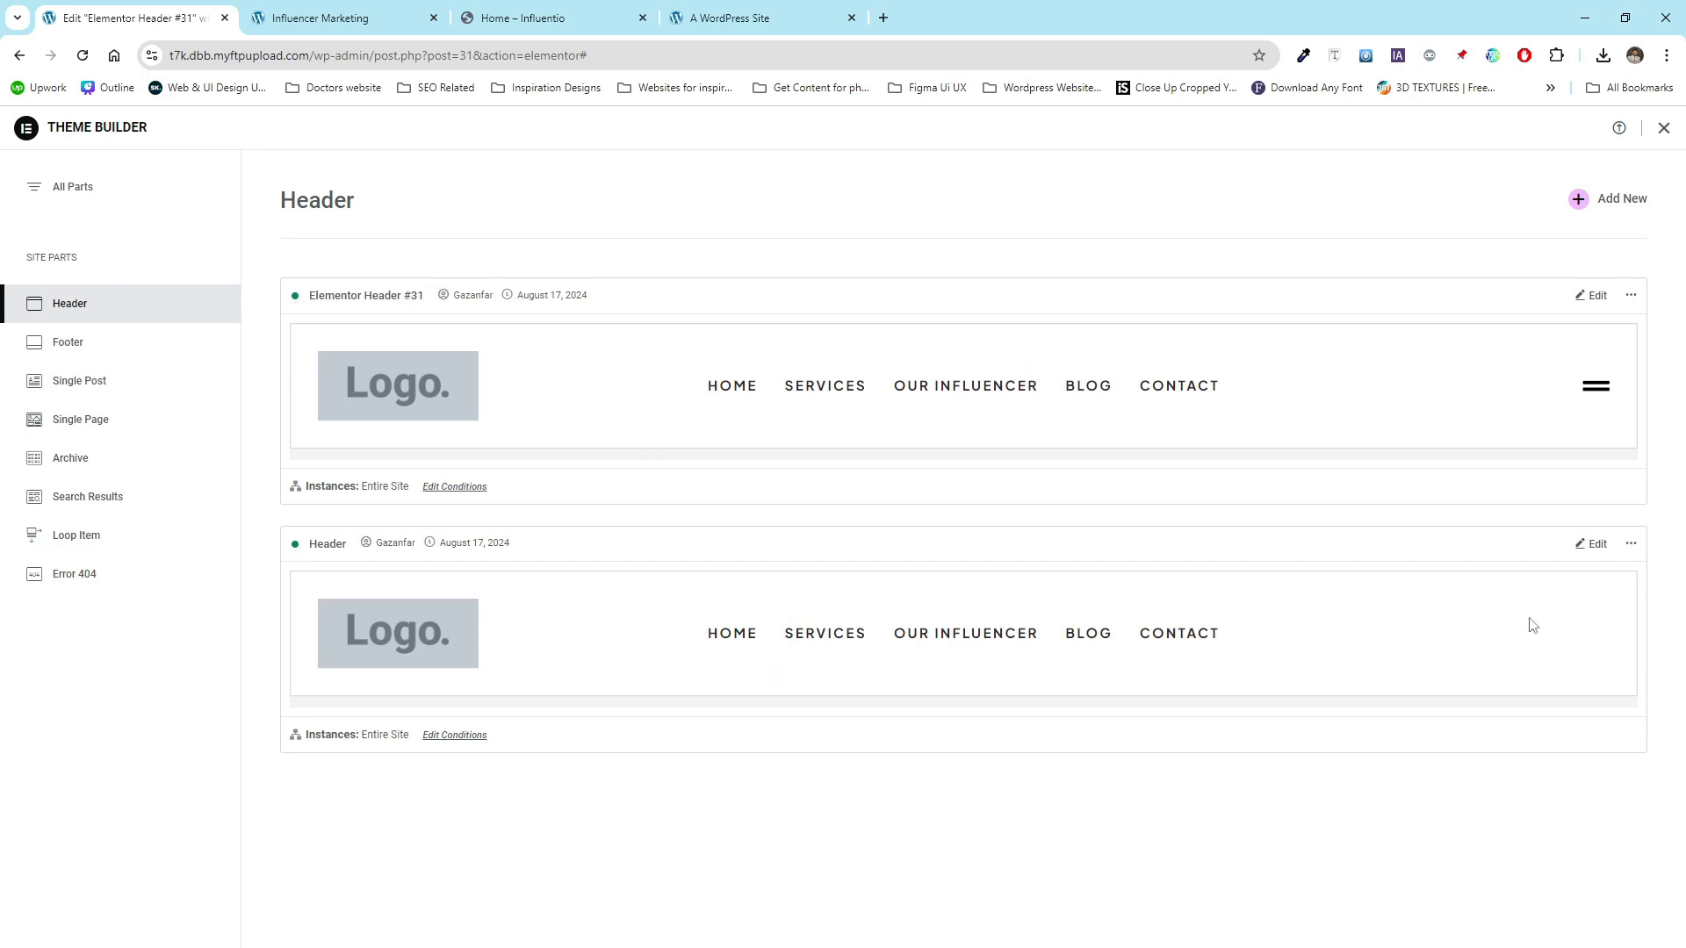
click(1632, 547)
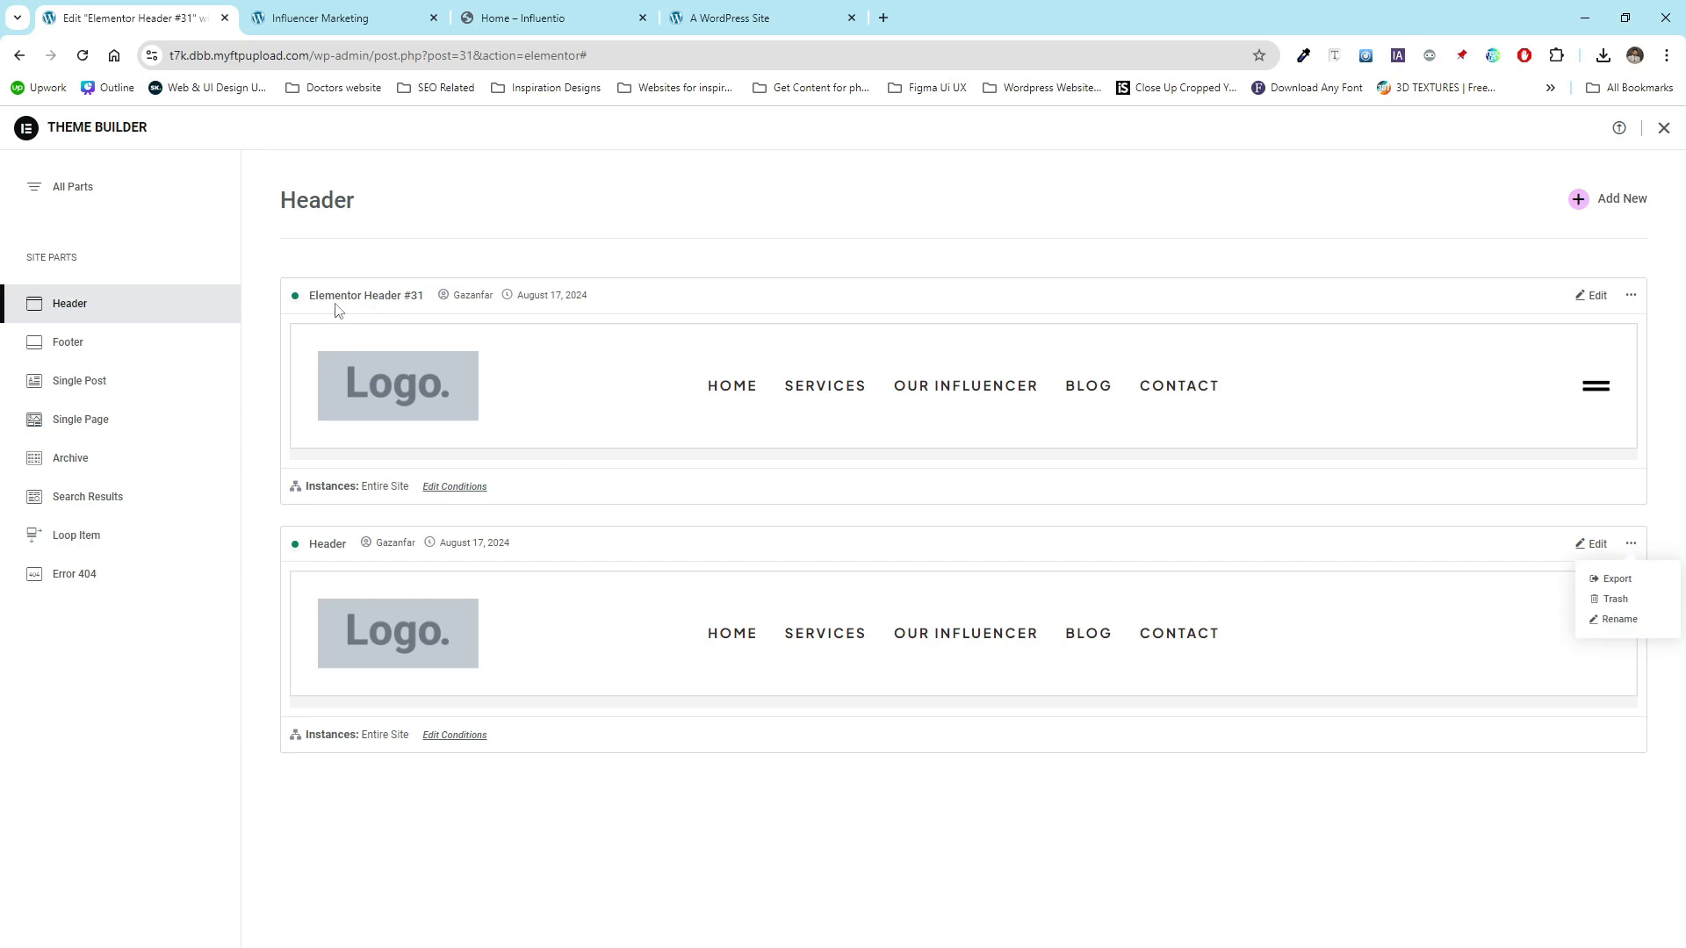
click(1614, 599)
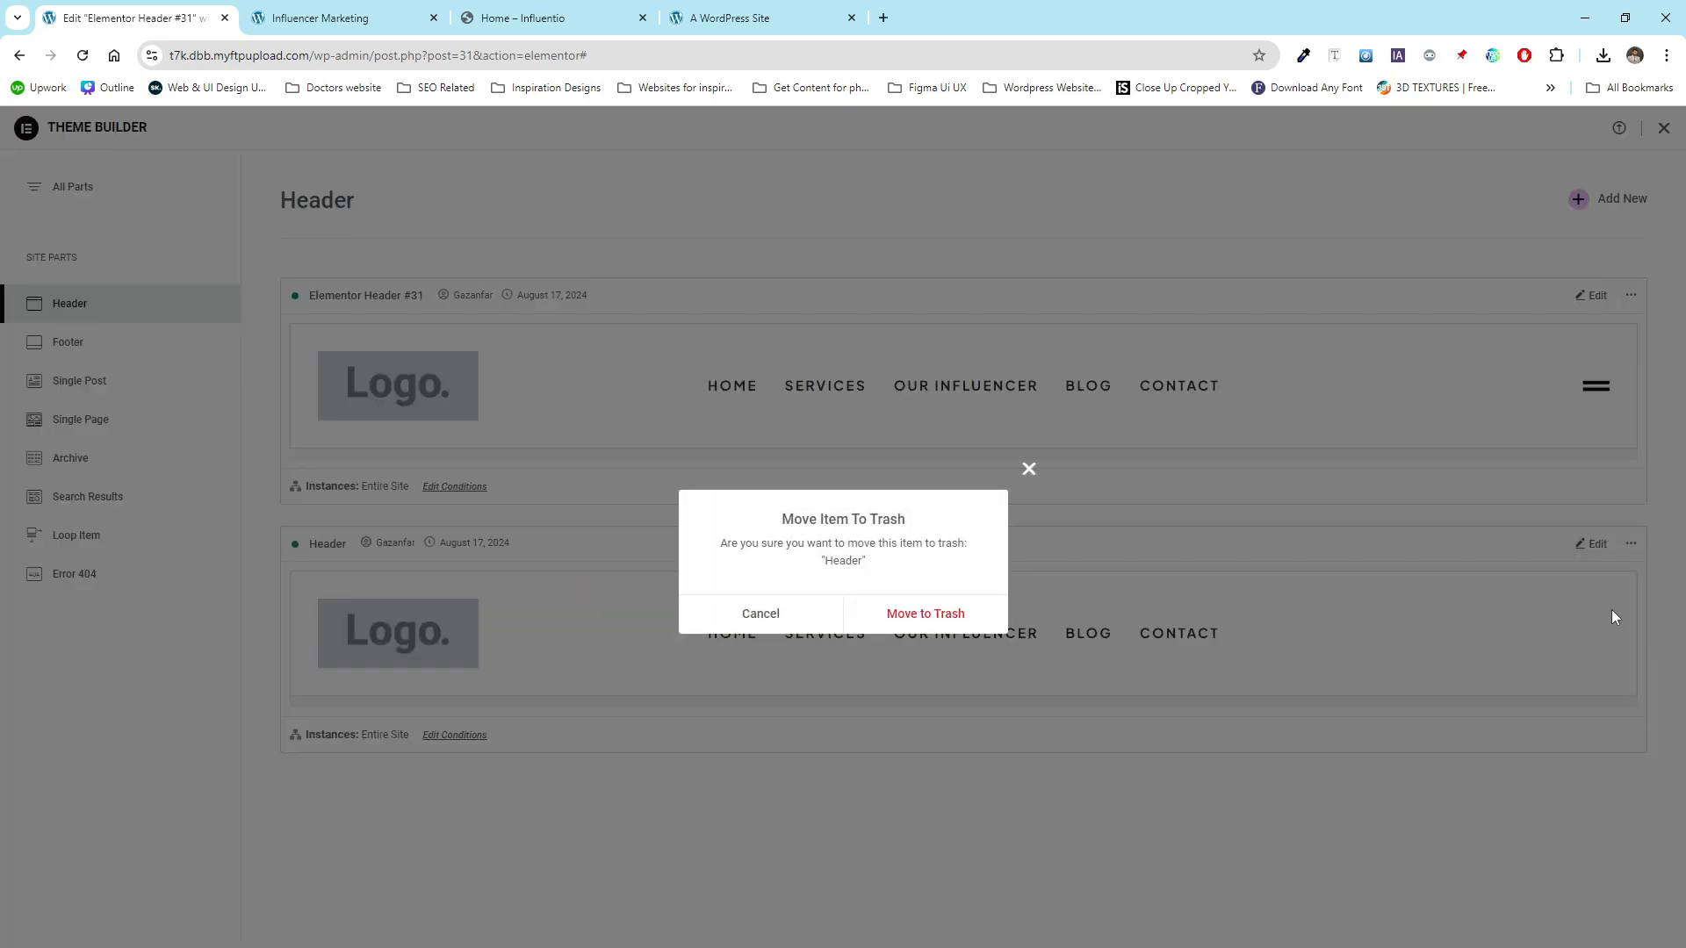
click(923, 610)
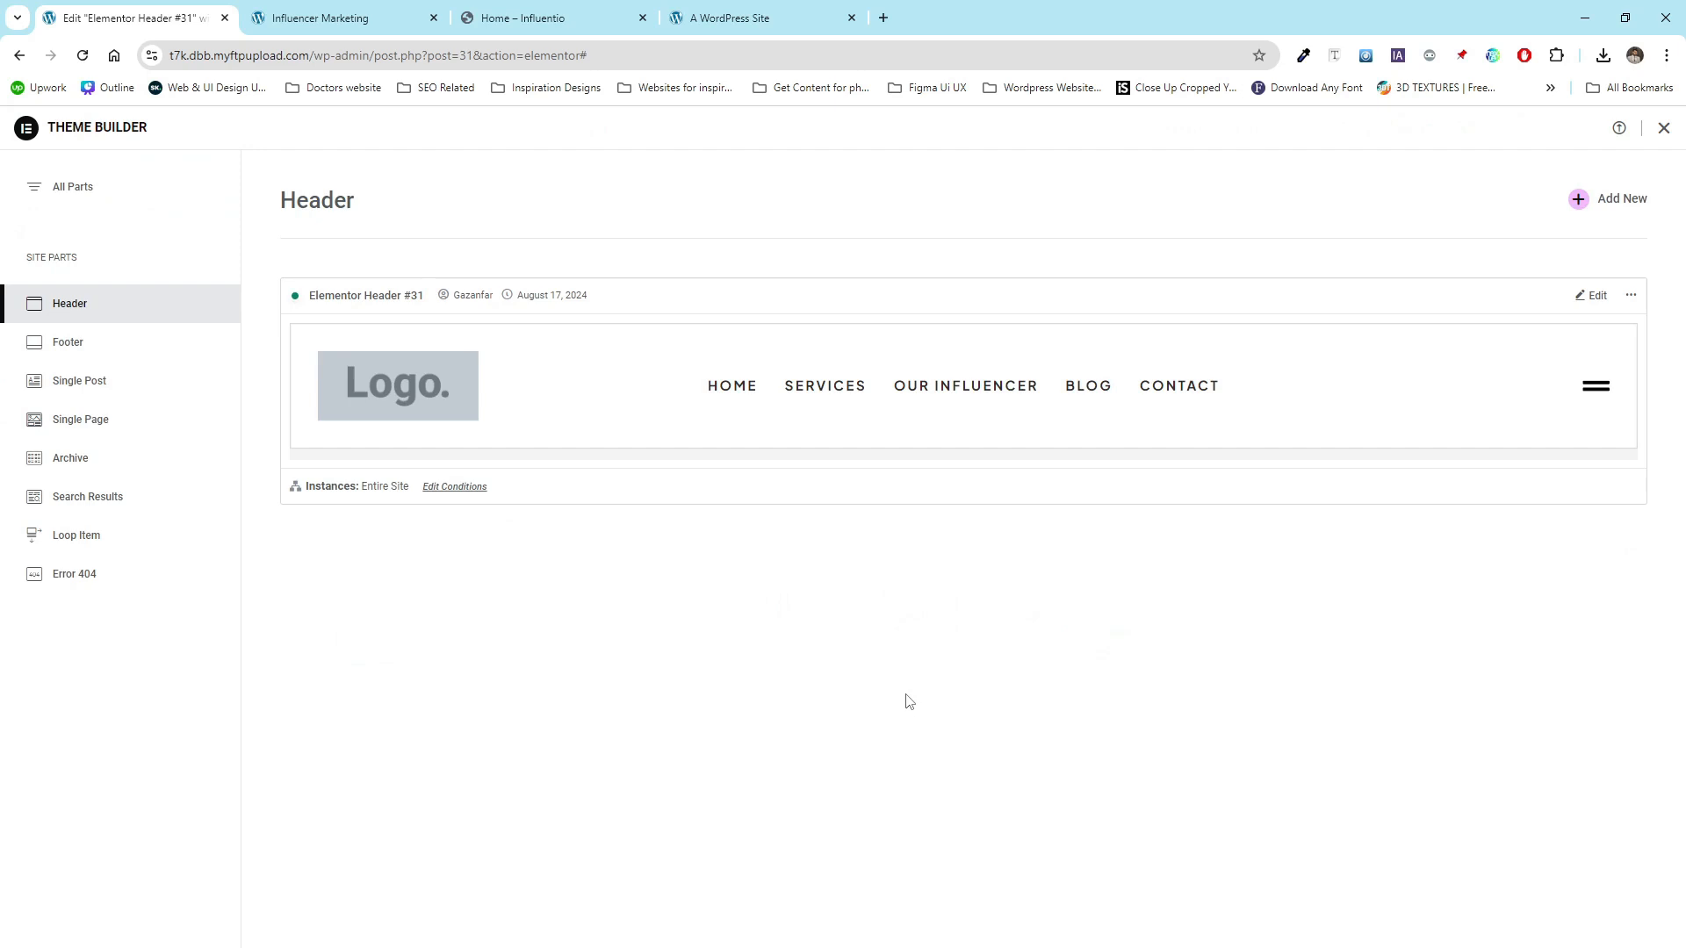
- Add a new footer template in the Theme Builder, dismissing the template library
click(133, 352)
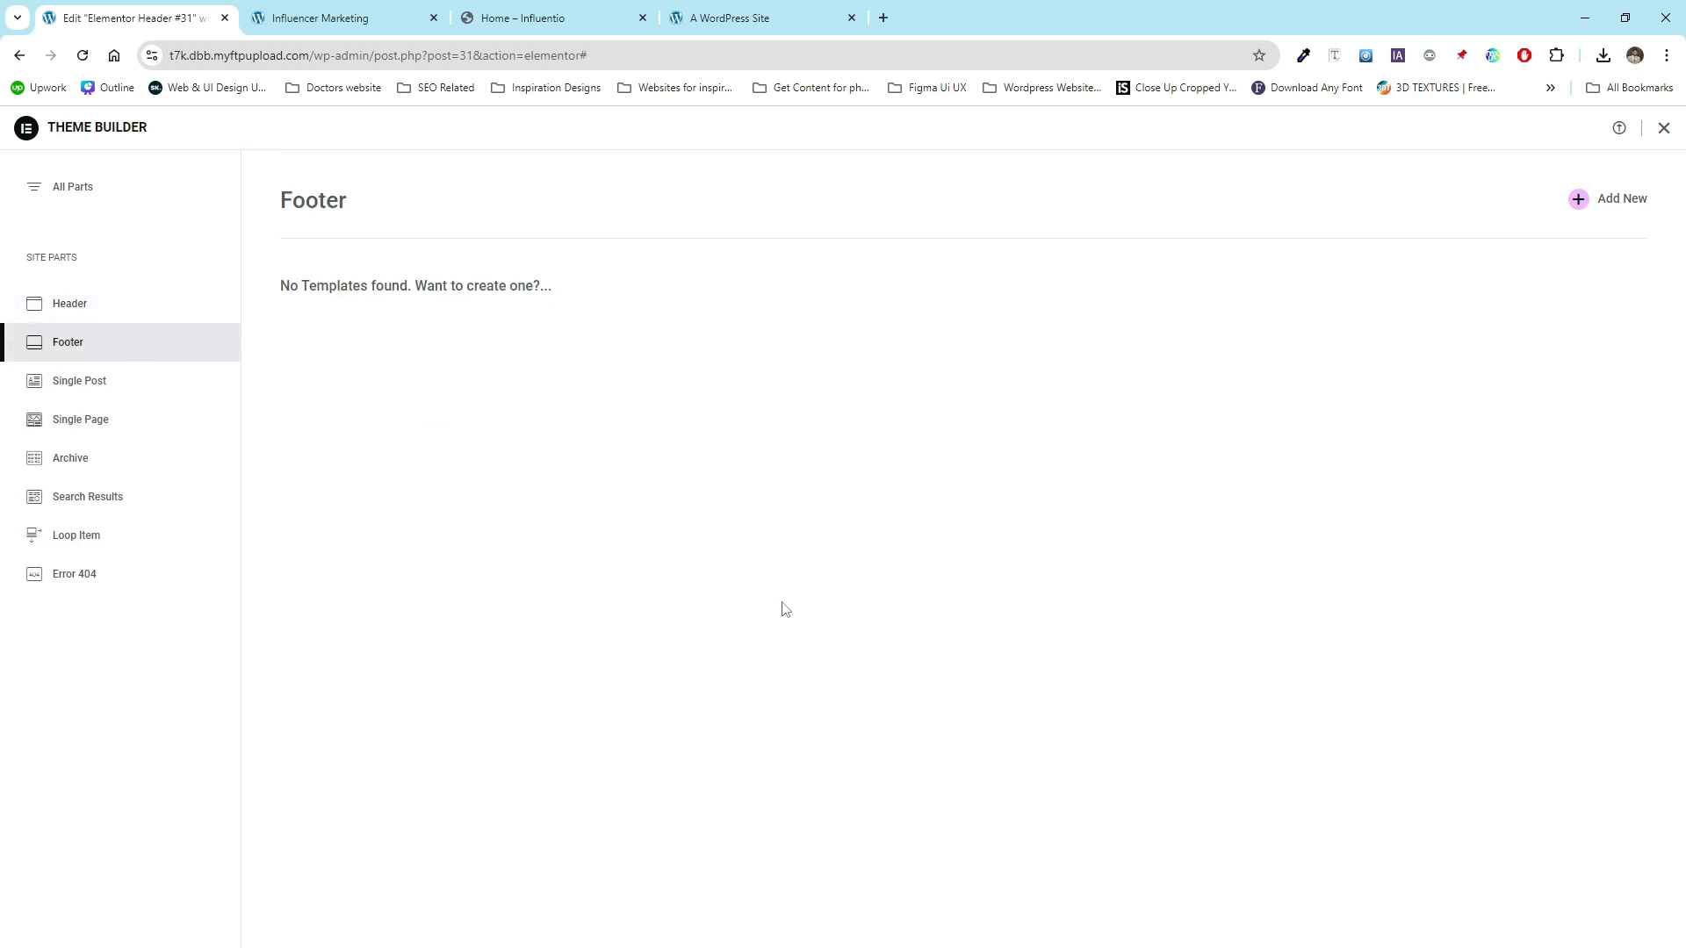
click(1630, 204)
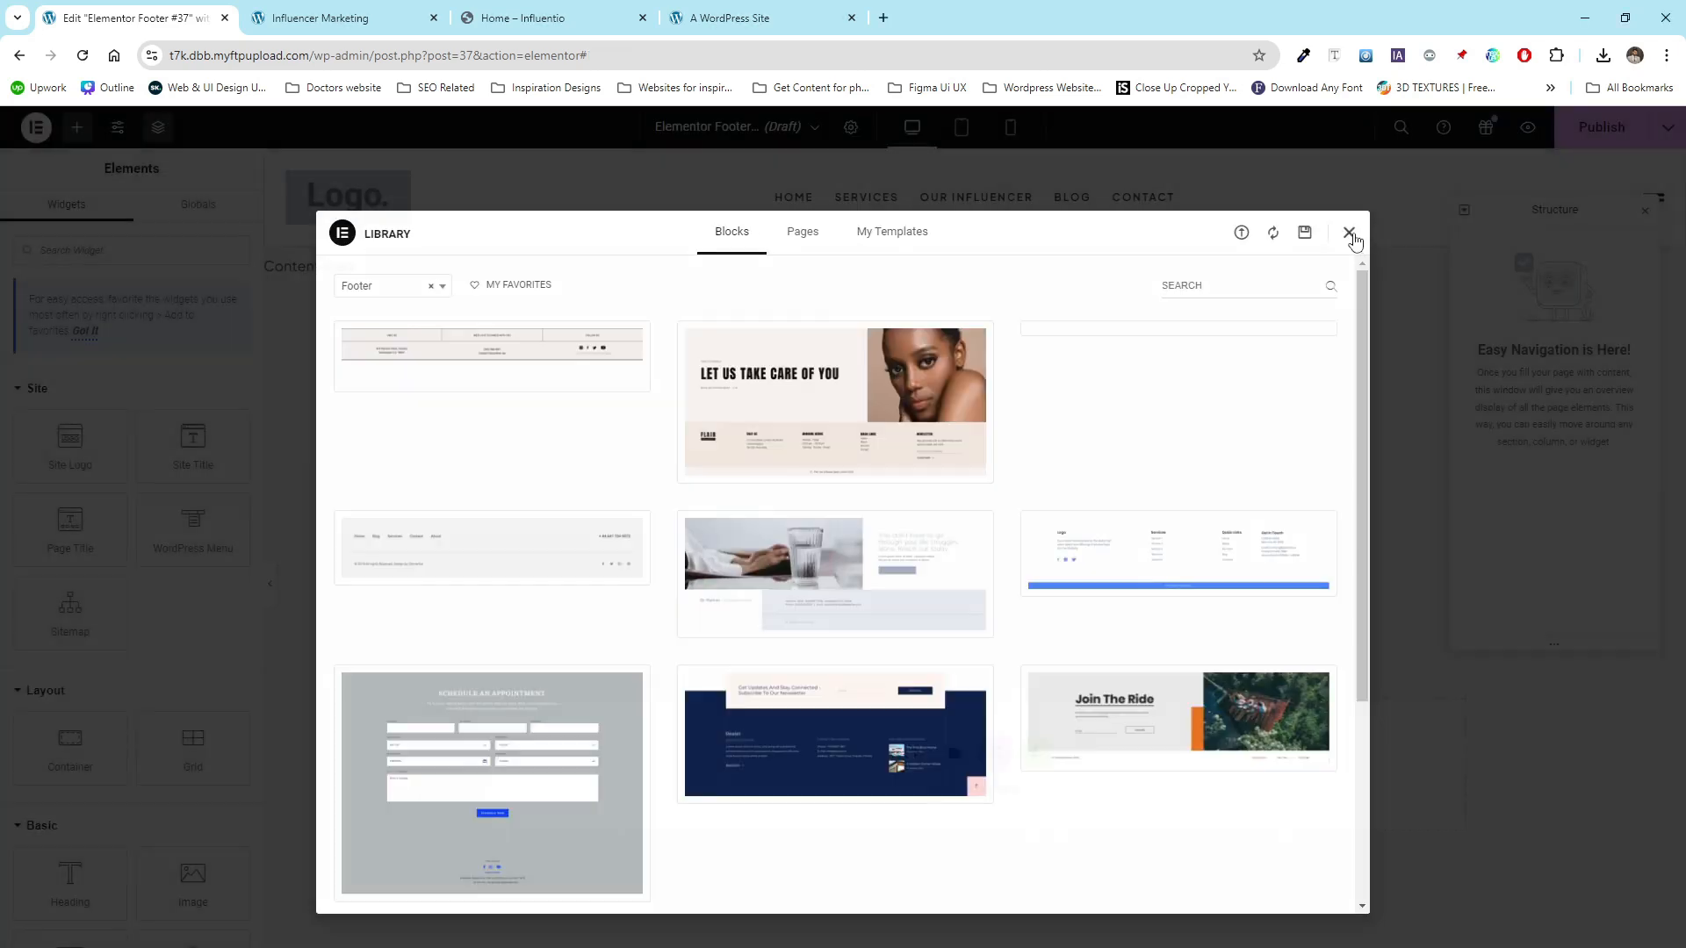
click(1349, 234)
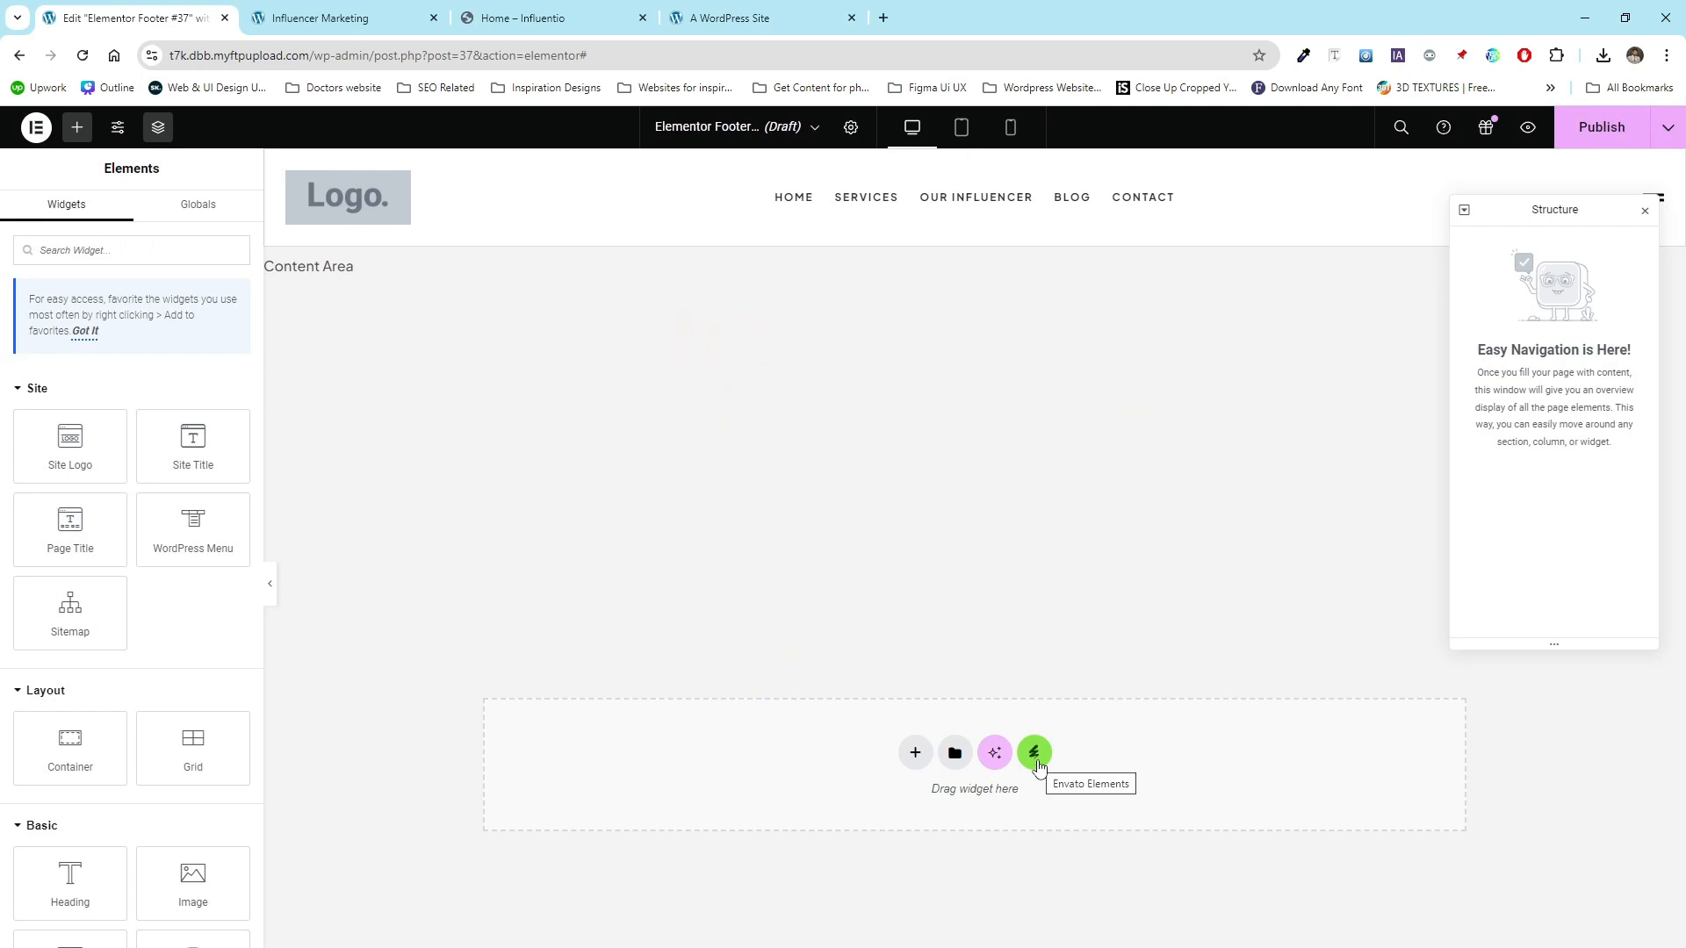
- Insert the Footer template from the installed Influentio kit in Envato Elements
click(1036, 760)
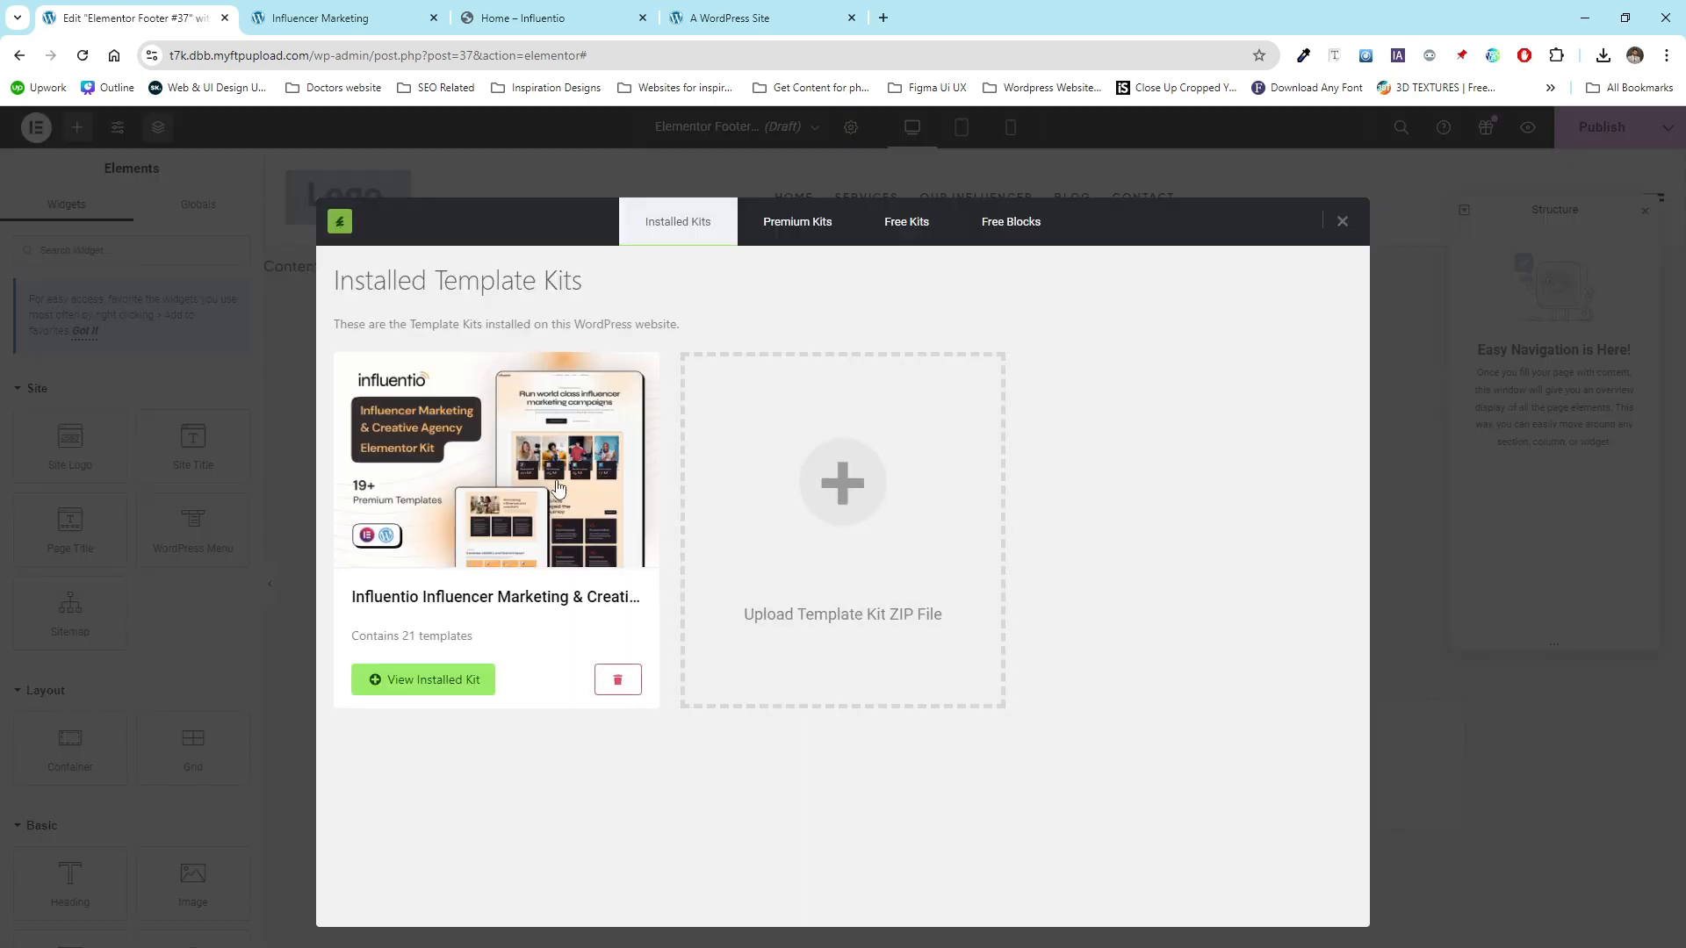
click(536, 471)
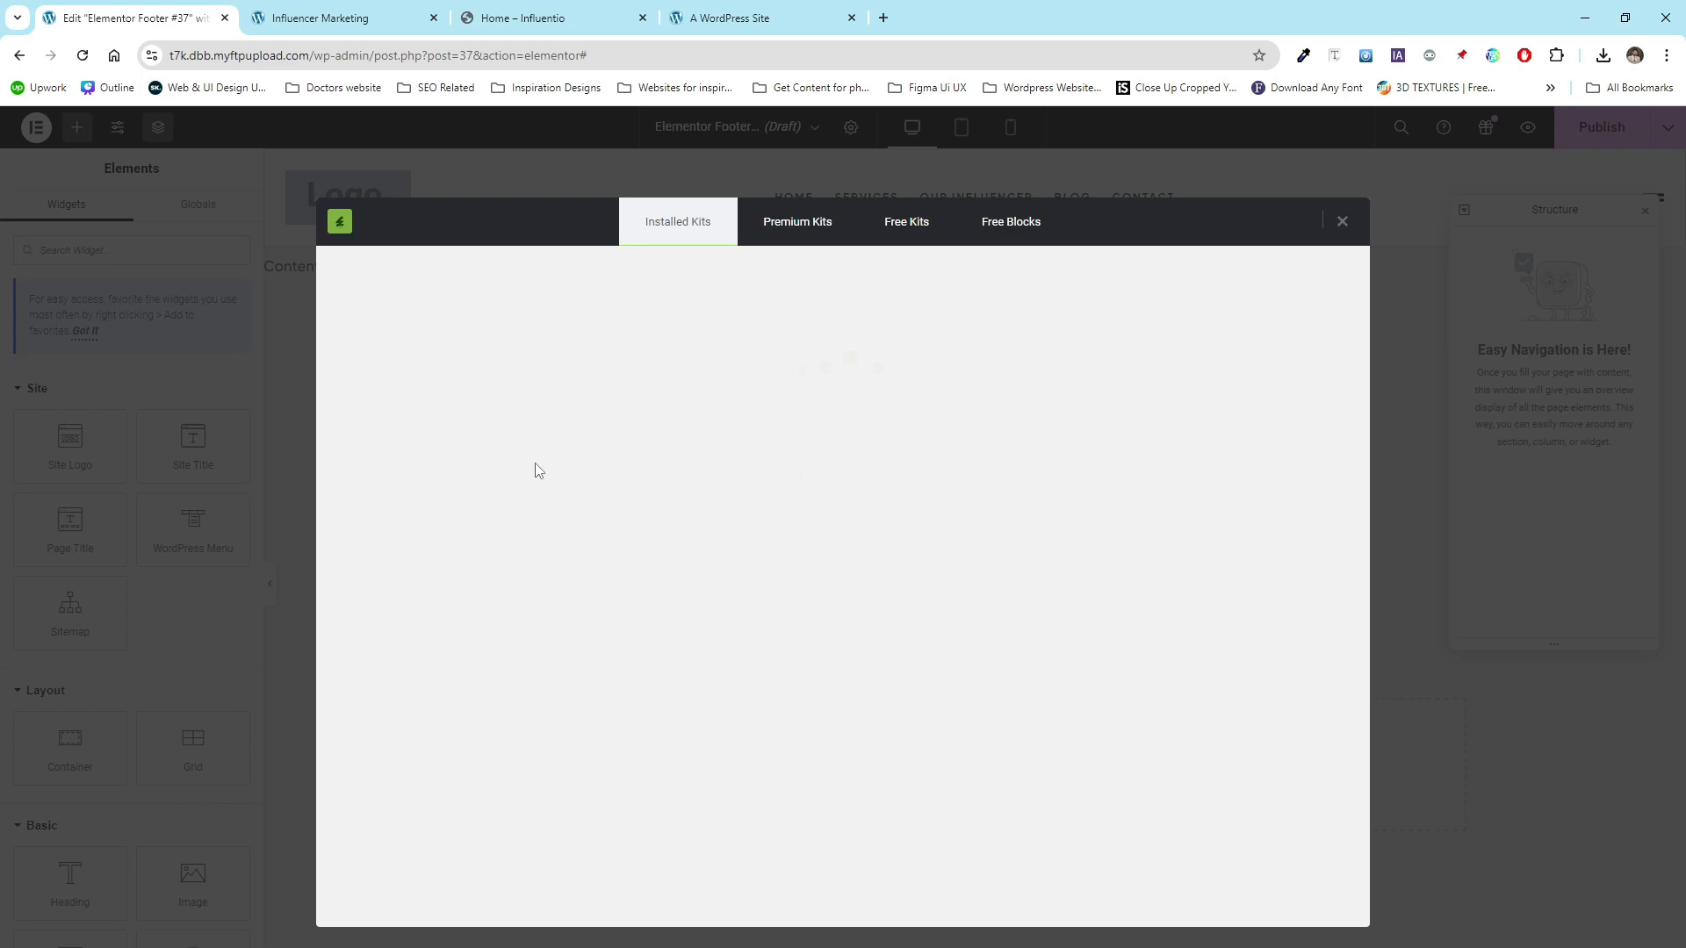
scroll(780, 533, down, 3)
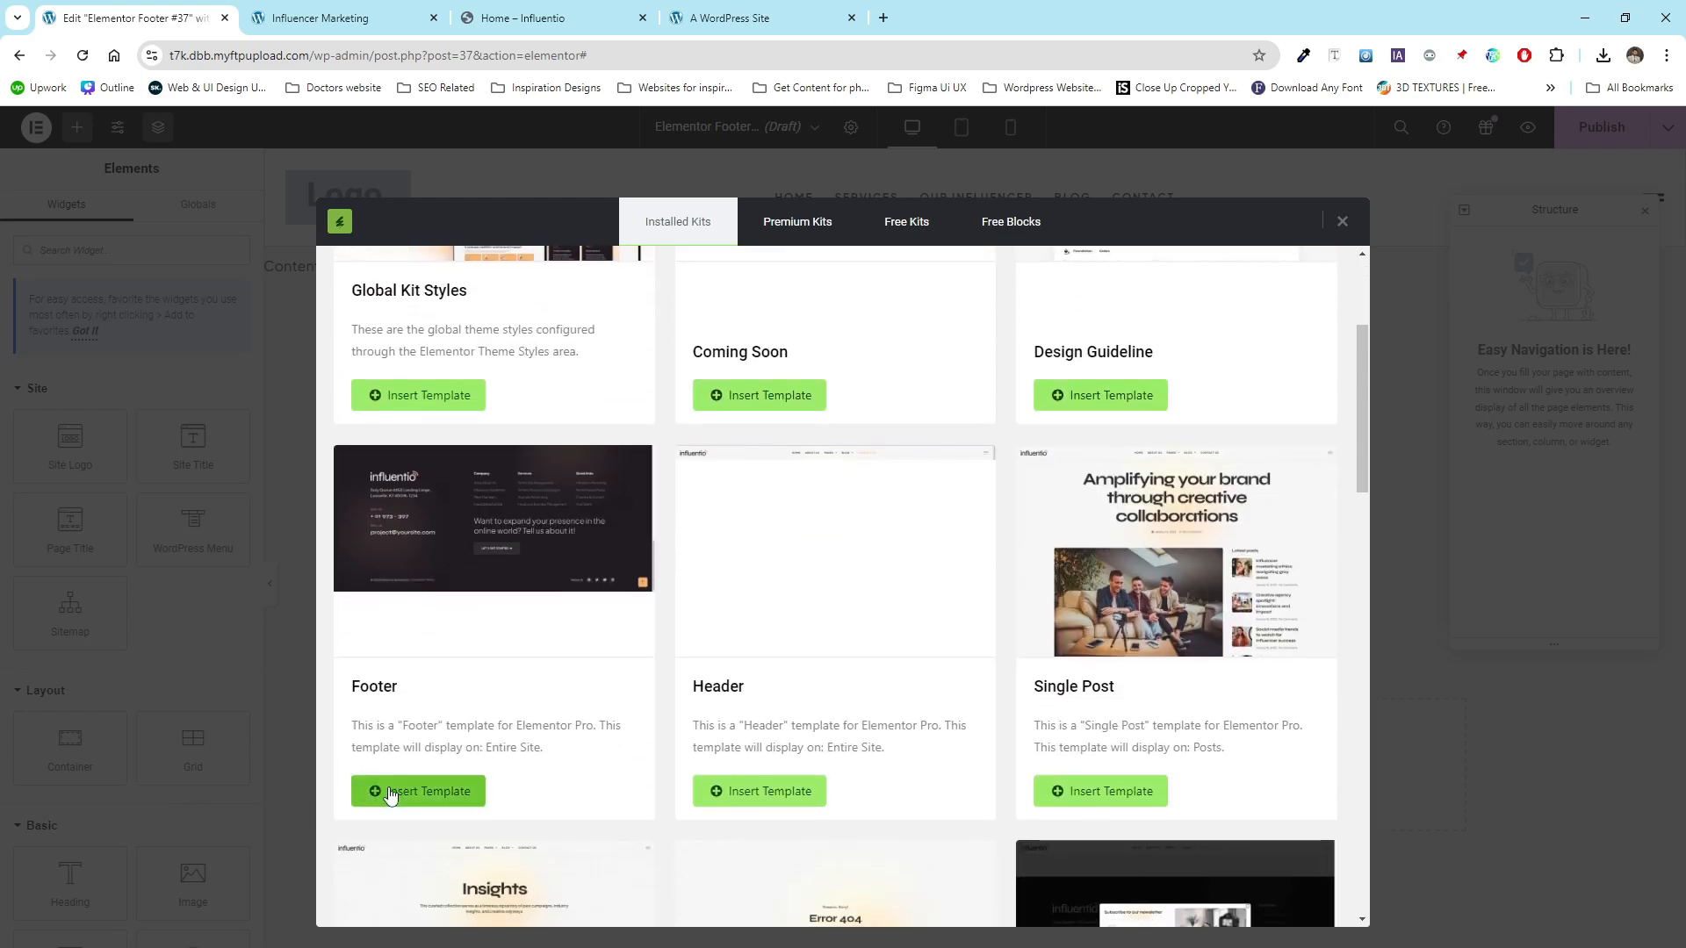
drag(402, 690, 354, 687)
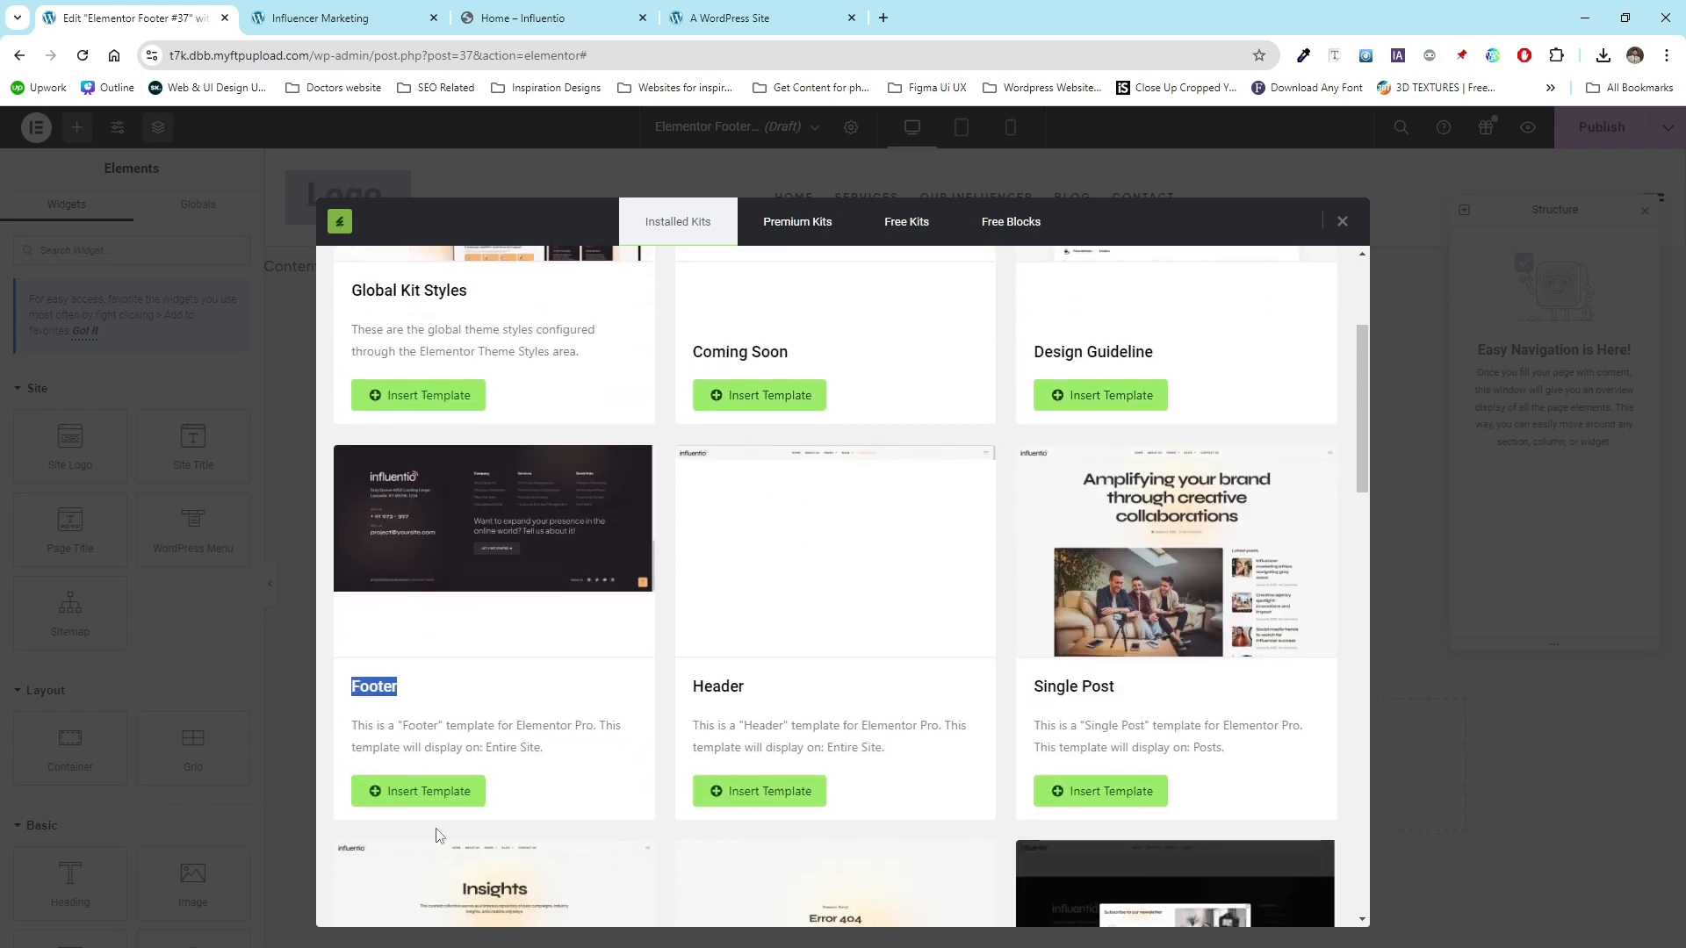
click(412, 791)
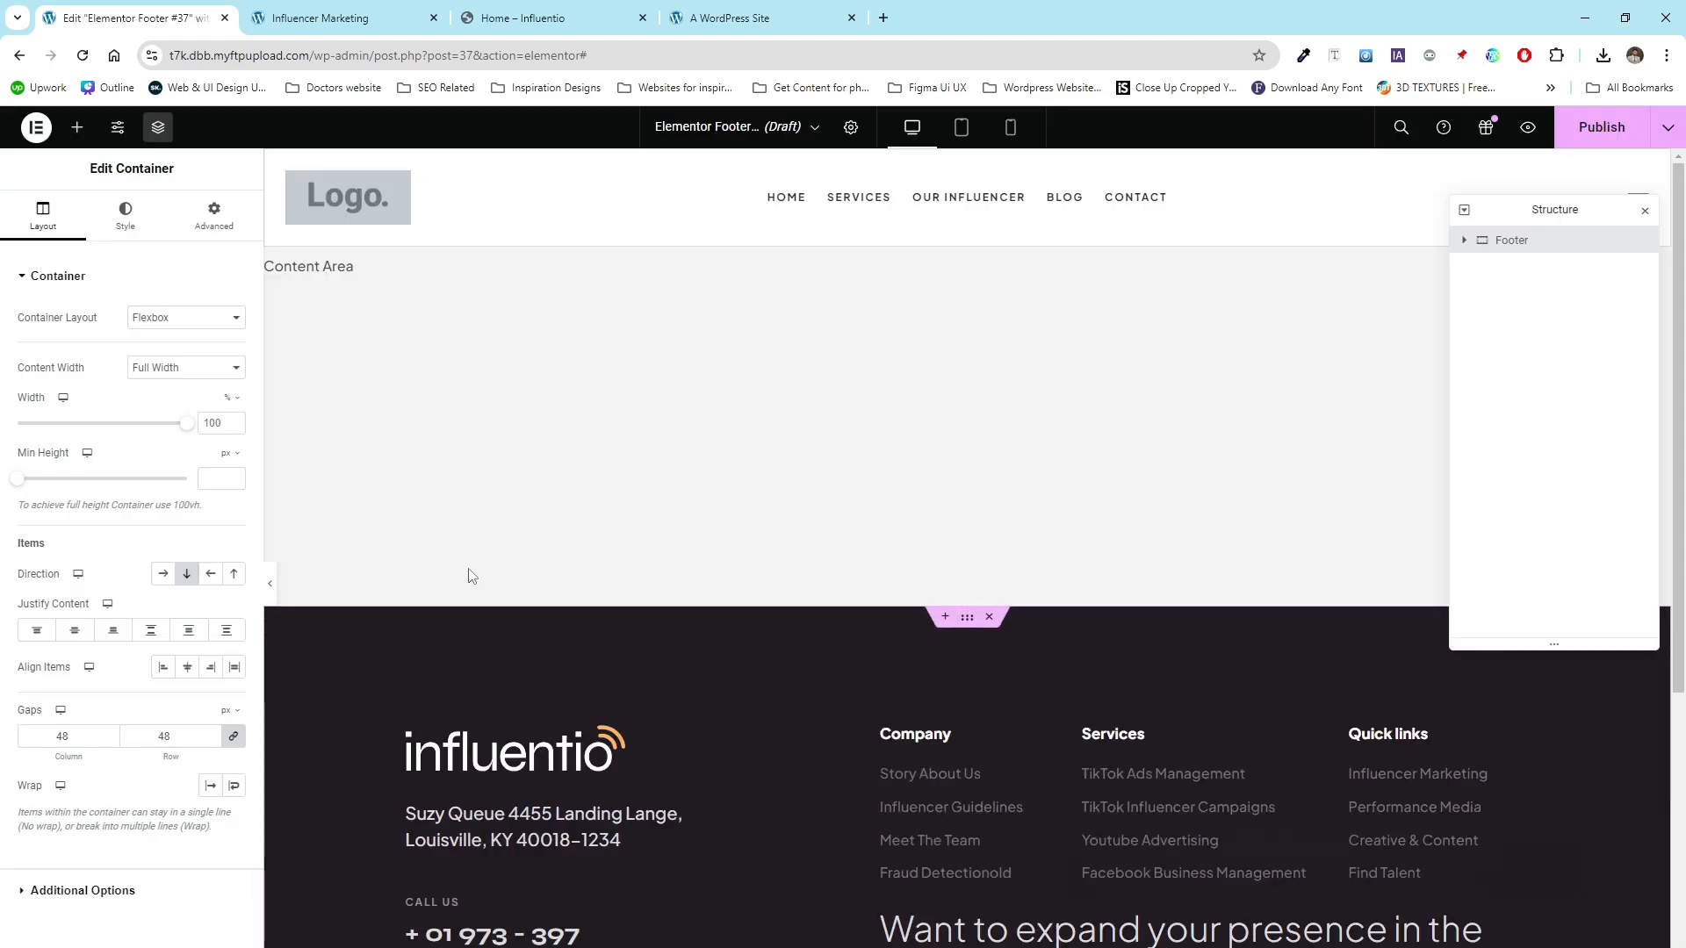
- Delete the 'by Deverust Studio' credit text from the footer's bottom bar
scroll(566, 592, down, 4)
scroll(457, 693, up, 1)
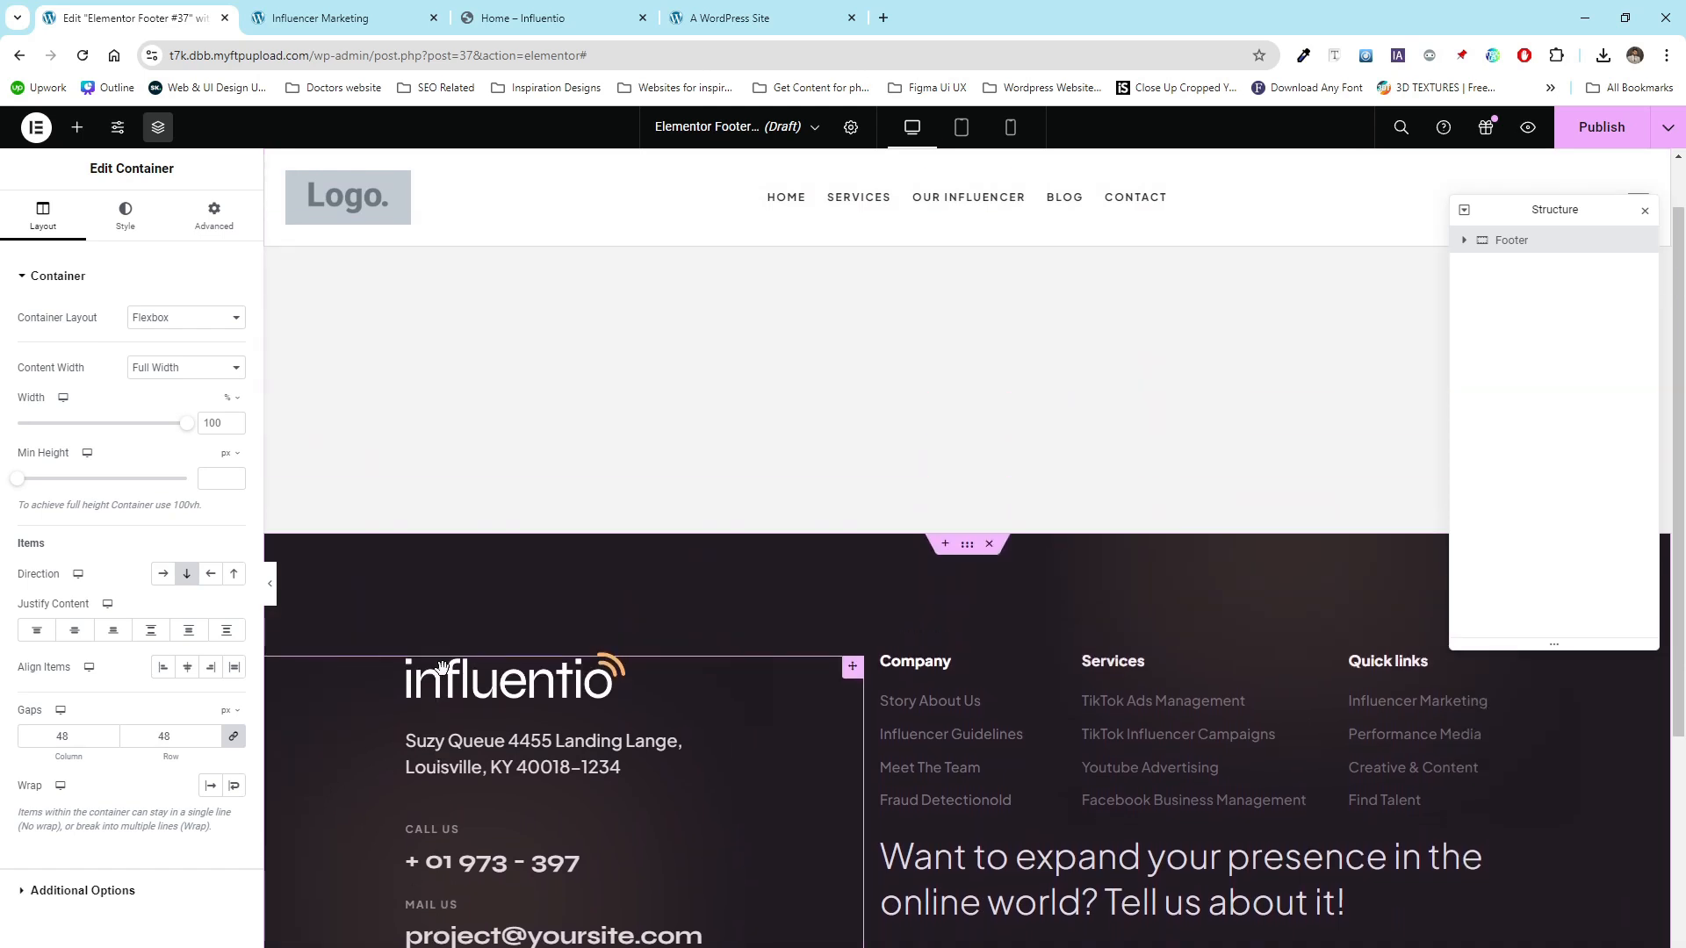
scroll(441, 676, down, 3)
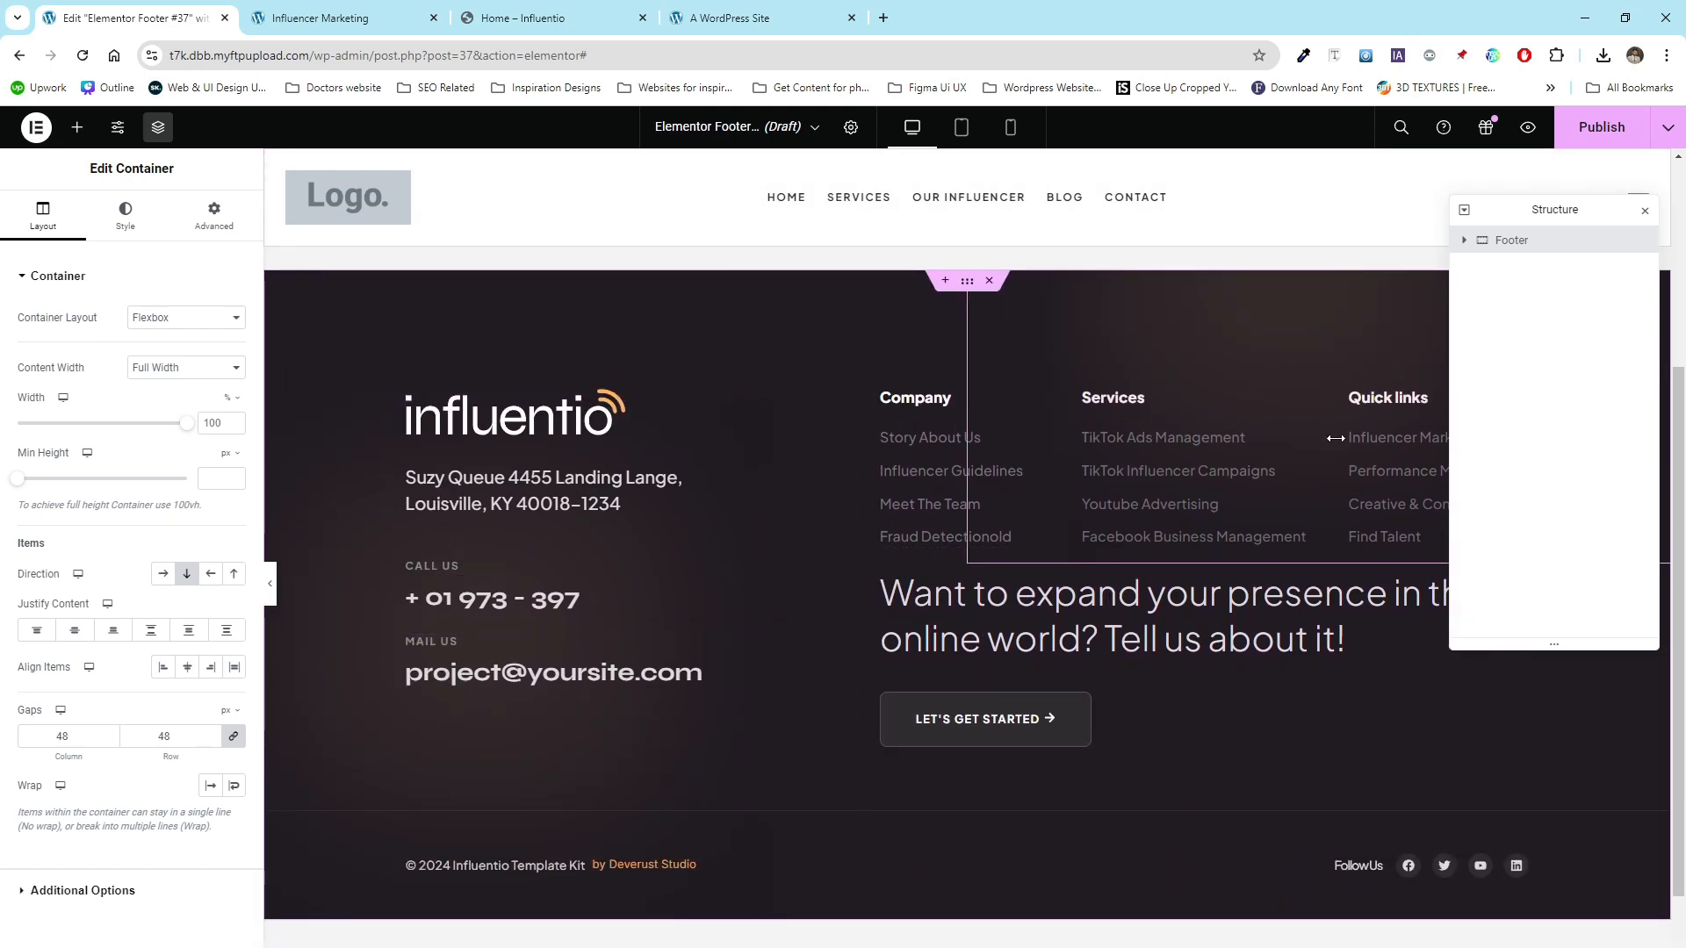
scroll(591, 570, down, 2)
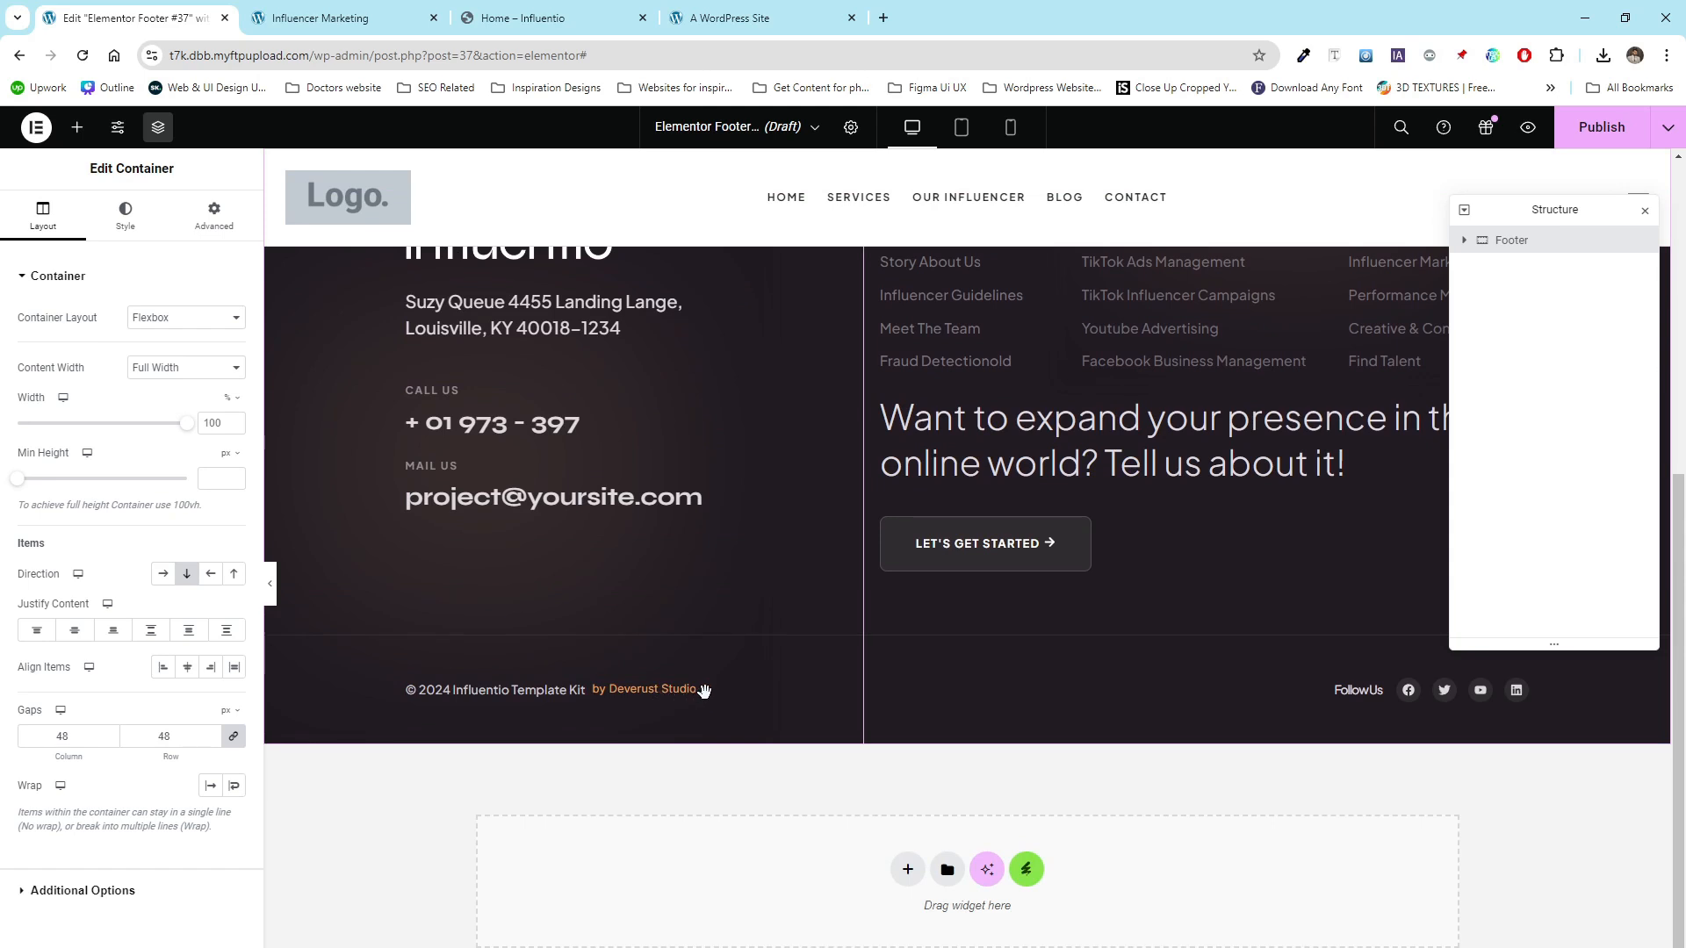
click(688, 696)
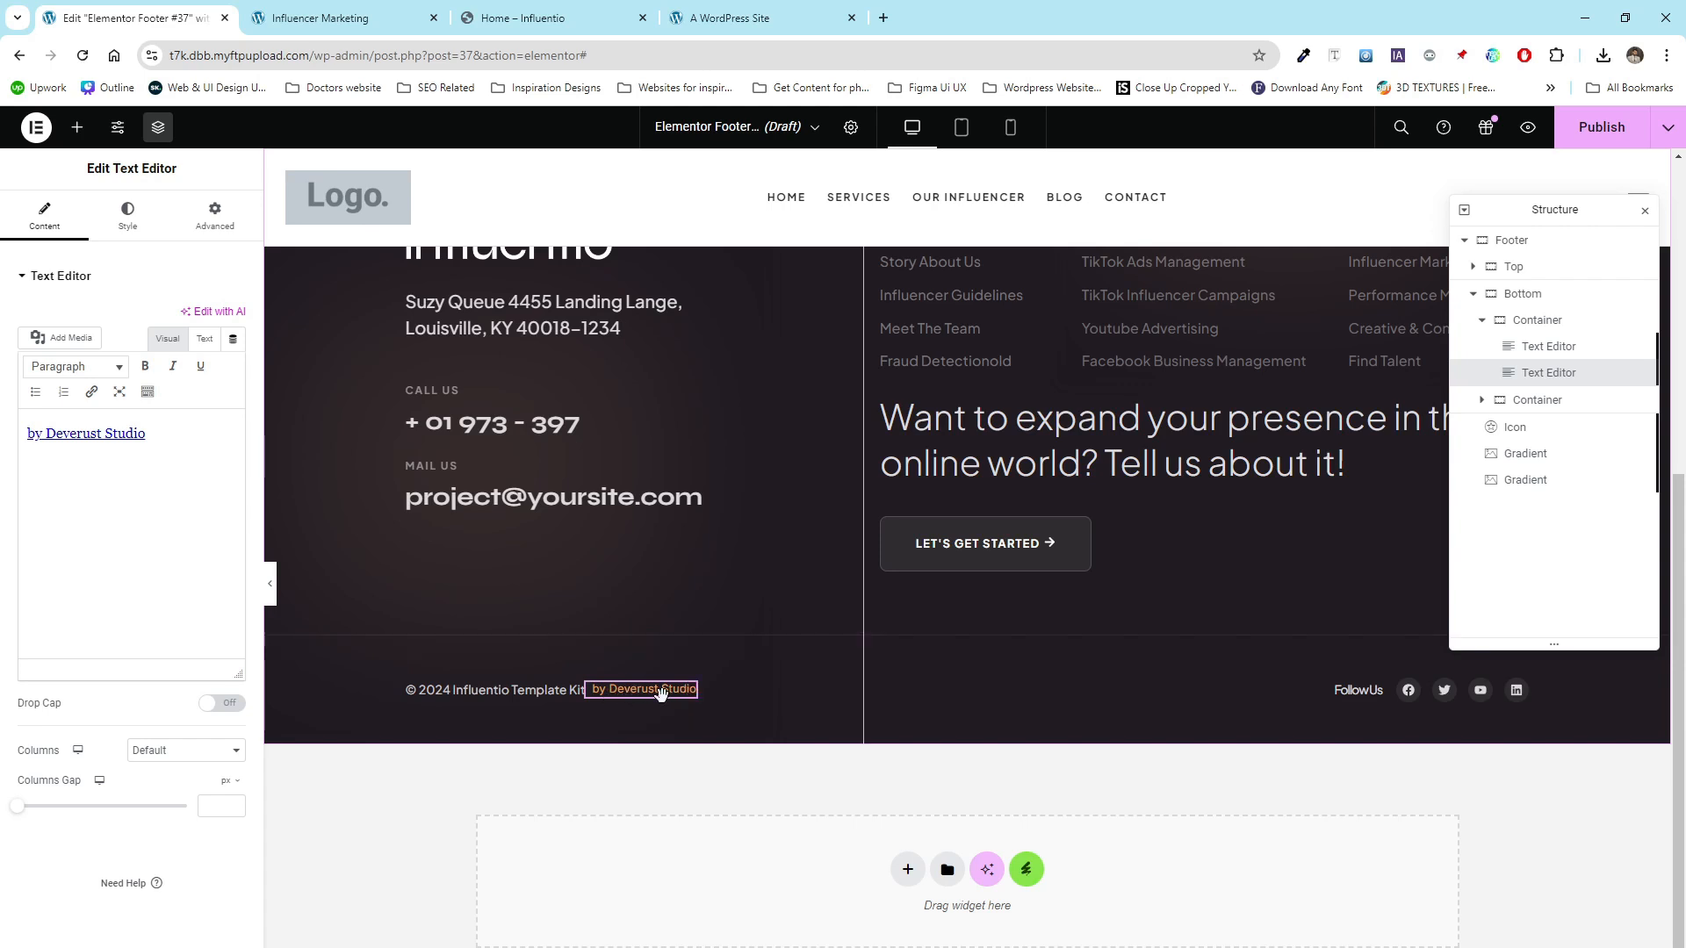
right_click(689, 696)
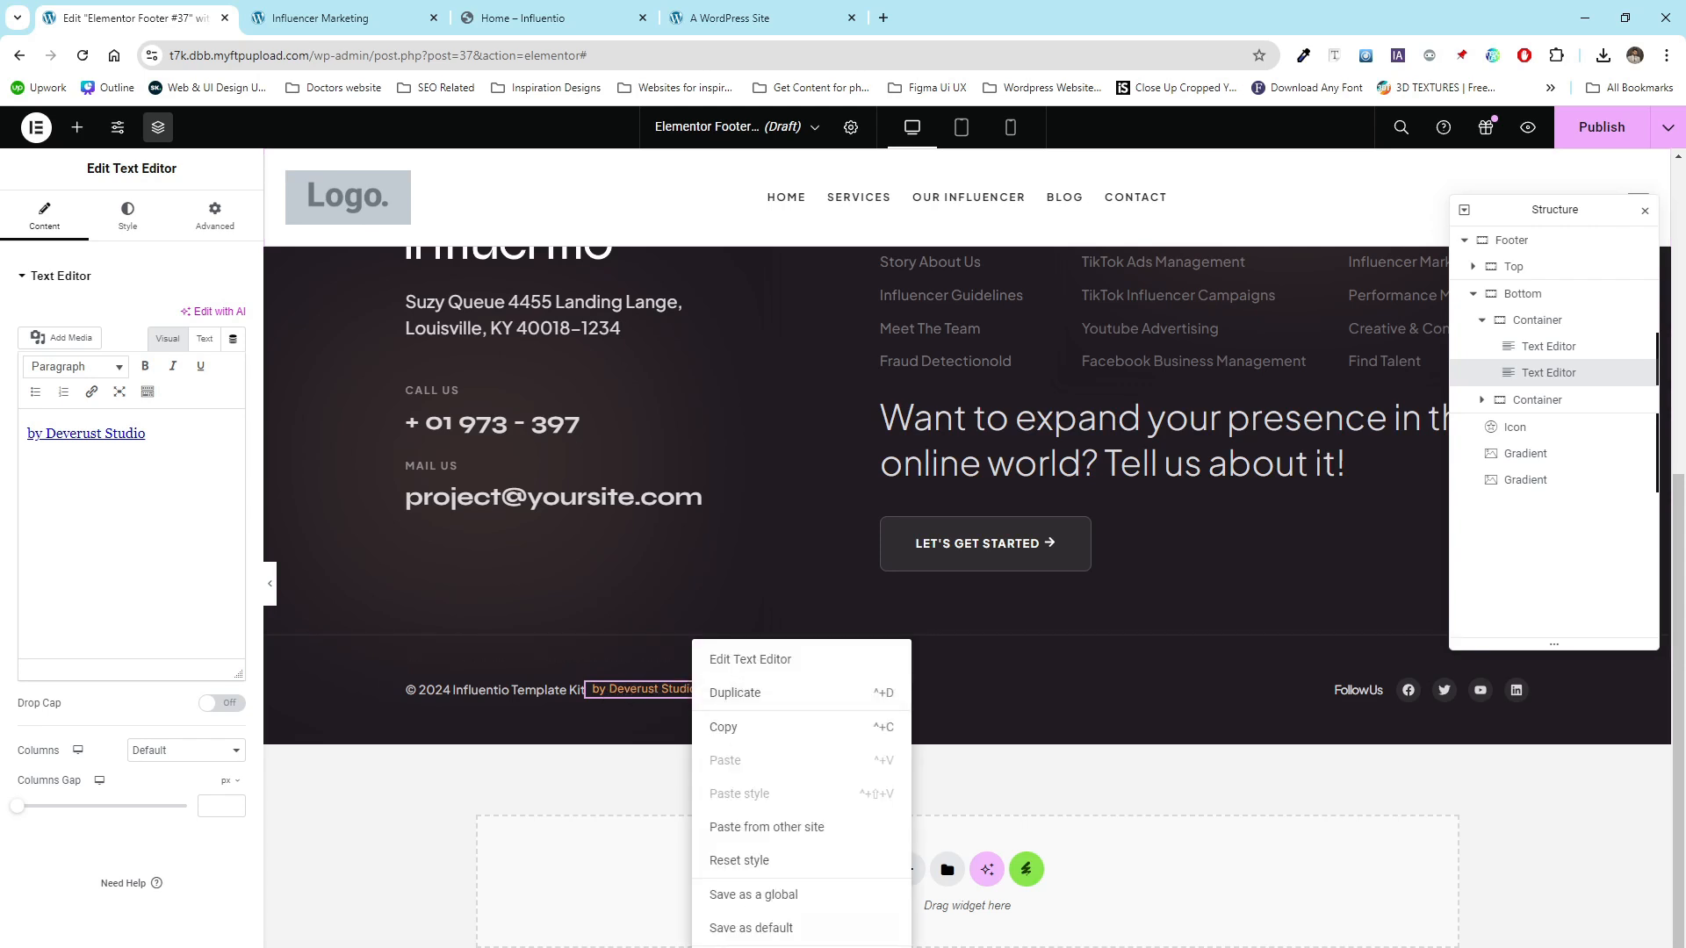
key(Delete)
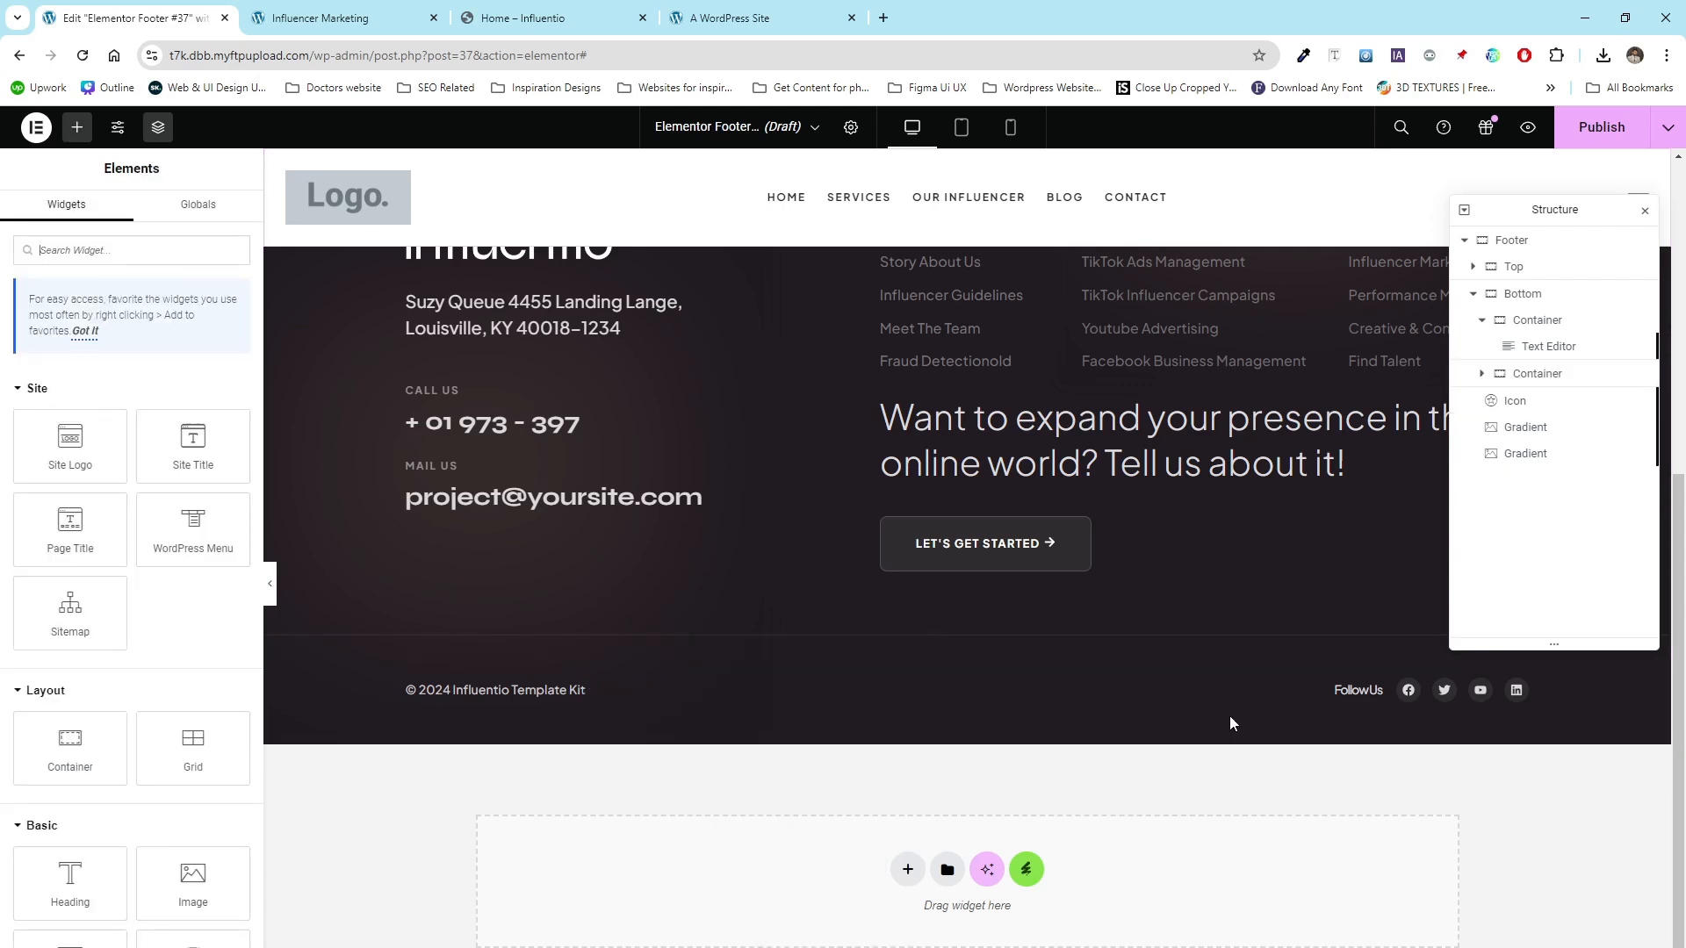
- Inspect the copyright text's Current Date Time dynamic tag settings and its Before and After fields
click(1549, 348)
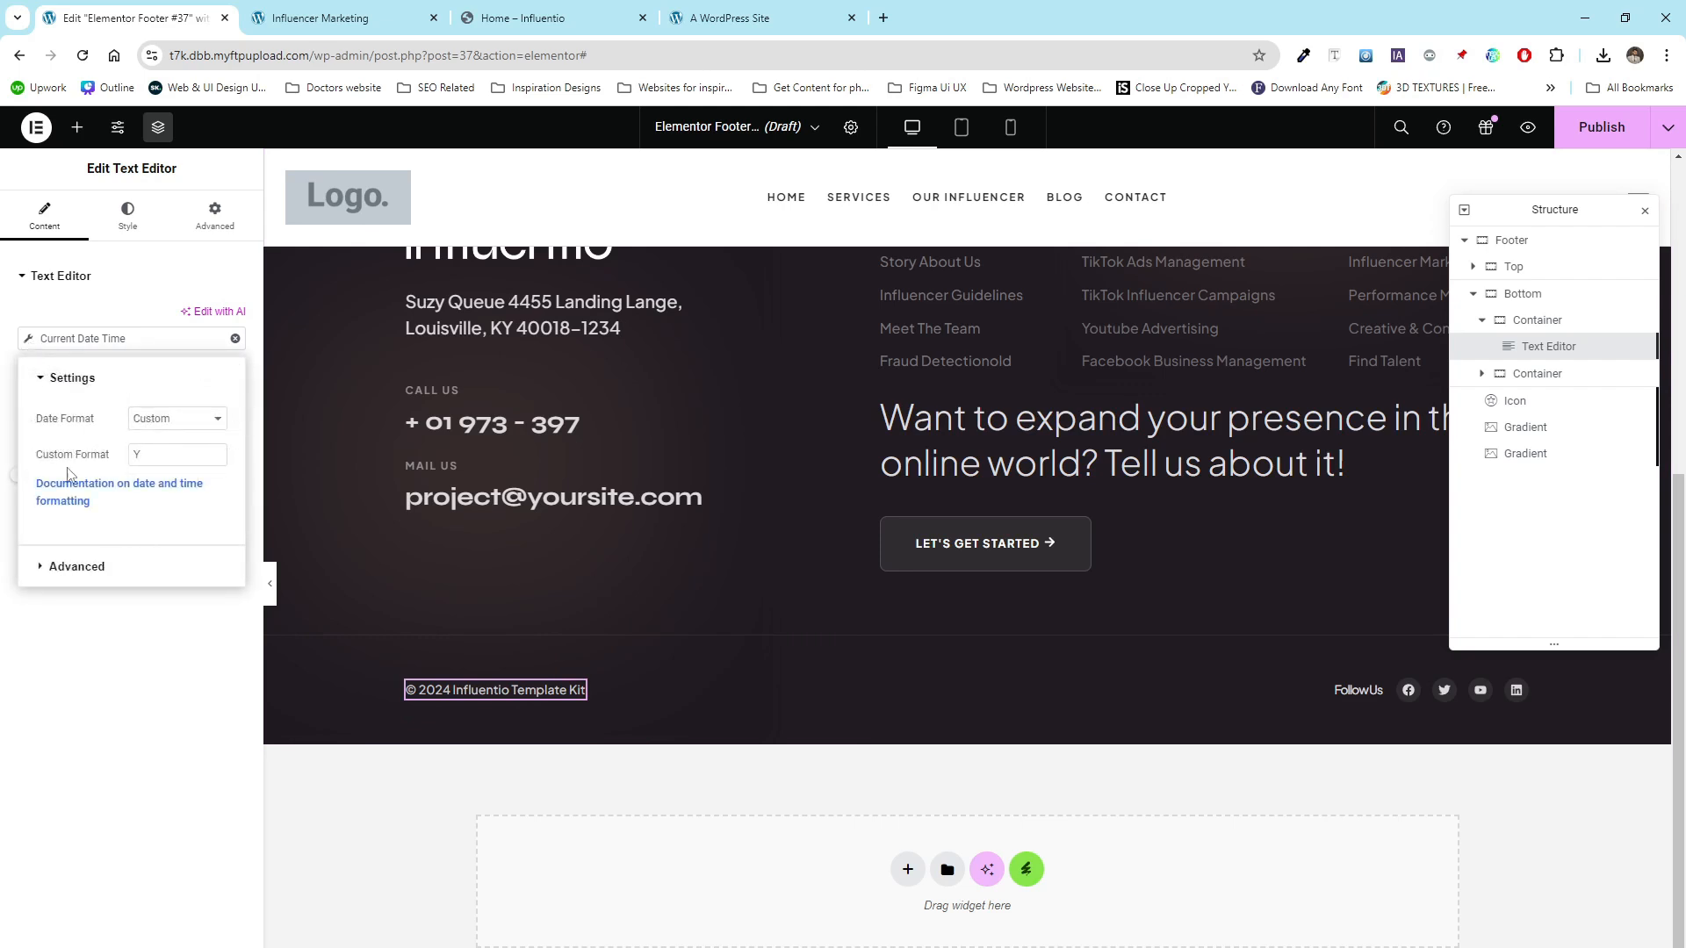
click(95, 566)
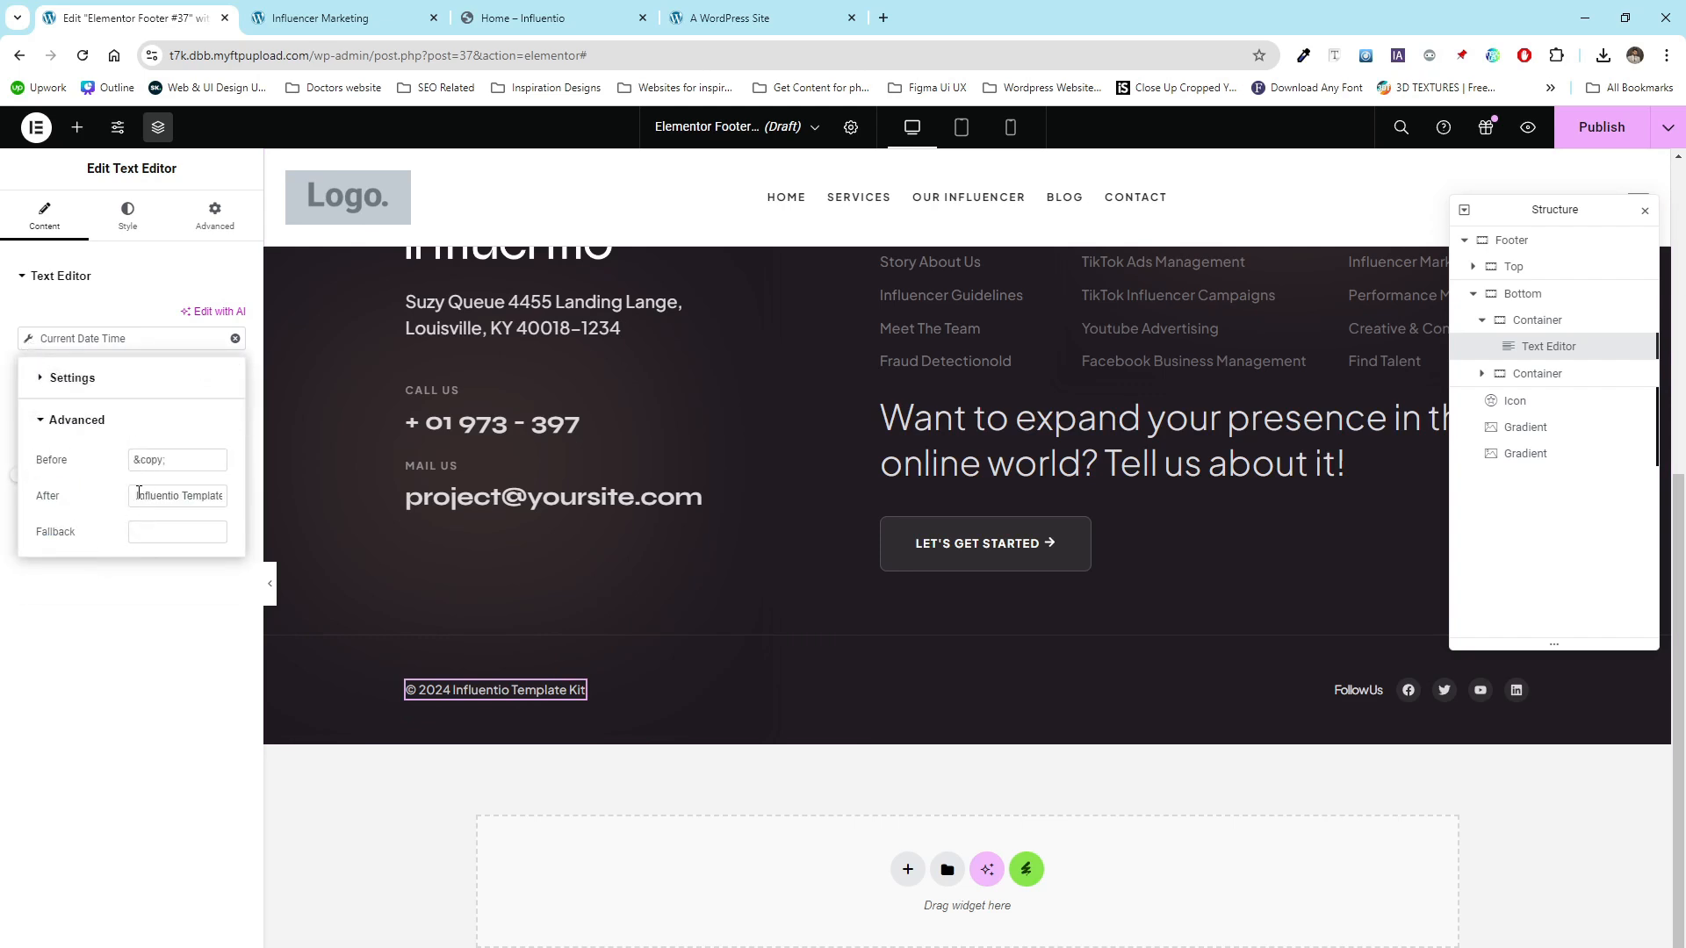
drag(136, 494, 221, 498)
click(187, 600)
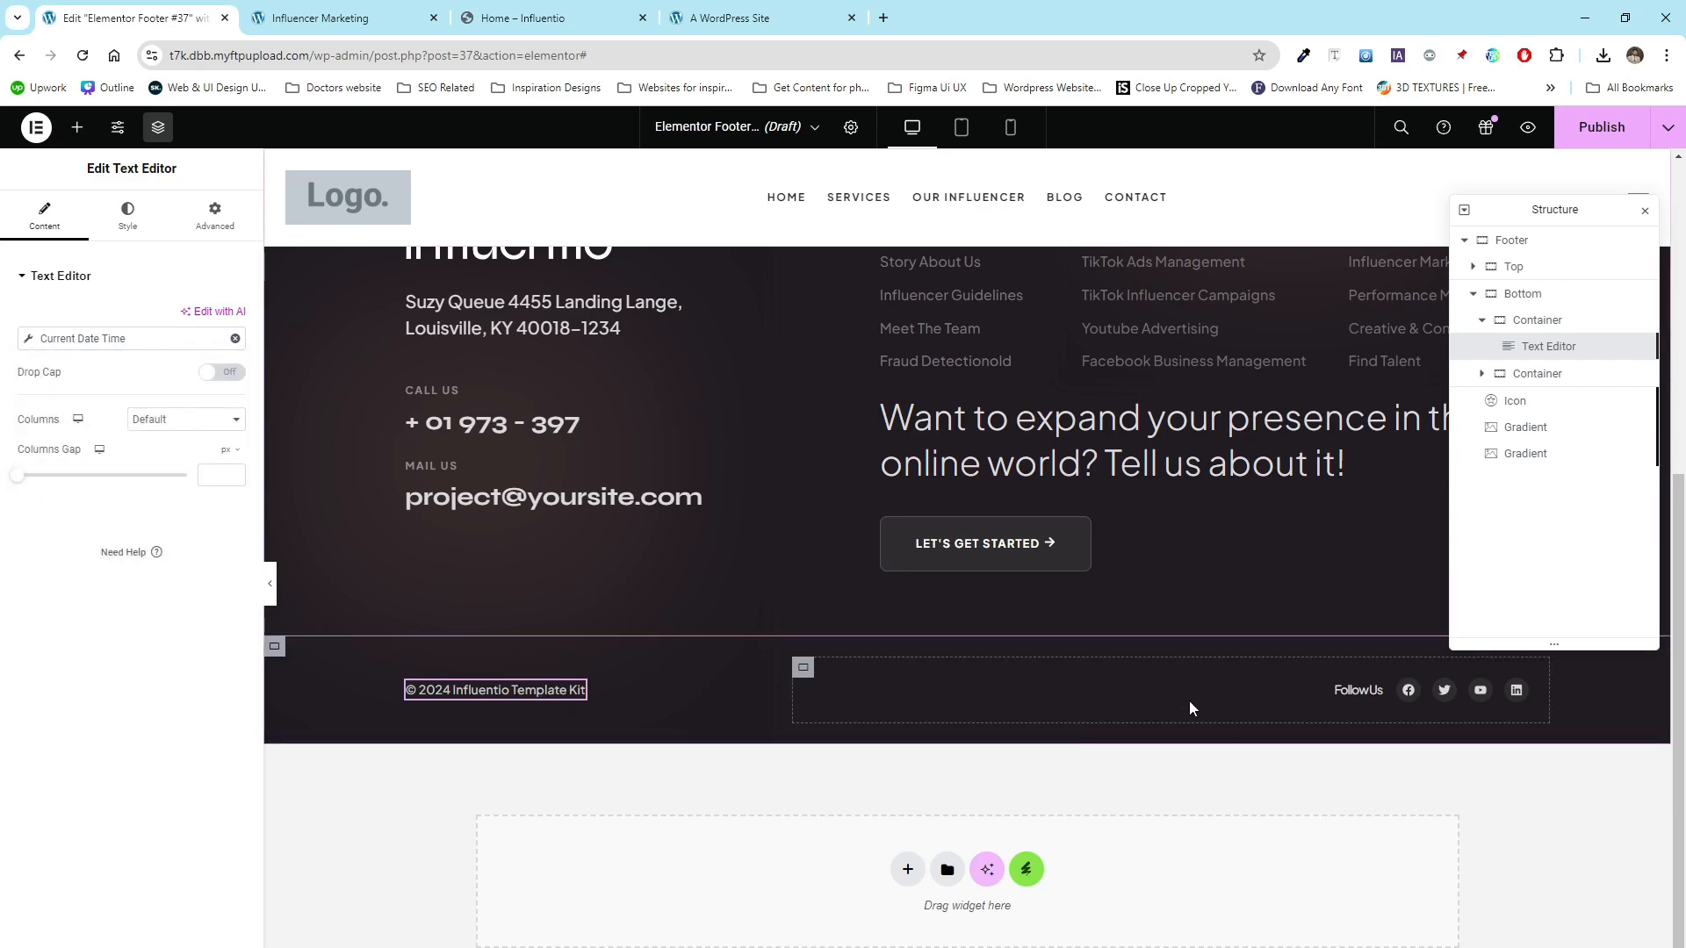
scroll(1189, 701, up, 5)
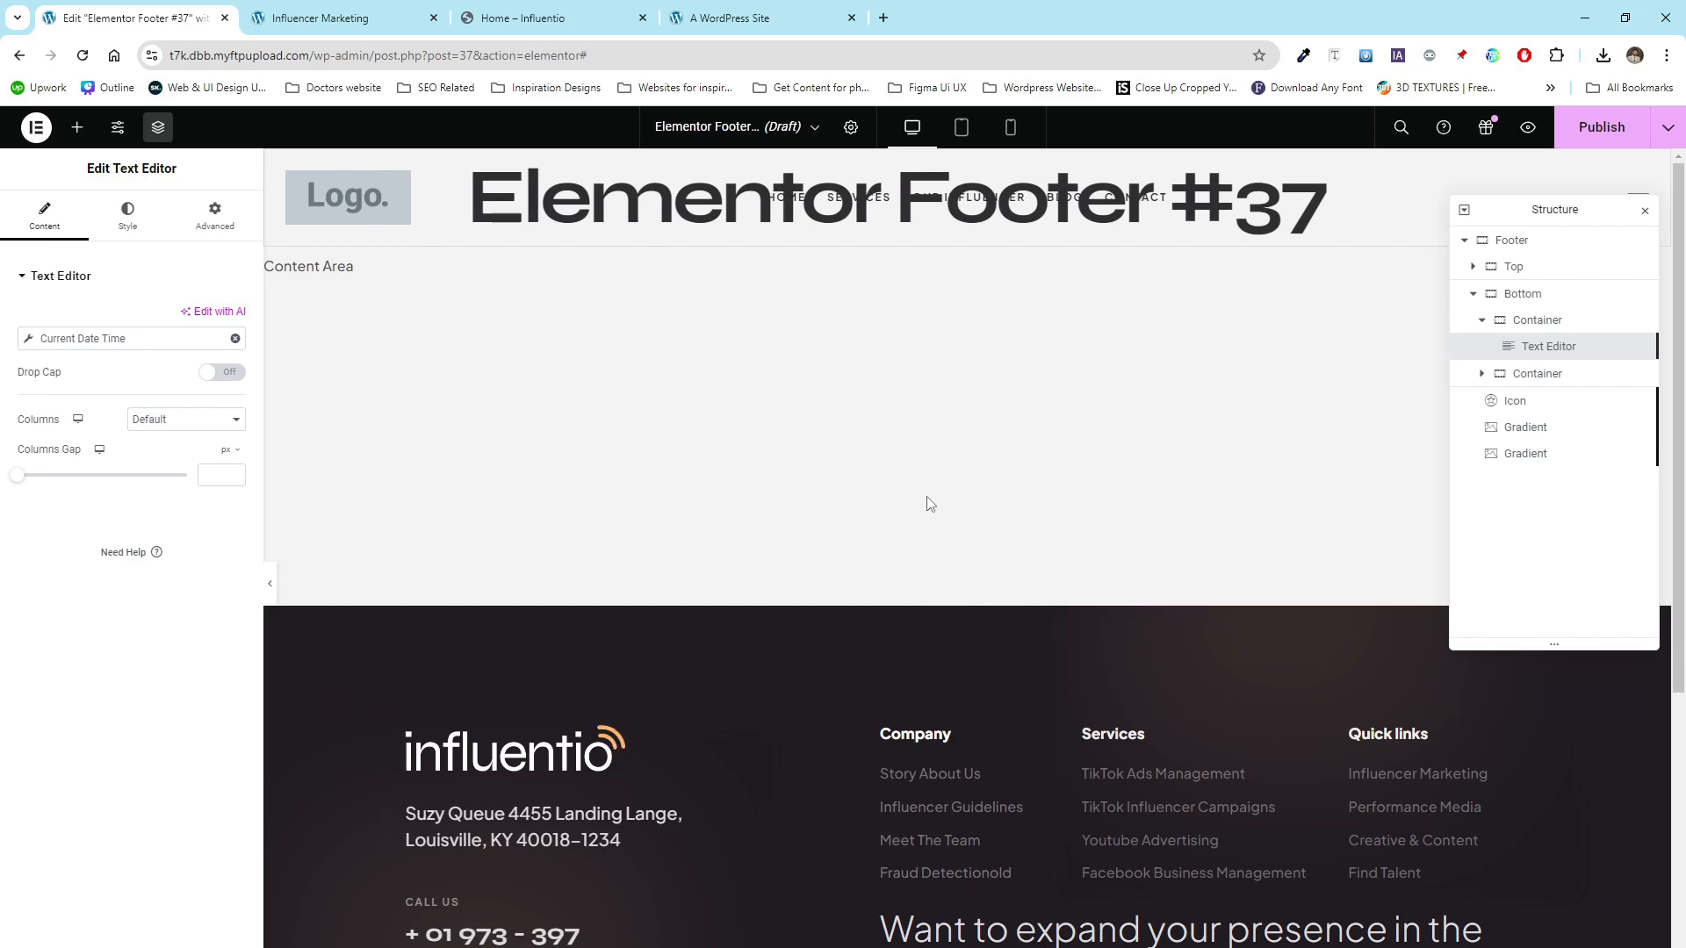
- Publish the footer with a display condition including the Entire Site
click(1595, 143)
click(864, 606)
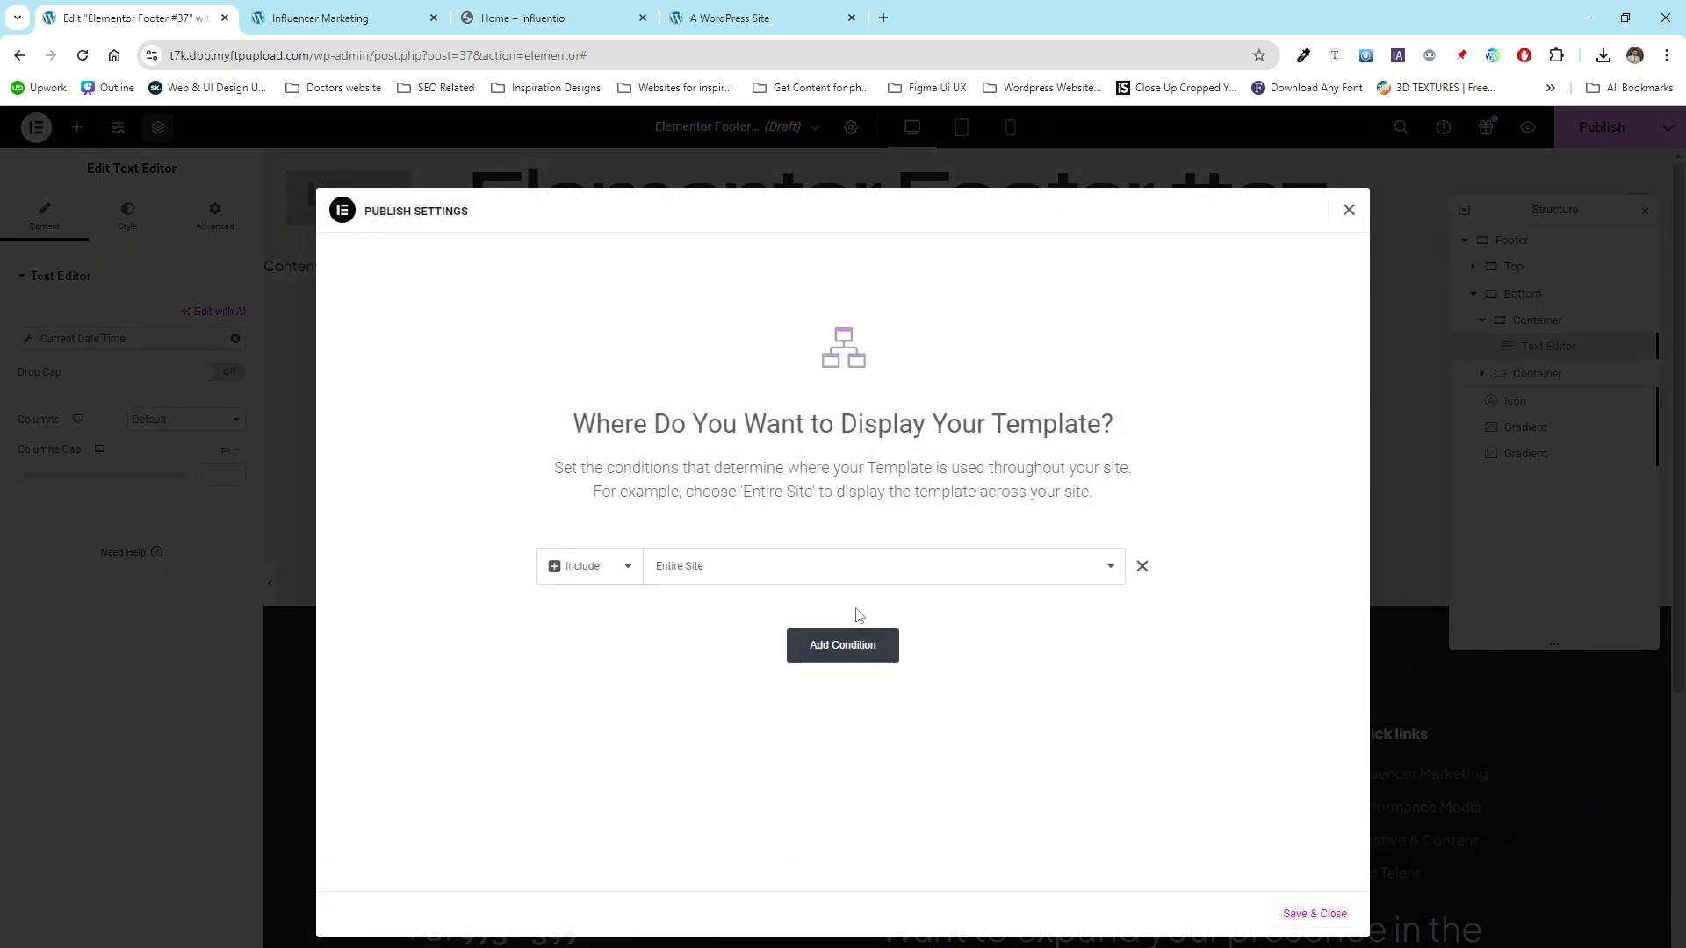
click(1314, 913)
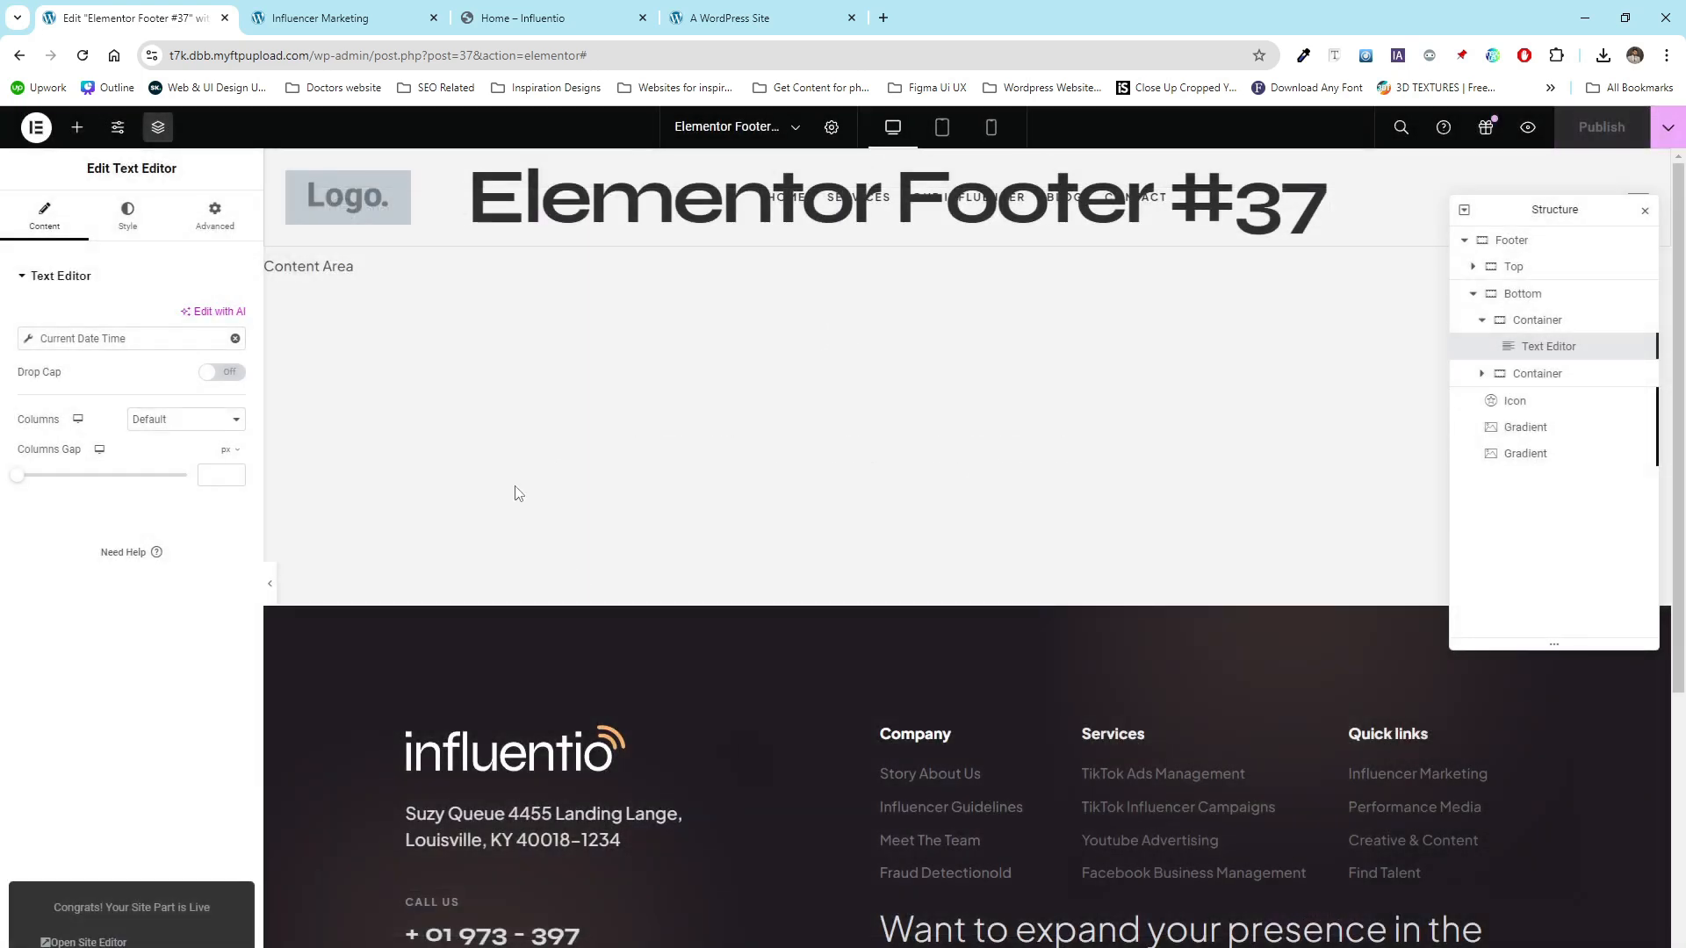
- Check the published footer on the site's front page, then return to the editor
click(320, 17)
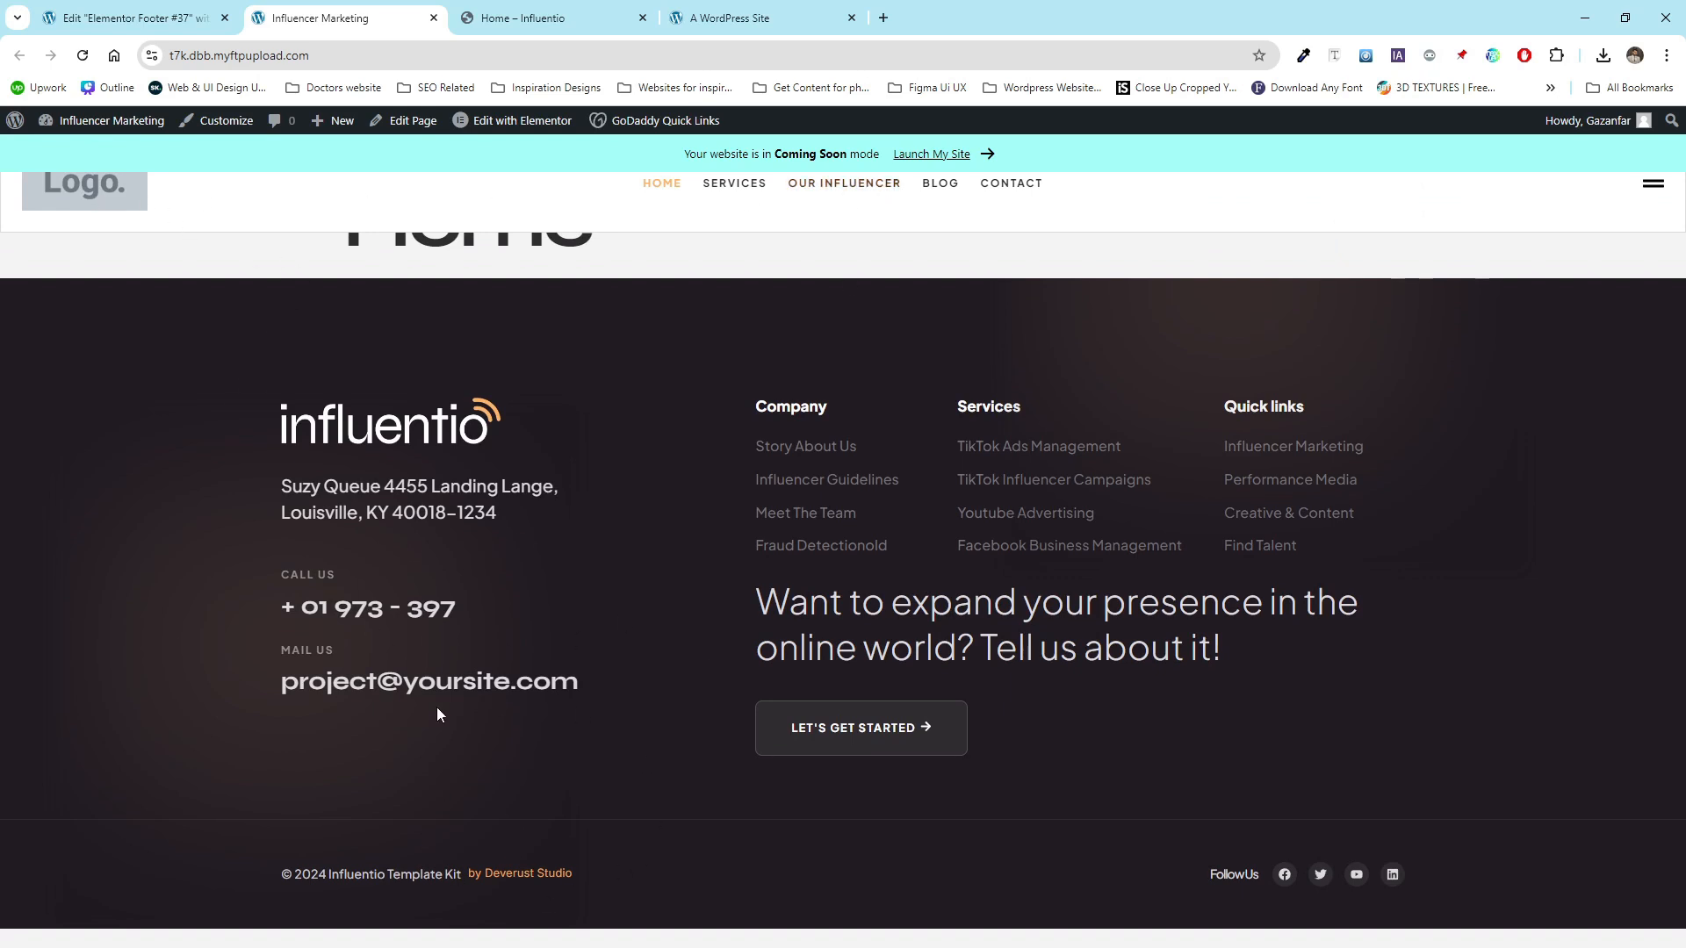
click(132, 17)
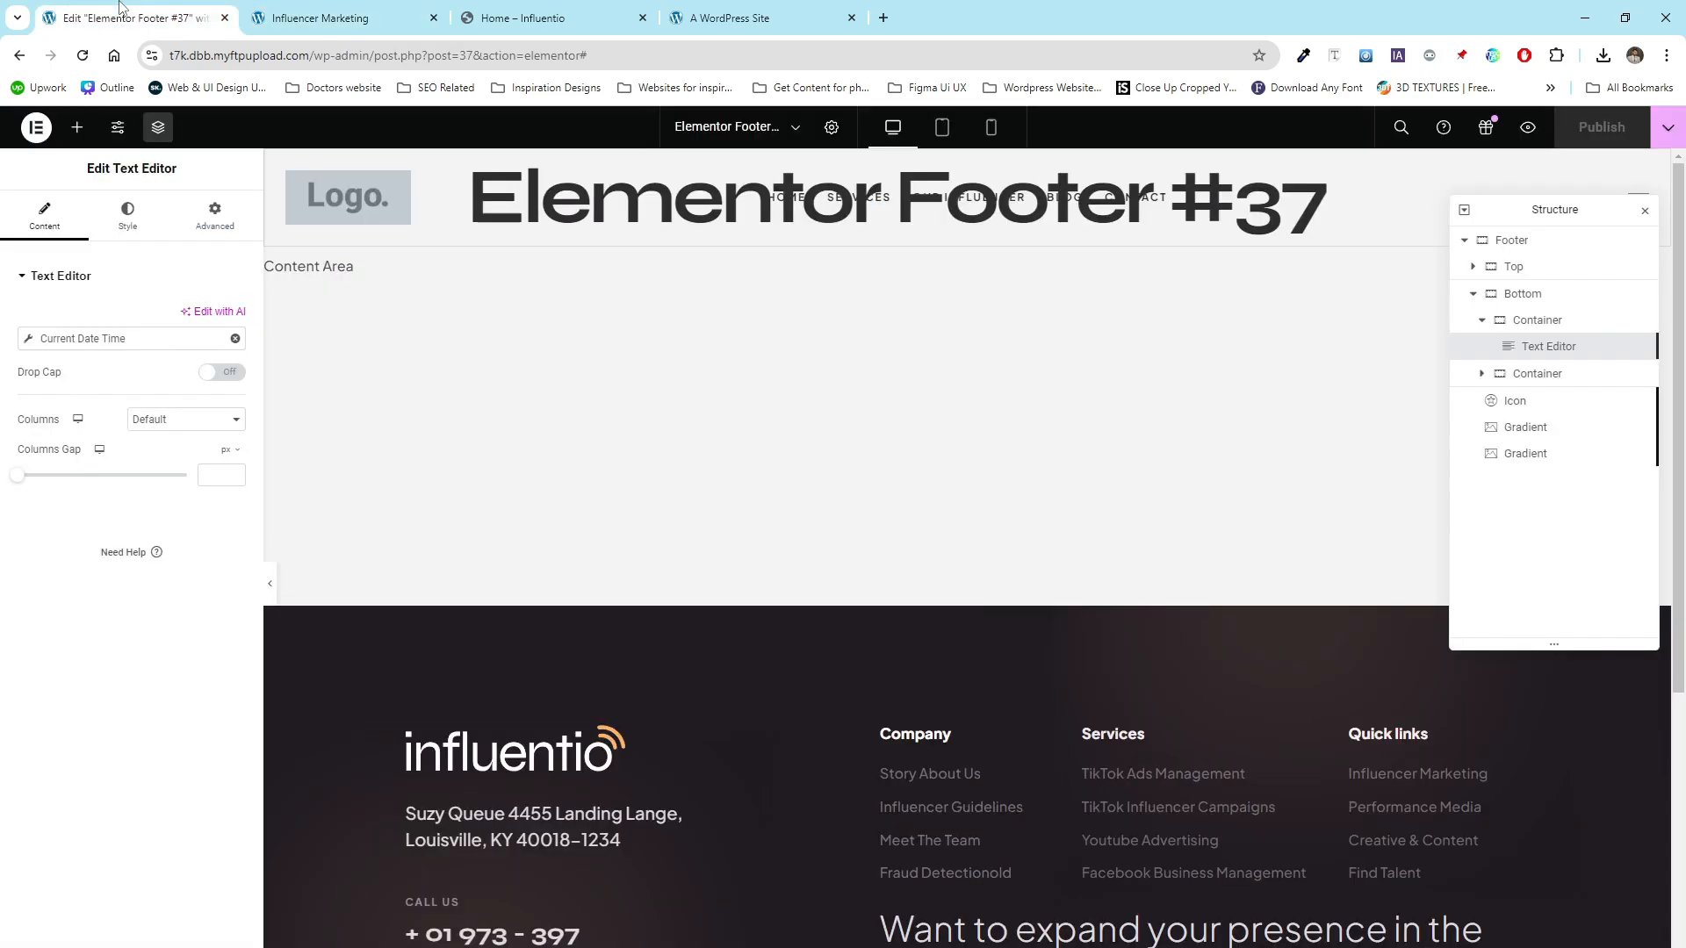
- Exit the footer editor to WordPress and switch to the front page tab
click(36, 128)
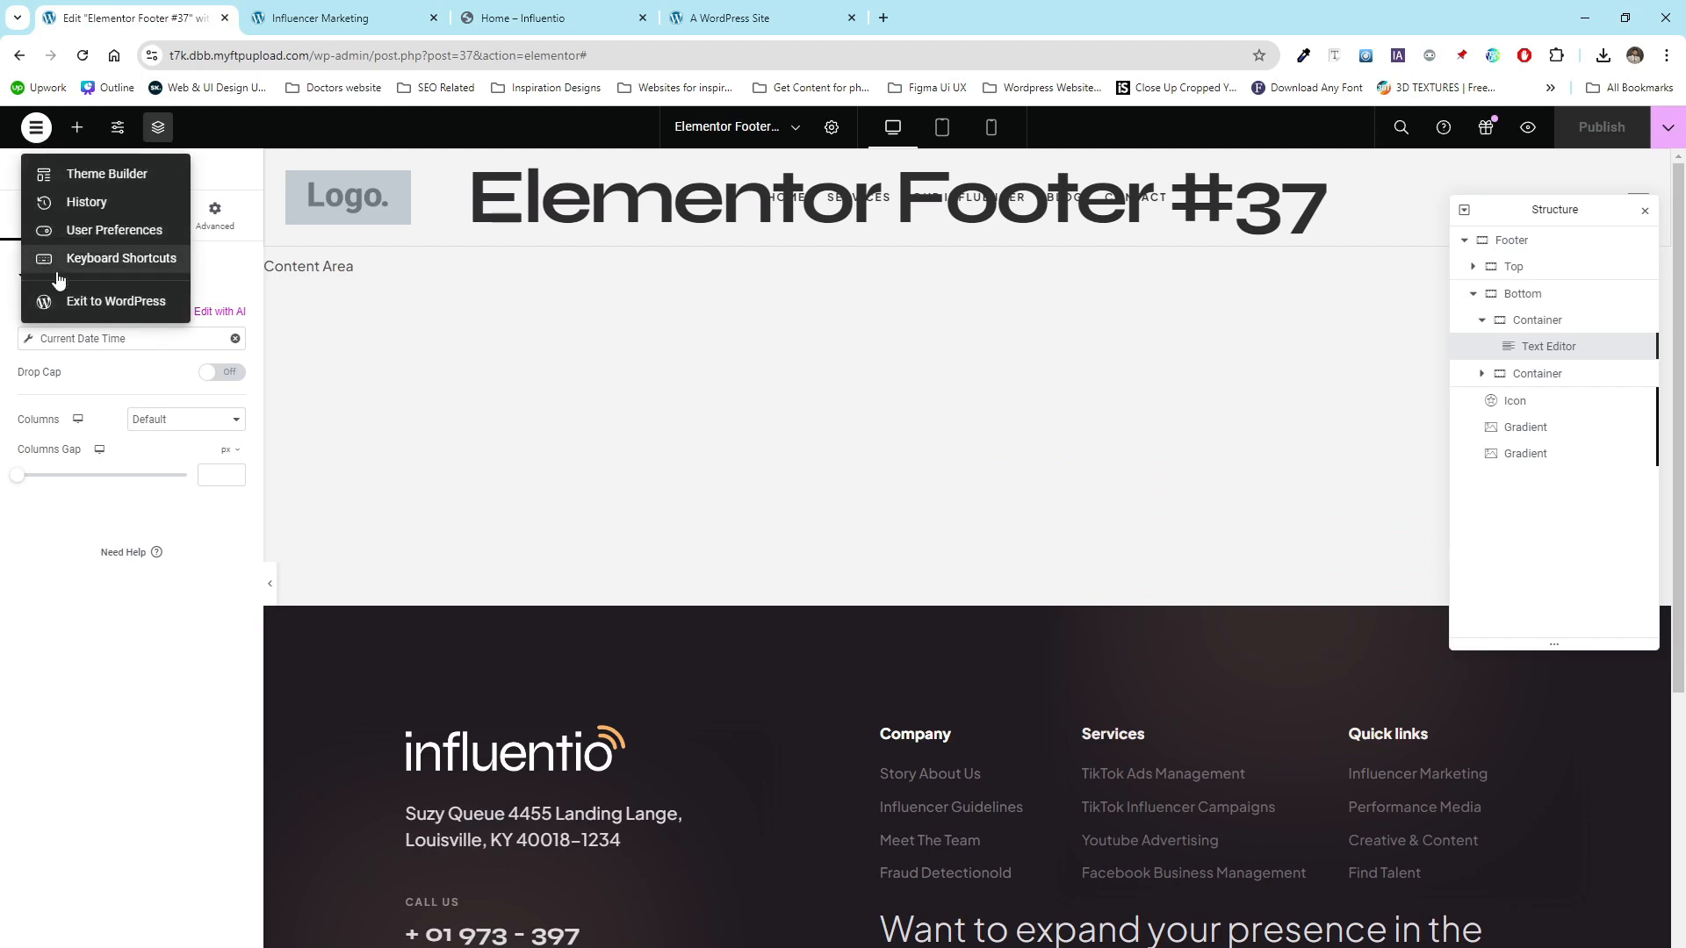
click(82, 301)
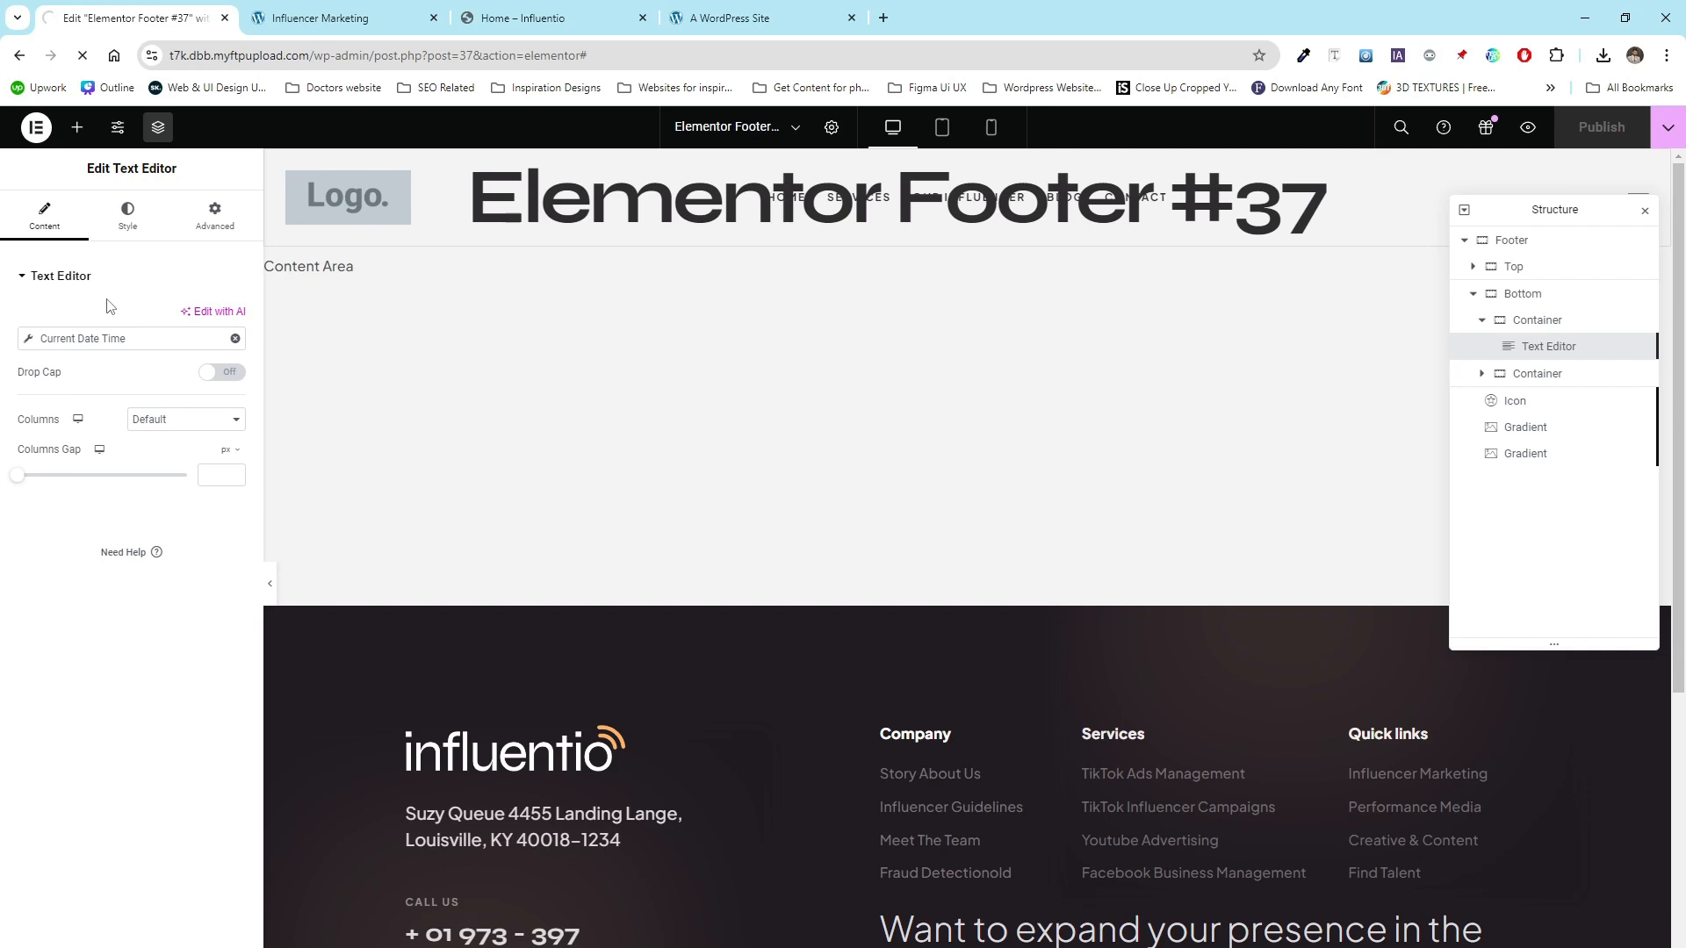
click(408, 15)
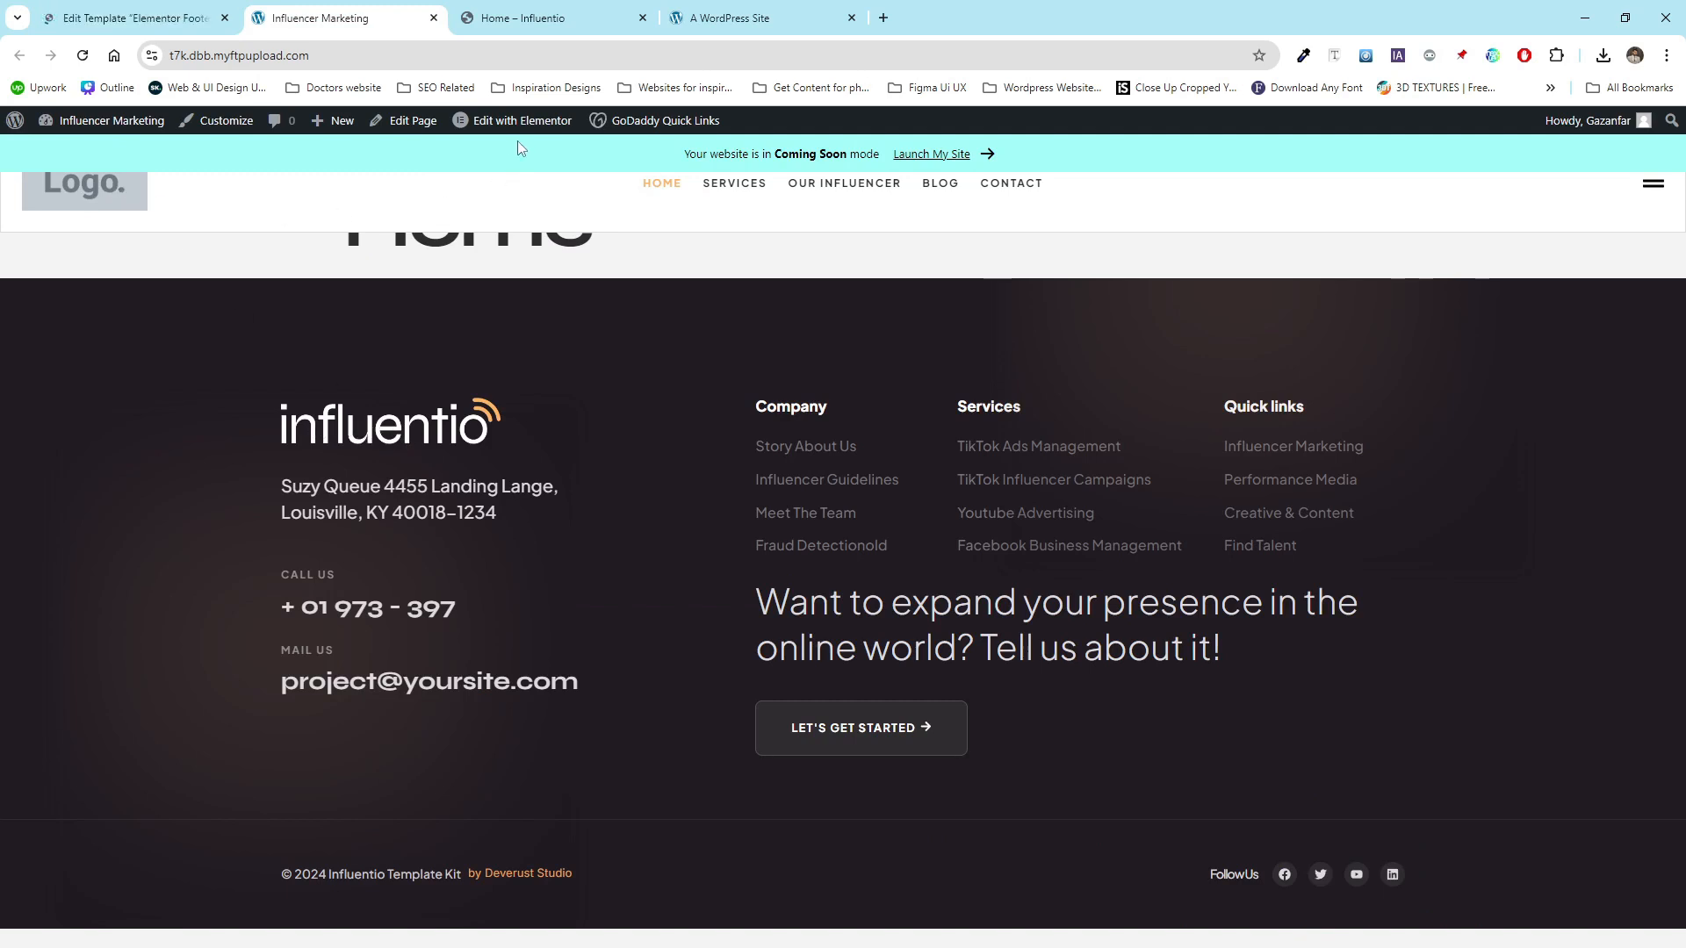
- Open the Elementor Header #31 template in the editor and select its site logo widget
mouse_move(505, 129)
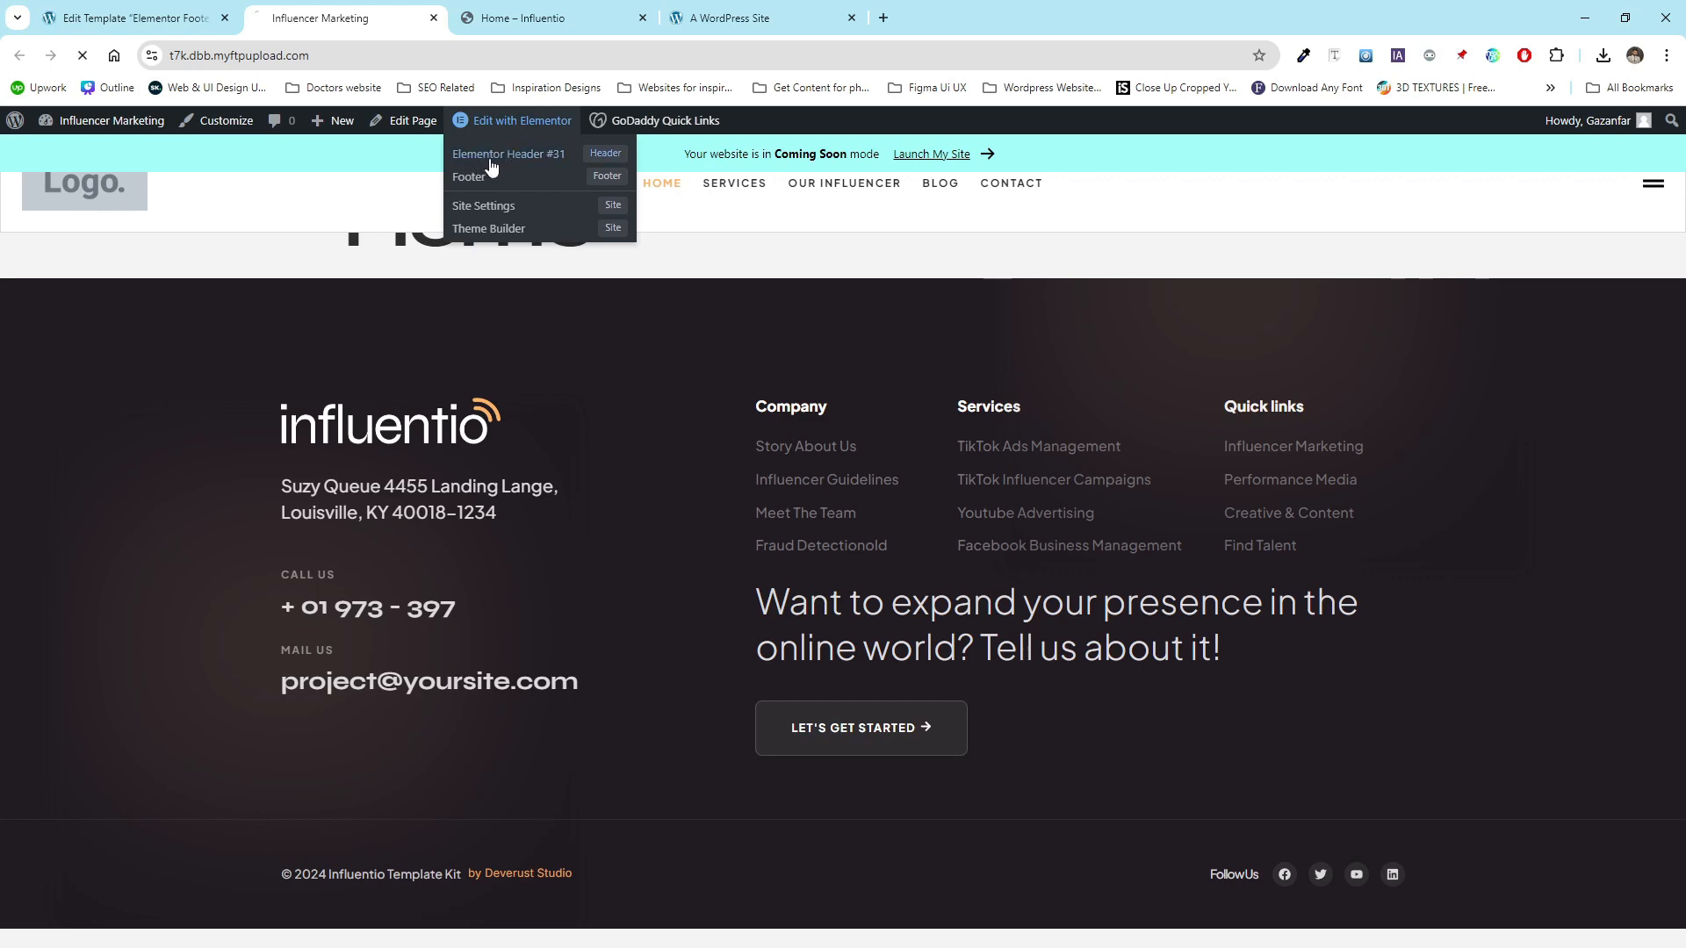
click(491, 165)
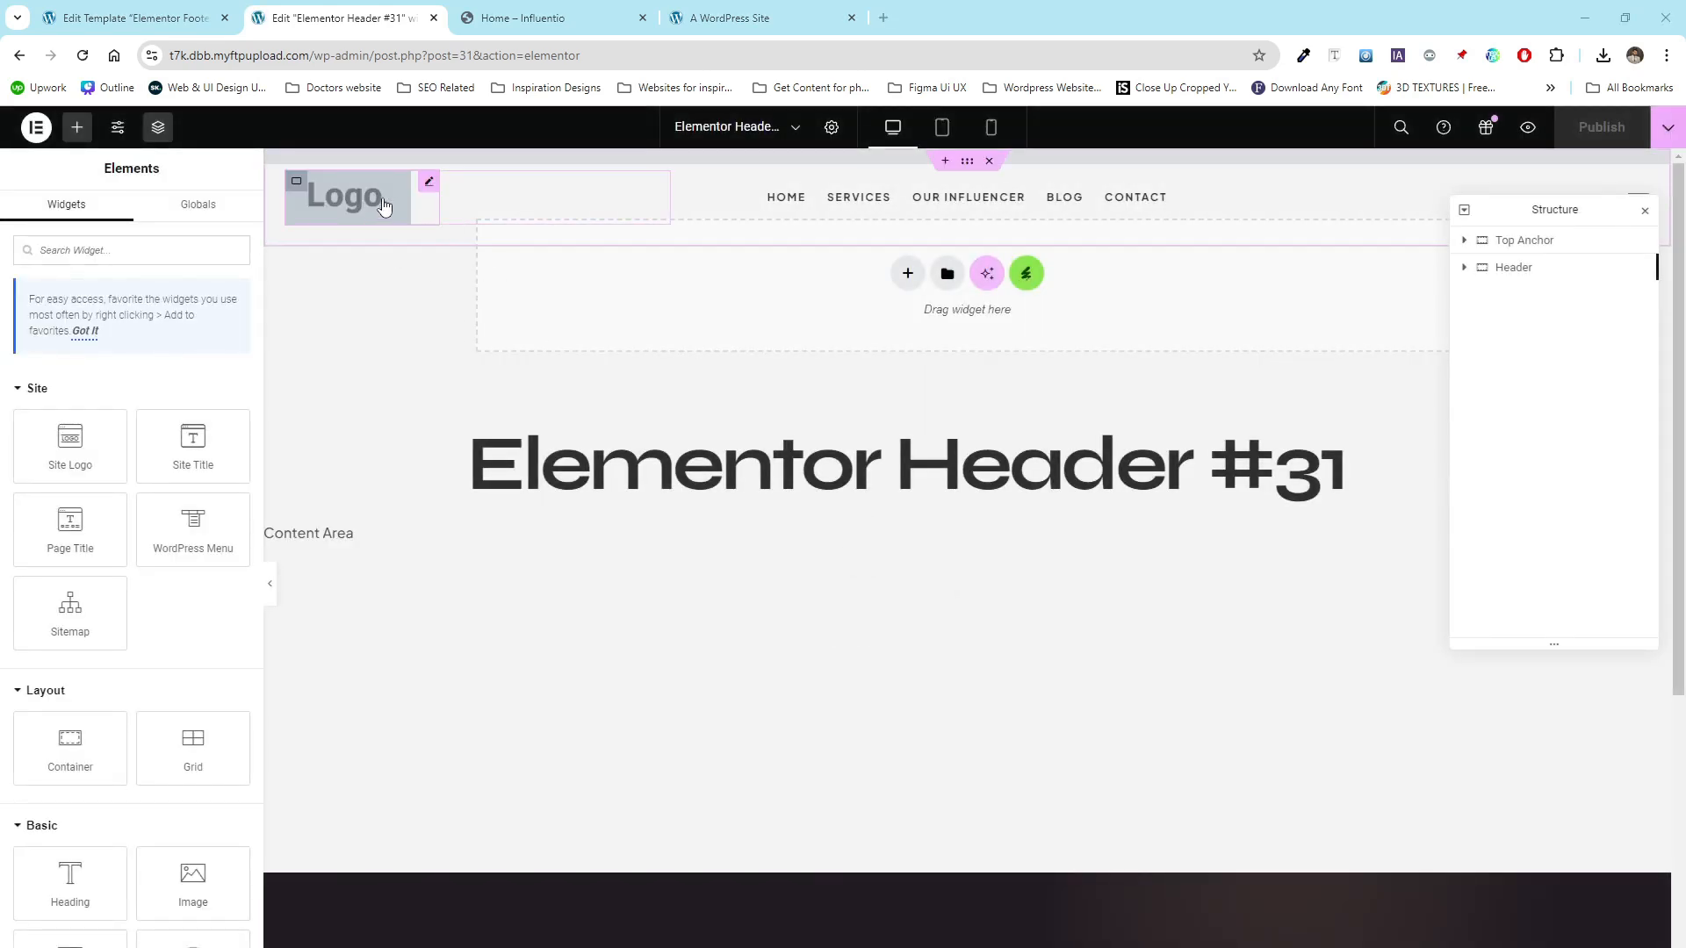
click(428, 182)
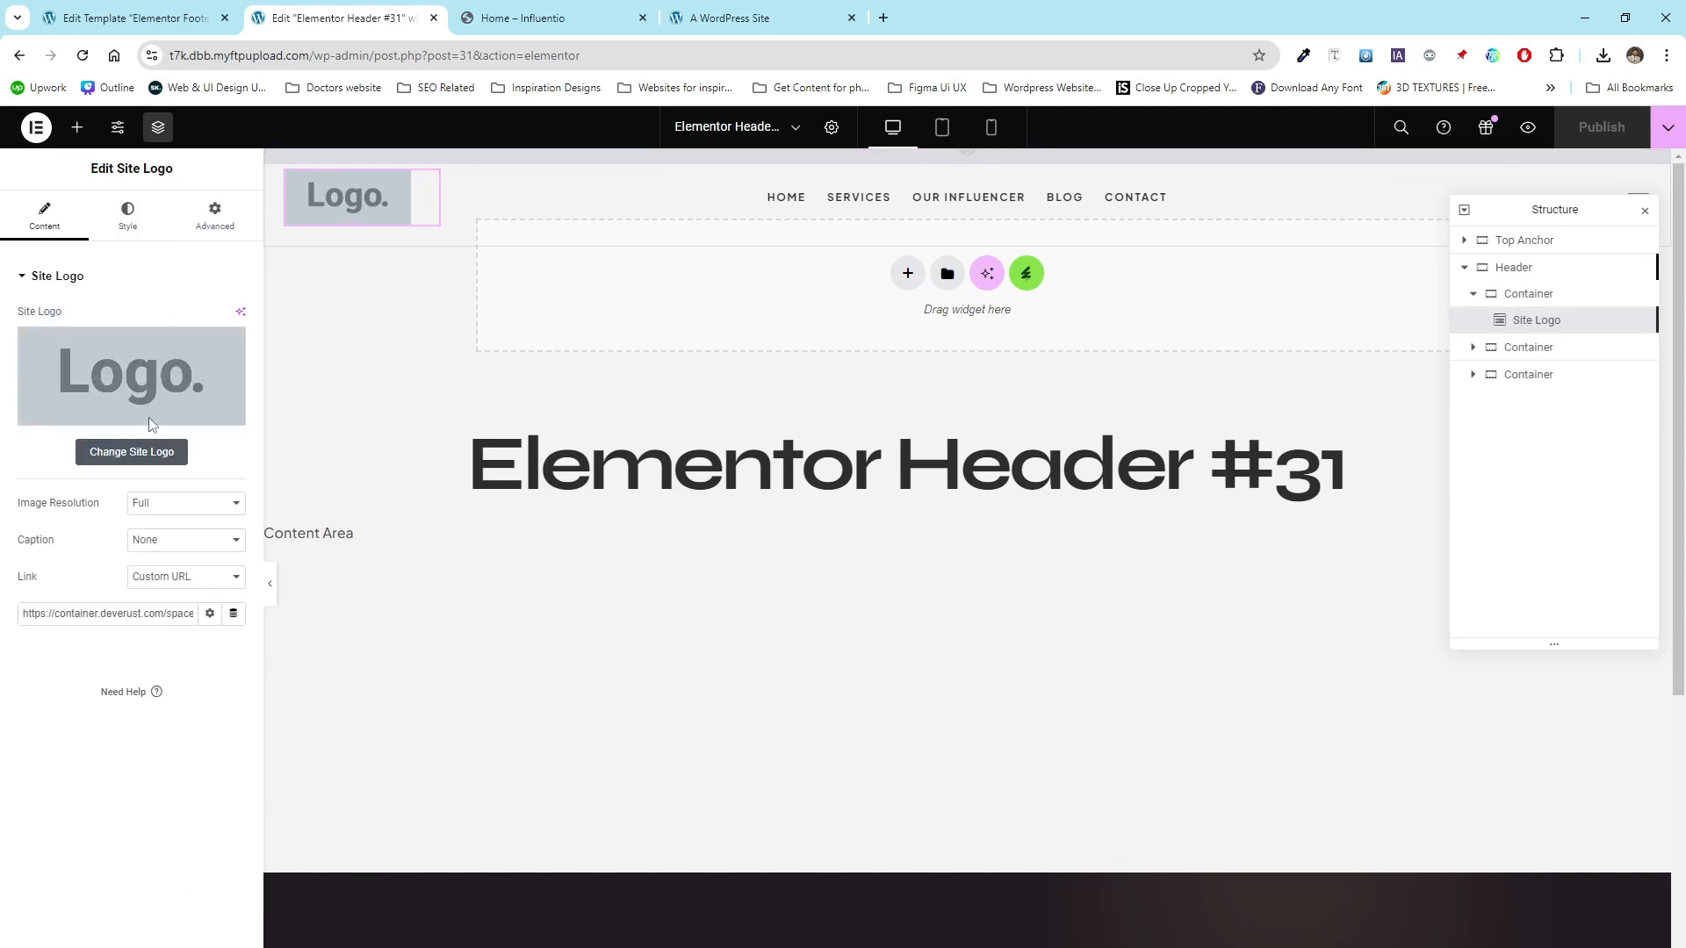
- Set the site logo in Site Identity settings to the new-light-influentio-color.png image from the media library
click(134, 462)
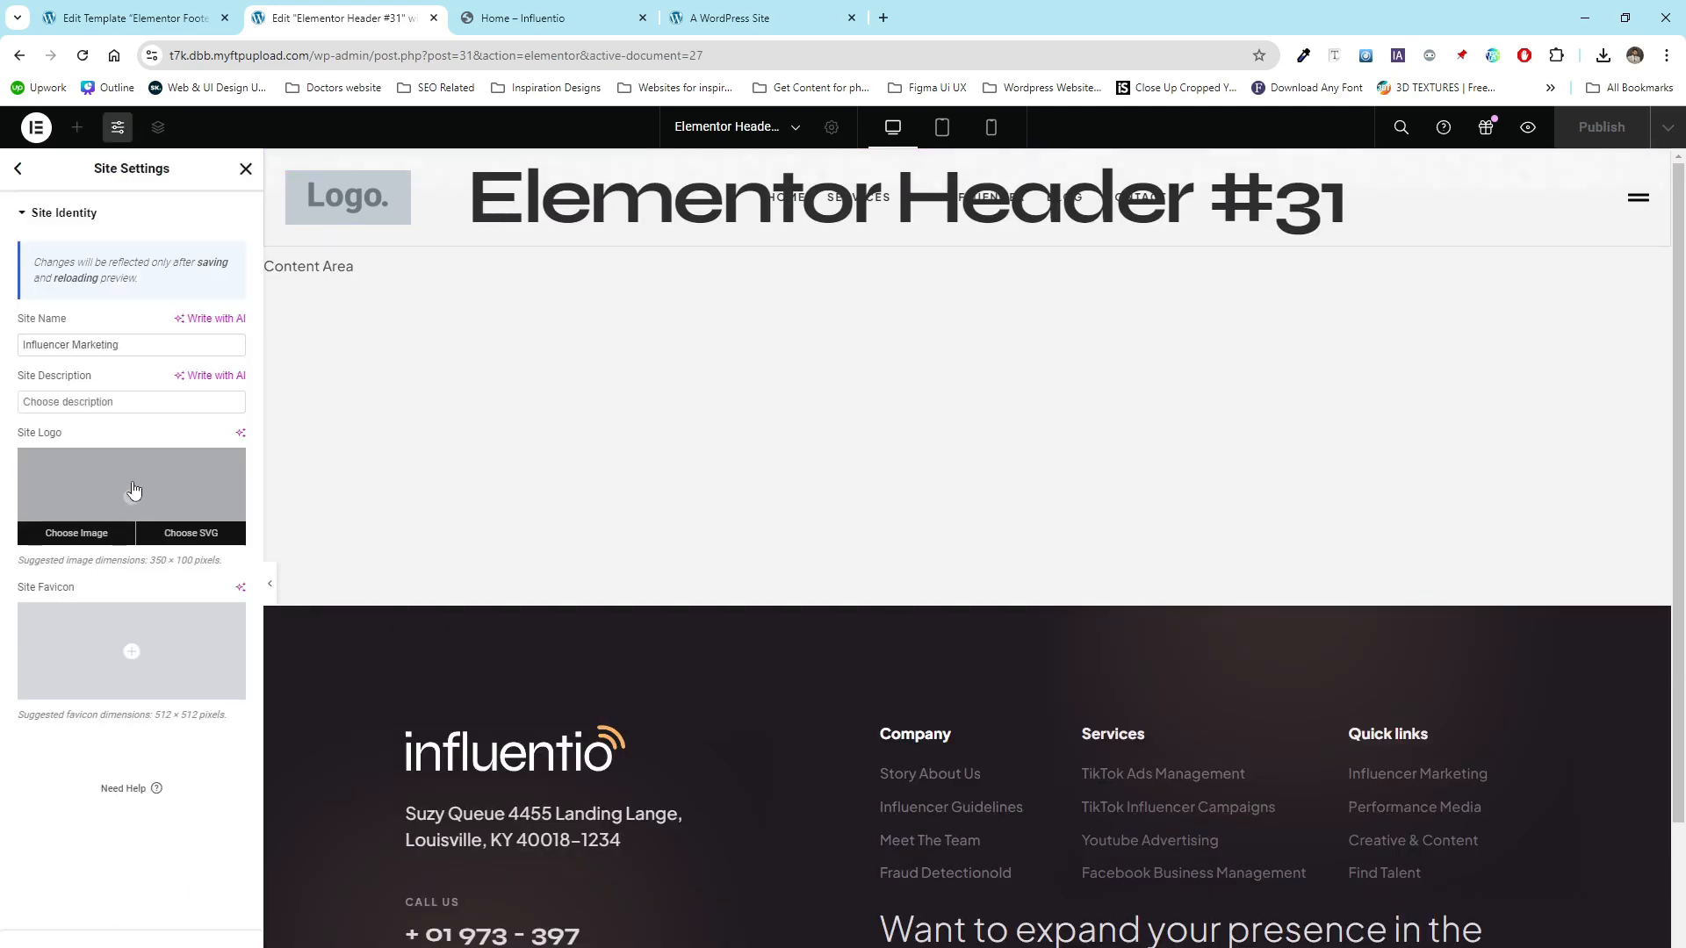
click(139, 501)
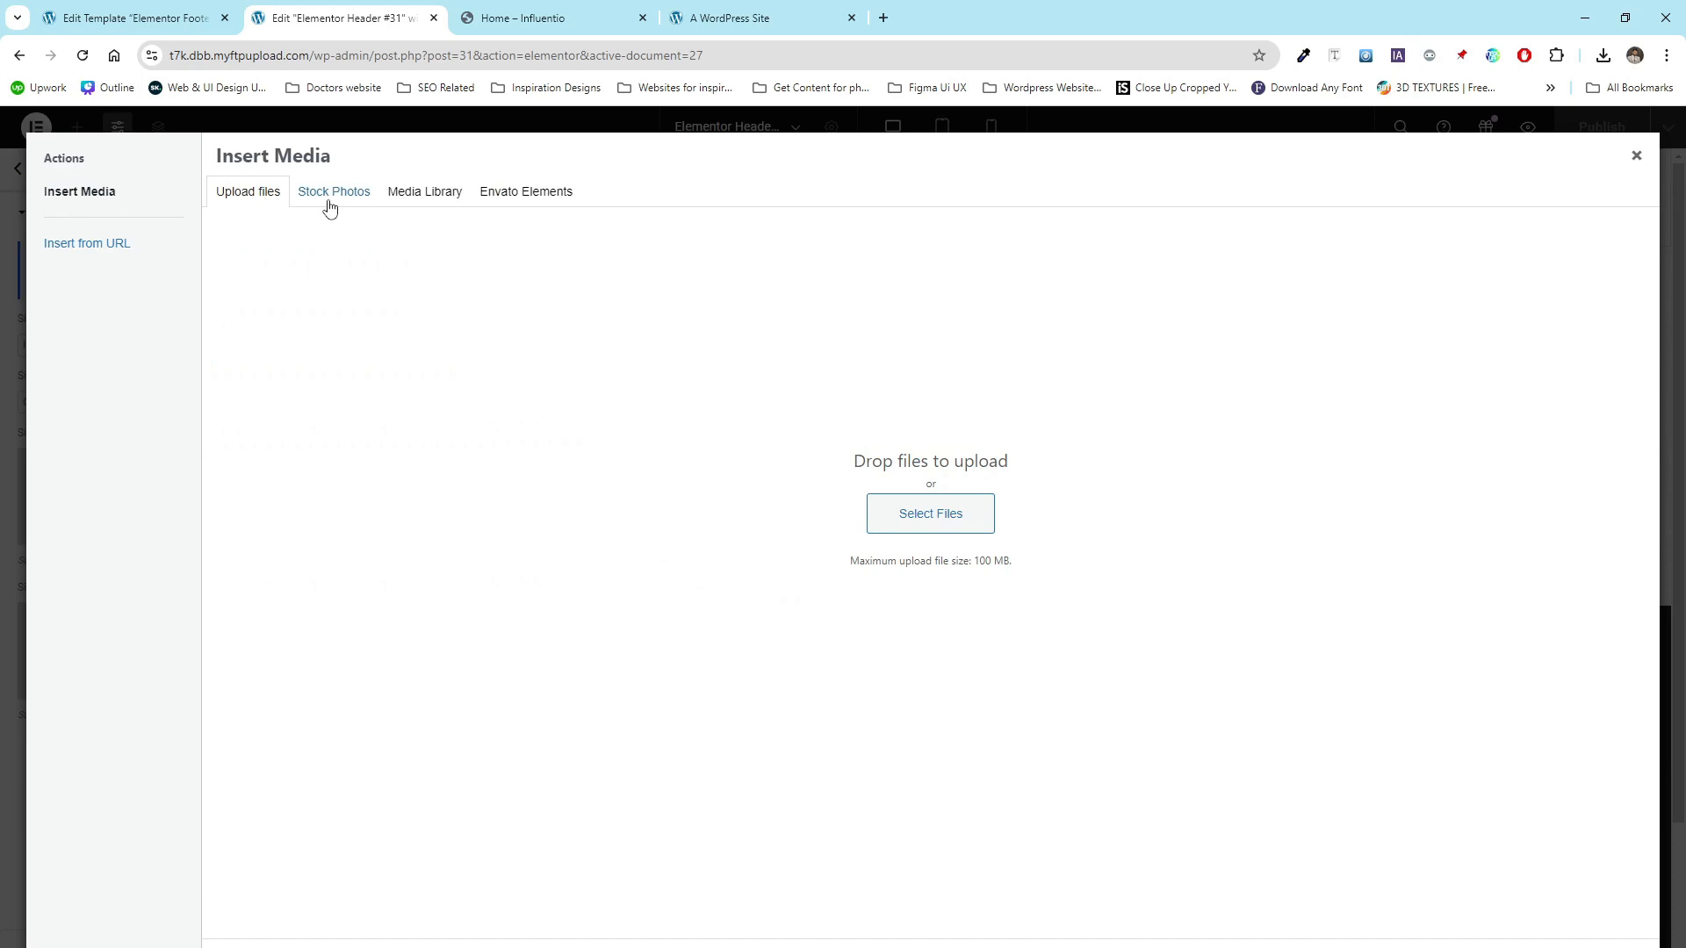
click(452, 202)
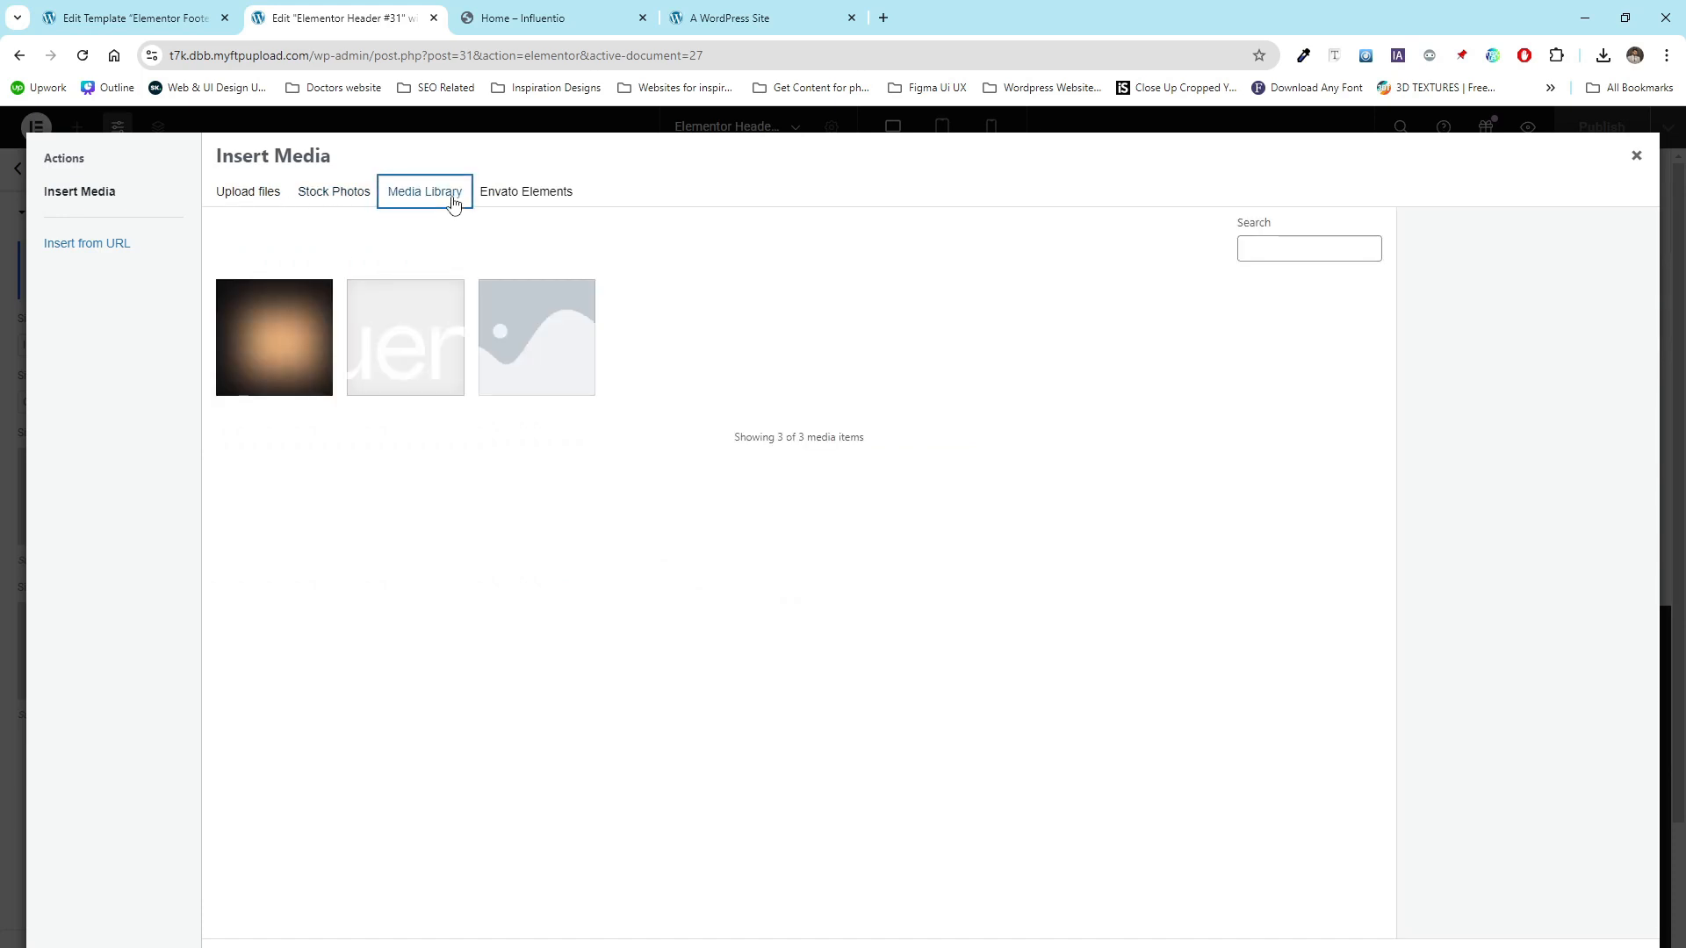
click(424, 364)
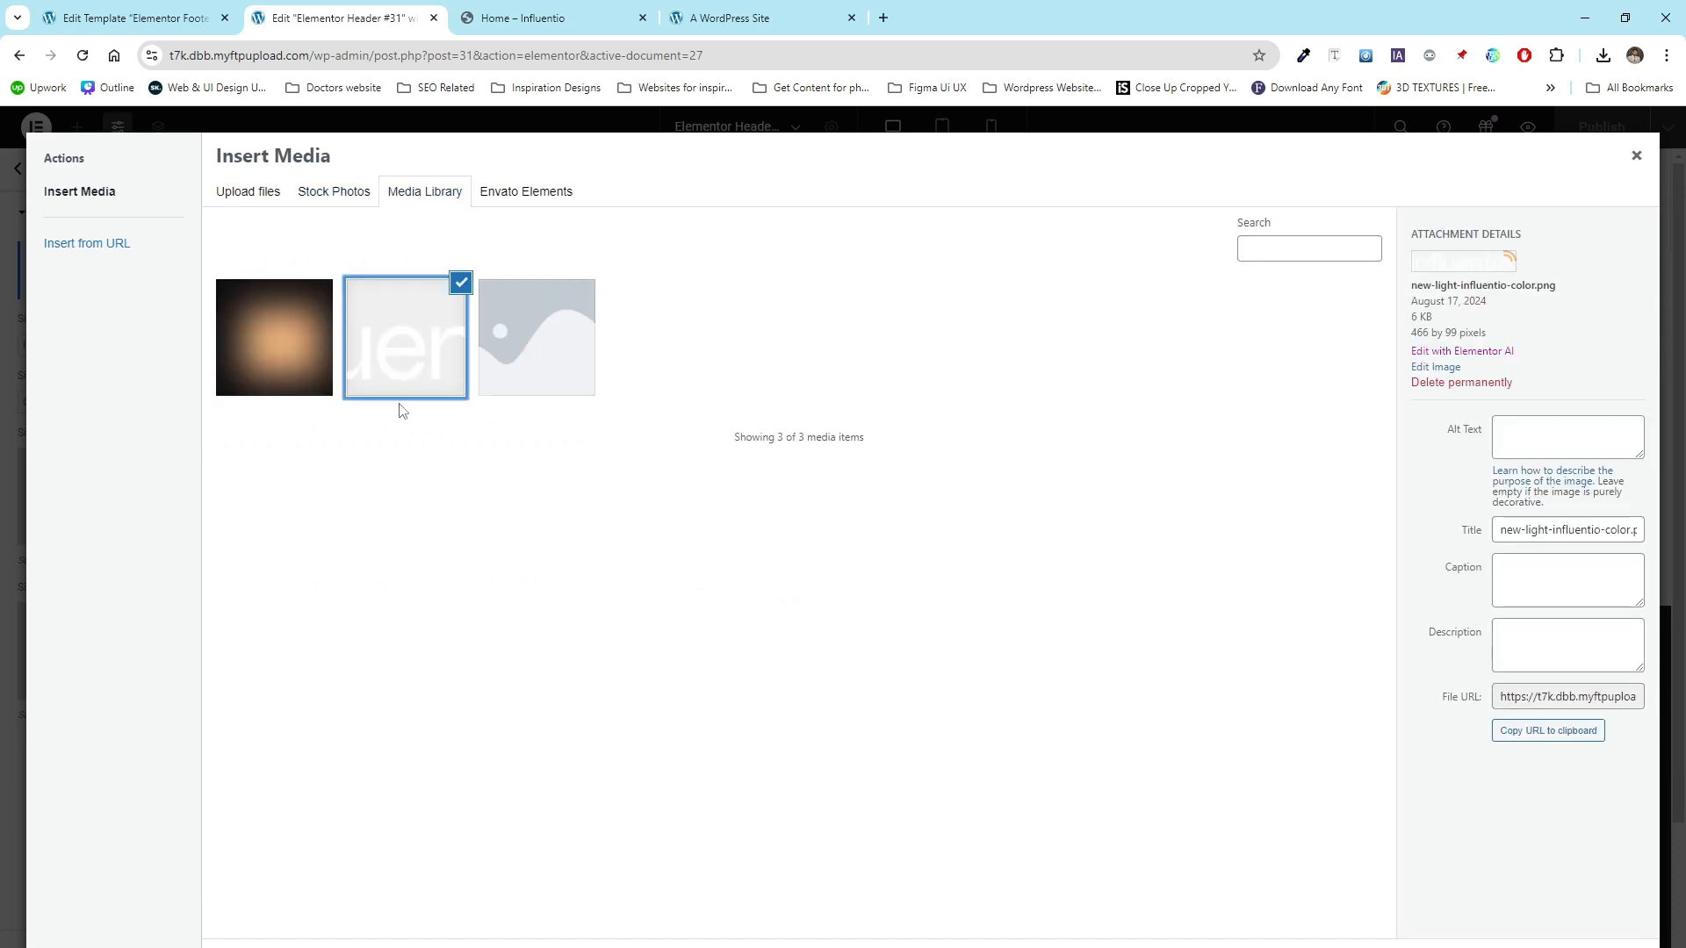
click(1611, 947)
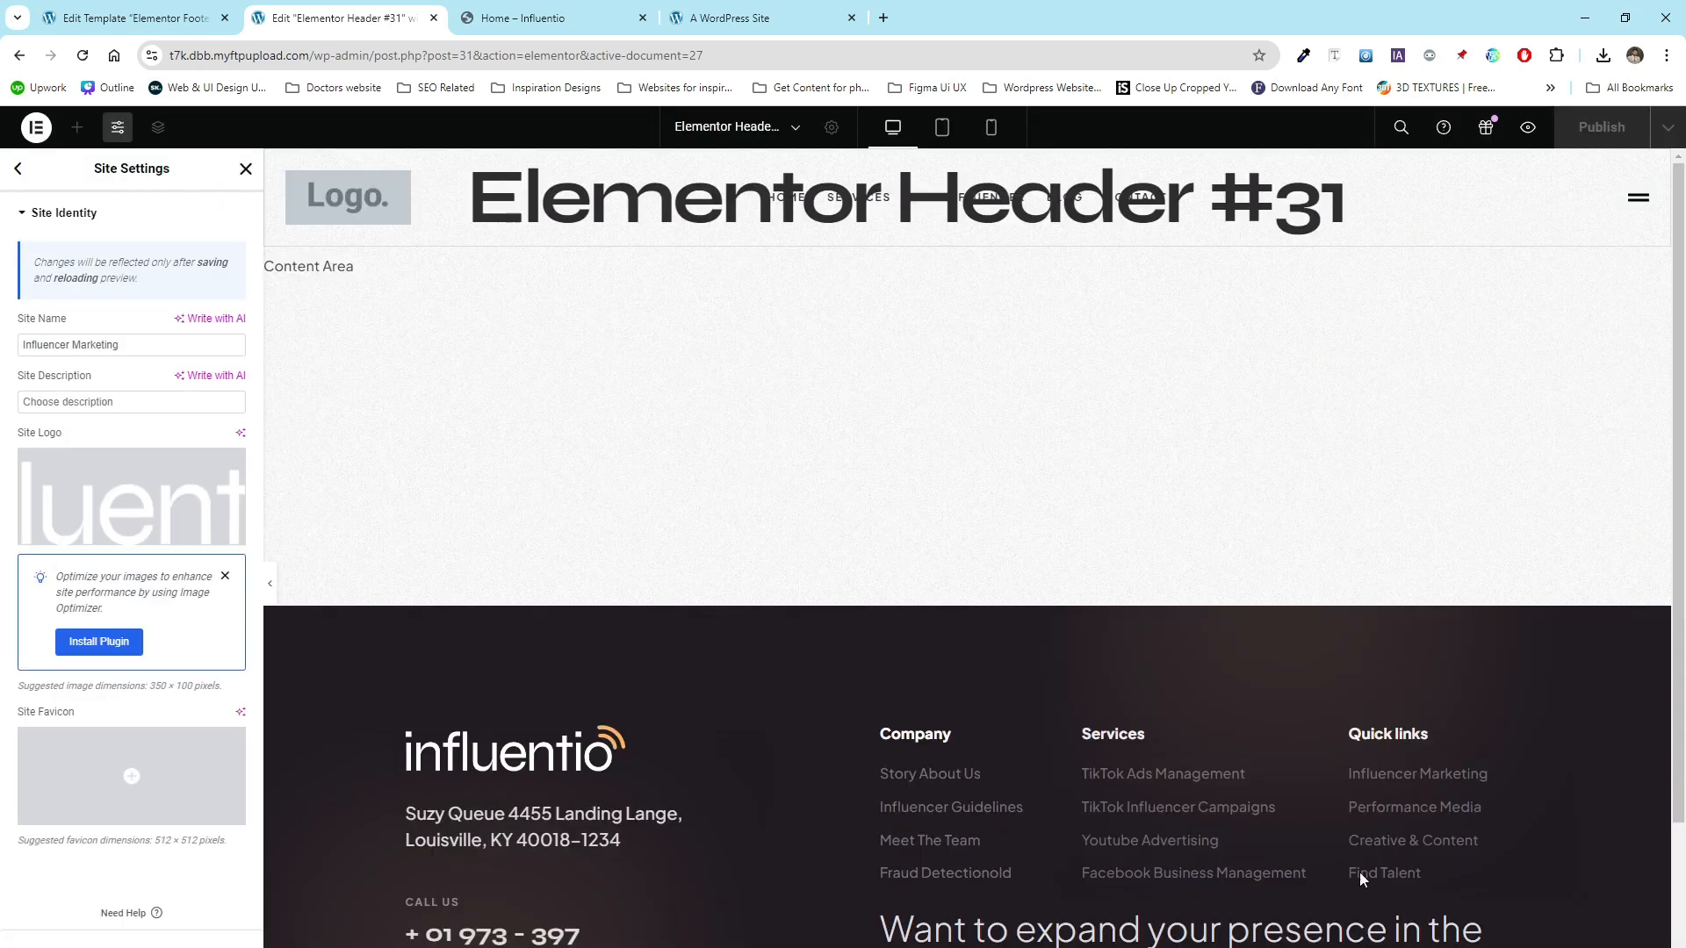
mouse_move(130, 782)
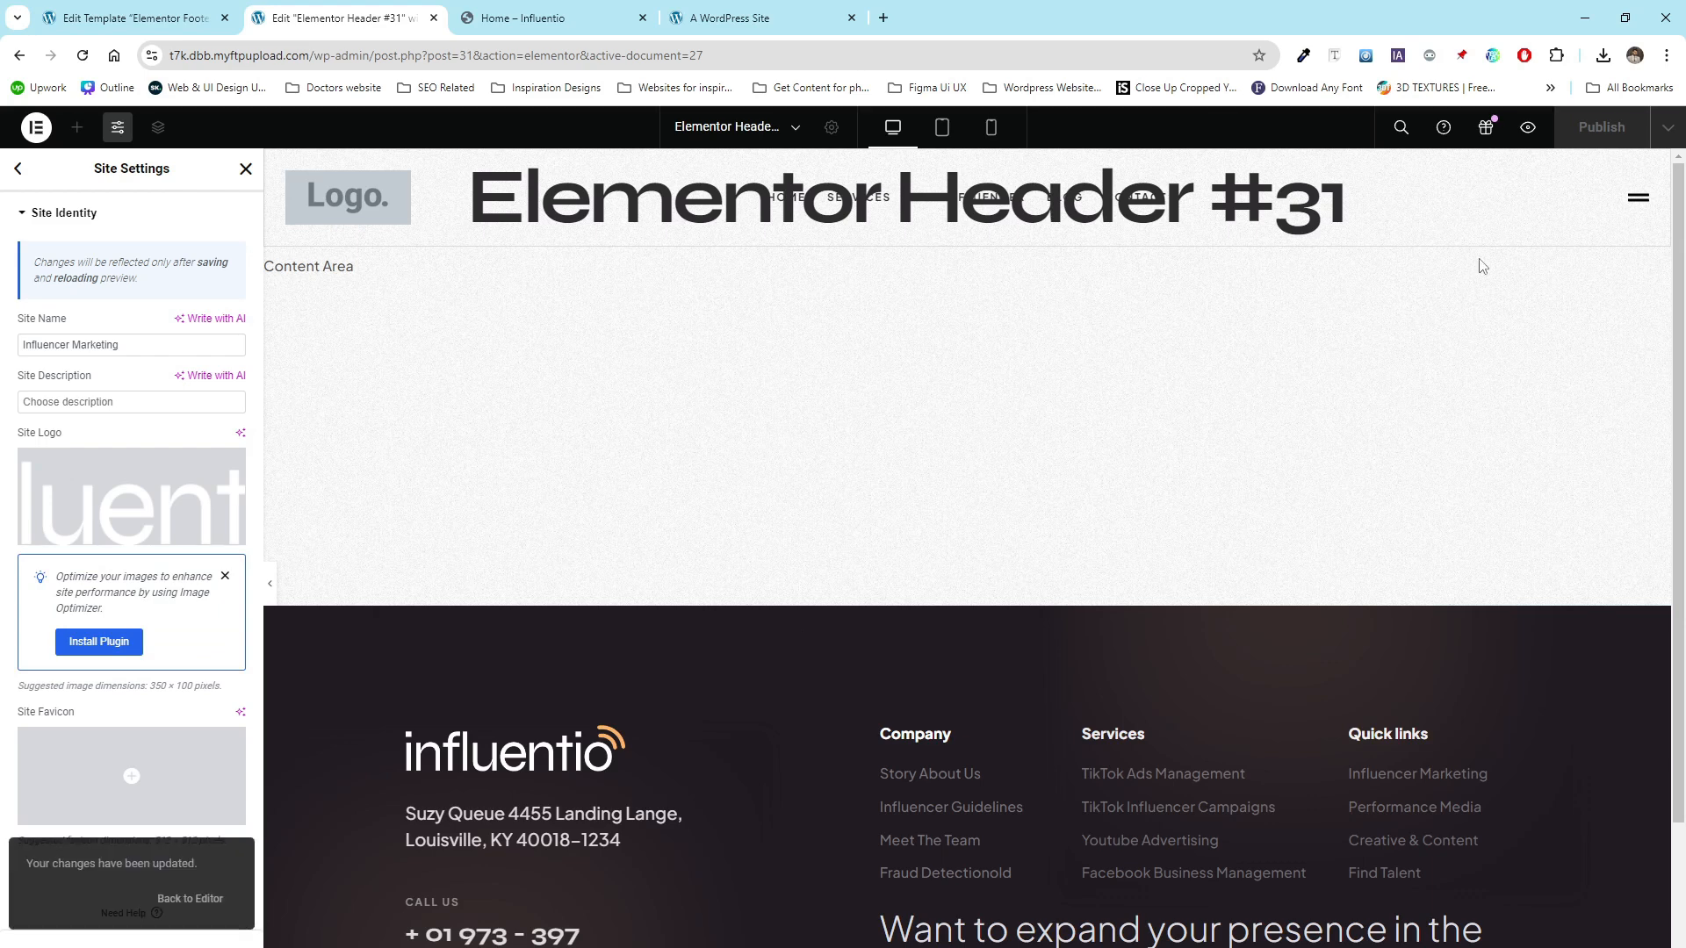
click(246, 169)
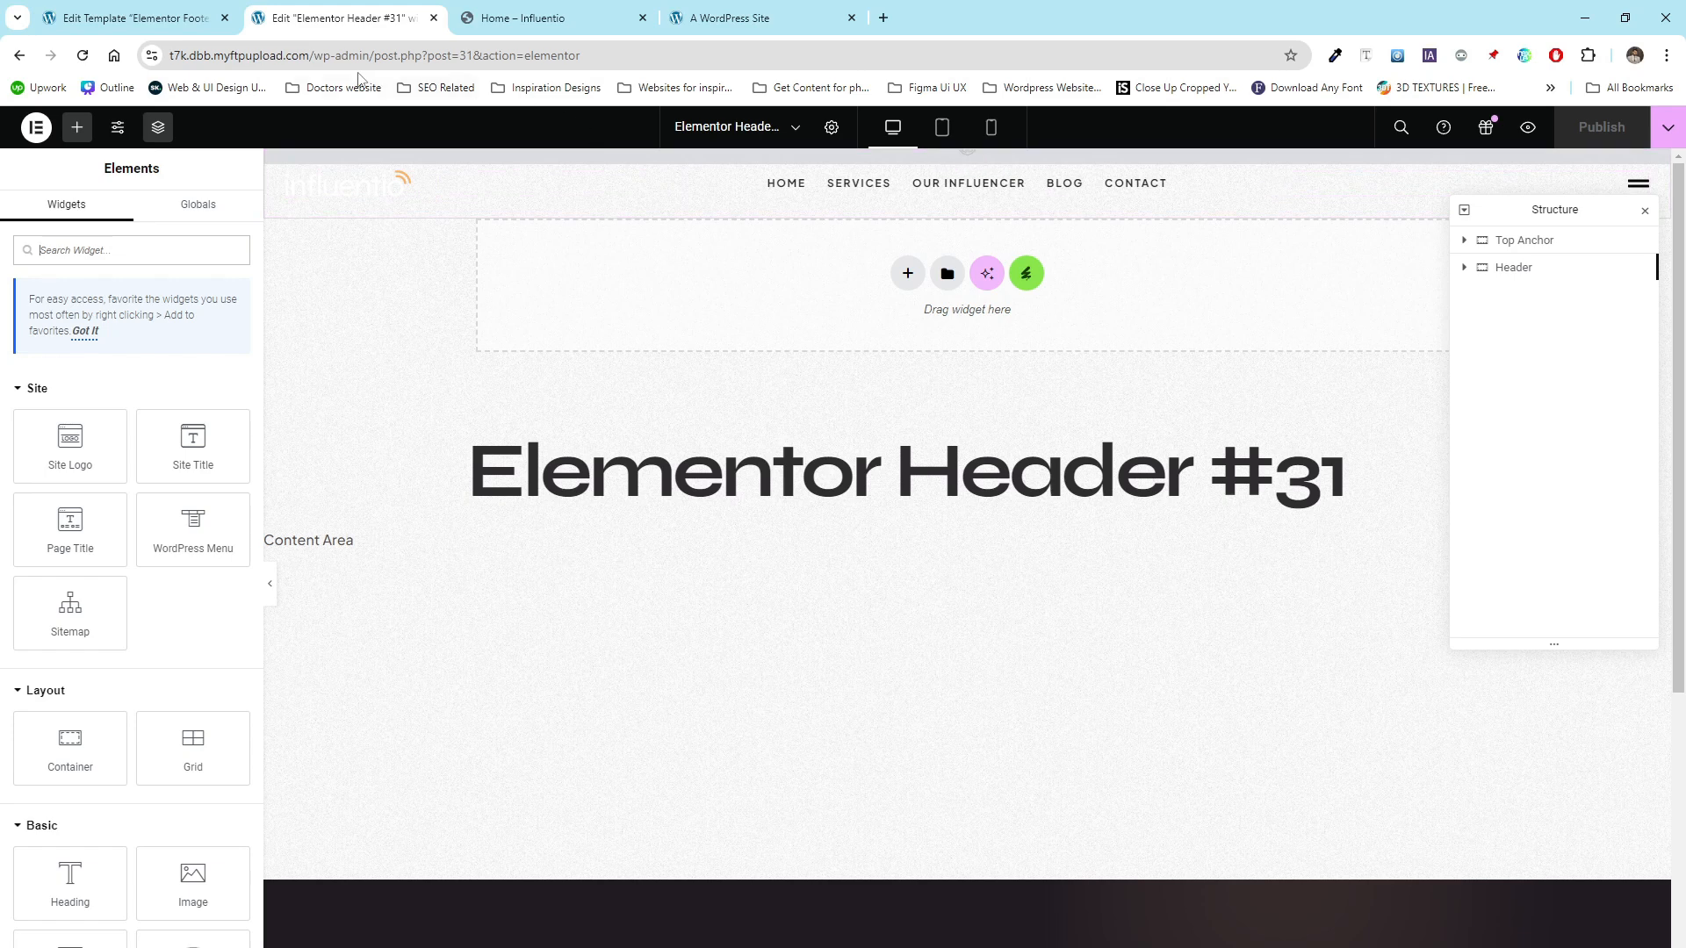
- Load the site's front page in the editor tab
drag(315, 56, 579, 56)
key(BackSpace)
key(Return)
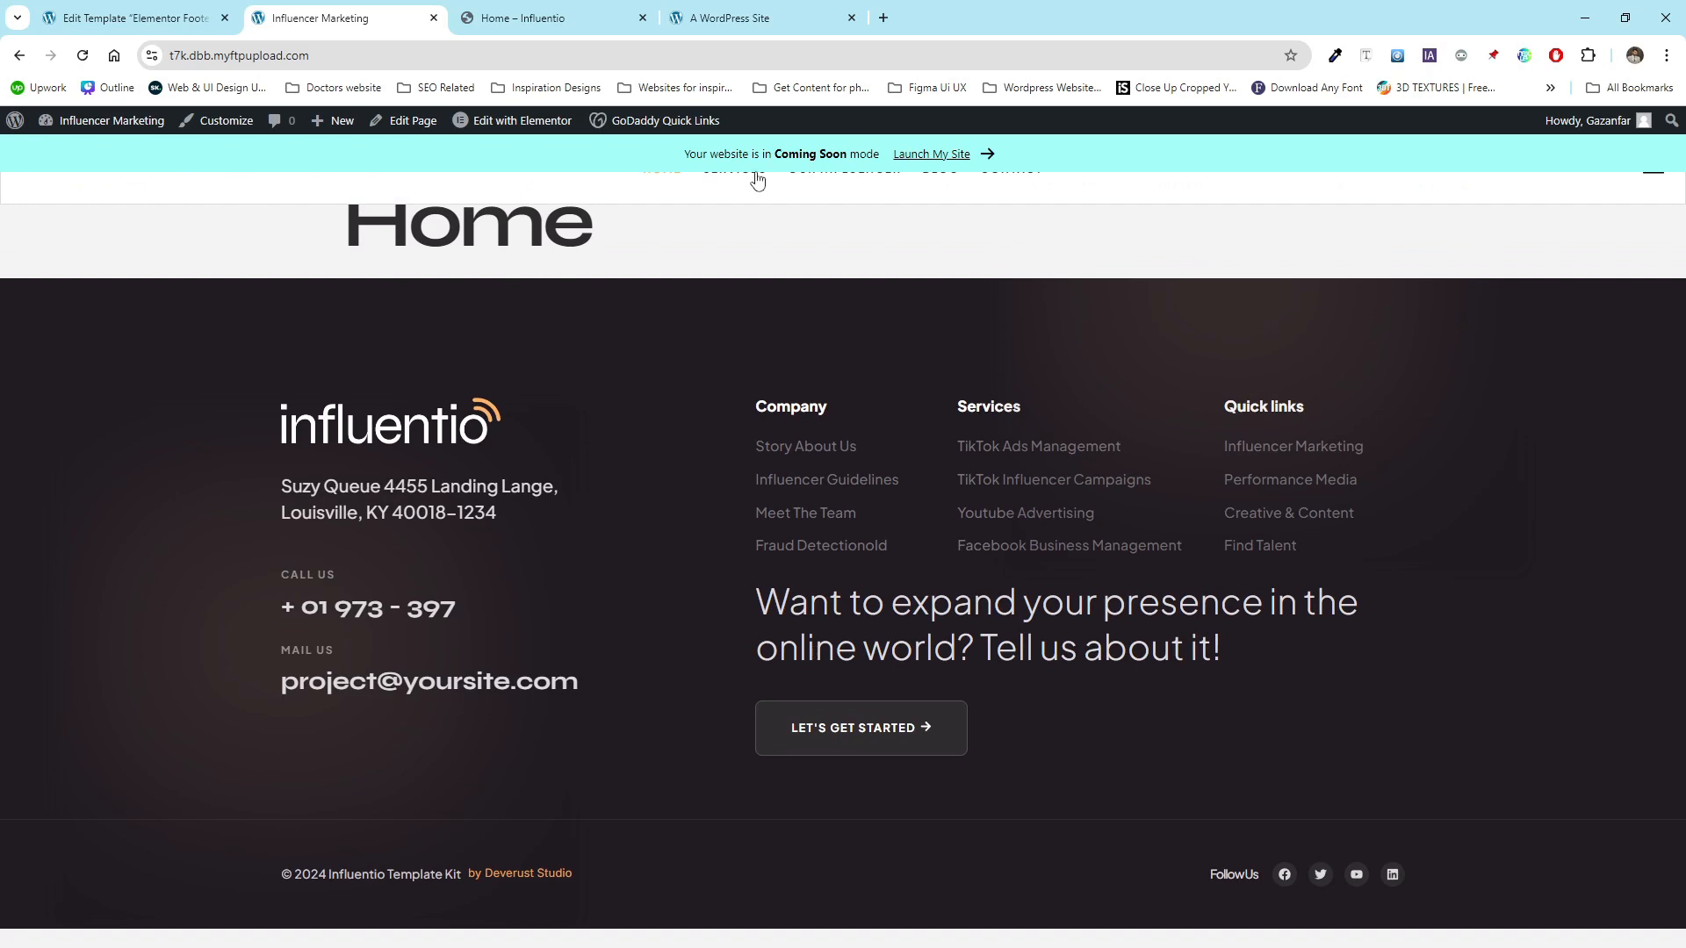
- Launch the site out of Coming Soon mode and view the live site
click(932, 156)
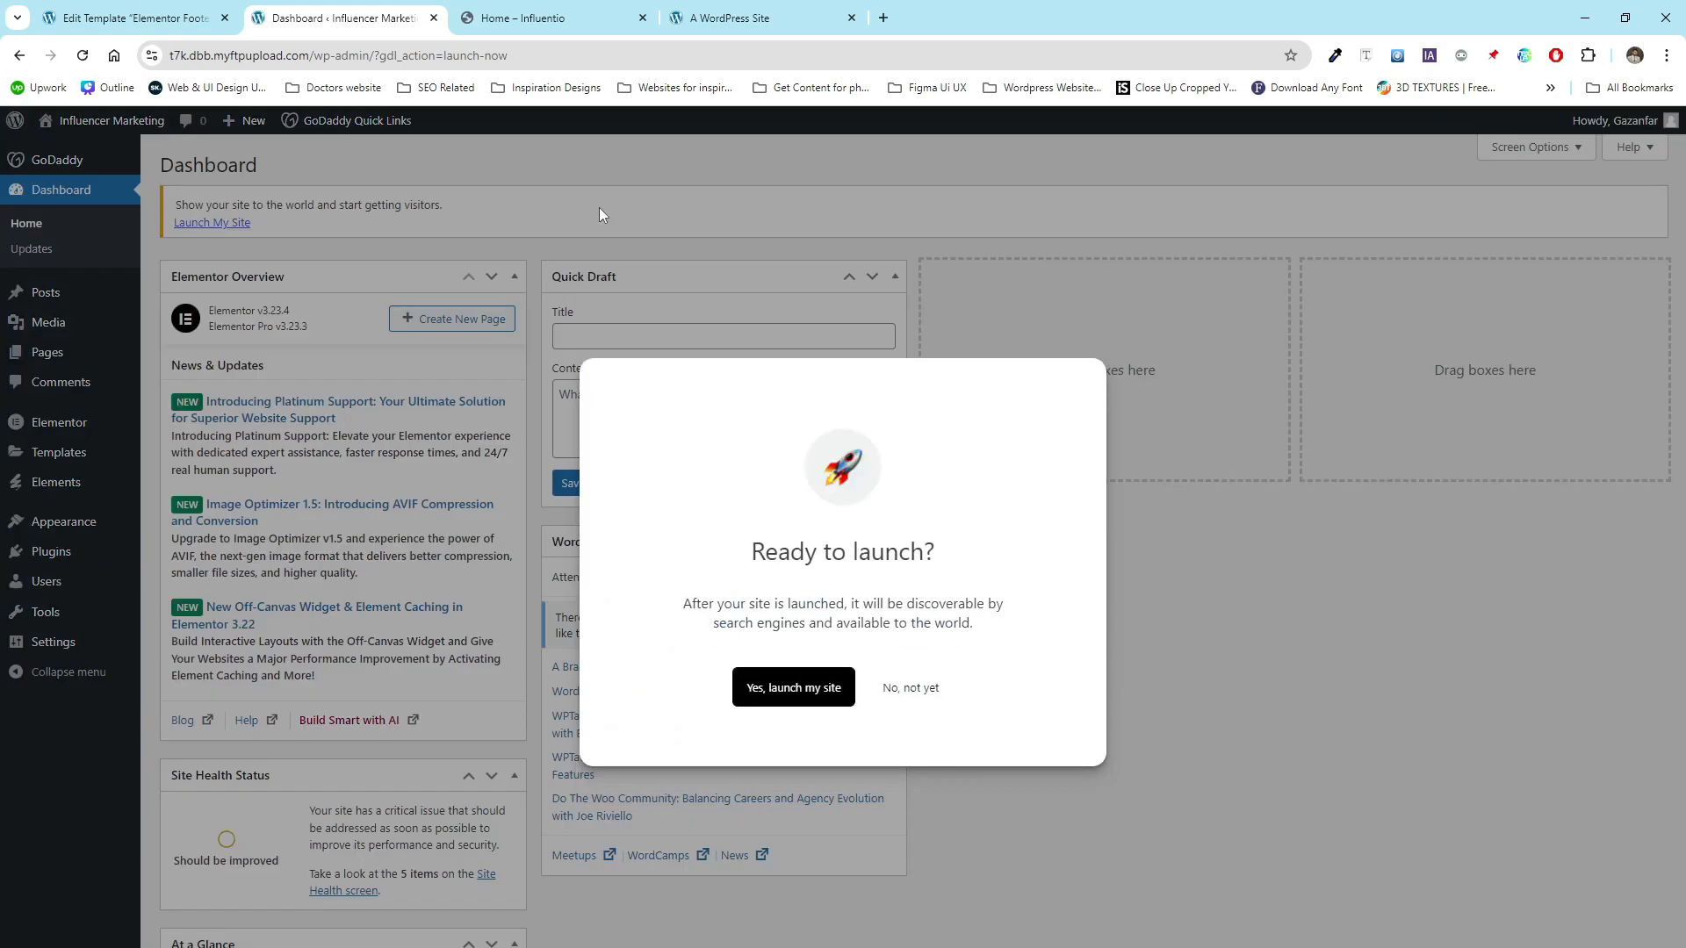
click(786, 694)
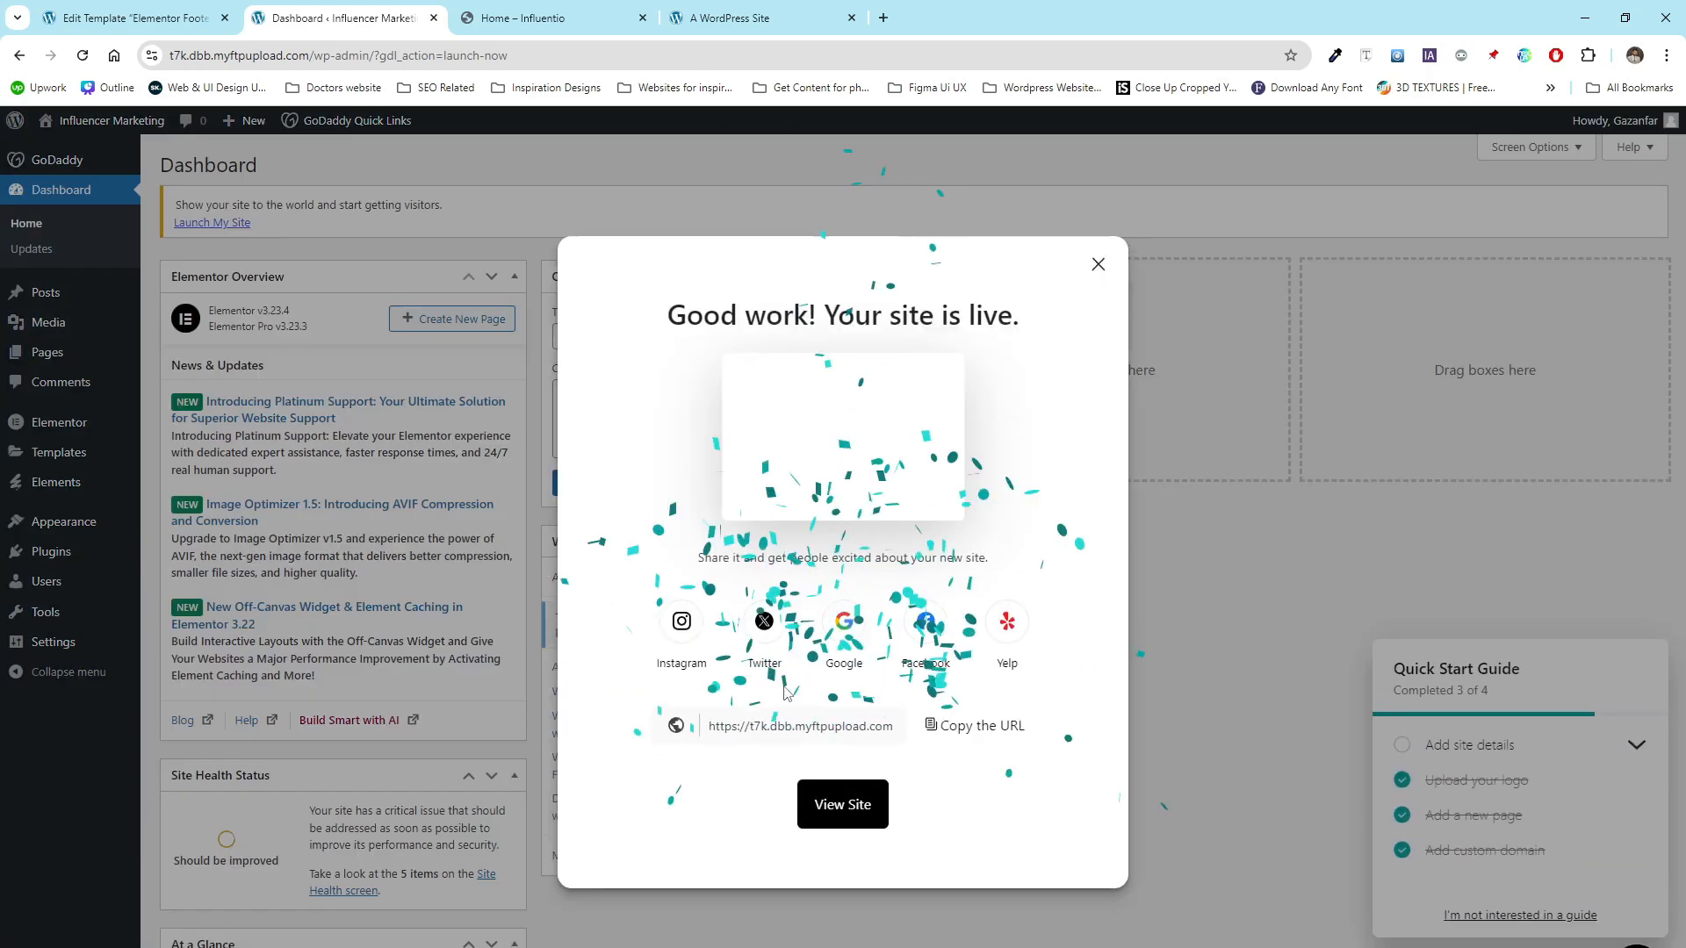
click(853, 809)
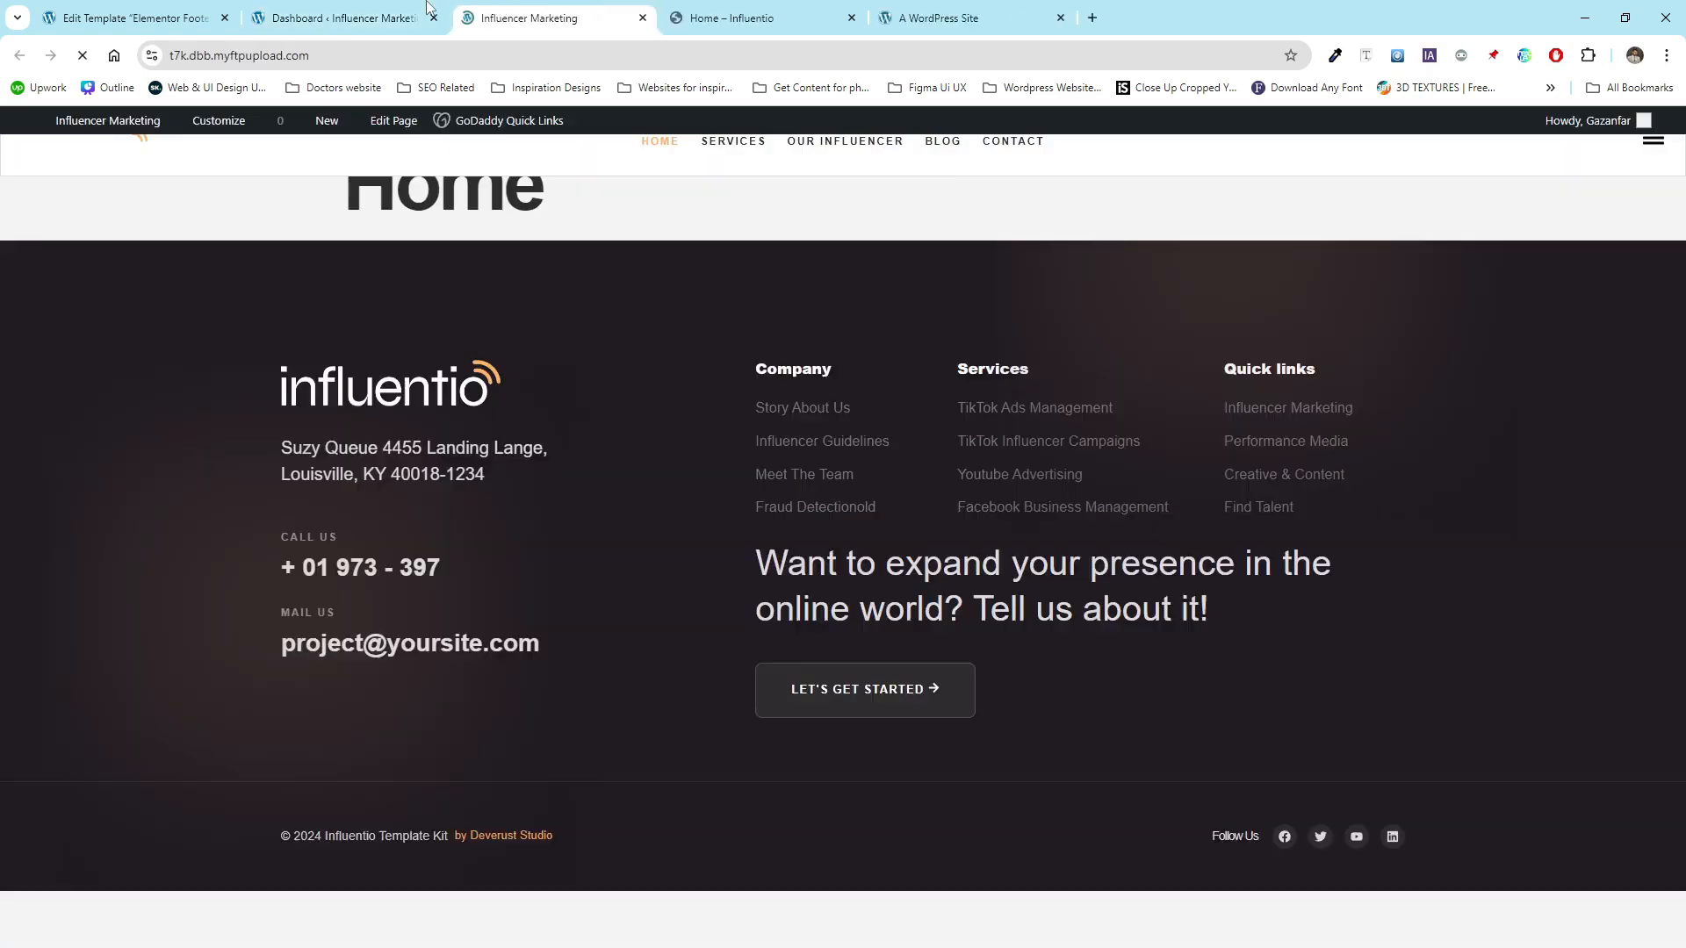
- Close the dashboard and footer editor tabs, then open the Home page for editing from the Pages list
click(434, 17)
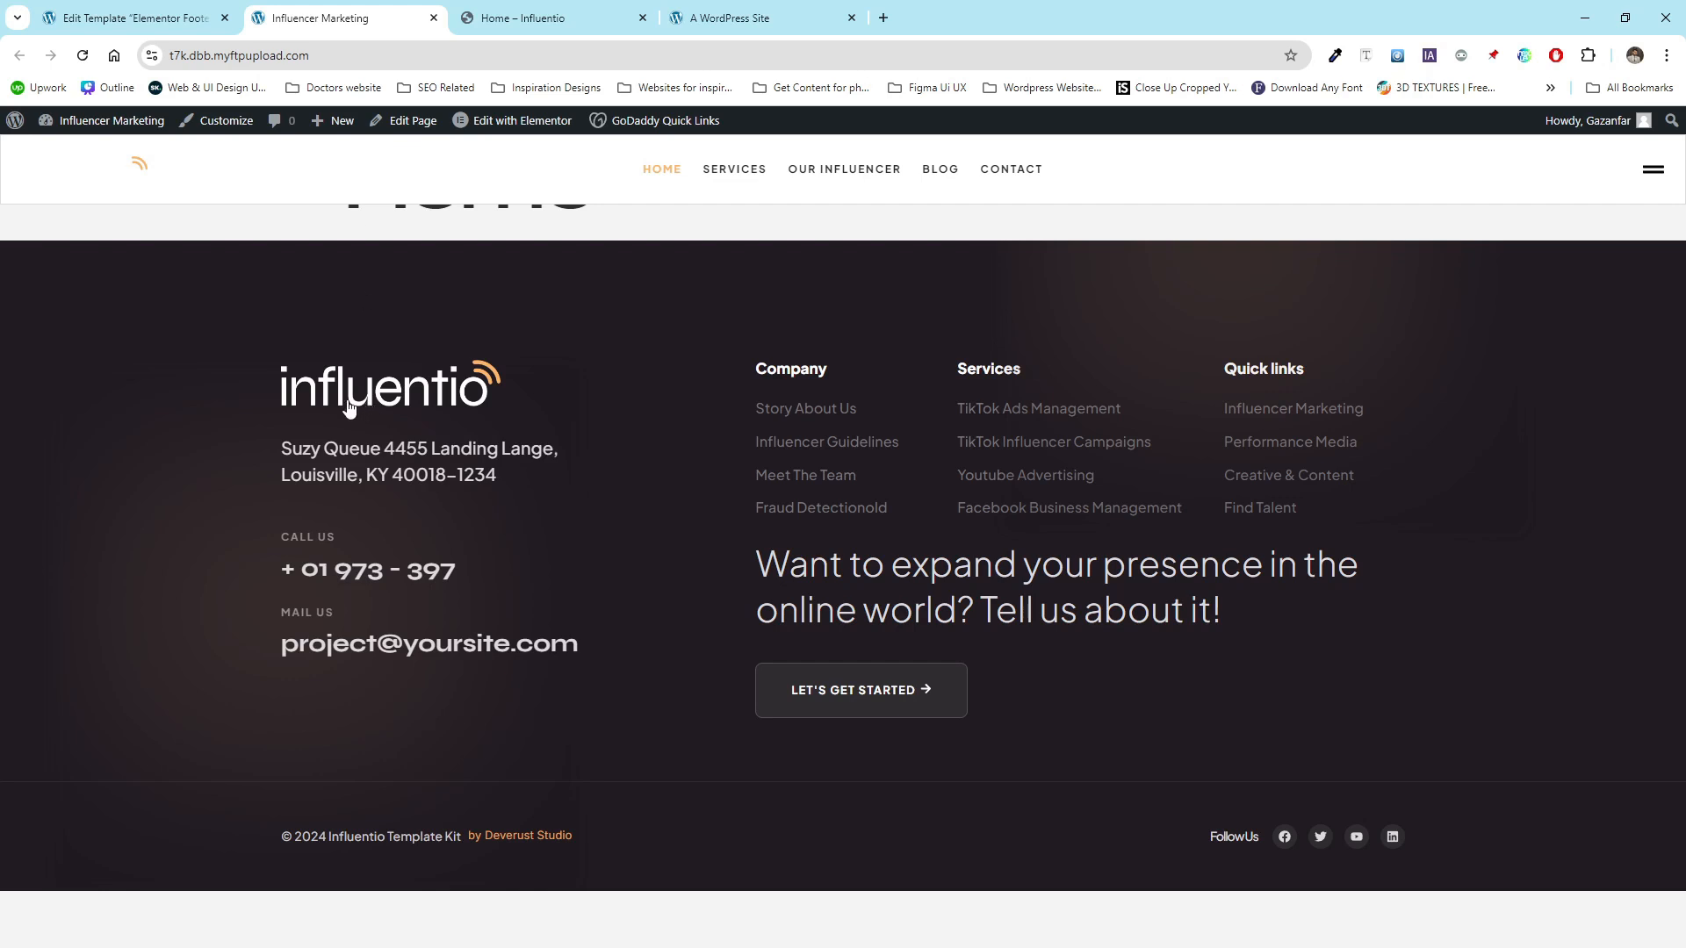
click(225, 17)
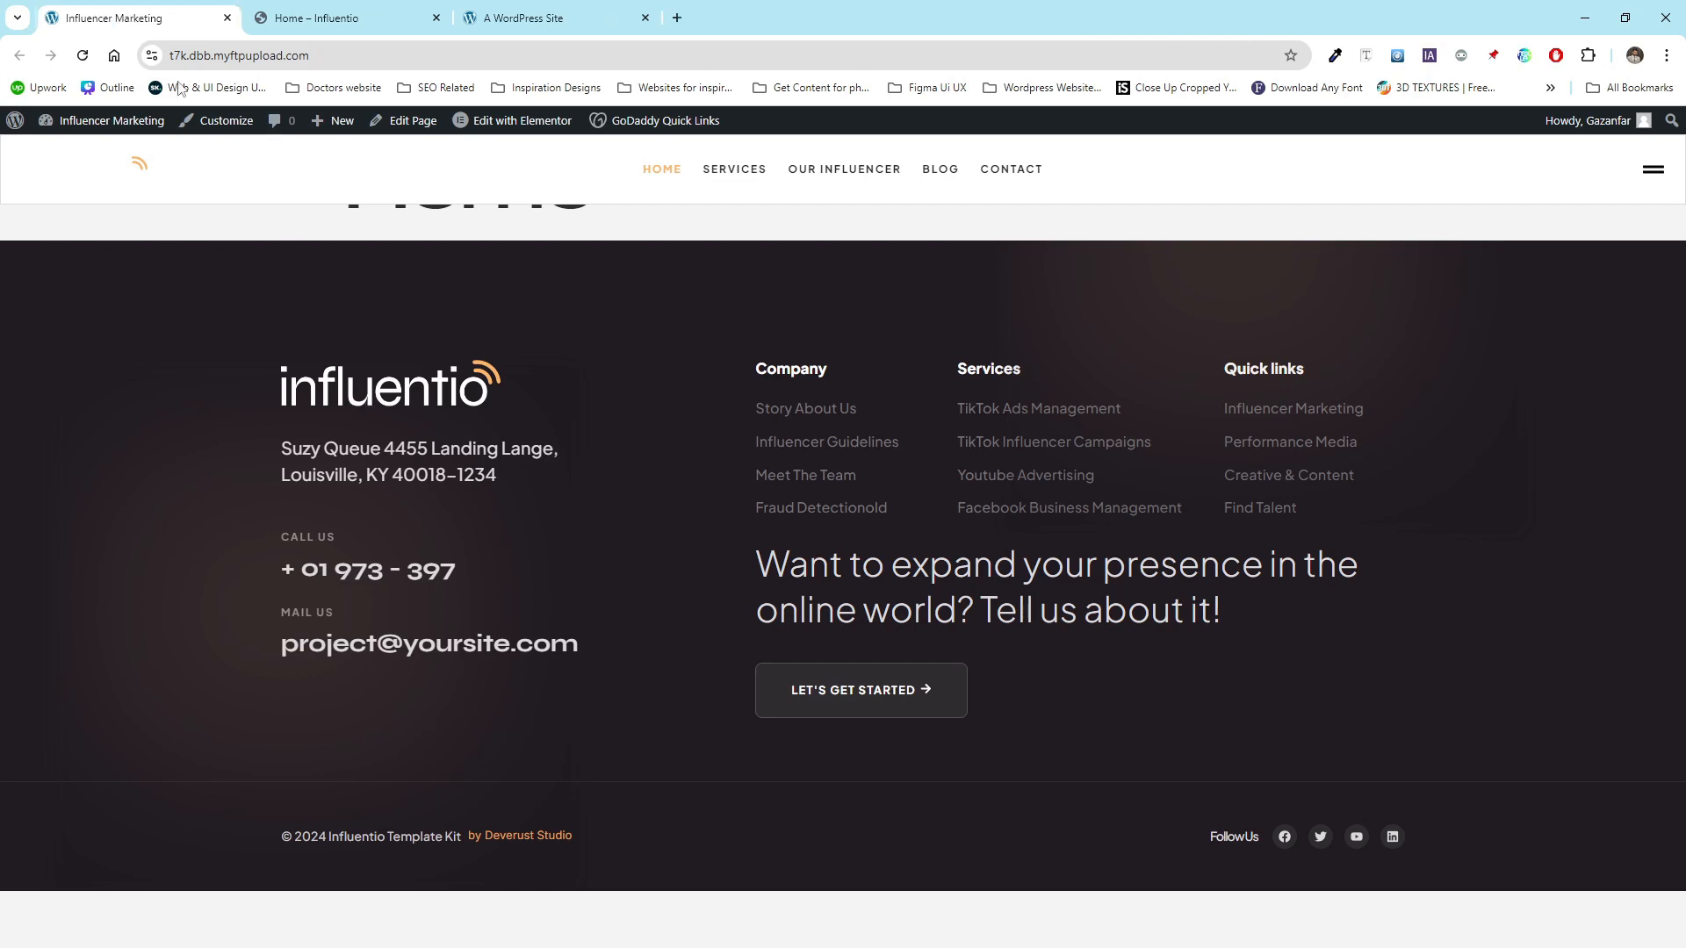
mouse_move(114, 118)
click(67, 151)
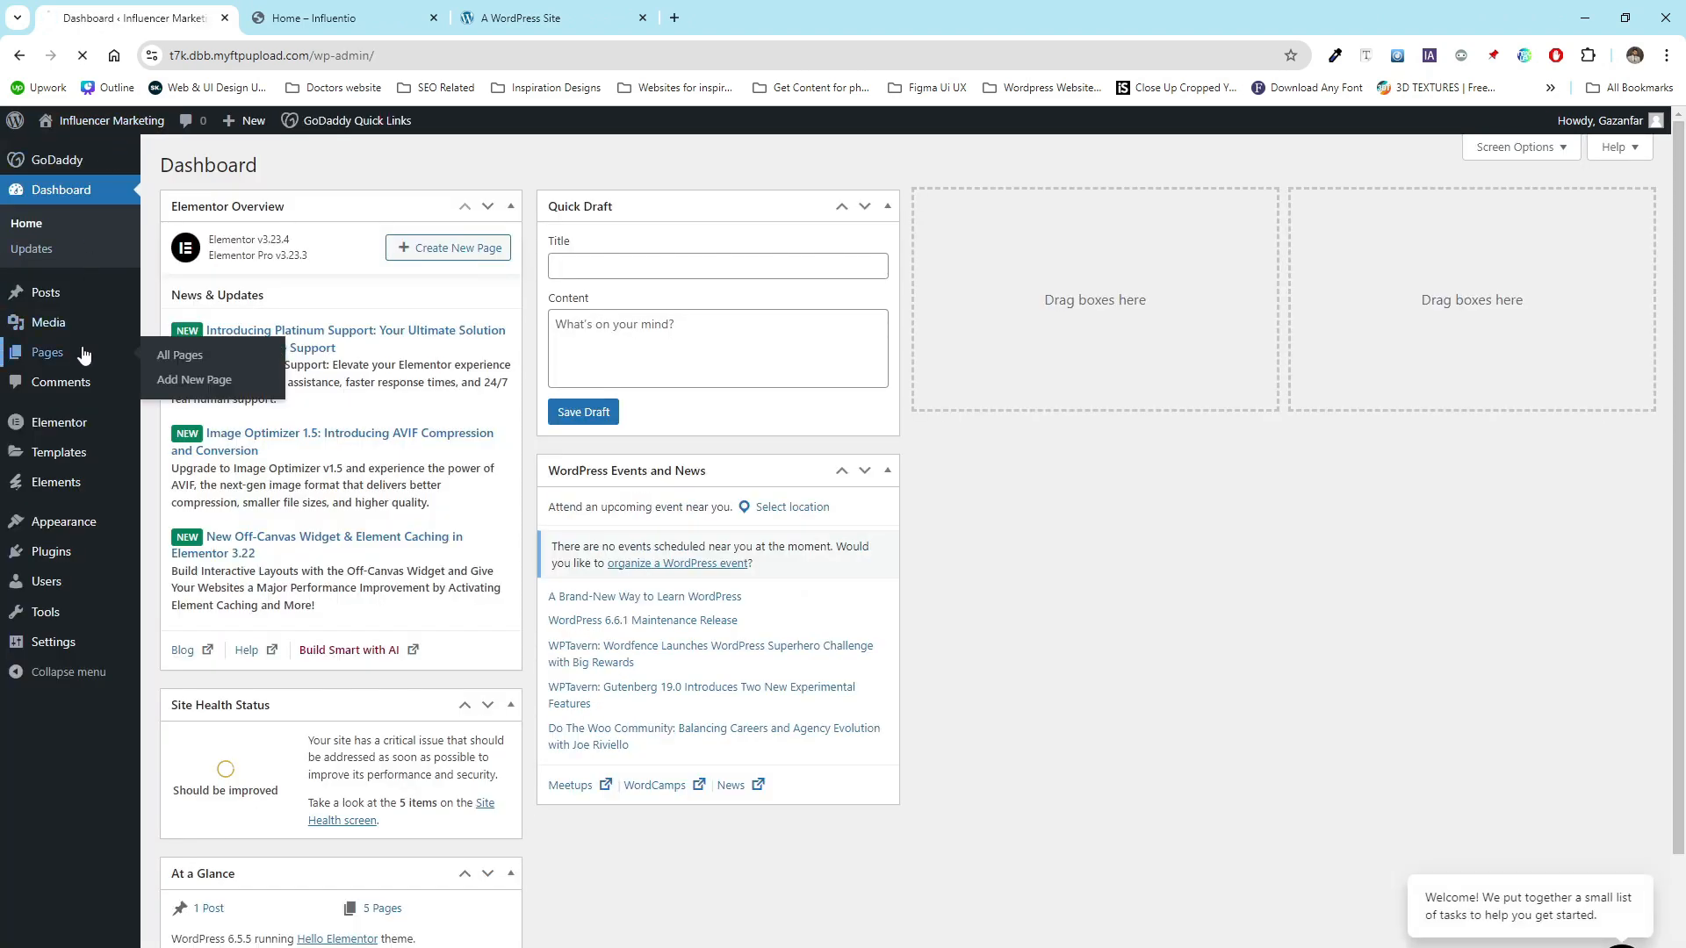
click(84, 352)
mouse_move(230, 417)
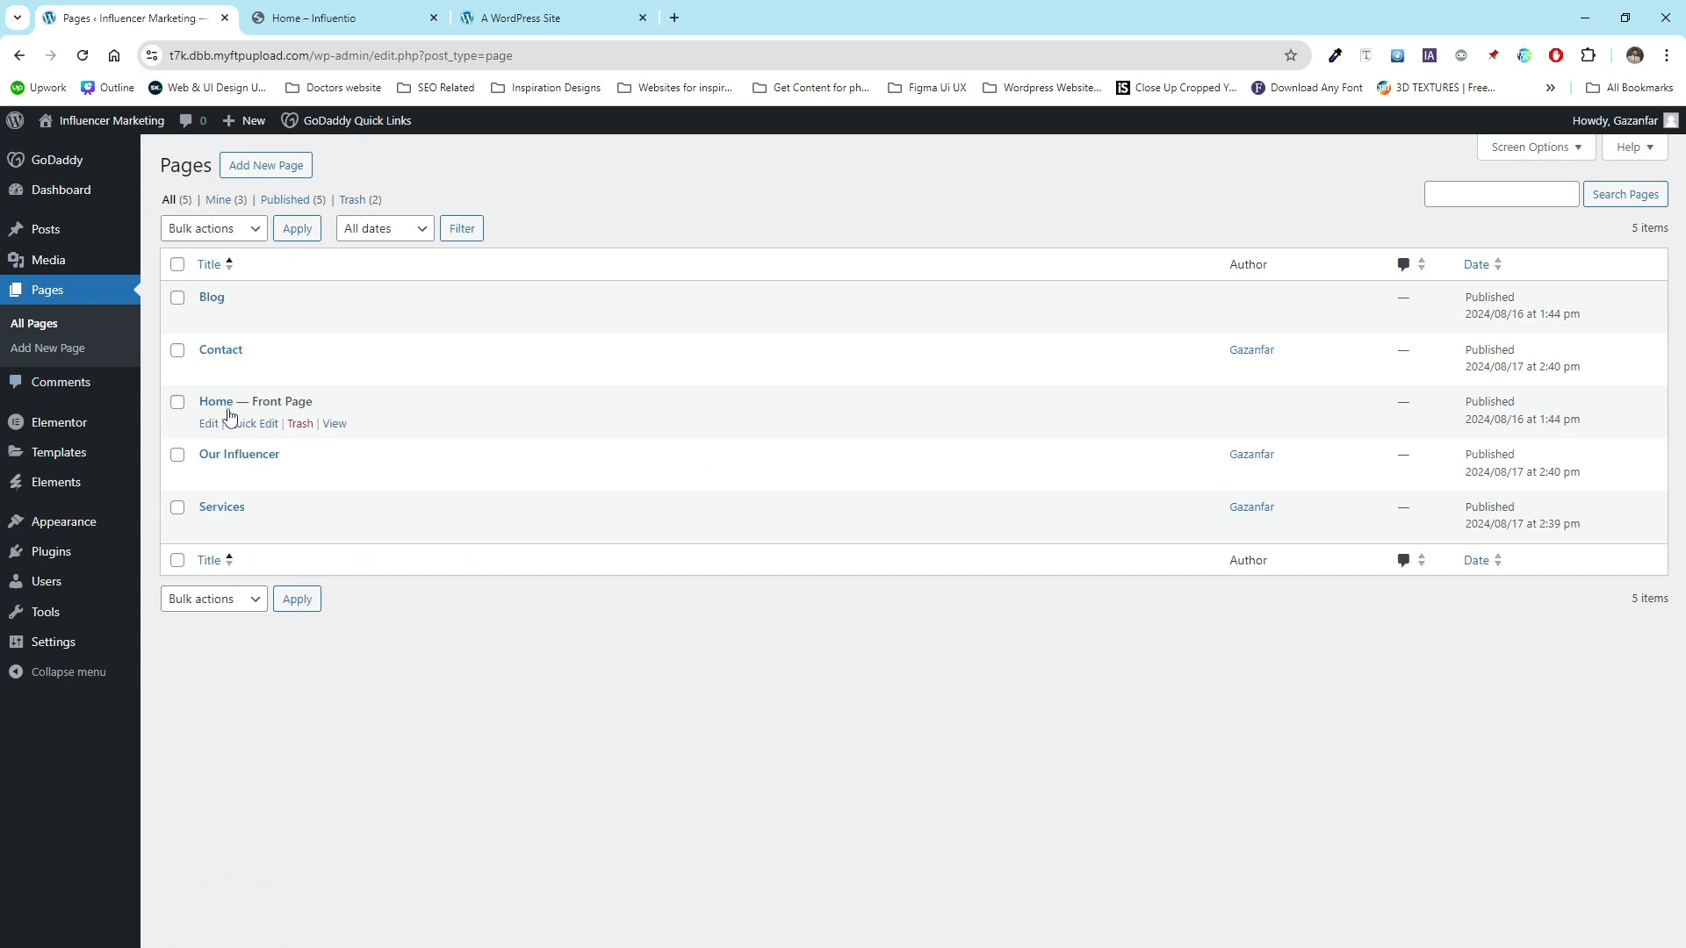
click(209, 427)
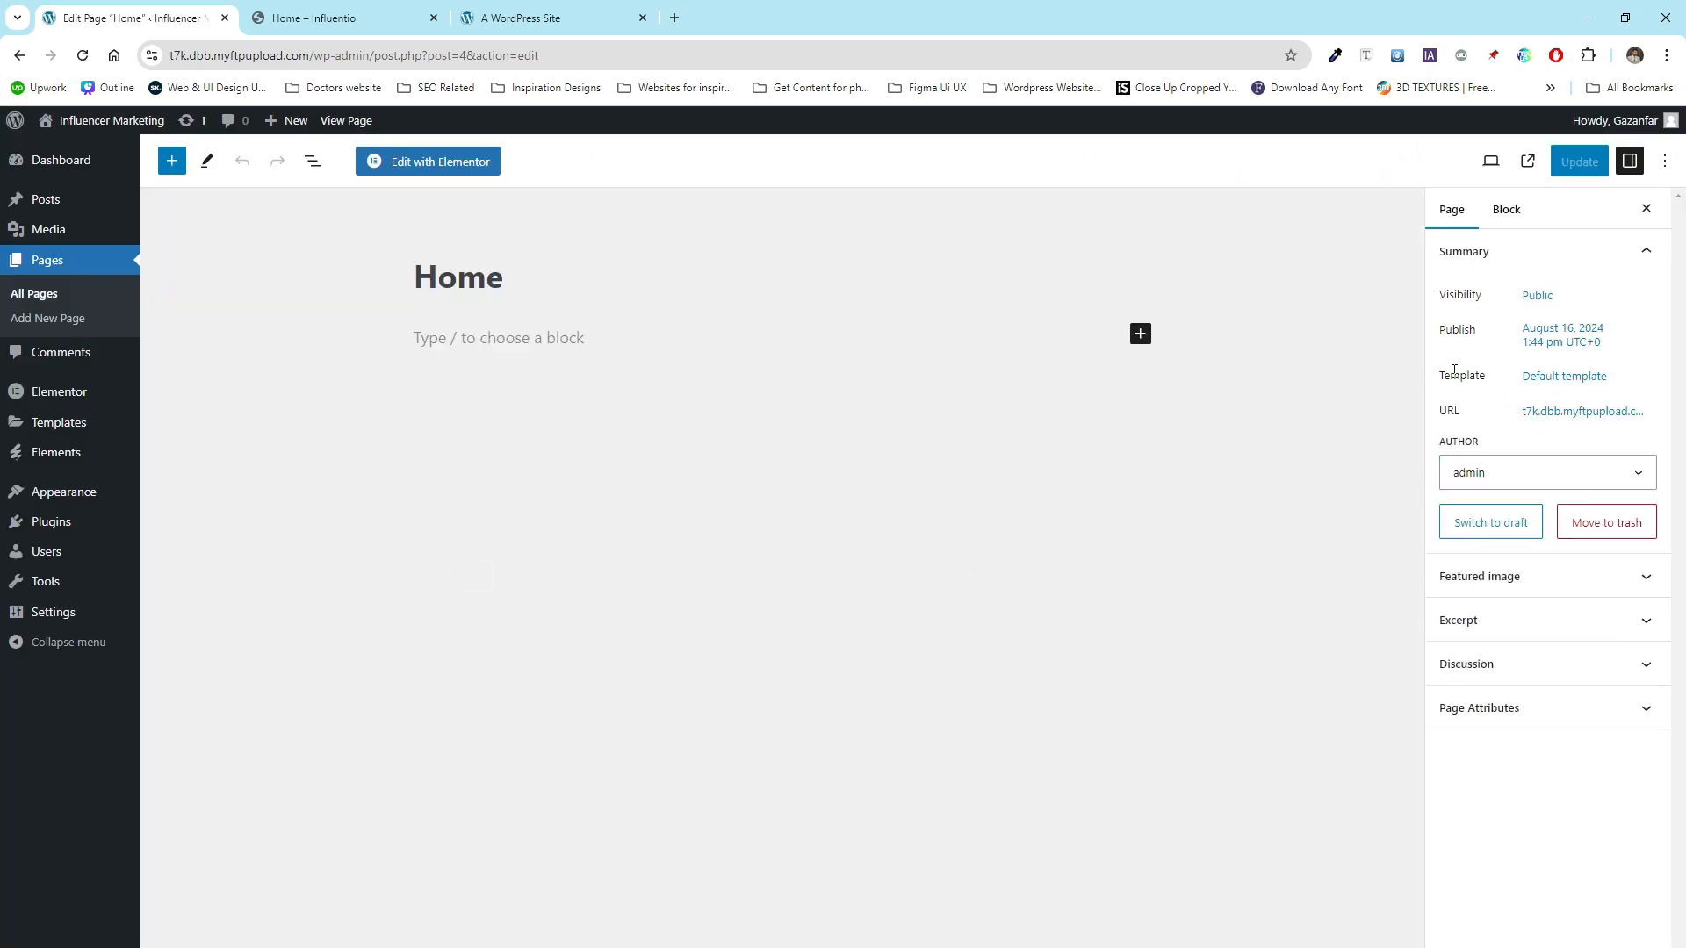
- Set the Home page's template to Elementor Full Width and update the page
click(1562, 383)
click(1517, 519)
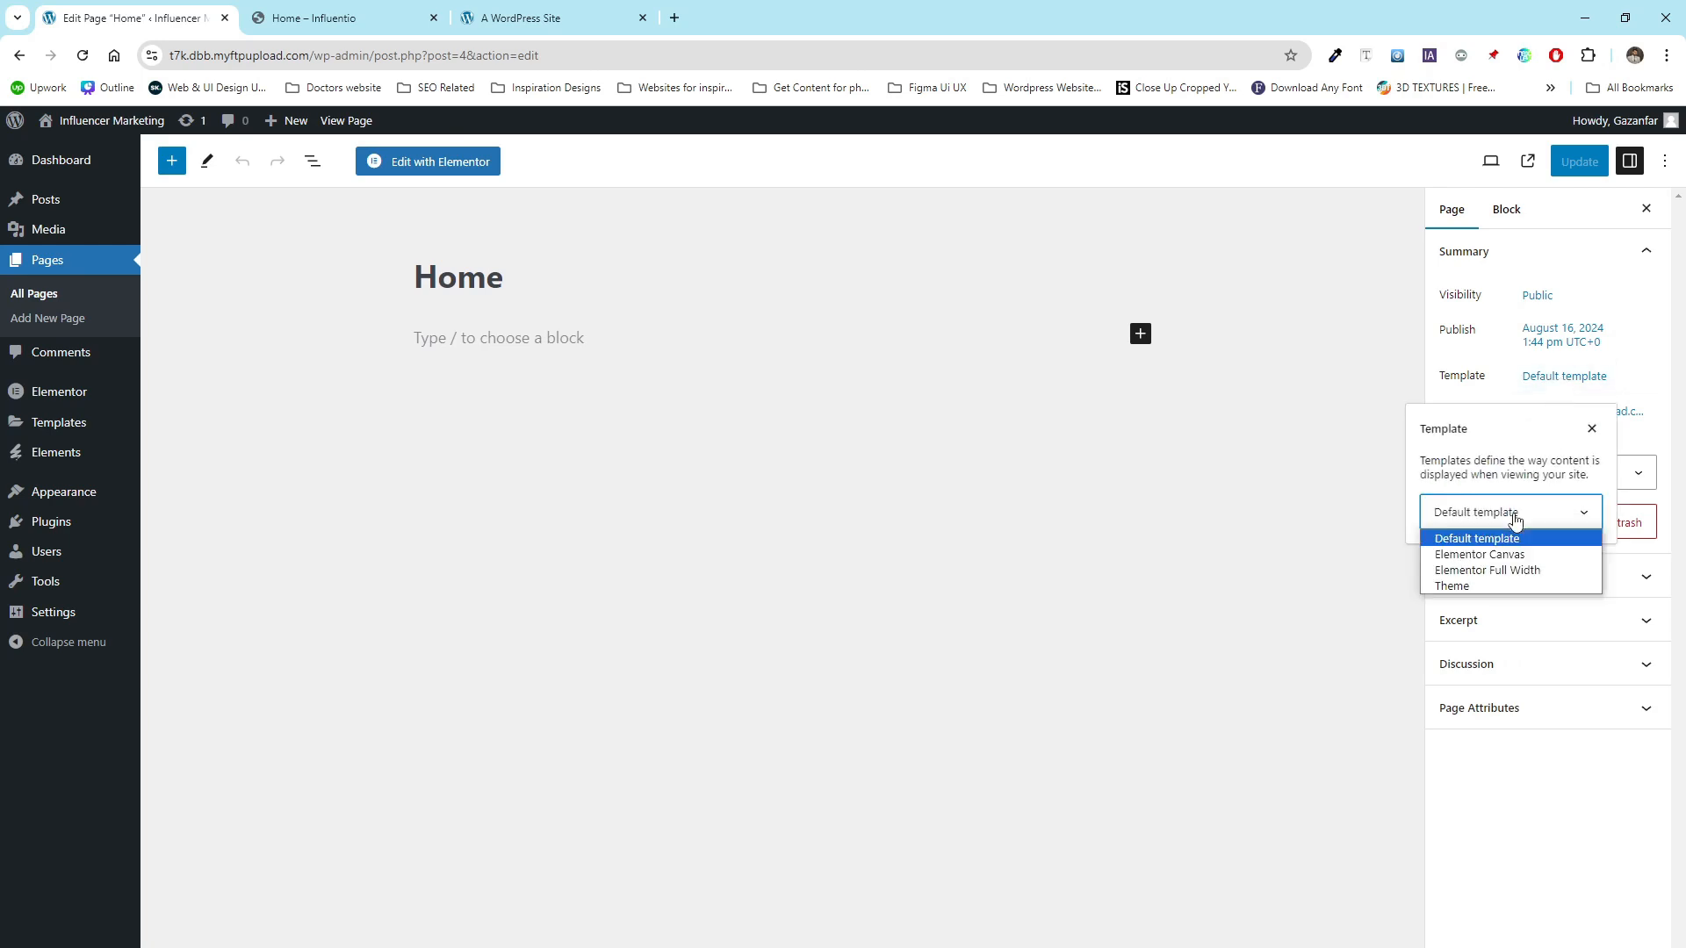
click(1523, 571)
click(1579, 162)
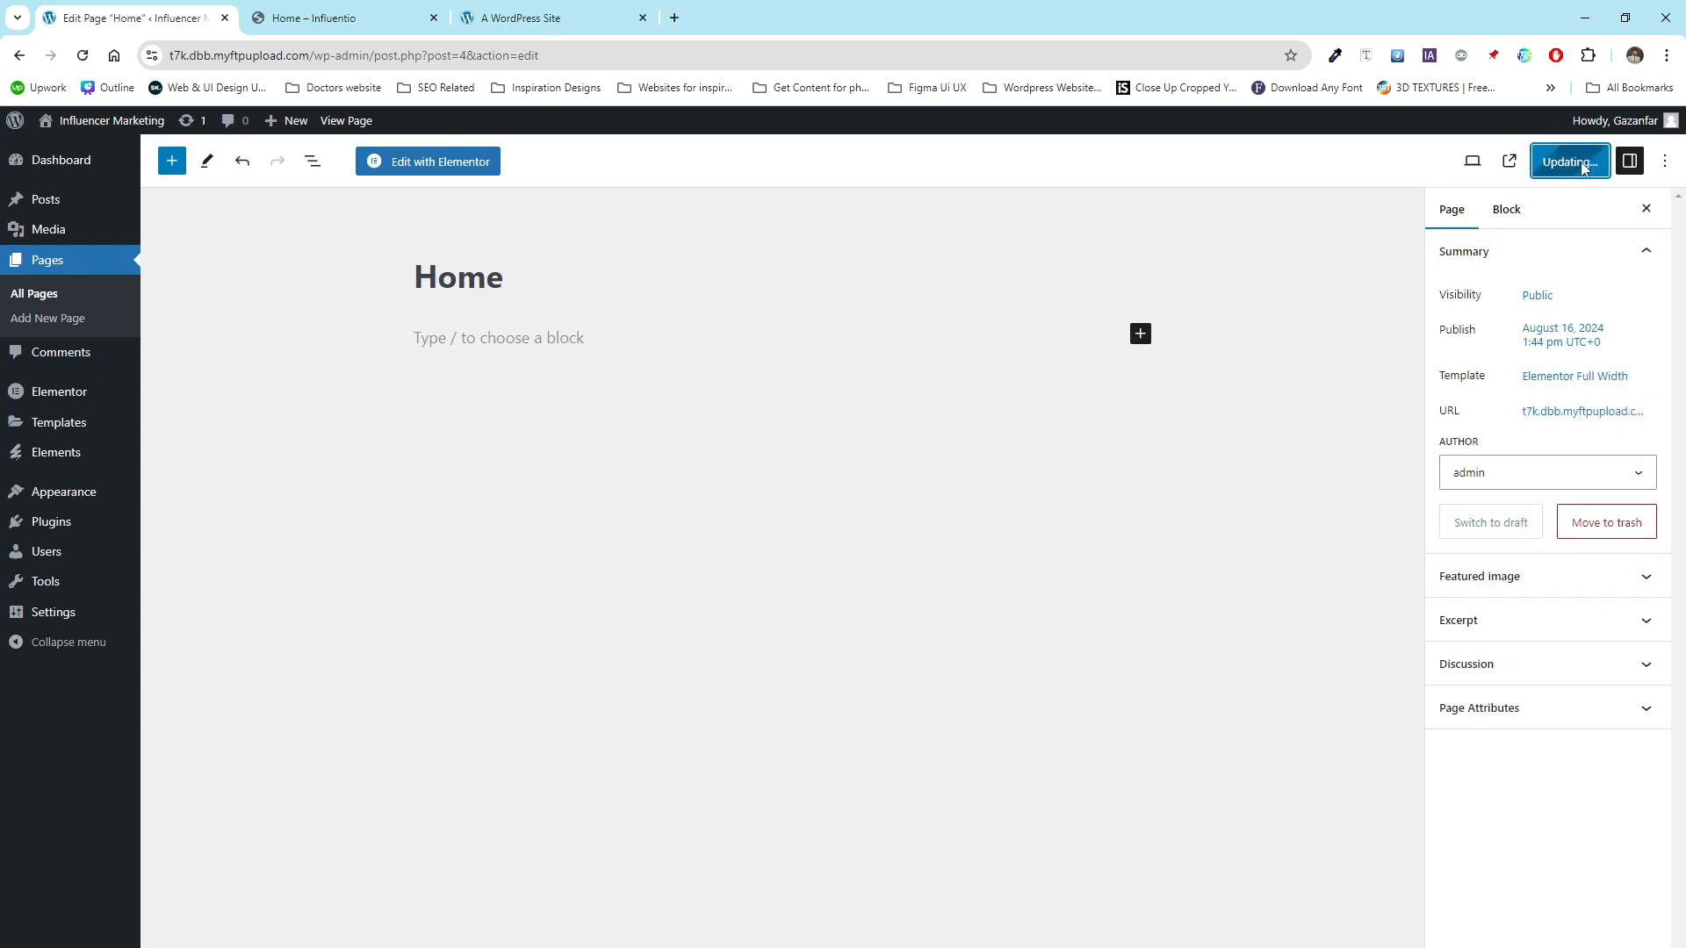
- Edit the Home page with Elementor and insert the kit's Home template from the installed template kits library
click(429, 161)
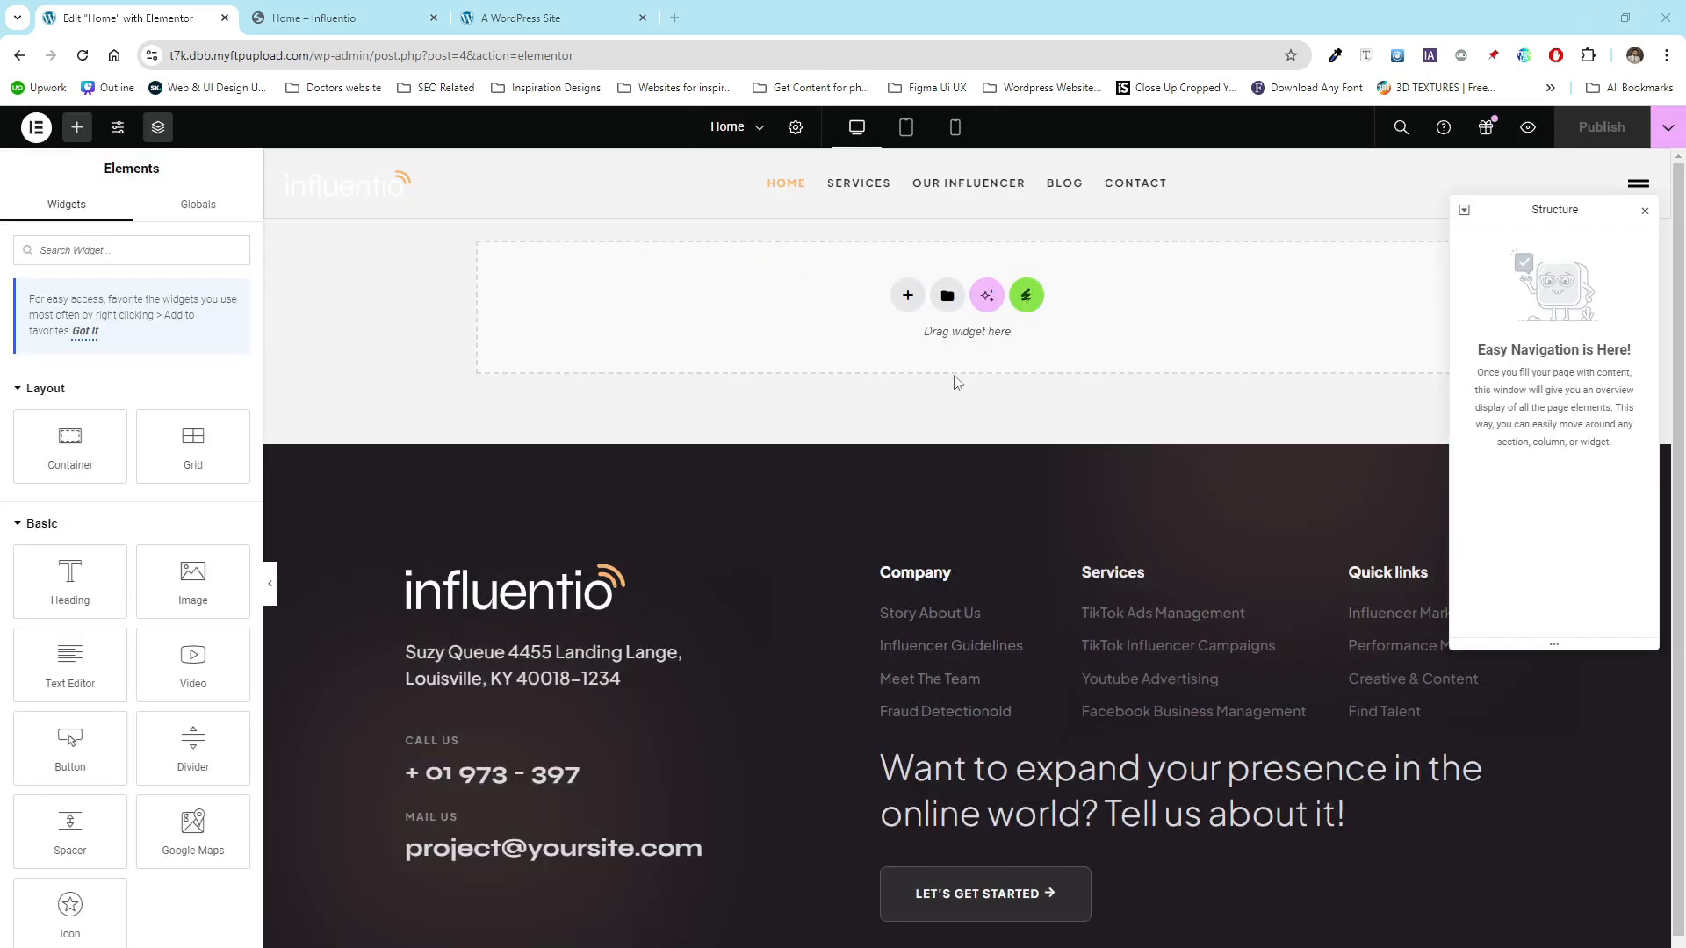
click(1029, 302)
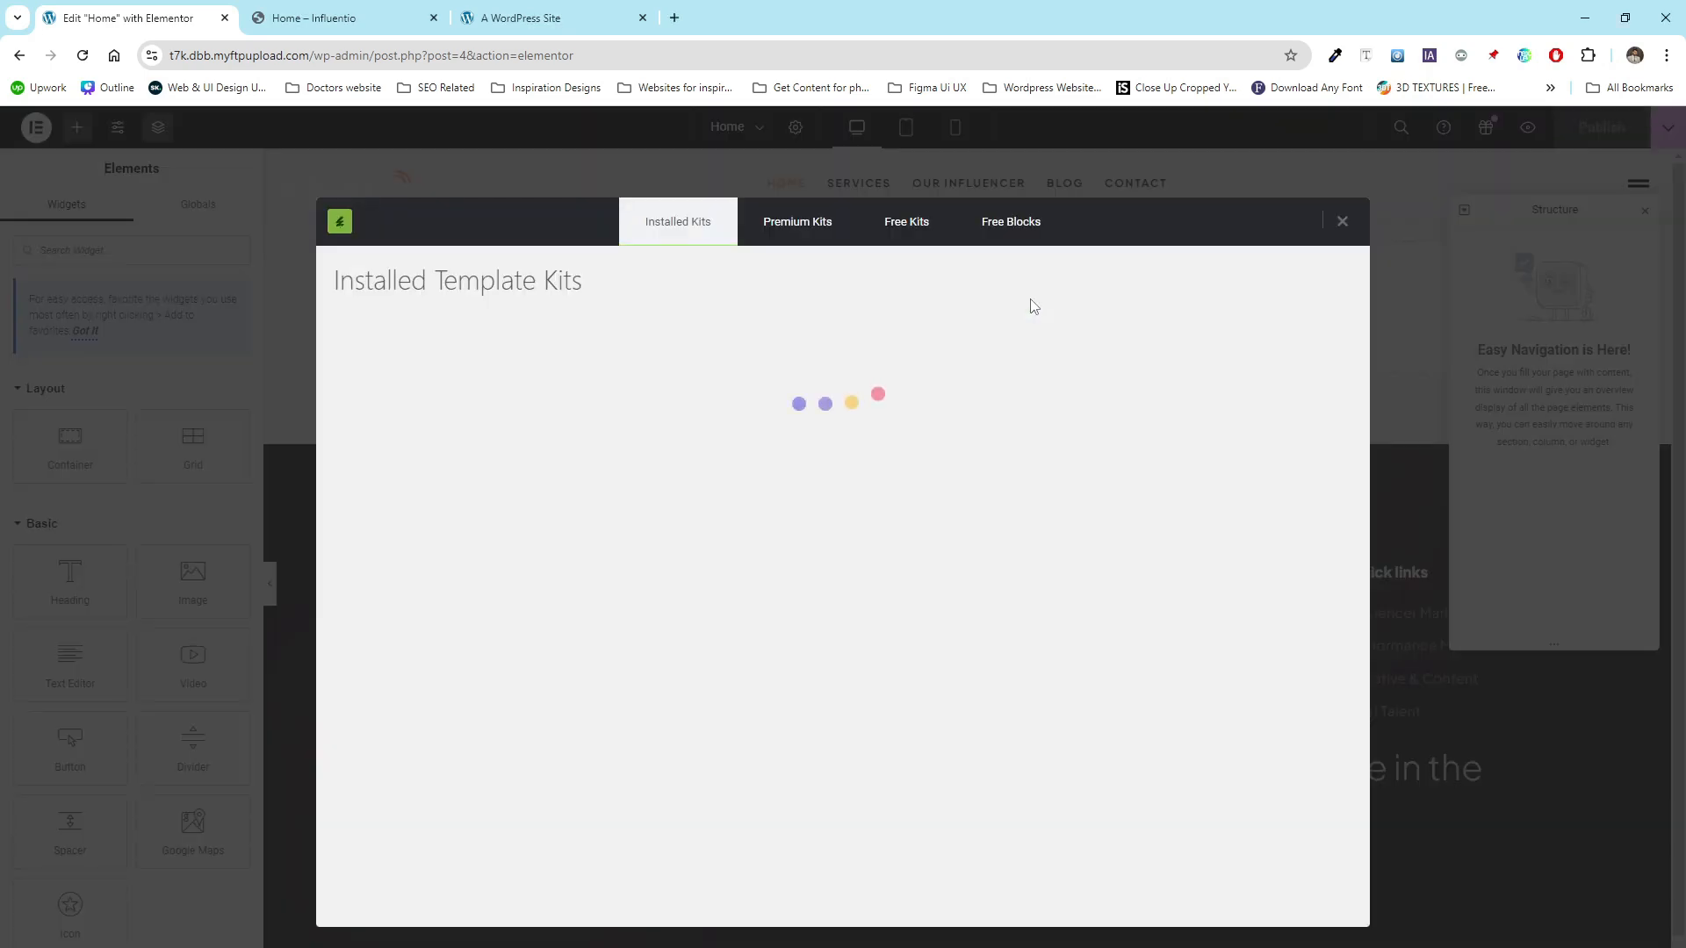
click(453, 493)
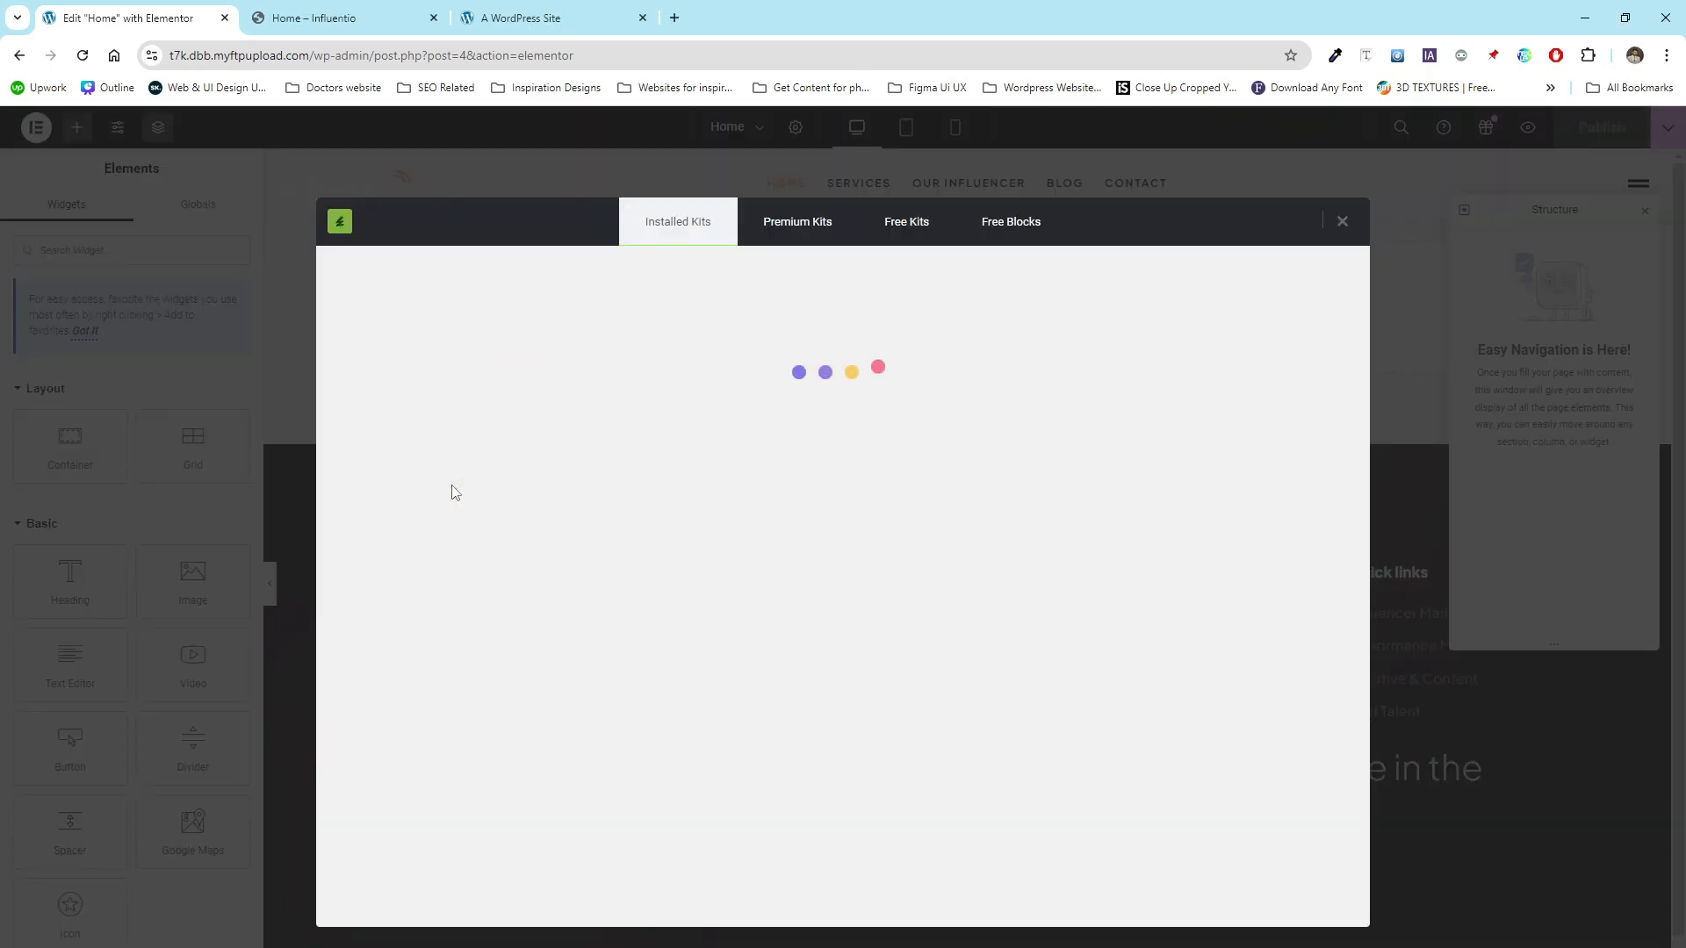
scroll(703, 532, down, 7)
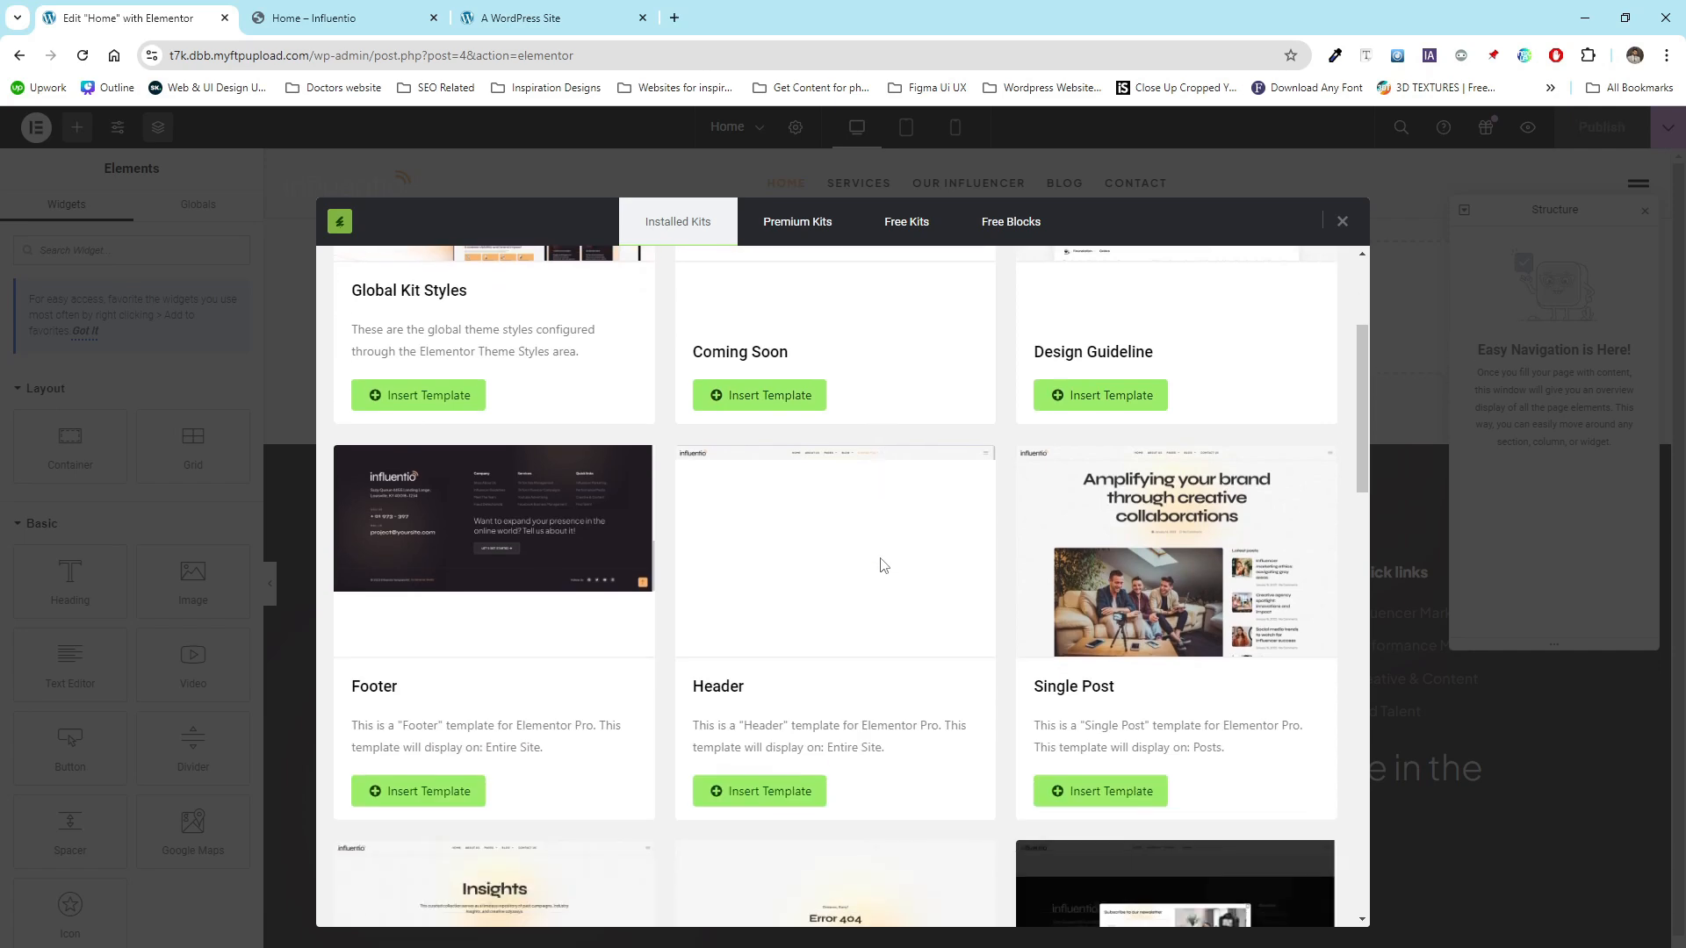
scroll(882, 565, down, 4)
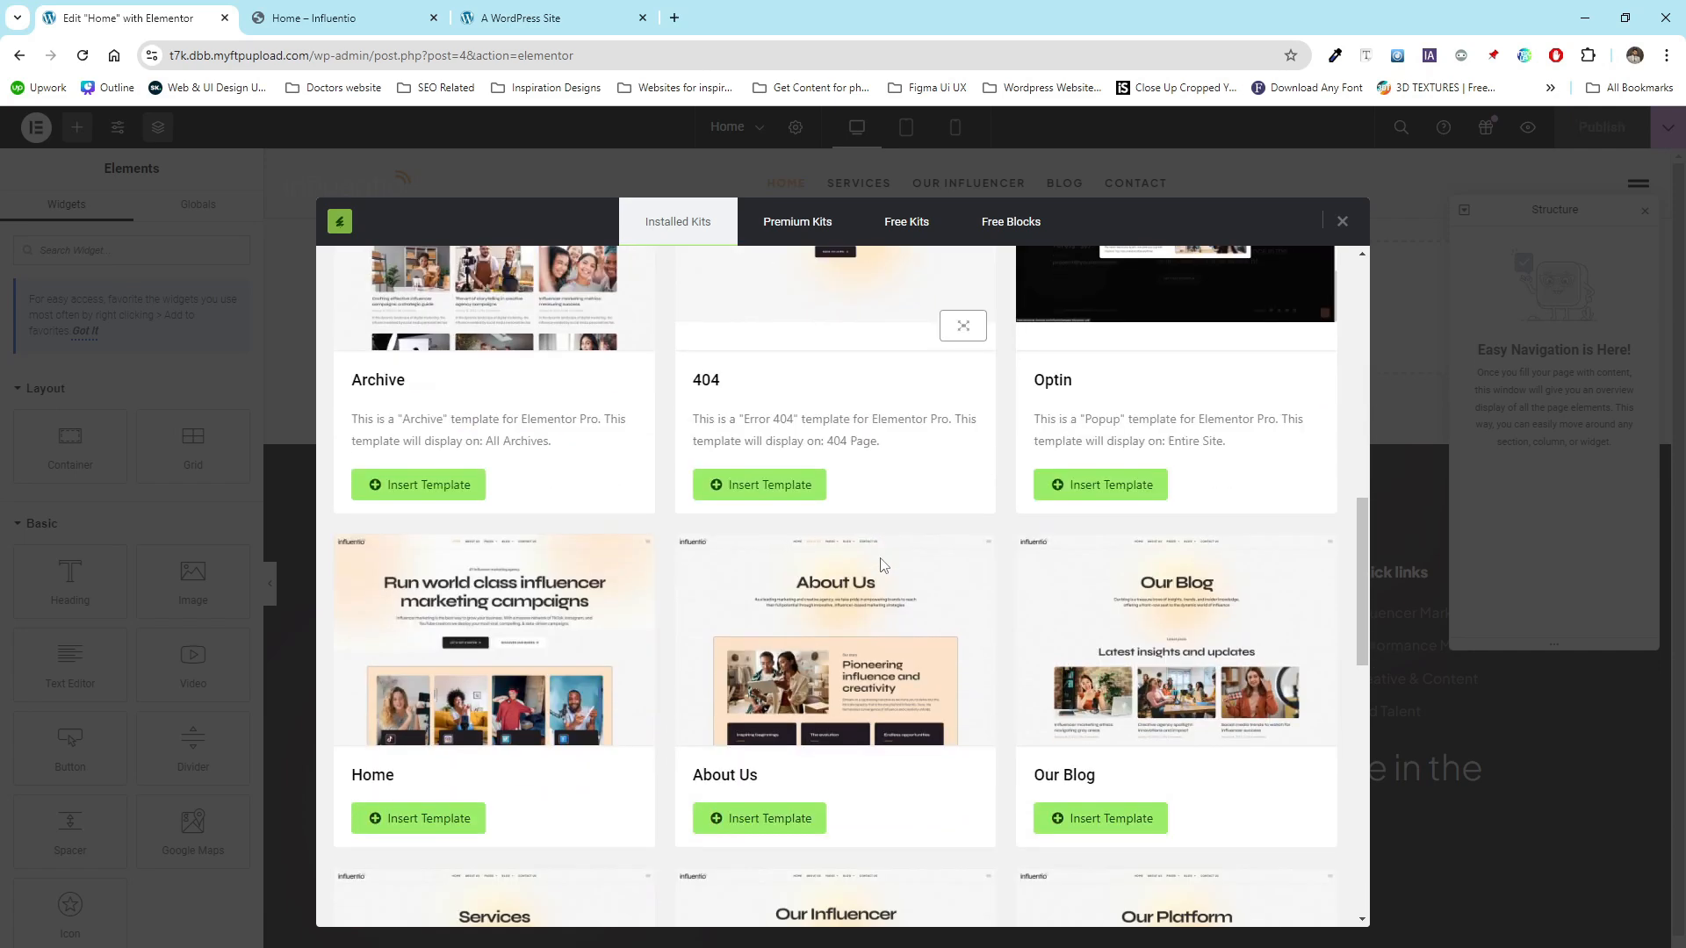
scroll(882, 564, down, 2)
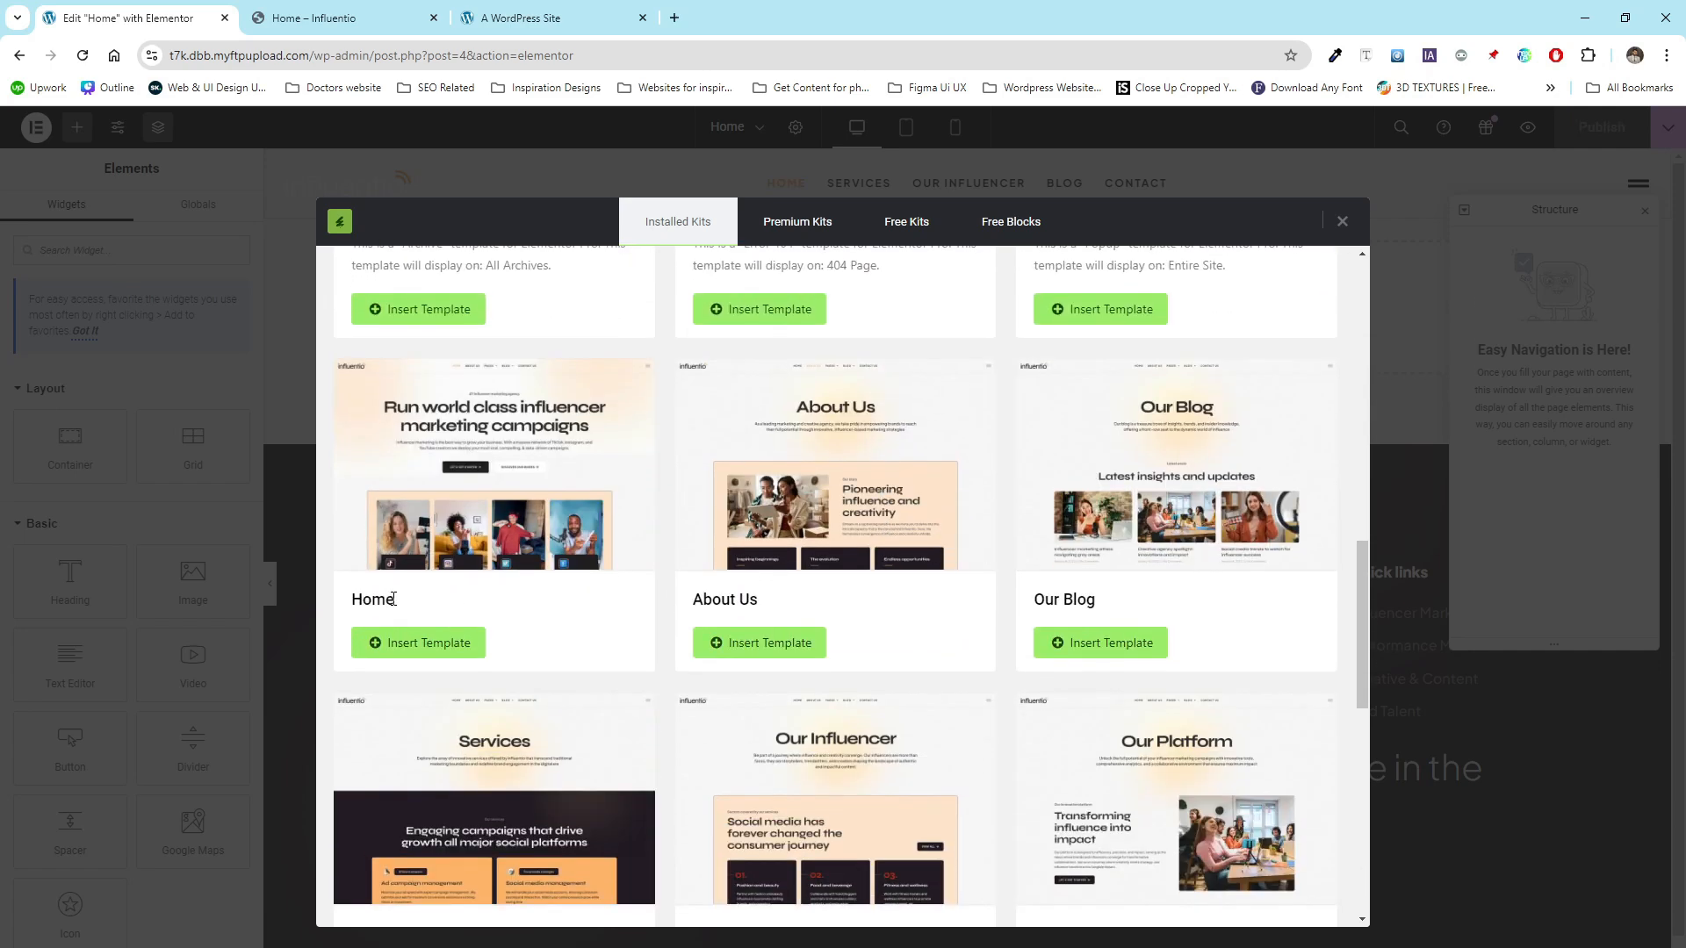
drag(394, 599, 348, 597)
click(501, 609)
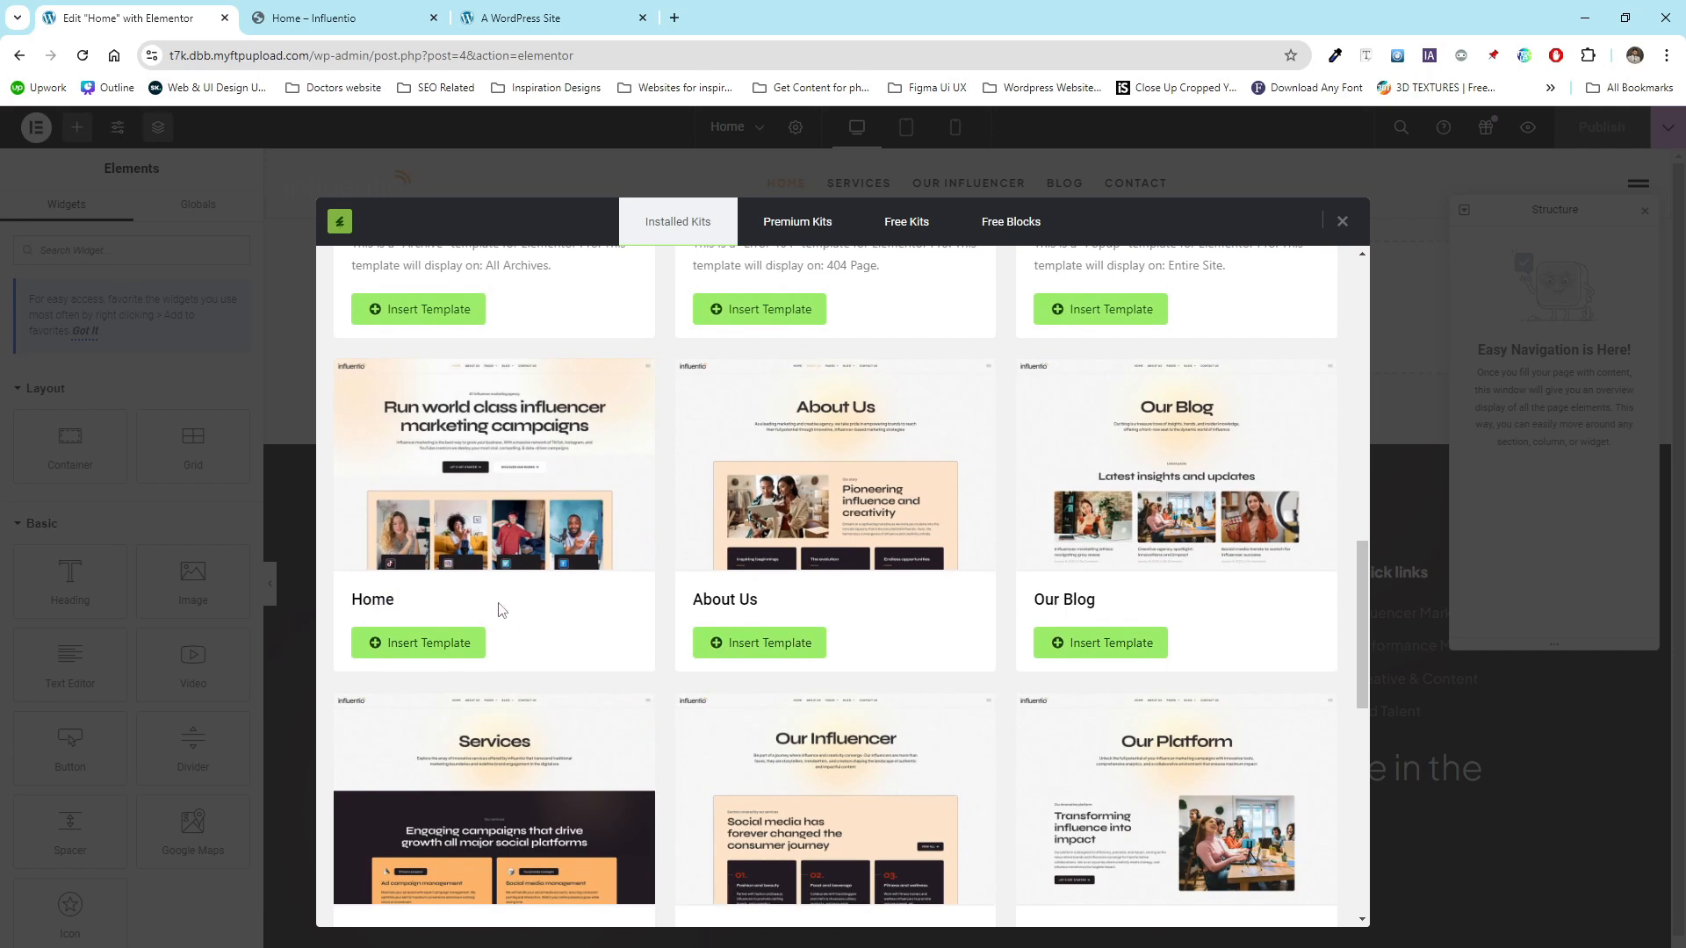
click(392, 649)
- Scroll through the inserted Home page to review its sections
scroll(527, 386, down, 8)
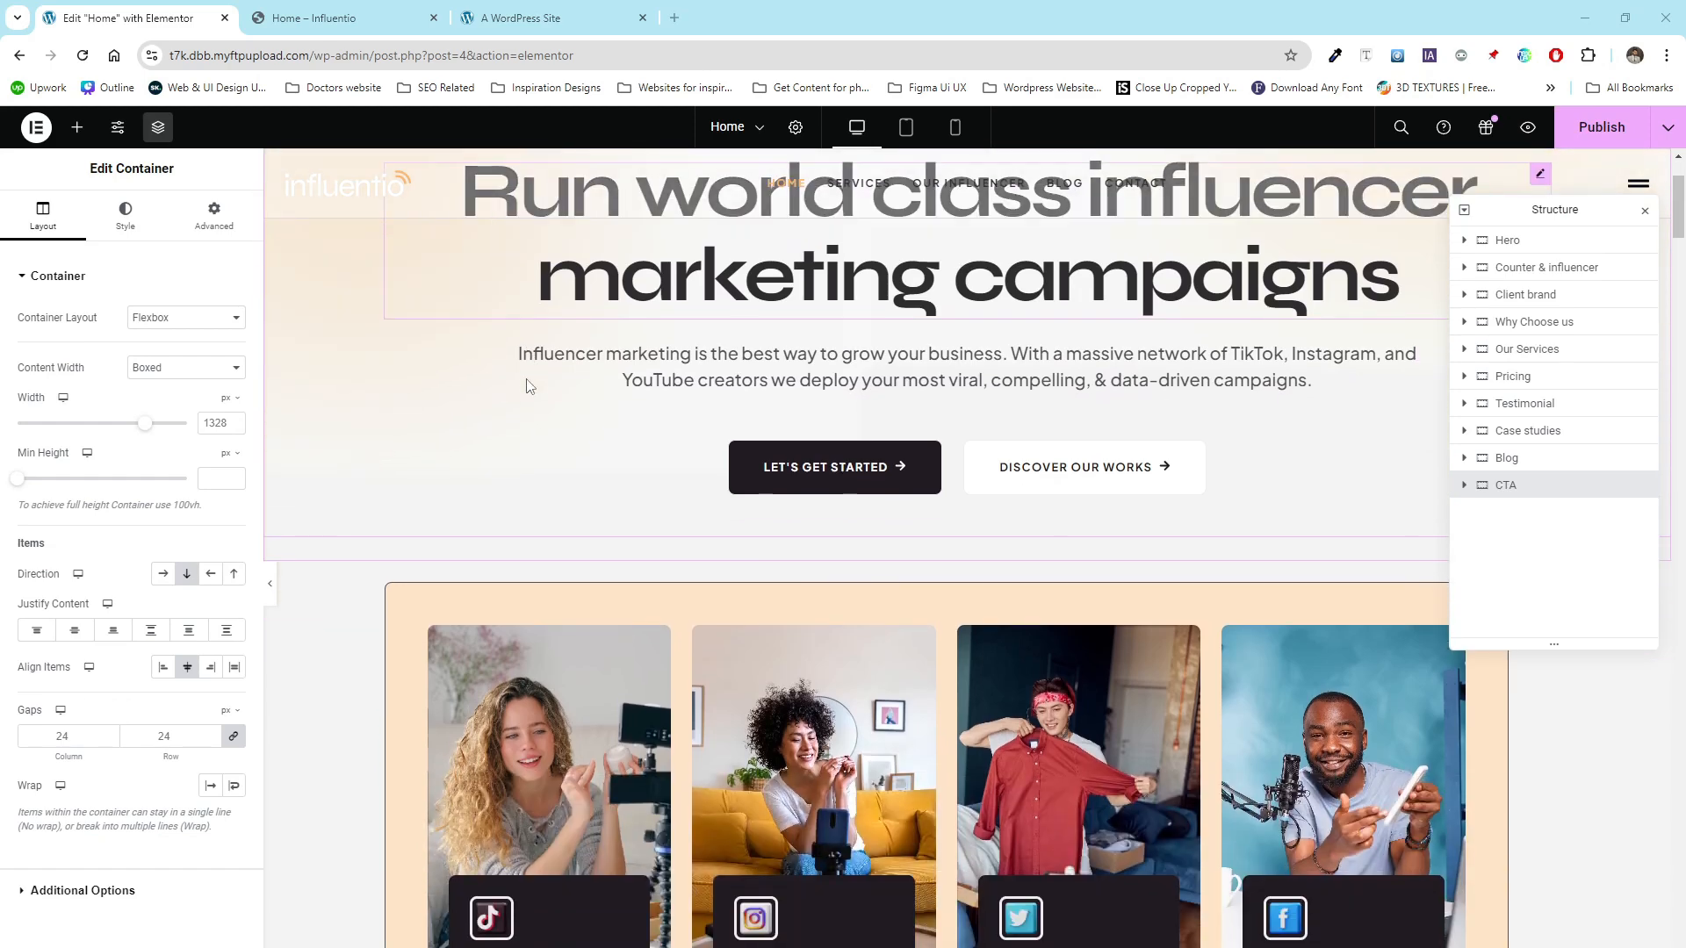
scroll(526, 387, down, 10)
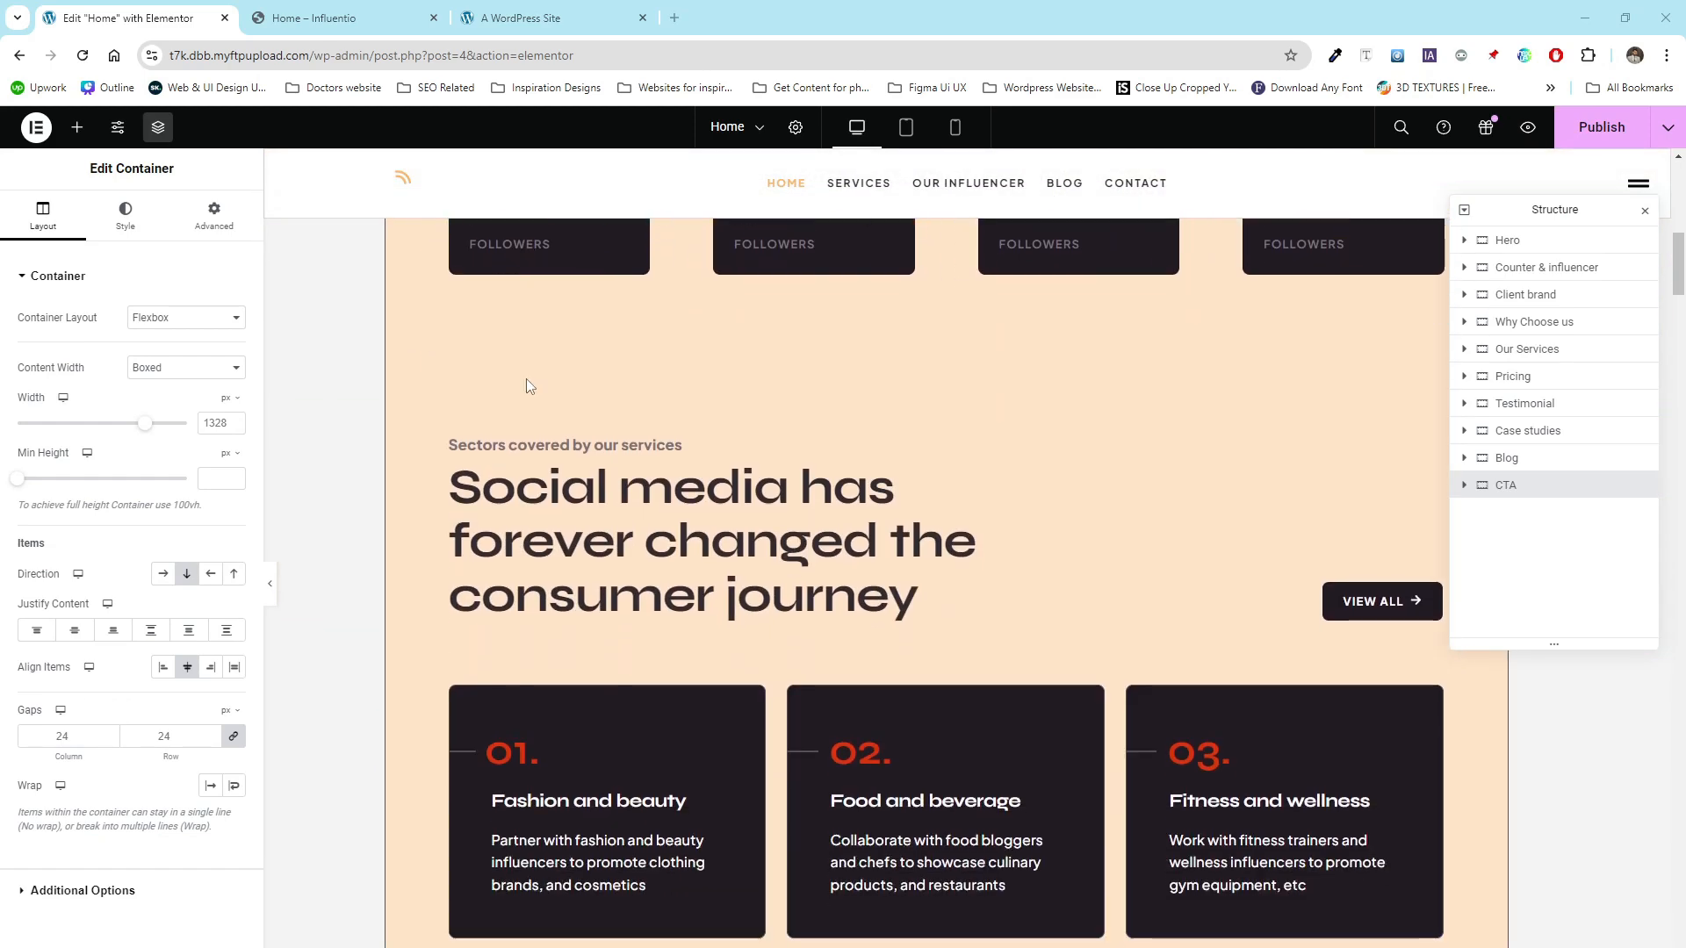
scroll(525, 377, down, 2)
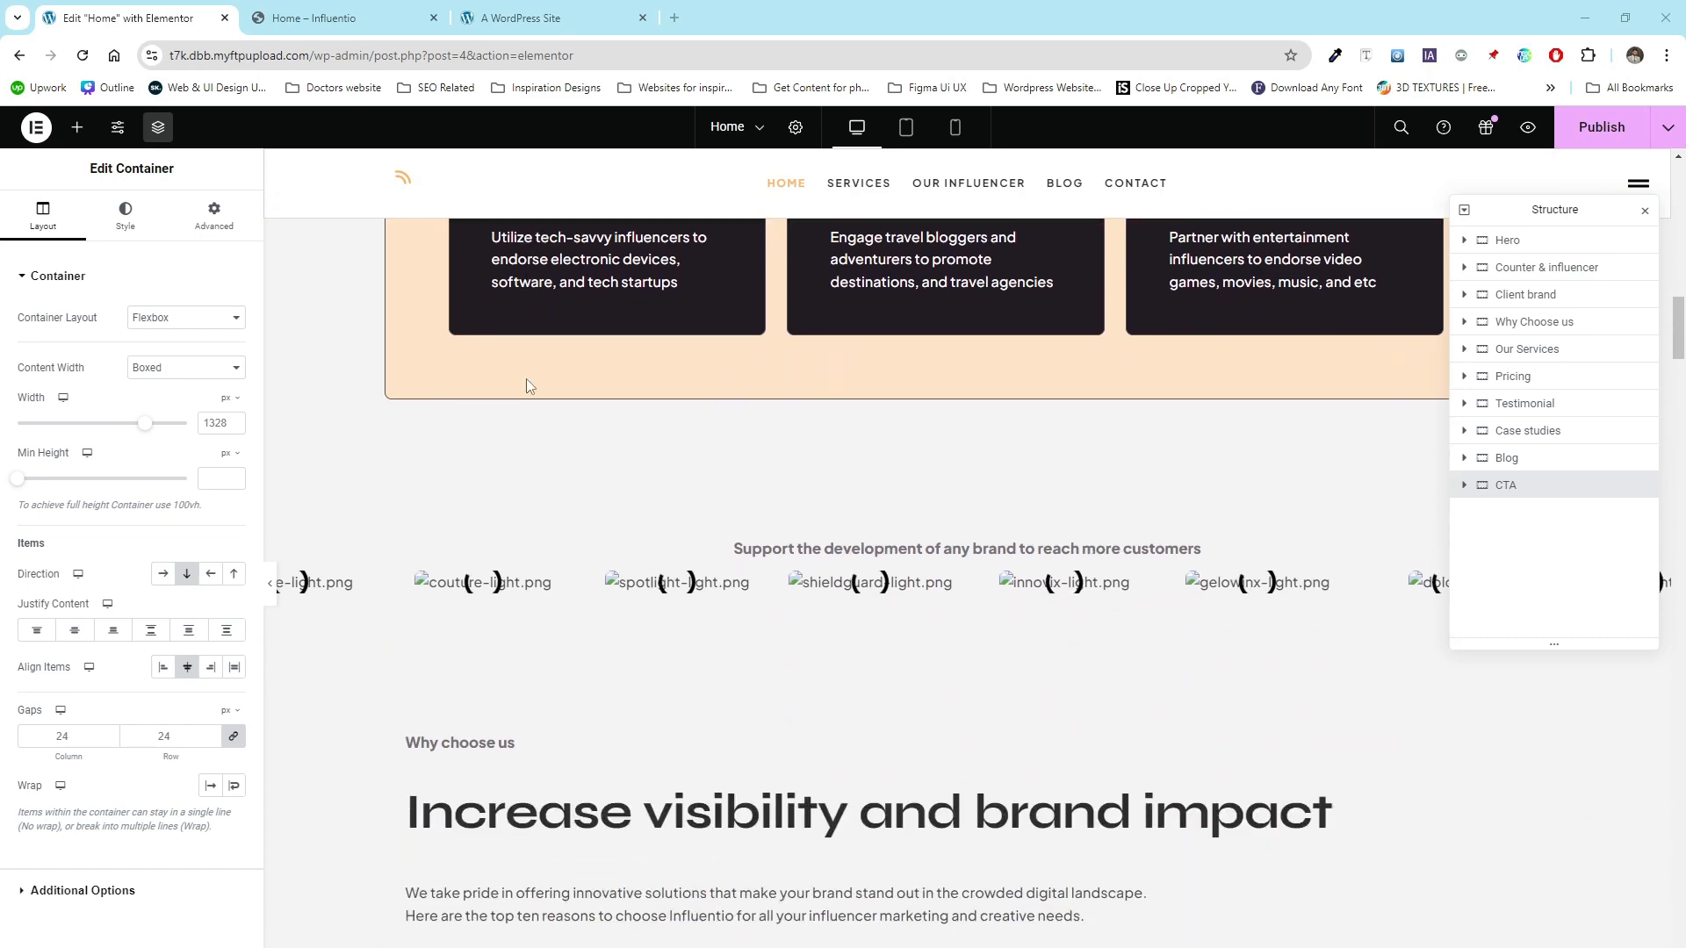
scroll(1042, 598, down, 12)
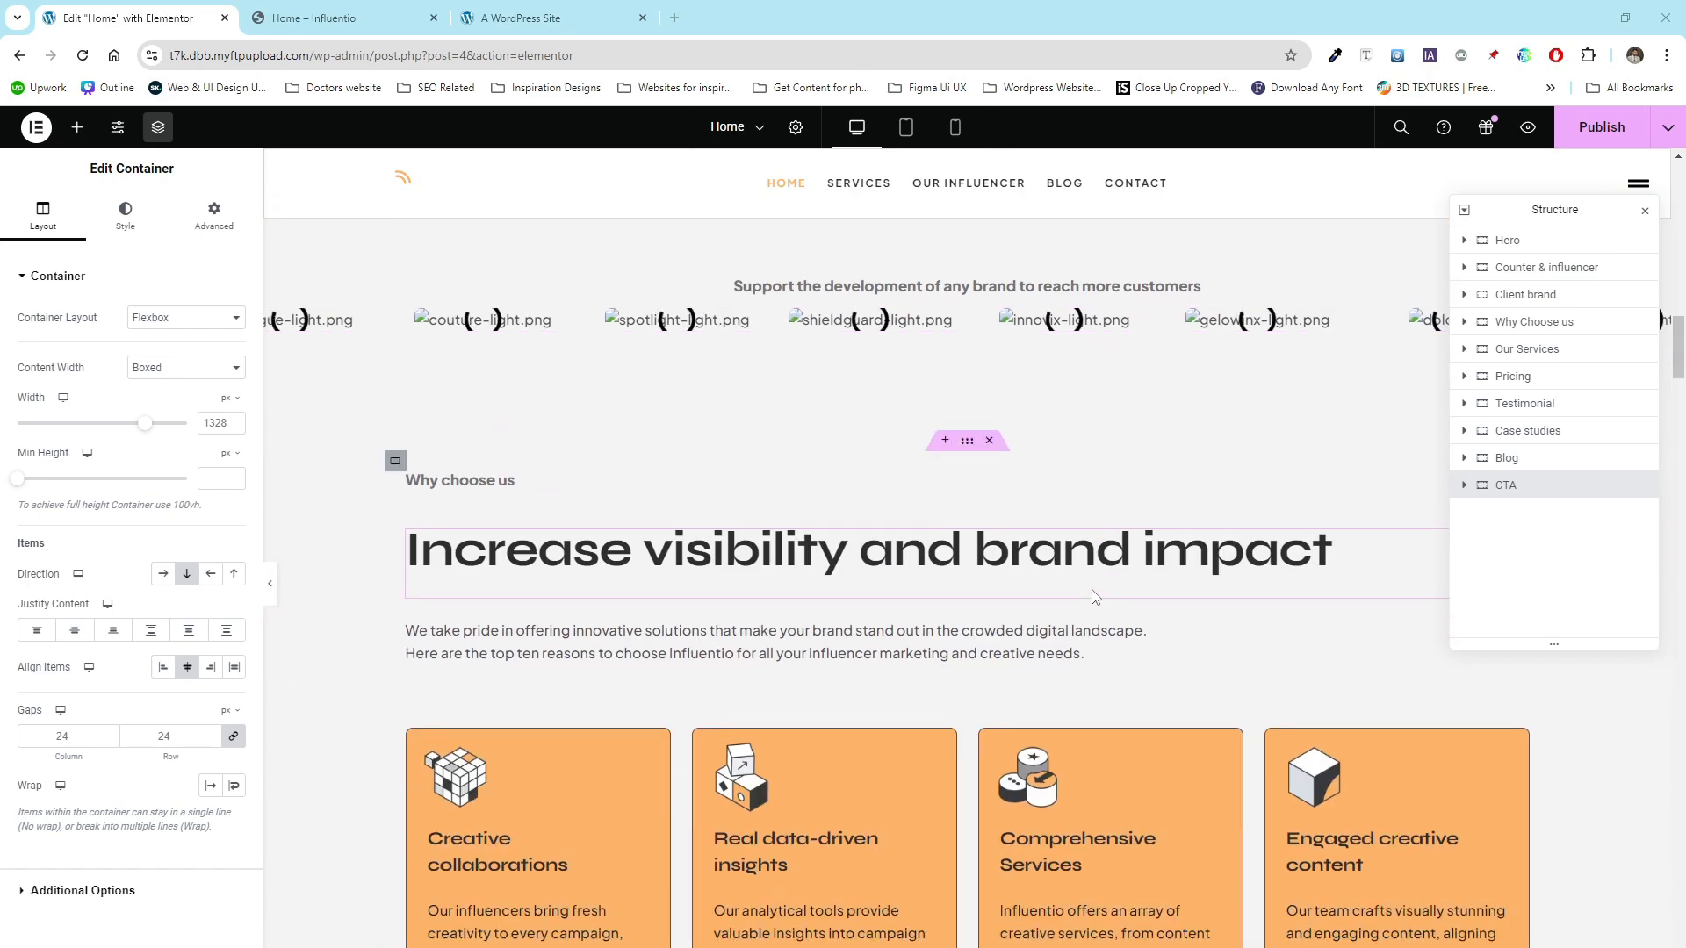
scroll(601, 522, down, 13)
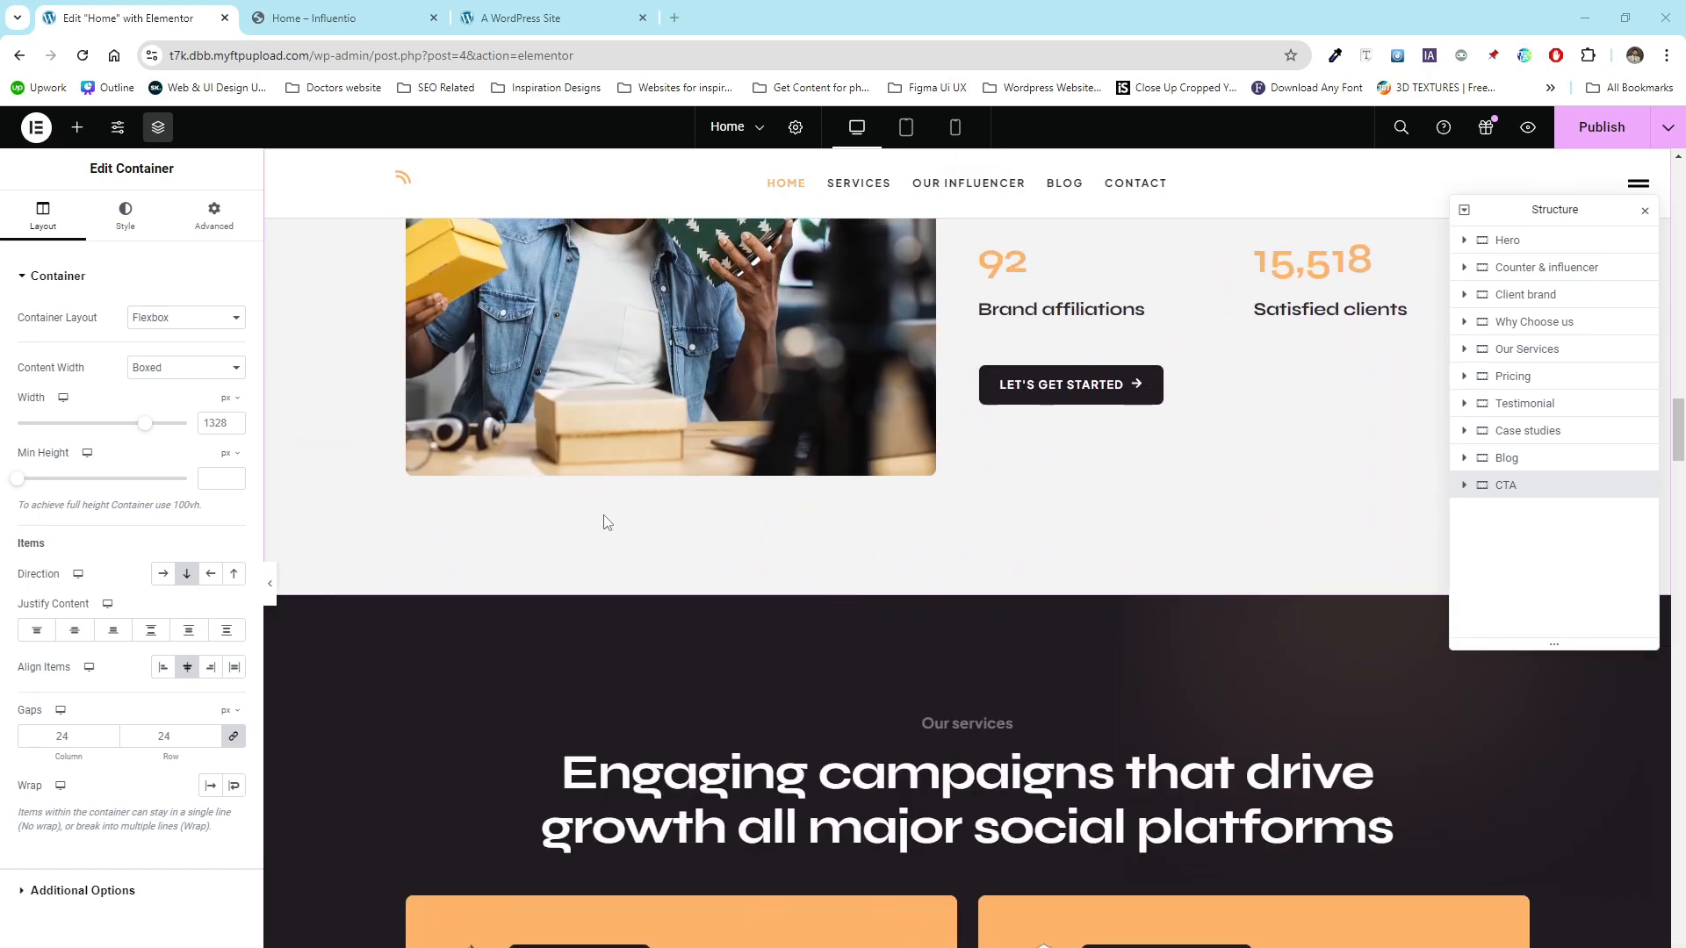
scroll(600, 523, down, 15)
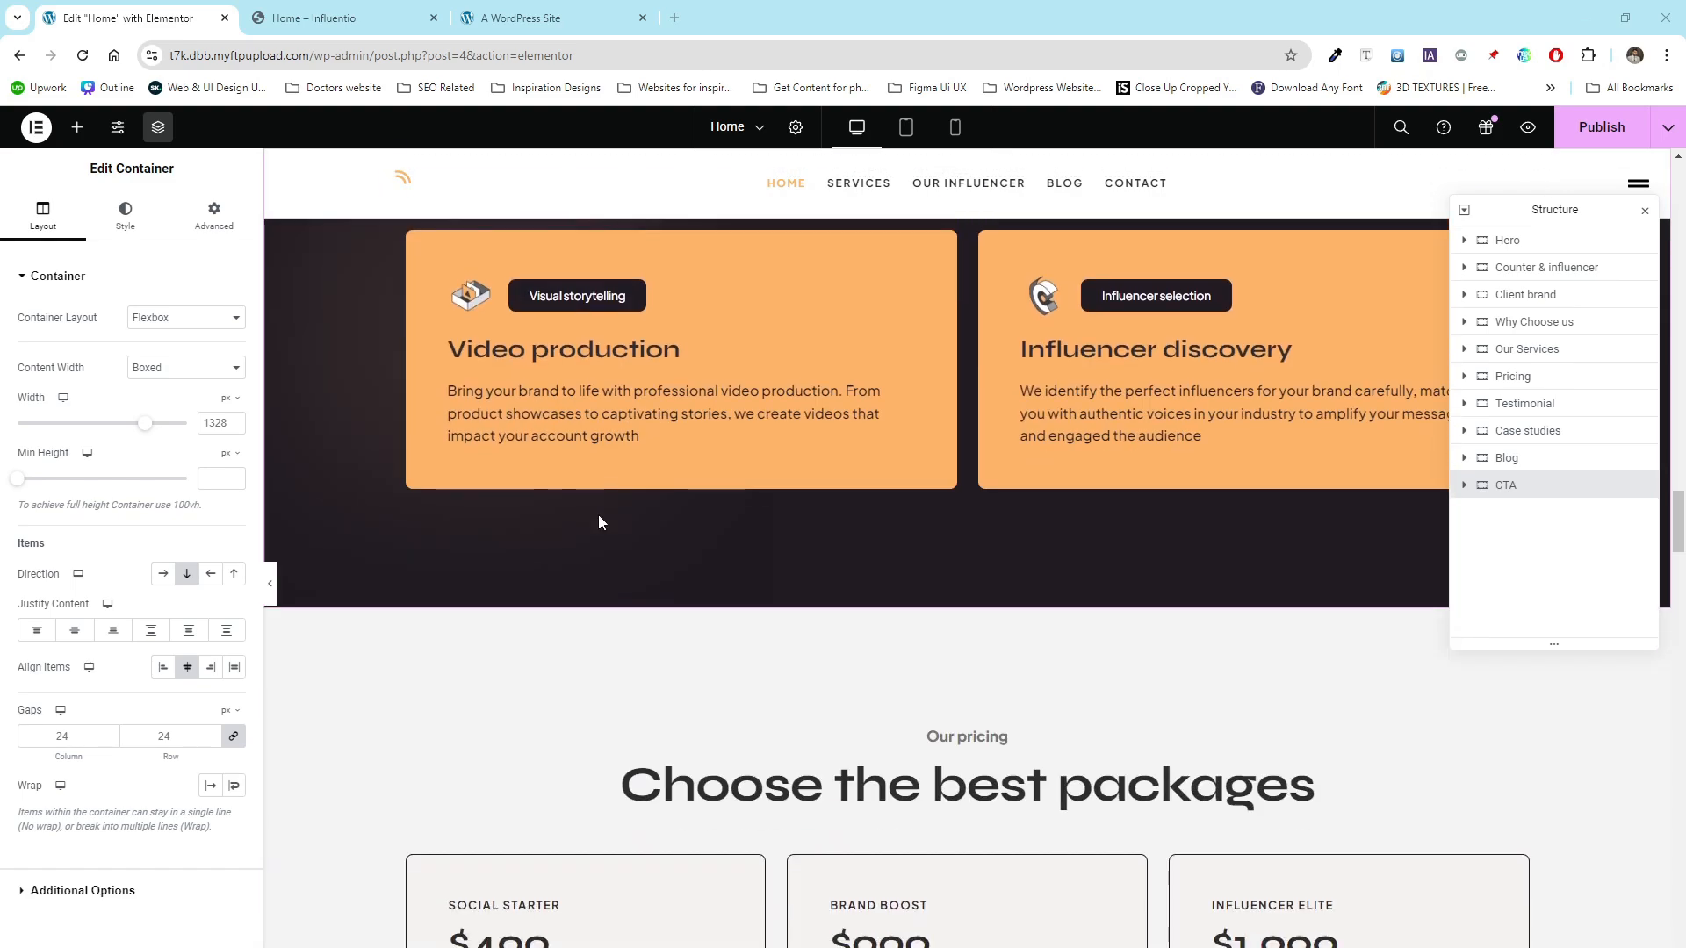
- Scroll down through the rest of the Home page down to the contact form and back up to the hero
scroll(601, 522, down, 12)
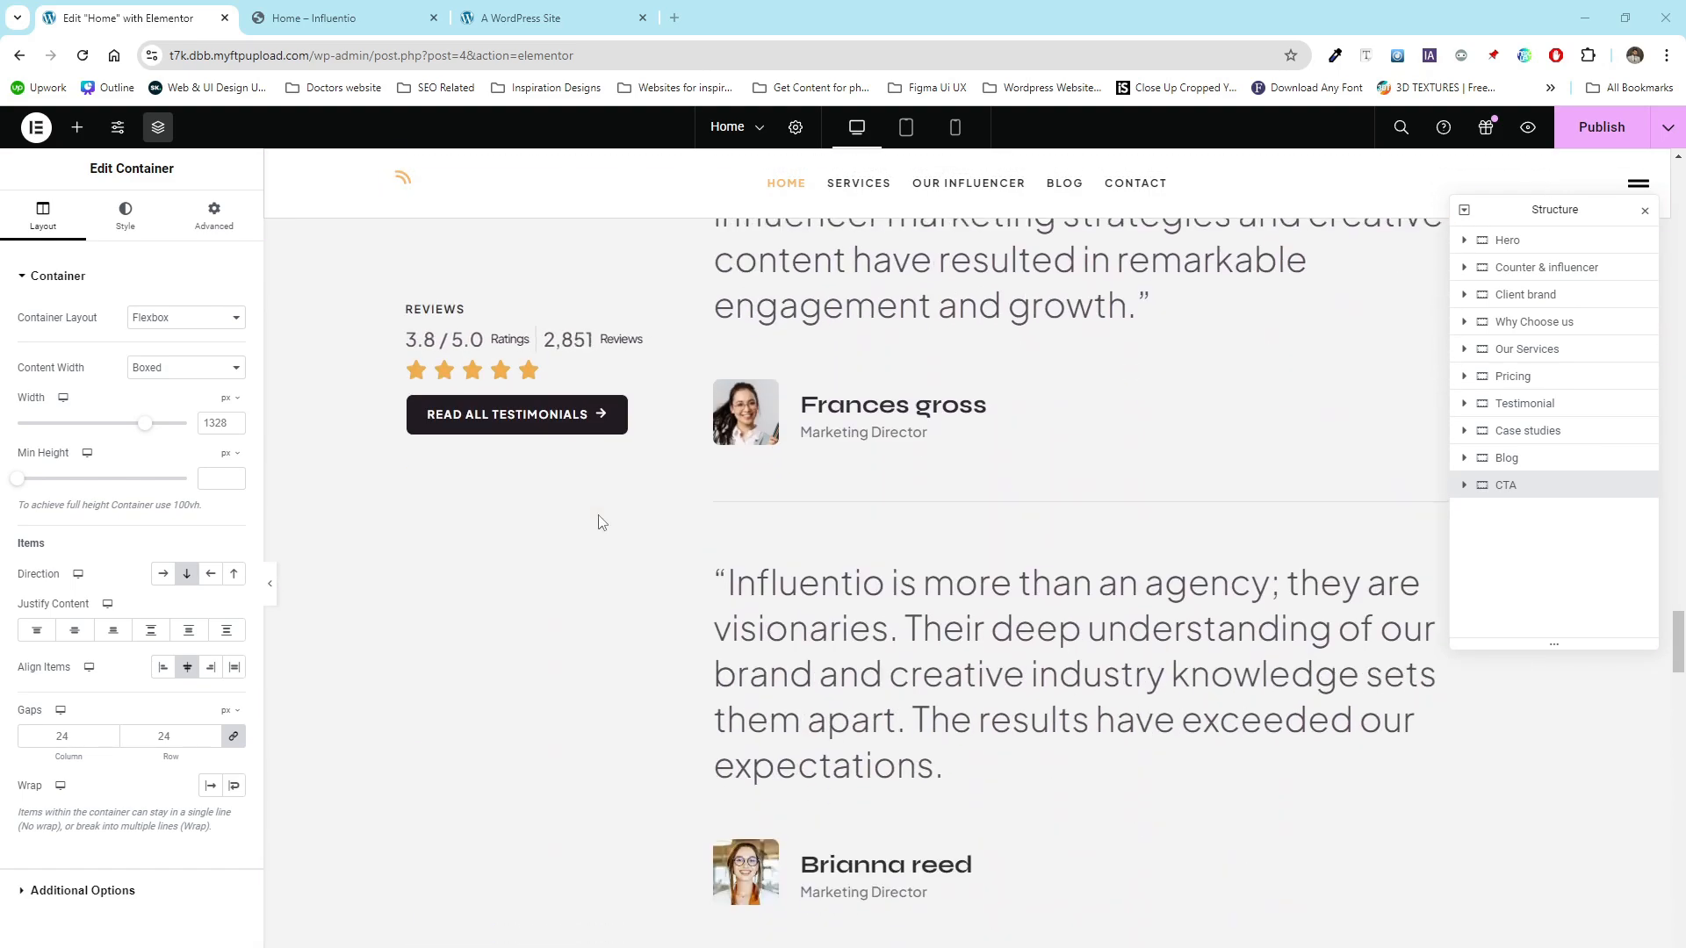
scroll(600, 523, down, 10)
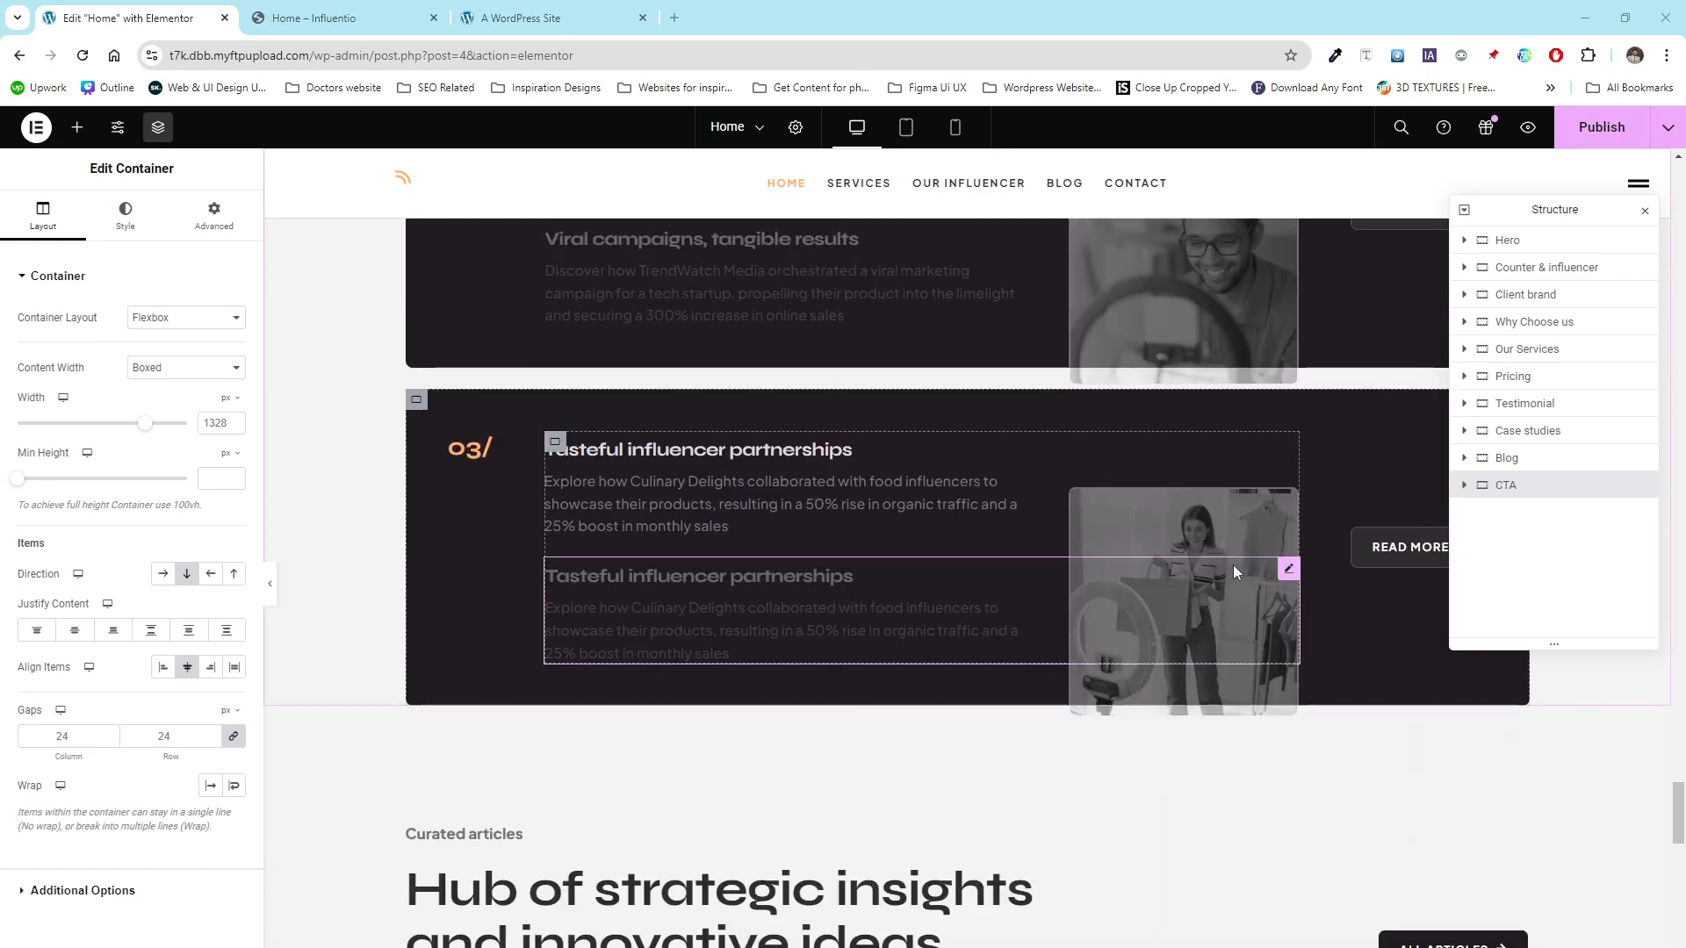
scroll(799, 531, down, 5)
scroll(634, 527, down, 8)
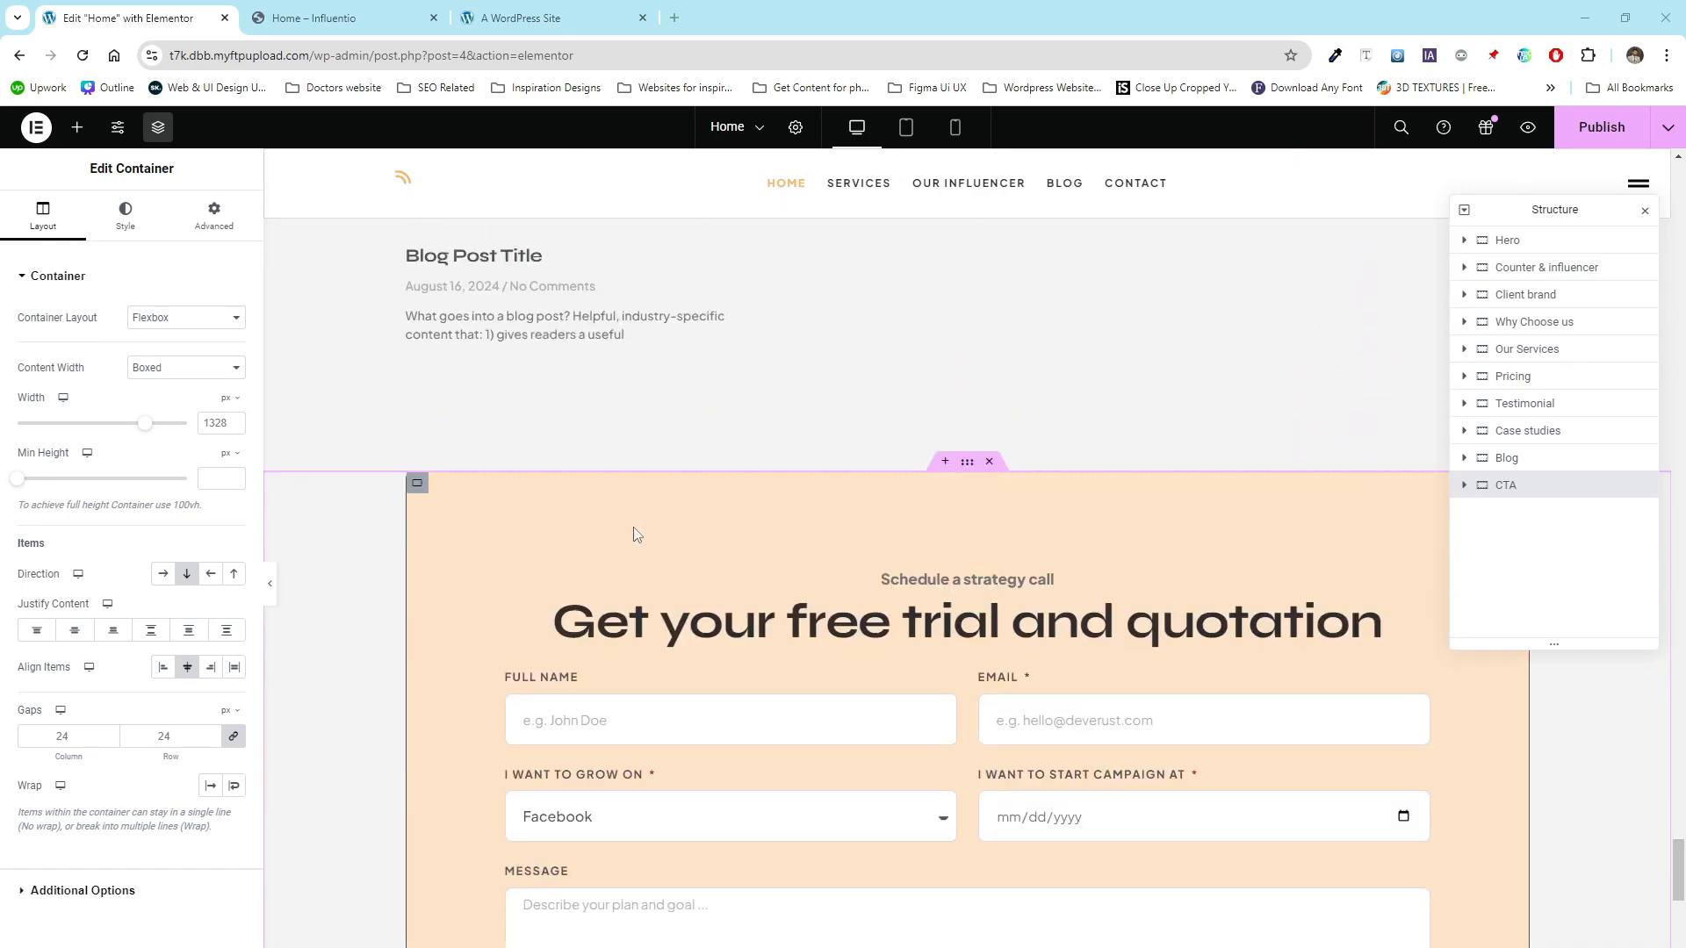
scroll(532, 429, up, 20)
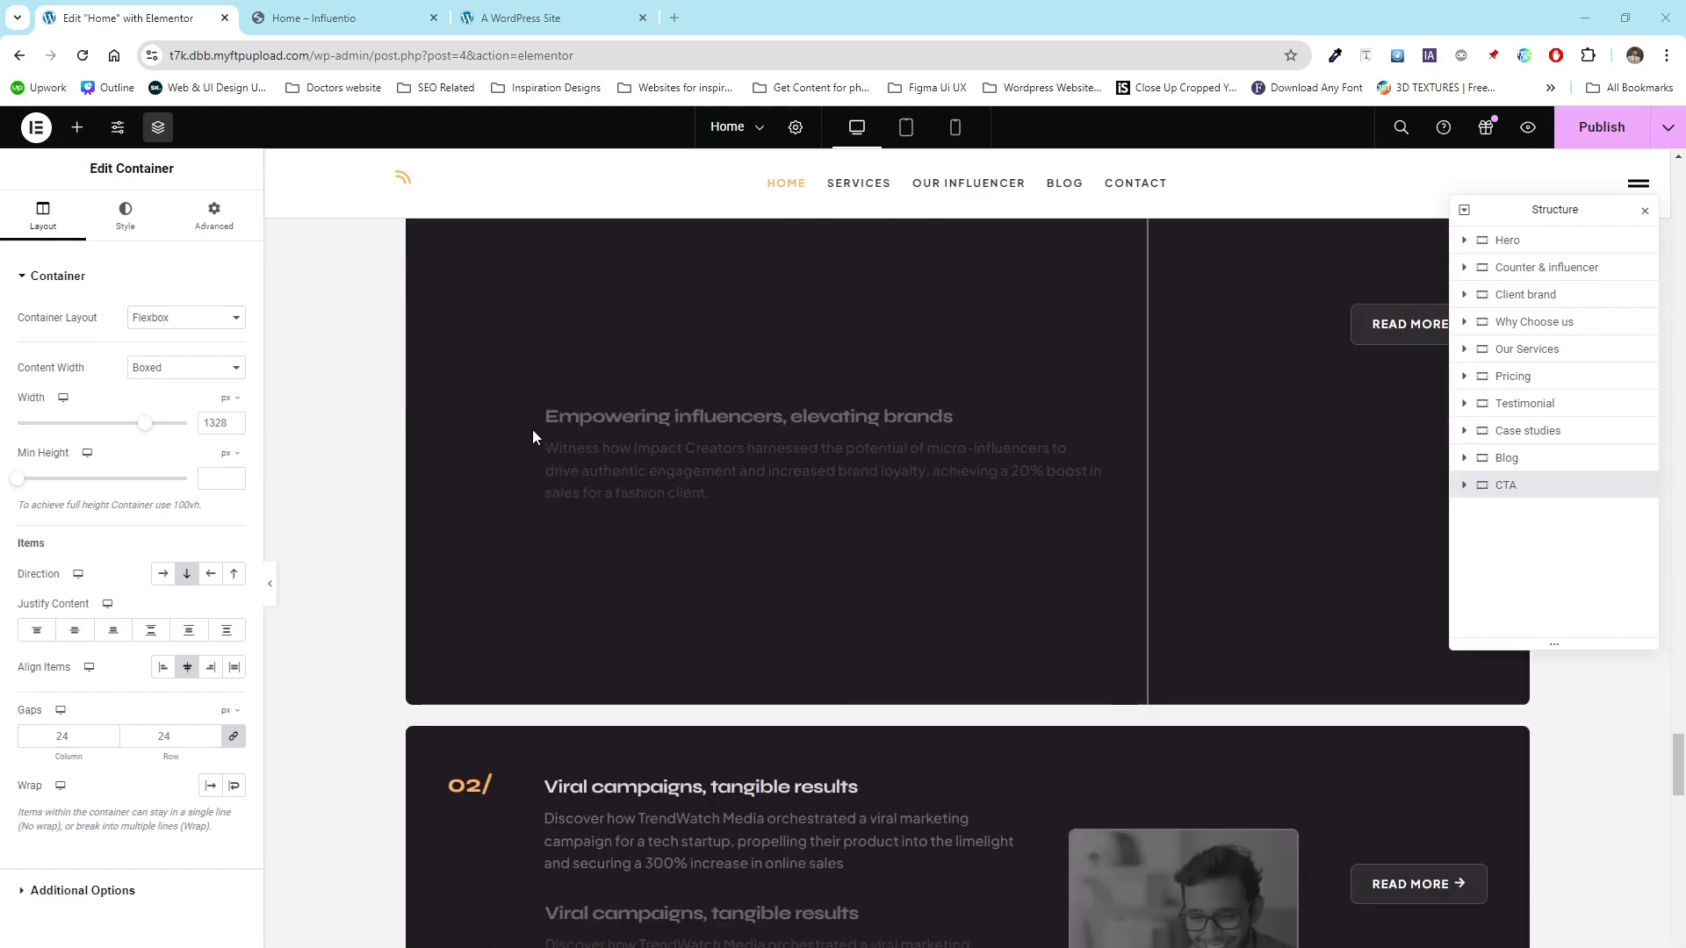
scroll(530, 436, up, 20)
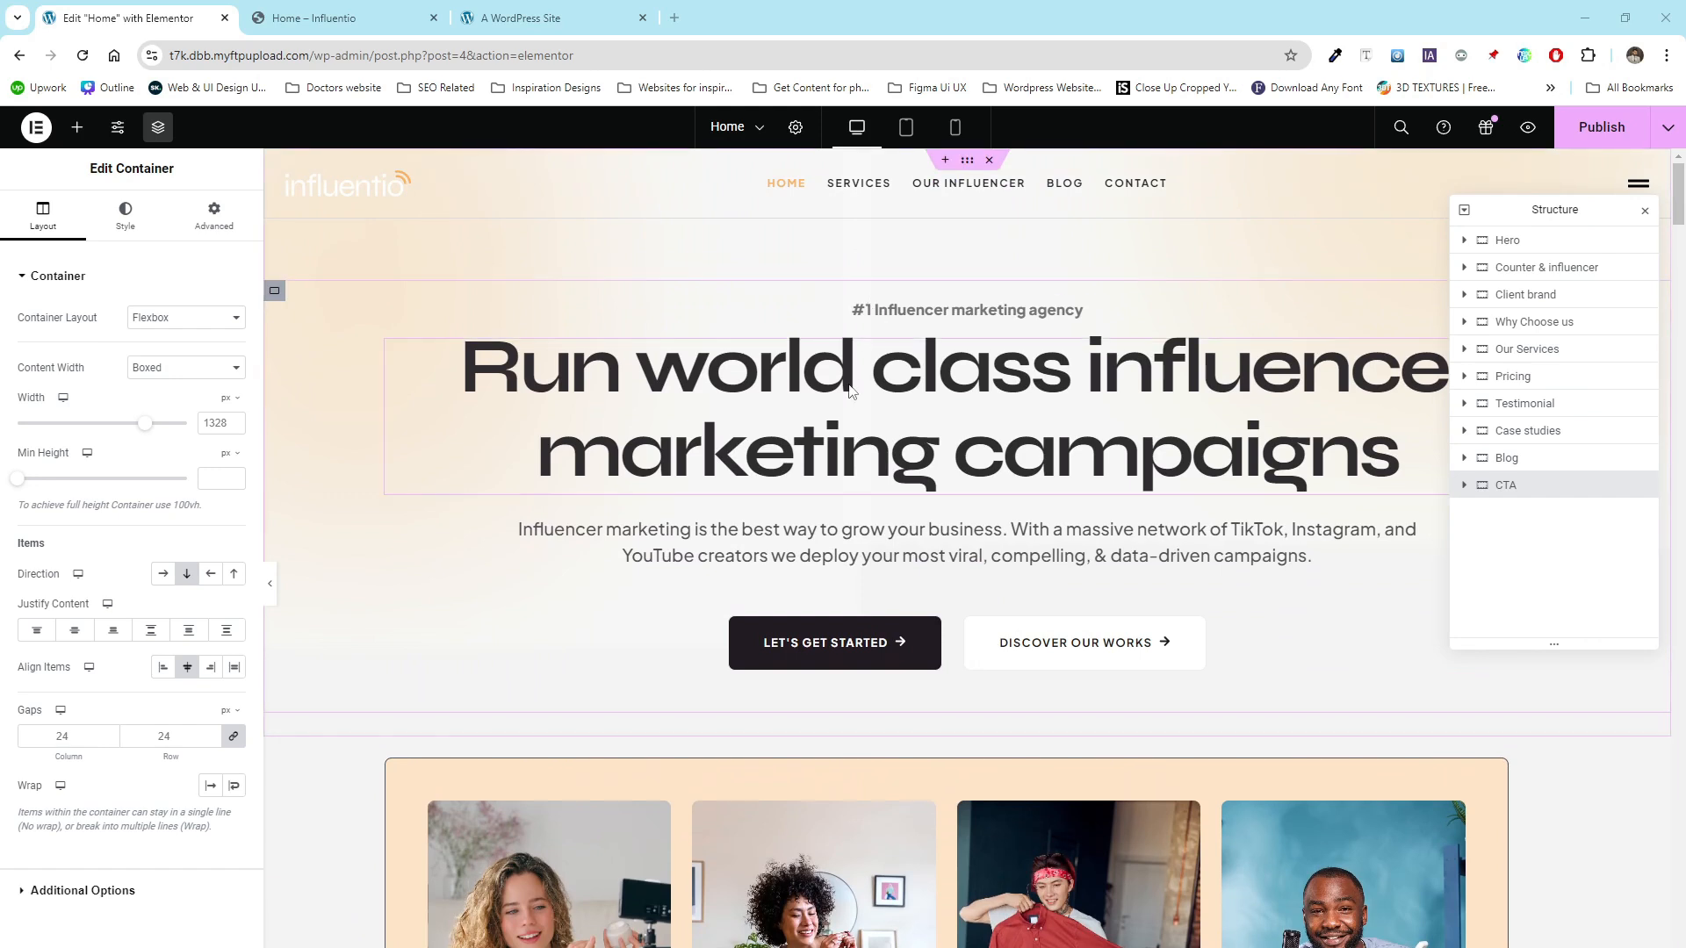
- Inspect the hero's title, description and primary button settings to see where their text and link are edited
click(984, 369)
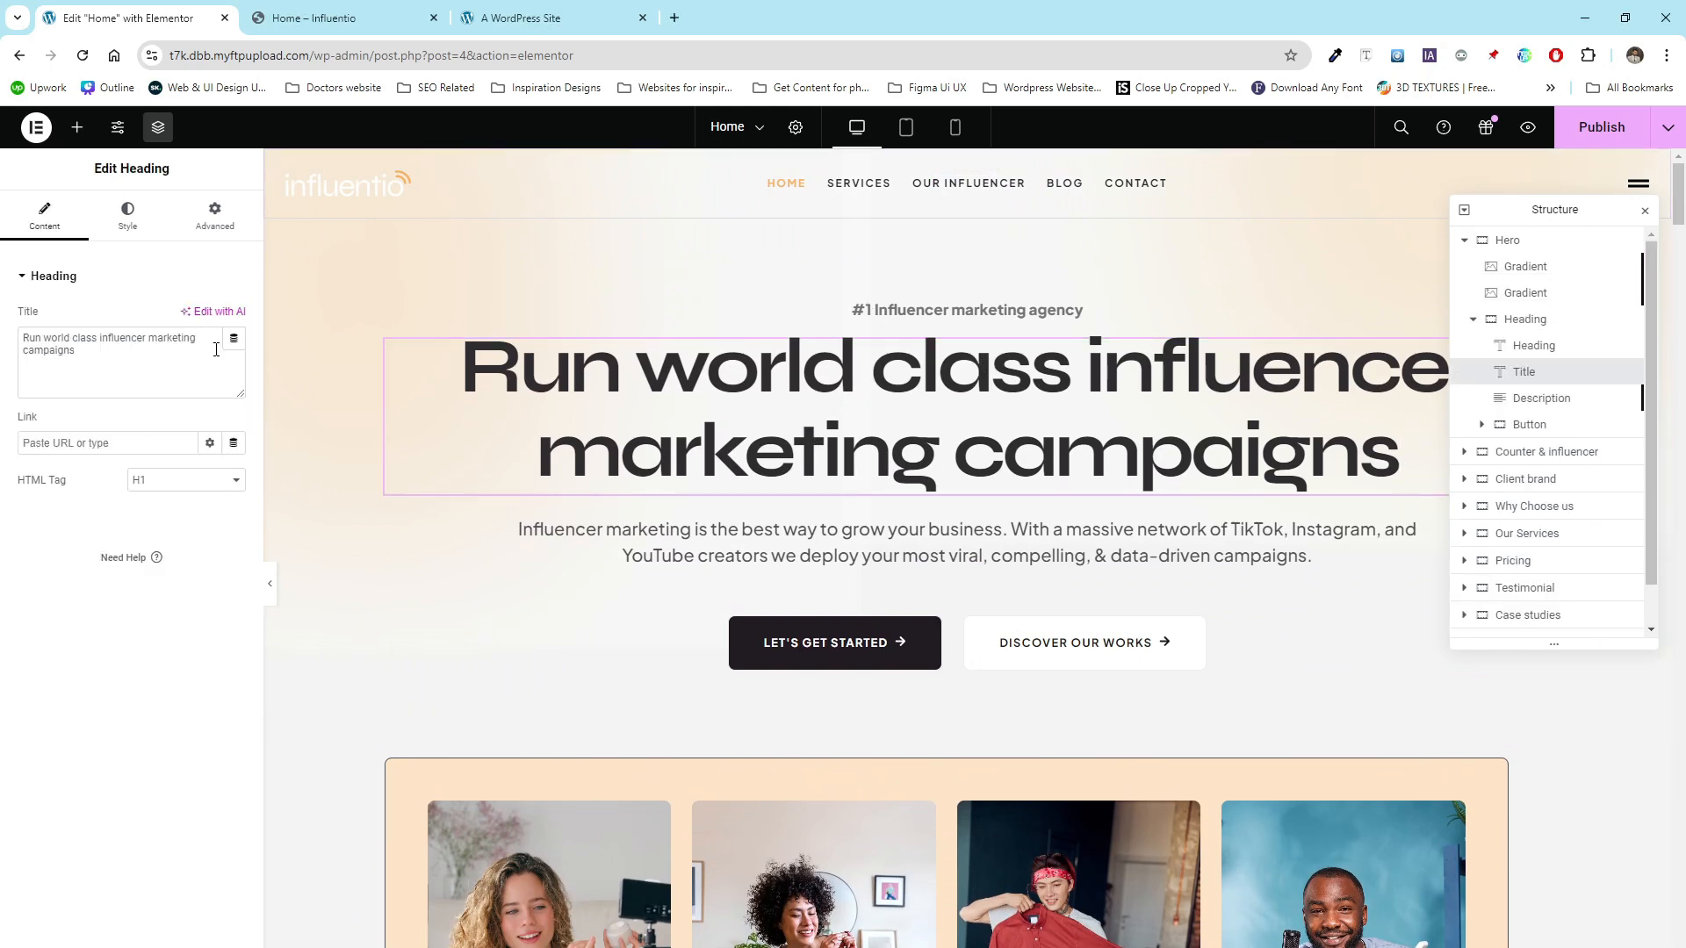
drag(99, 168, 189, 171)
drag(200, 351, 10, 342)
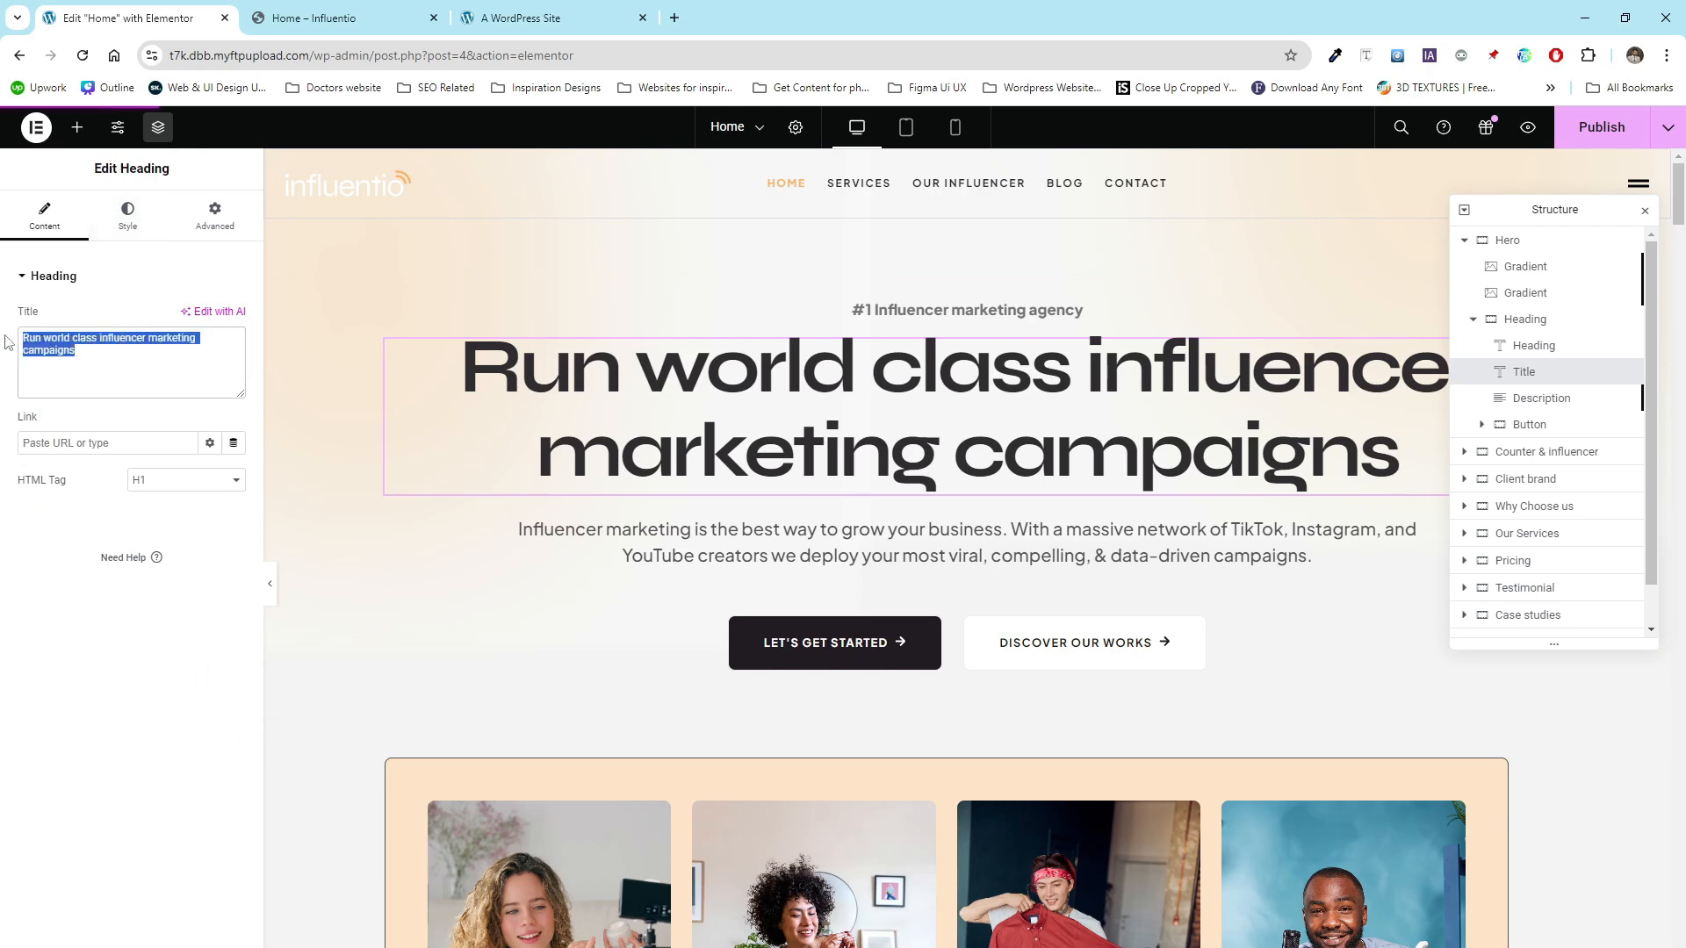
click(774, 549)
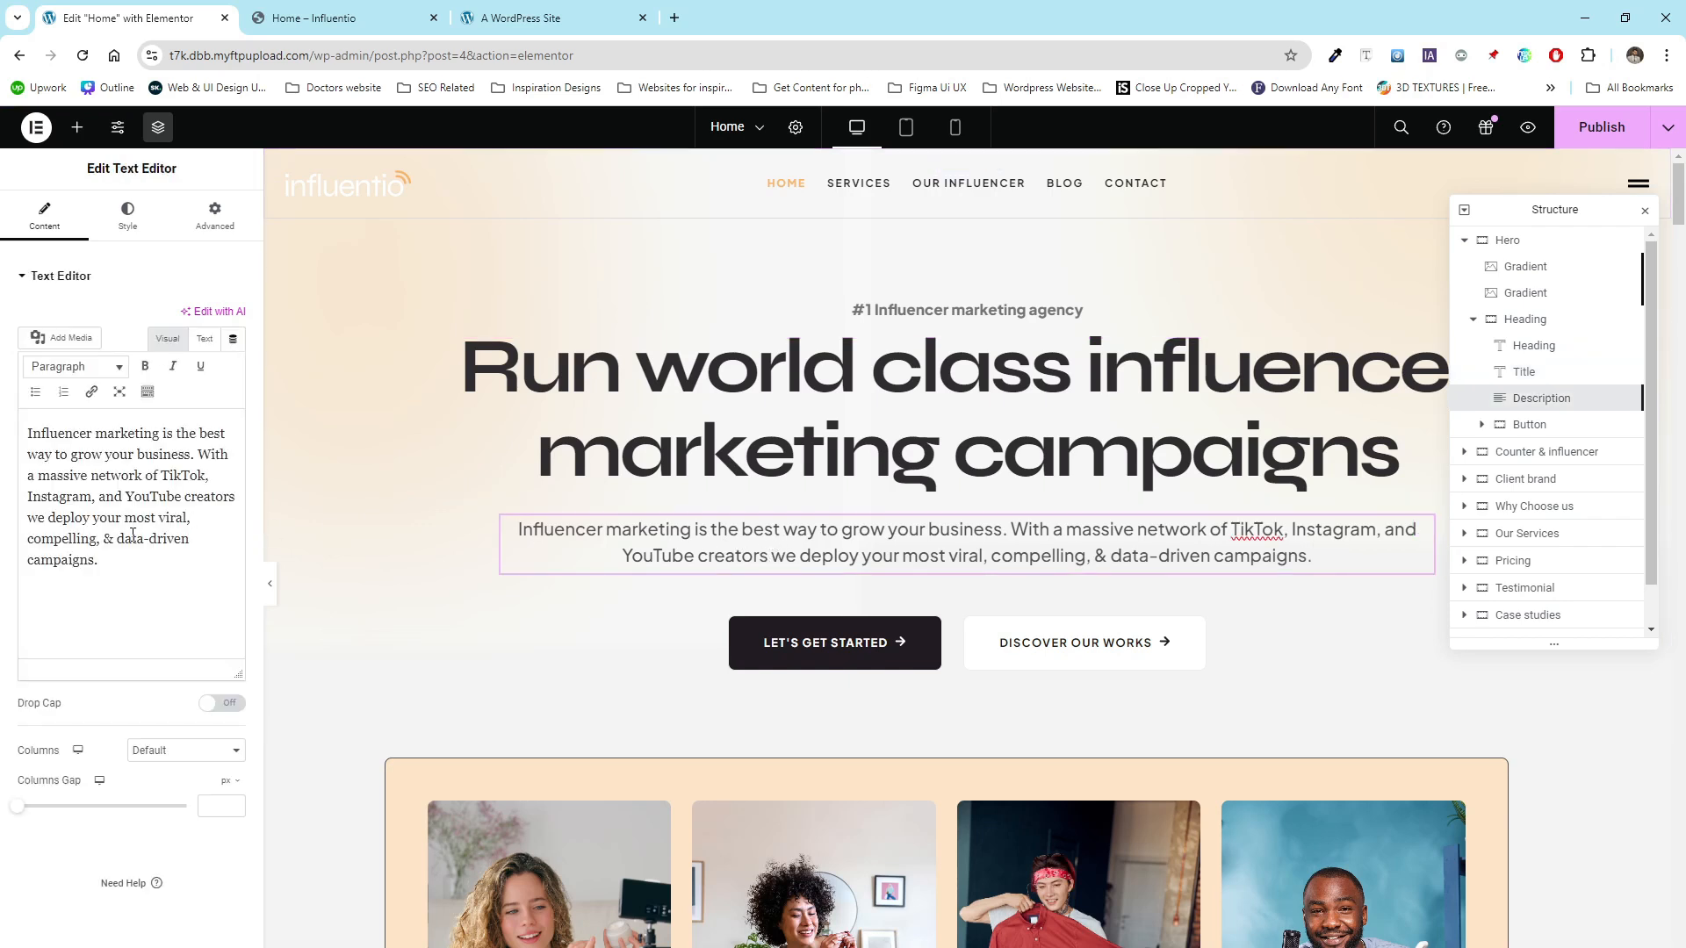
drag(124, 539, 49, 433)
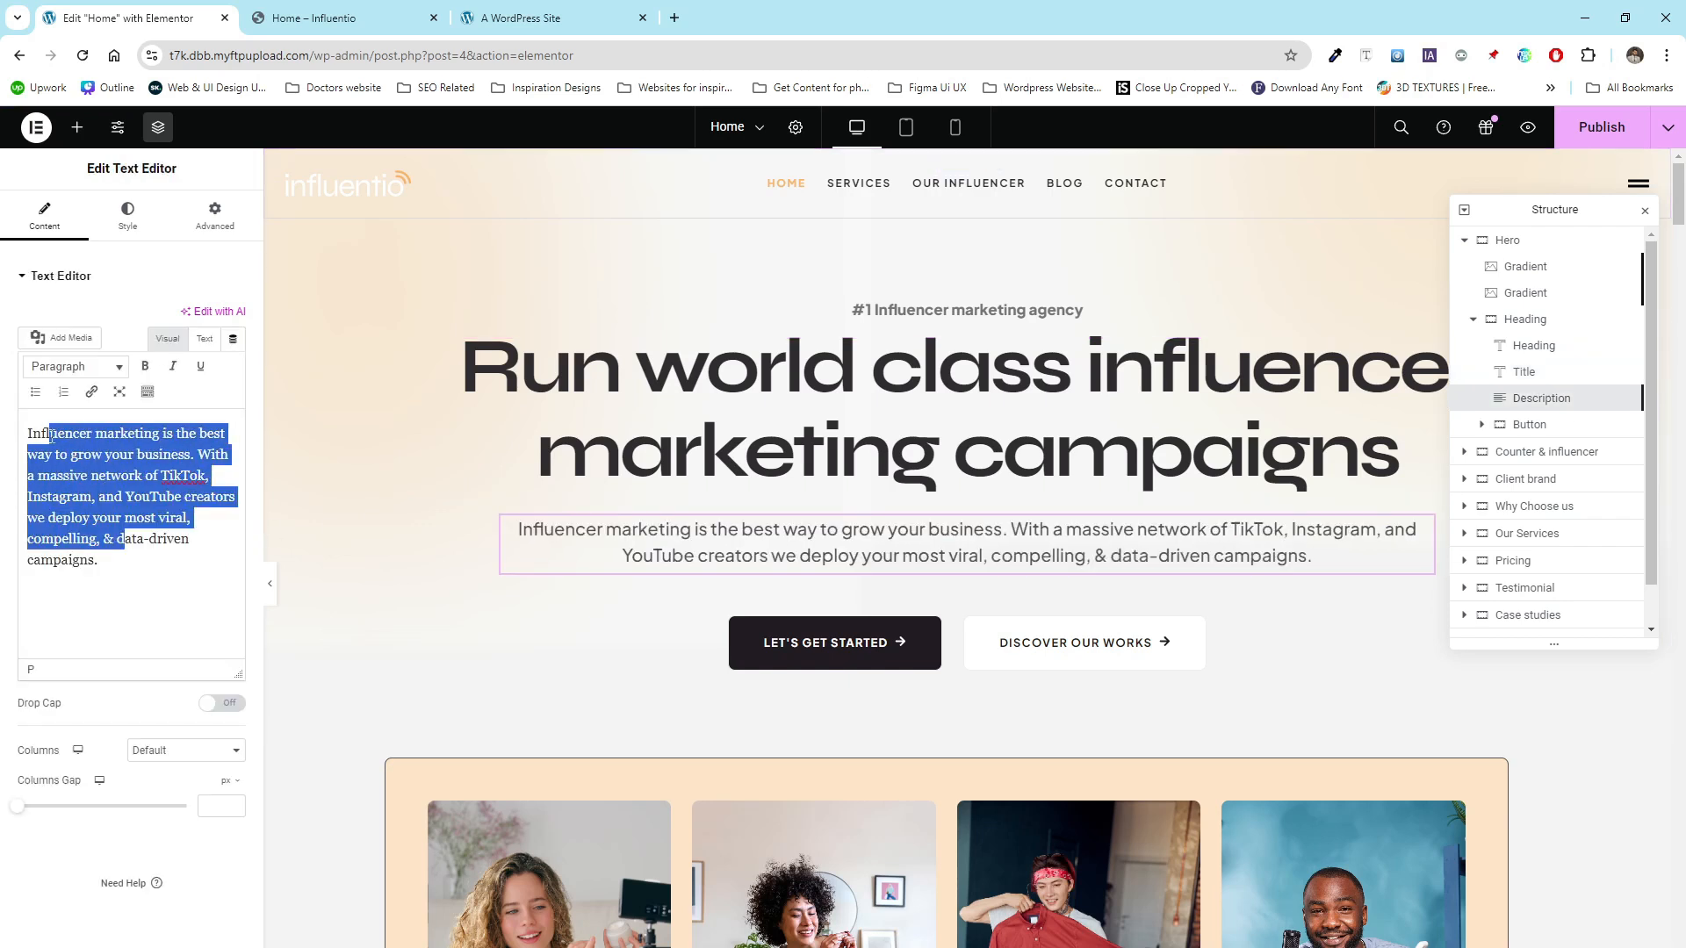
click(937, 632)
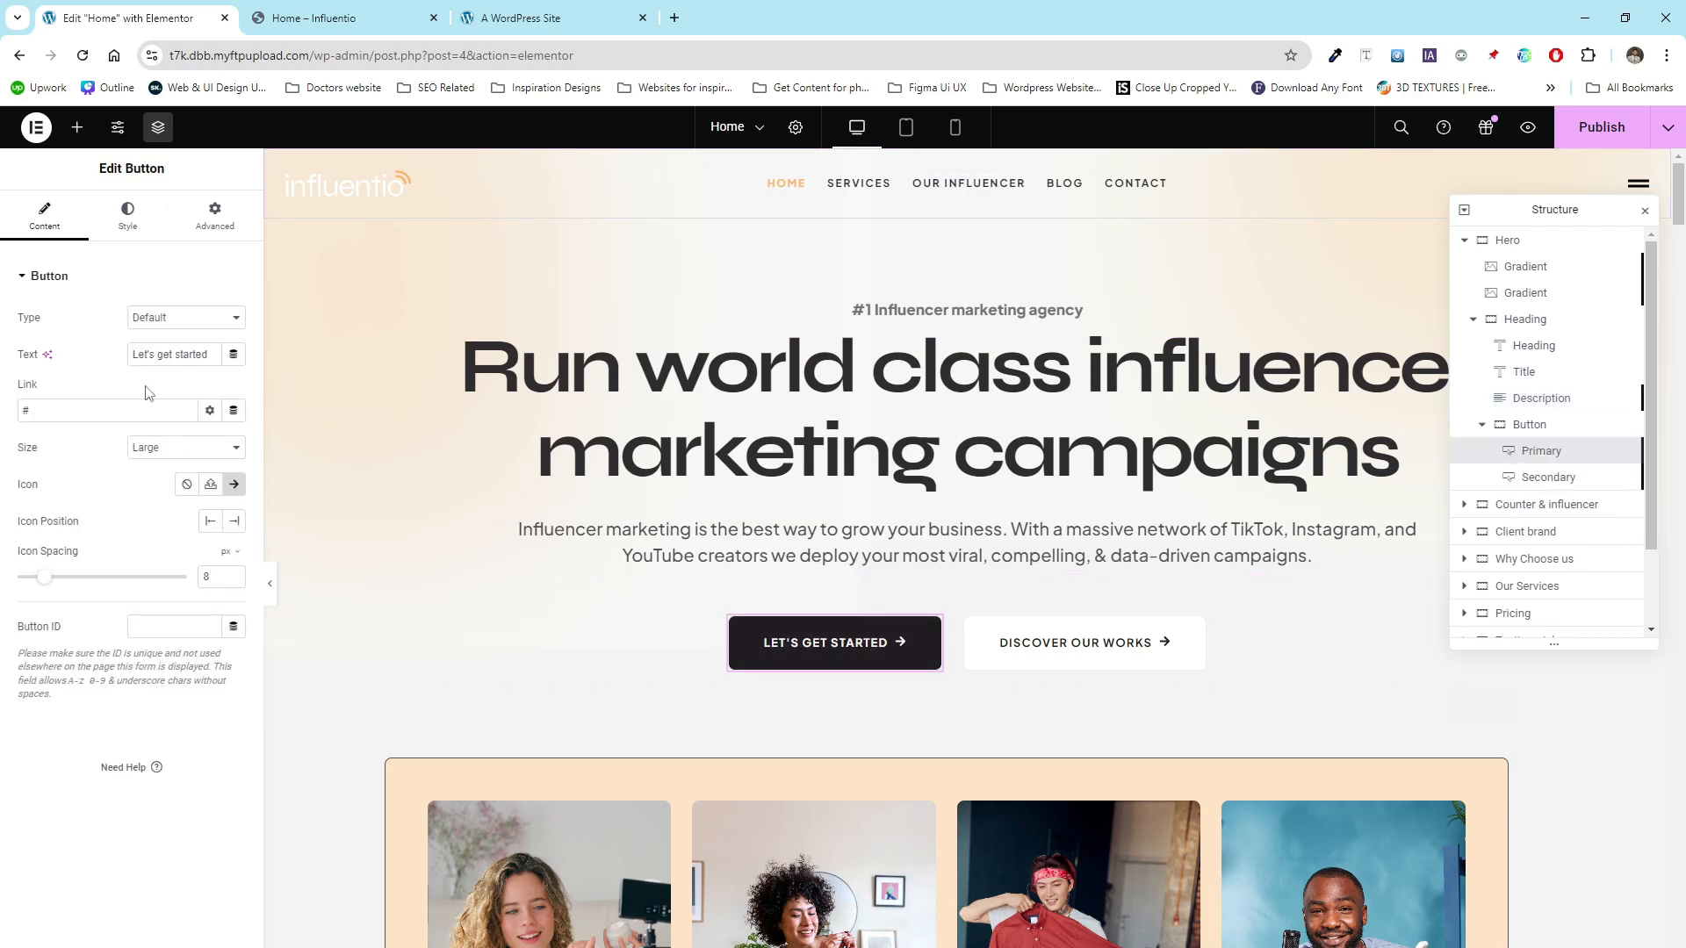
drag(173, 355, 122, 354)
drag(34, 413, 14, 414)
- Inspect the first influencer card's background image in its style settings, opening and closing the media picker
scroll(581, 475, down, 5)
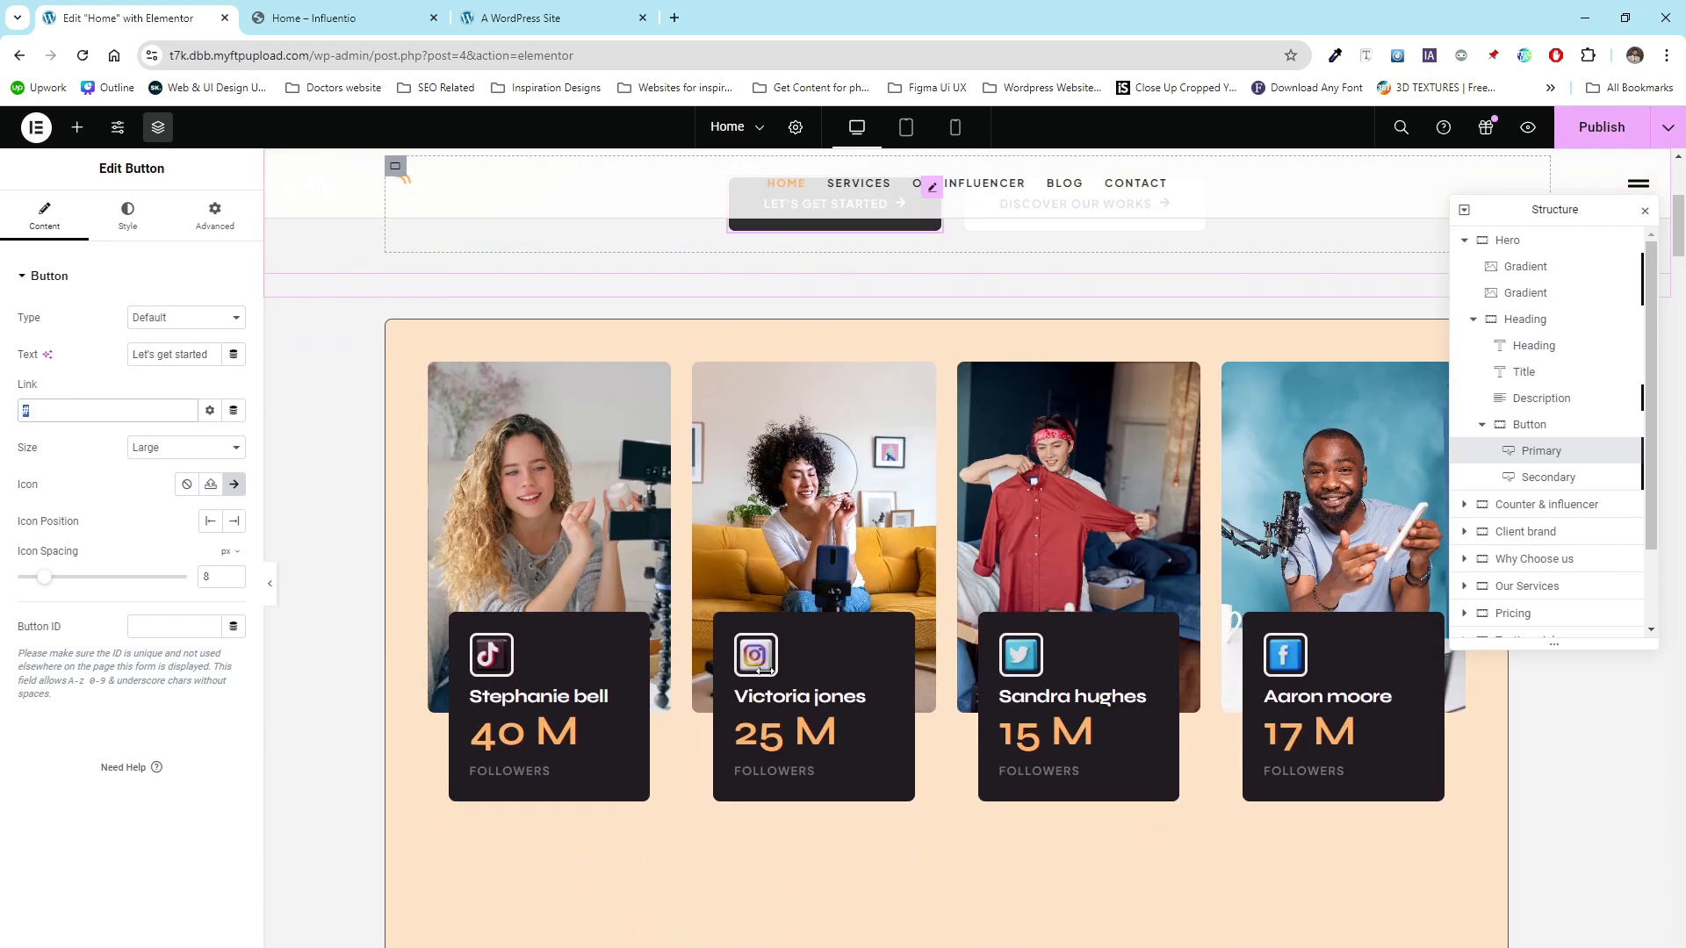
click(440, 383)
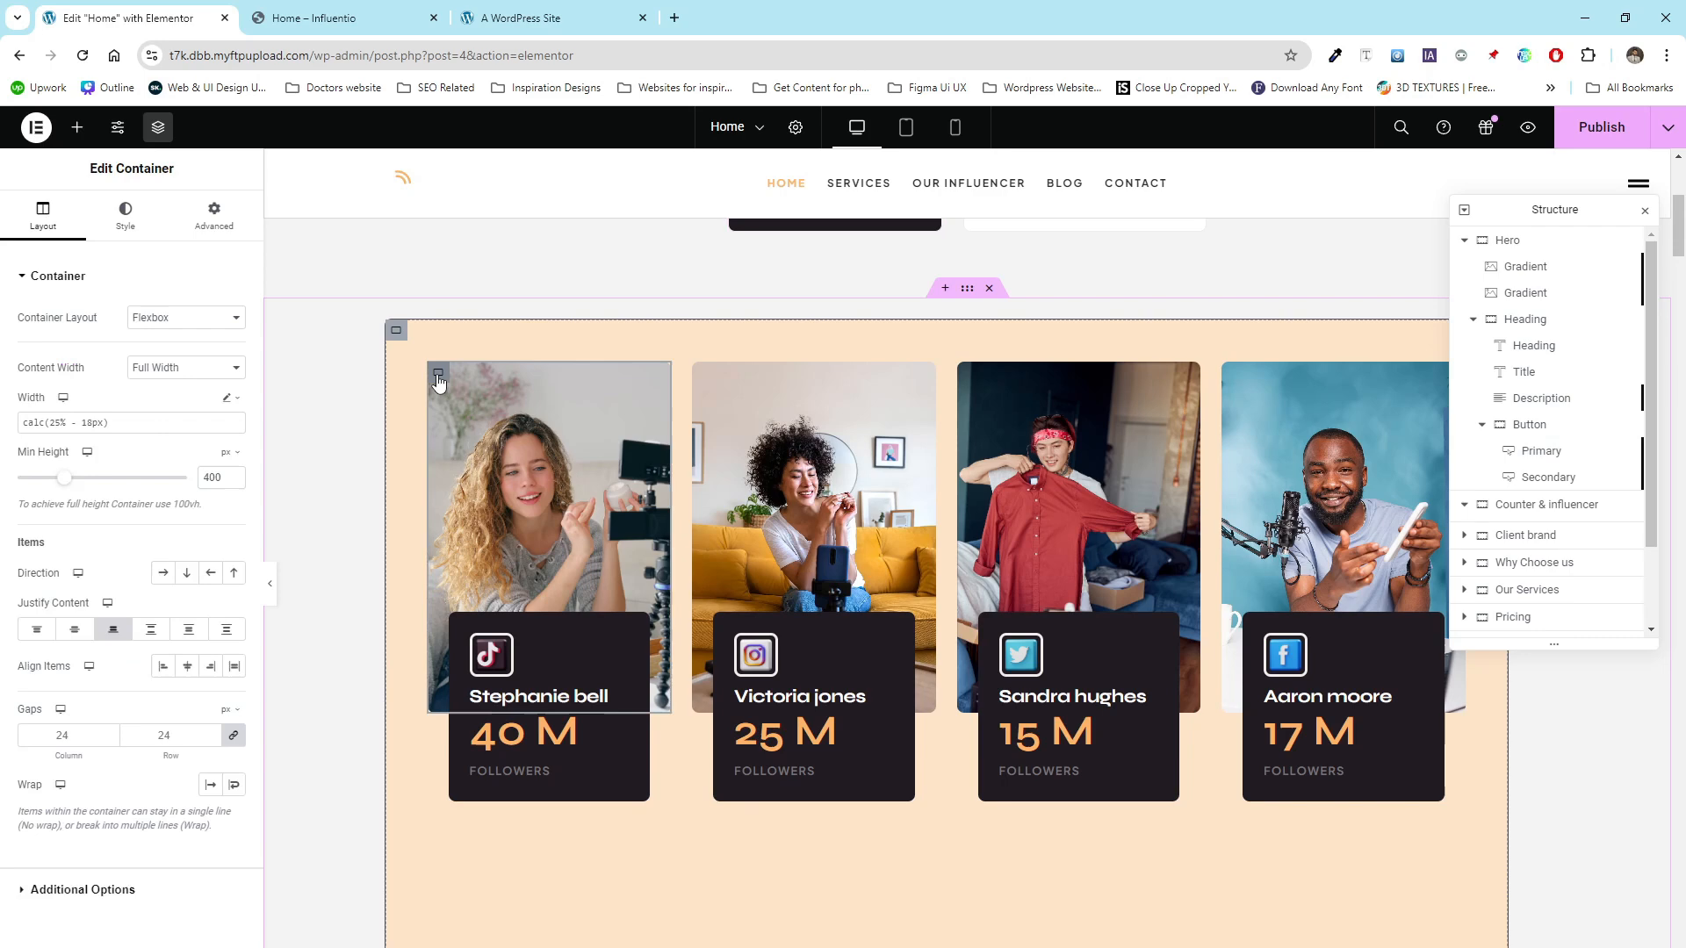
click(127, 226)
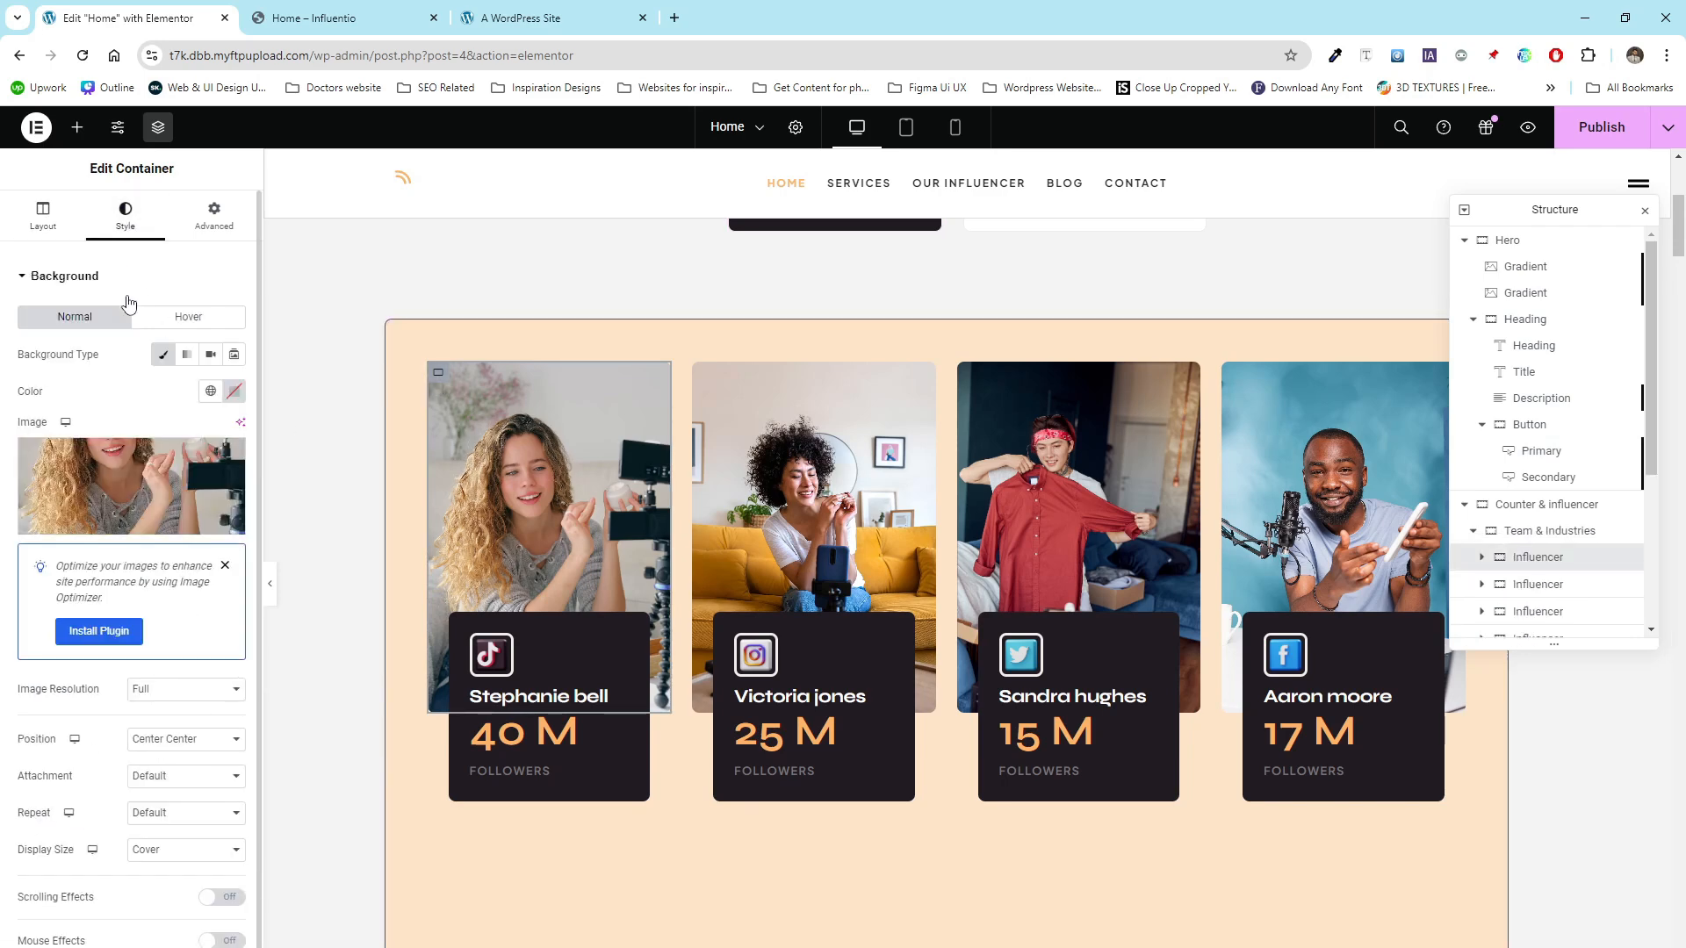
click(131, 474)
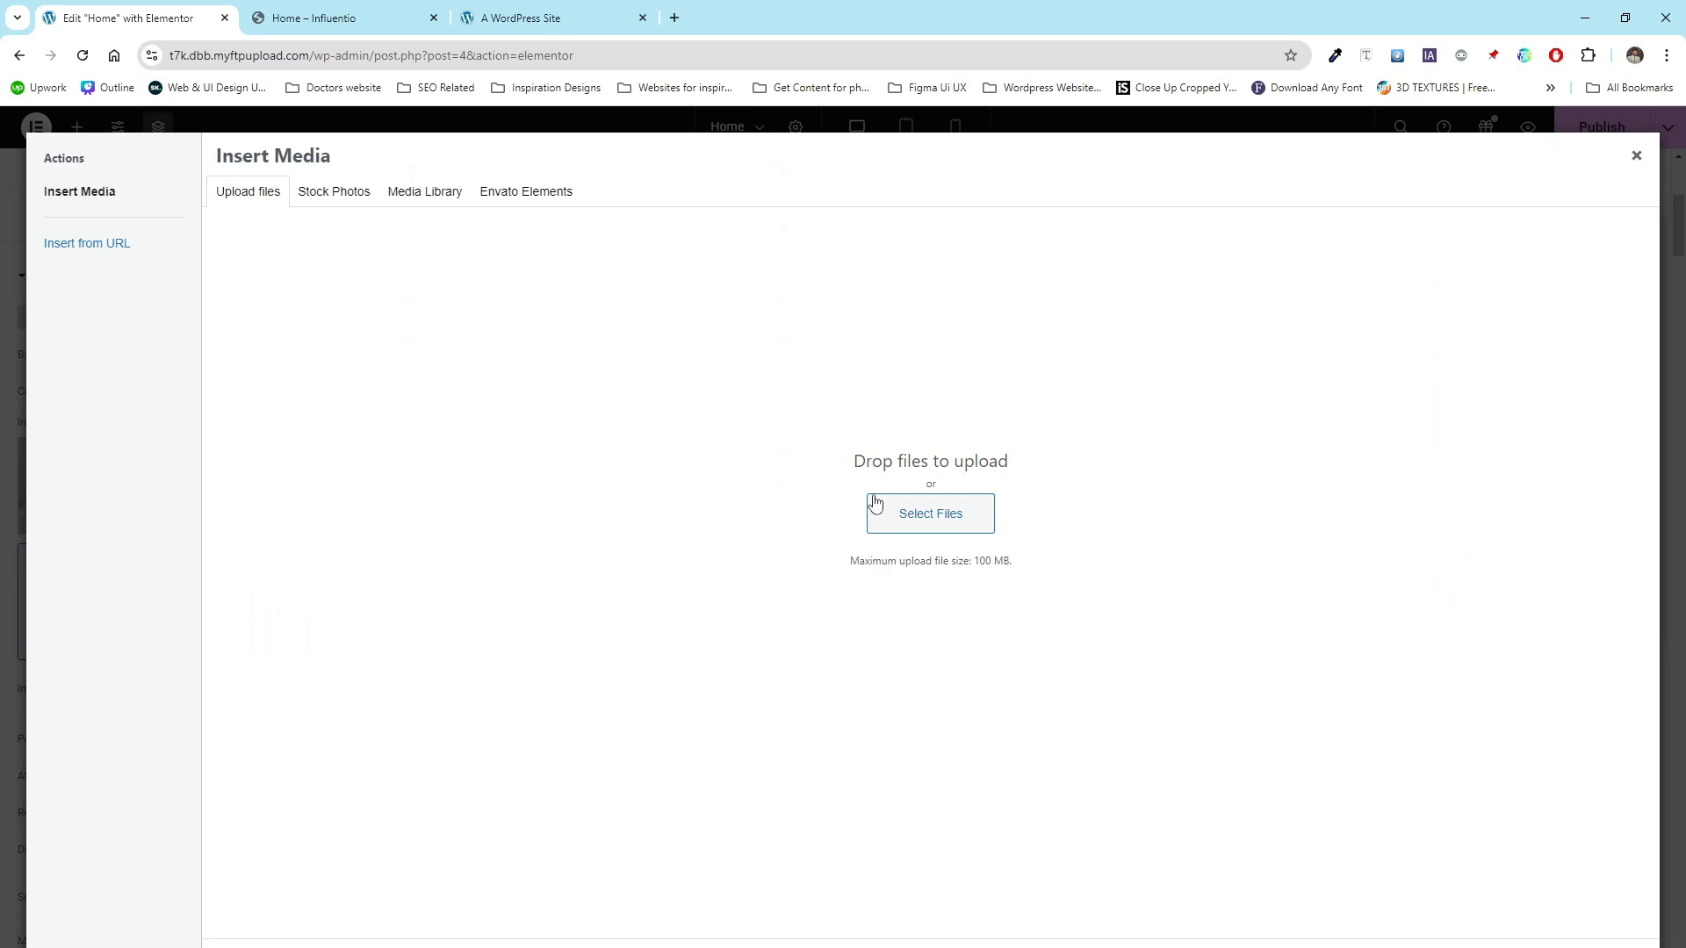
click(1635, 155)
- Publish the Home page and close the structure panel
scroll(603, 699, down, 1)
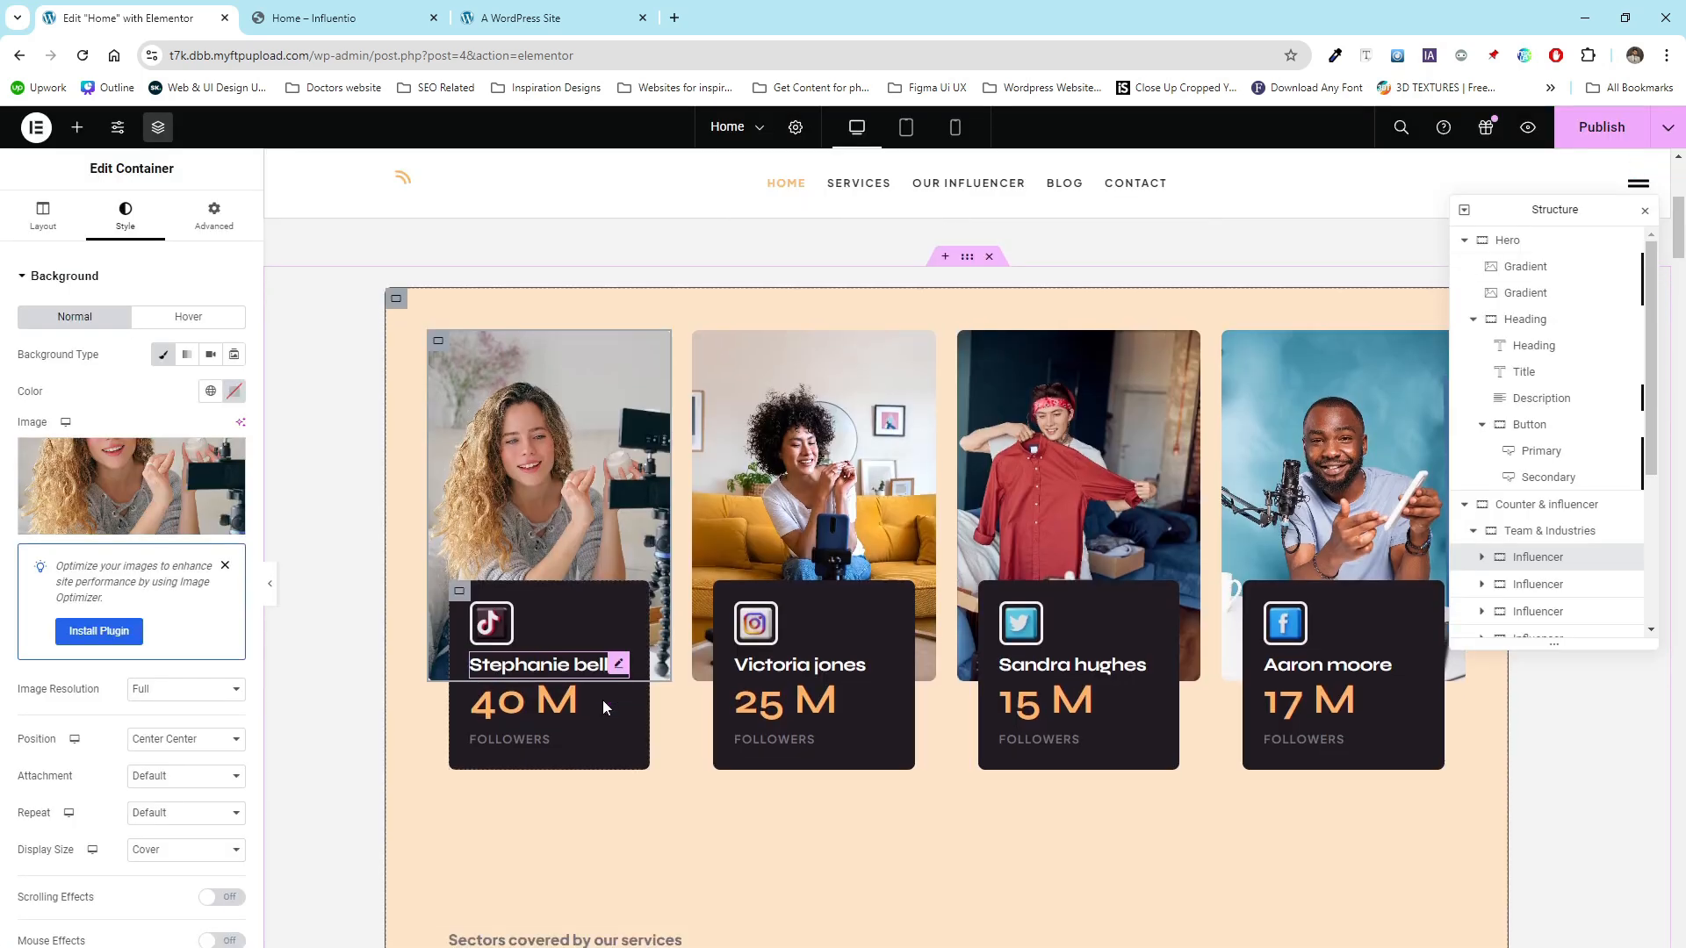
scroll(602, 698, down, 5)
scroll(602, 699, up, 10)
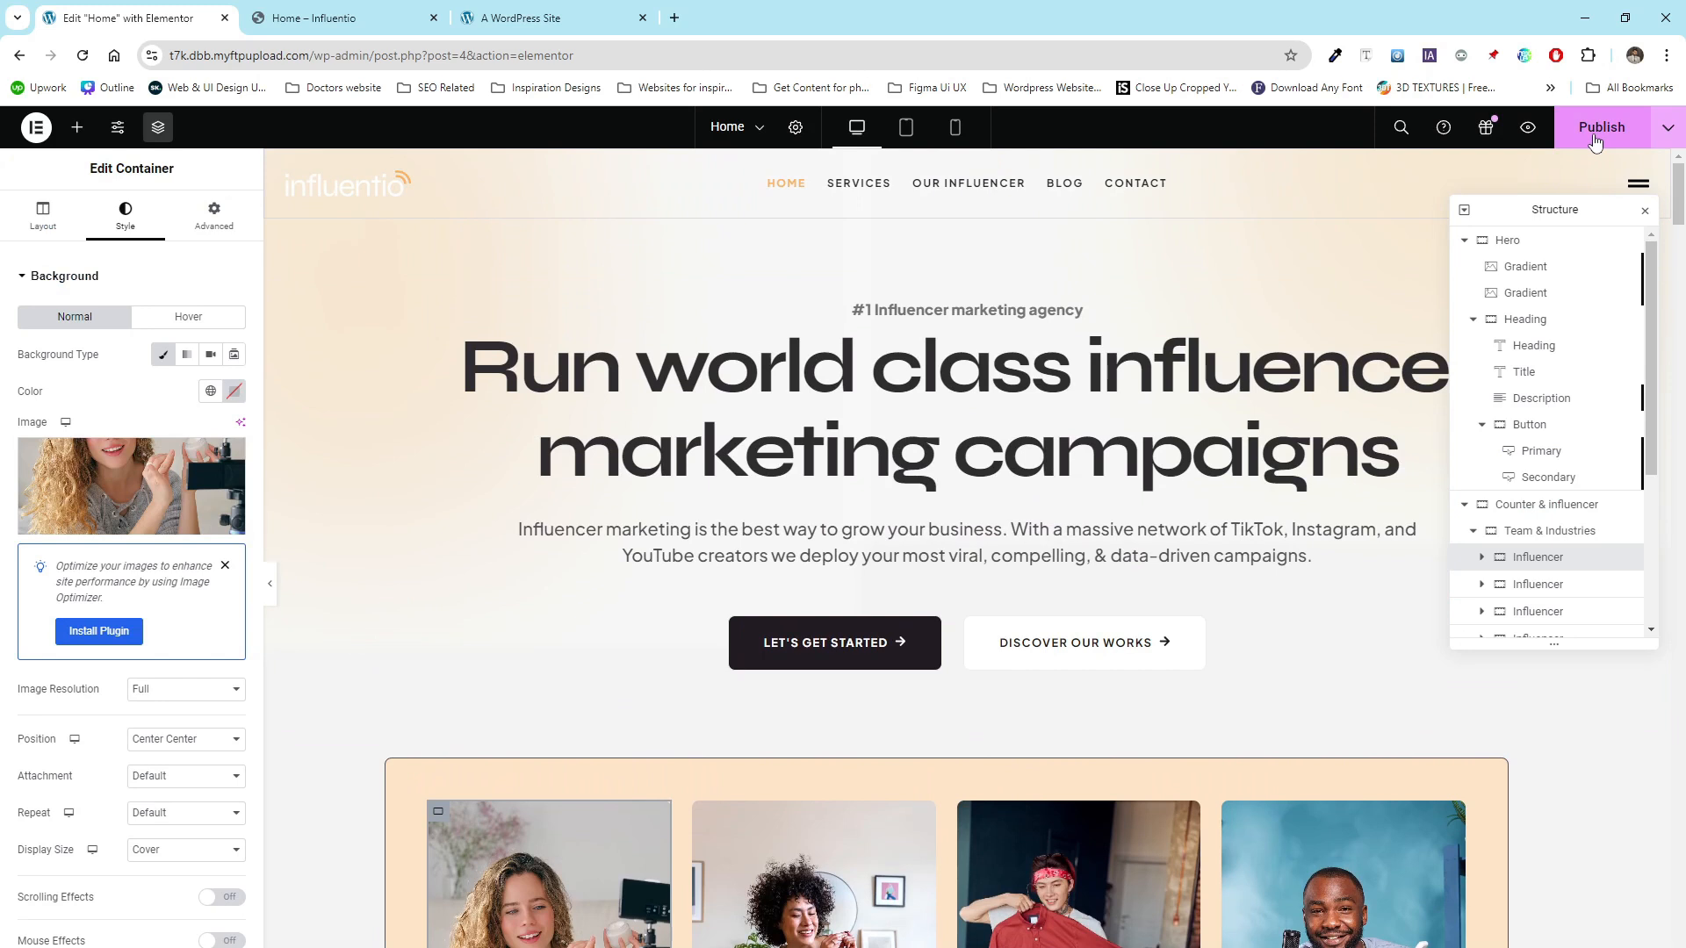
click(1595, 143)
click(1644, 211)
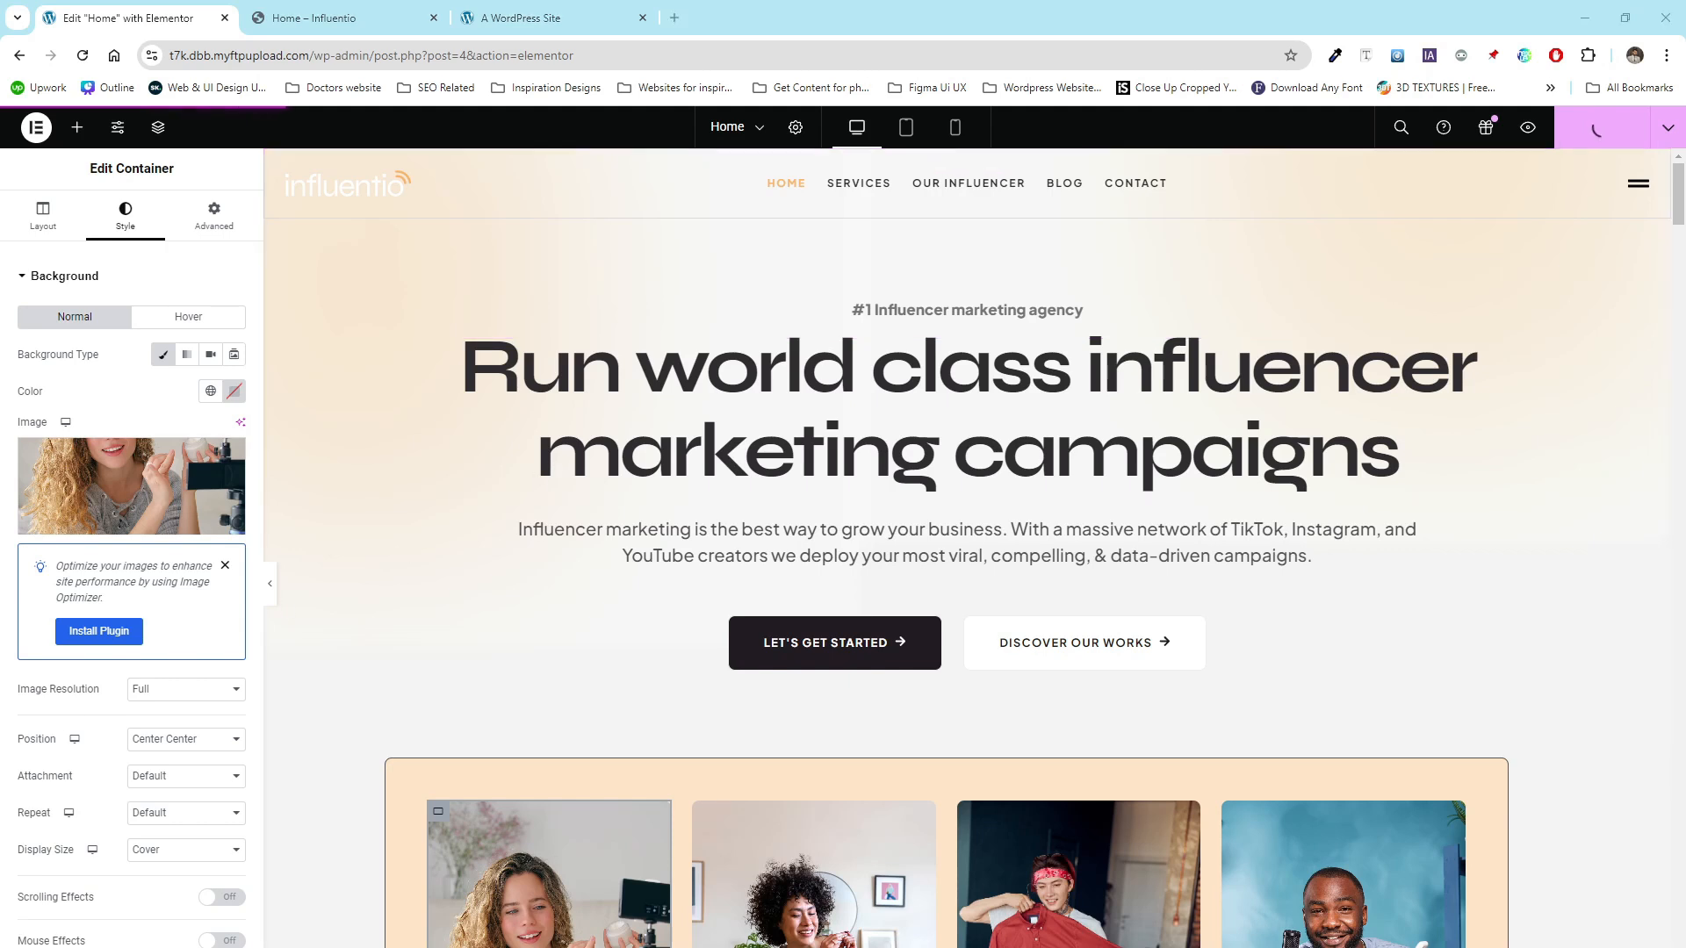
- Open the site's front end by trimming the editor path from the address
drag(314, 55, 572, 55)
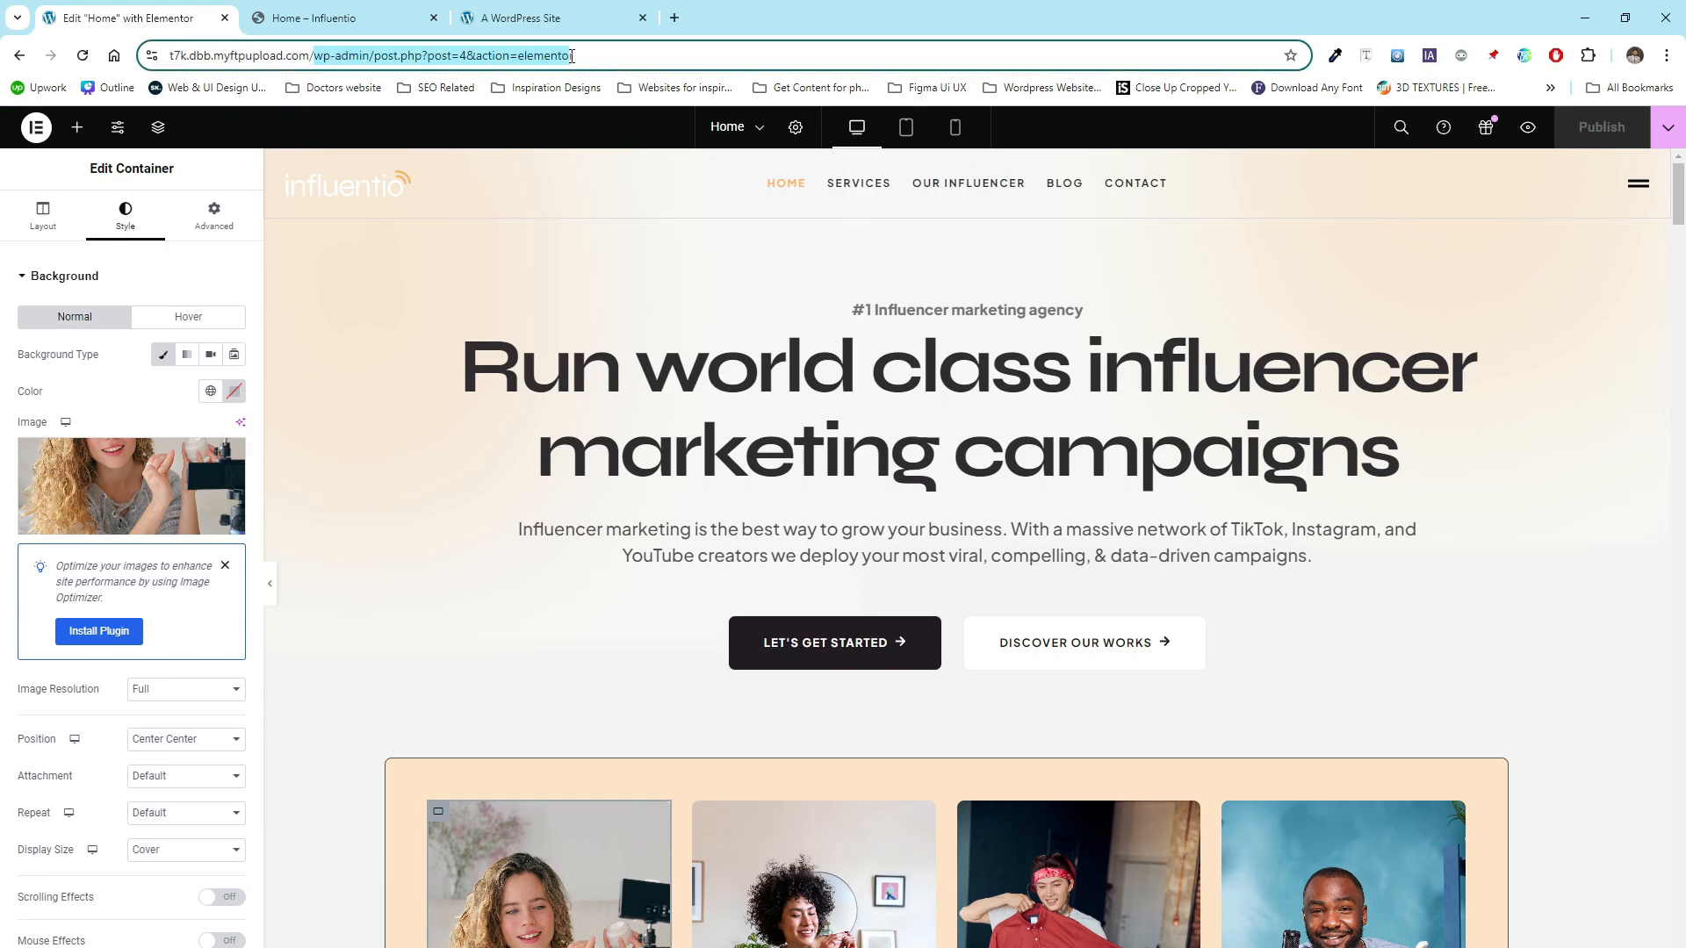
key(BackSpace)
key(Return)
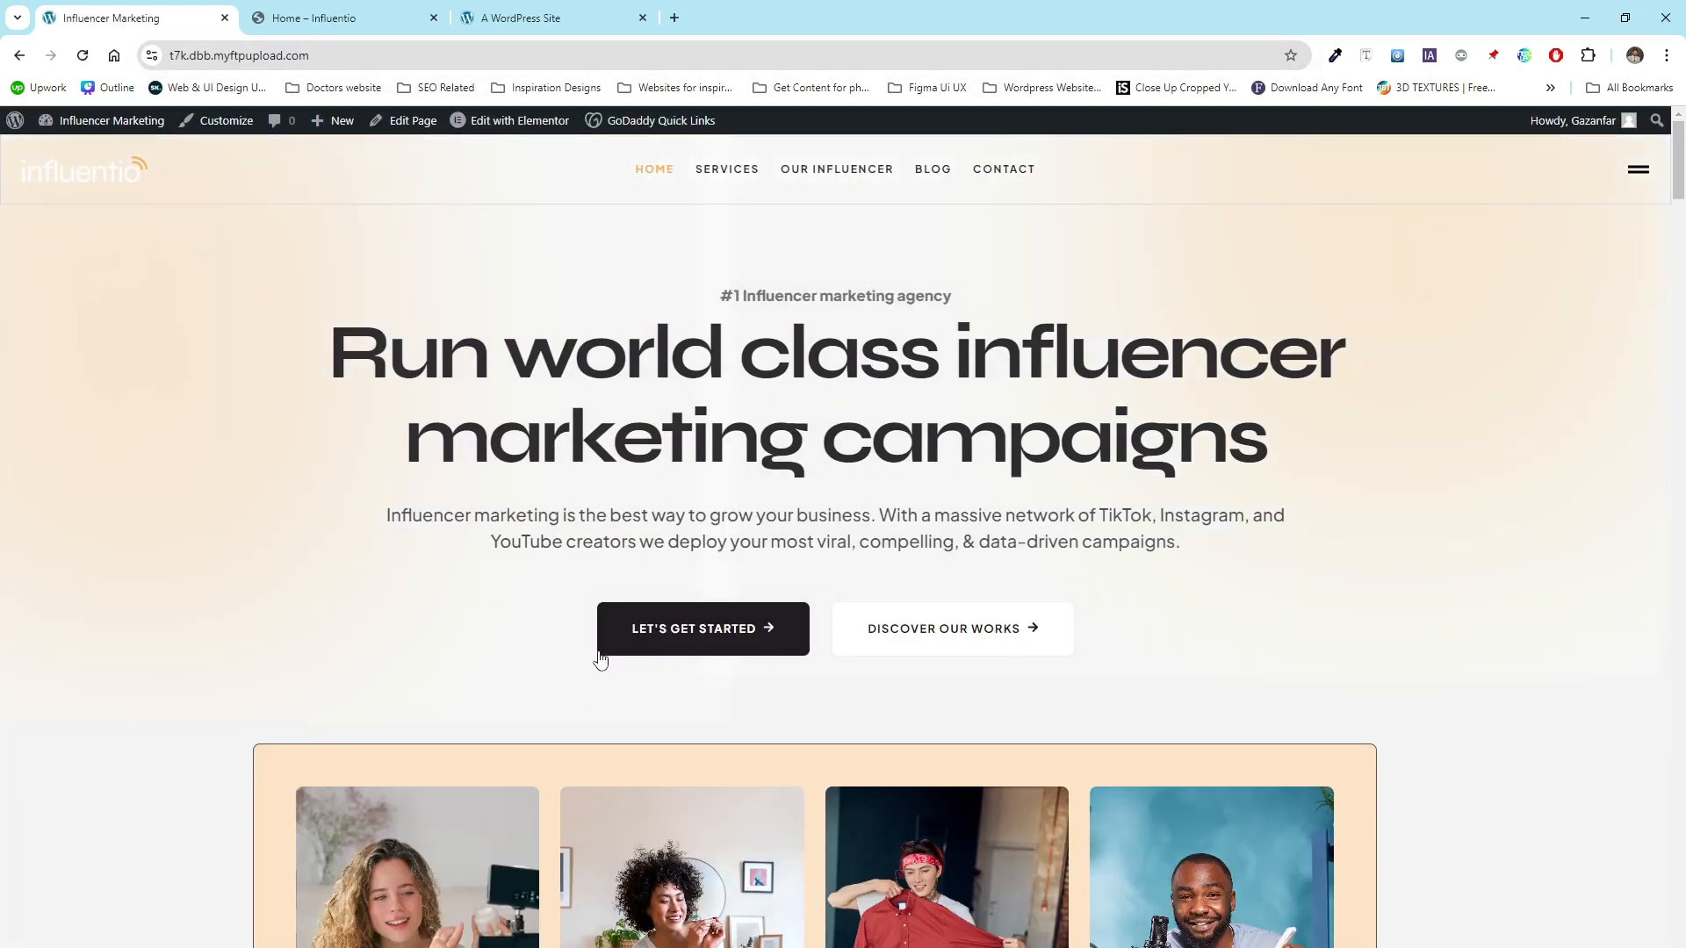
- Open the Services page and launch Elementor to edit it
click(736, 170)
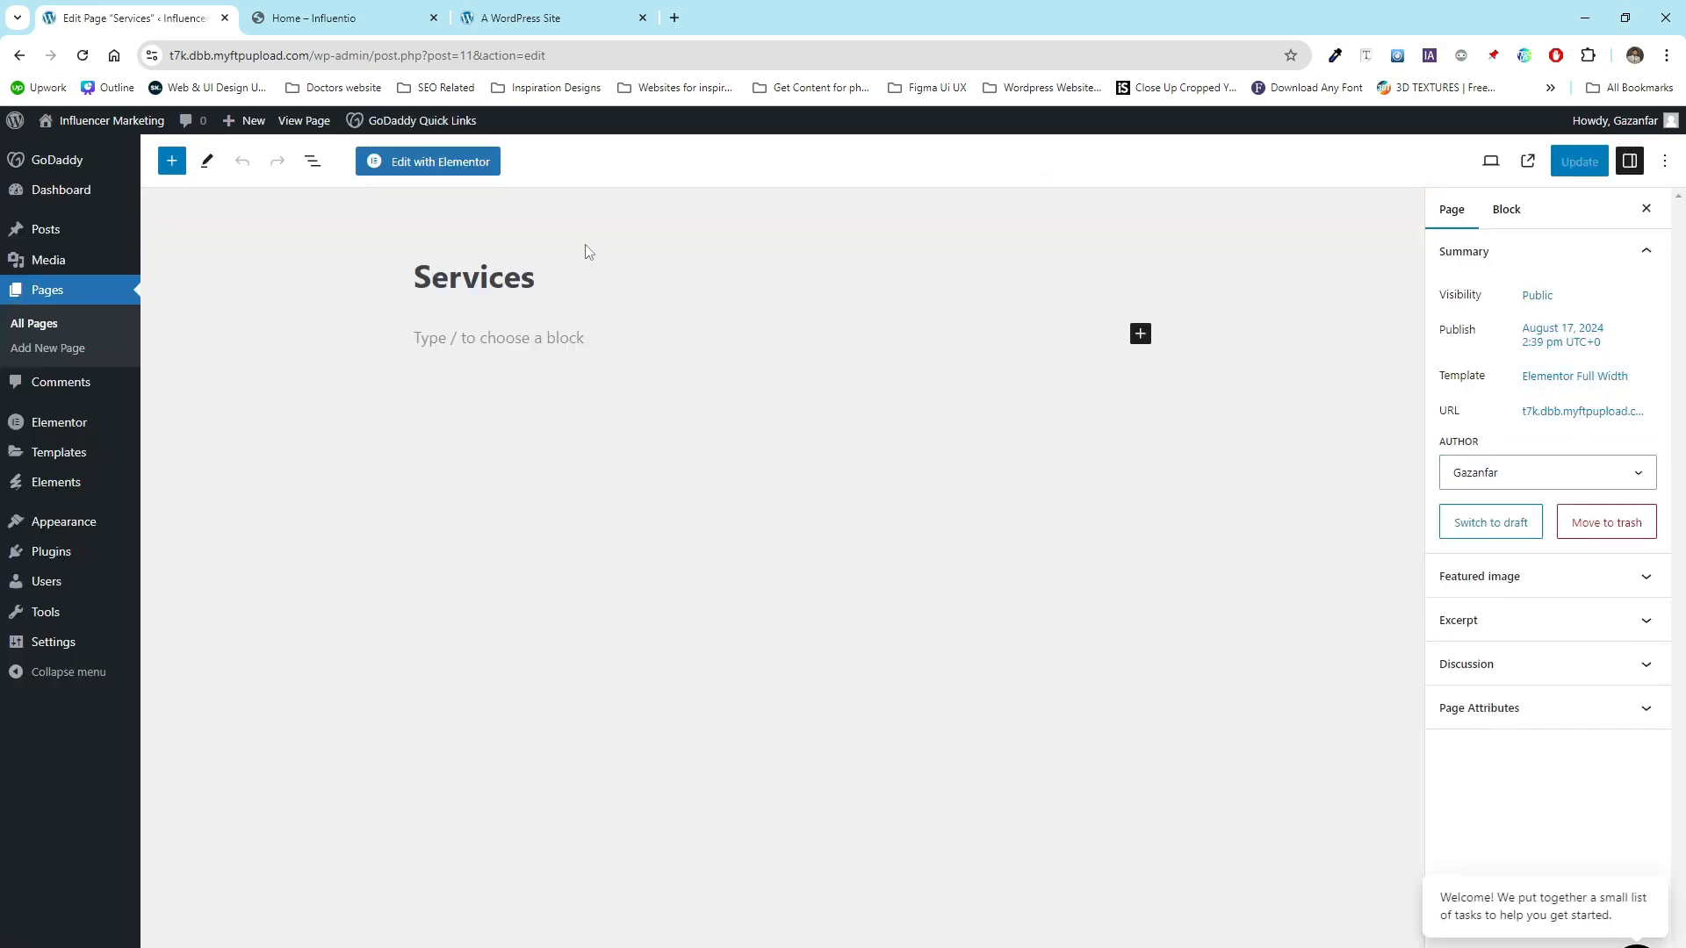
click(439, 162)
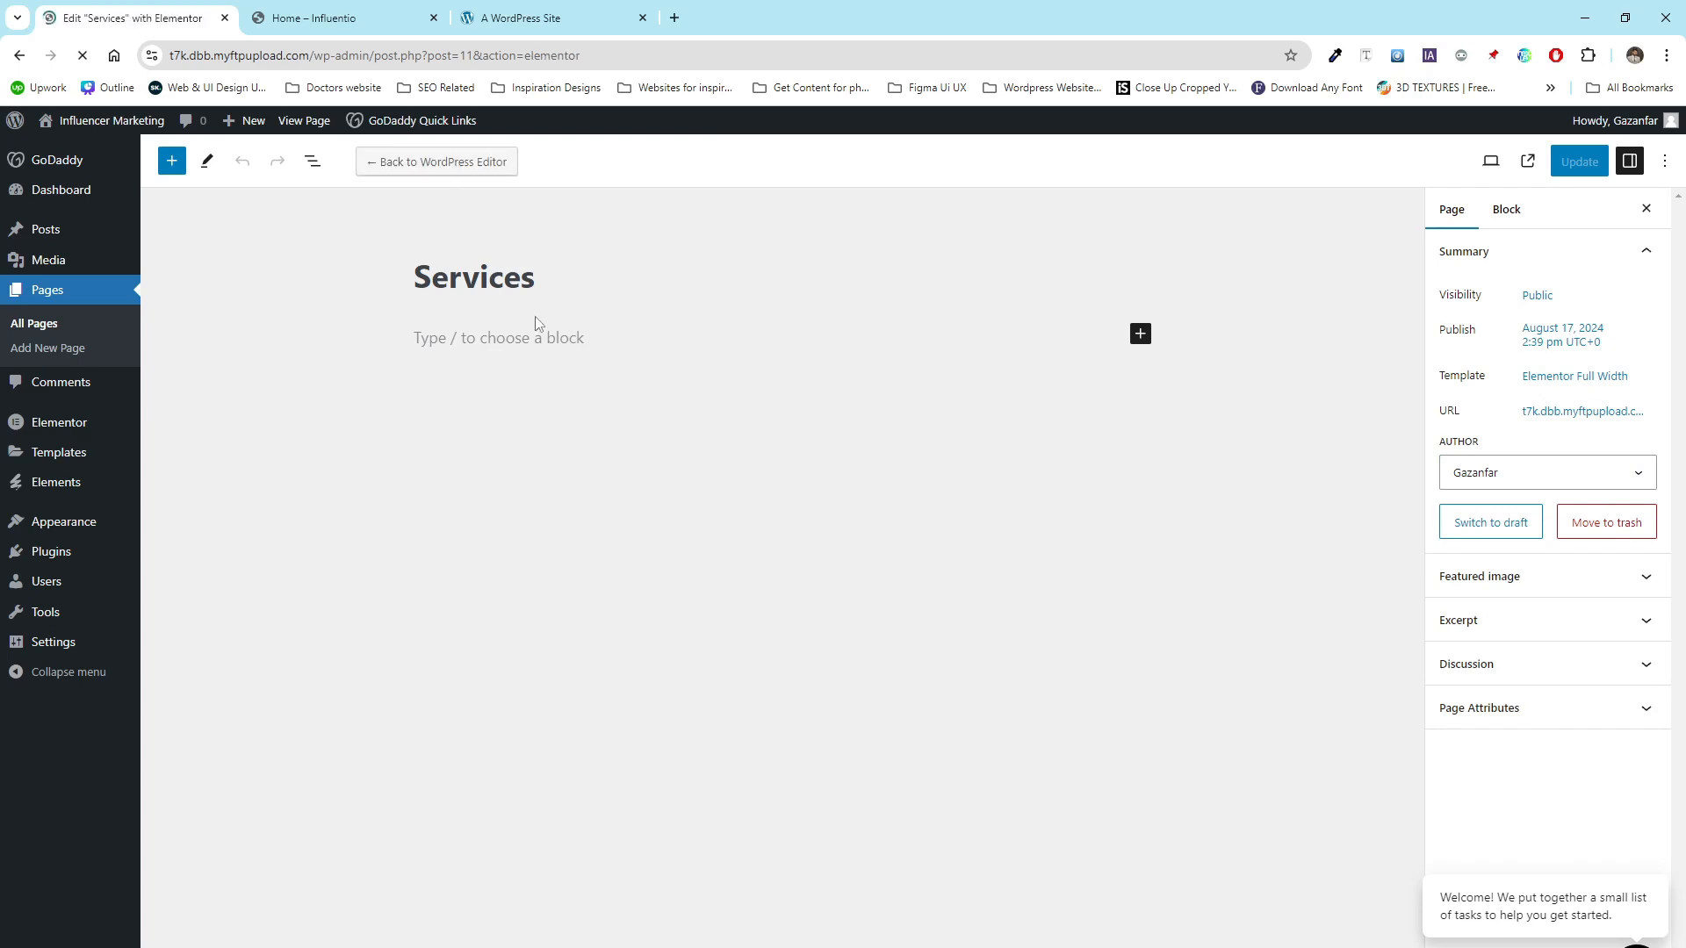
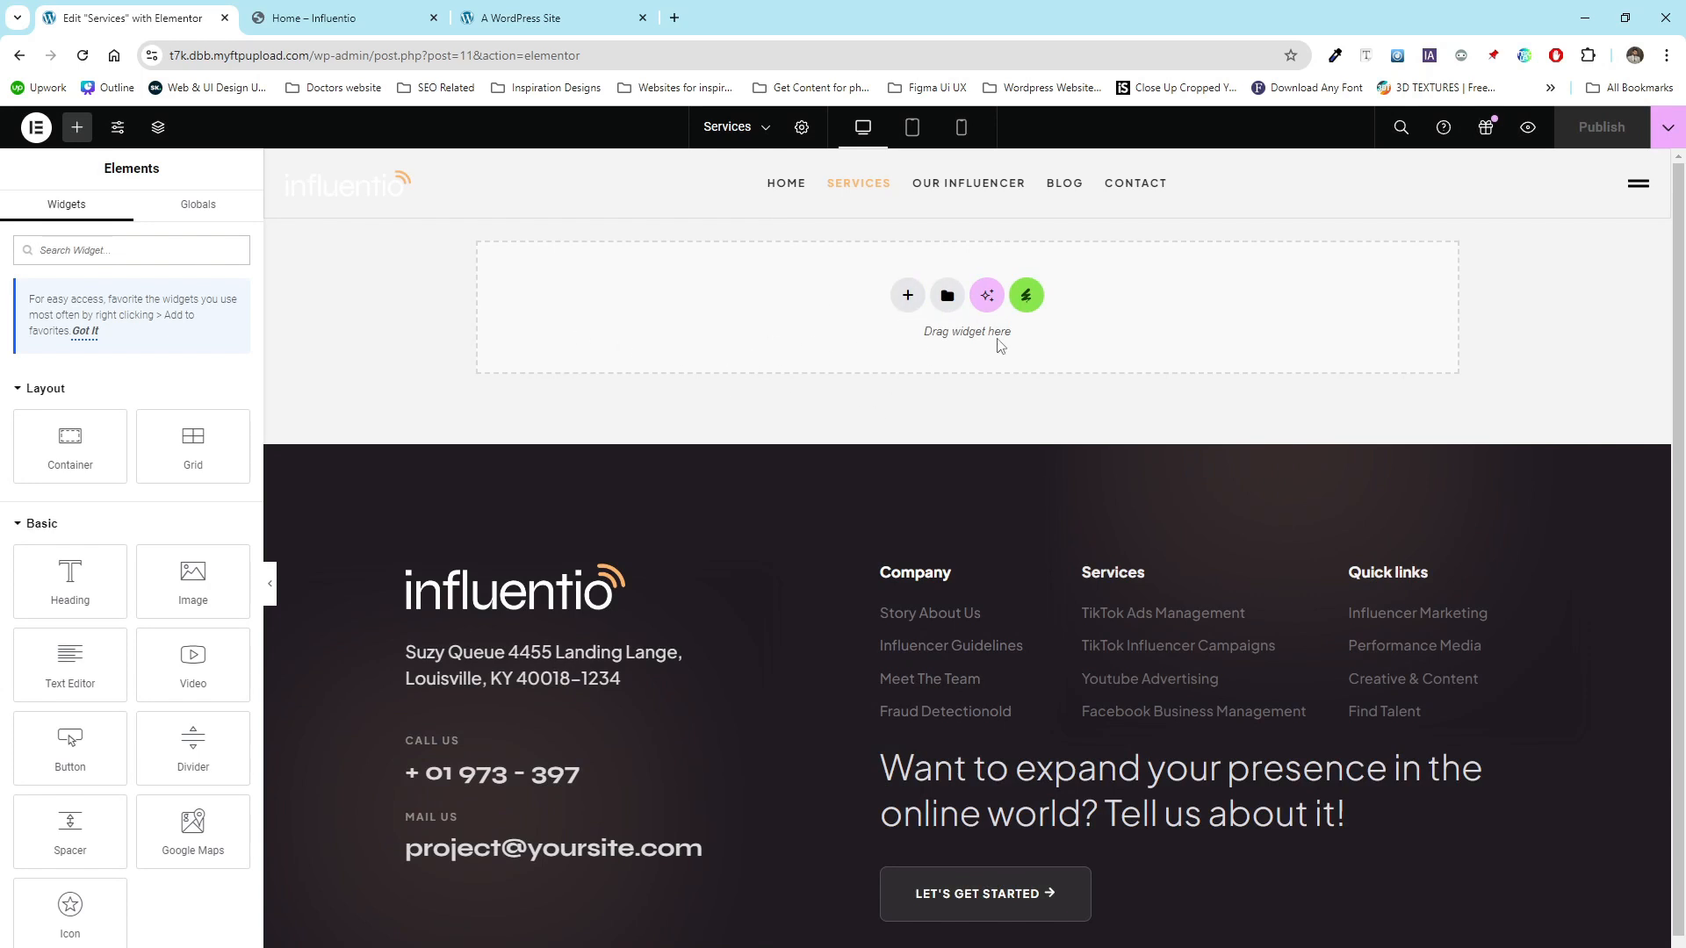
- Open the installed Influentio template kit and insert its Services template into the Services page
click(1039, 299)
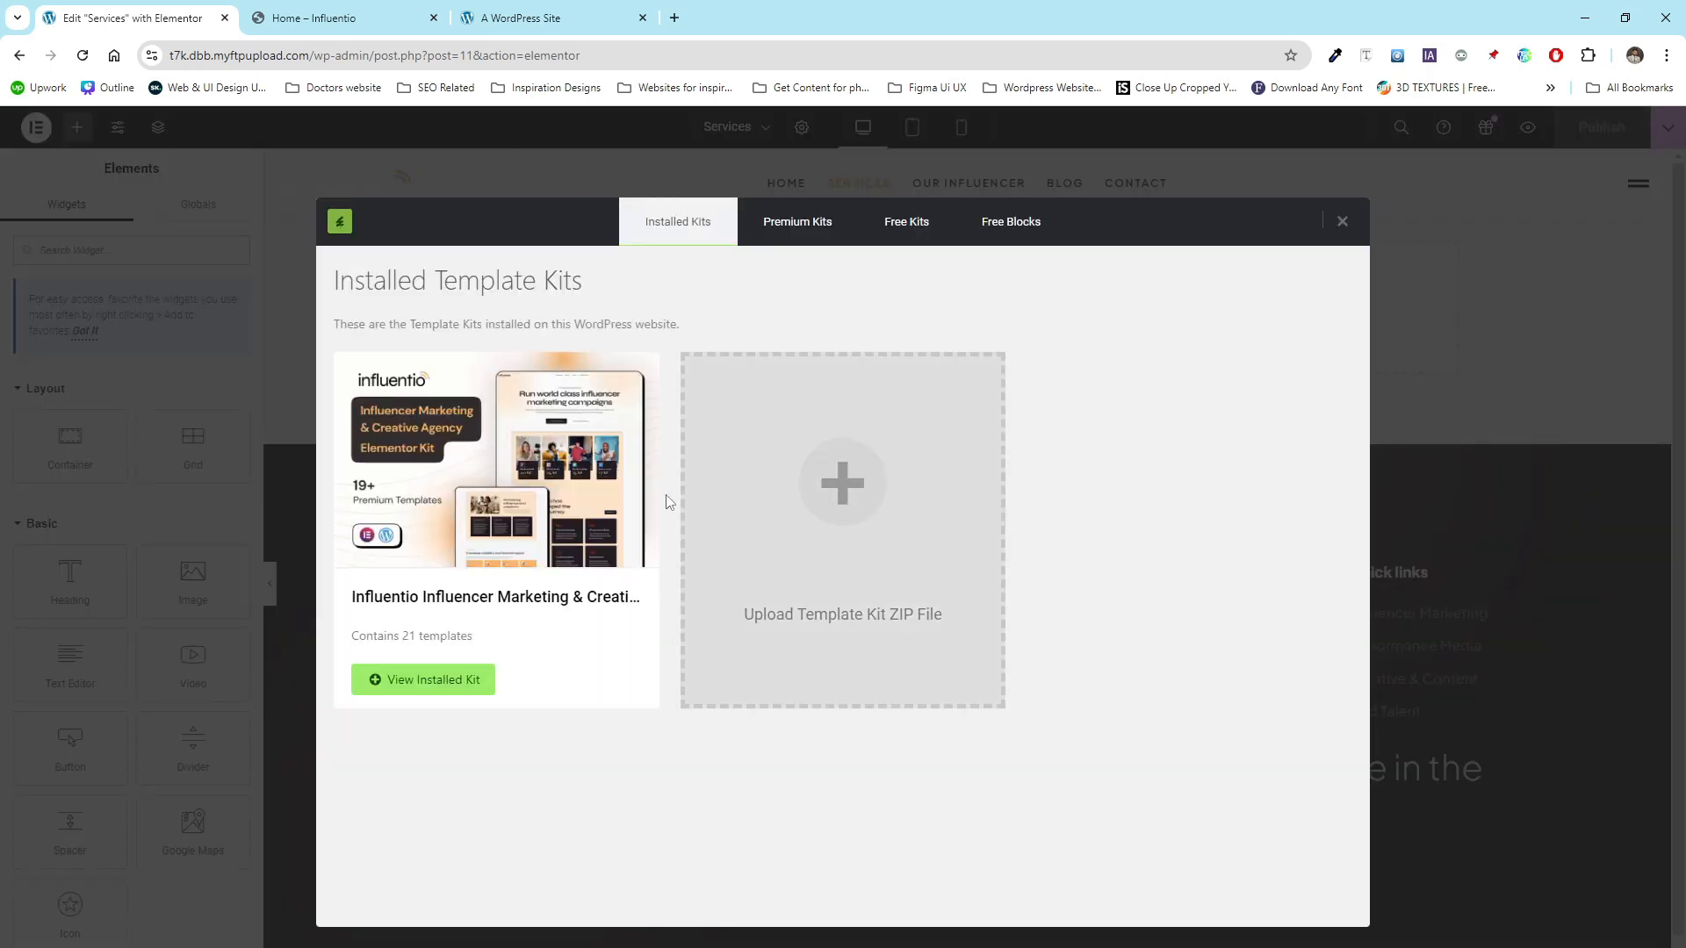
click(475, 513)
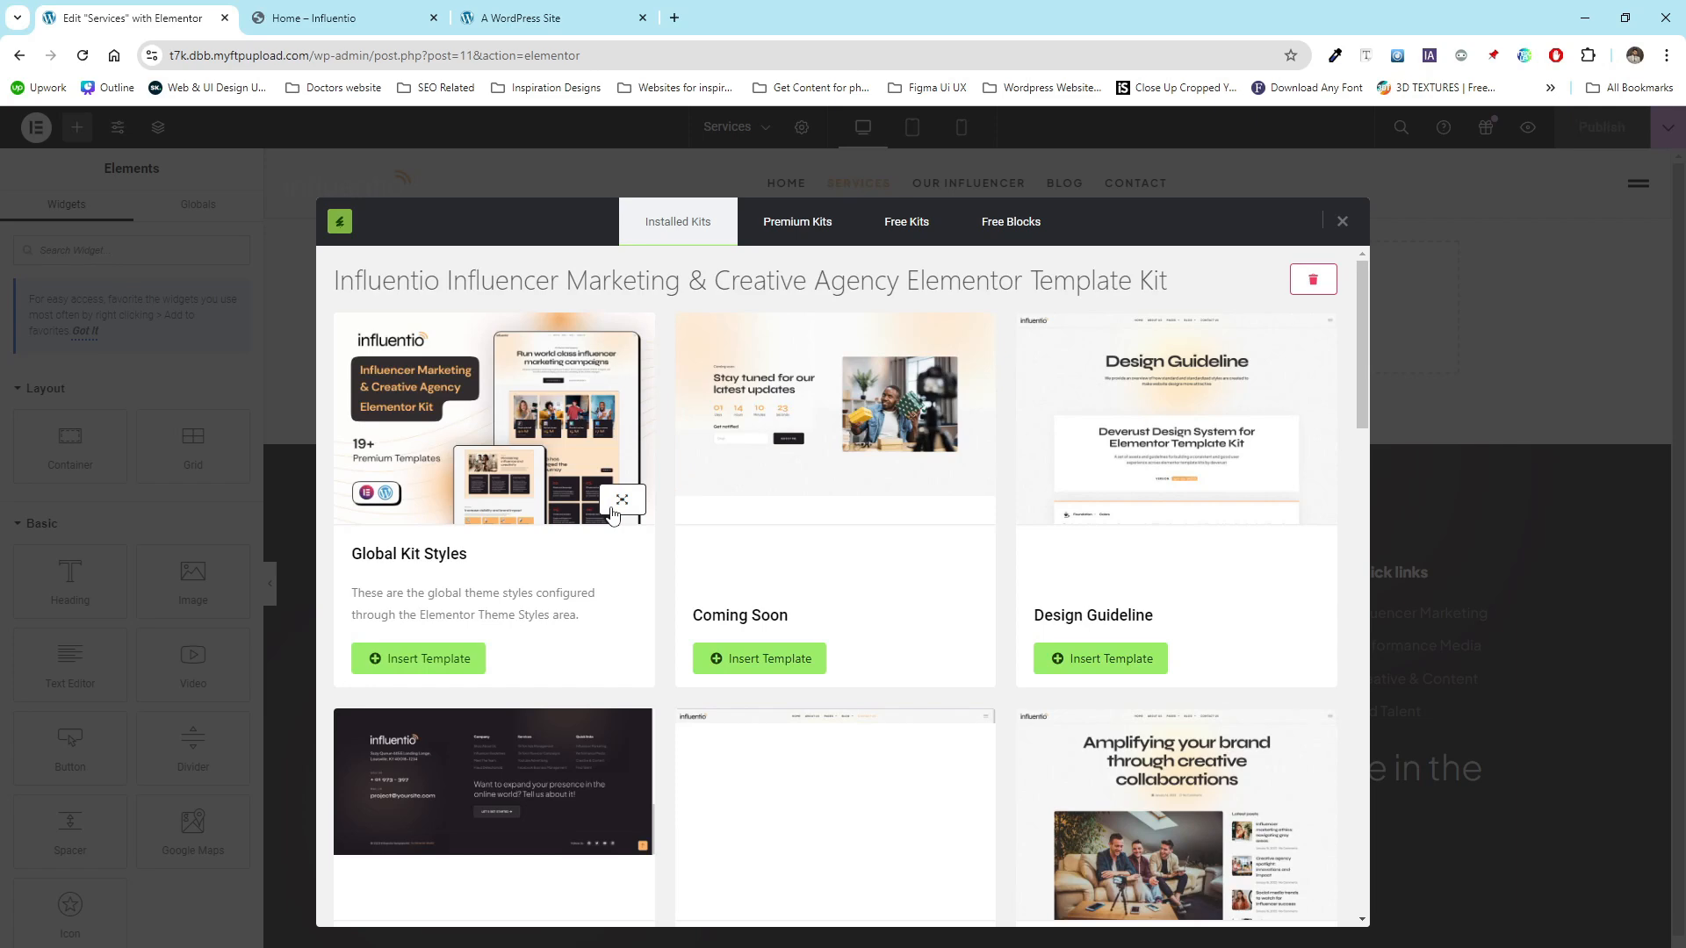
scroll(612, 514, down, 9)
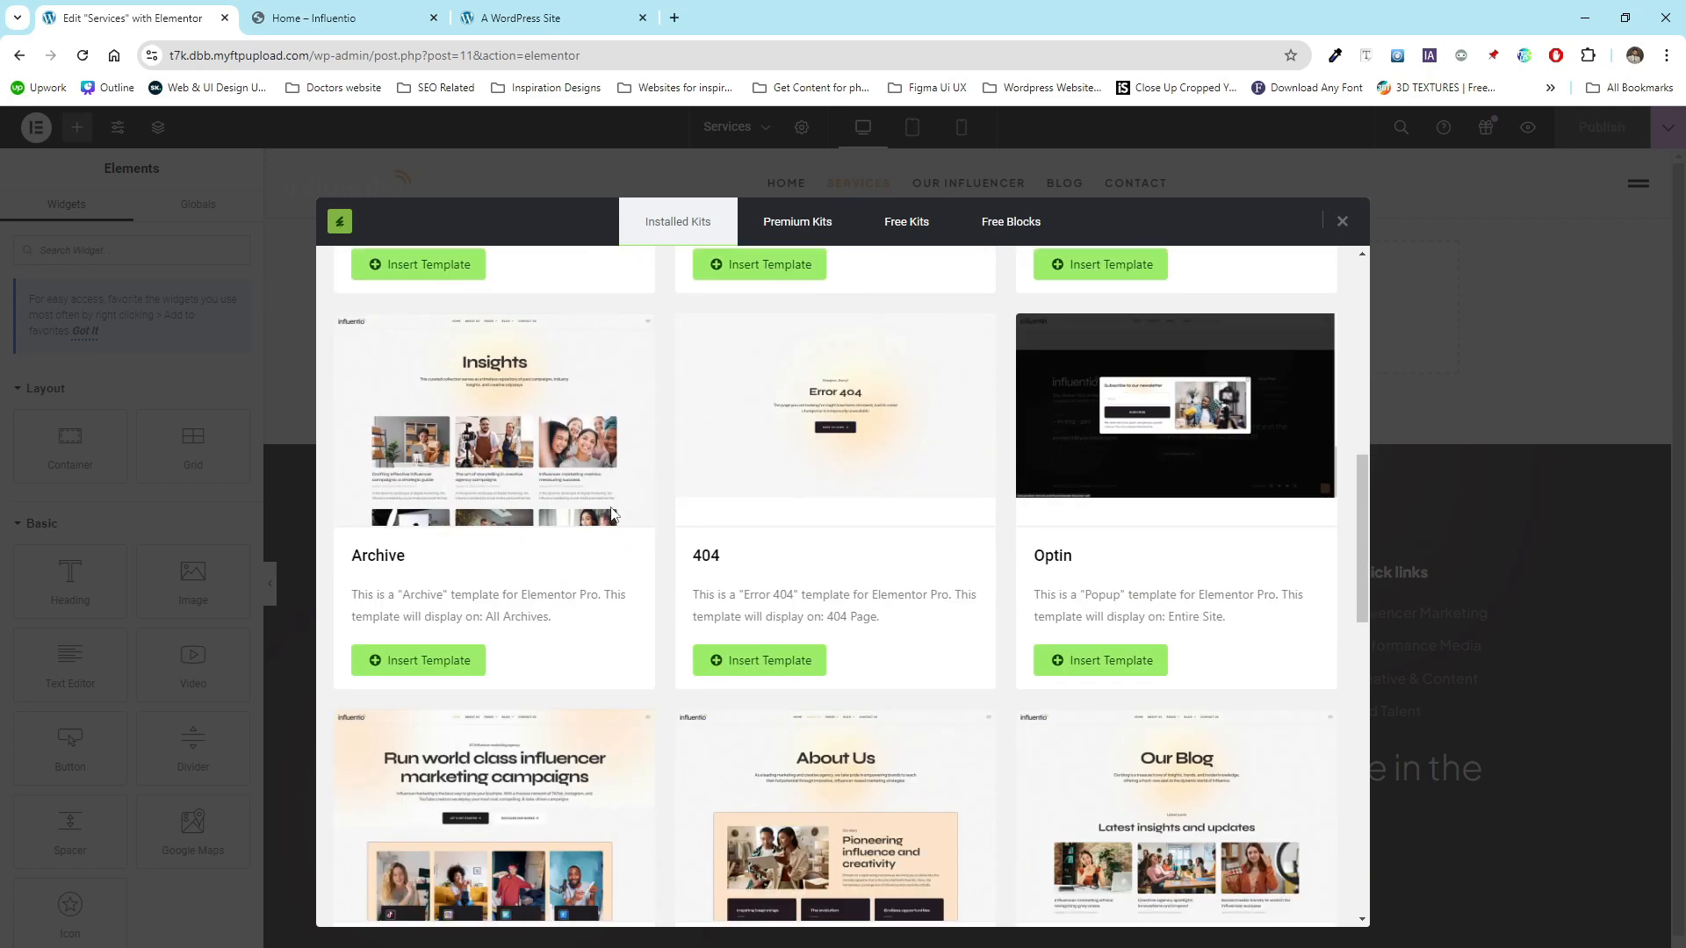
scroll(612, 515, down, 5)
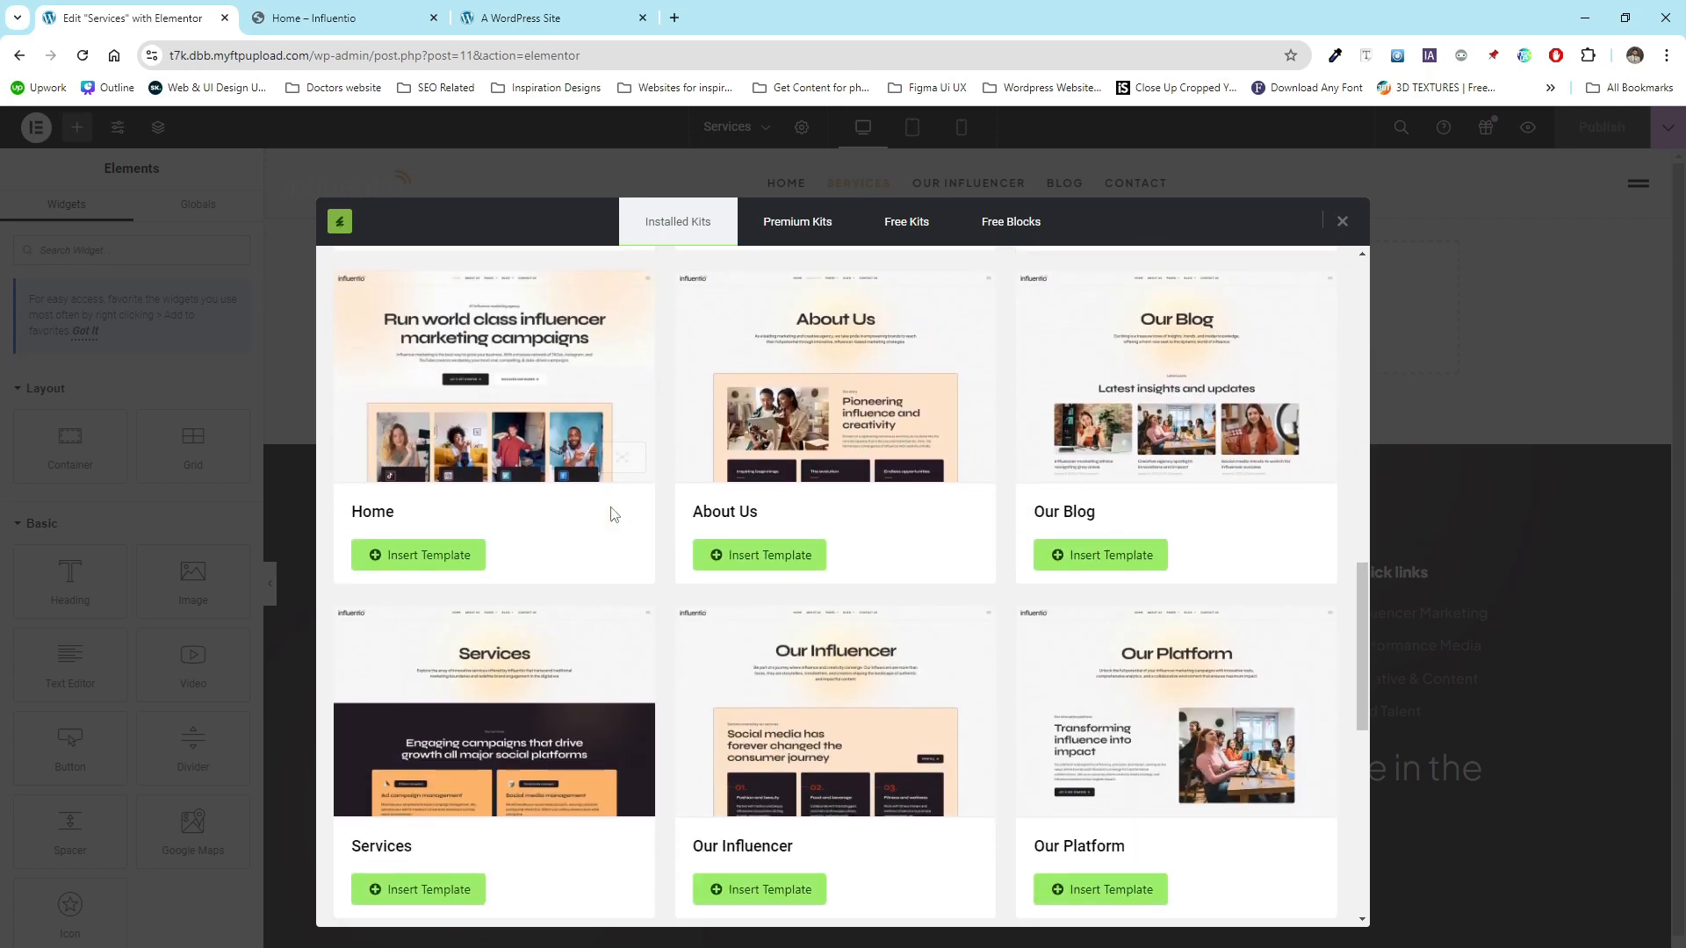
scroll(612, 514, down, 4)
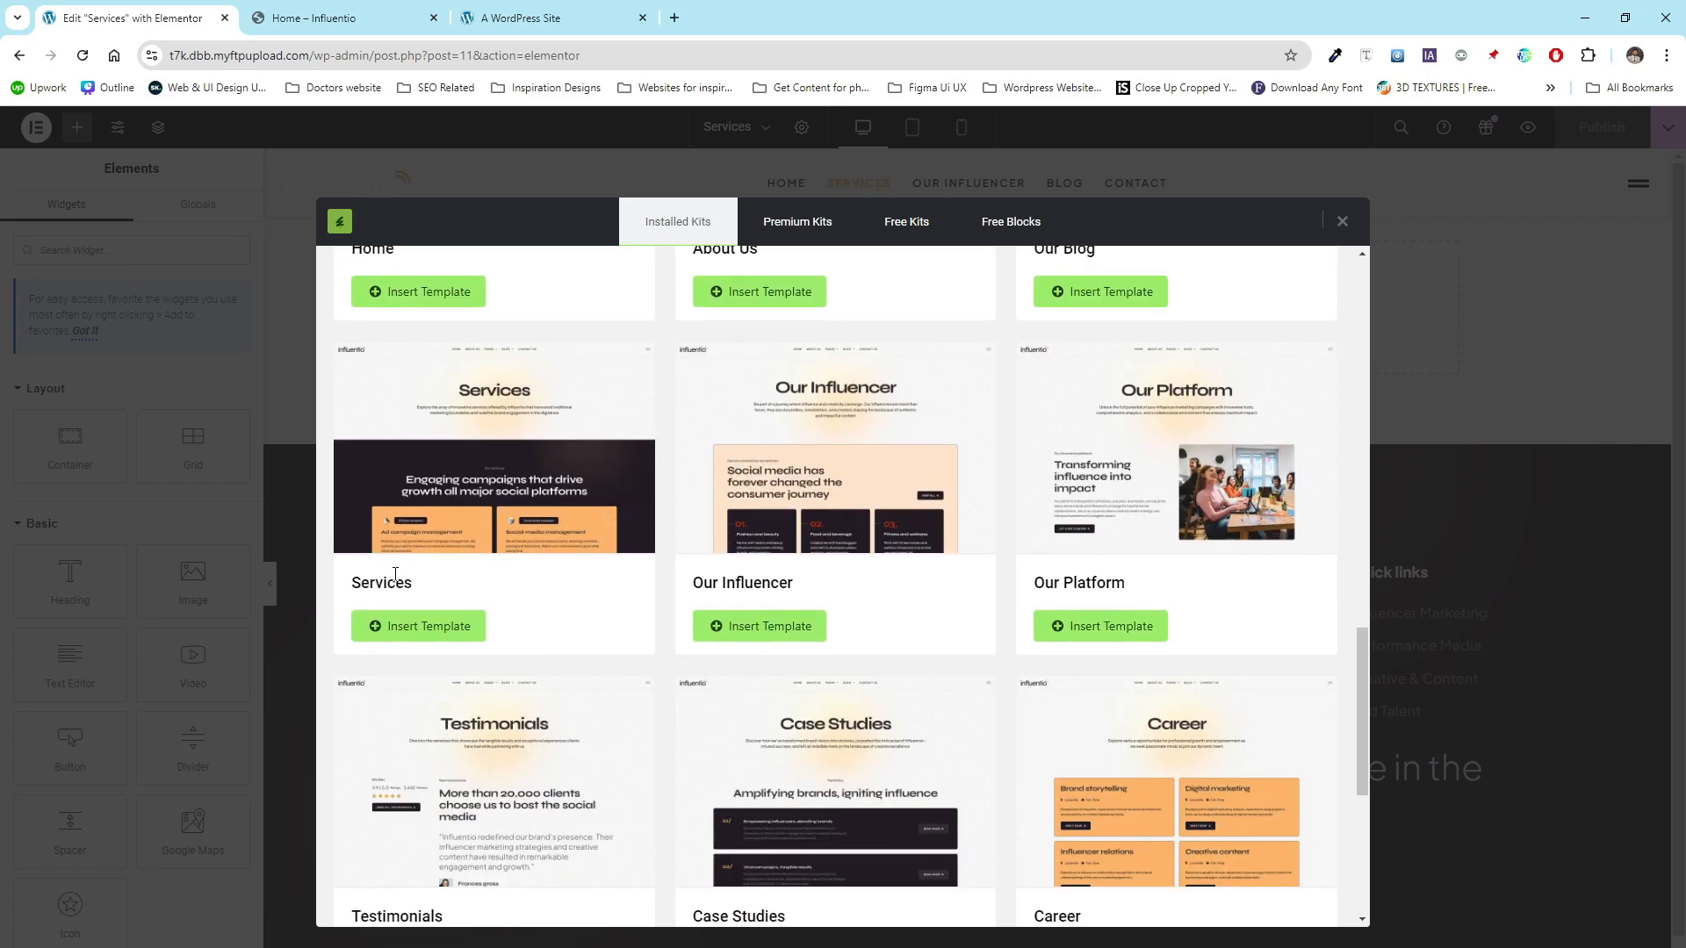
click(432, 636)
- Publish the Services page
scroll(526, 527, down, 9)
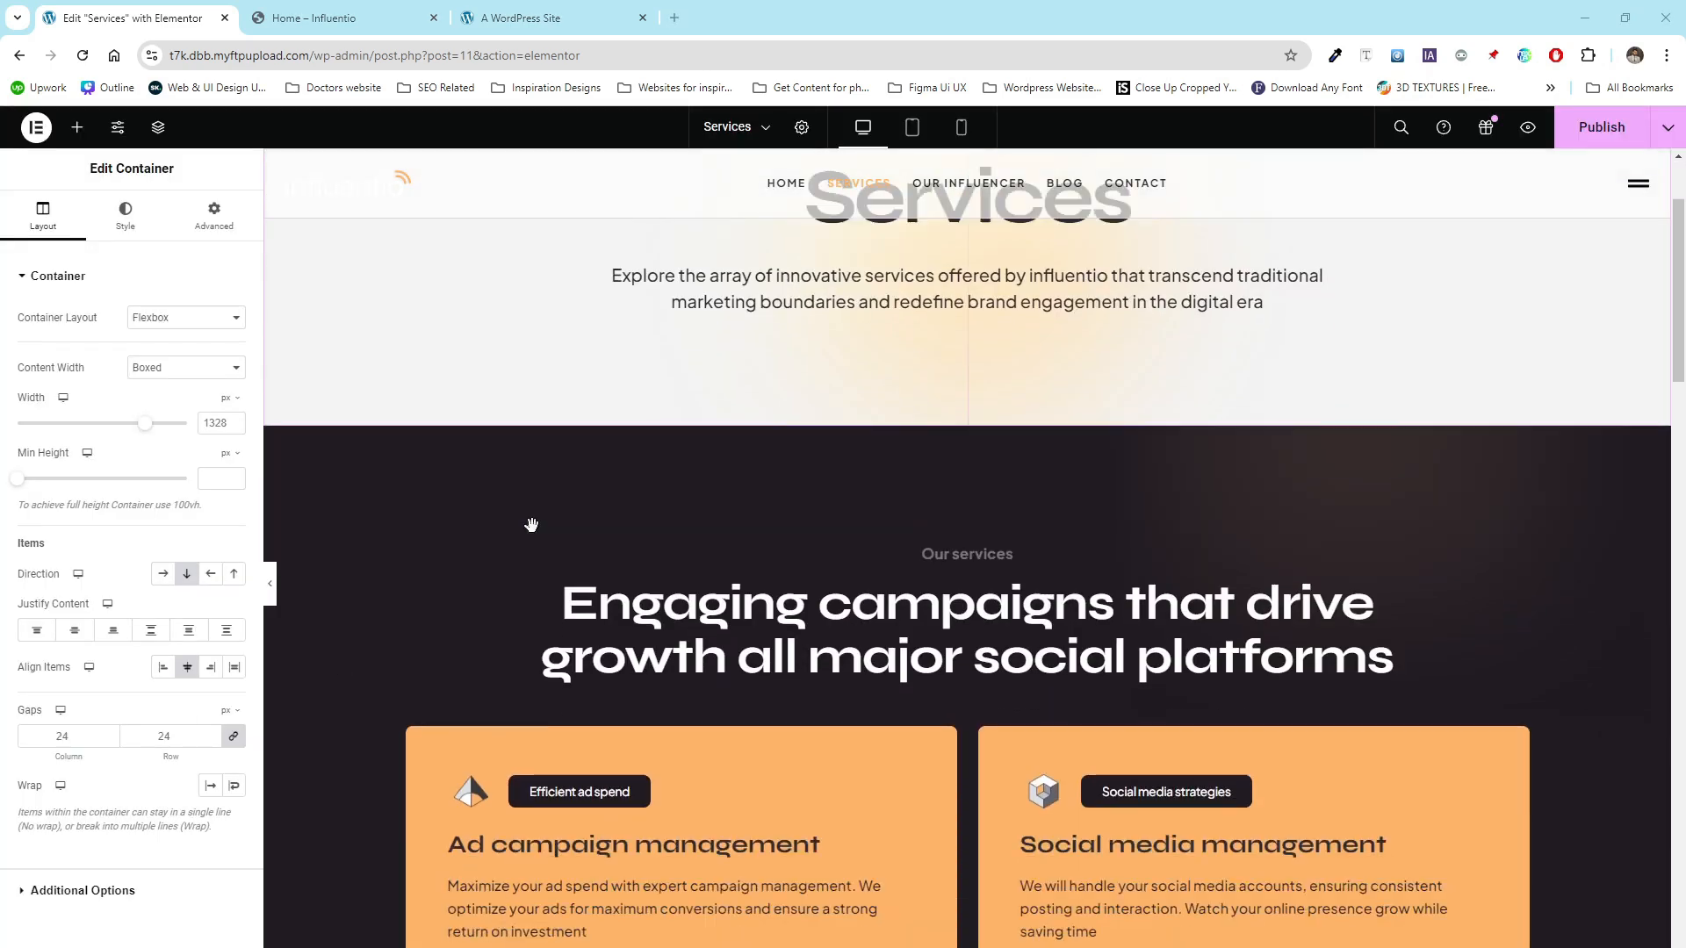
scroll(531, 524, down, 15)
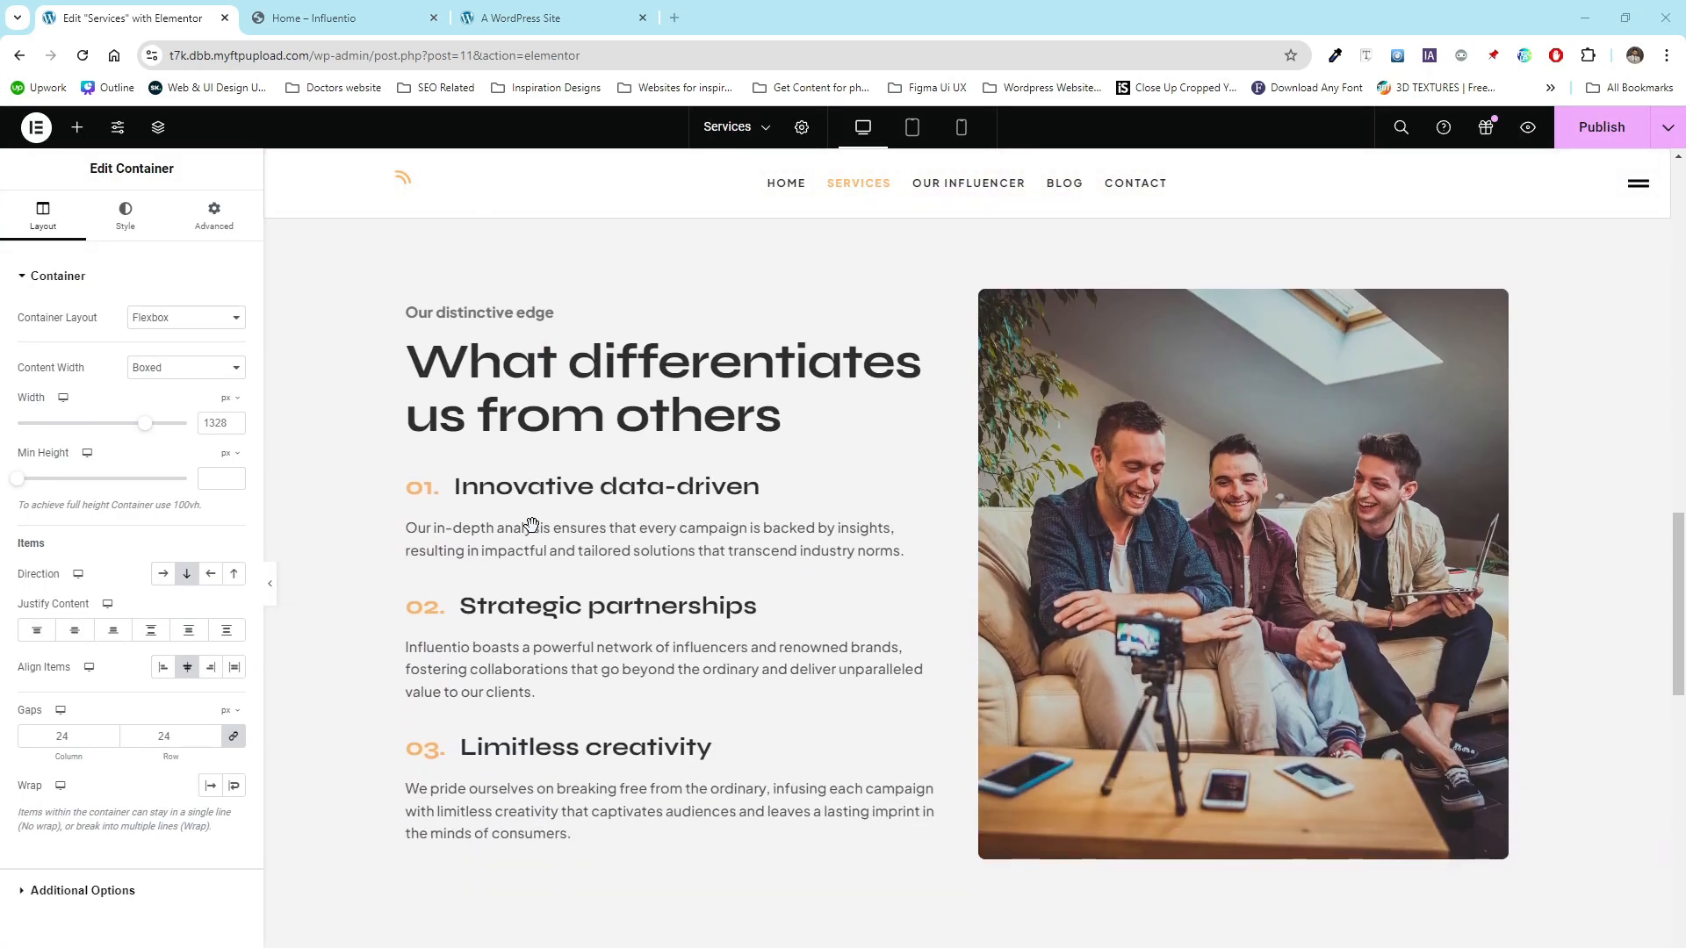
scroll(530, 526, down, 8)
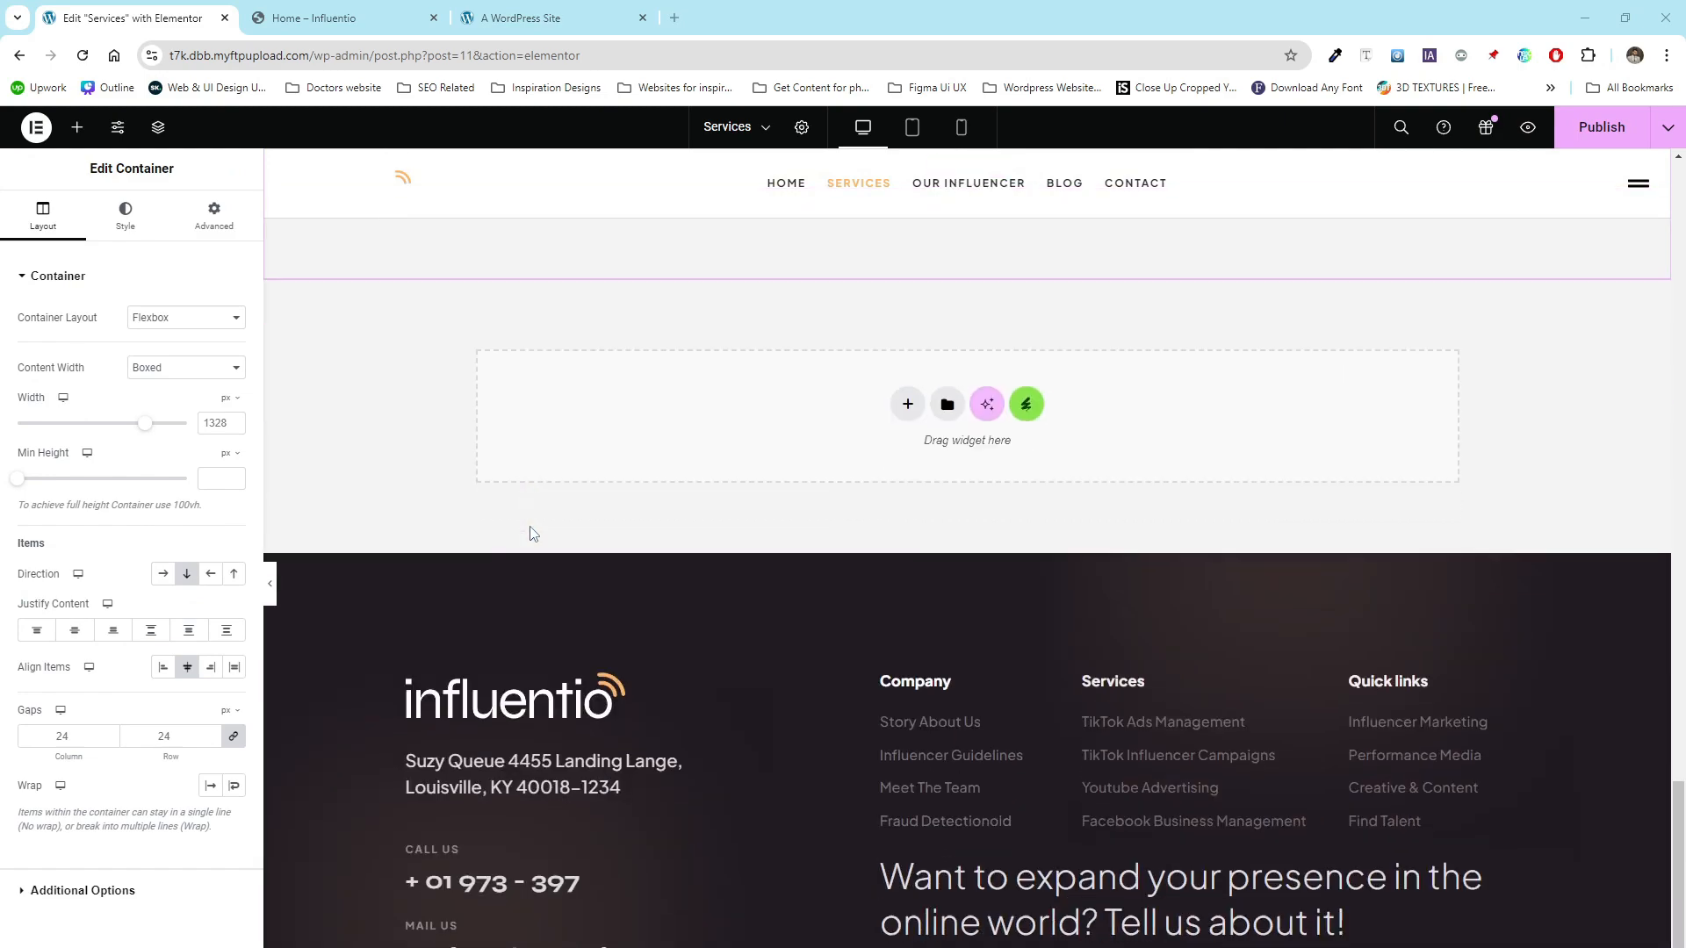
scroll(1432, 276, up, 20)
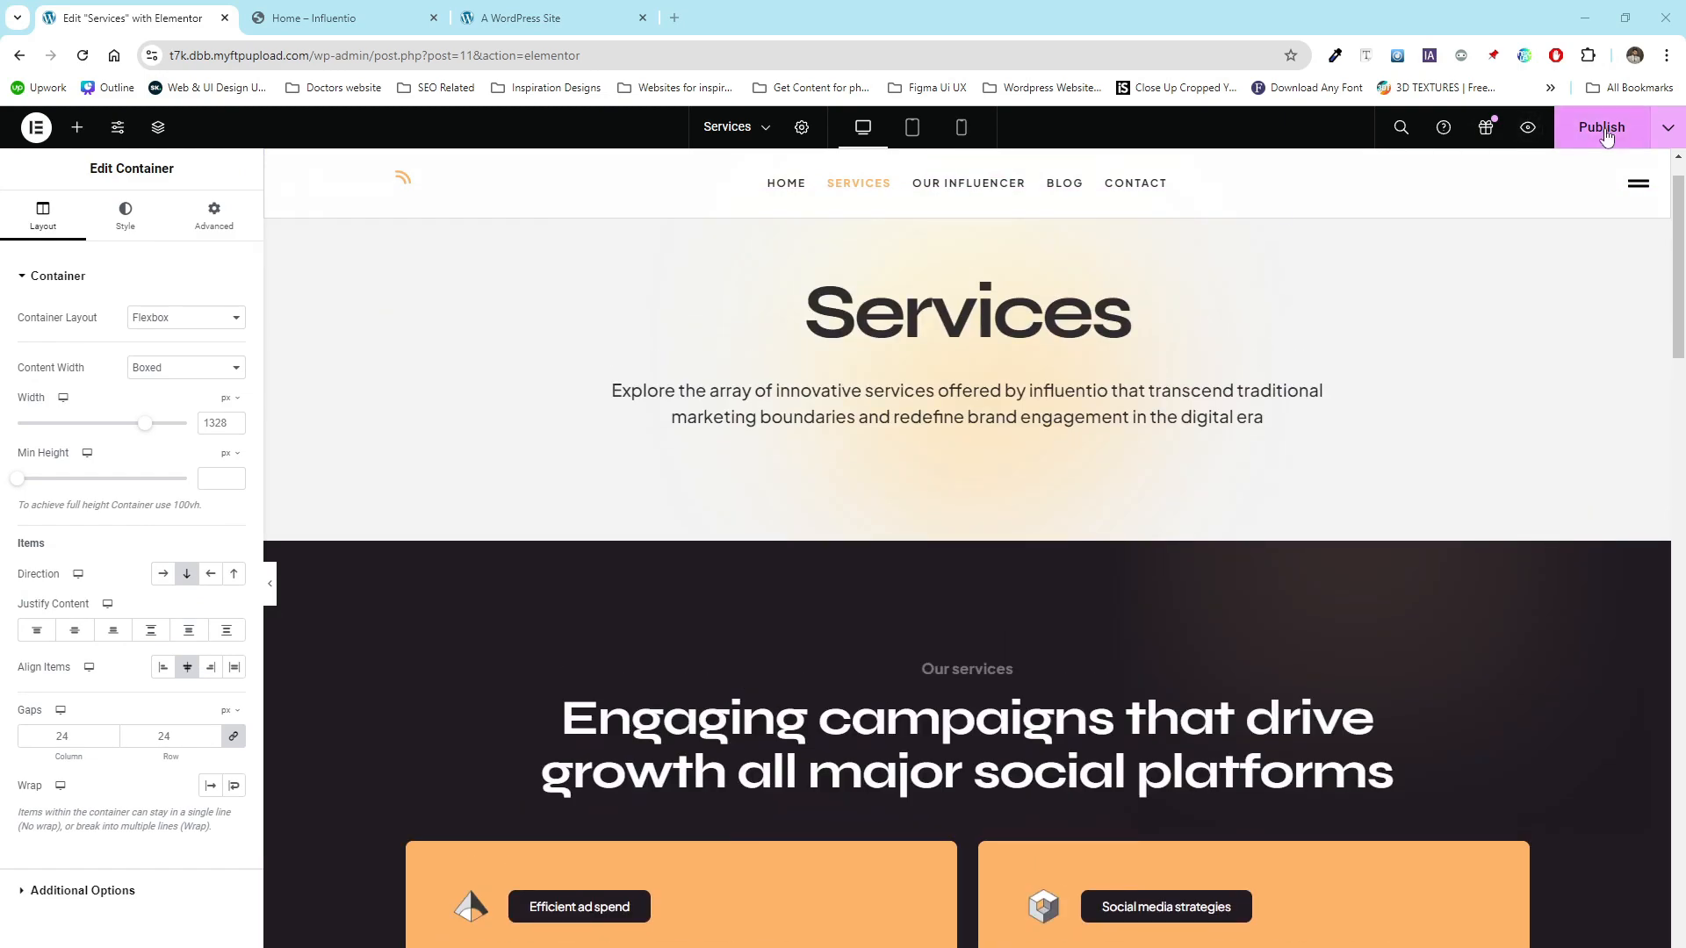
click(1603, 129)
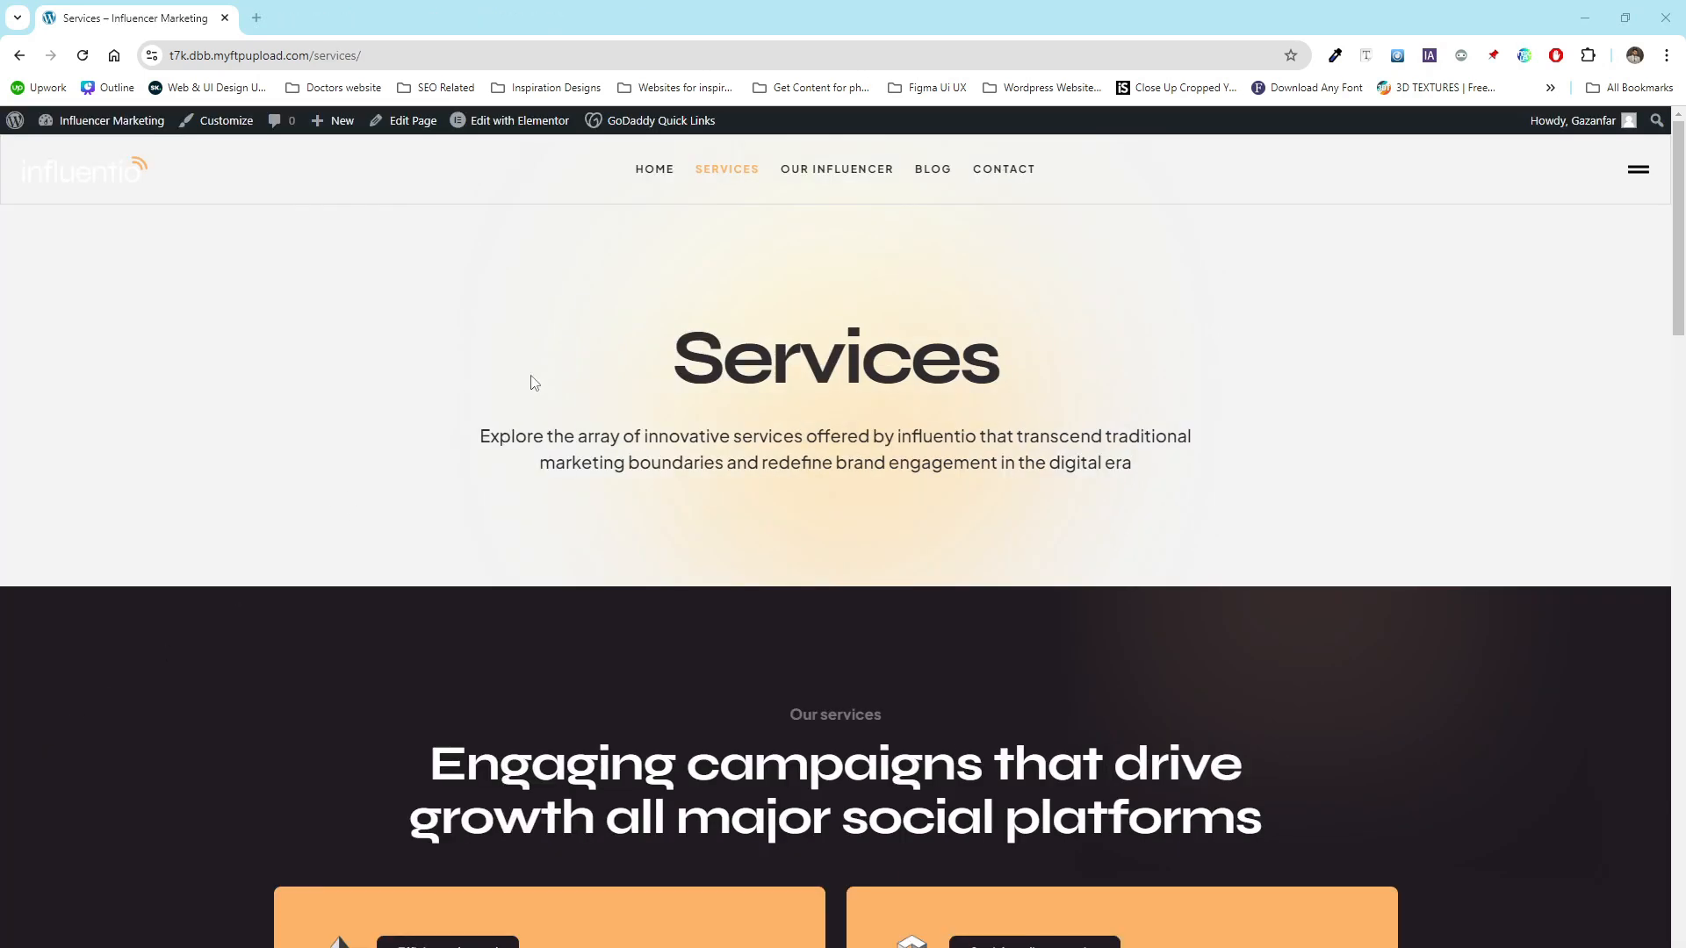
- Open the Our Influencer, Blog and Contact pages from the site menu in new tabs
middle_click(841, 169)
middle_click(932, 170)
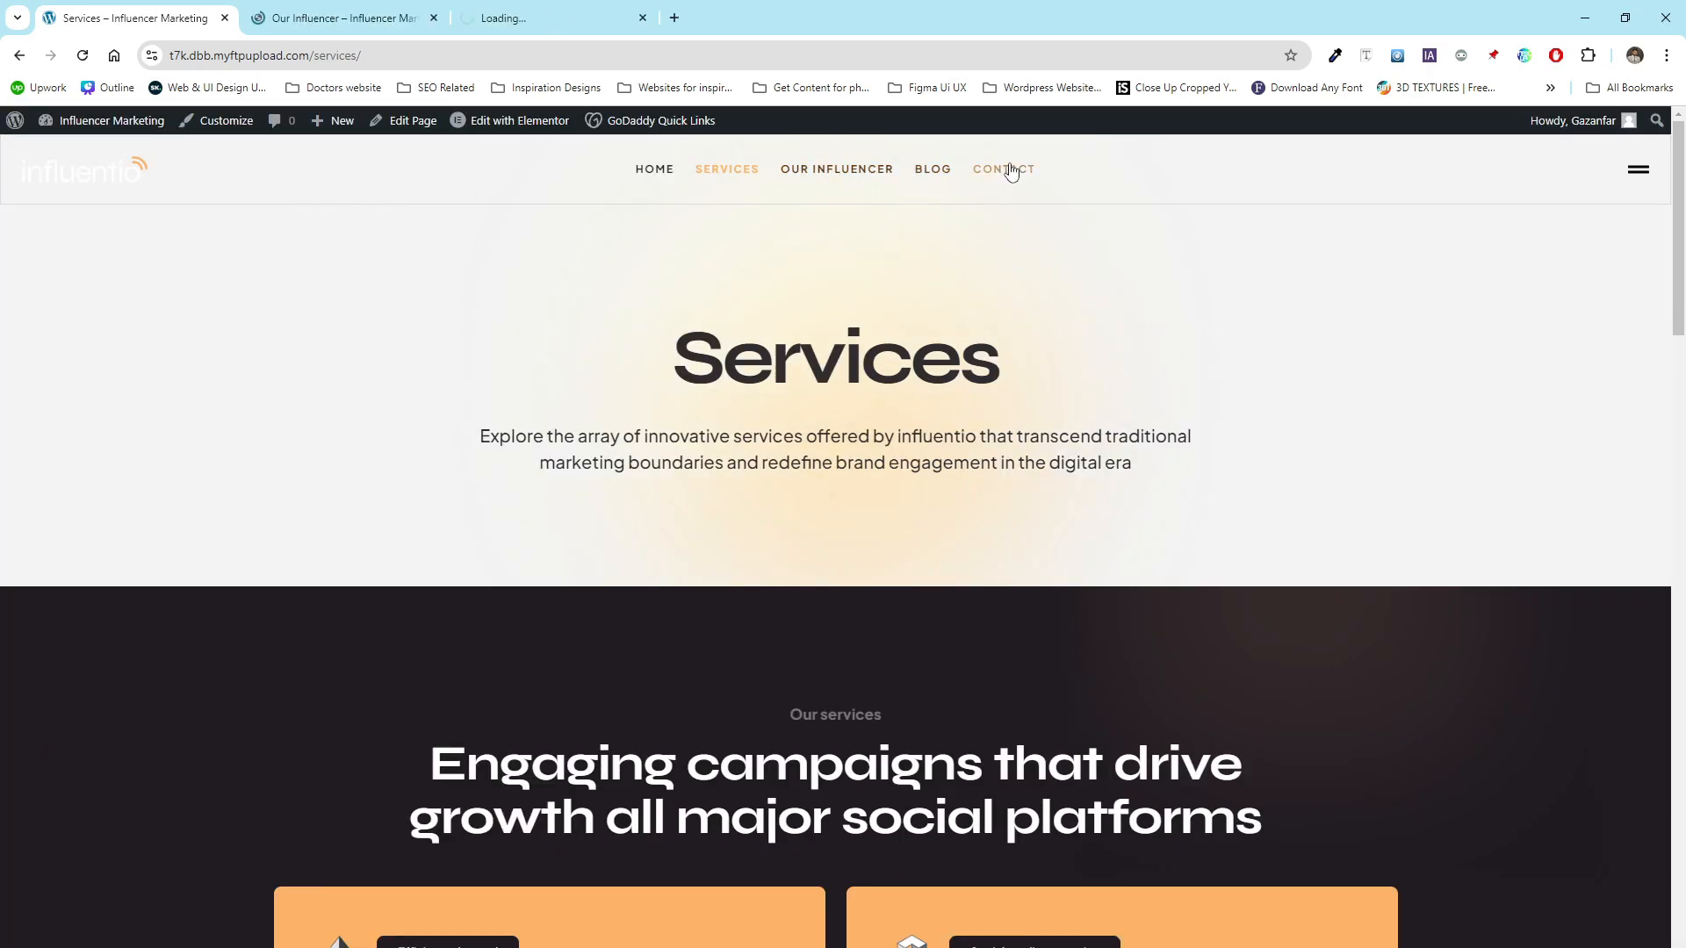
middle_click(1005, 169)
- Open the WordPress page editor for the Our Influencer, Blog and Contact pages
key(ctrl+Tab)
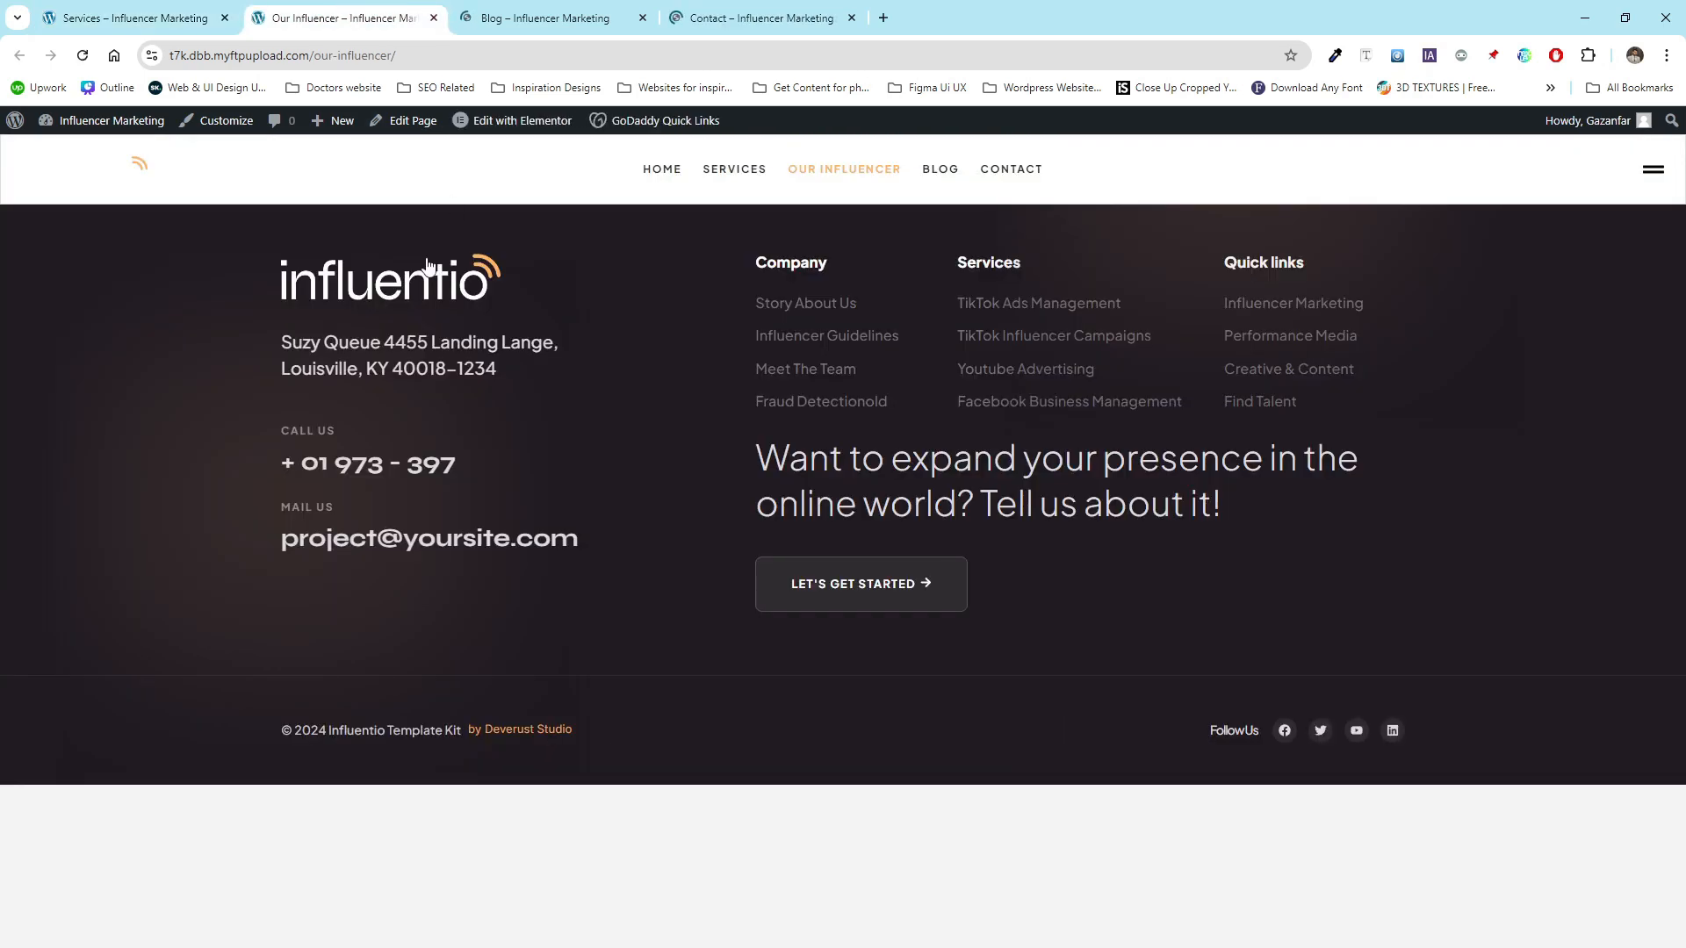
click(396, 122)
key(ctrl+Tab)
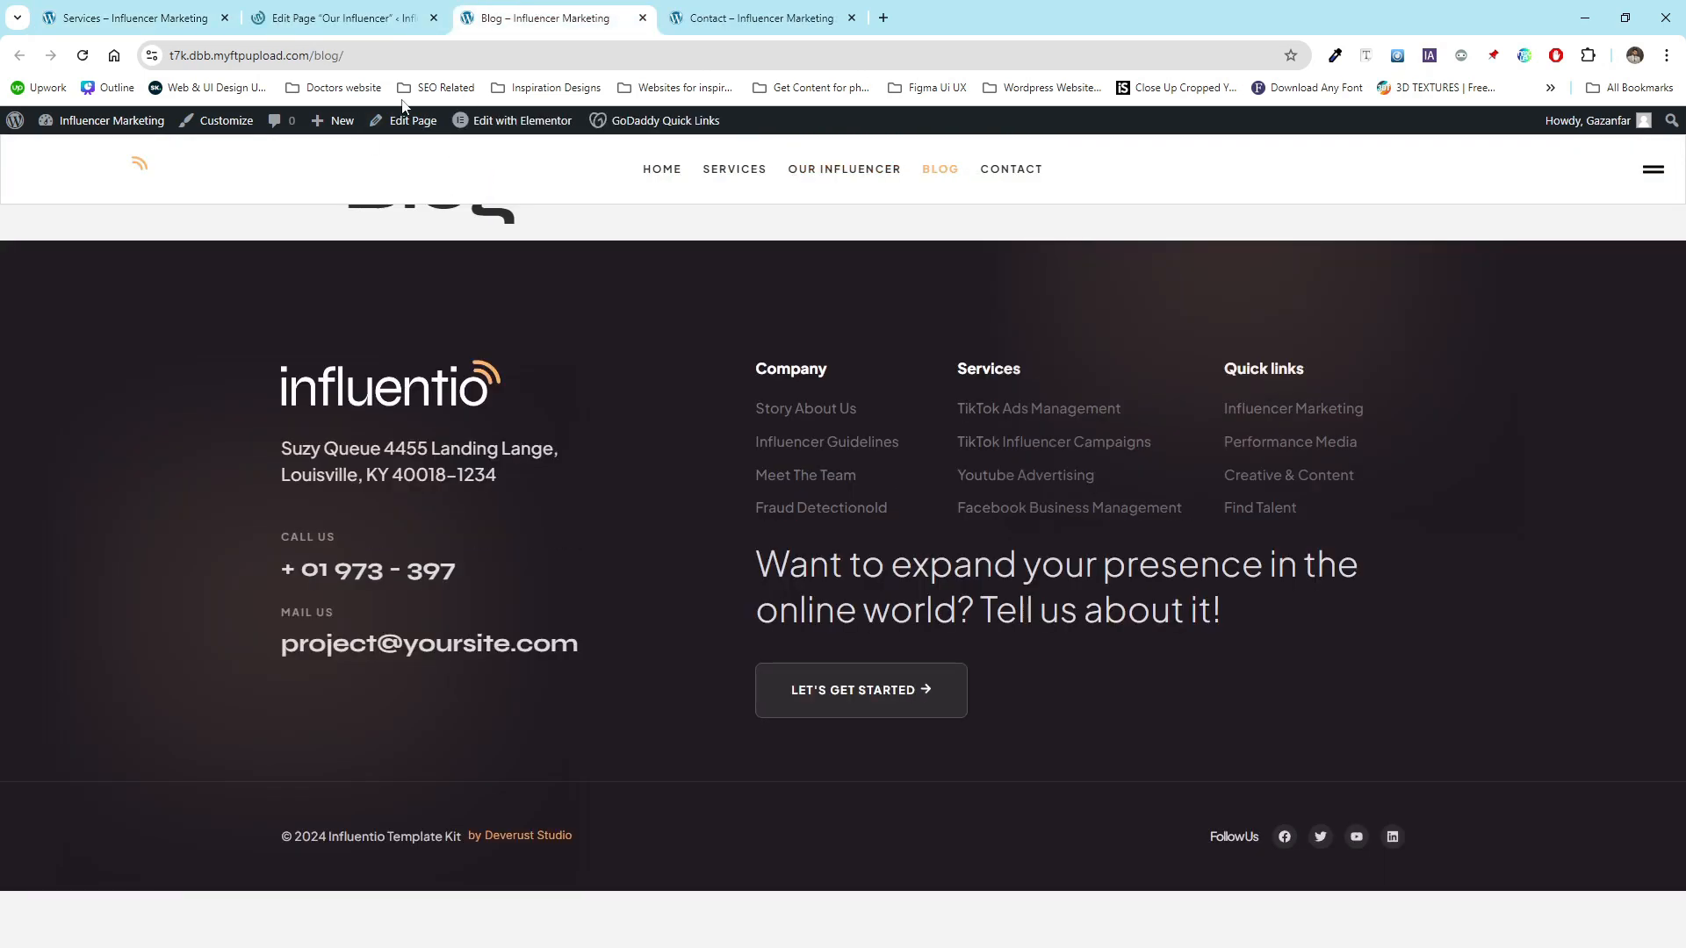
click(396, 123)
key(ctrl+Tab)
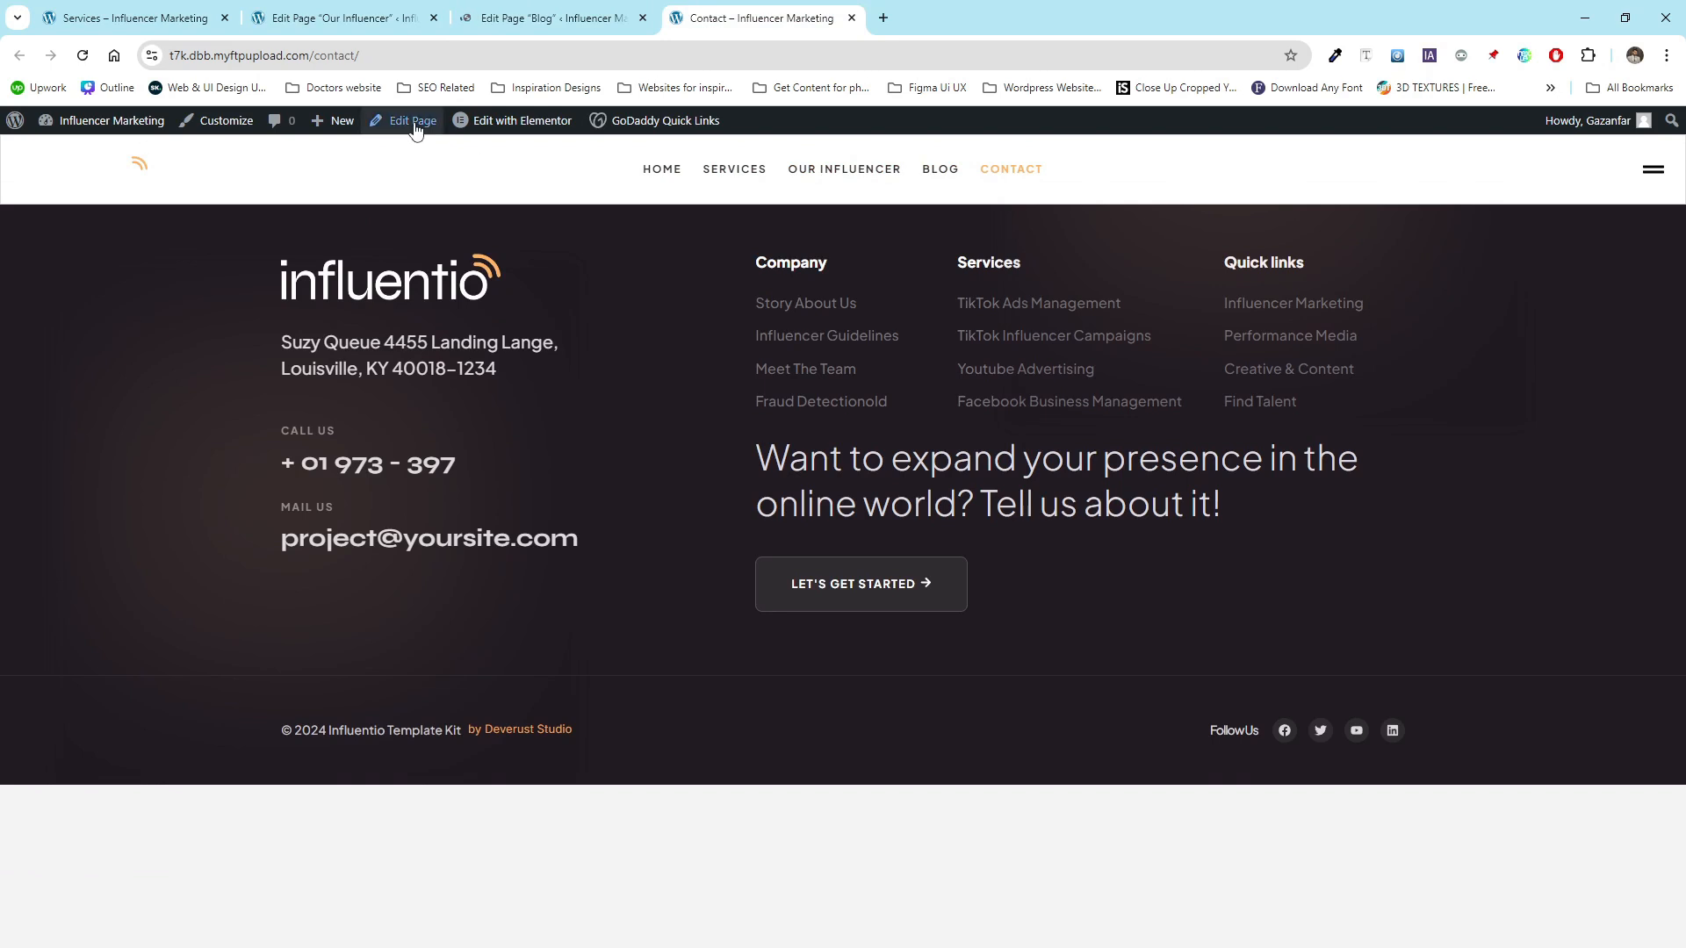
click(411, 123)
- Launch Elementor for the Our Influencer, Blog and Contact pages
click(347, 9)
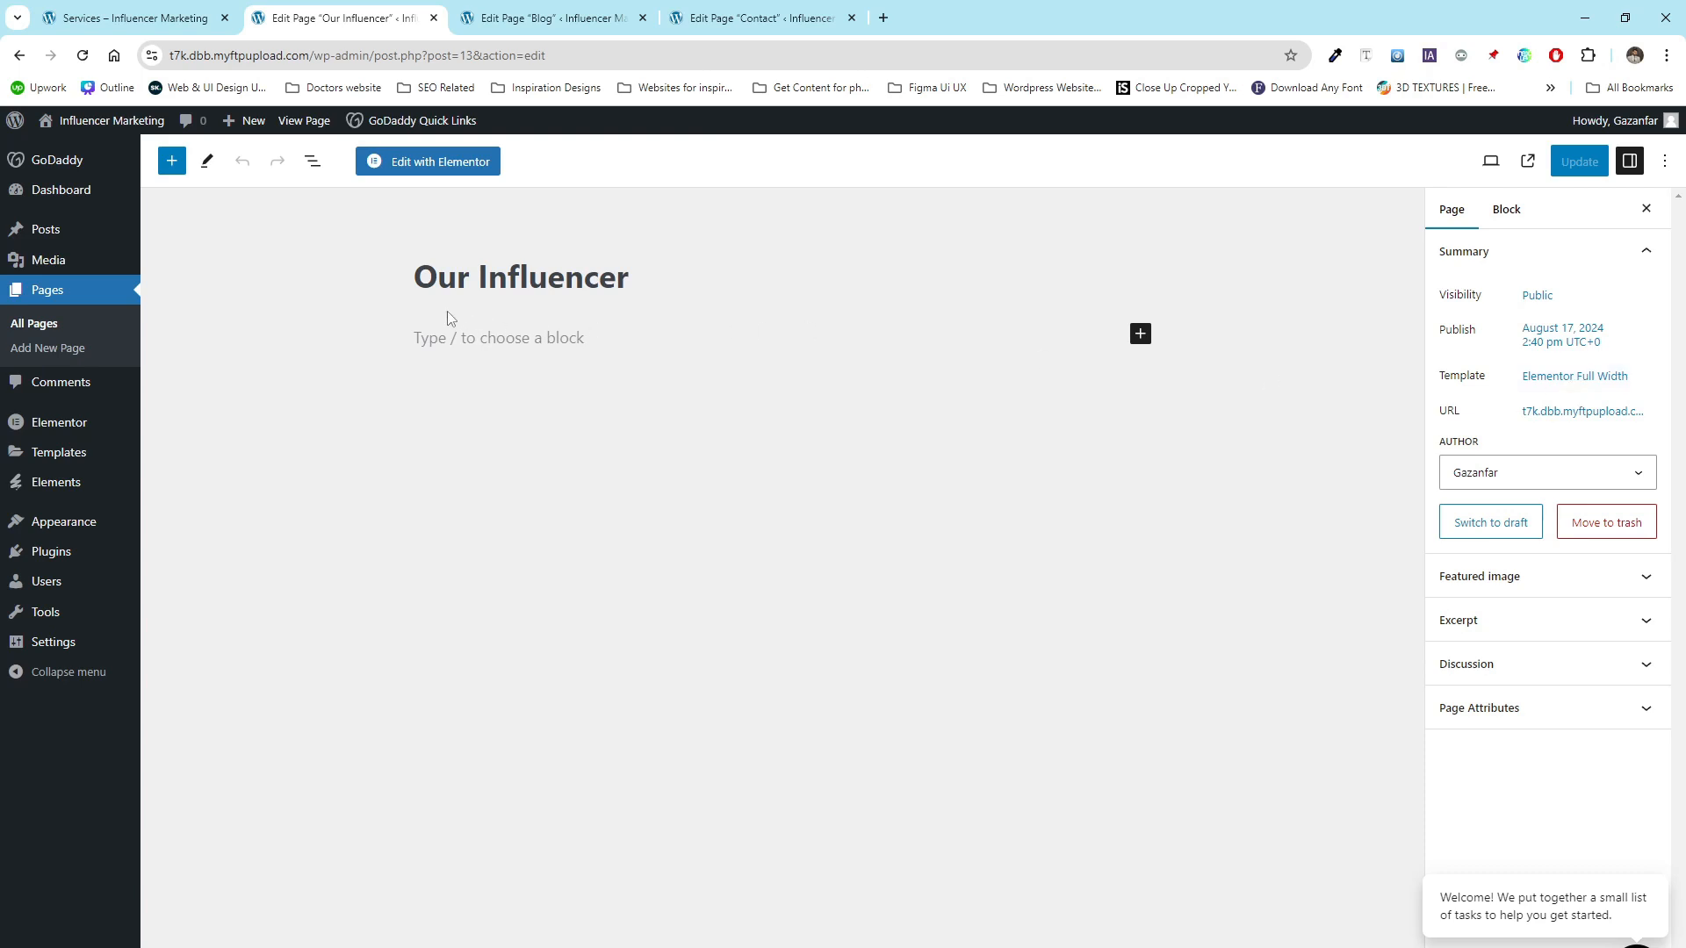
click(407, 167)
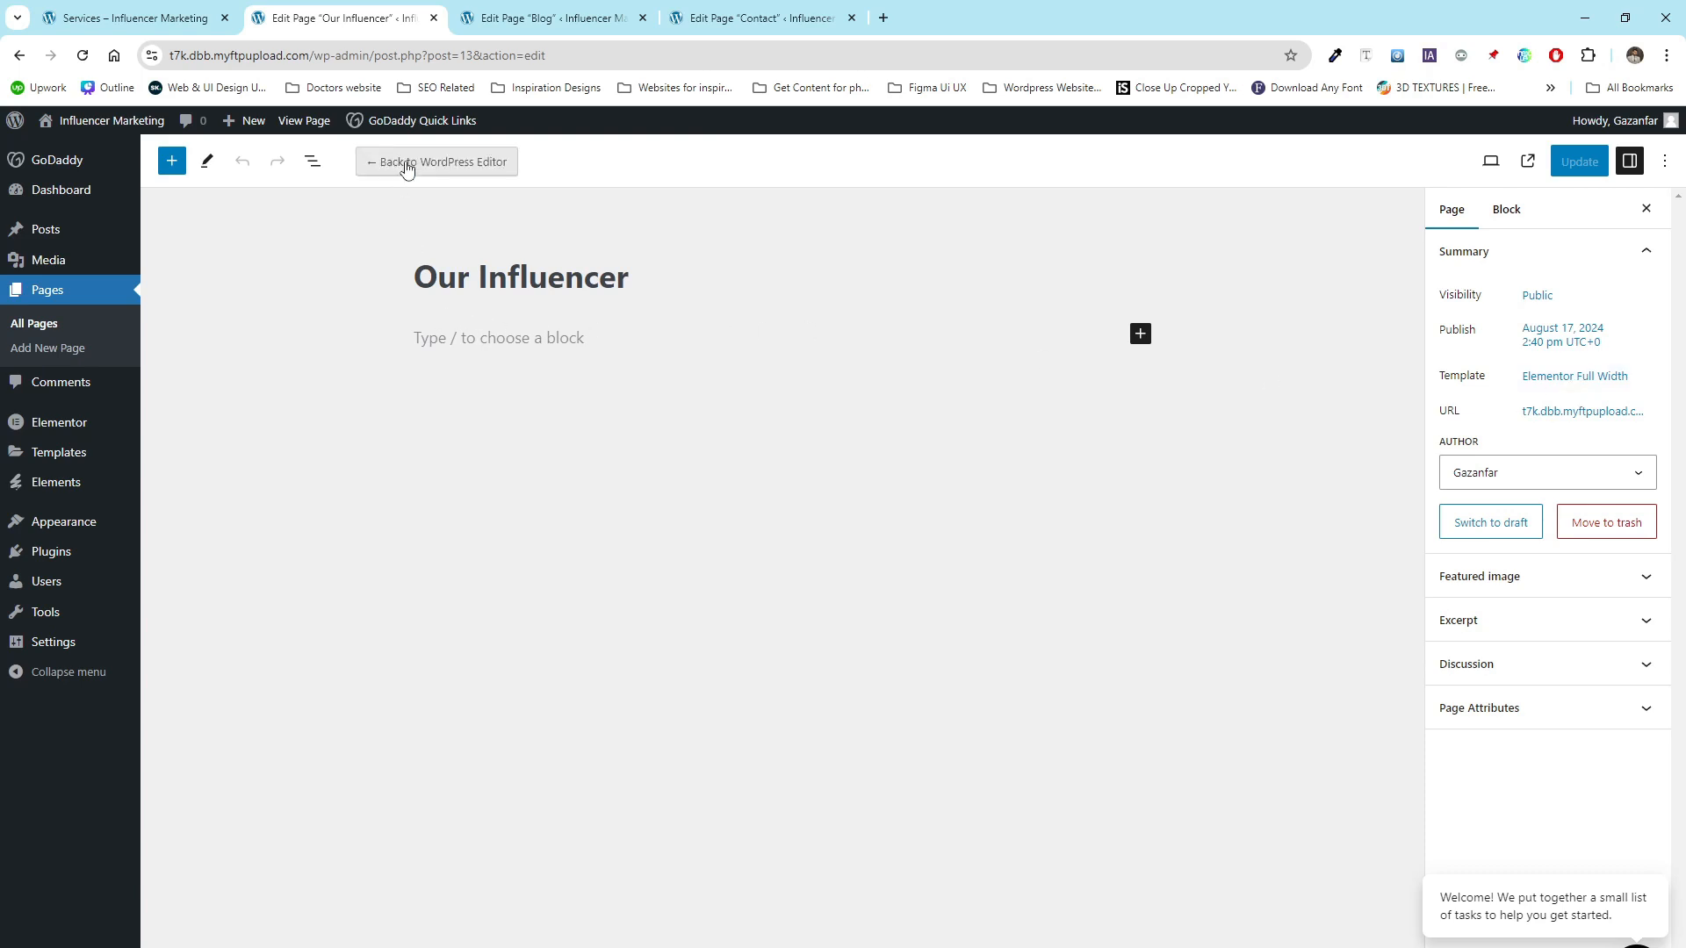
click(534, 11)
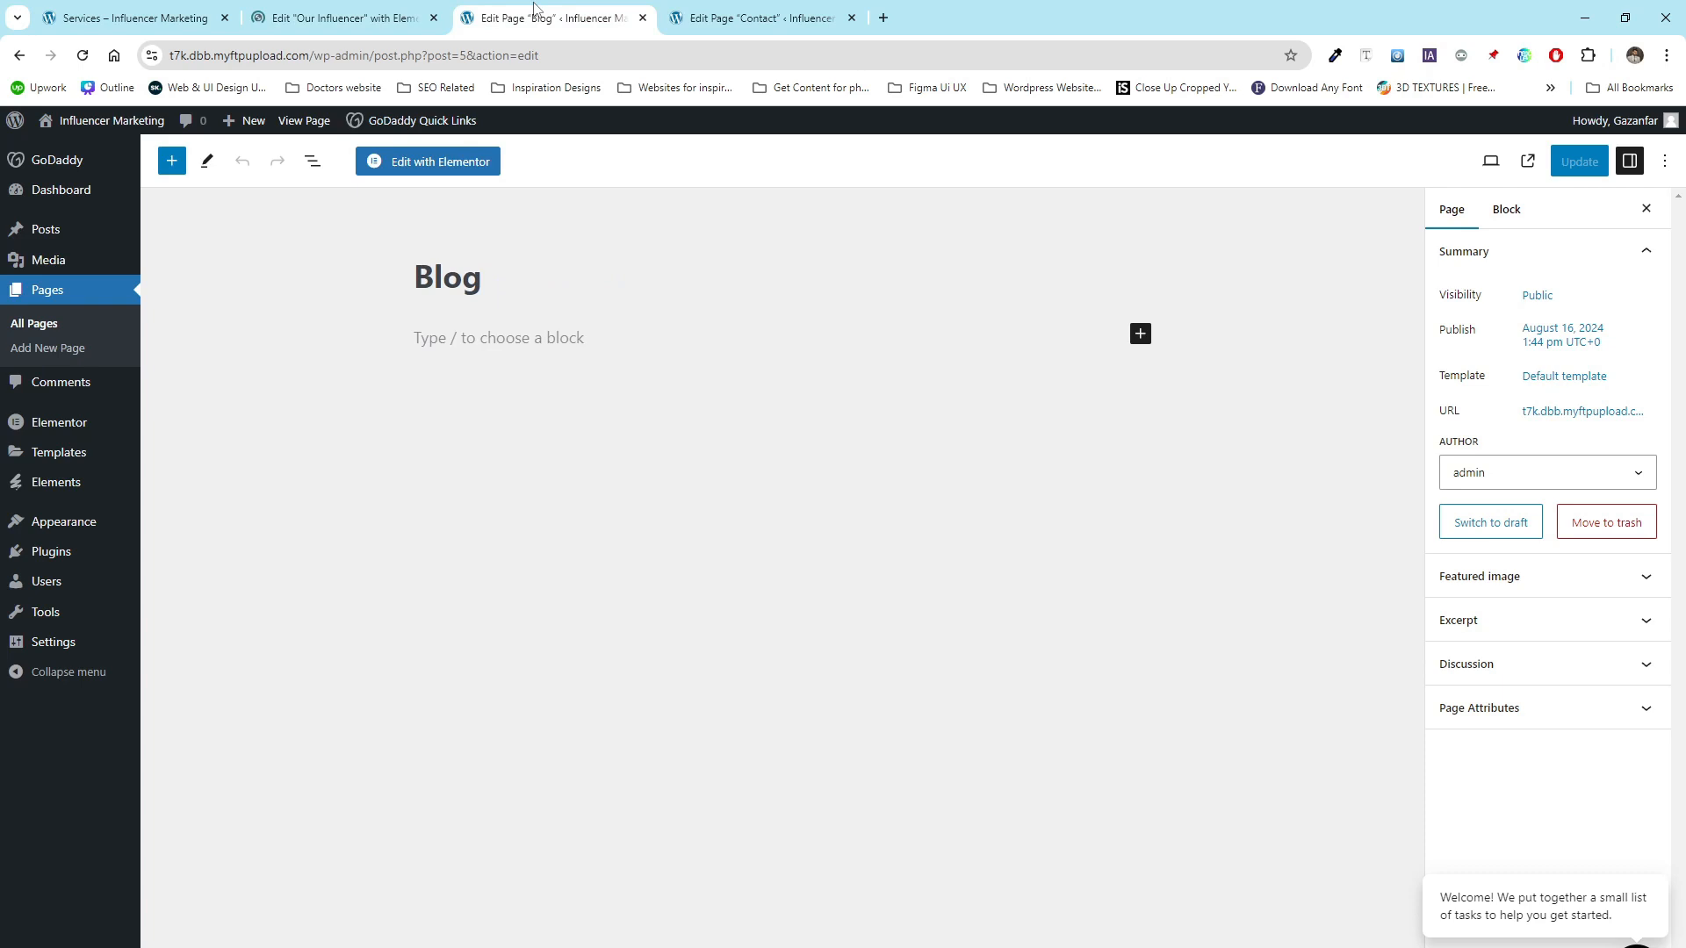
click(434, 169)
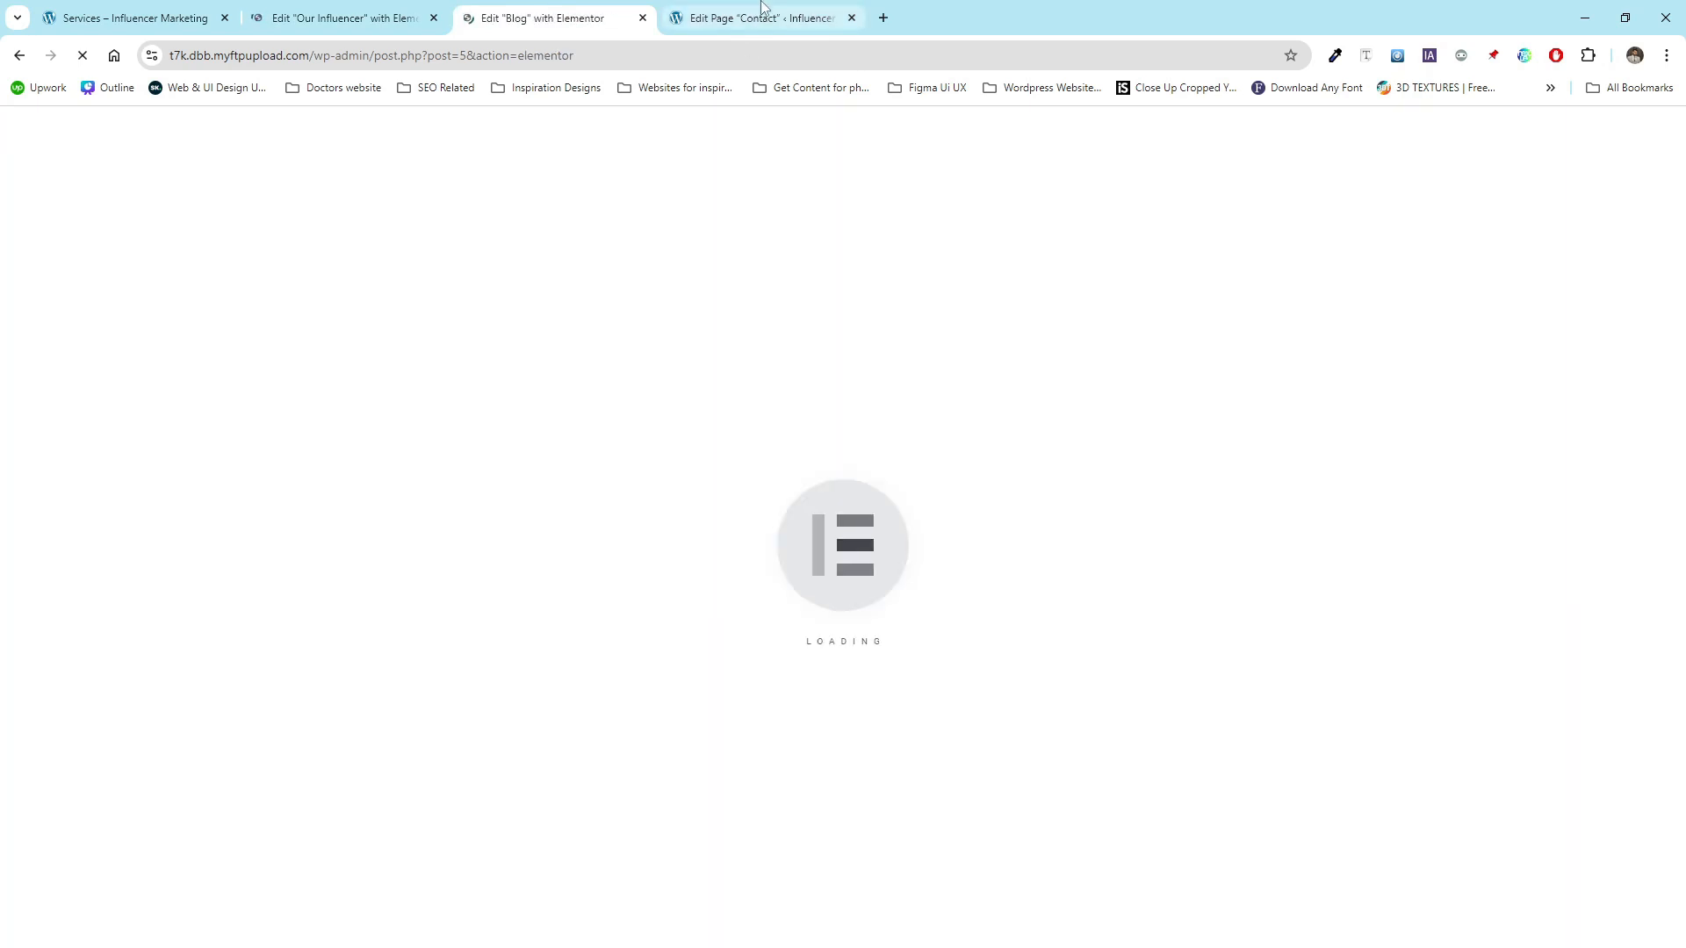
click(761, 18)
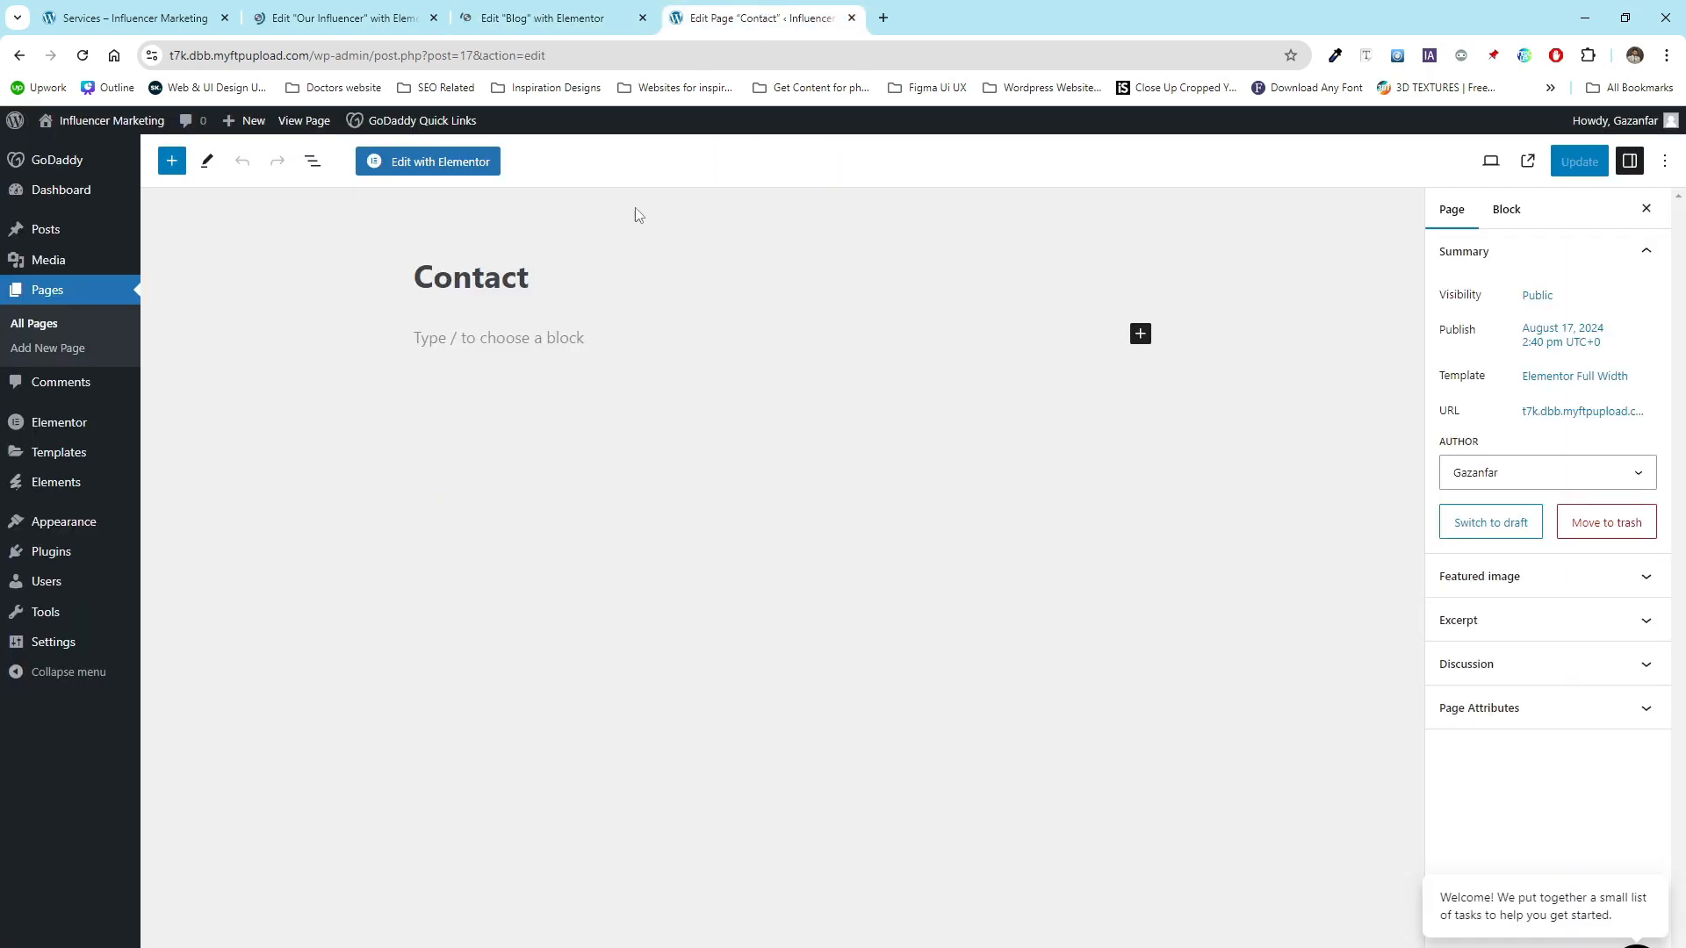
click(445, 168)
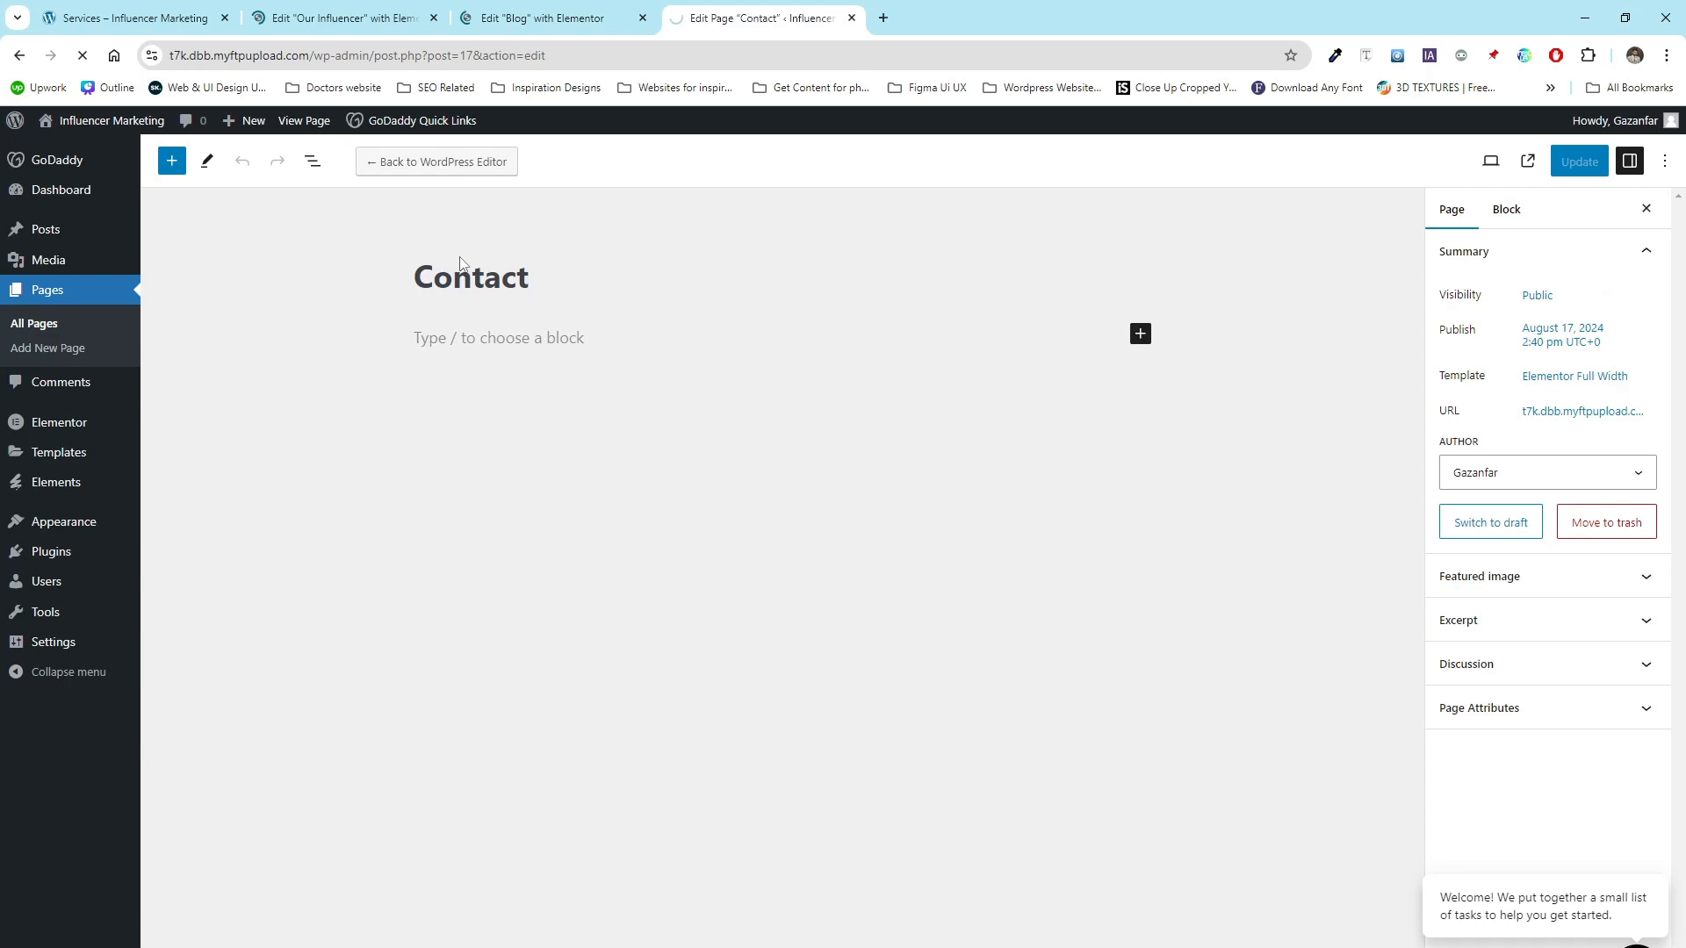
click(345, 16)
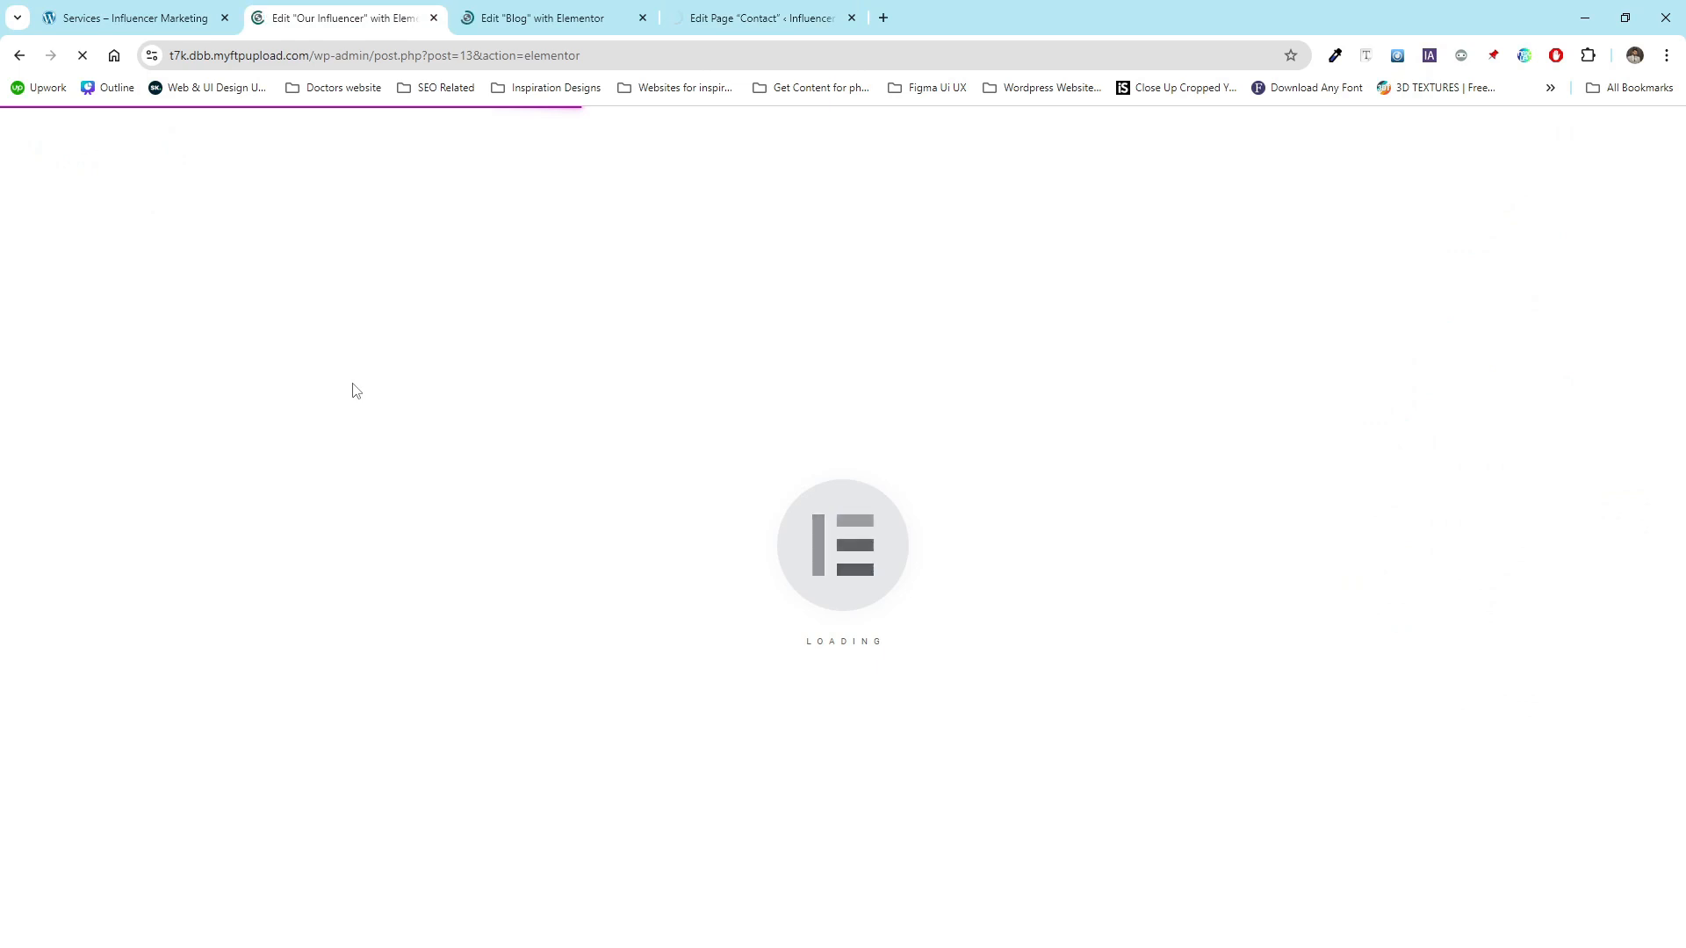
click(544, 16)
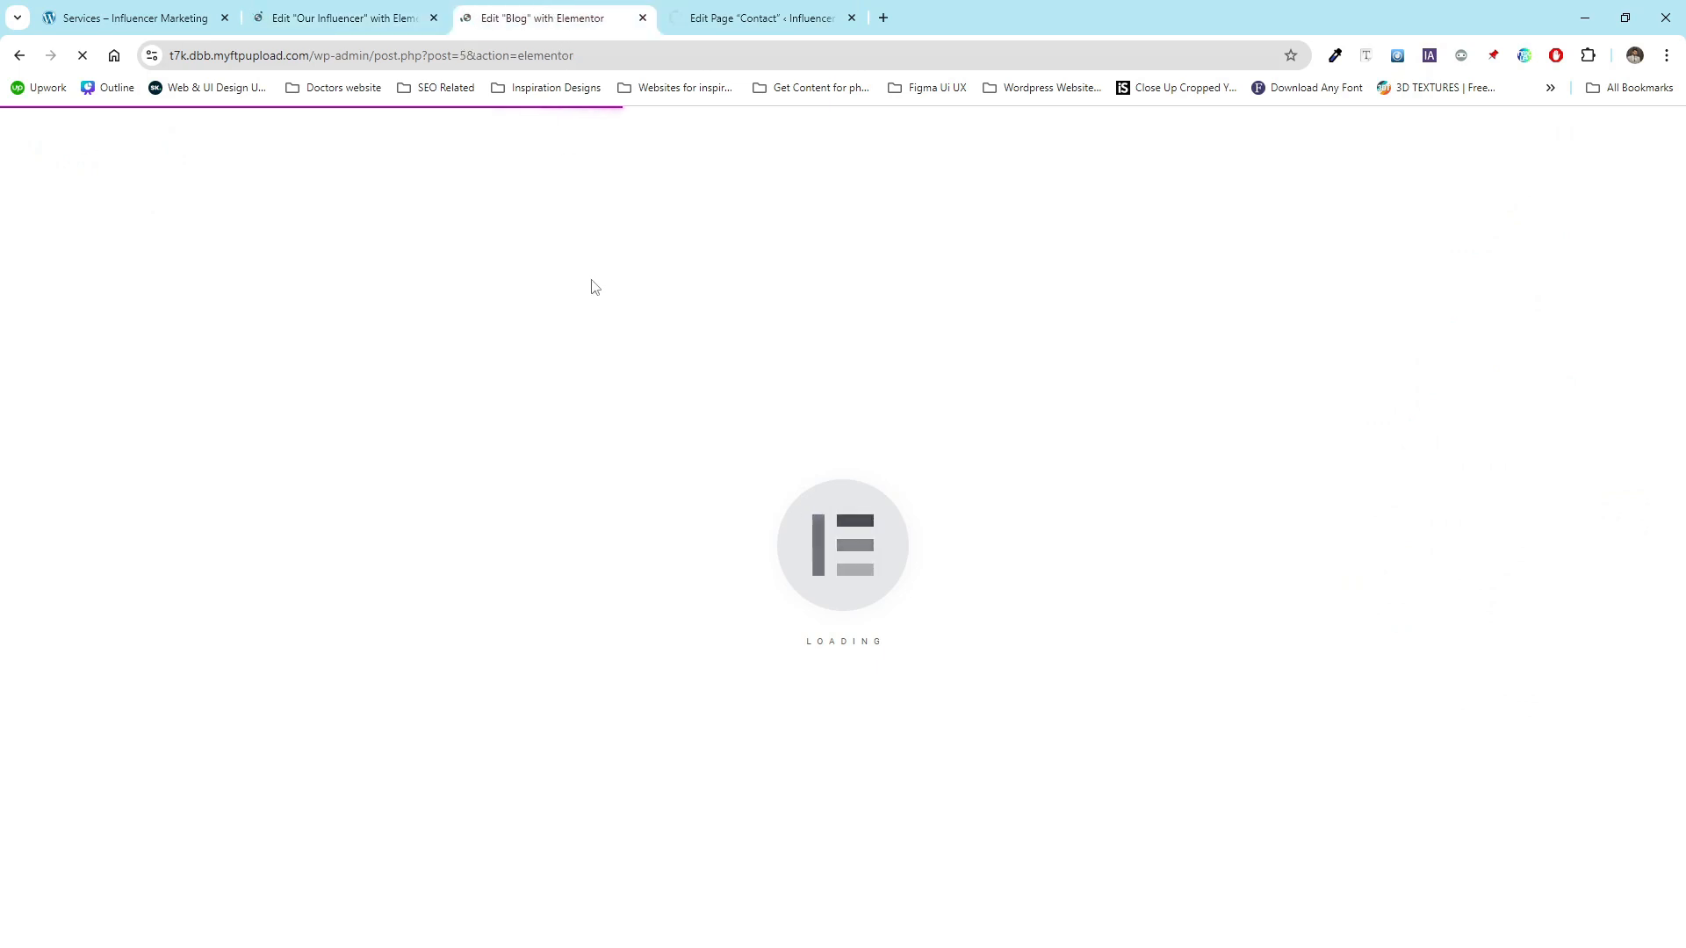
key(ctrl+Tab)
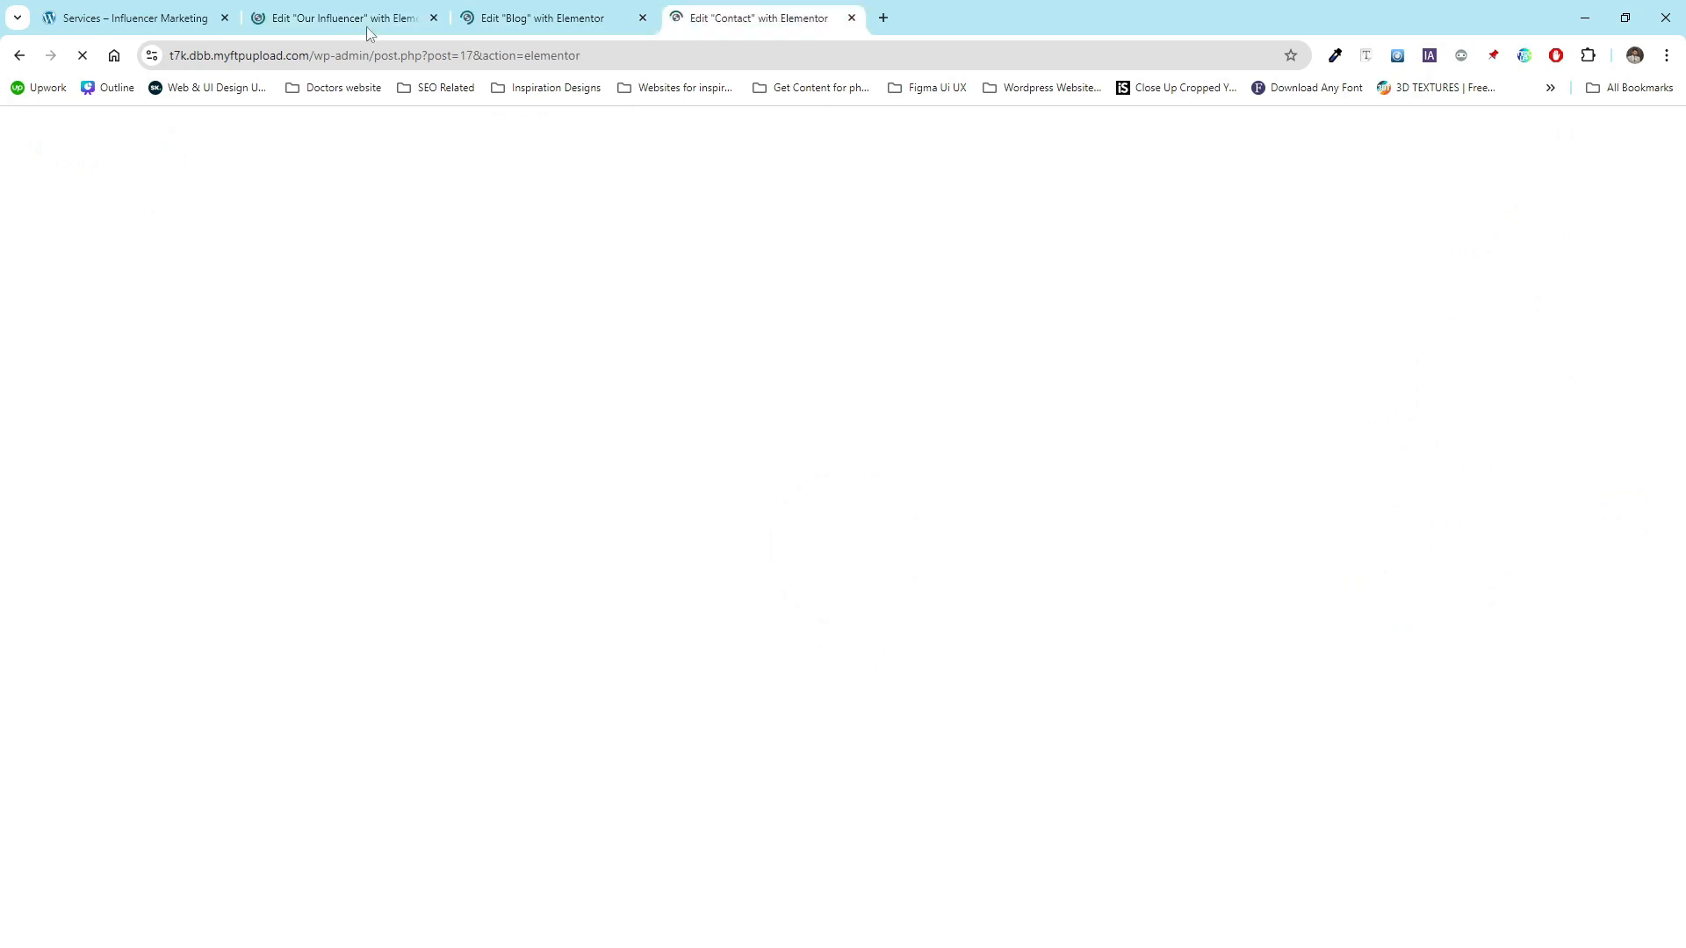
- Insert the kit's Our Influencer template into the Our Influencer page
click(366, 27)
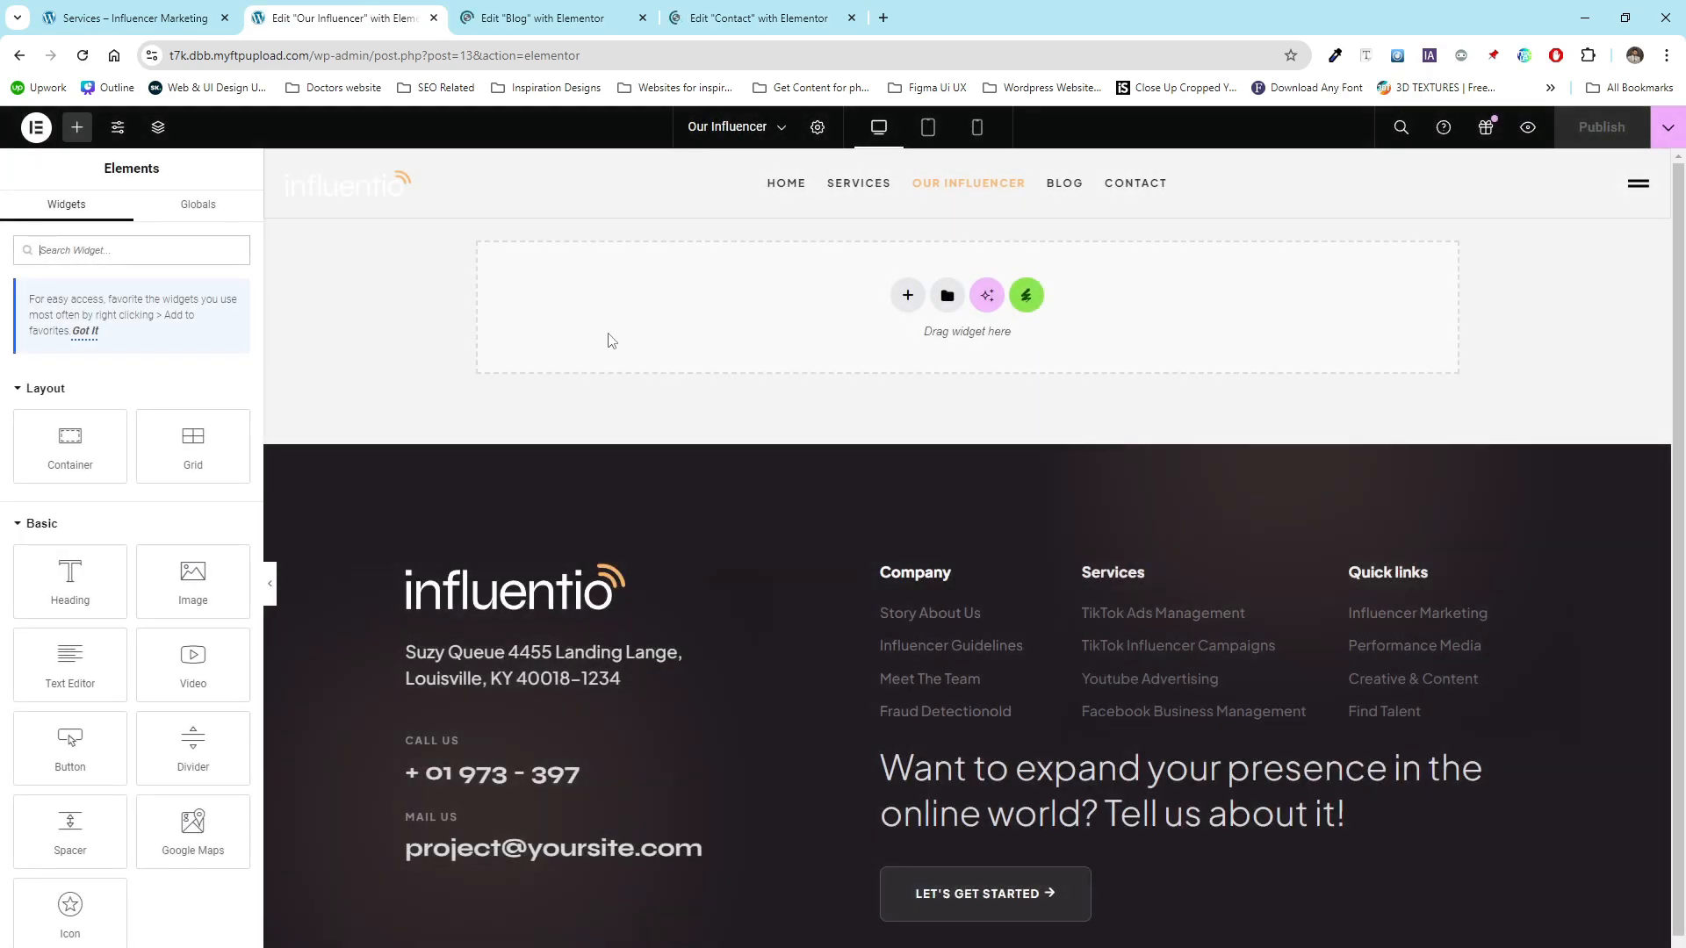
click(1027, 300)
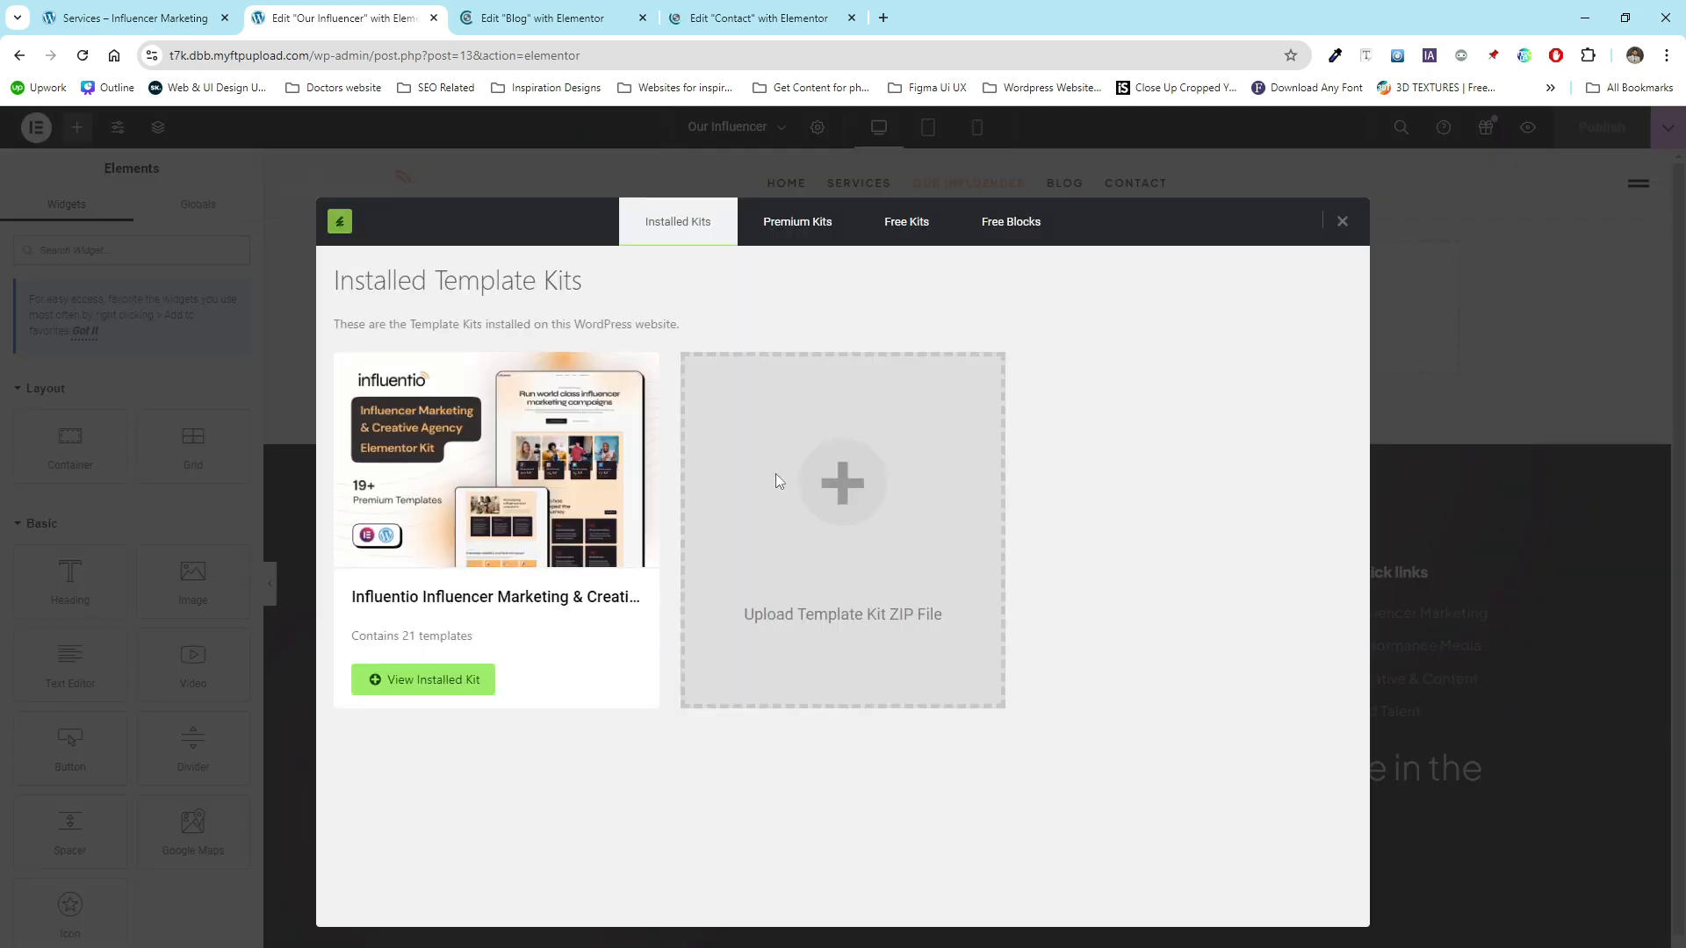
click(528, 482)
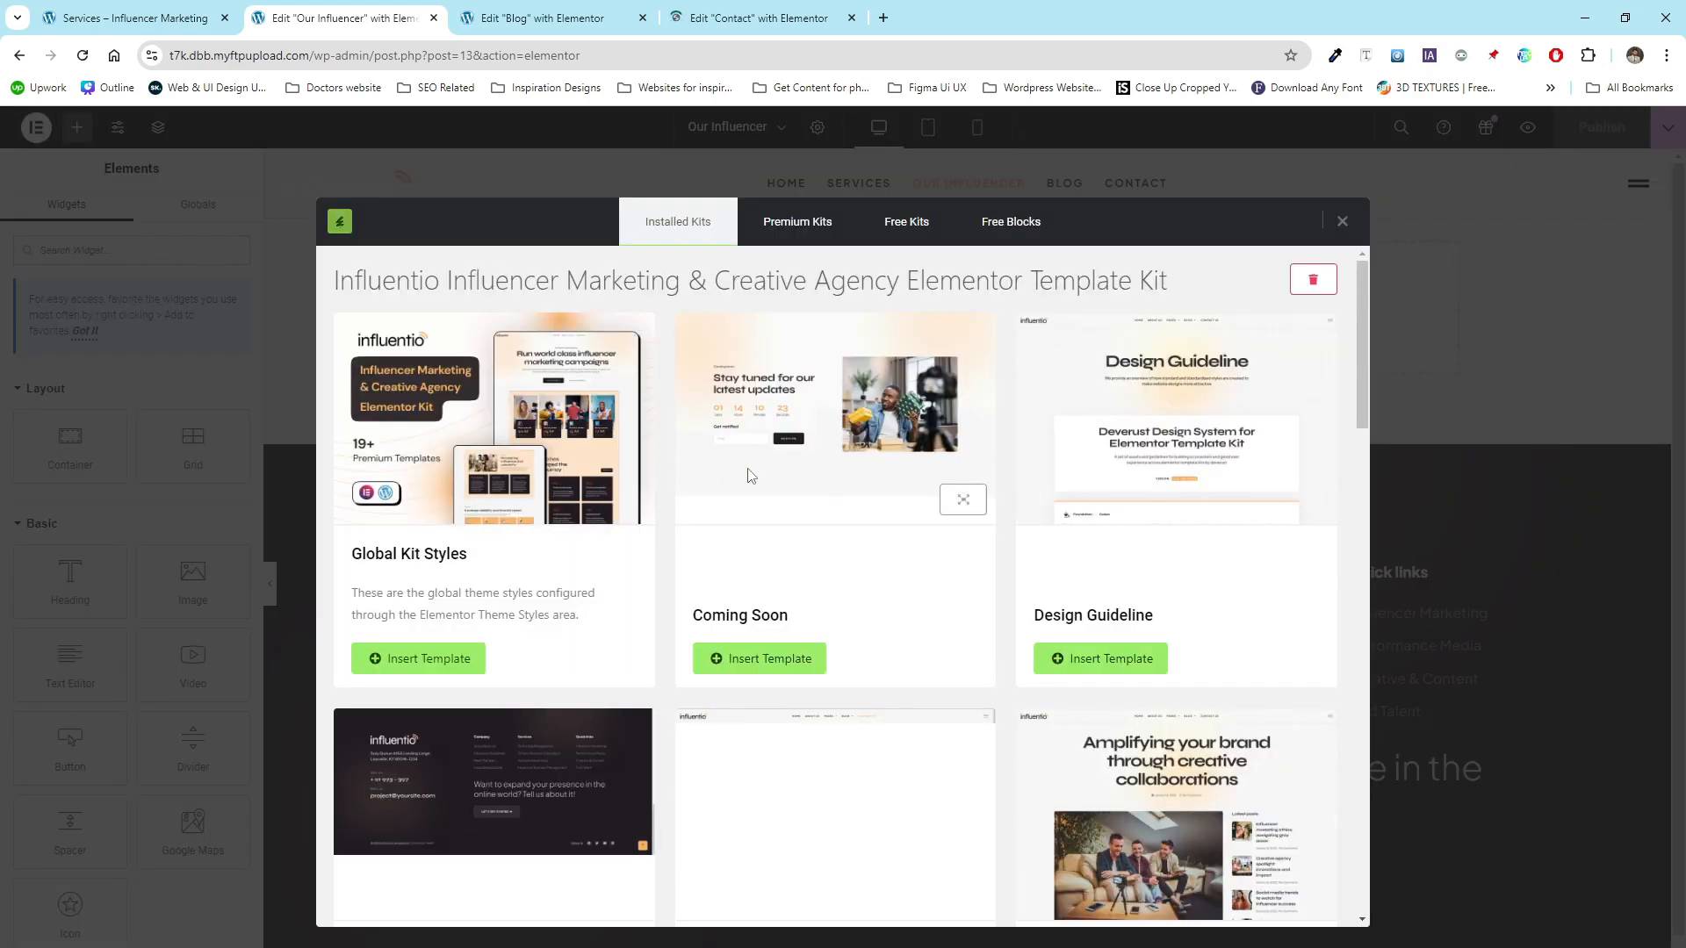
scroll(748, 474, down, 3)
scroll(758, 476, down, 7)
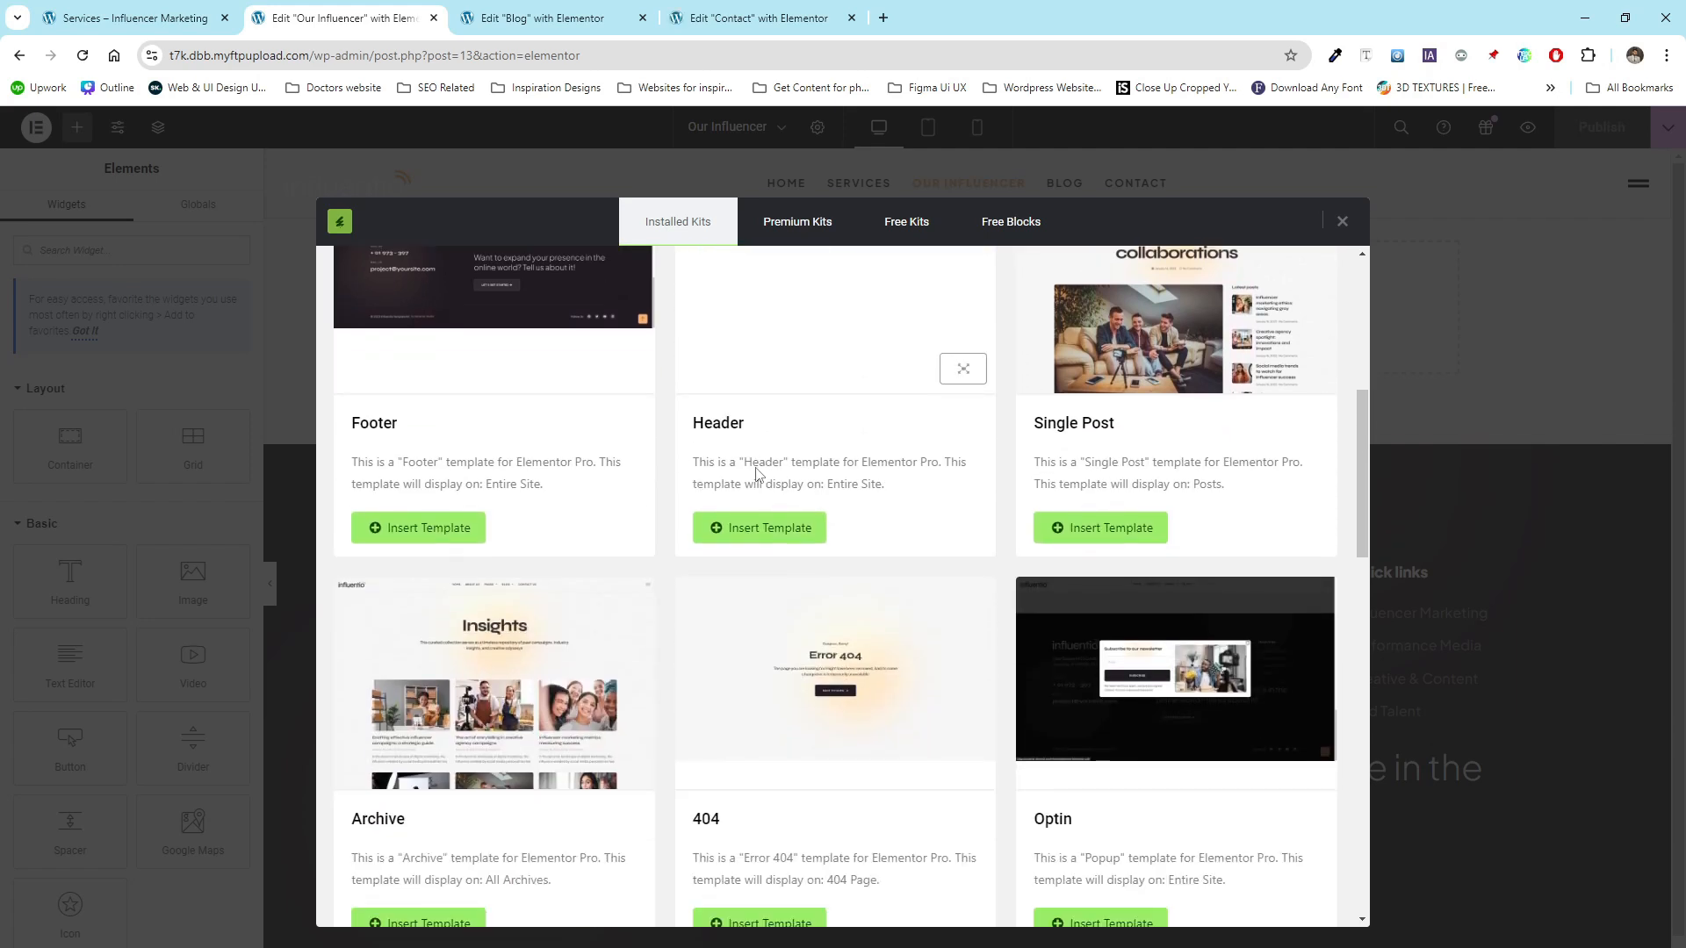
scroll(757, 468, down, 5)
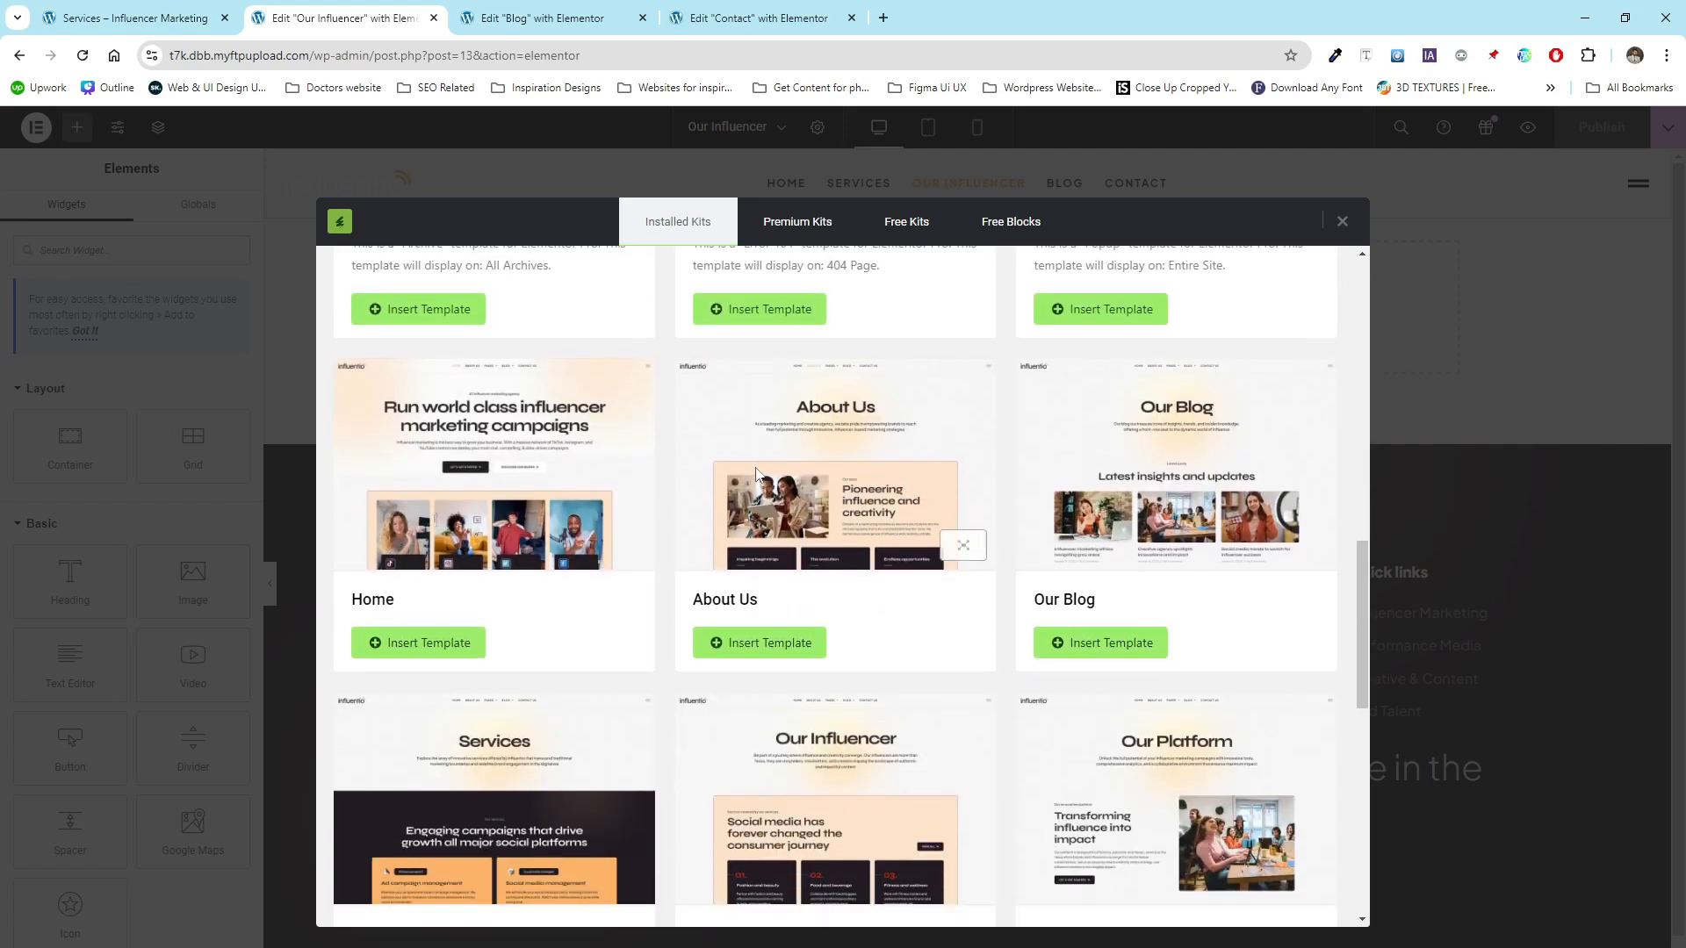
scroll(757, 475, down, 2)
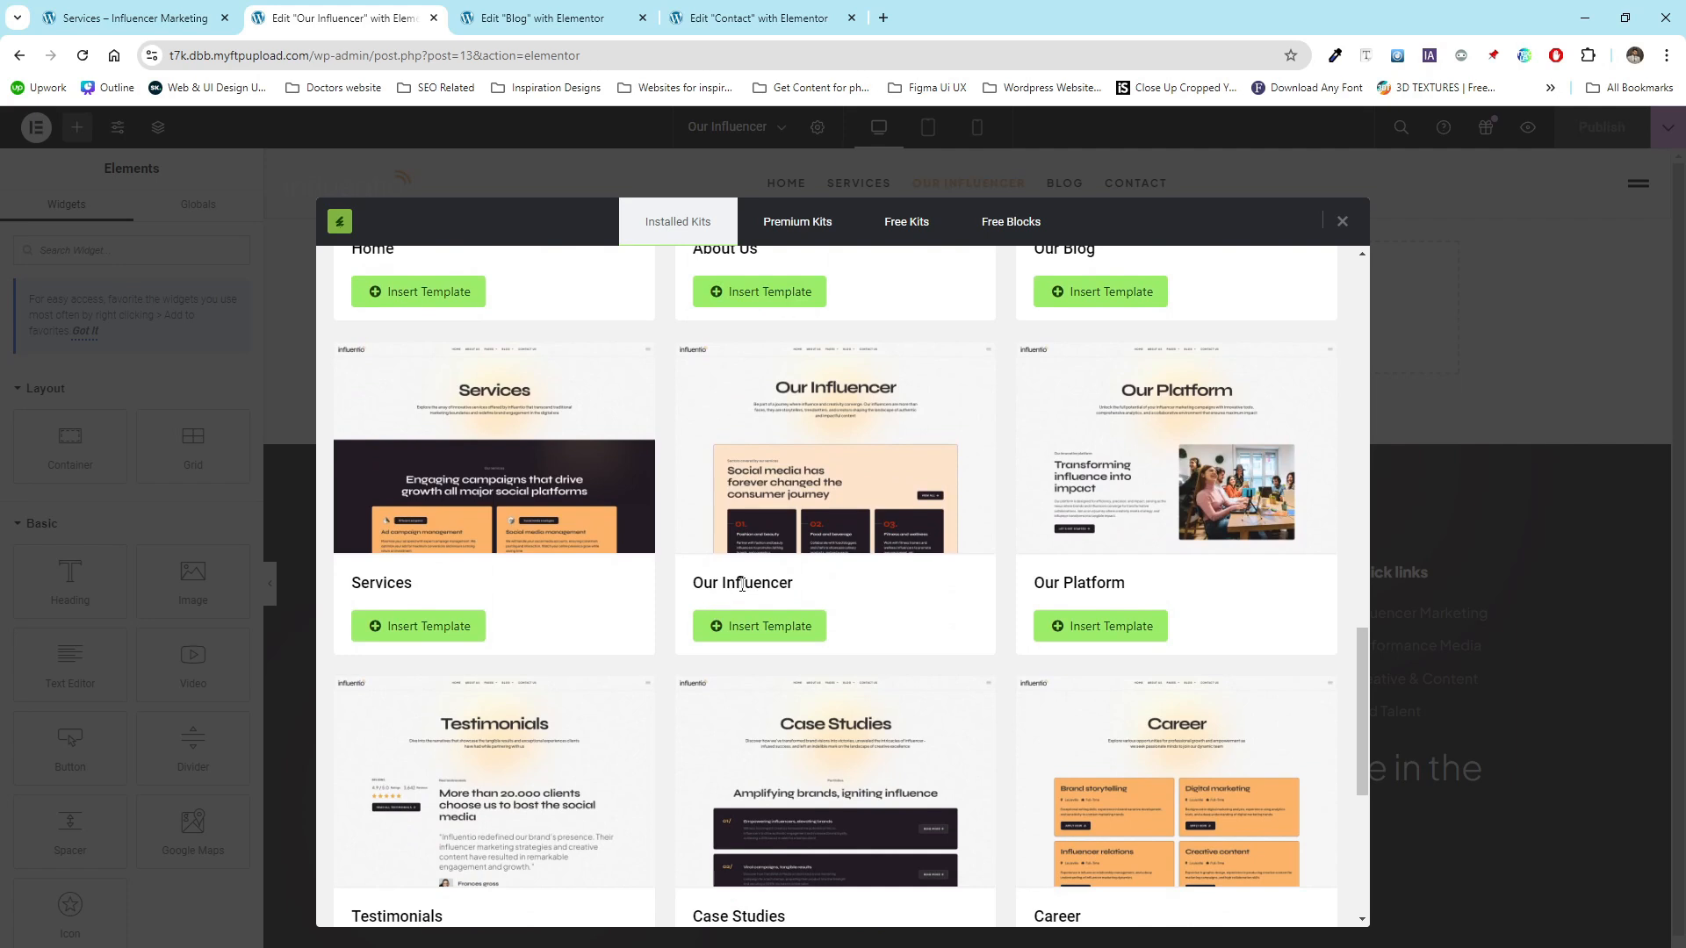
click(774, 634)
- Insert the kit's Our Blog template into the Blog page
click(539, 18)
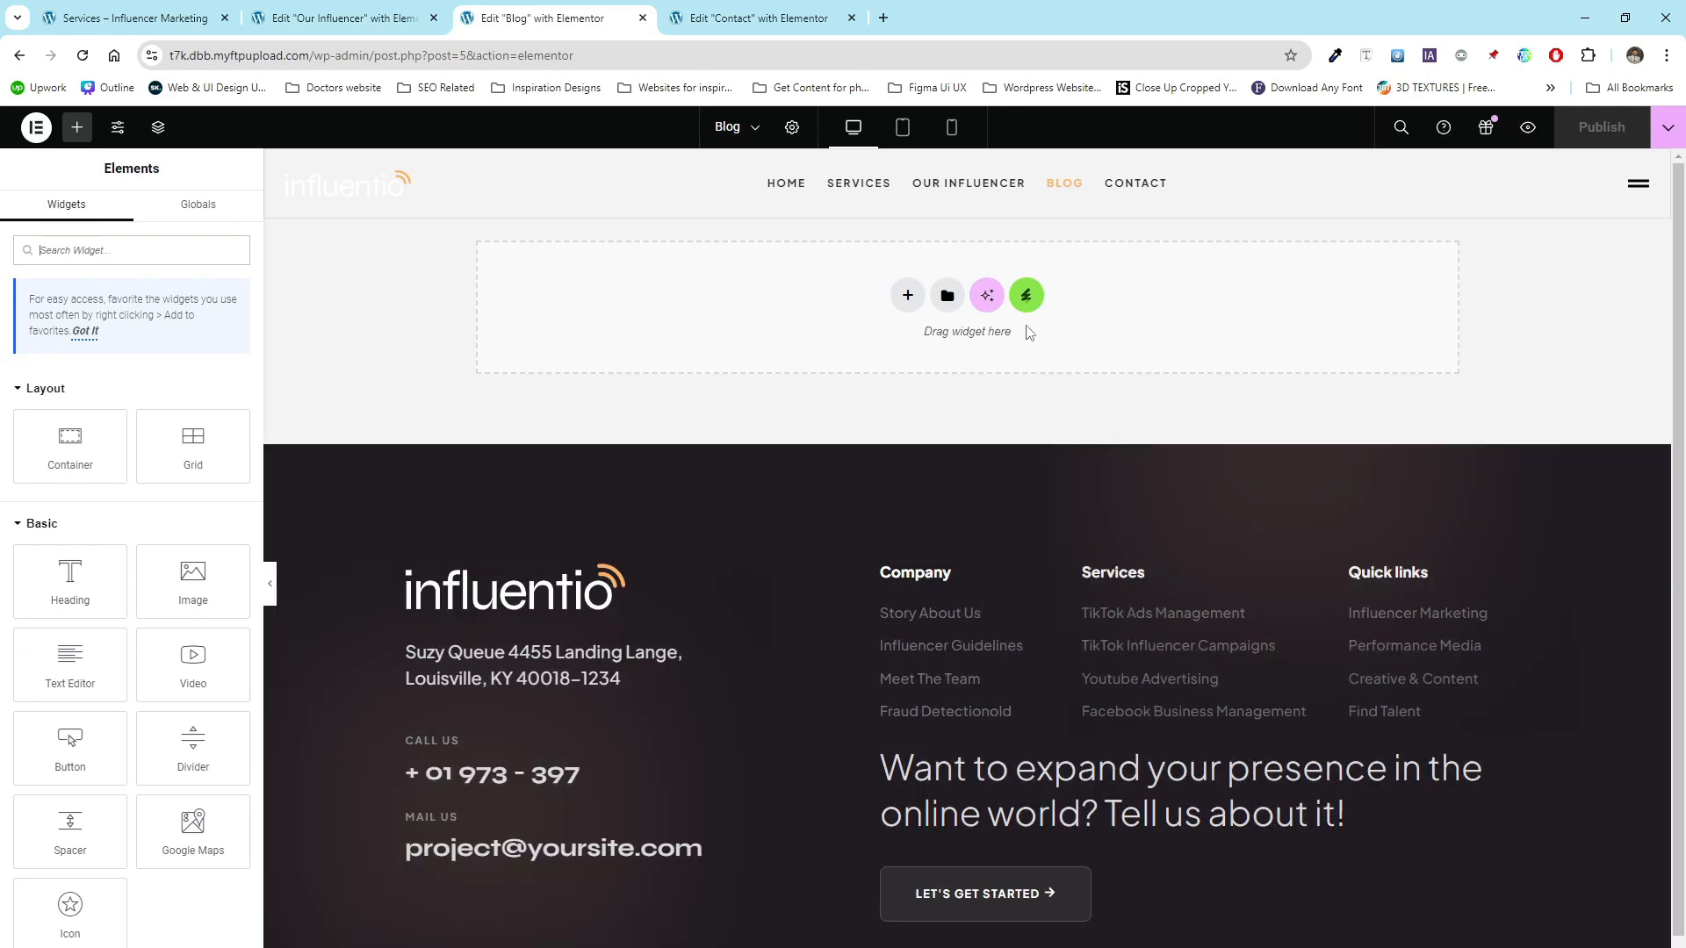
click(1026, 296)
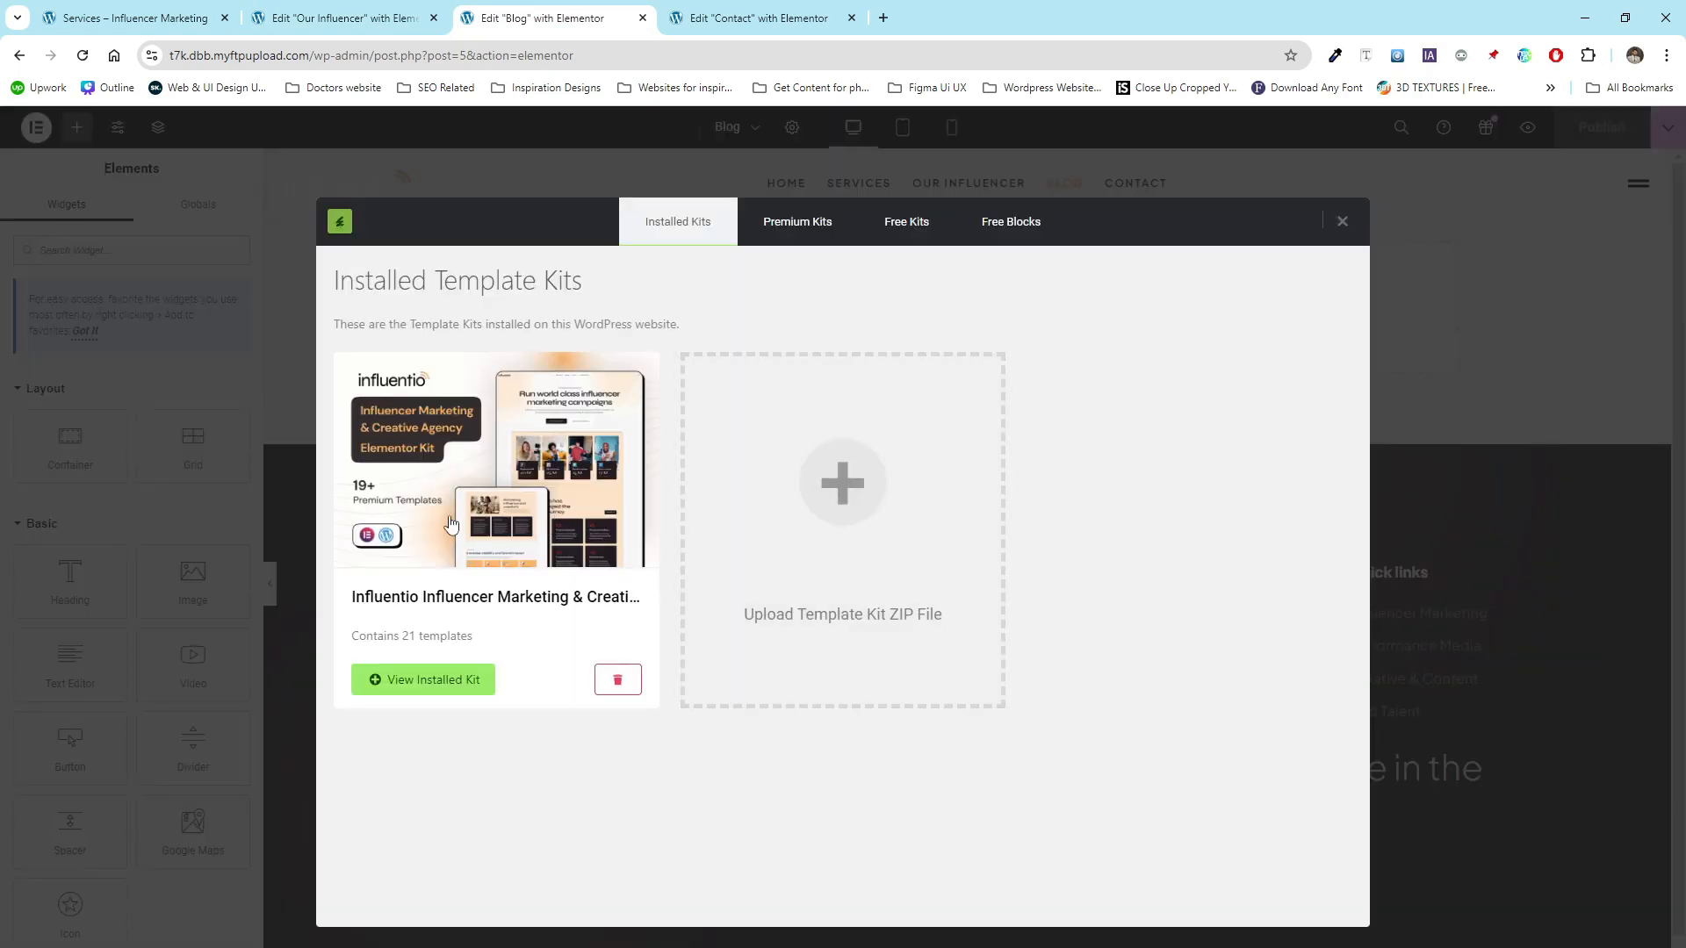
click(482, 527)
scroll(734, 551, down, 4)
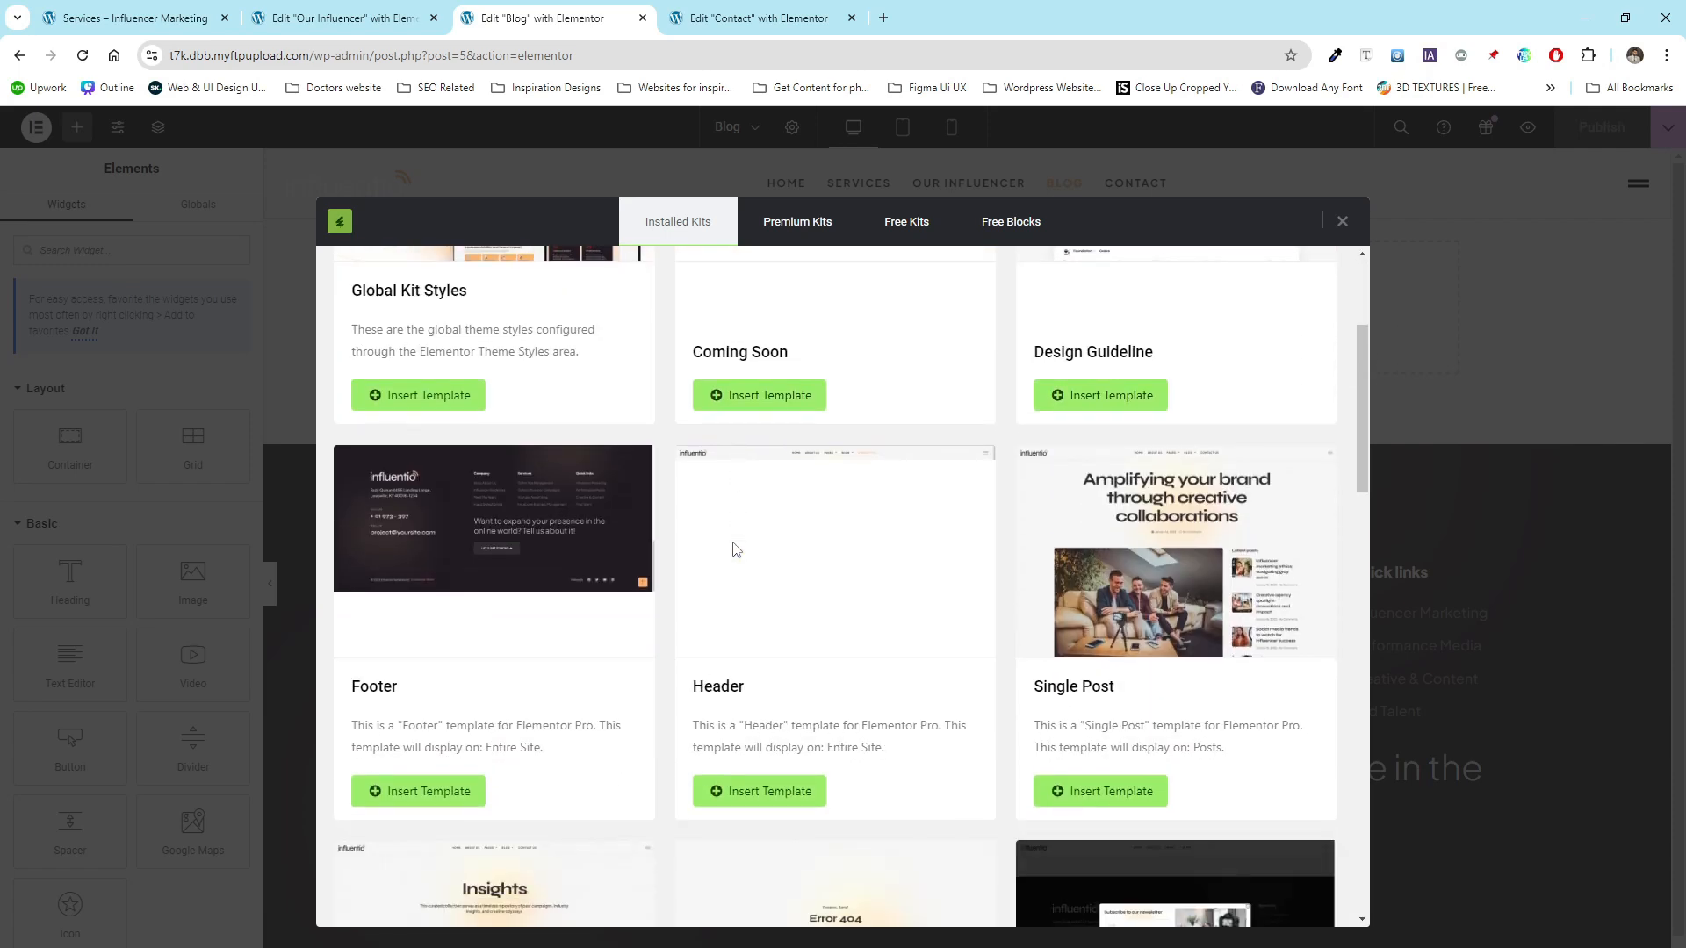
scroll(734, 550, down, 5)
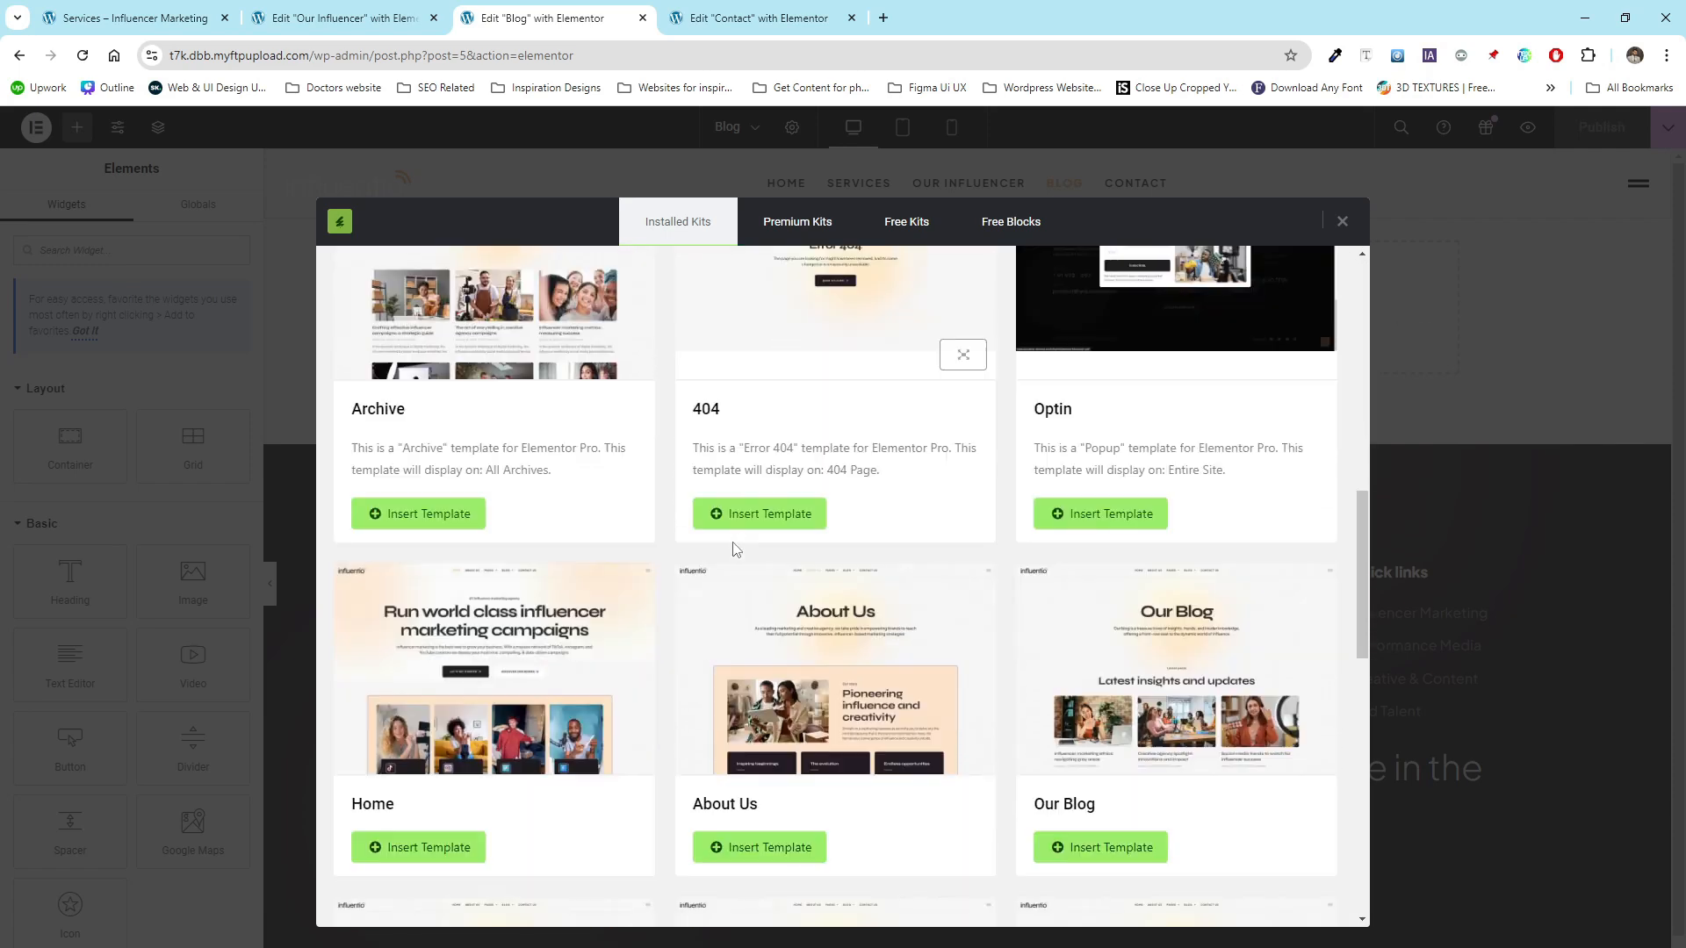
scroll(735, 549, down, 2)
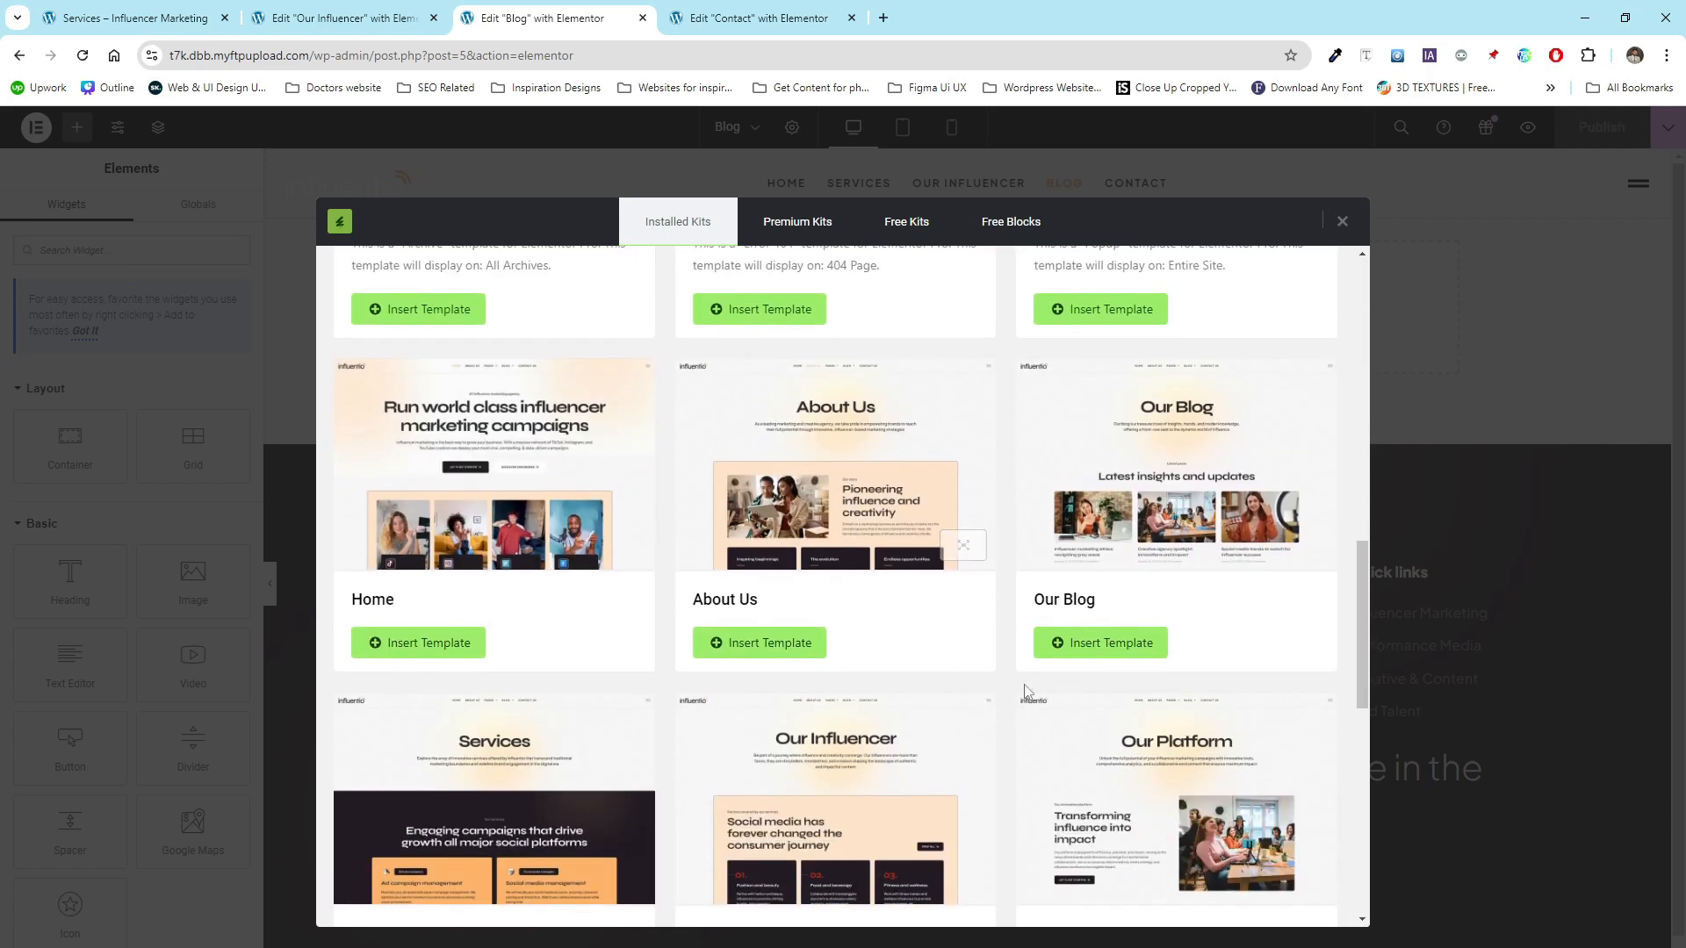
click(1089, 647)
- Insert the kit's Contact Us template into the Contact page
click(755, 17)
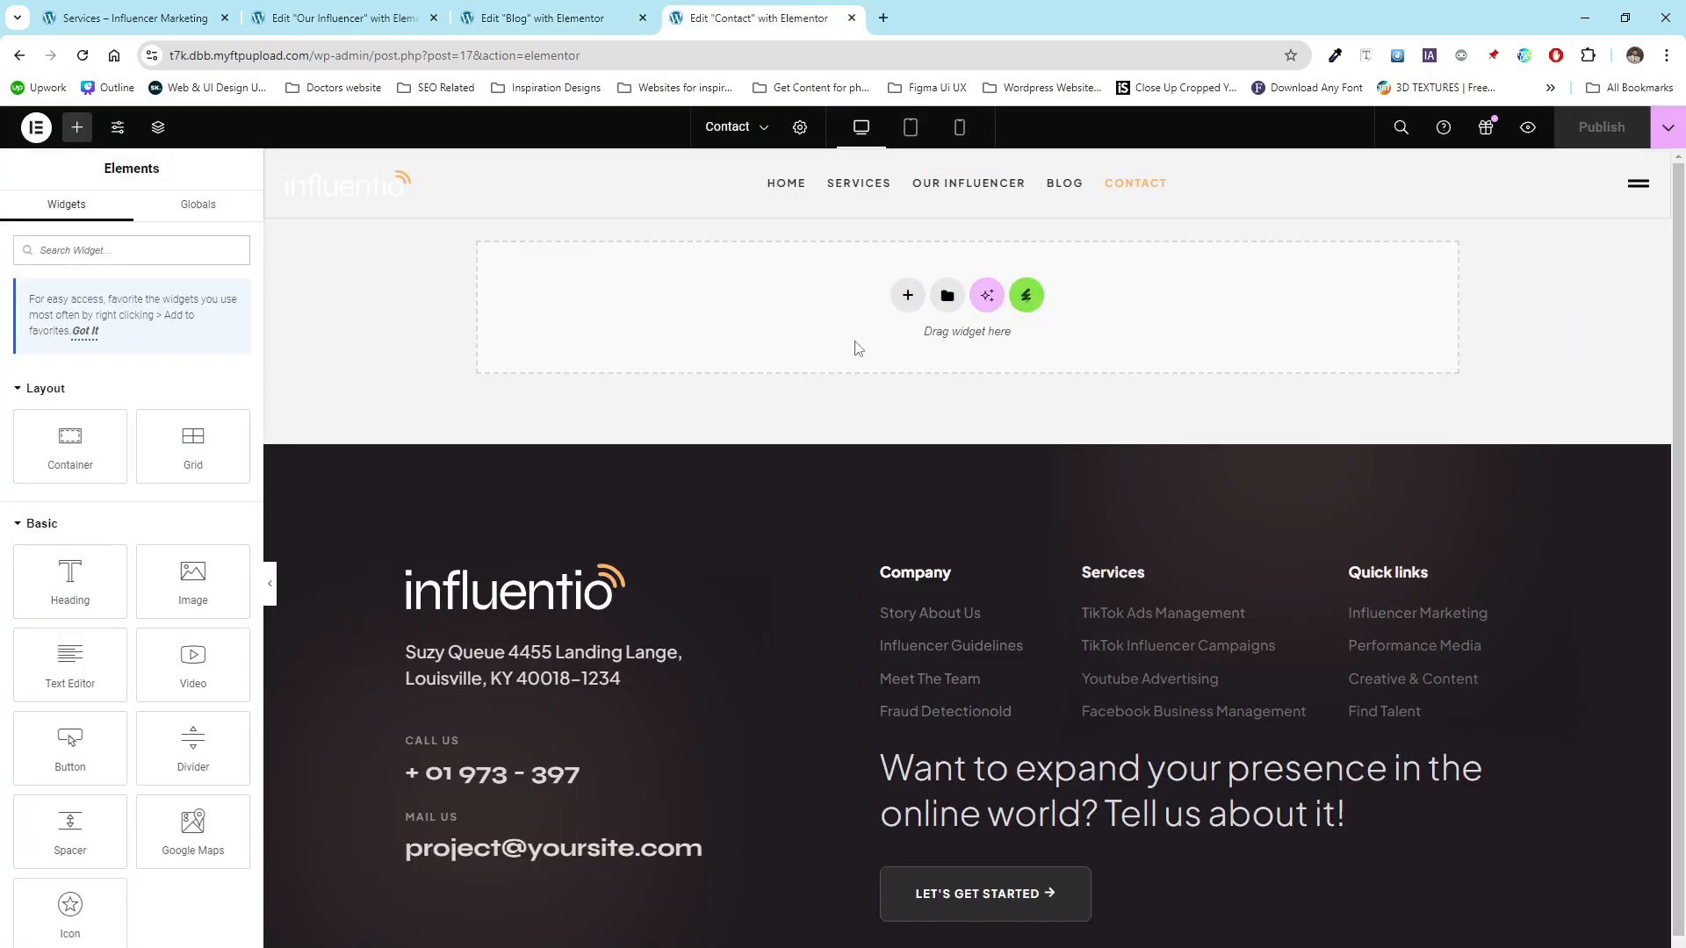
click(1026, 297)
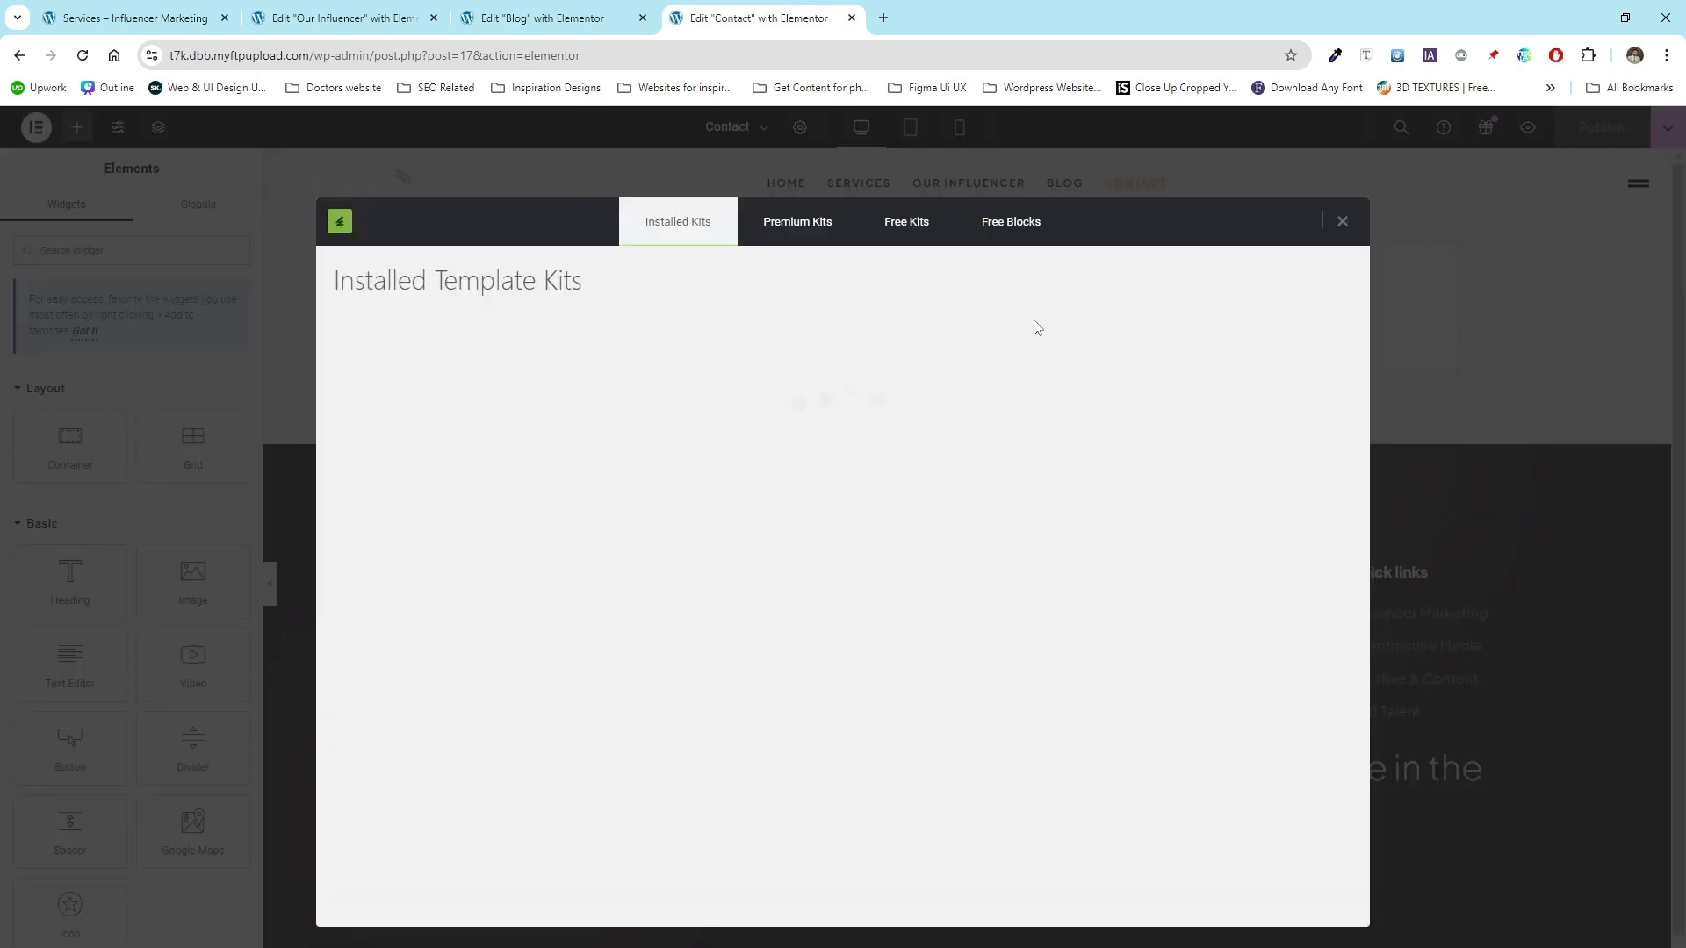
click(499, 472)
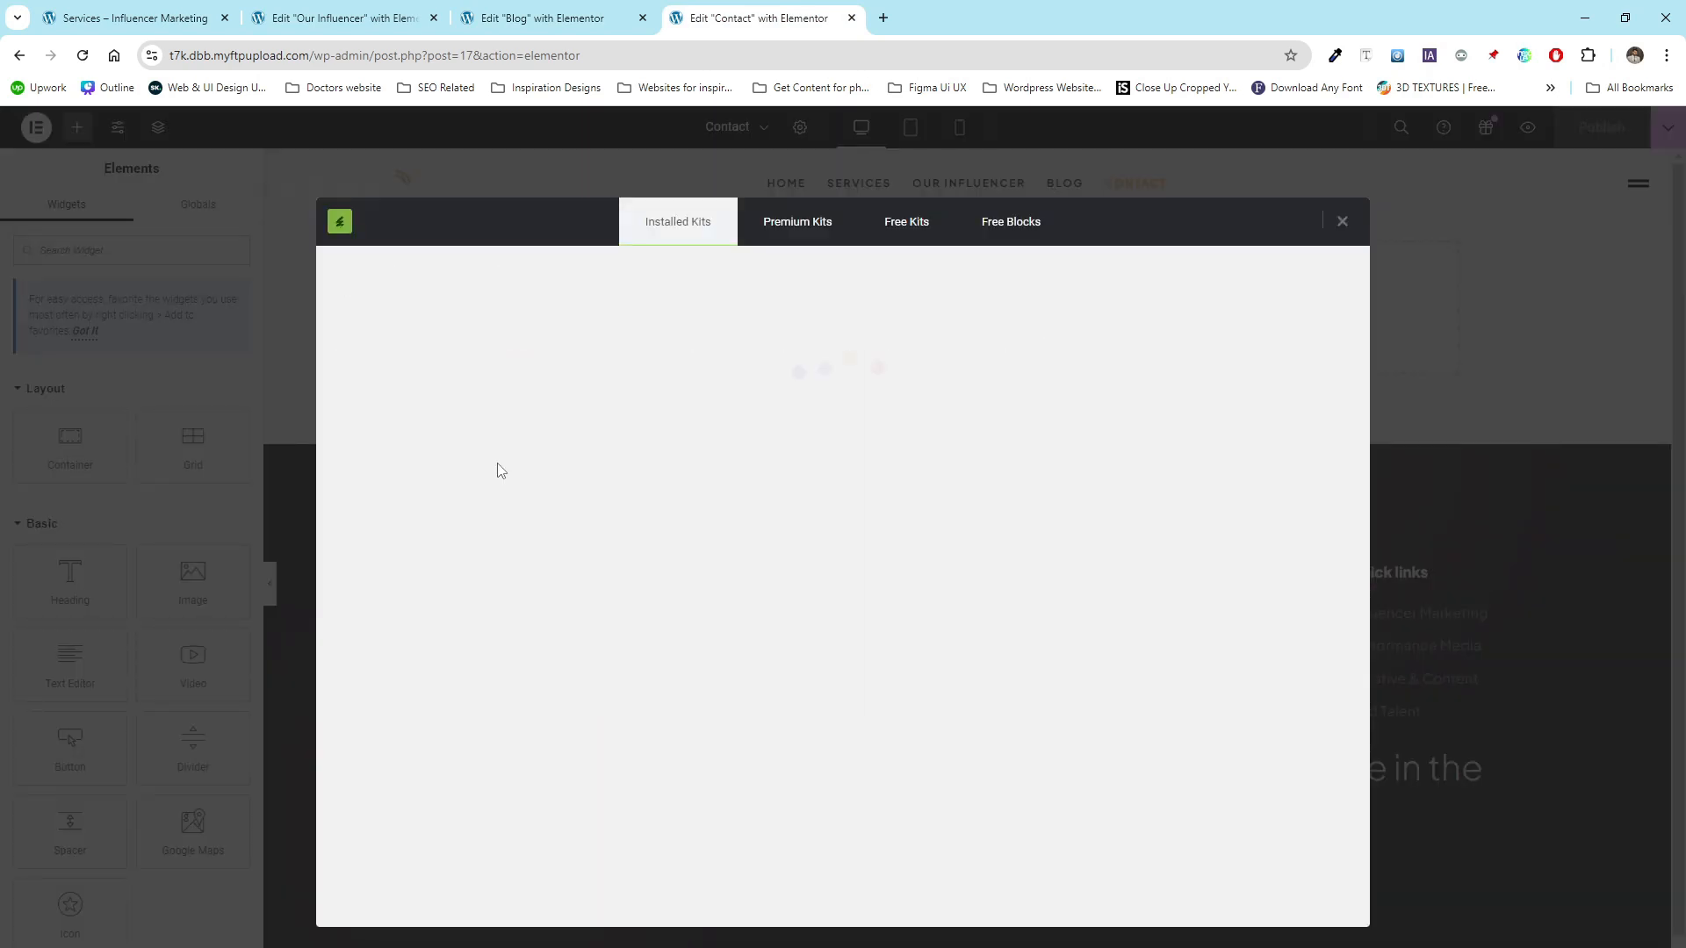
scroll(813, 532, down, 3)
scroll(813, 532, down, 7)
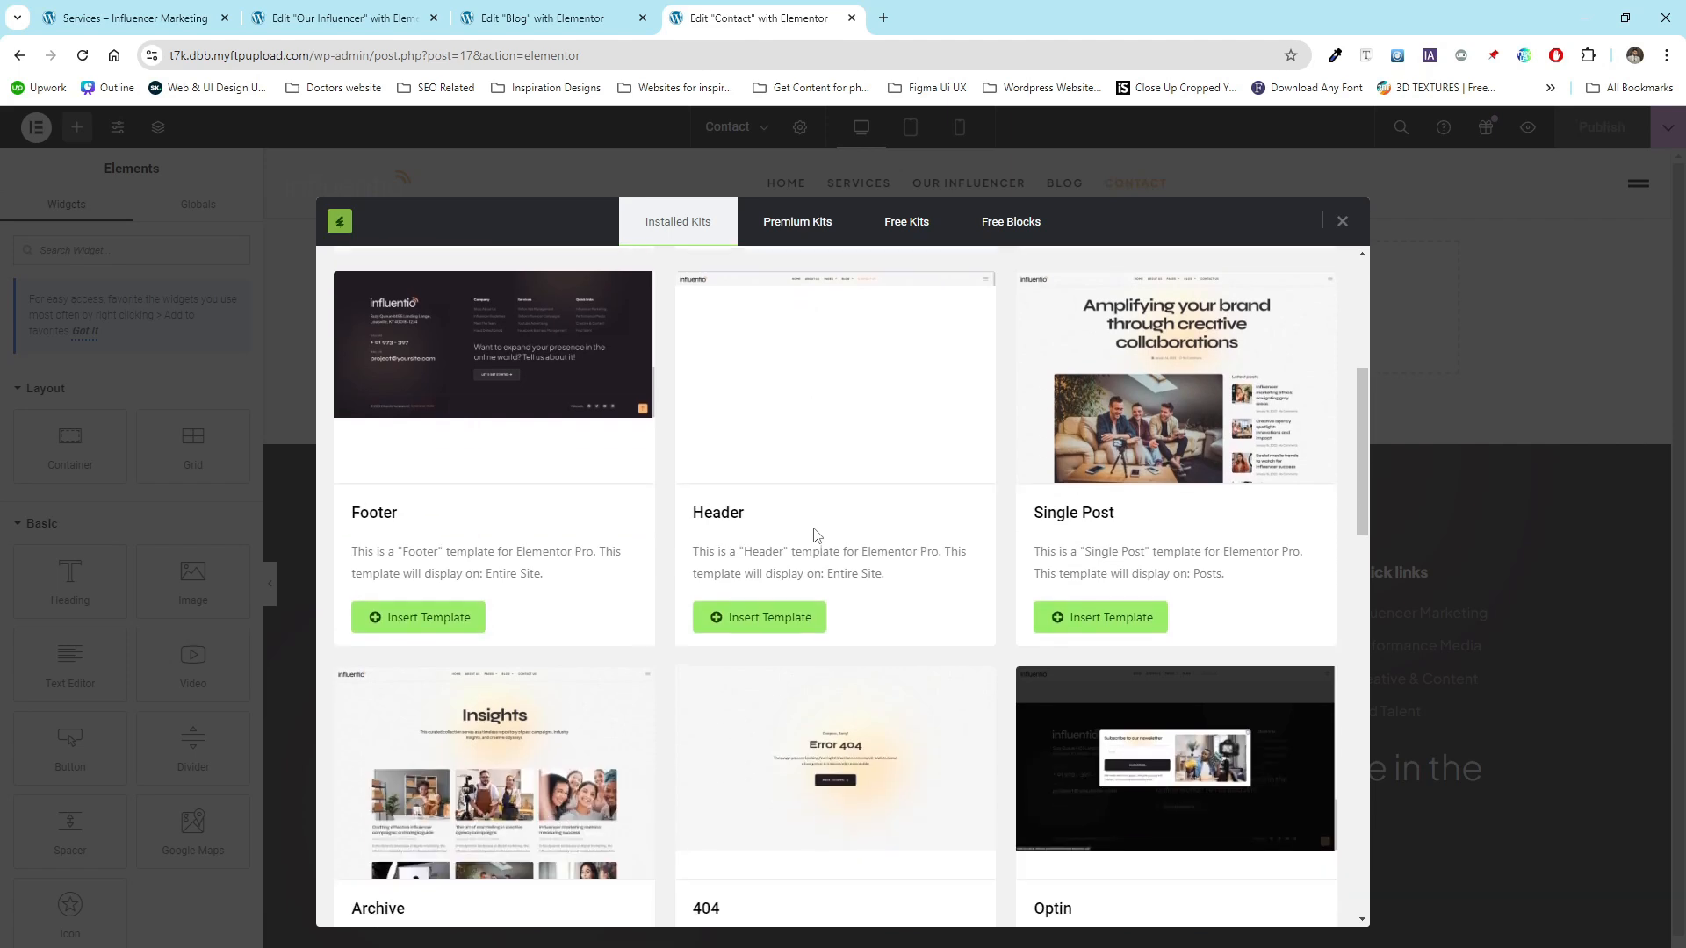
scroll(814, 535, down, 8)
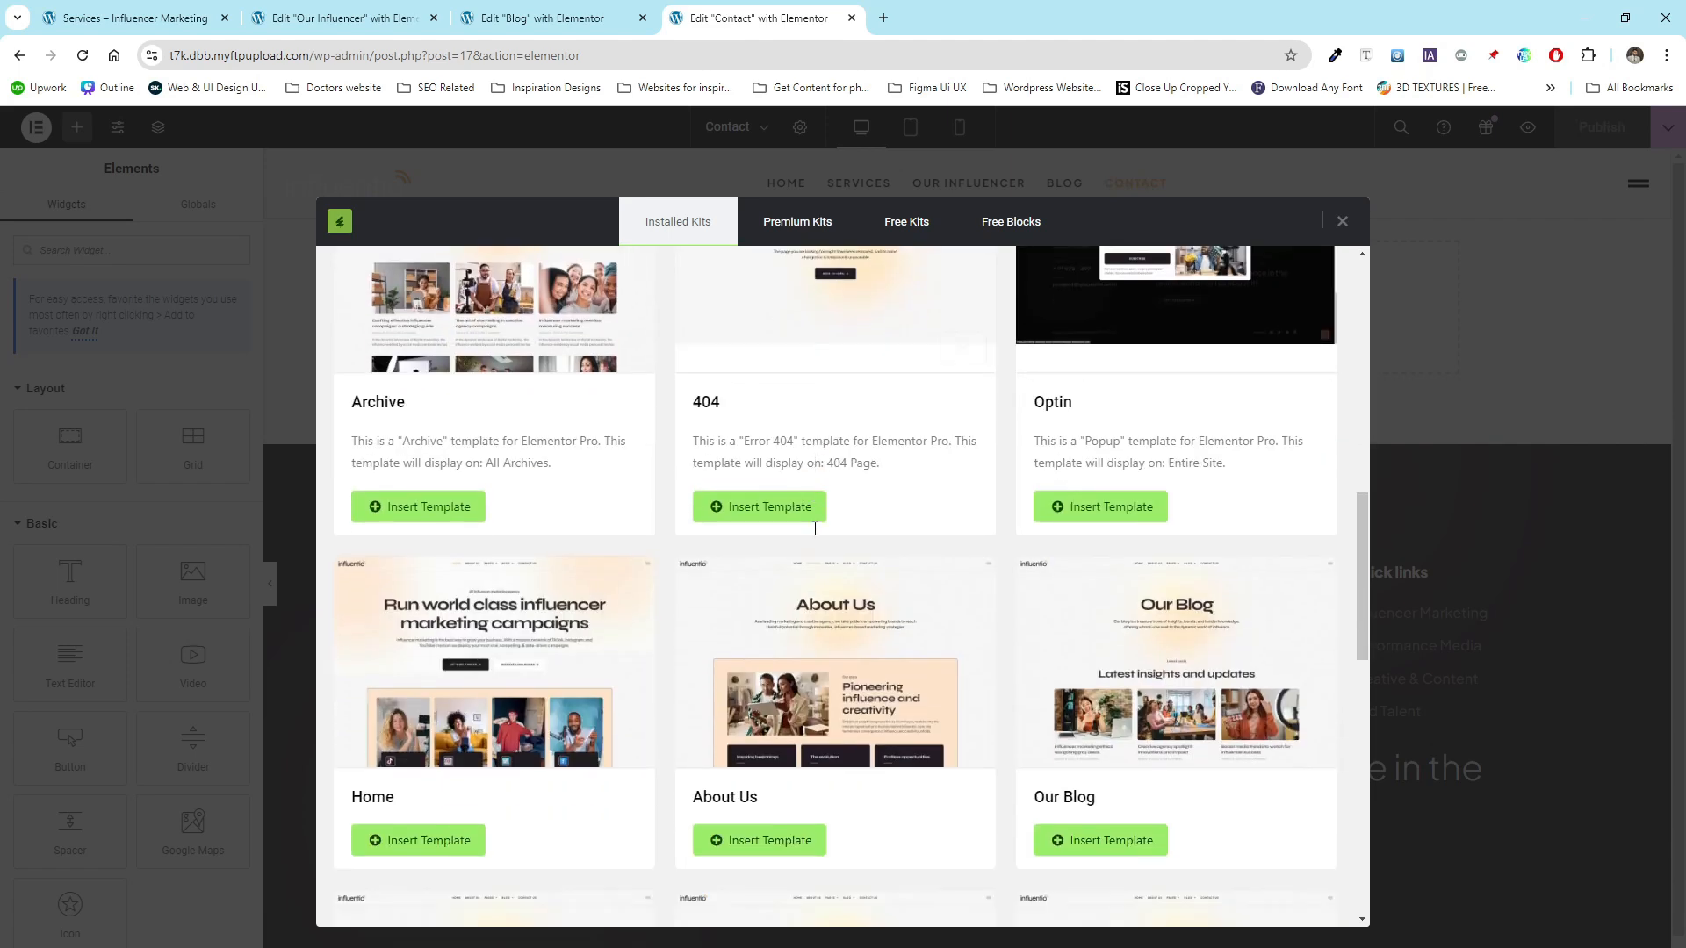
scroll(814, 531, down, 3)
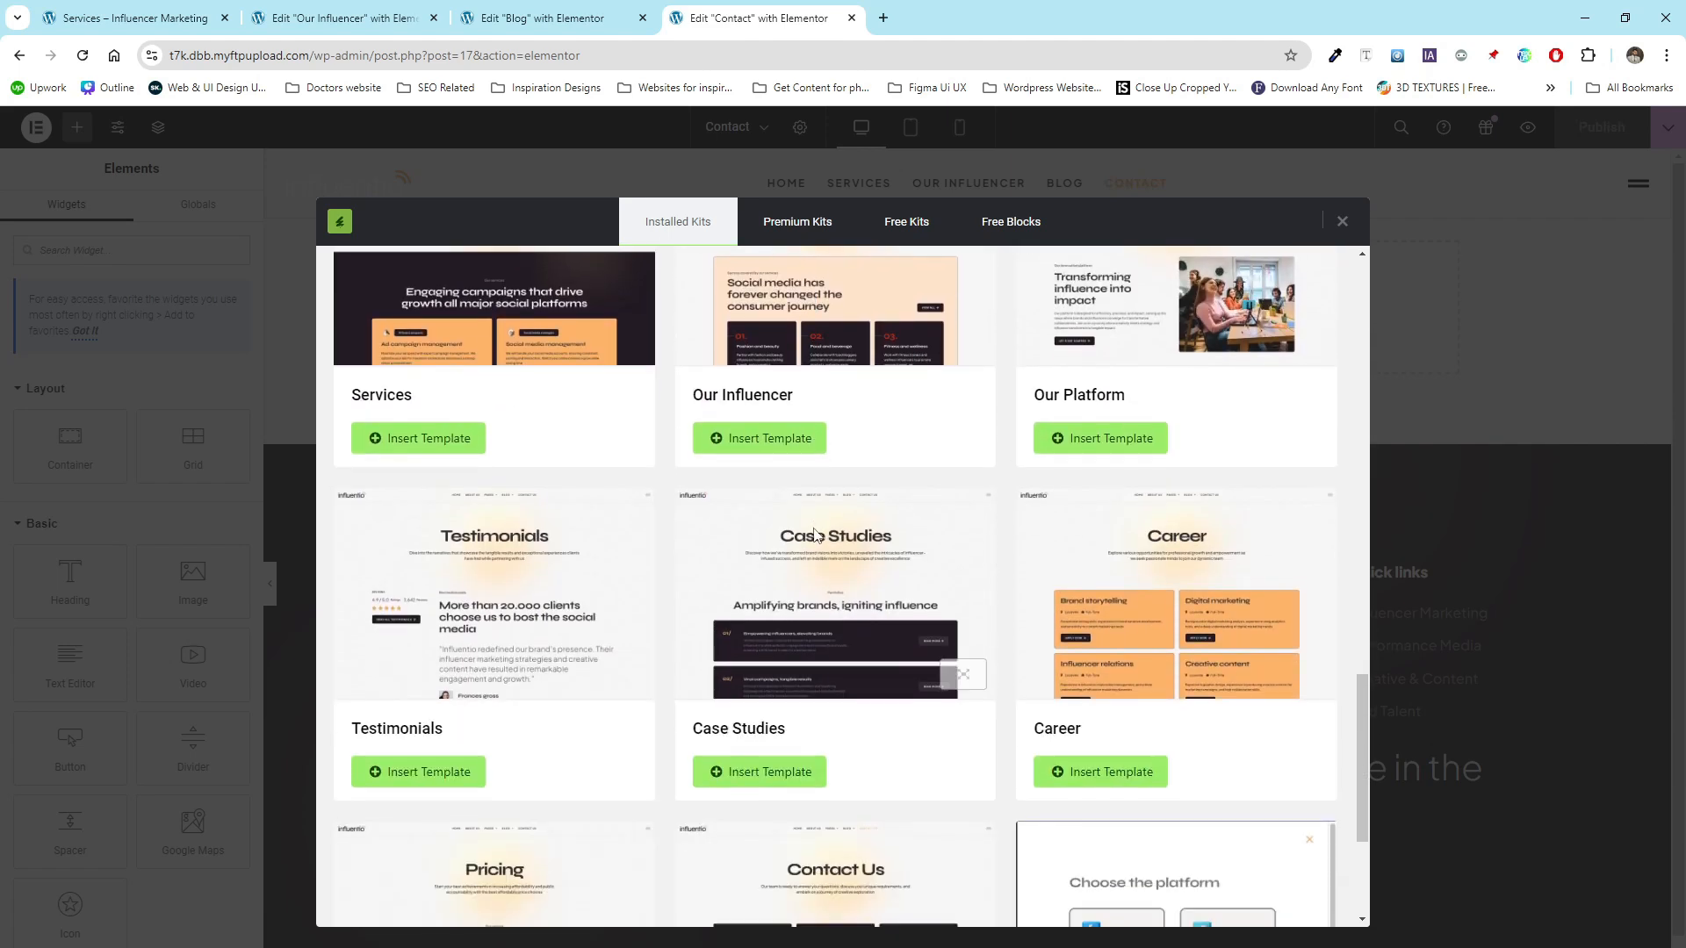
scroll(815, 534, down, 2)
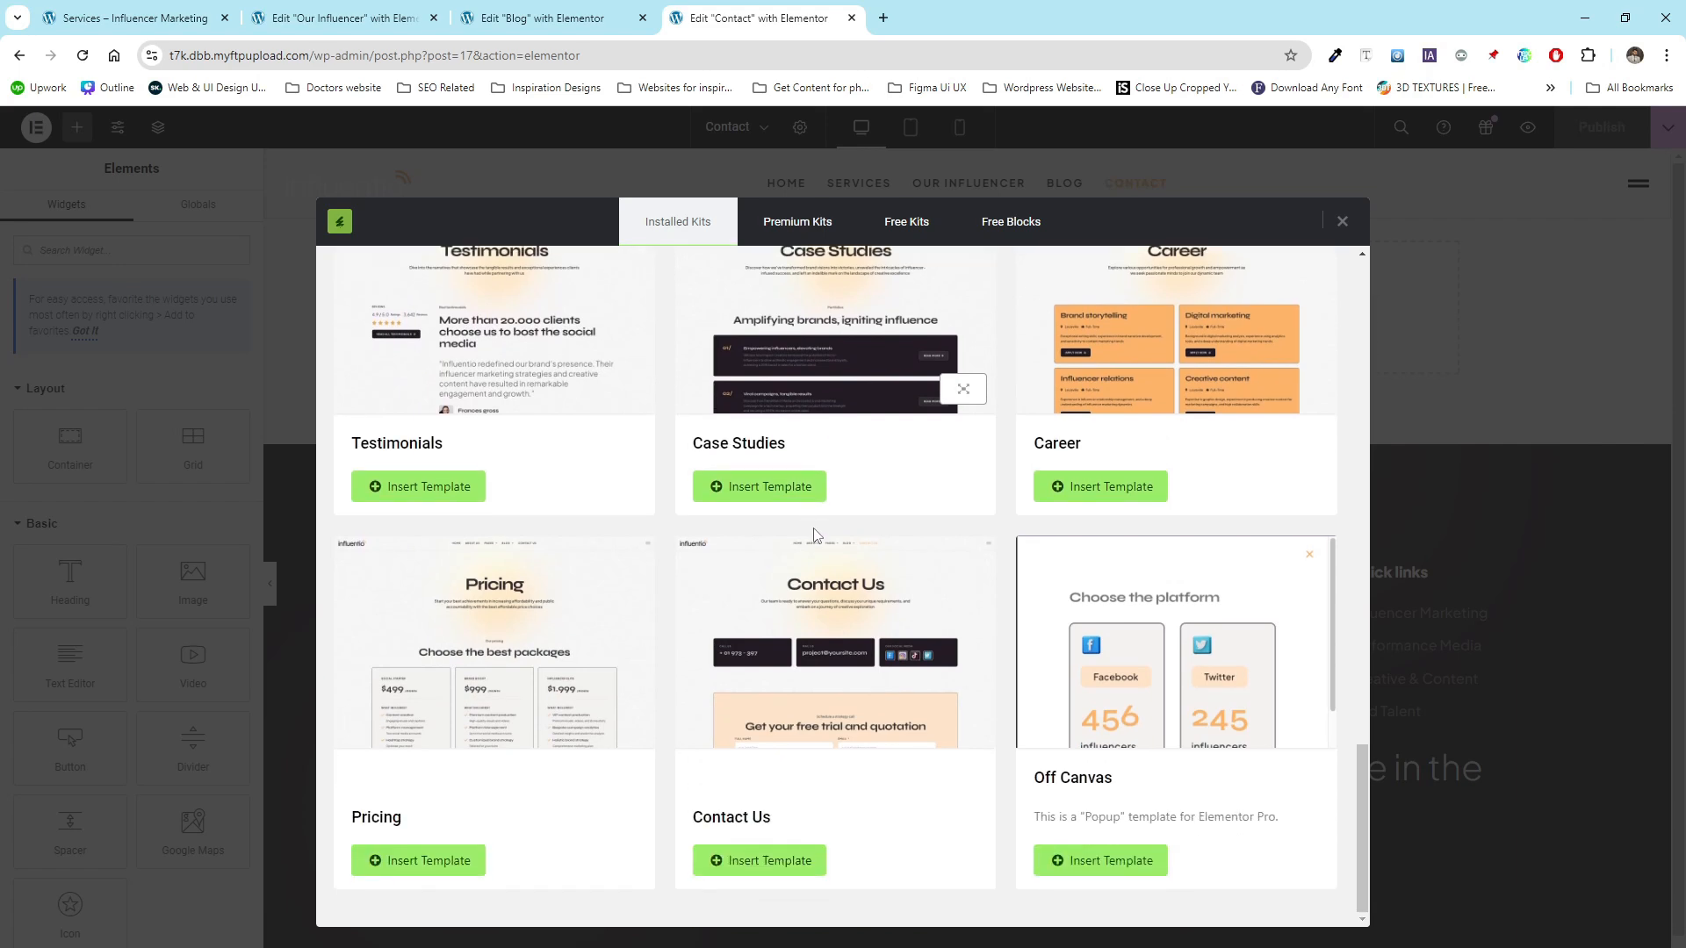
click(756, 872)
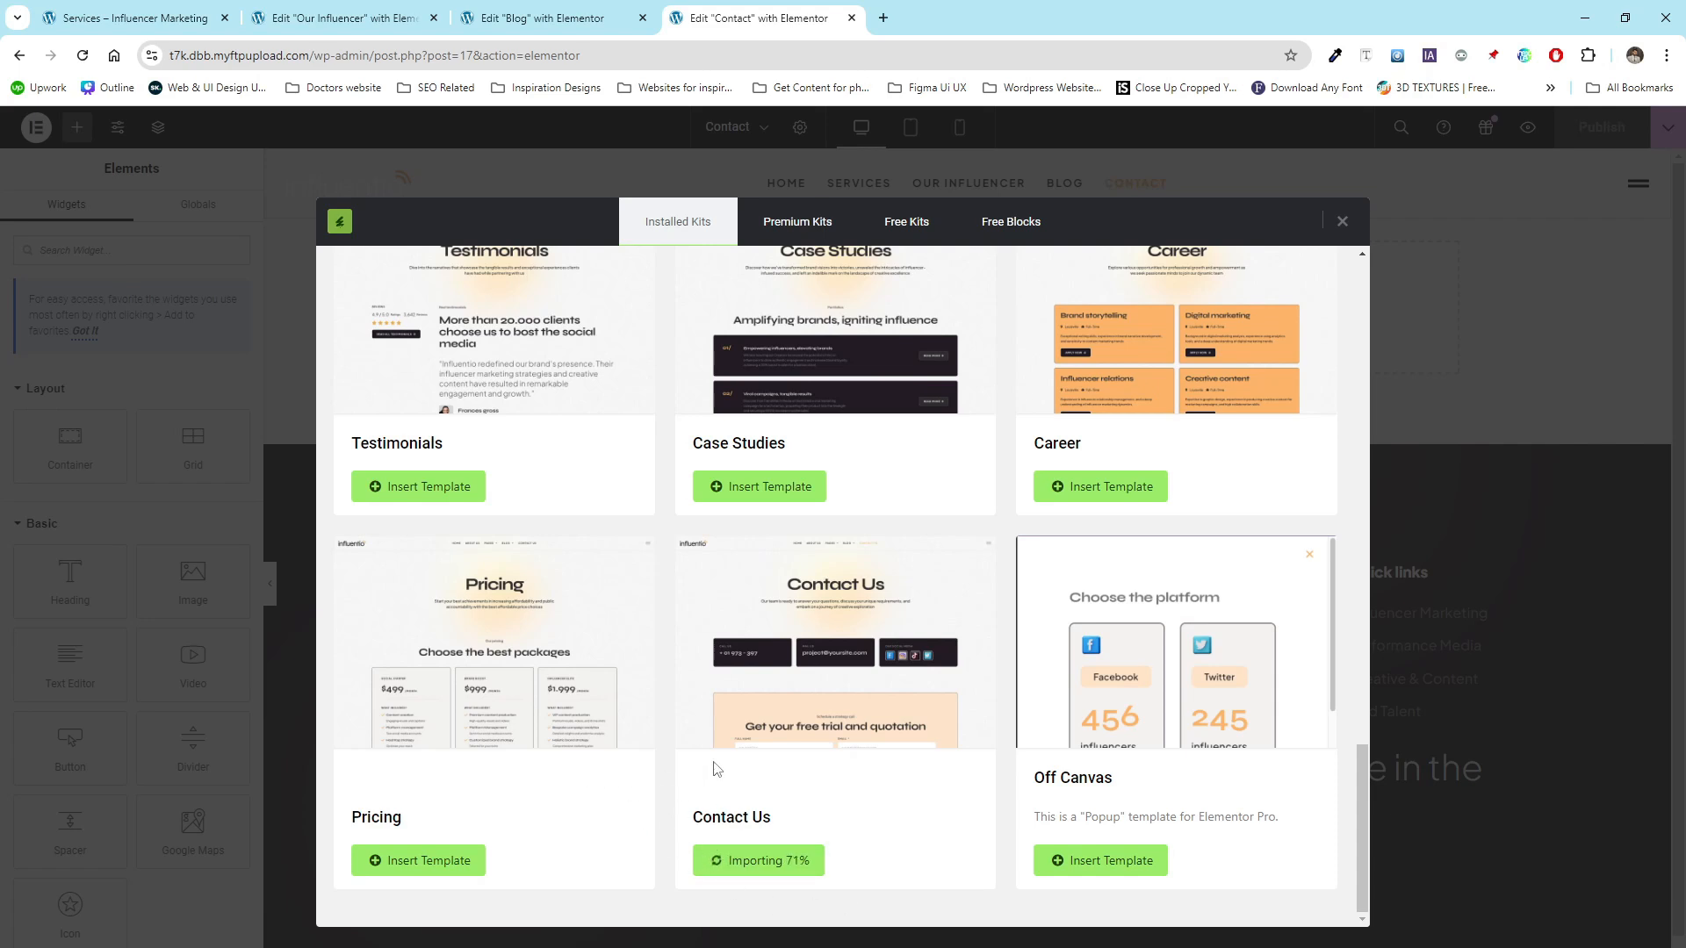
- Save the Blog page and close its editor tab
click(544, 18)
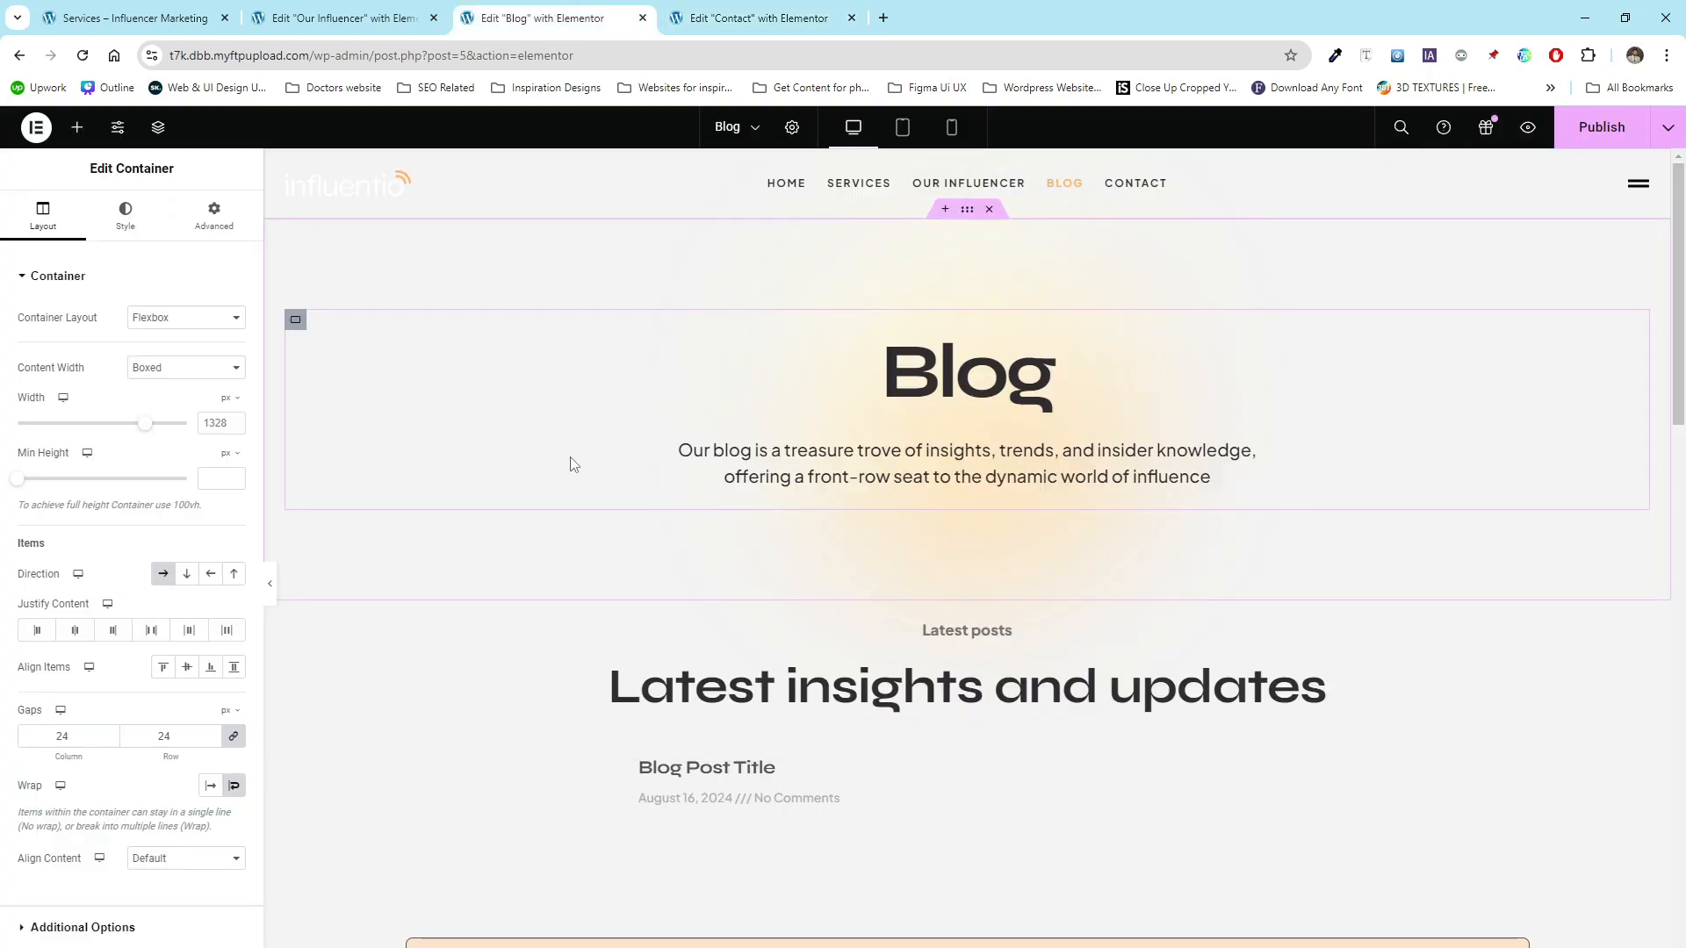
scroll(573, 464, down, 10)
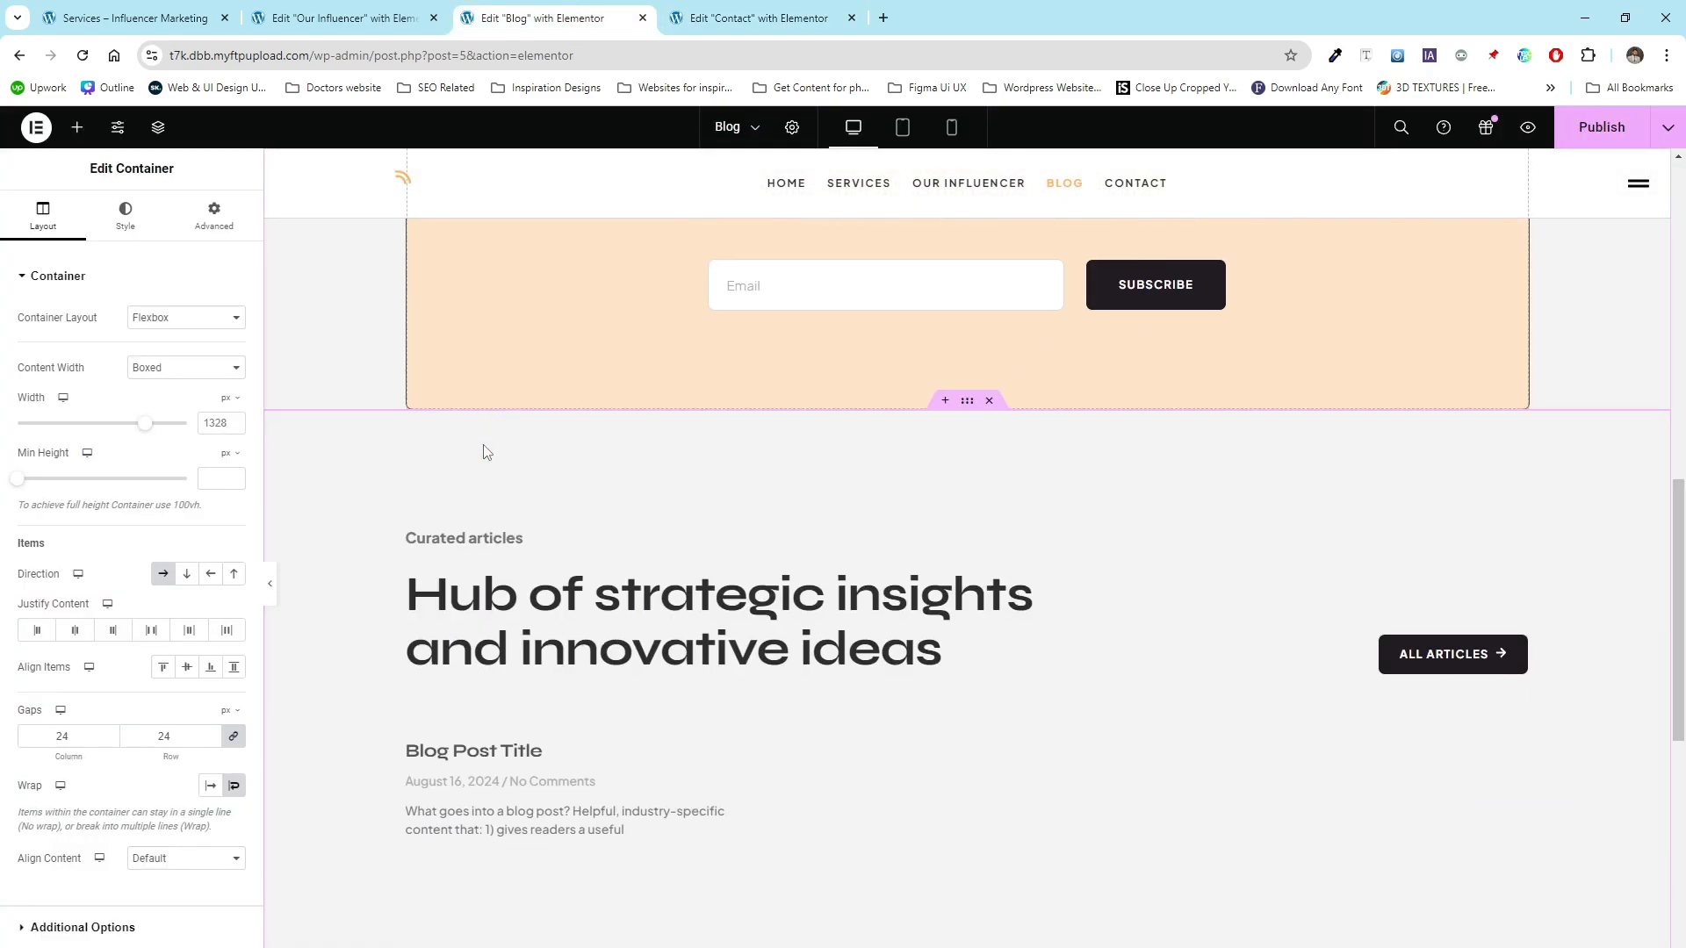
scroll(485, 452, up, 10)
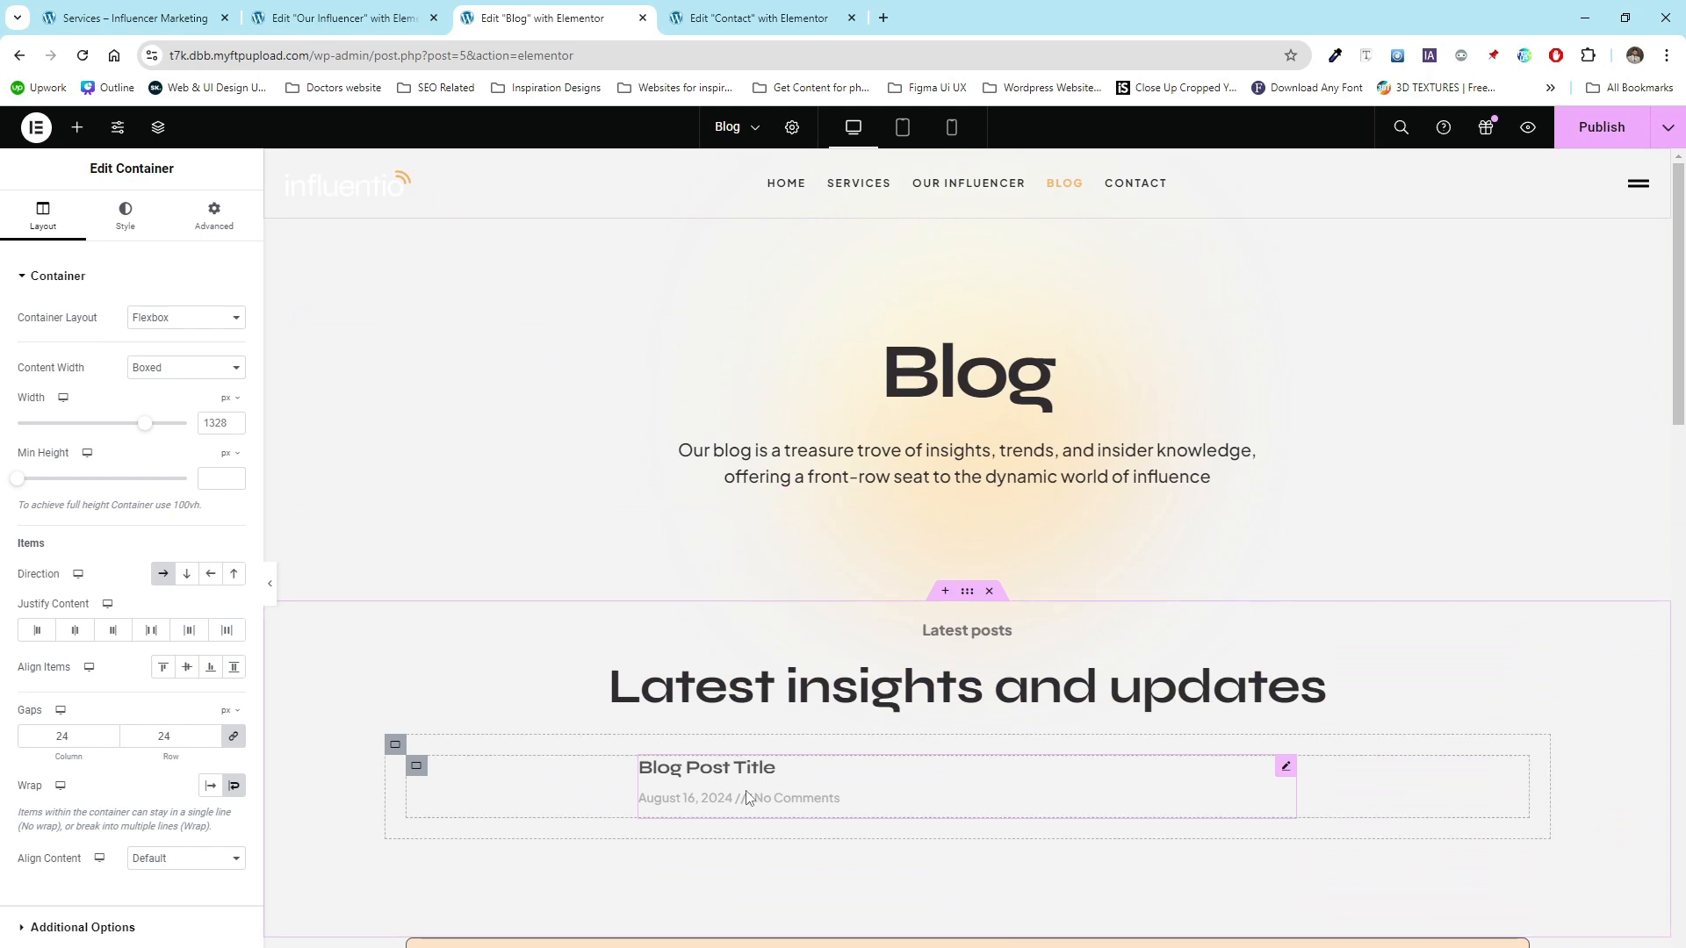
key(ctrl+s)
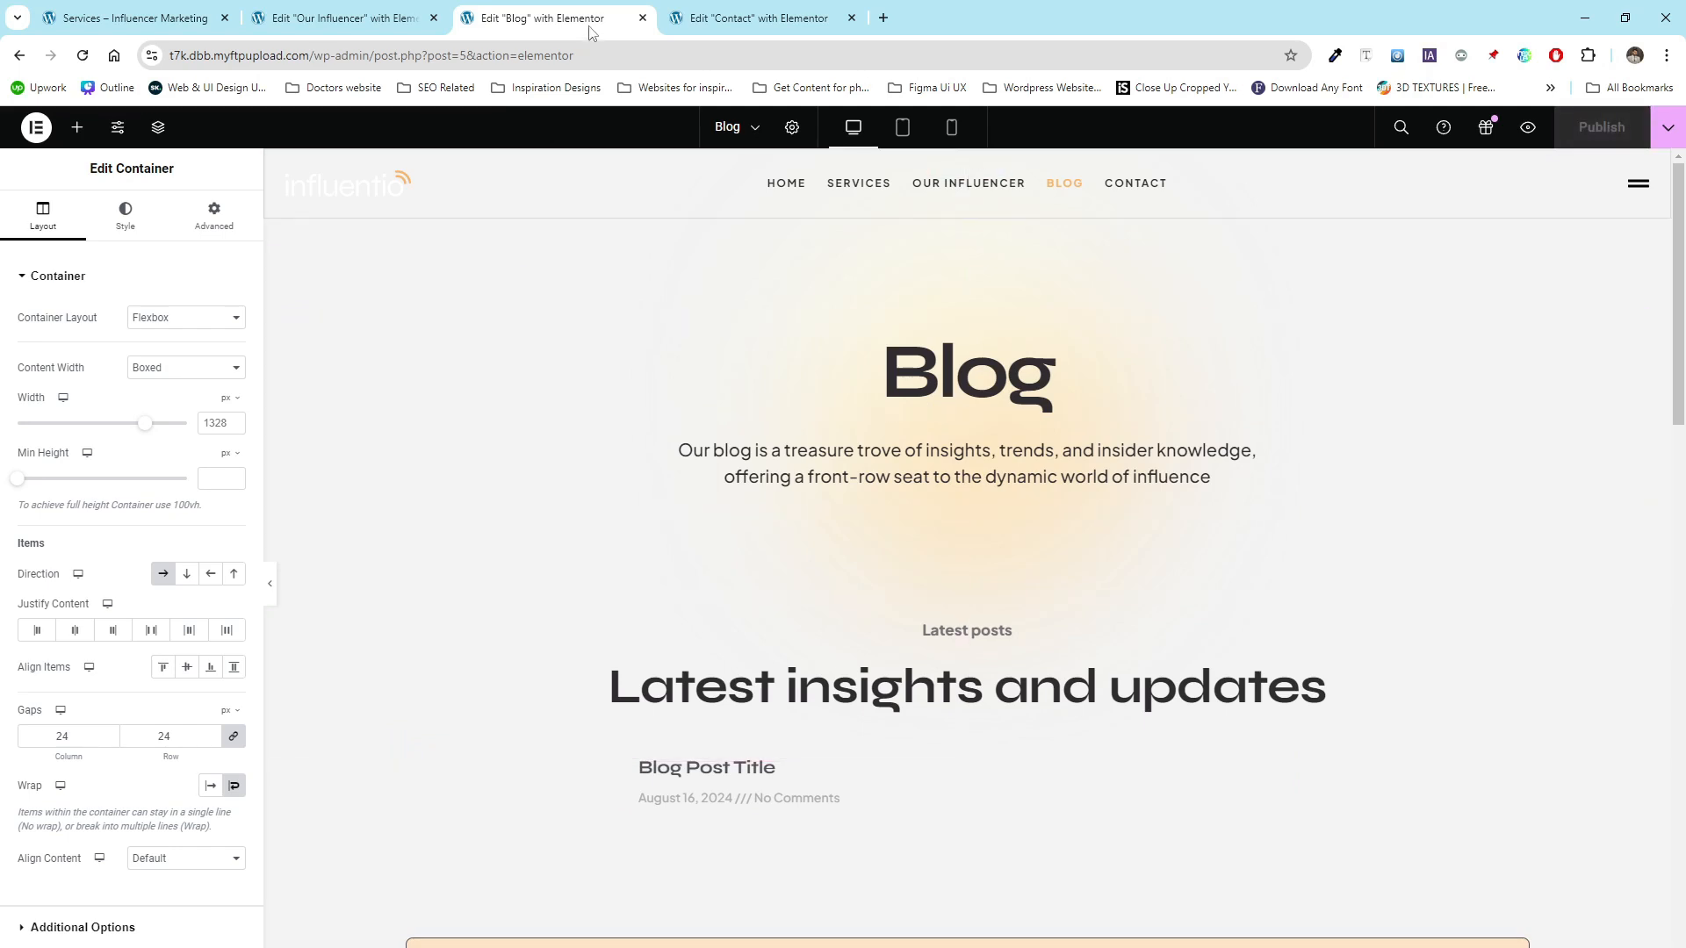
click(641, 18)
- Review the Our Influencer page layout and publish it
click(342, 12)
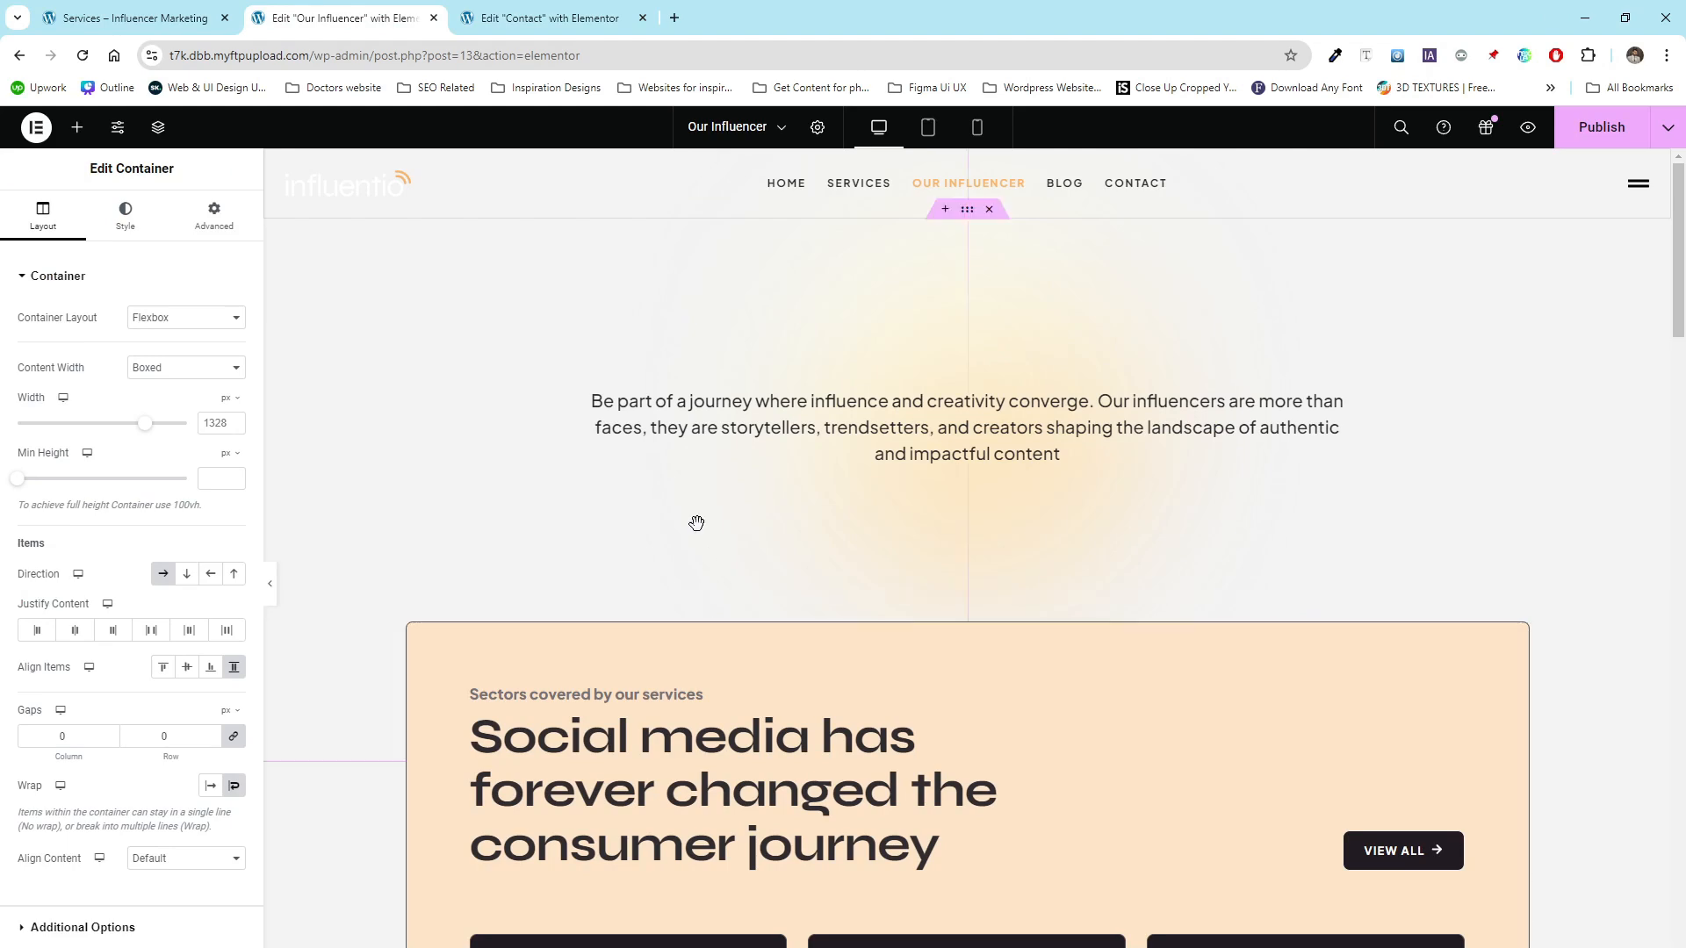
scroll(421, 318, down, 3)
scroll(421, 312, up, 3)
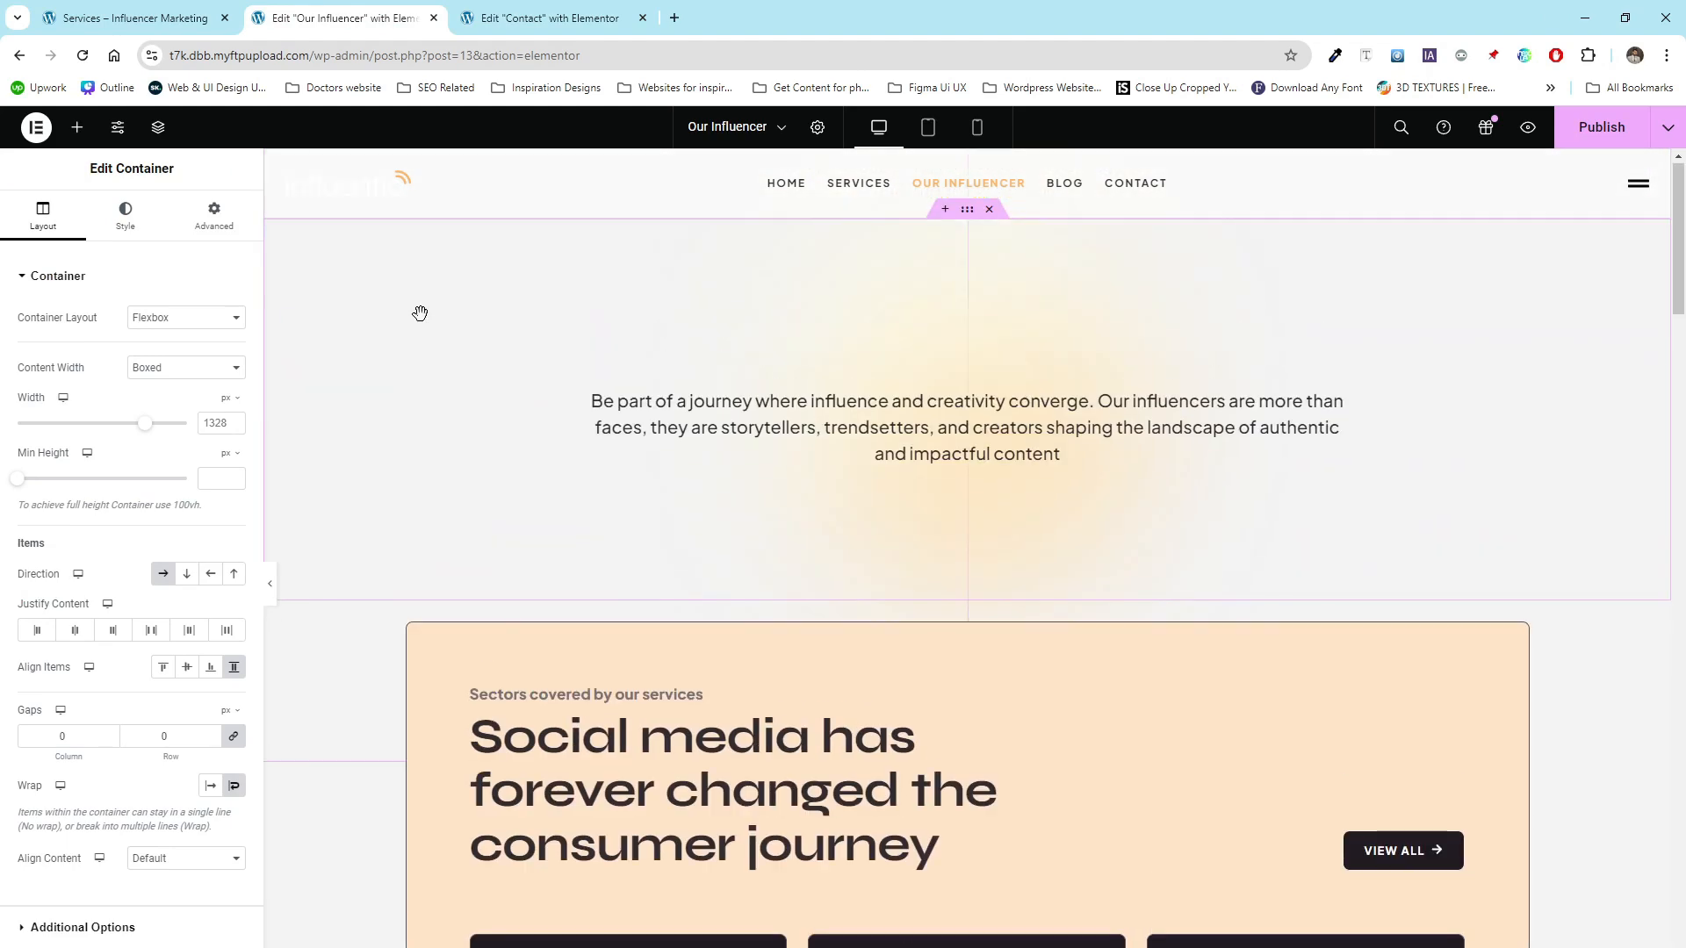
scroll(1010, 360, down, 15)
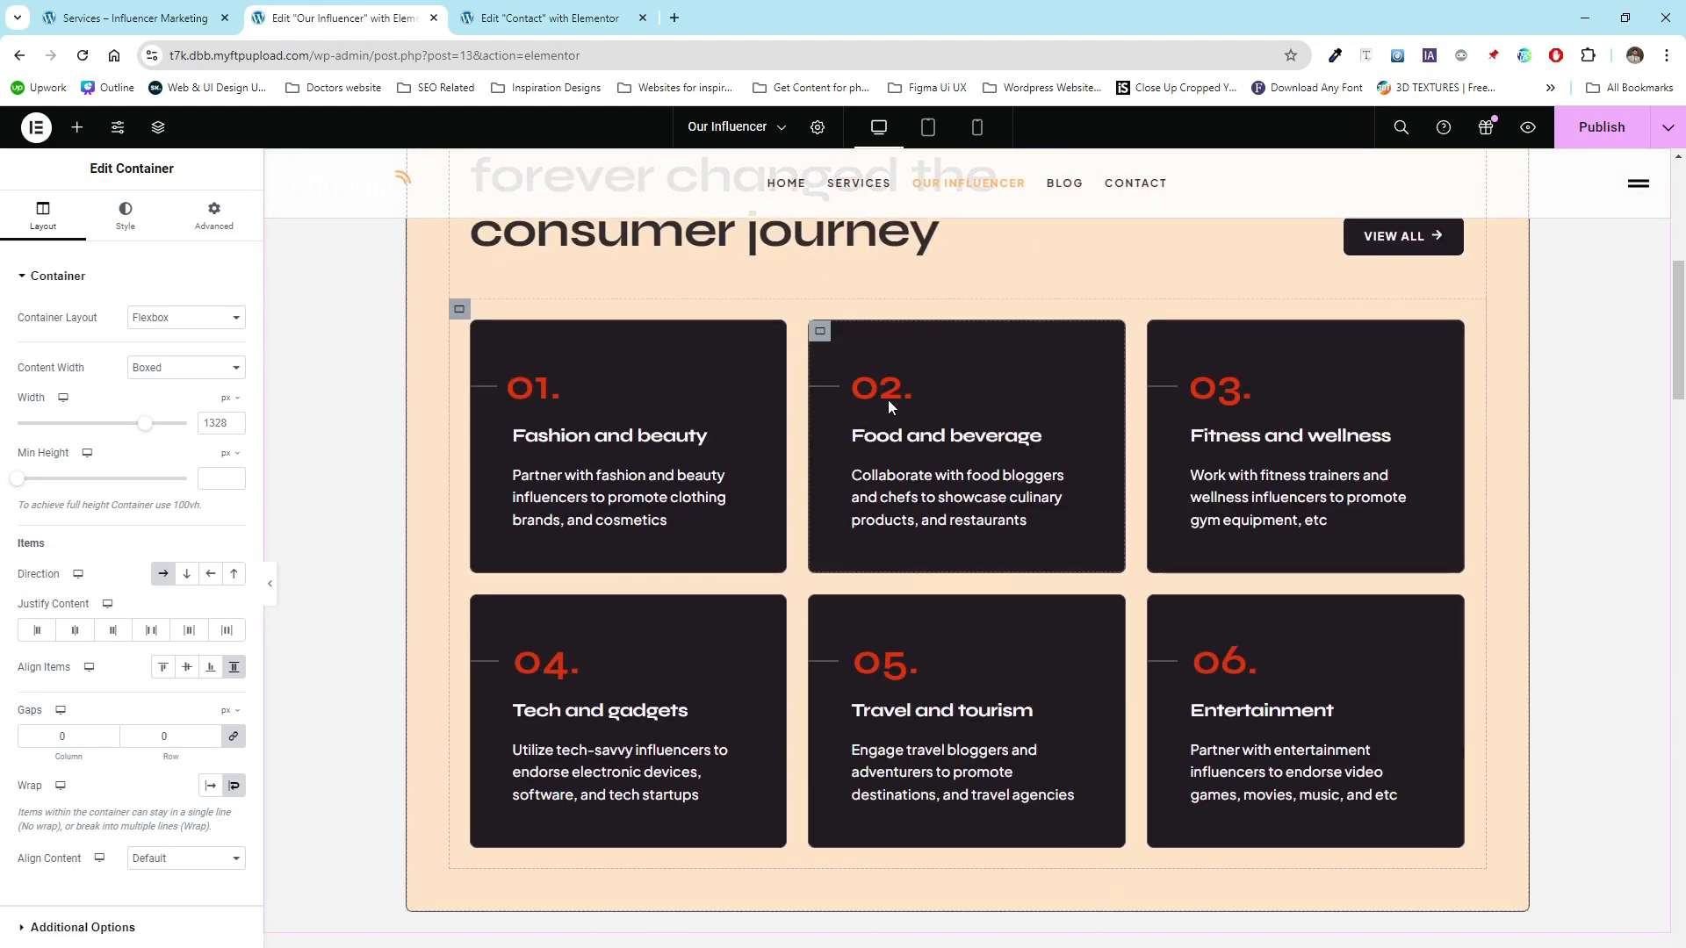
scroll(882, 416, down, 20)
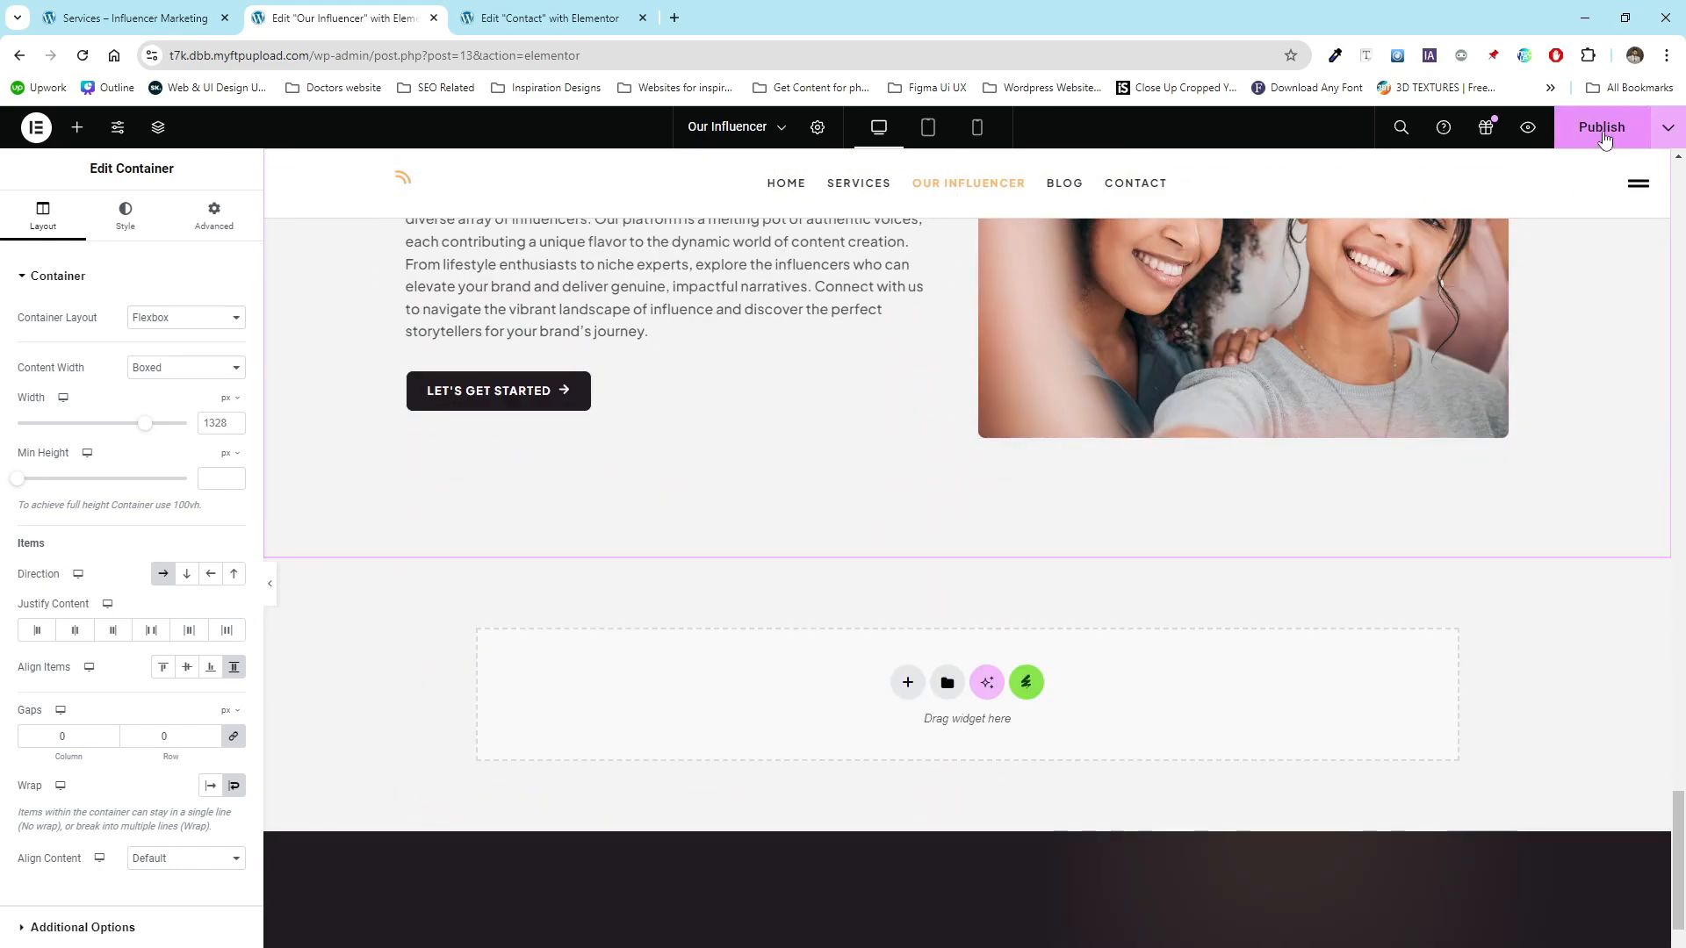
click(1606, 130)
- Review the Contact page layout and publish it
click(553, 17)
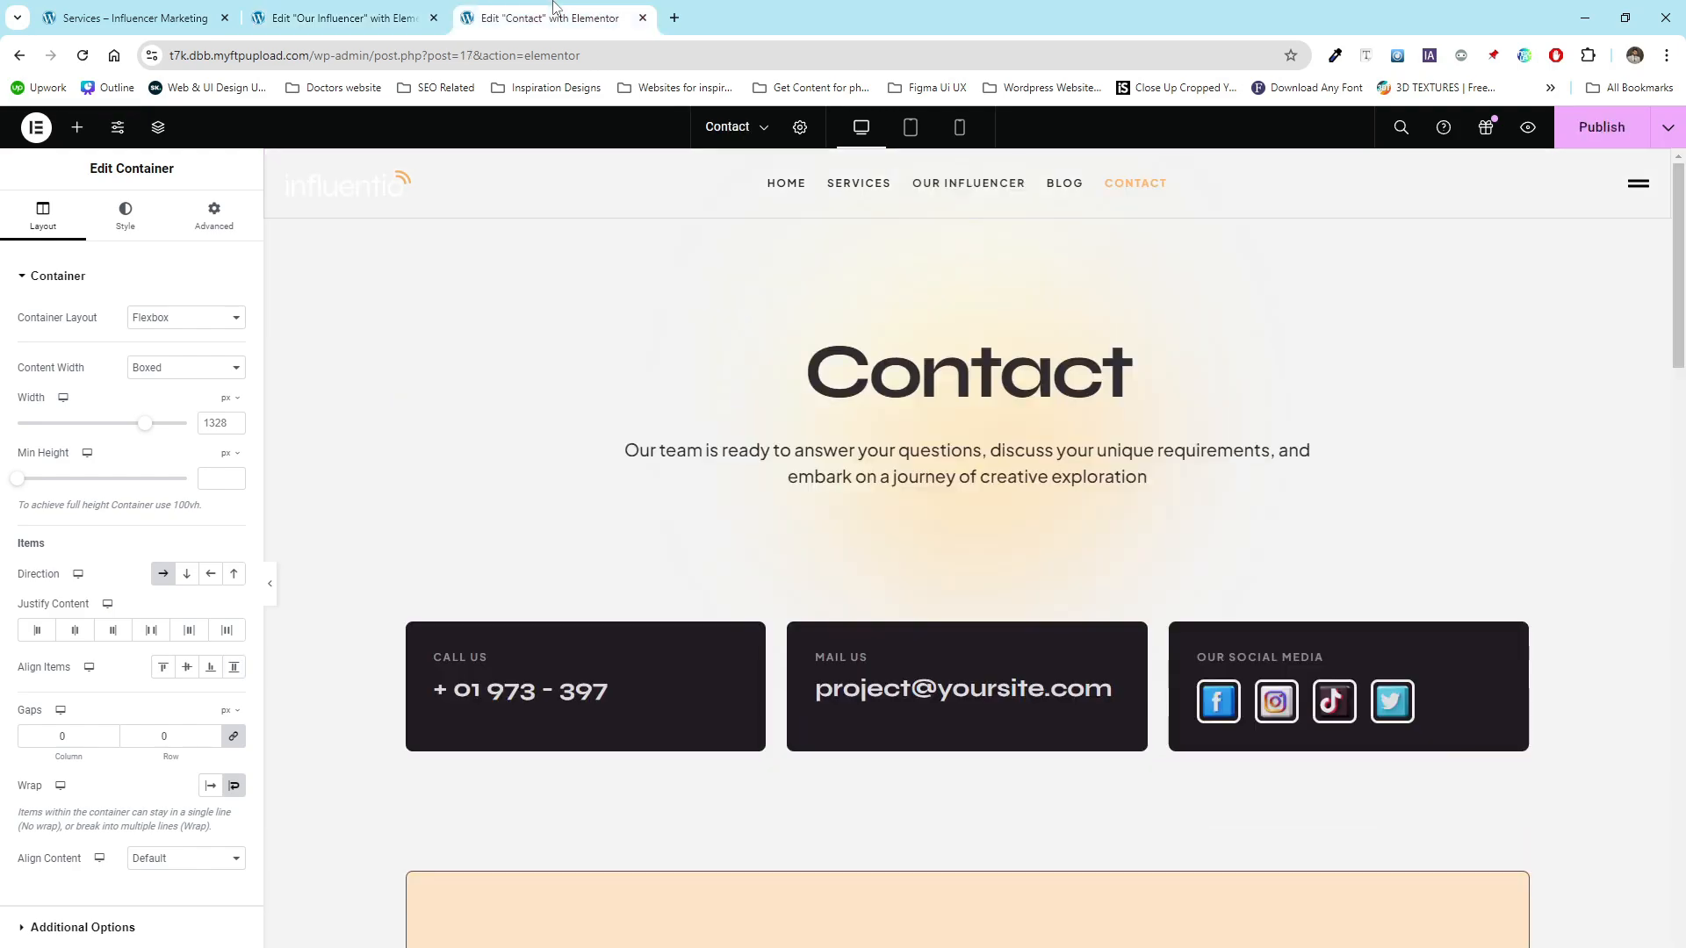
scroll(616, 419, down, 4)
scroll(616, 420, down, 18)
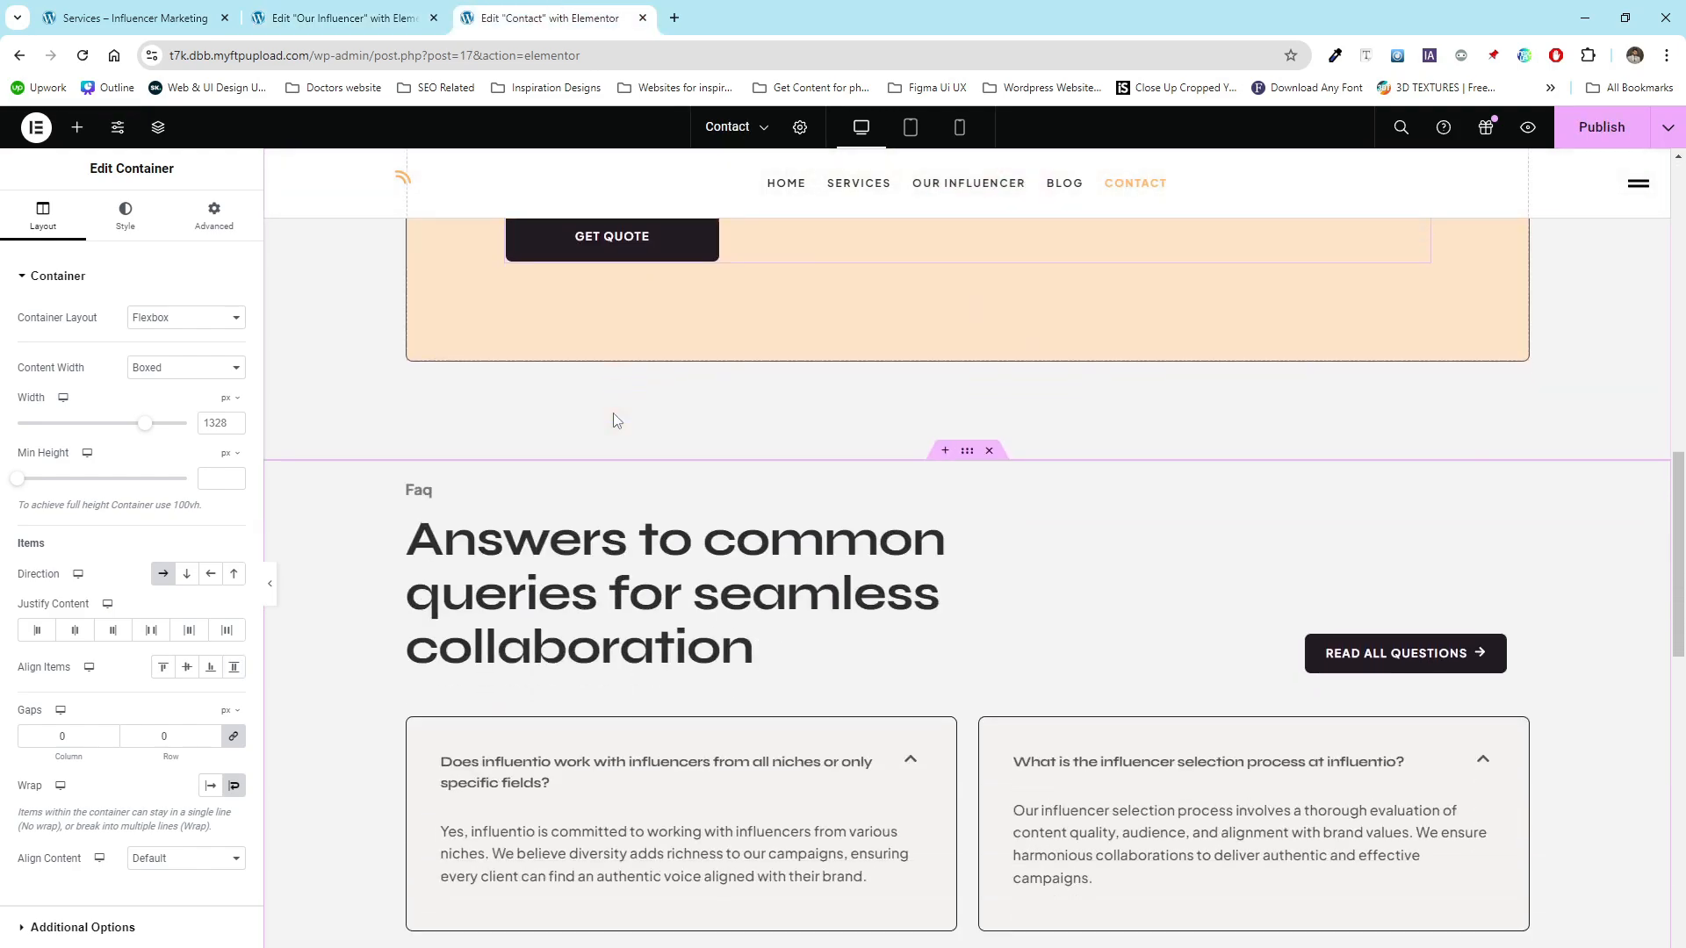
scroll(616, 418, up, 20)
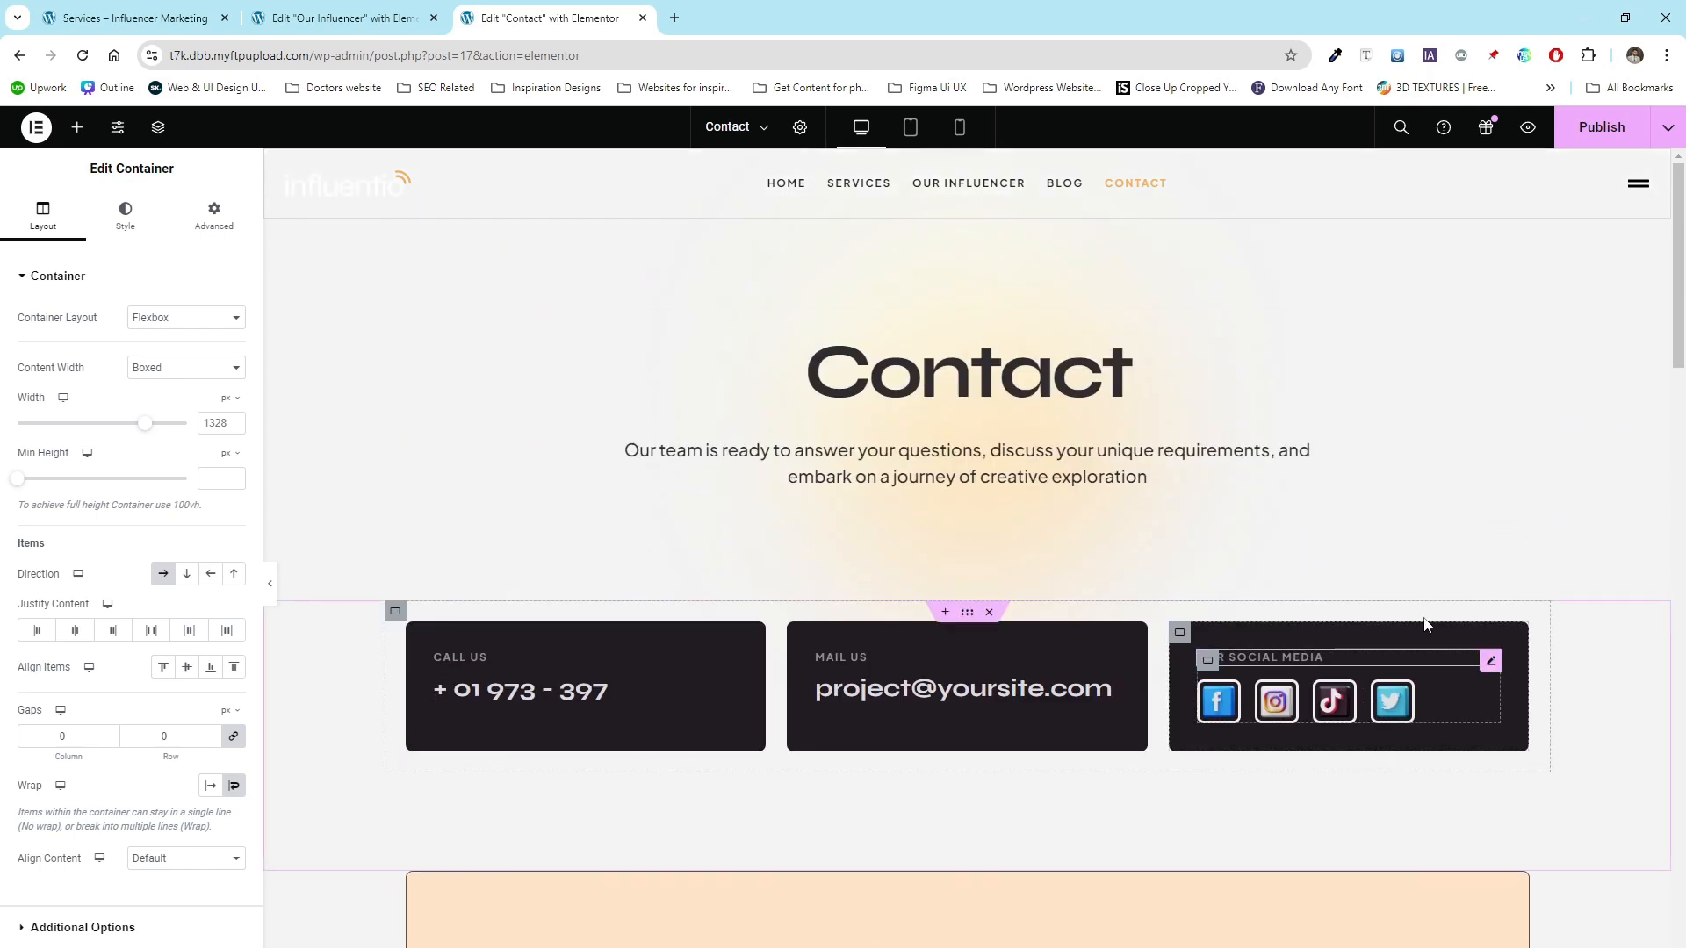
click(1609, 138)
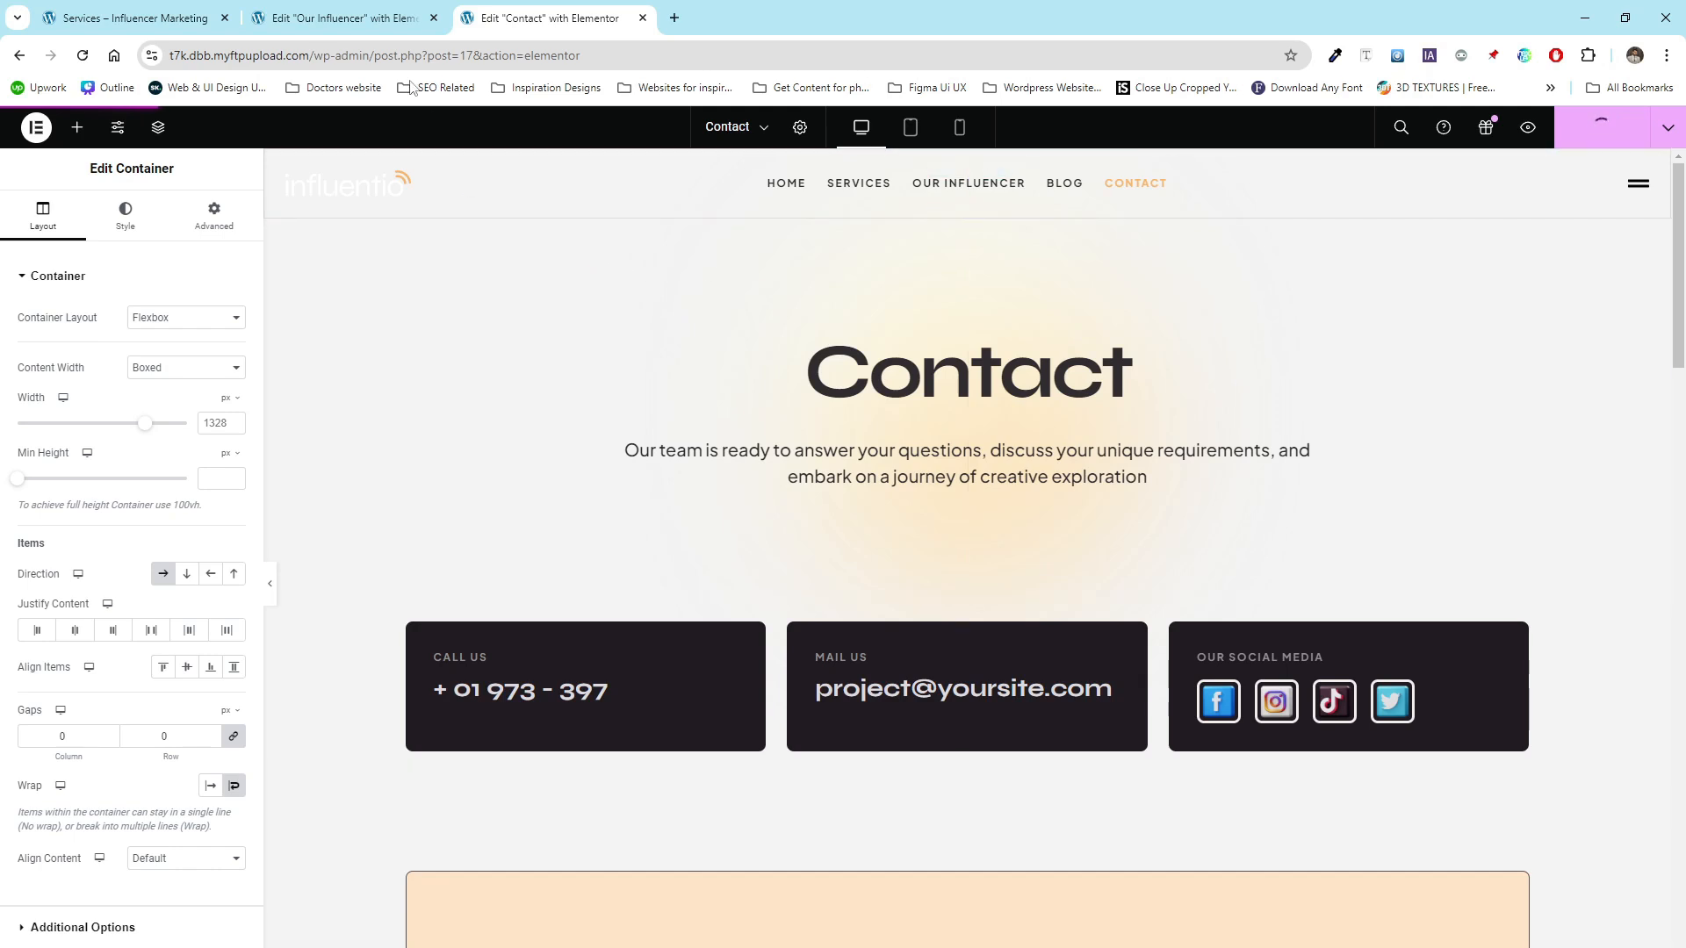
- Close the Our Influencer and Contact editor tabs
click(368, 5)
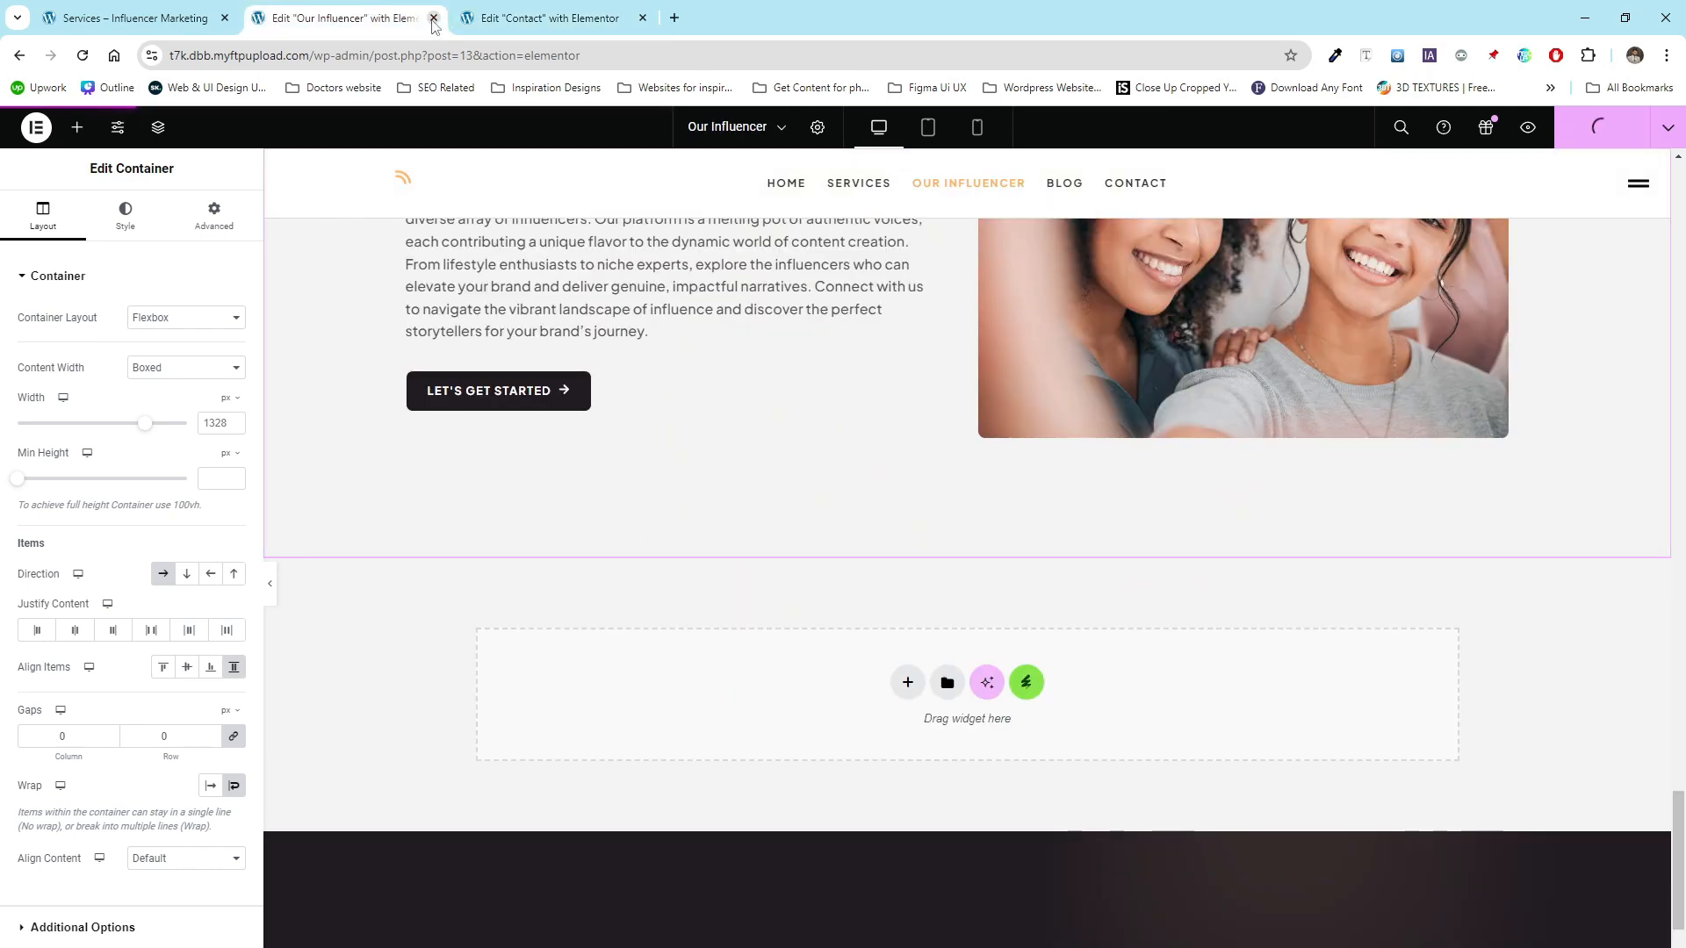
click(433, 18)
click(977, 166)
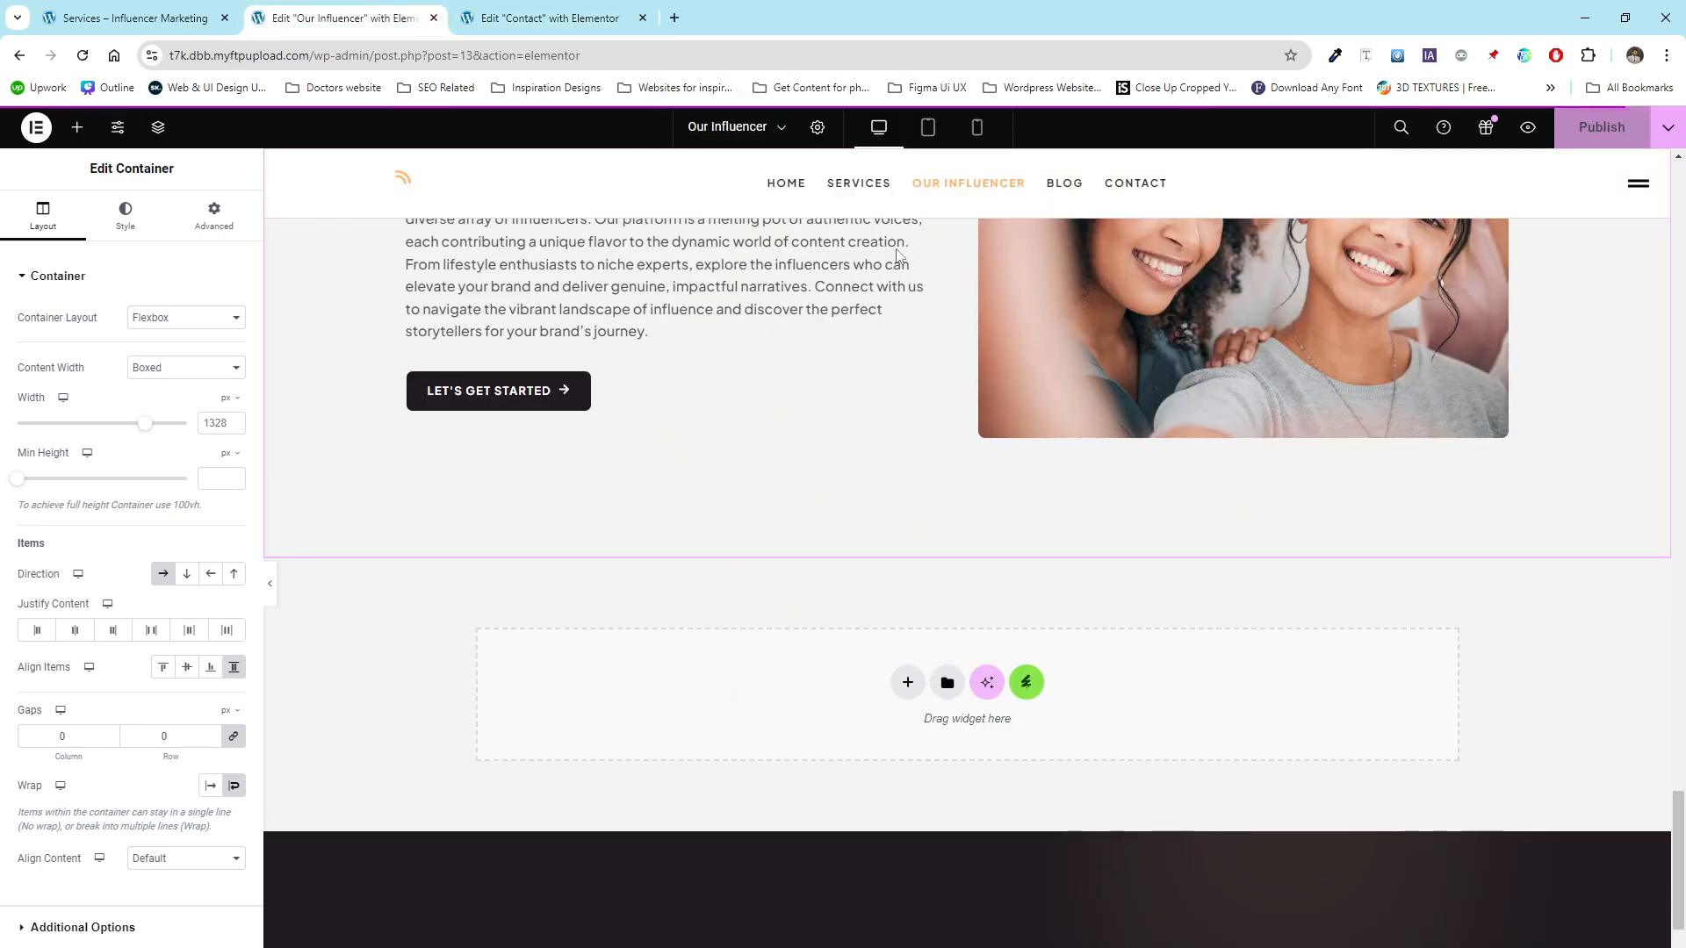
click(433, 18)
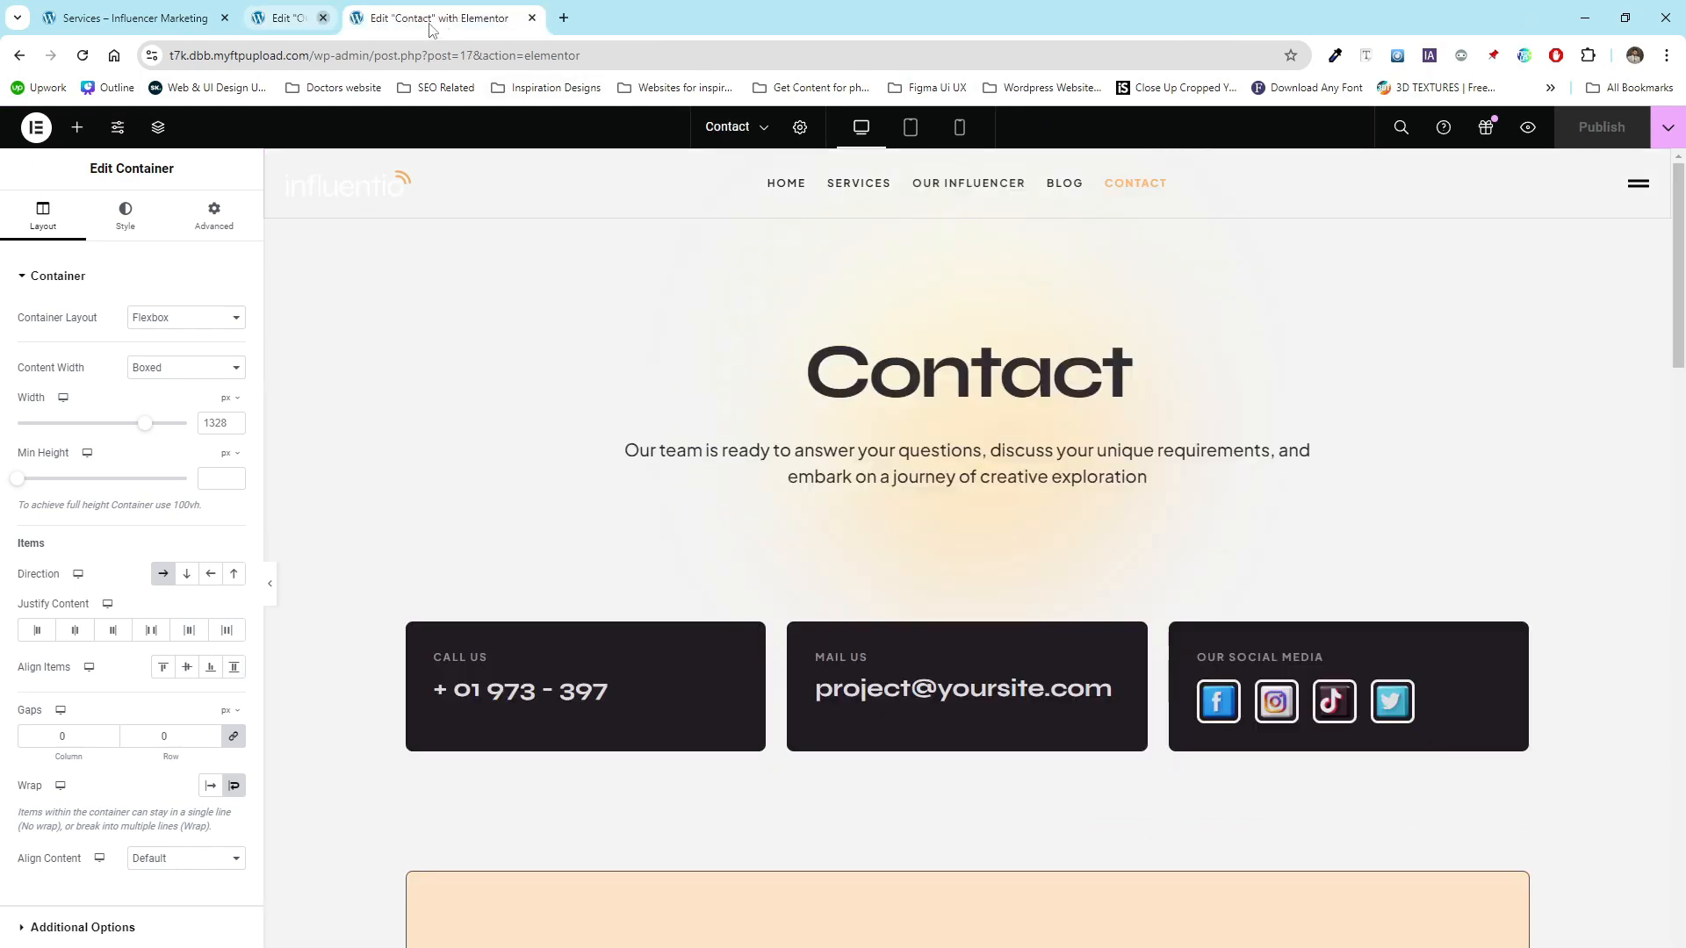
click(433, 25)
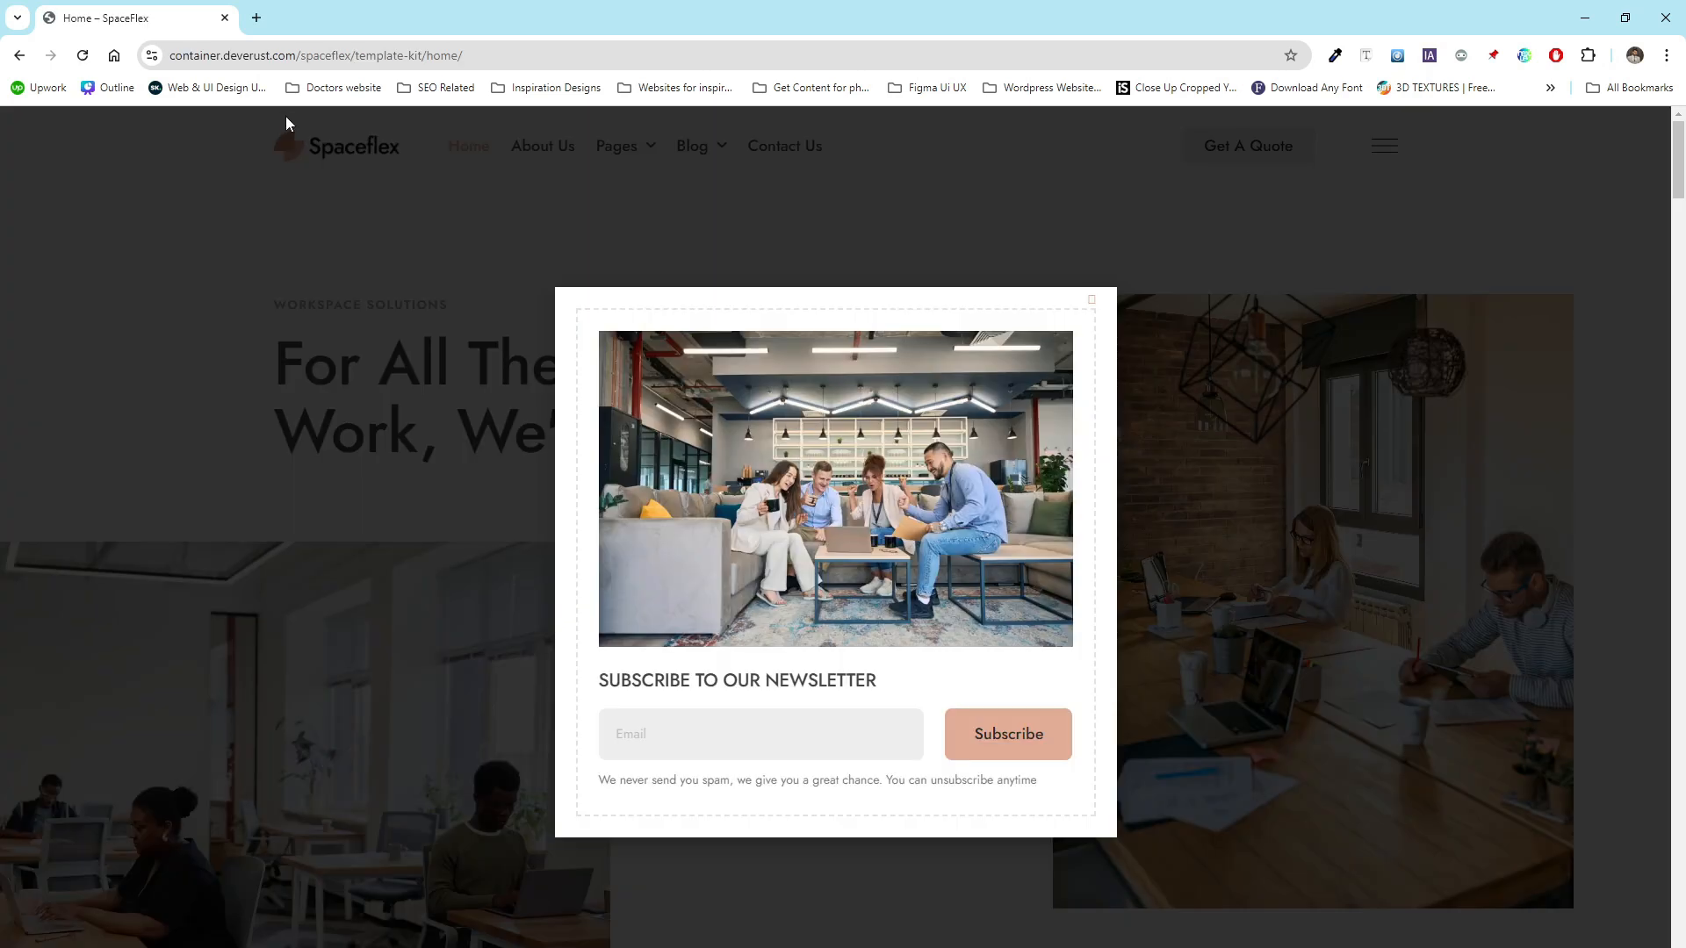
- Browse the live site's Home page and navigate through its menu pages
click(20, 55)
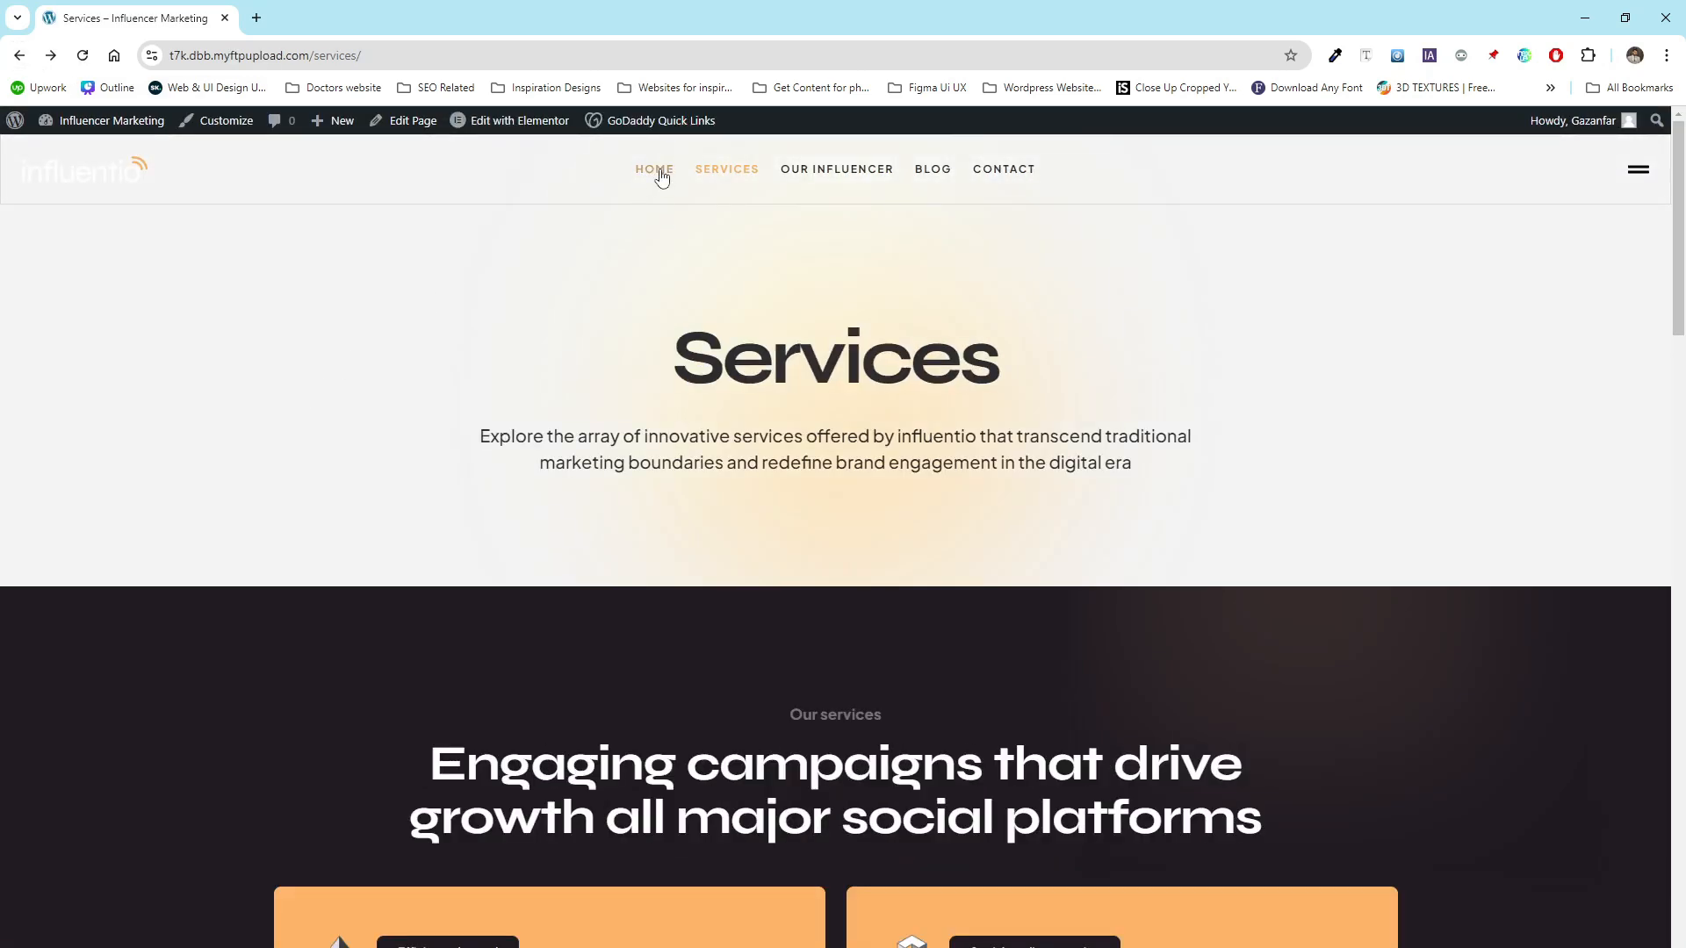
click(654, 169)
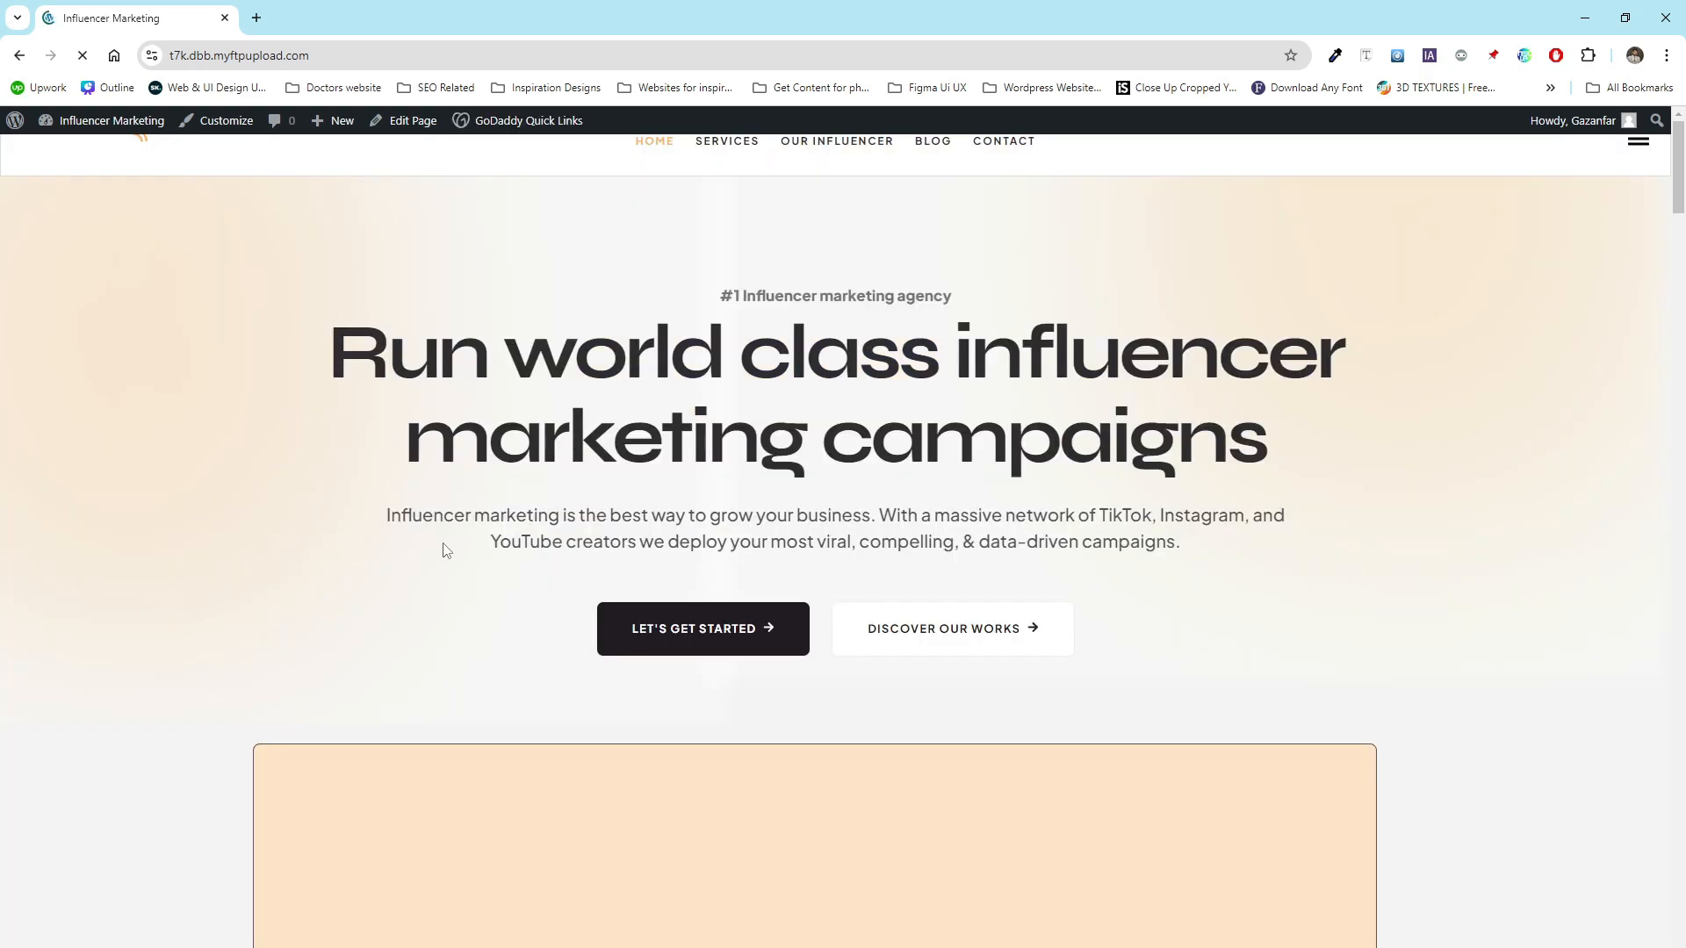
scroll(356, 525, down, 15)
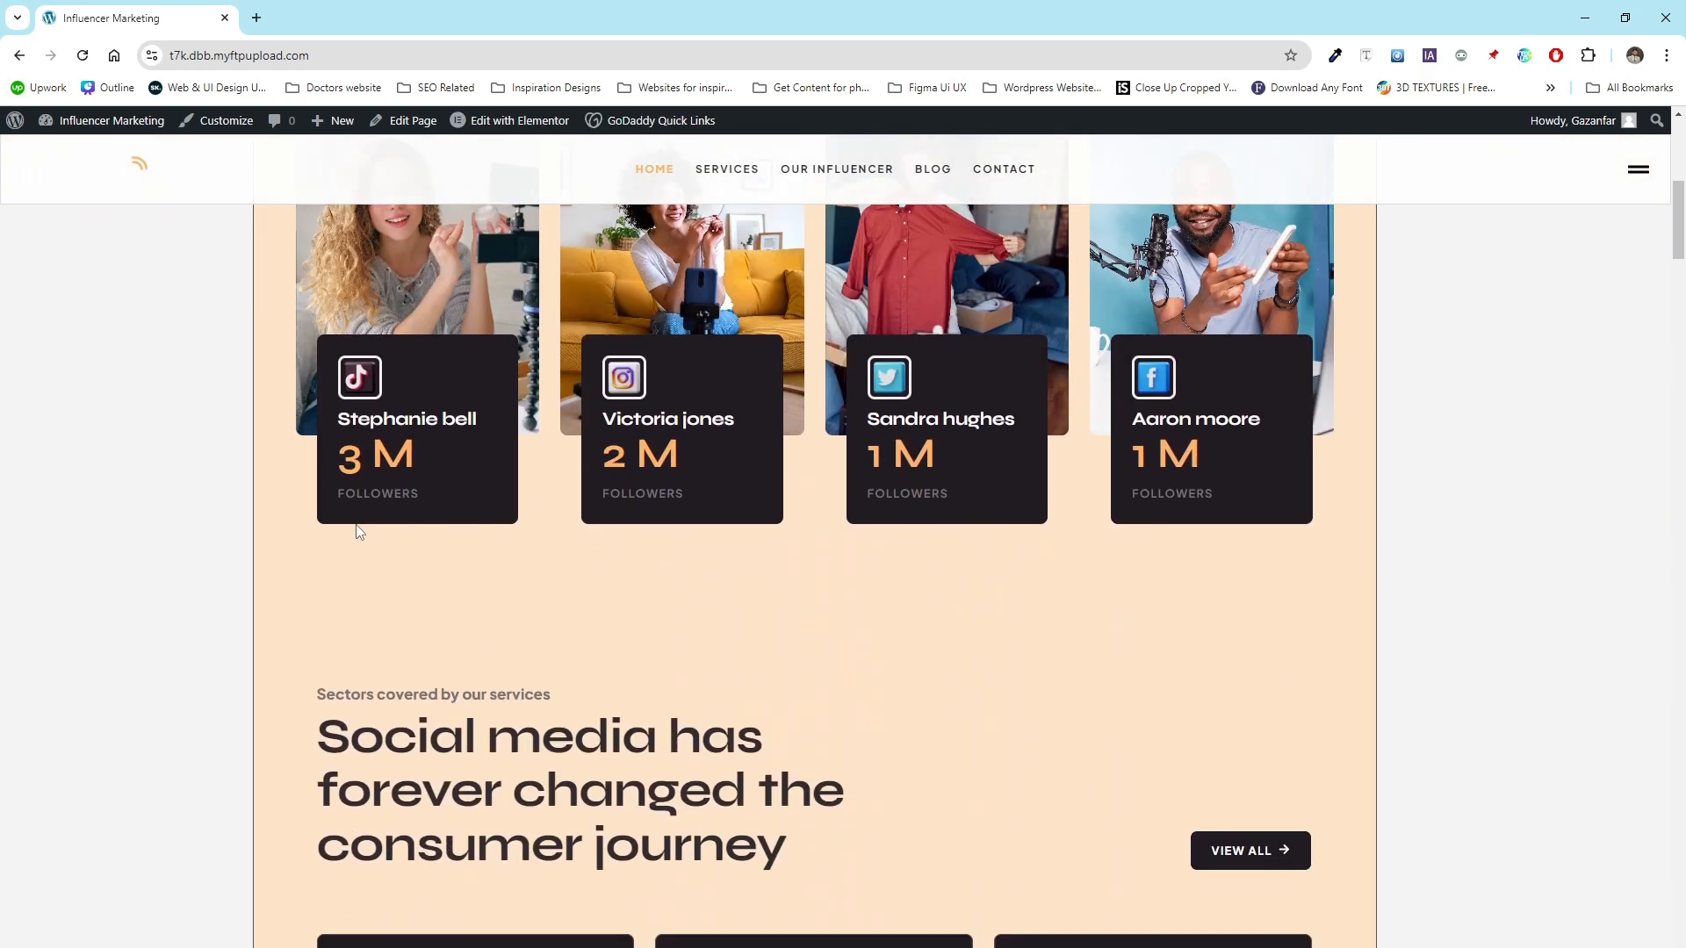
scroll(356, 532, up, 15)
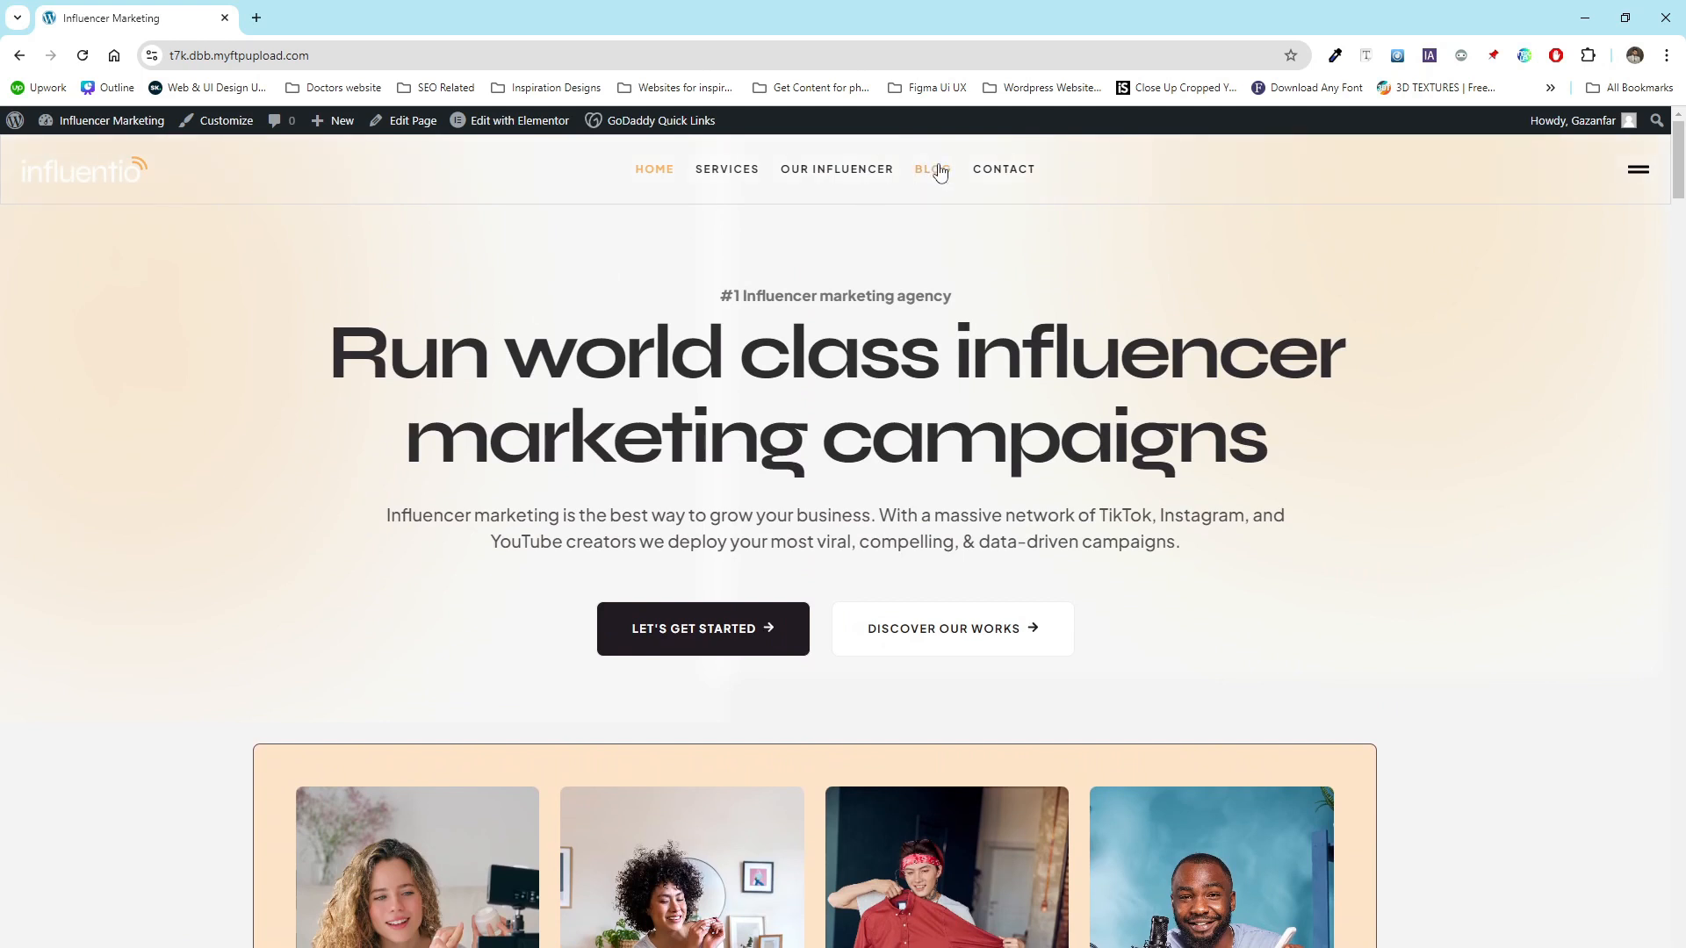
scroll(486, 519, down, 2)
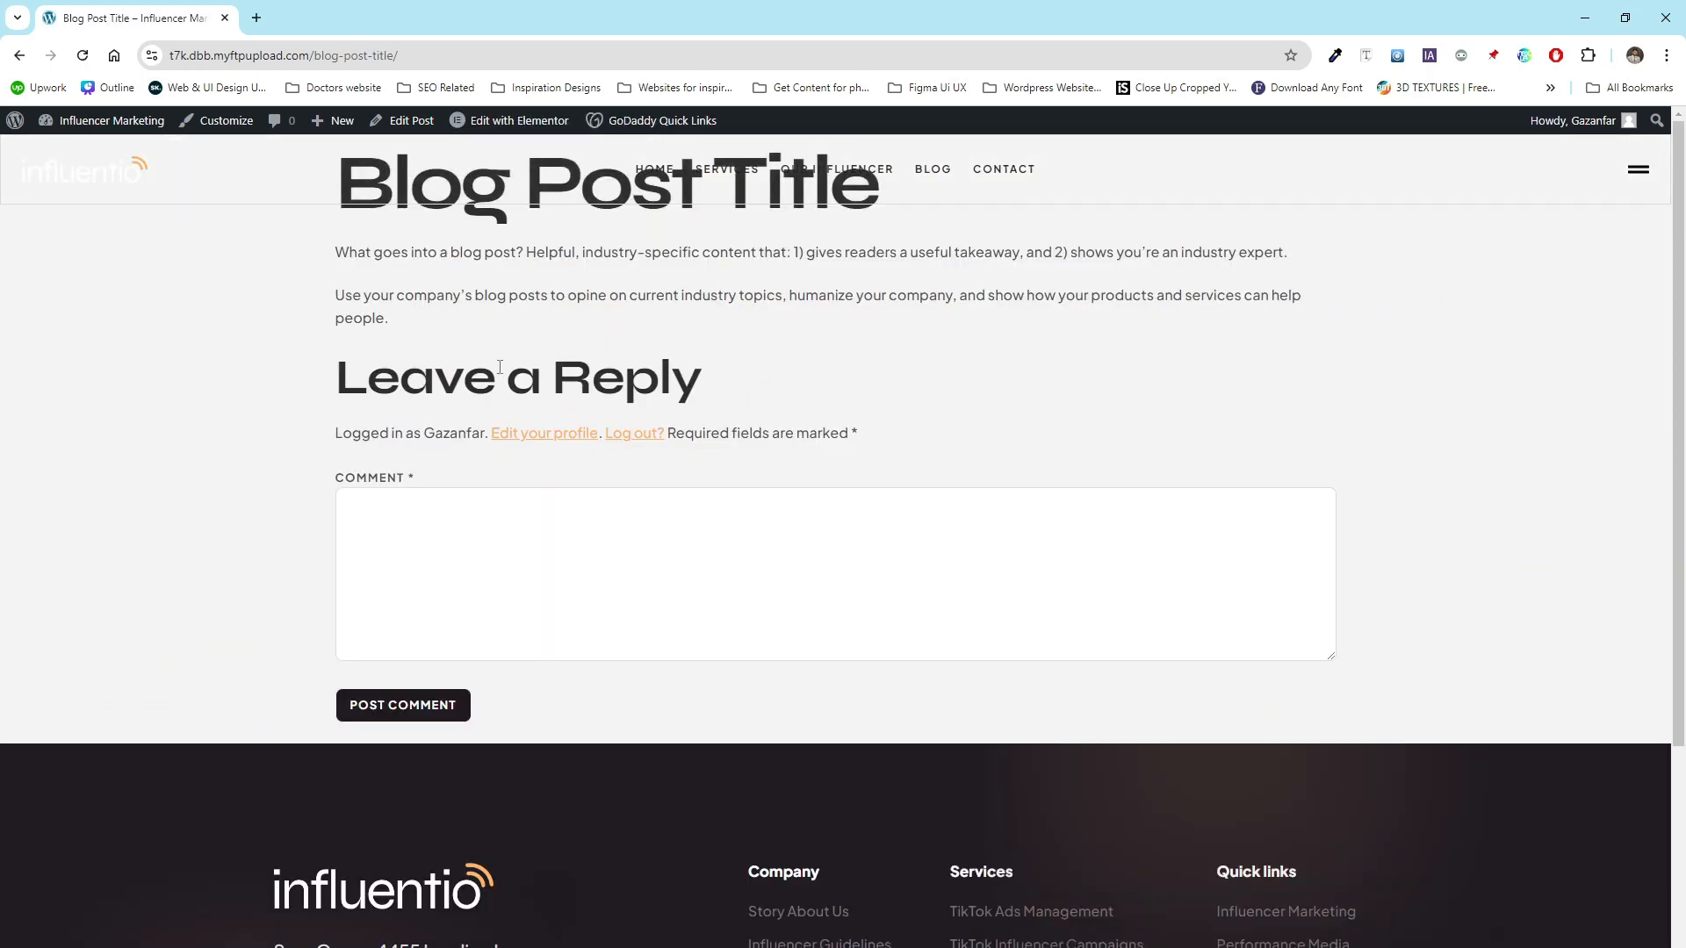
- Open the WordPress dashboard in a new browser tab
mouse_move(105, 121)
middle_click(91, 152)
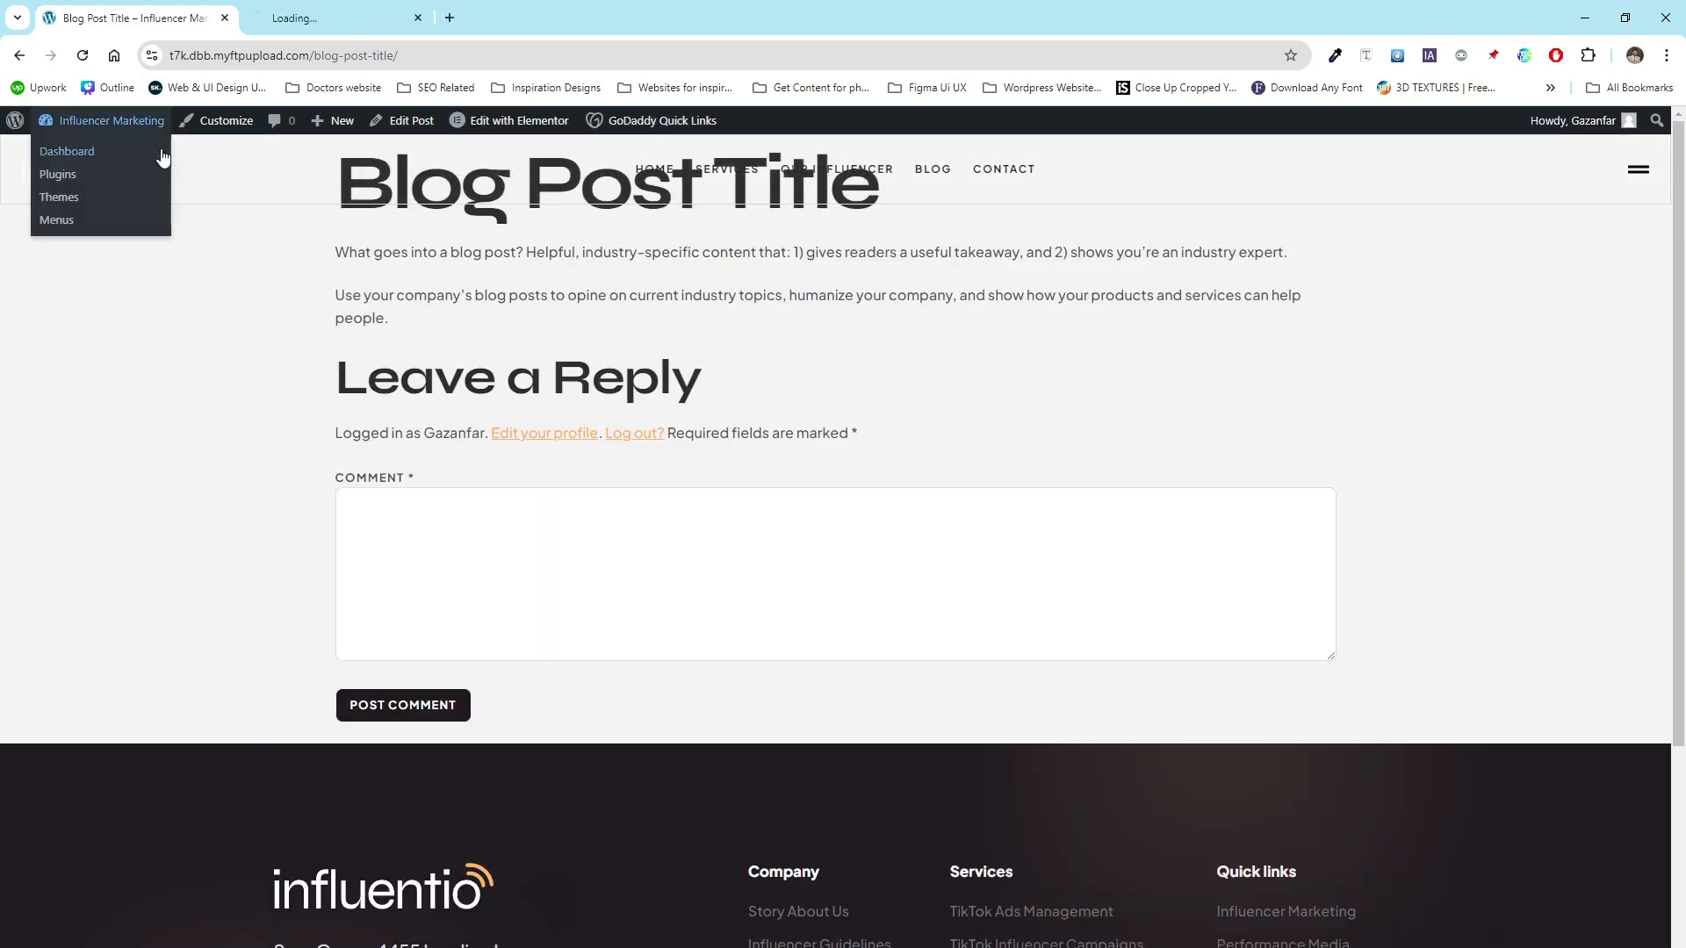
click(303, 9)
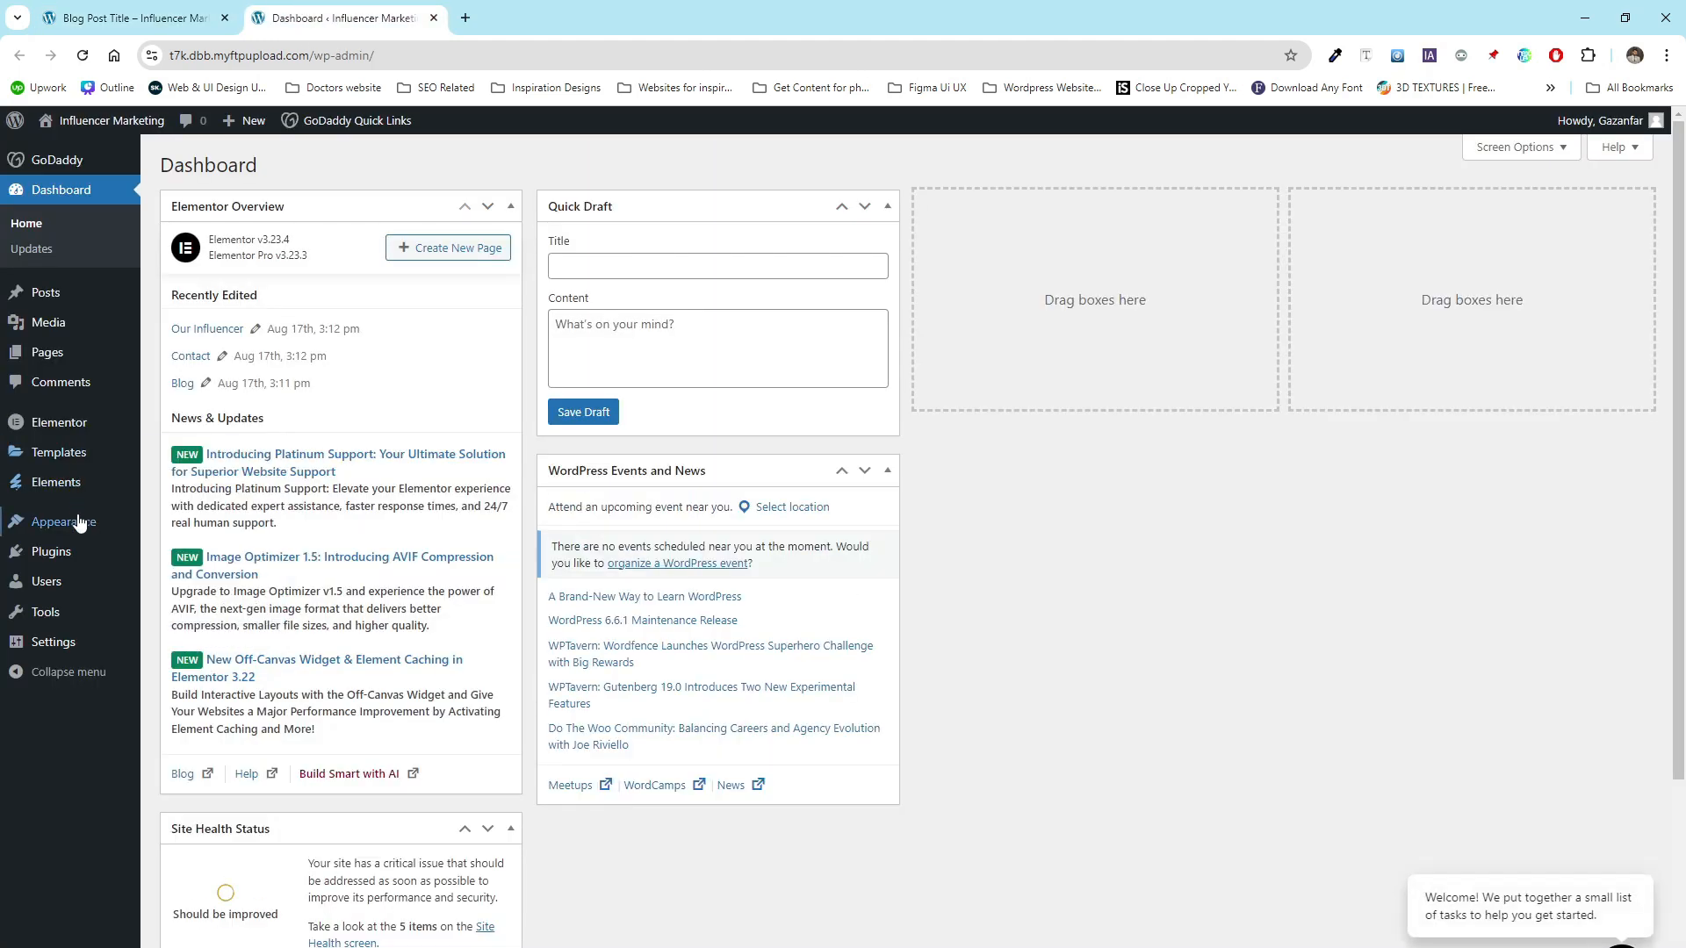
- Add a new Single Post template in the Theme Builder
mouse_move(72, 490)
mouse_move(90, 454)
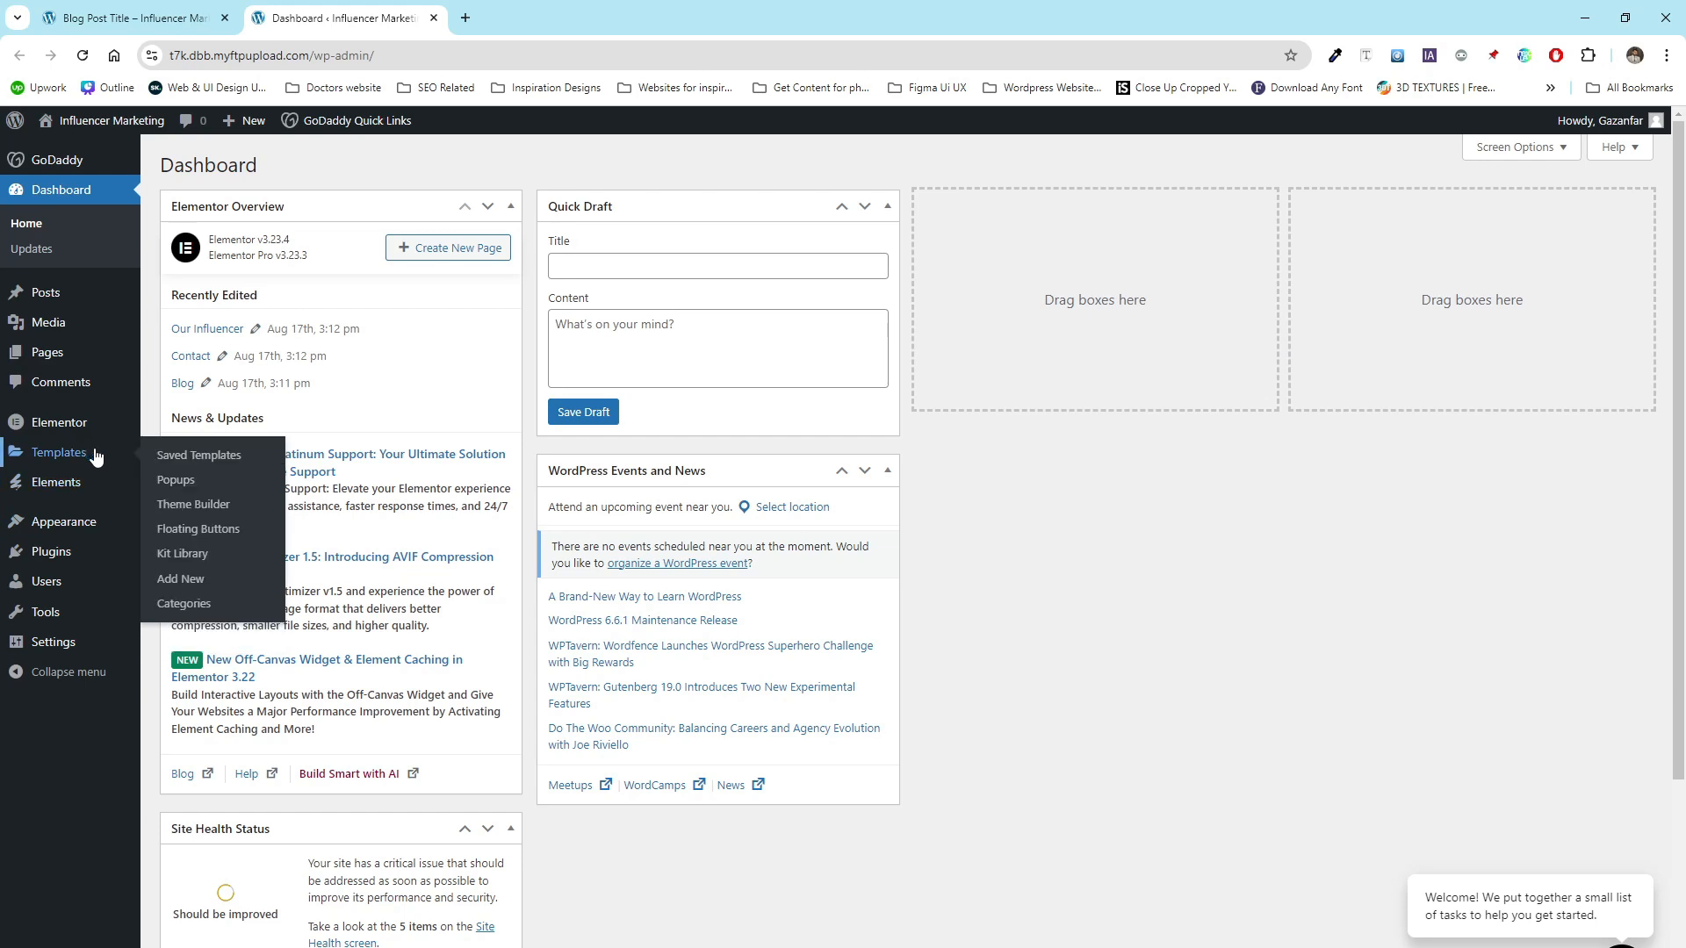
click(212, 506)
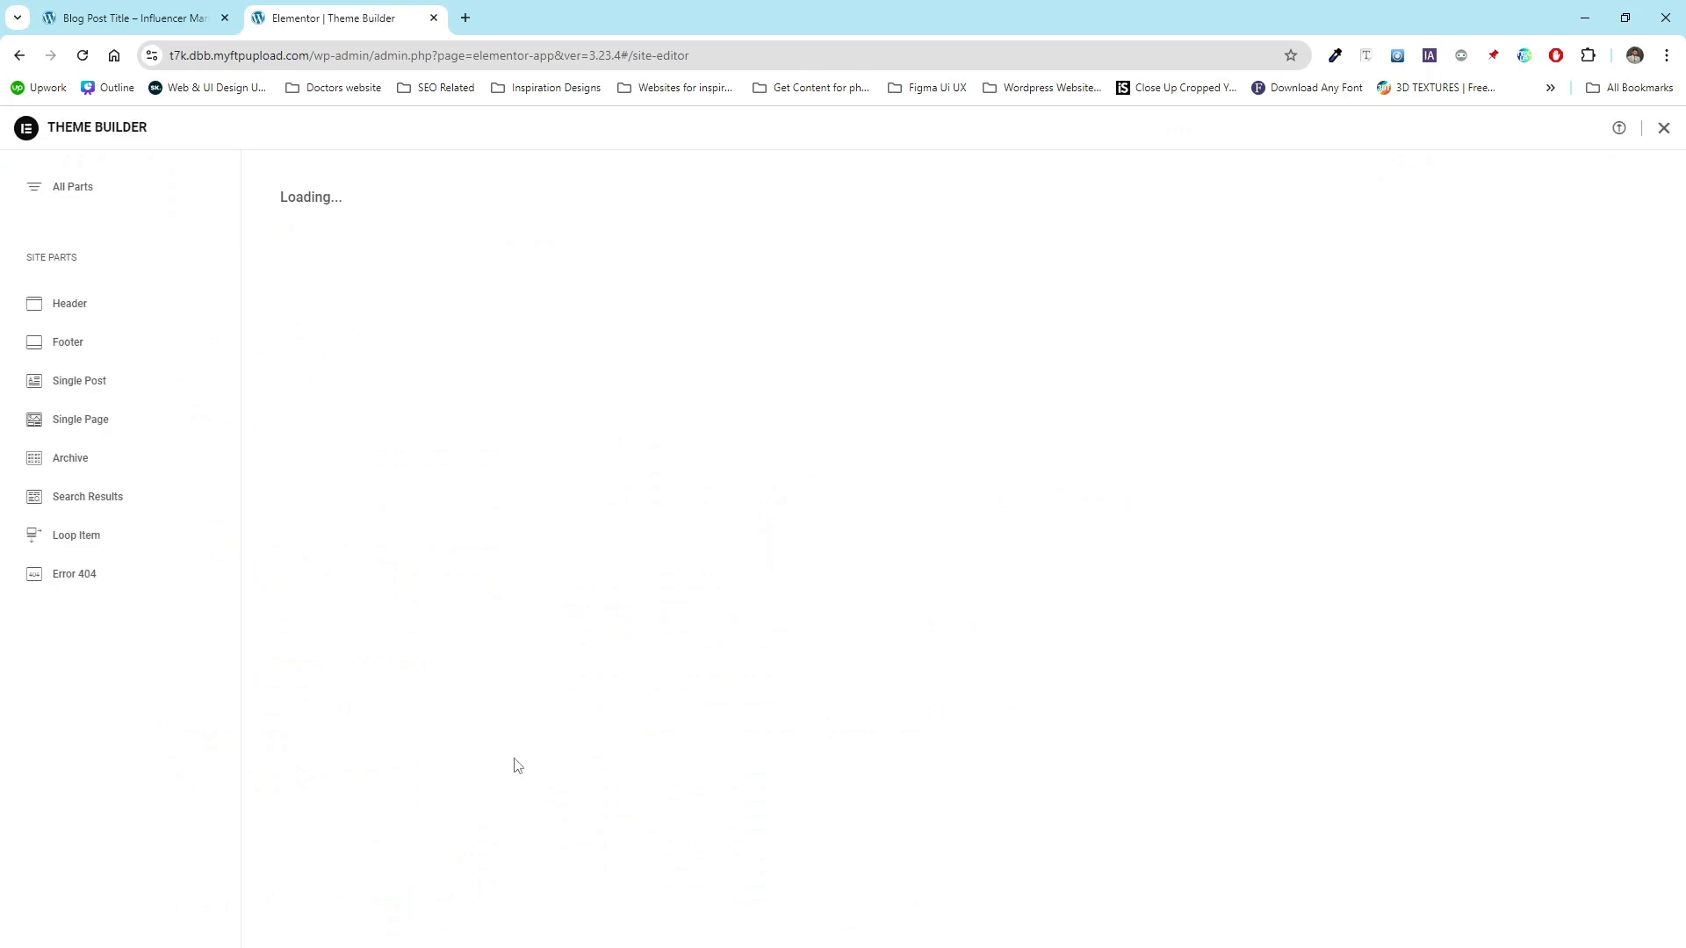
click(89, 393)
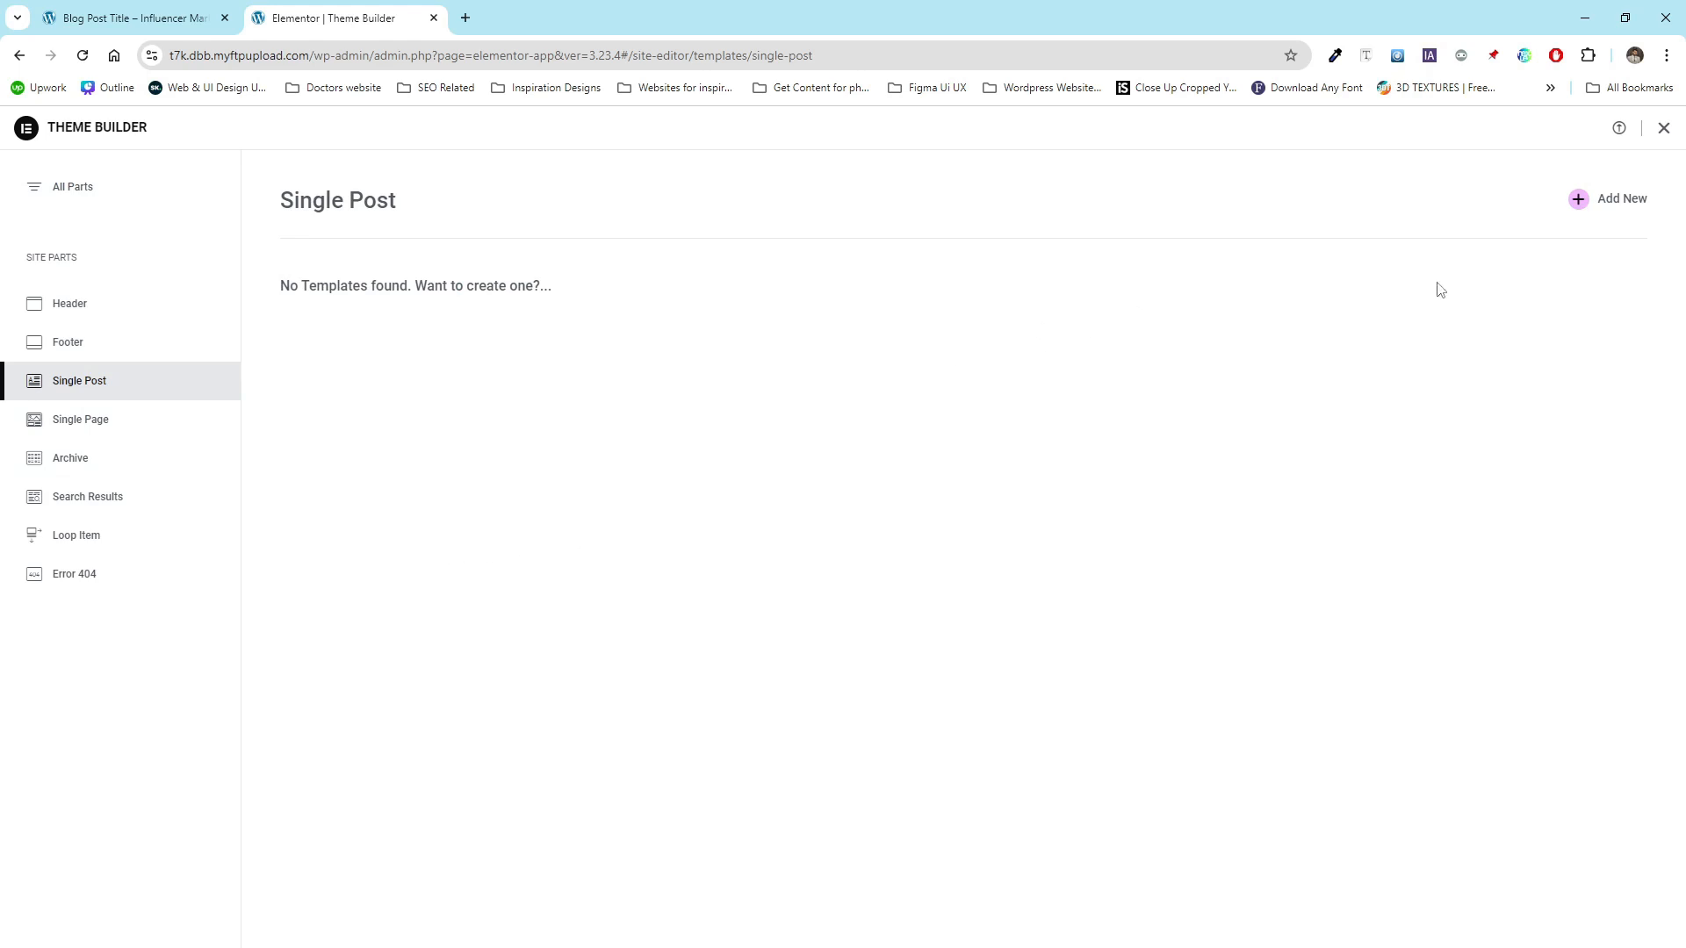
click(1614, 209)
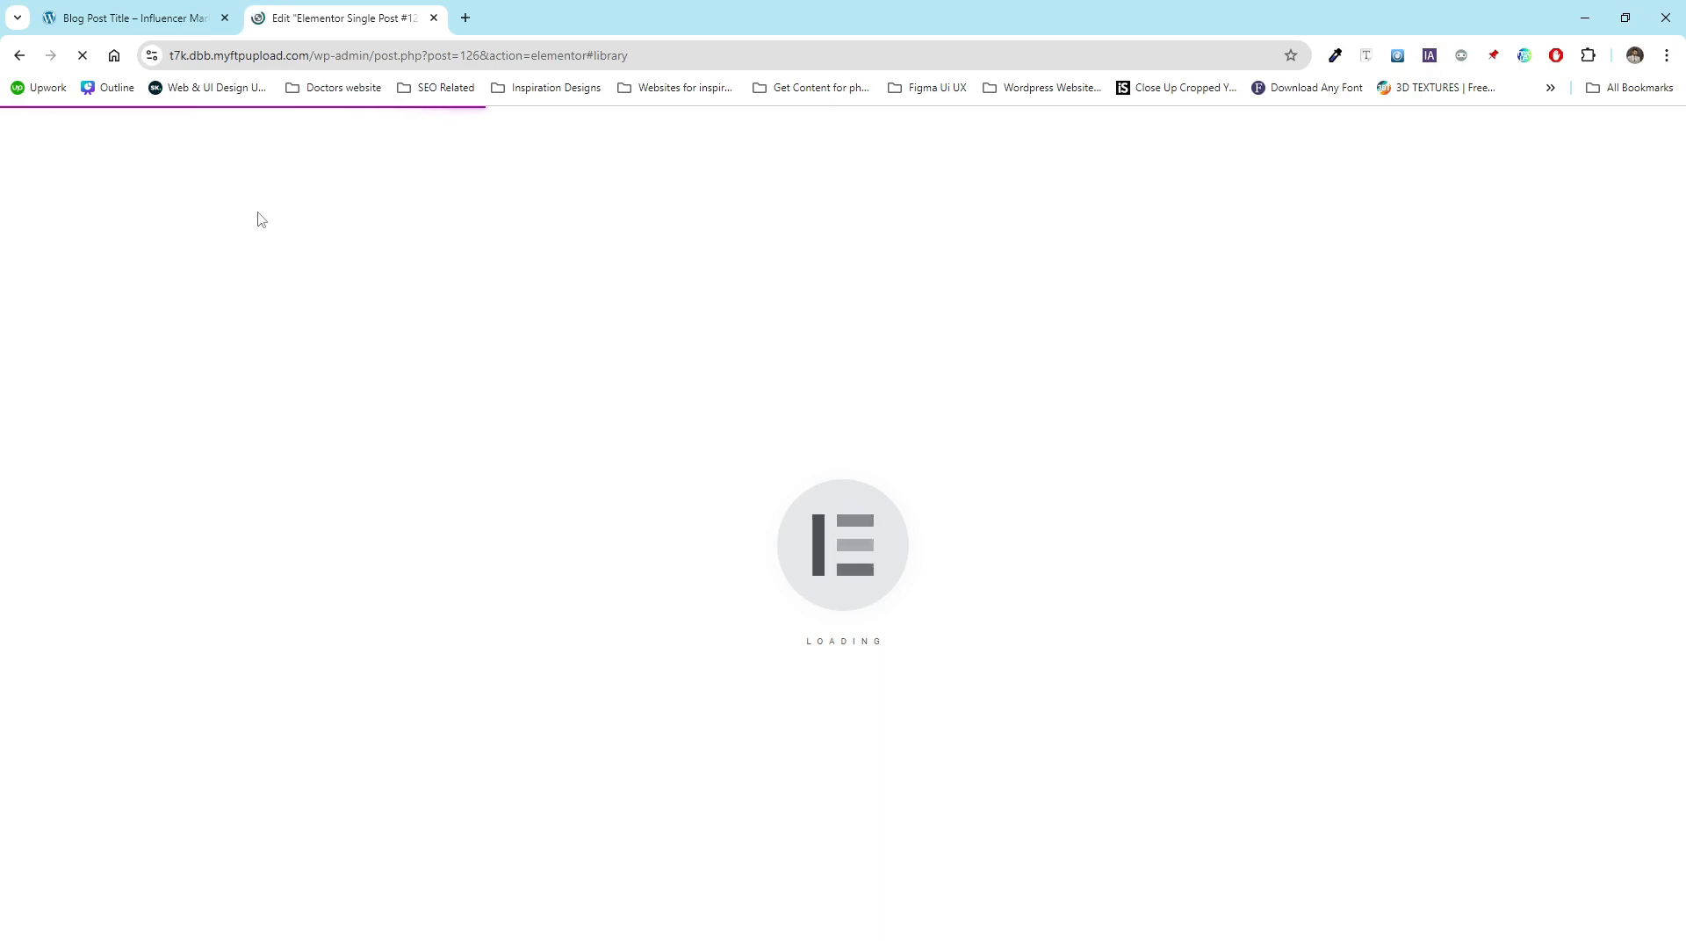
- Insert the Influentio kit's Single Post template from the installed Envato Elements kits into the new template
click(136, 10)
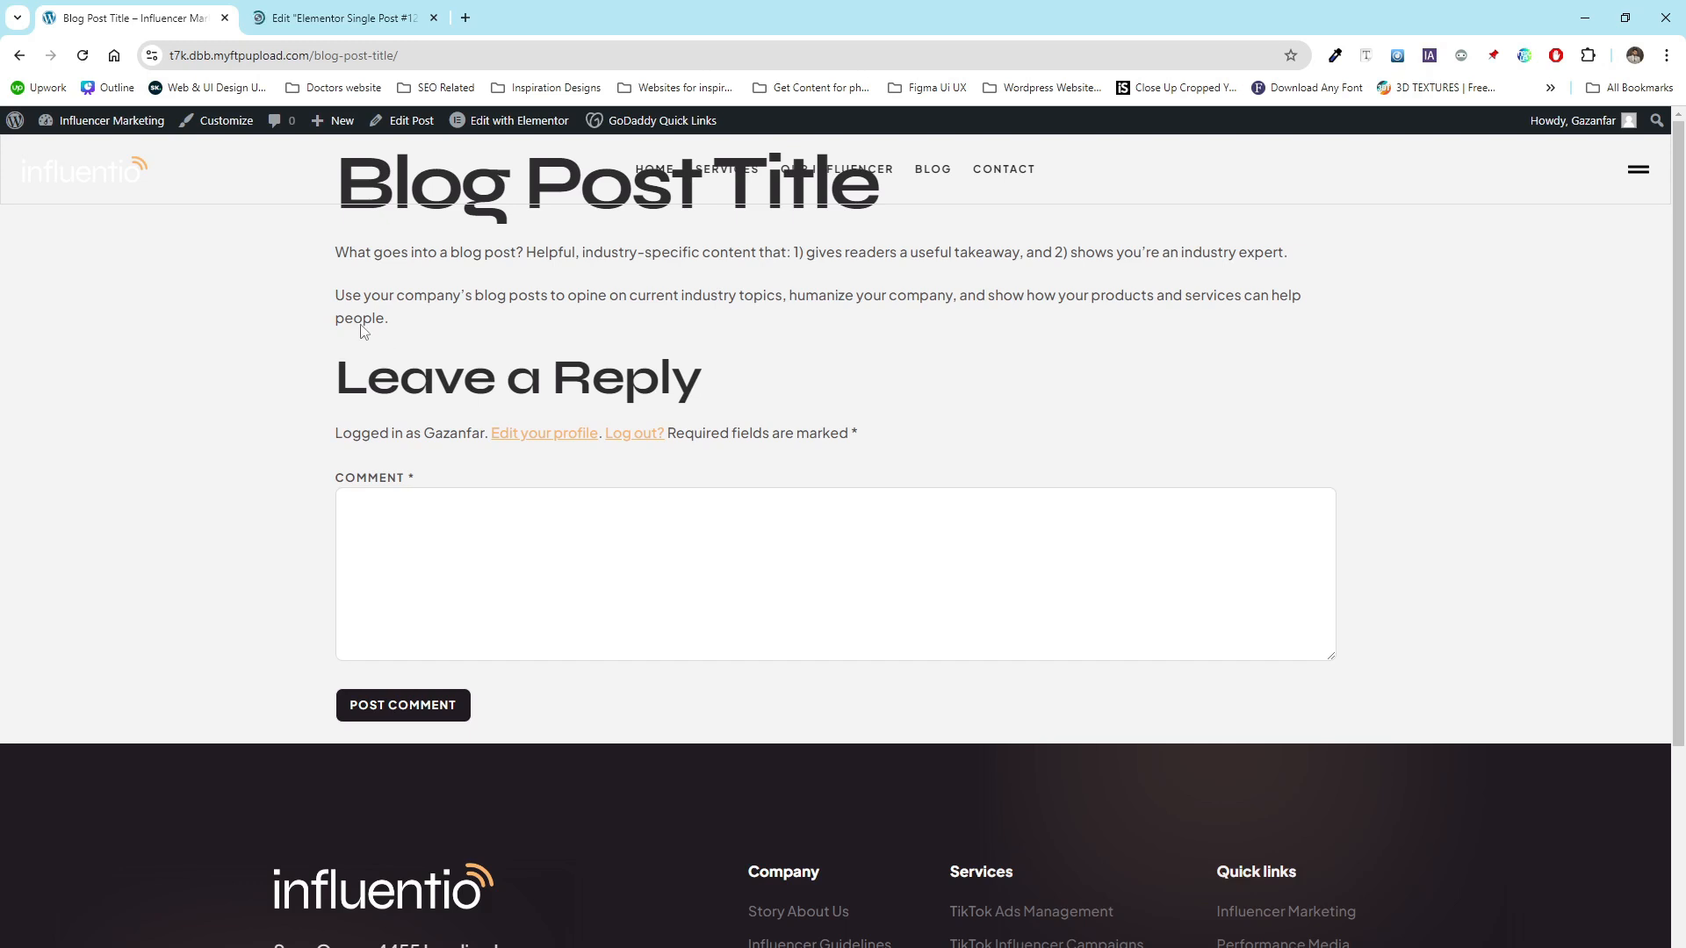
click(342, 18)
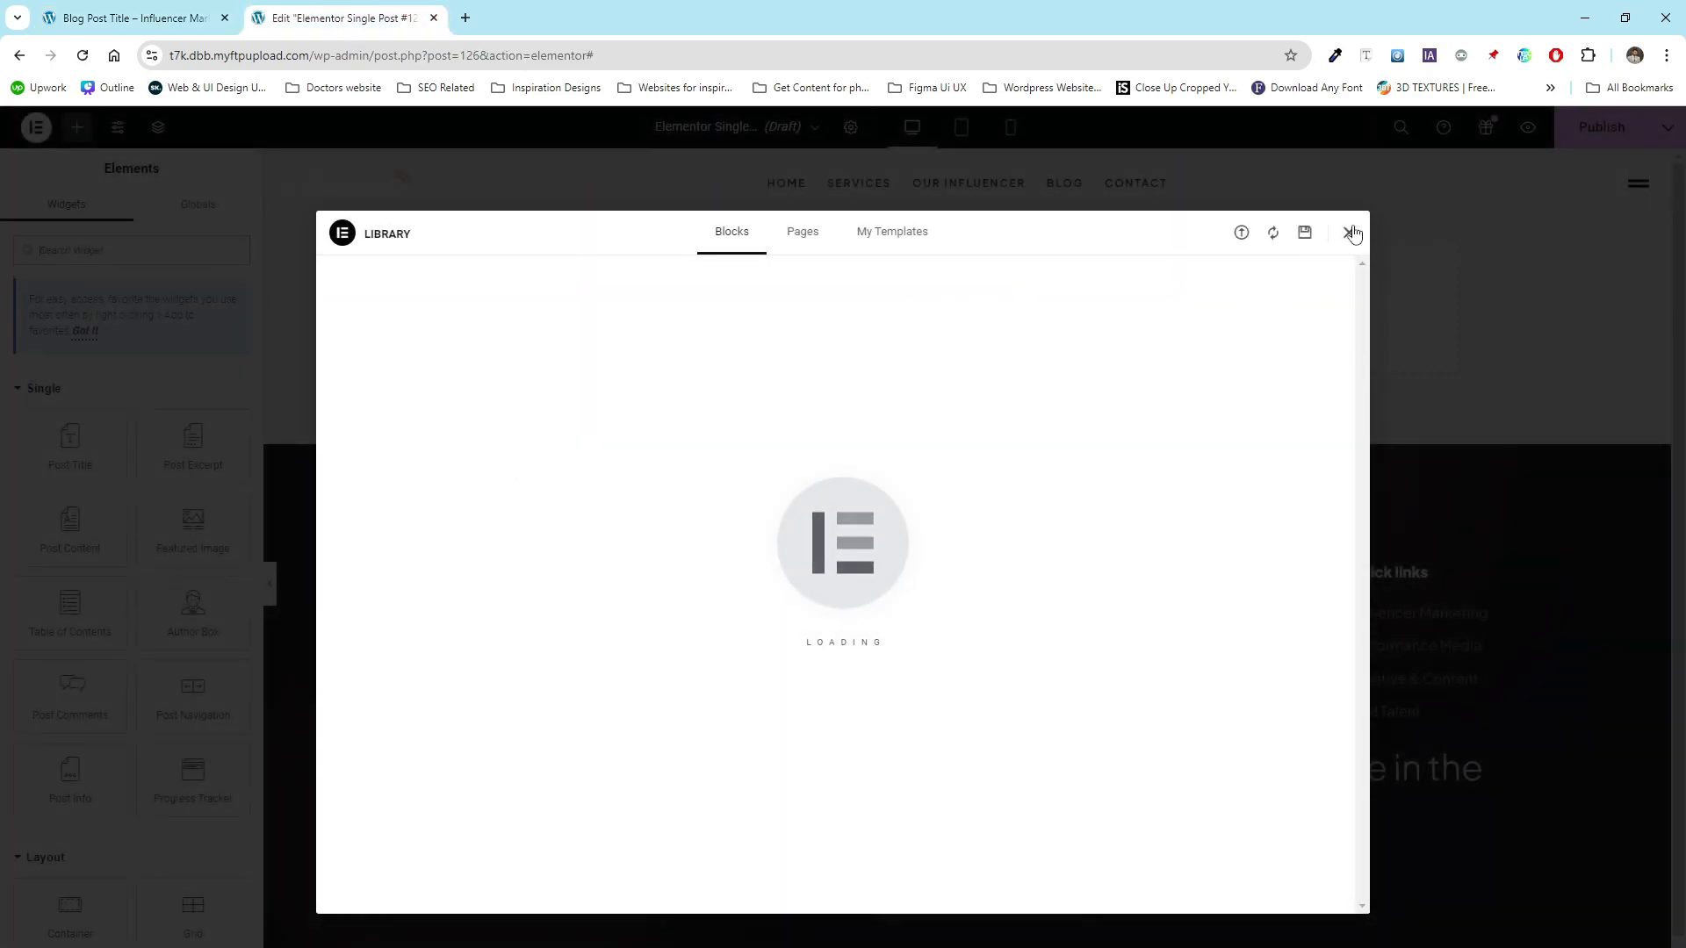
click(1350, 232)
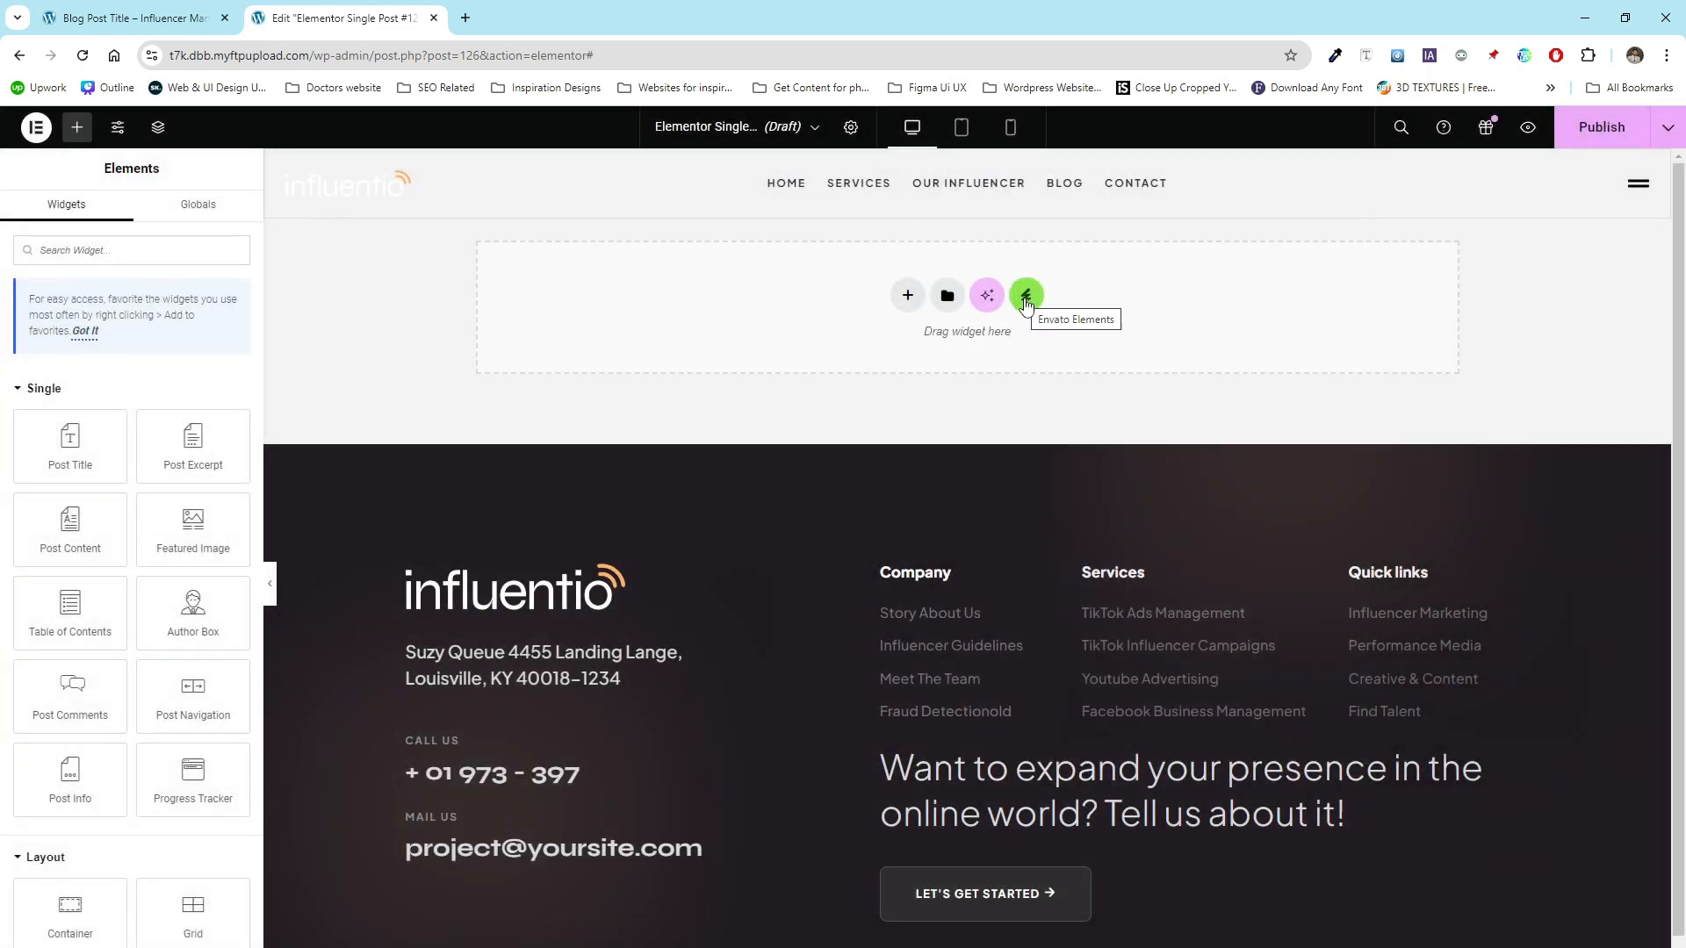
click(1025, 303)
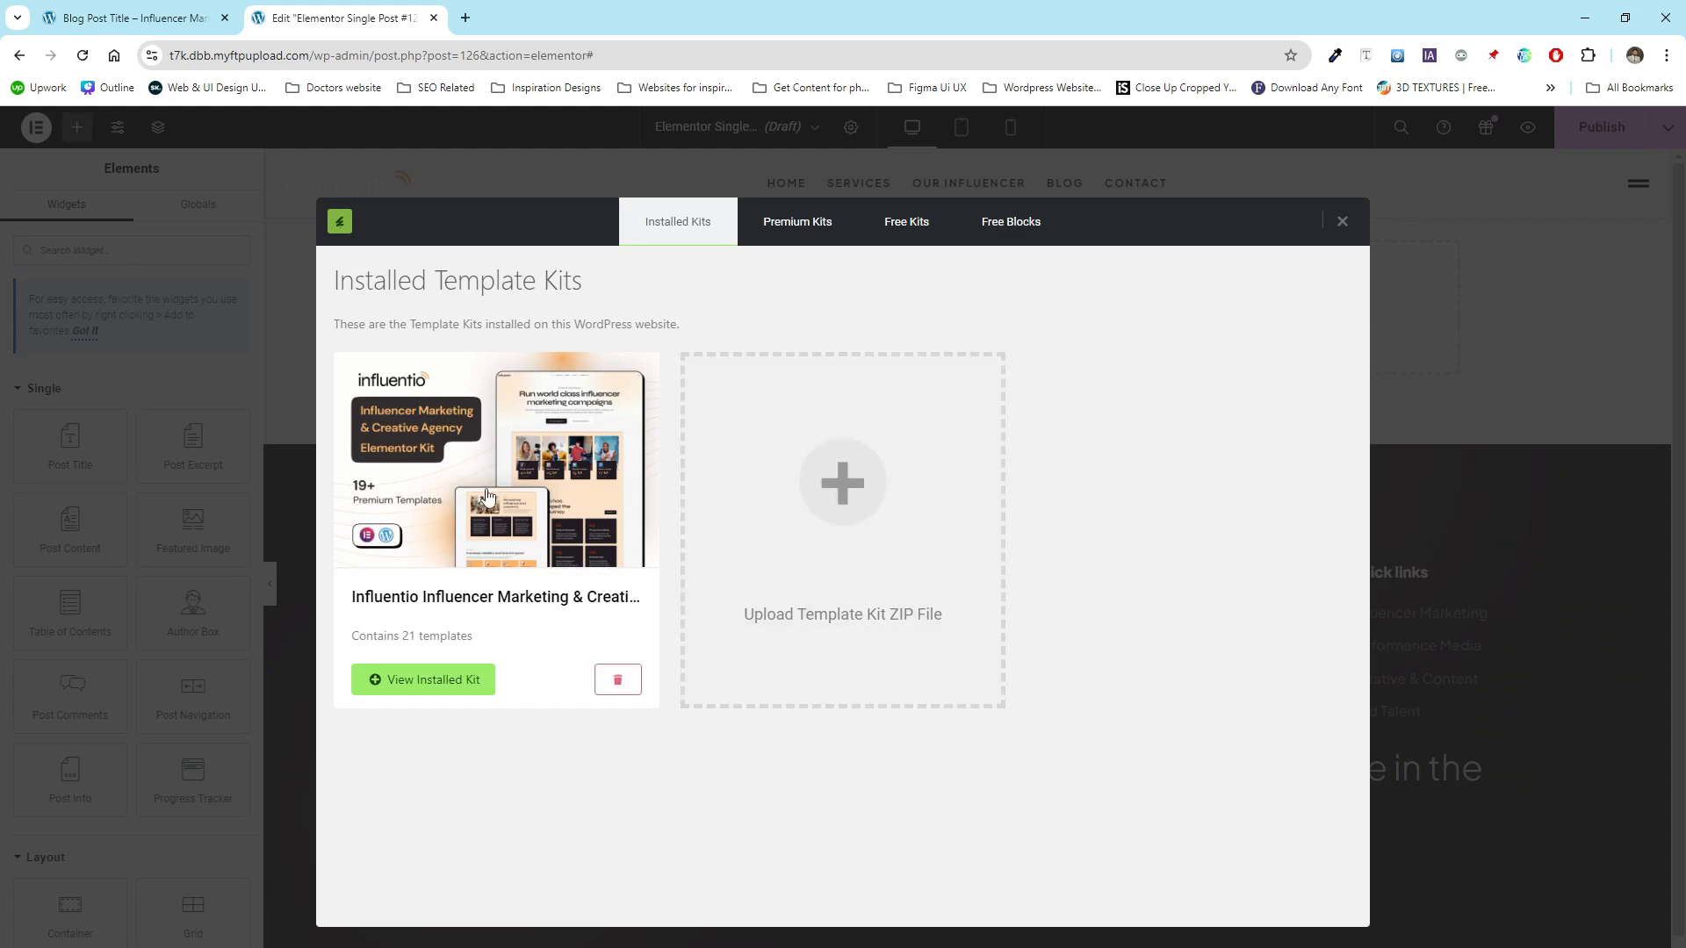
click(615, 509)
scroll(824, 576, down, 5)
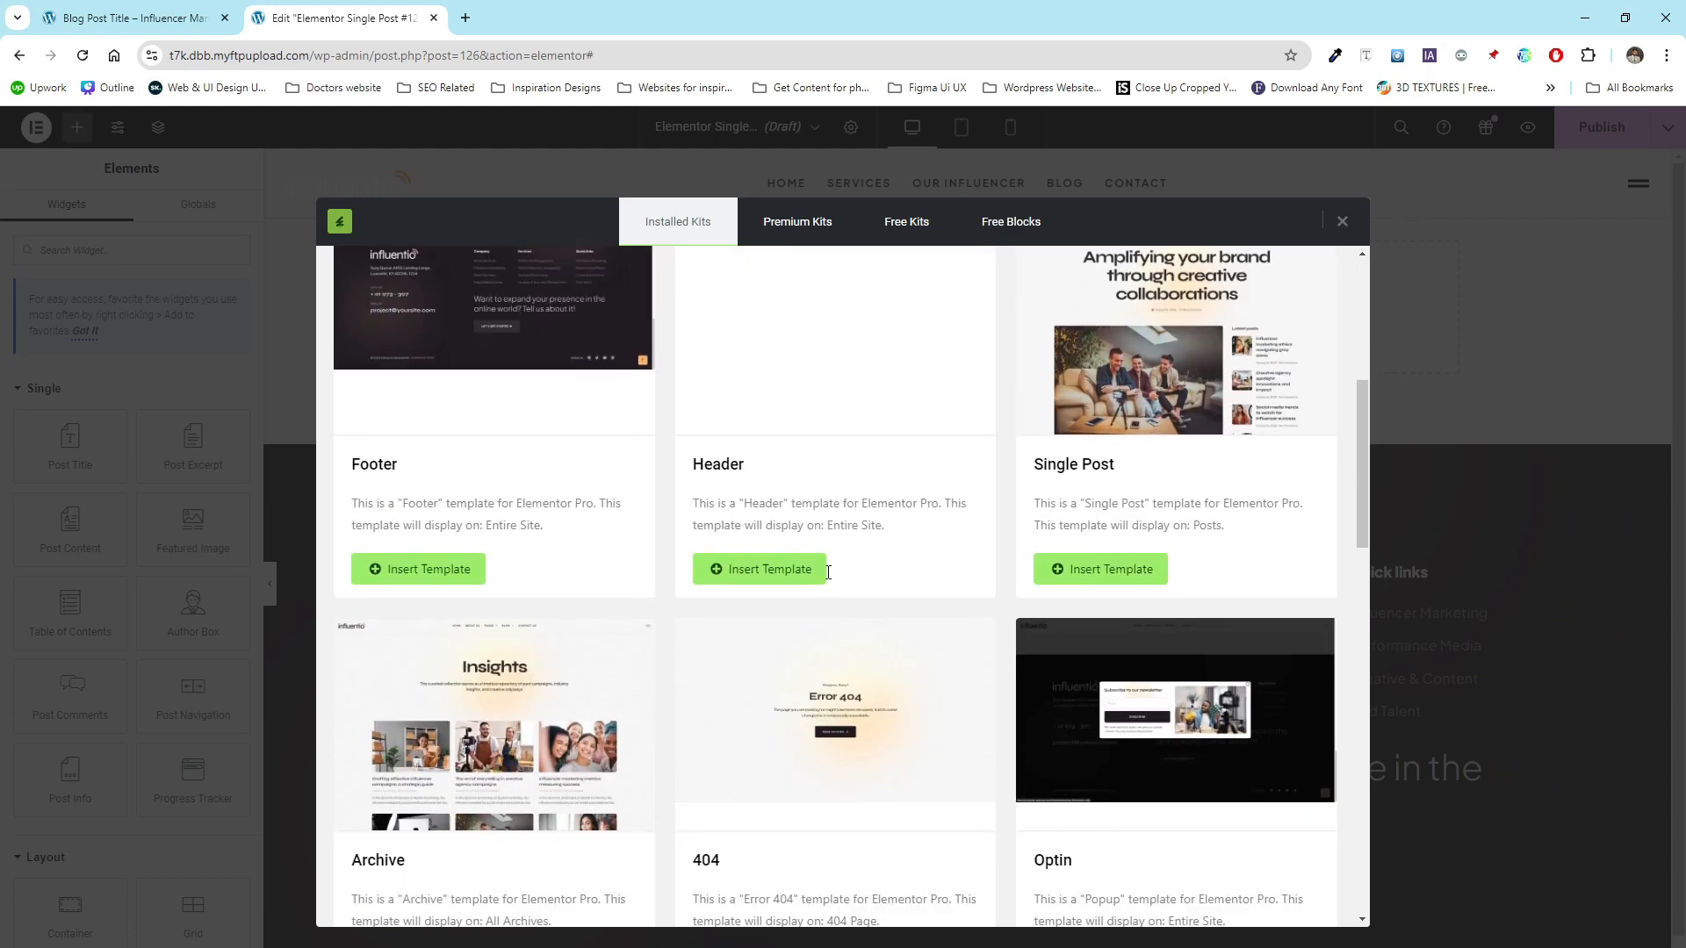
scroll(1150, 461, up, 1)
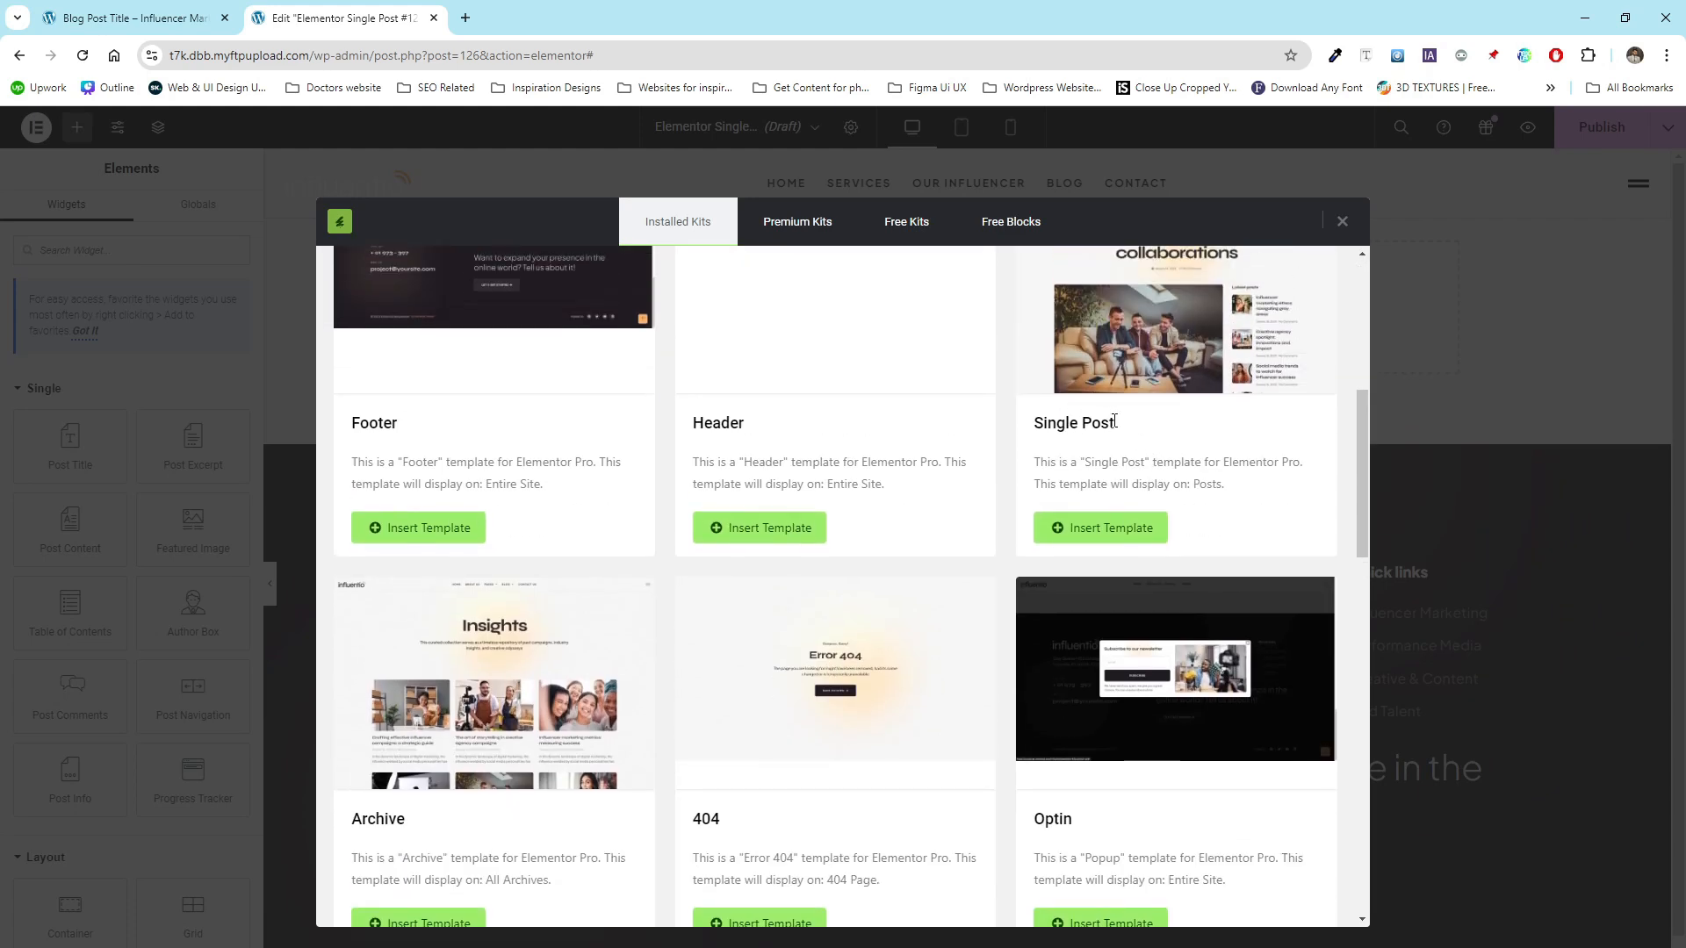
drag(1114, 421, 1030, 423)
click(1101, 527)
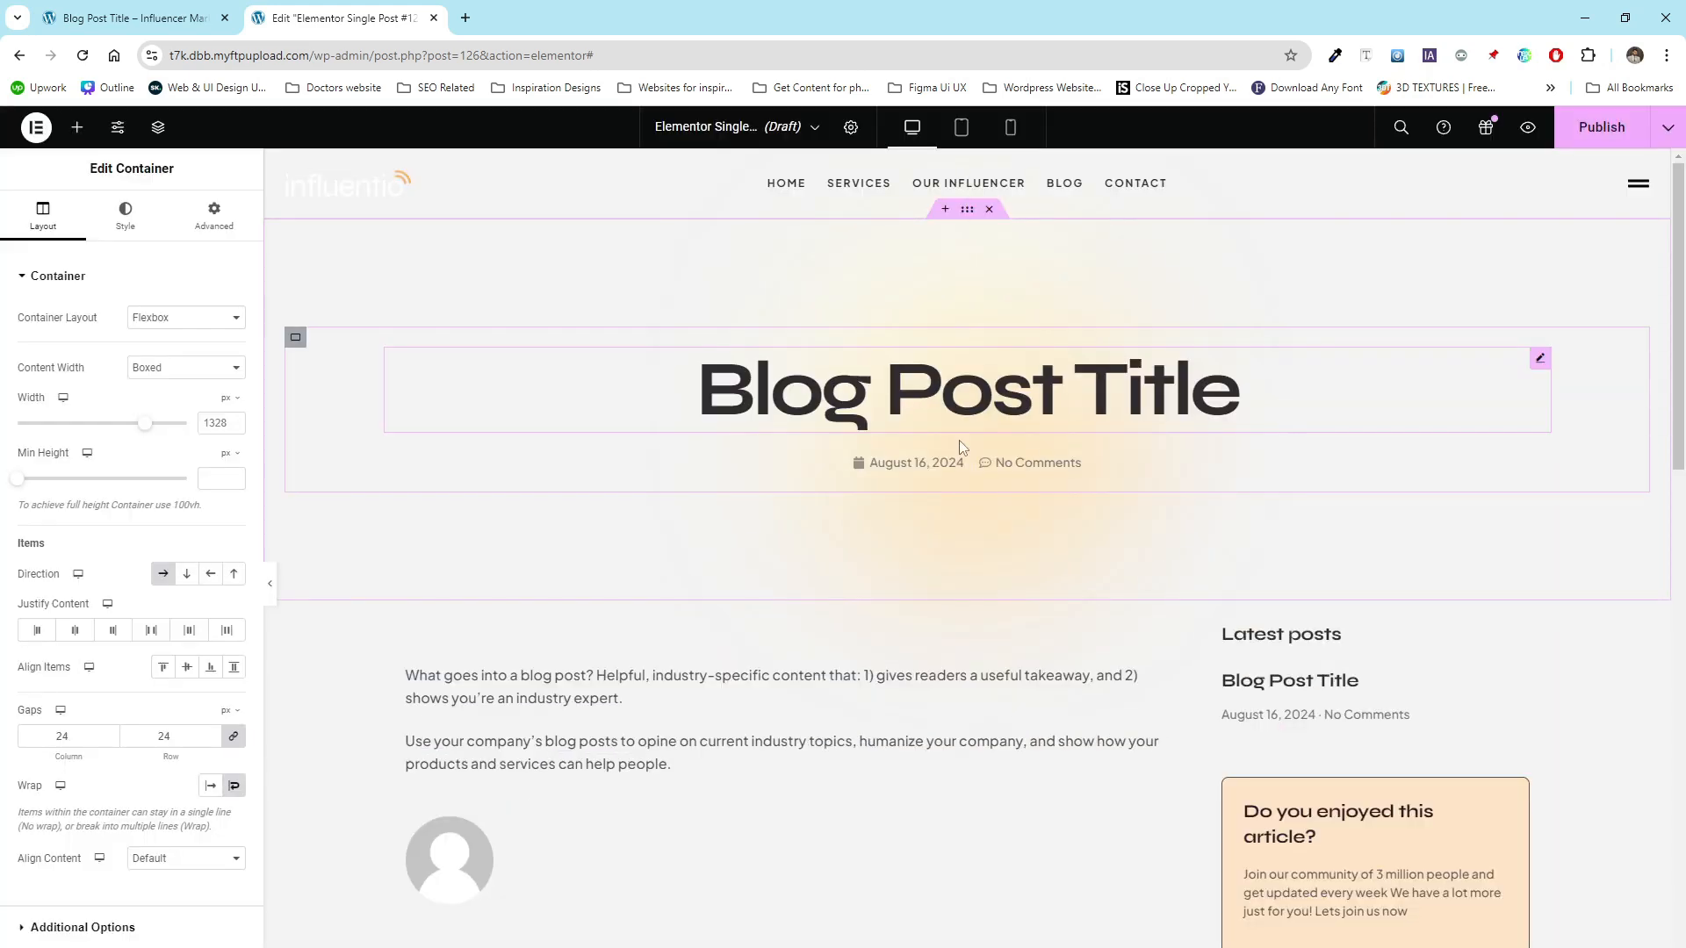
- Publish the Single Post template with the display condition Include Posts, All
scroll(684, 628, down, 2)
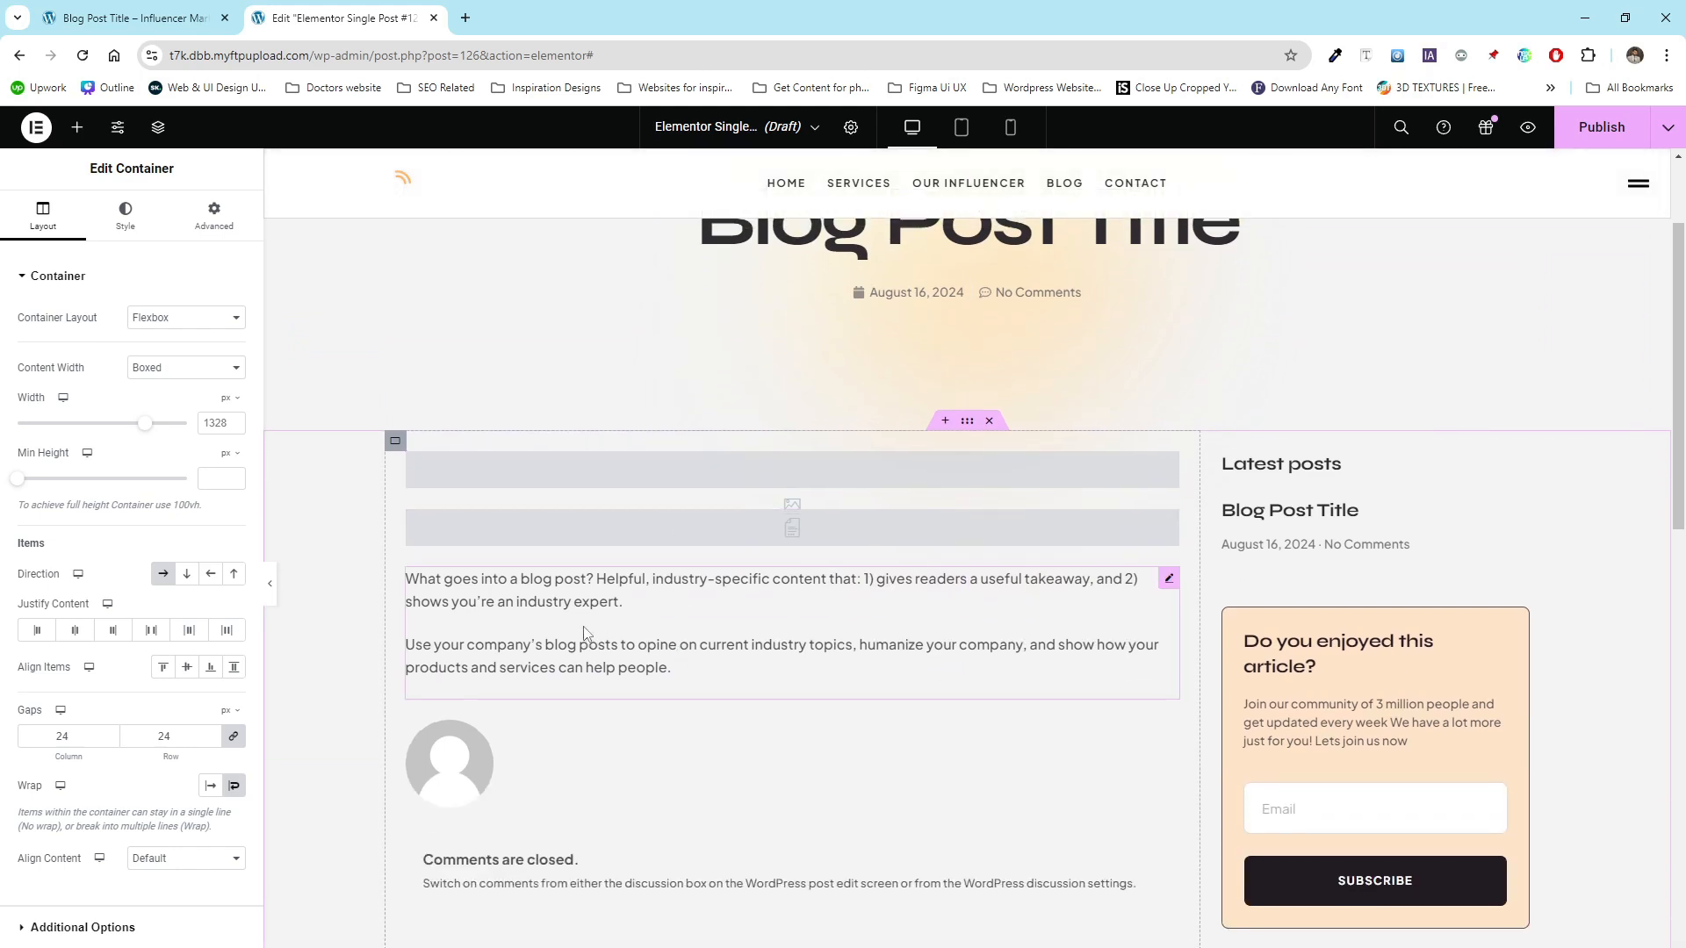
scroll(583, 625, up, 2)
scroll(583, 625, down, 2)
scroll(586, 632, down, 3)
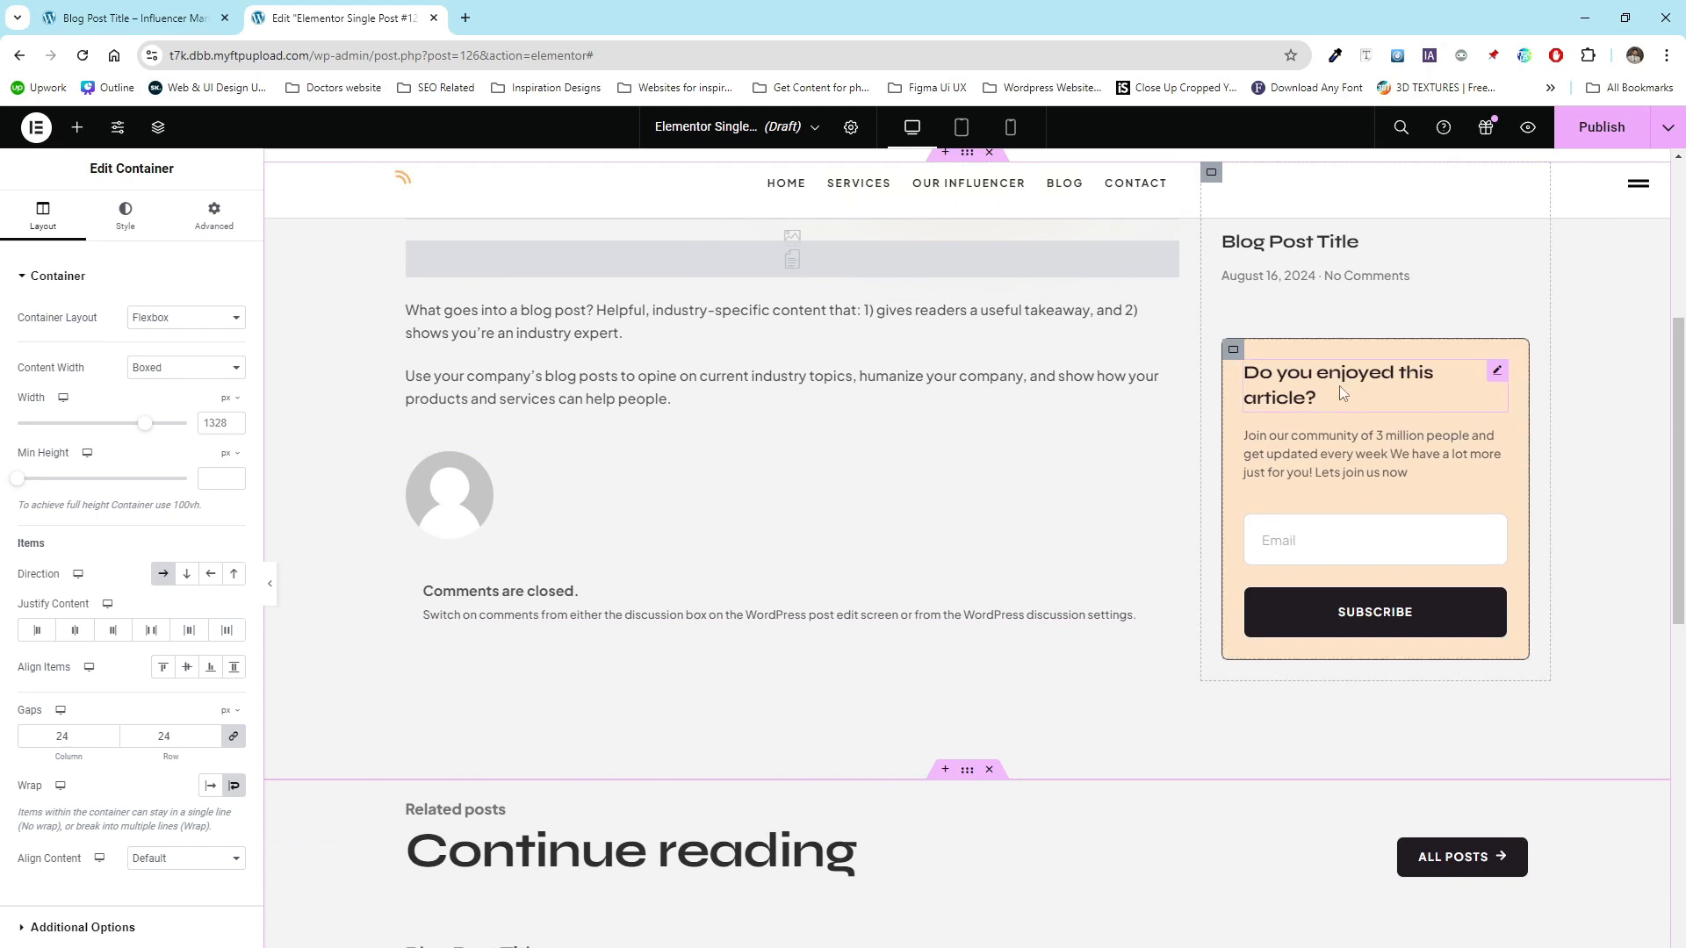
scroll(1313, 597, down, 3)
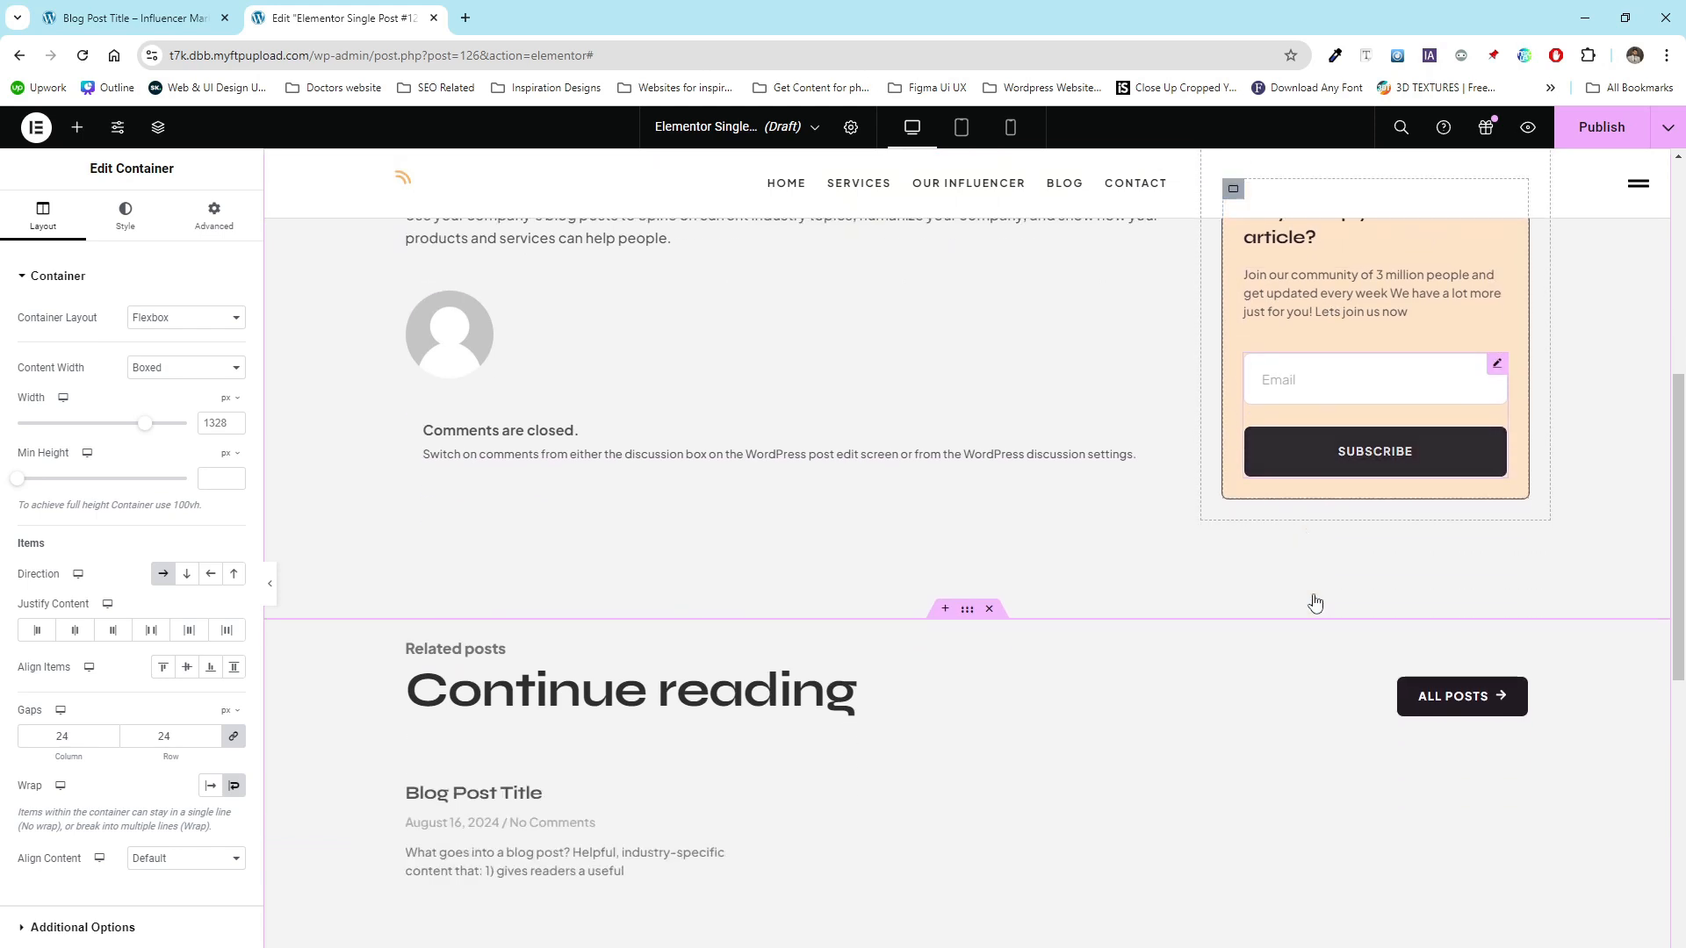
click(1594, 134)
click(852, 603)
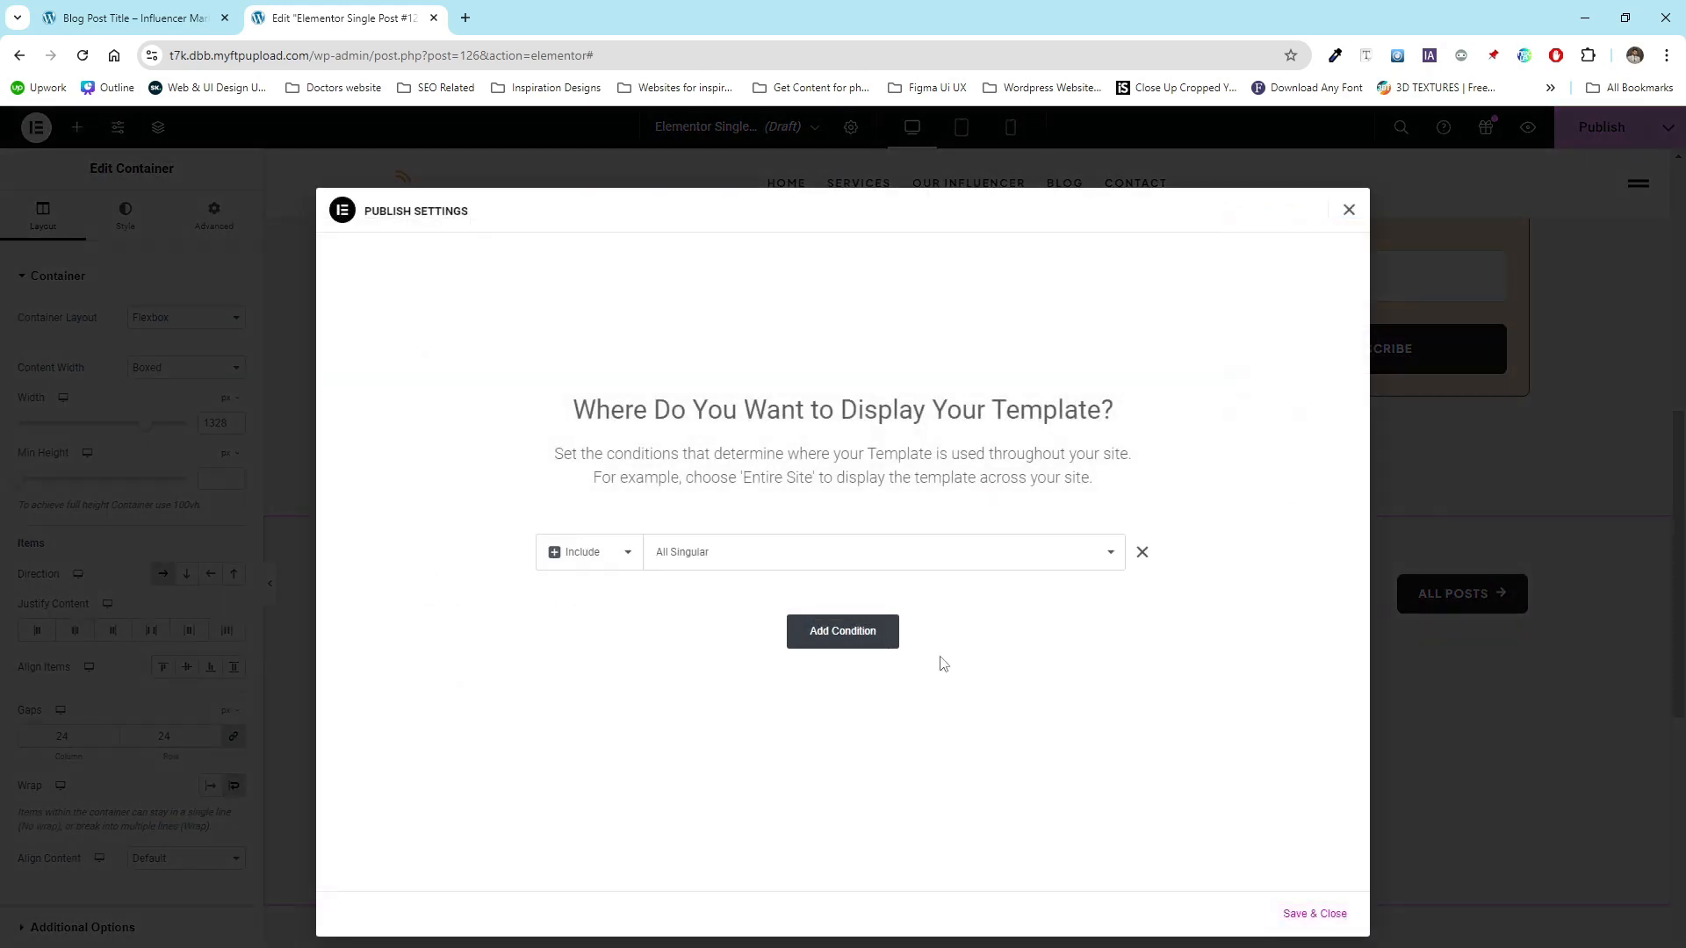
click(764, 561)
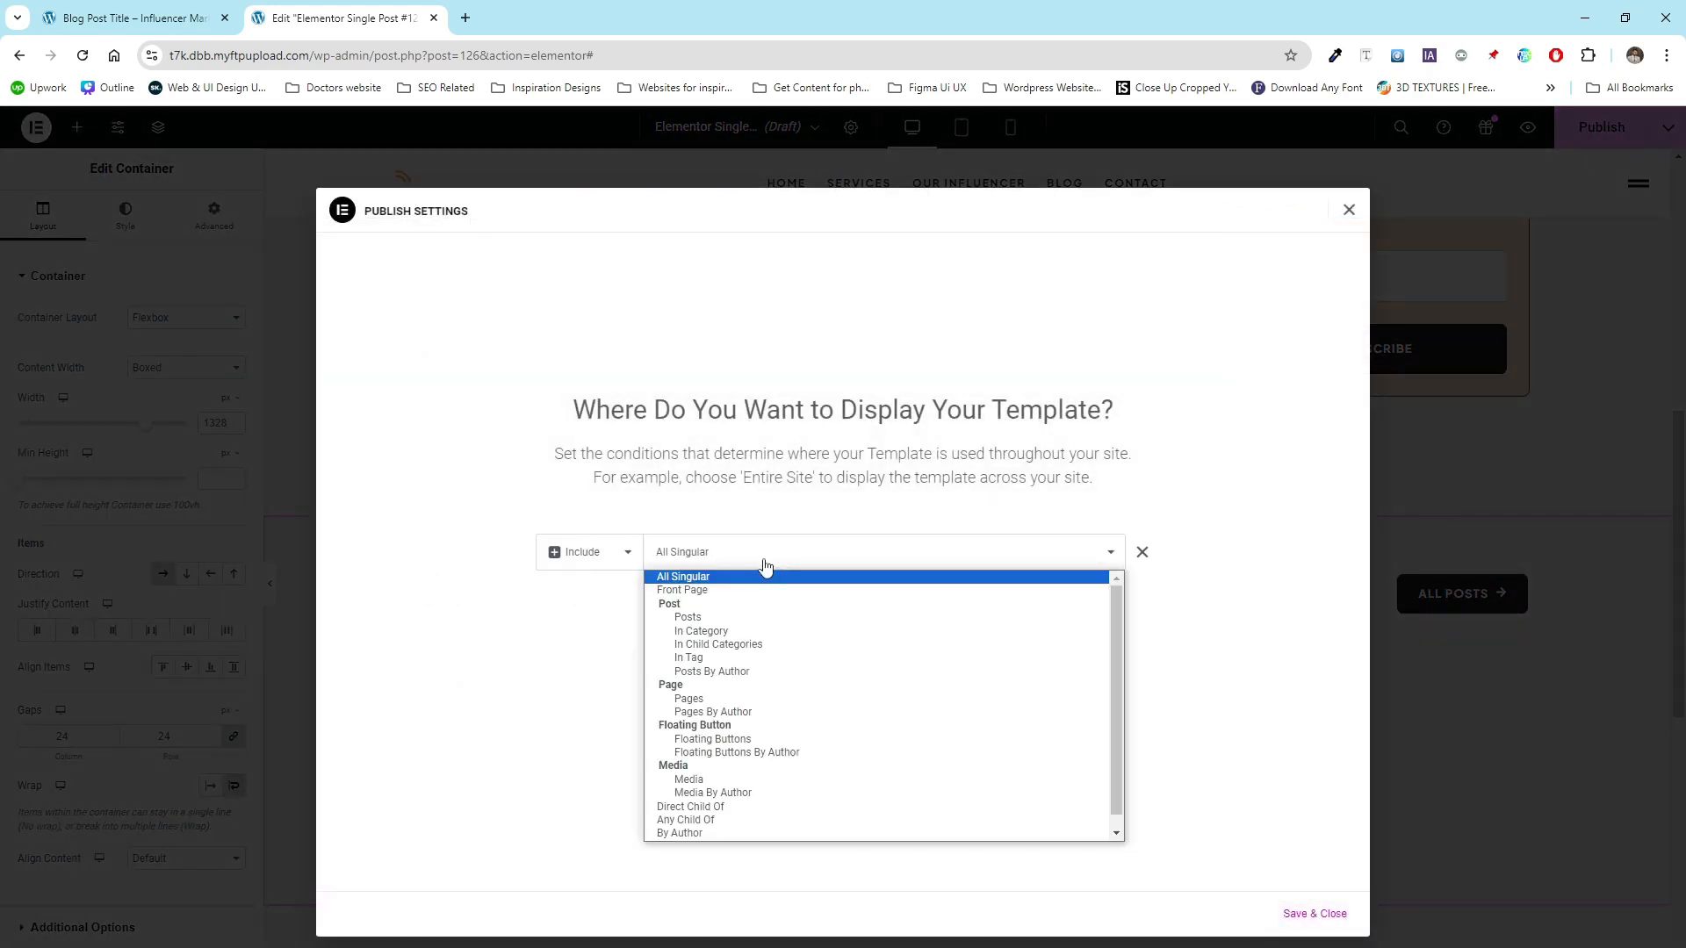
click(693, 617)
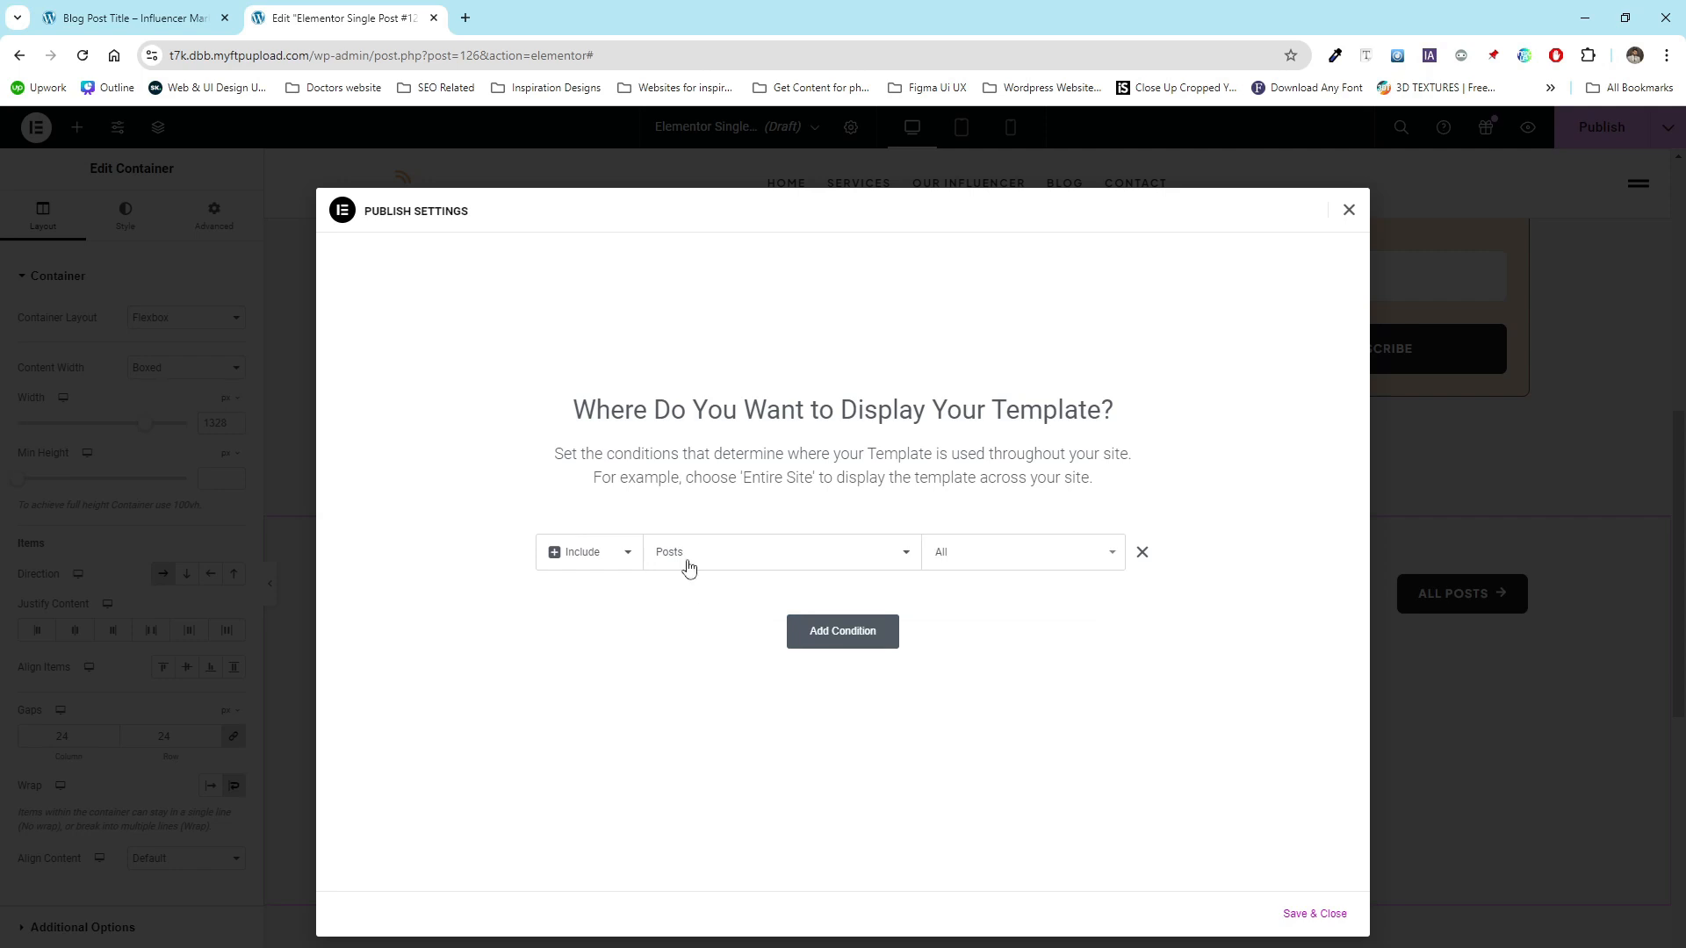
click(1312, 914)
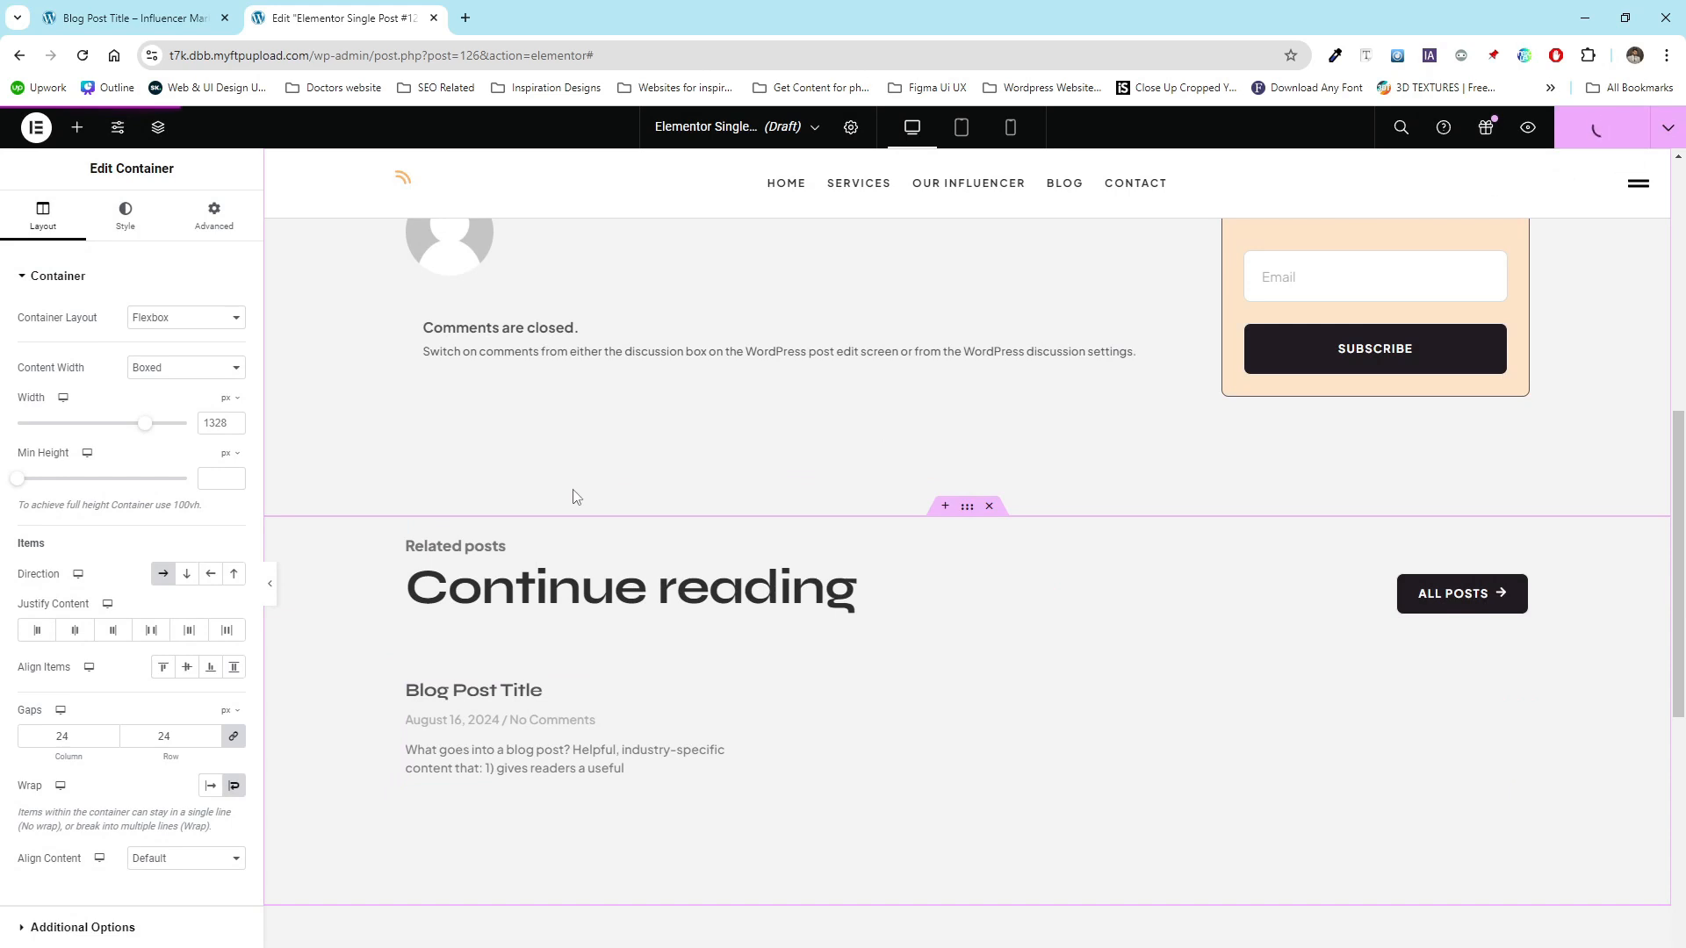
- Reload the live blog post page to check the new single post layout
click(134, 18)
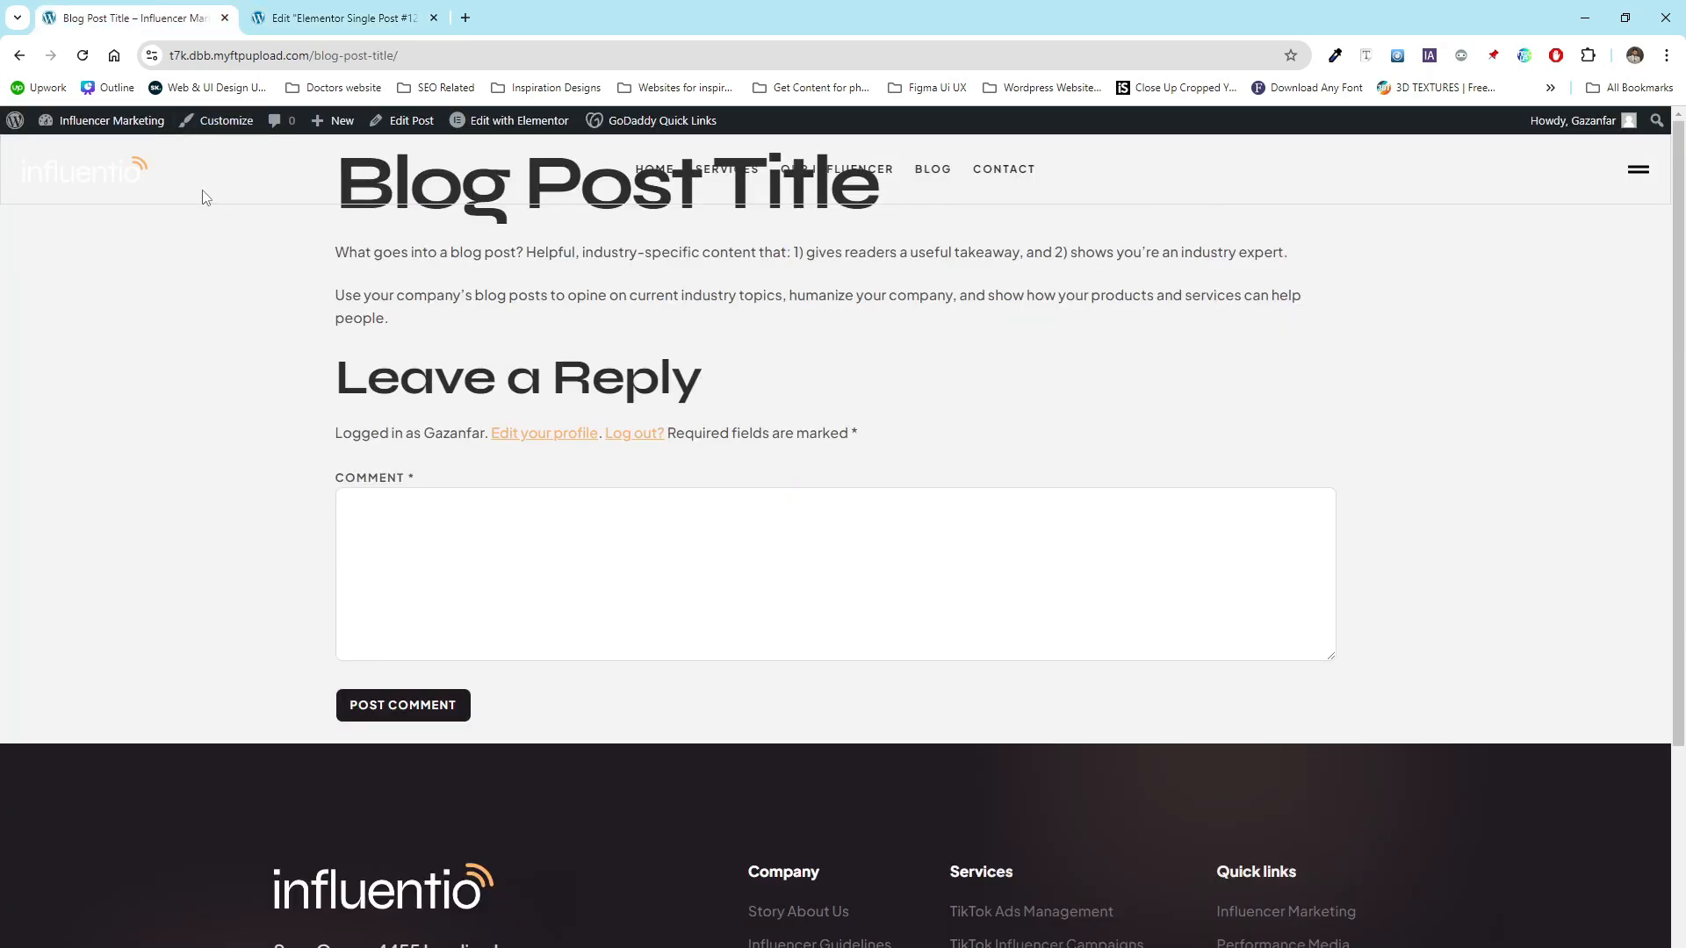
key(F5)
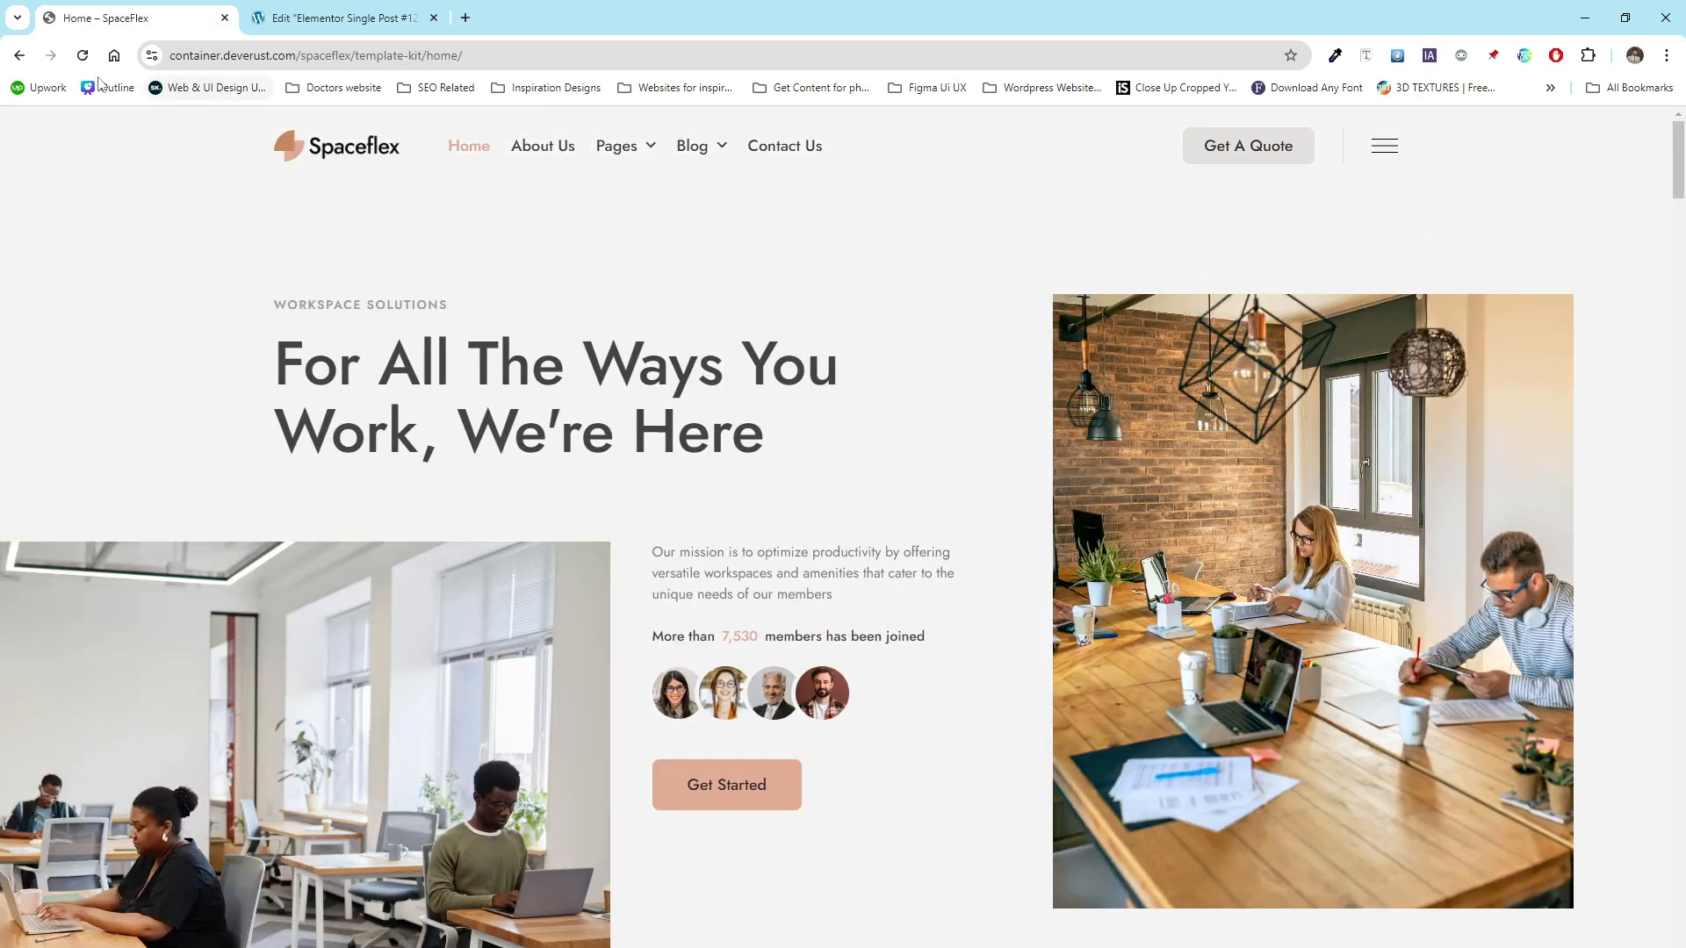
click(18, 55)
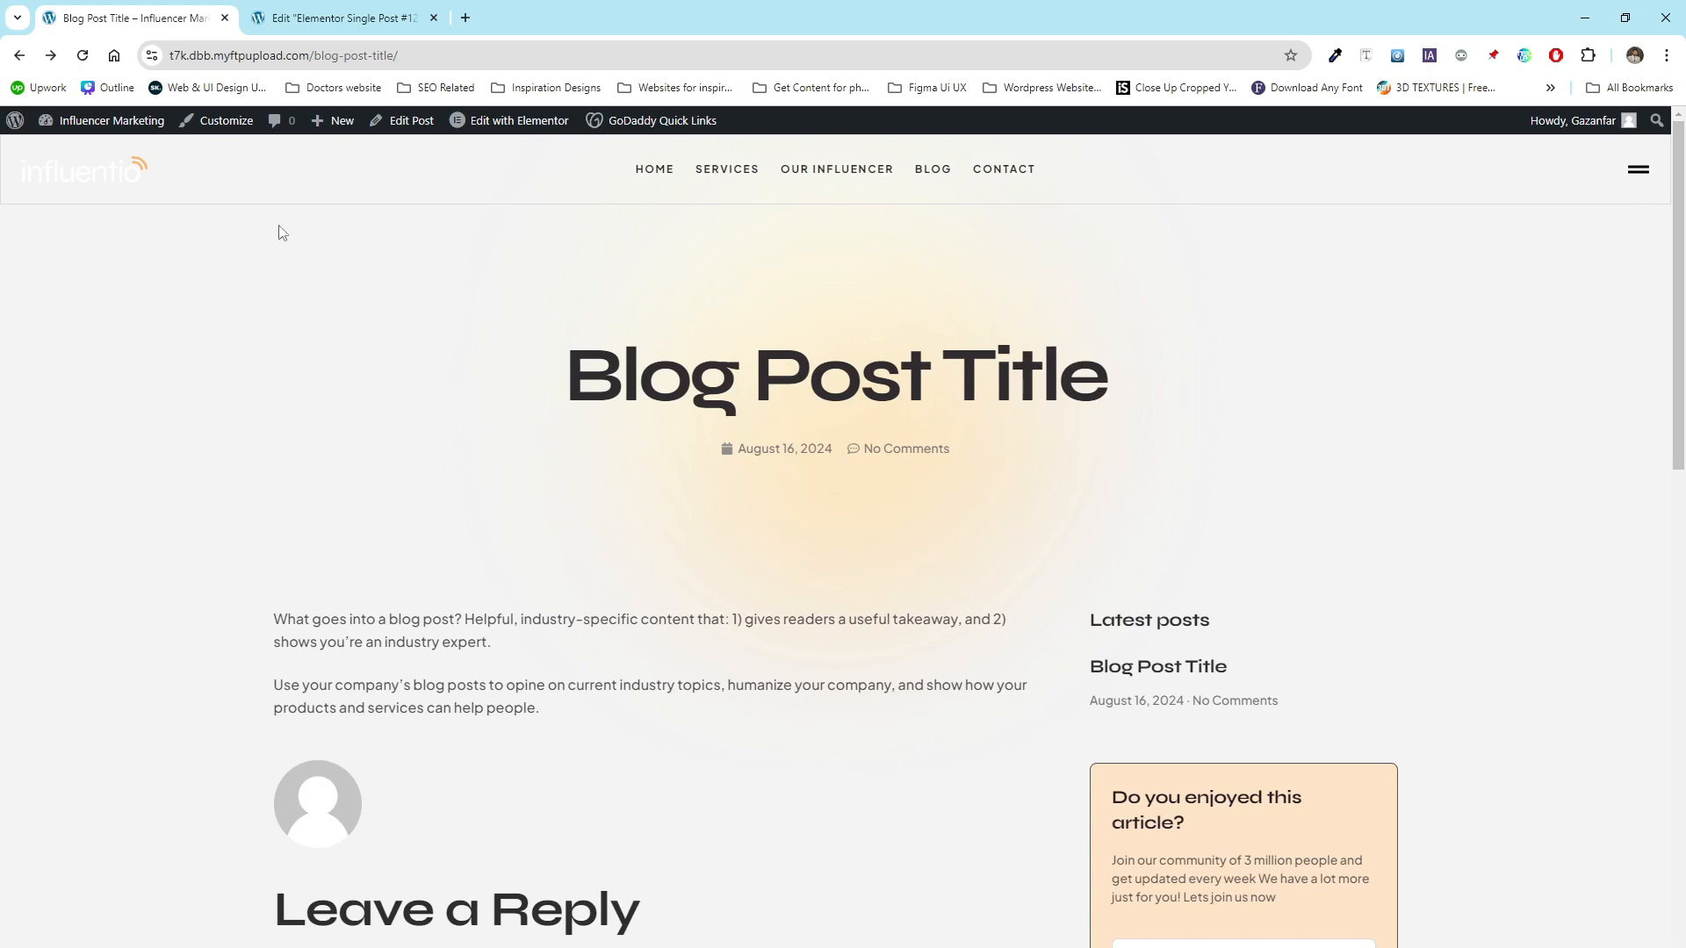
- Exit the single post template editor back to WordPress
click(340, 24)
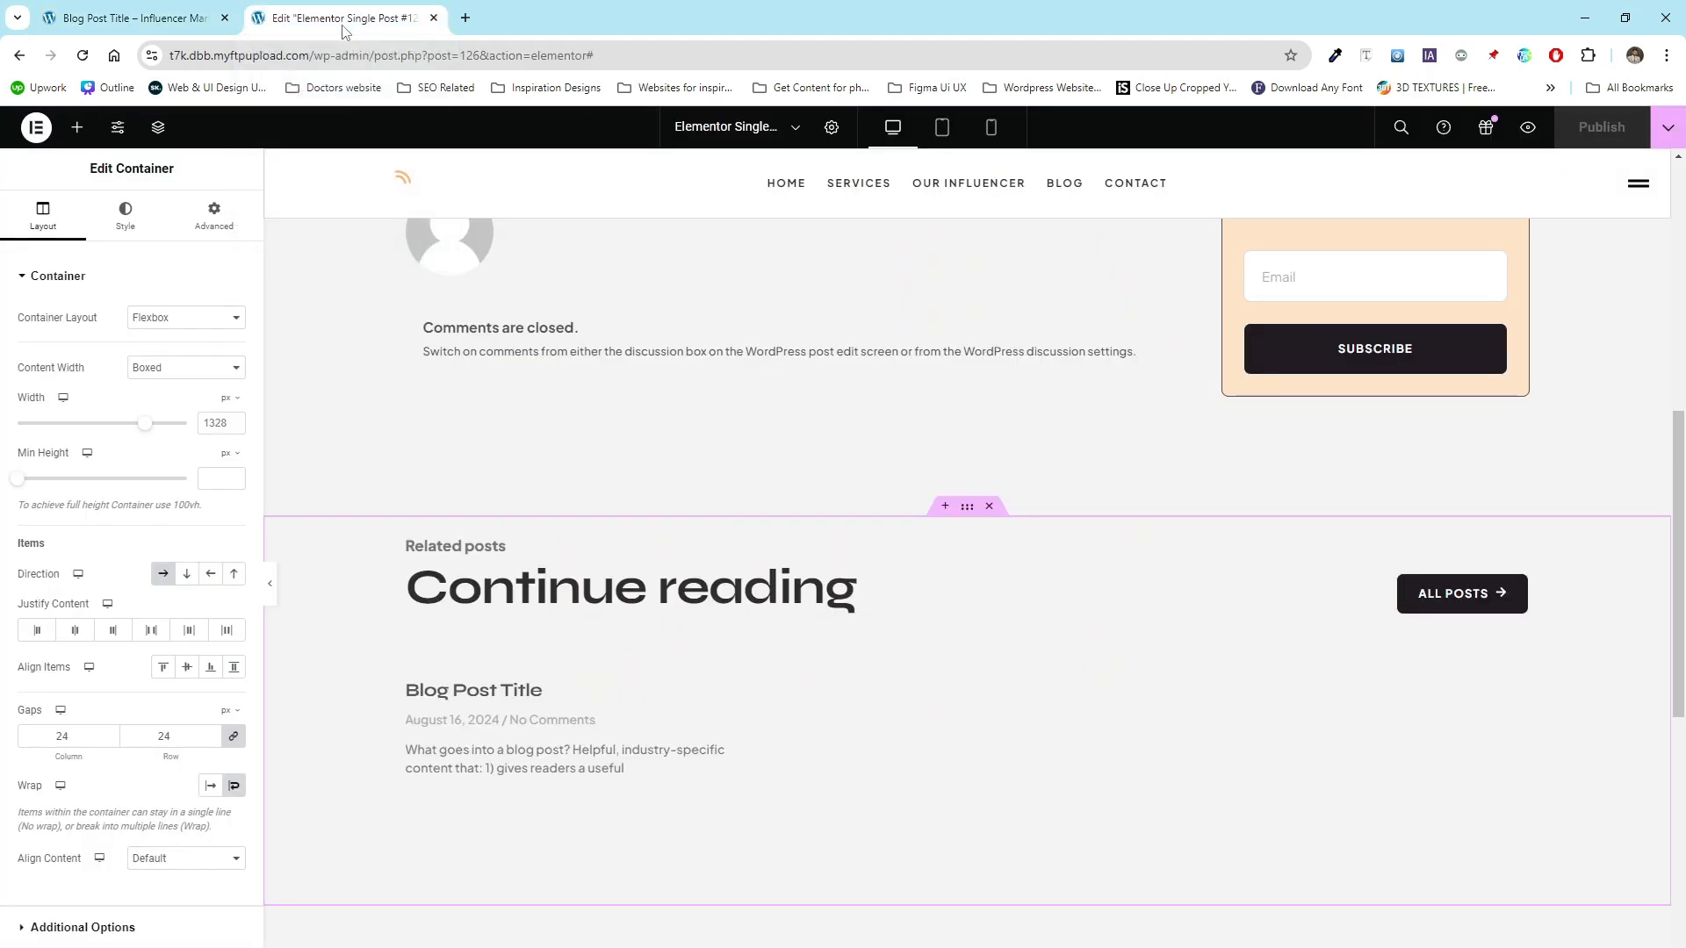
click(27, 129)
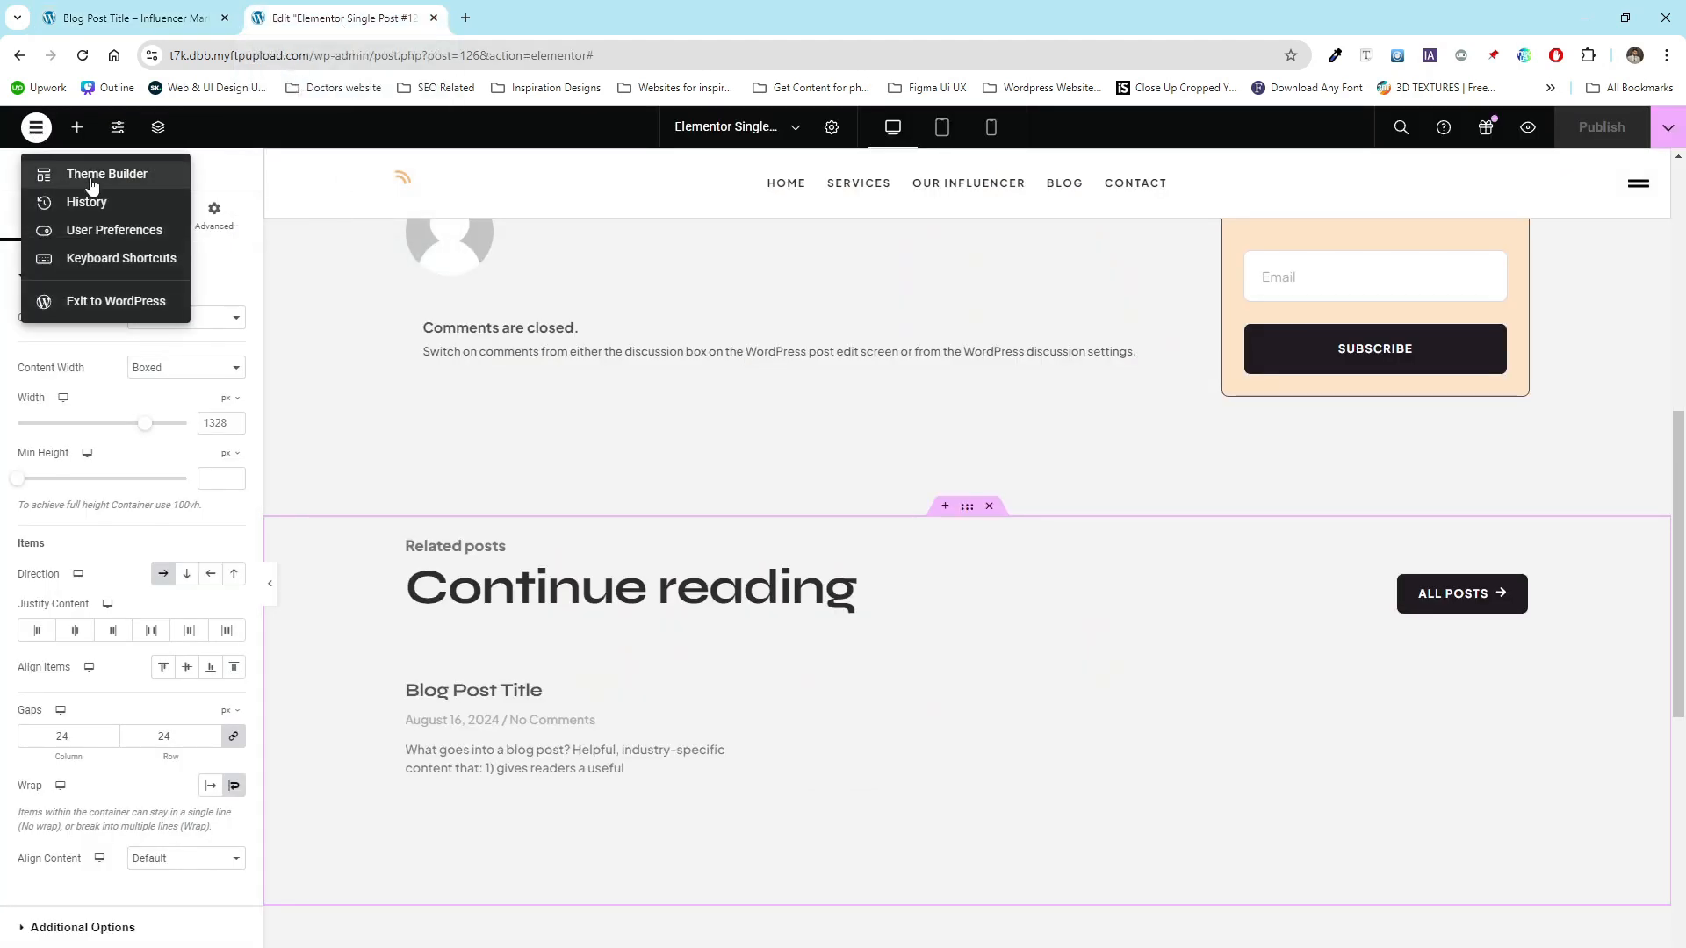
click(98, 301)
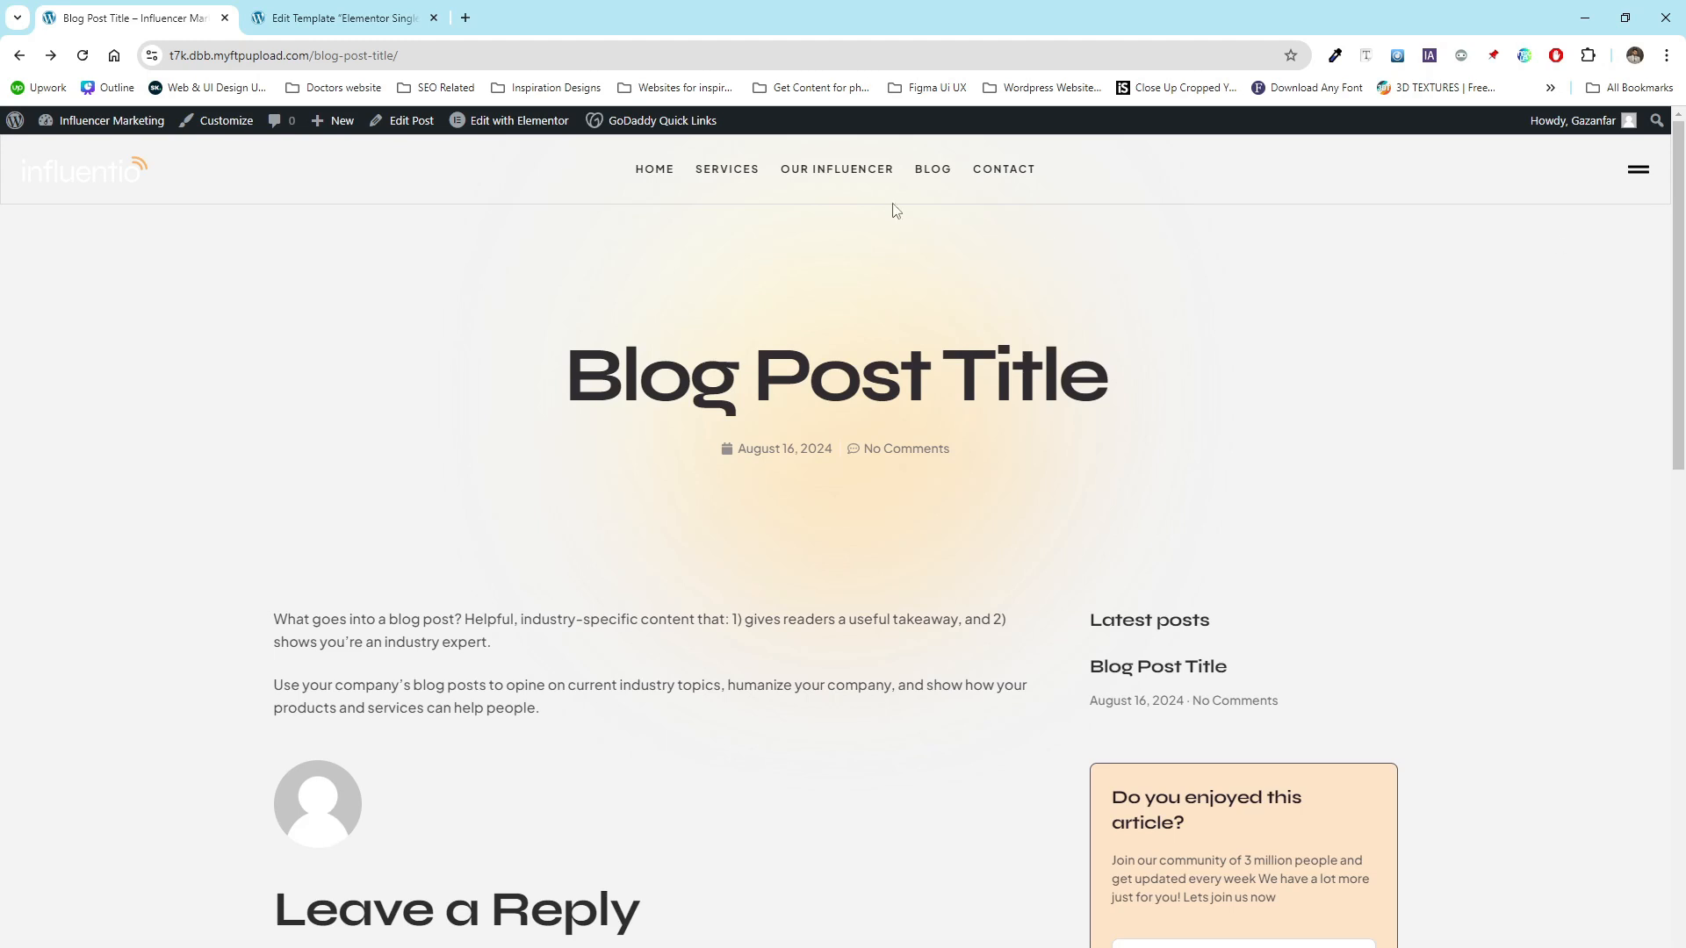
click(327, 11)
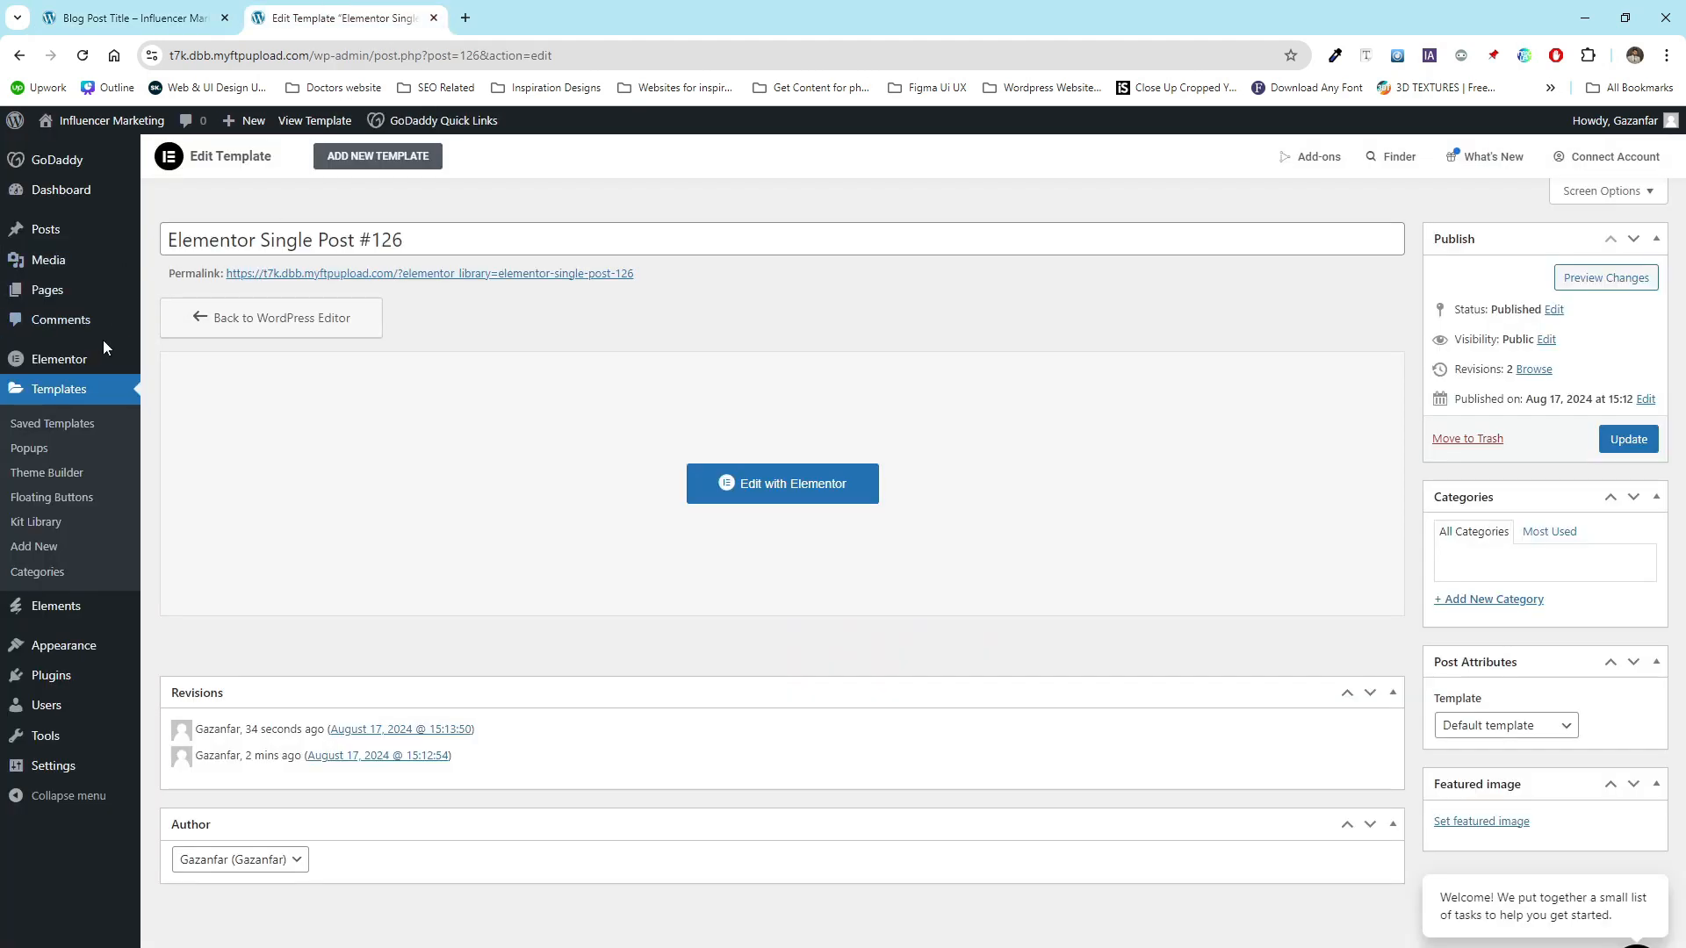
- Create a new popup template named Menu popup
mouse_move(68, 360)
click(34, 454)
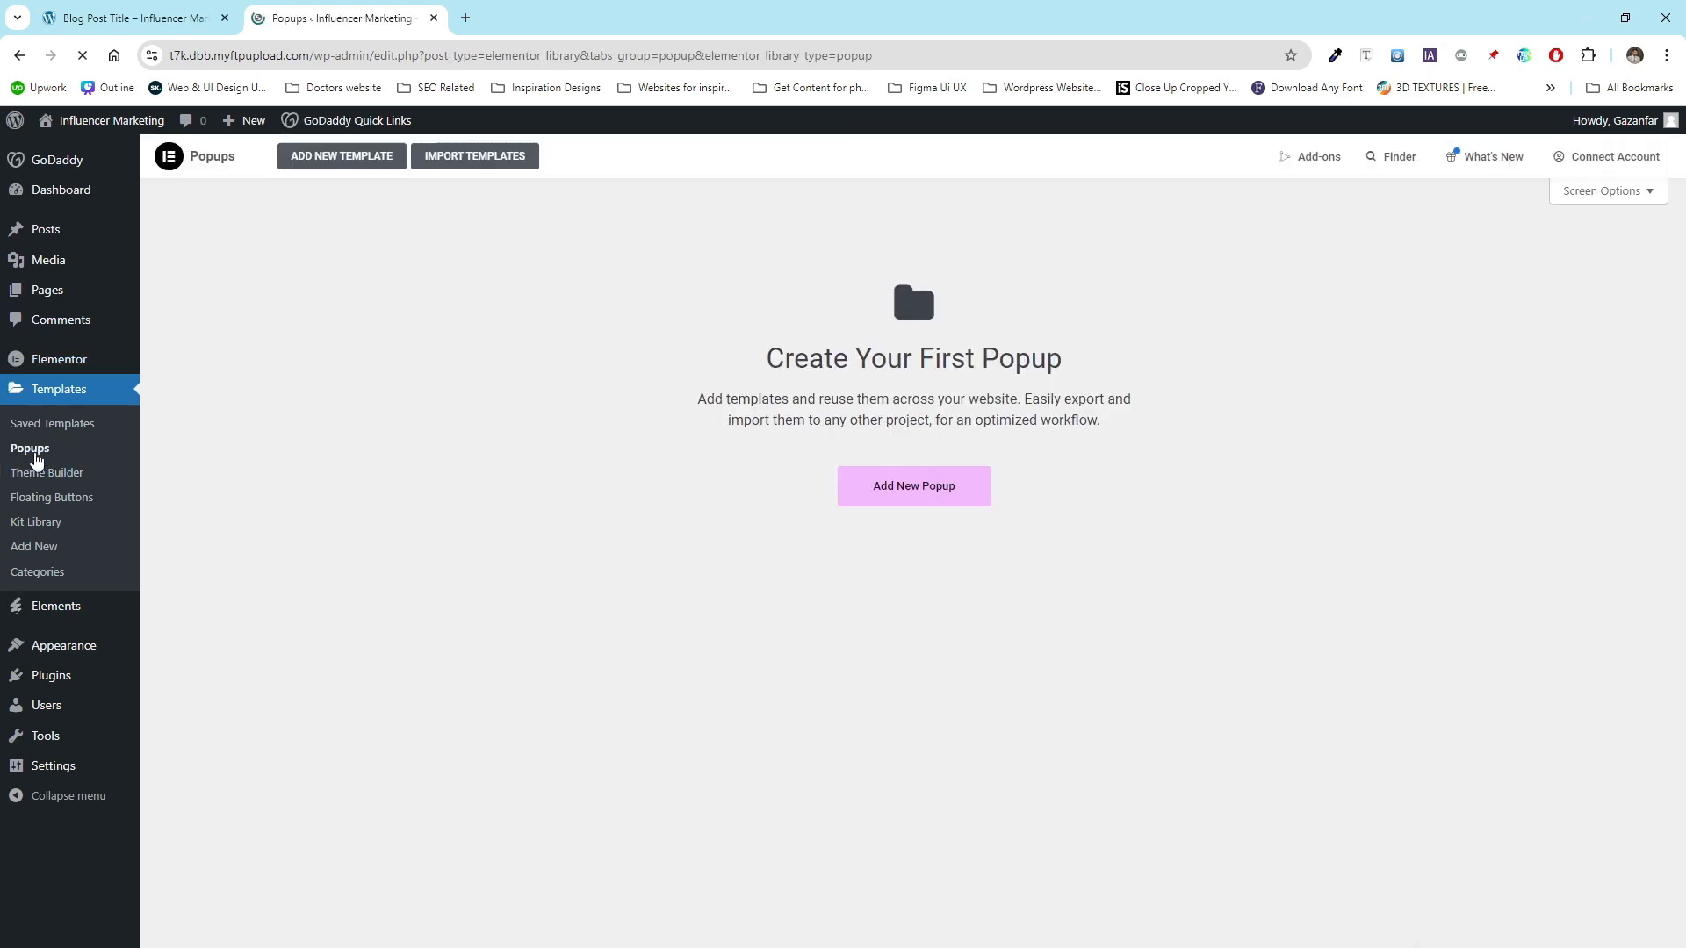
click(941, 501)
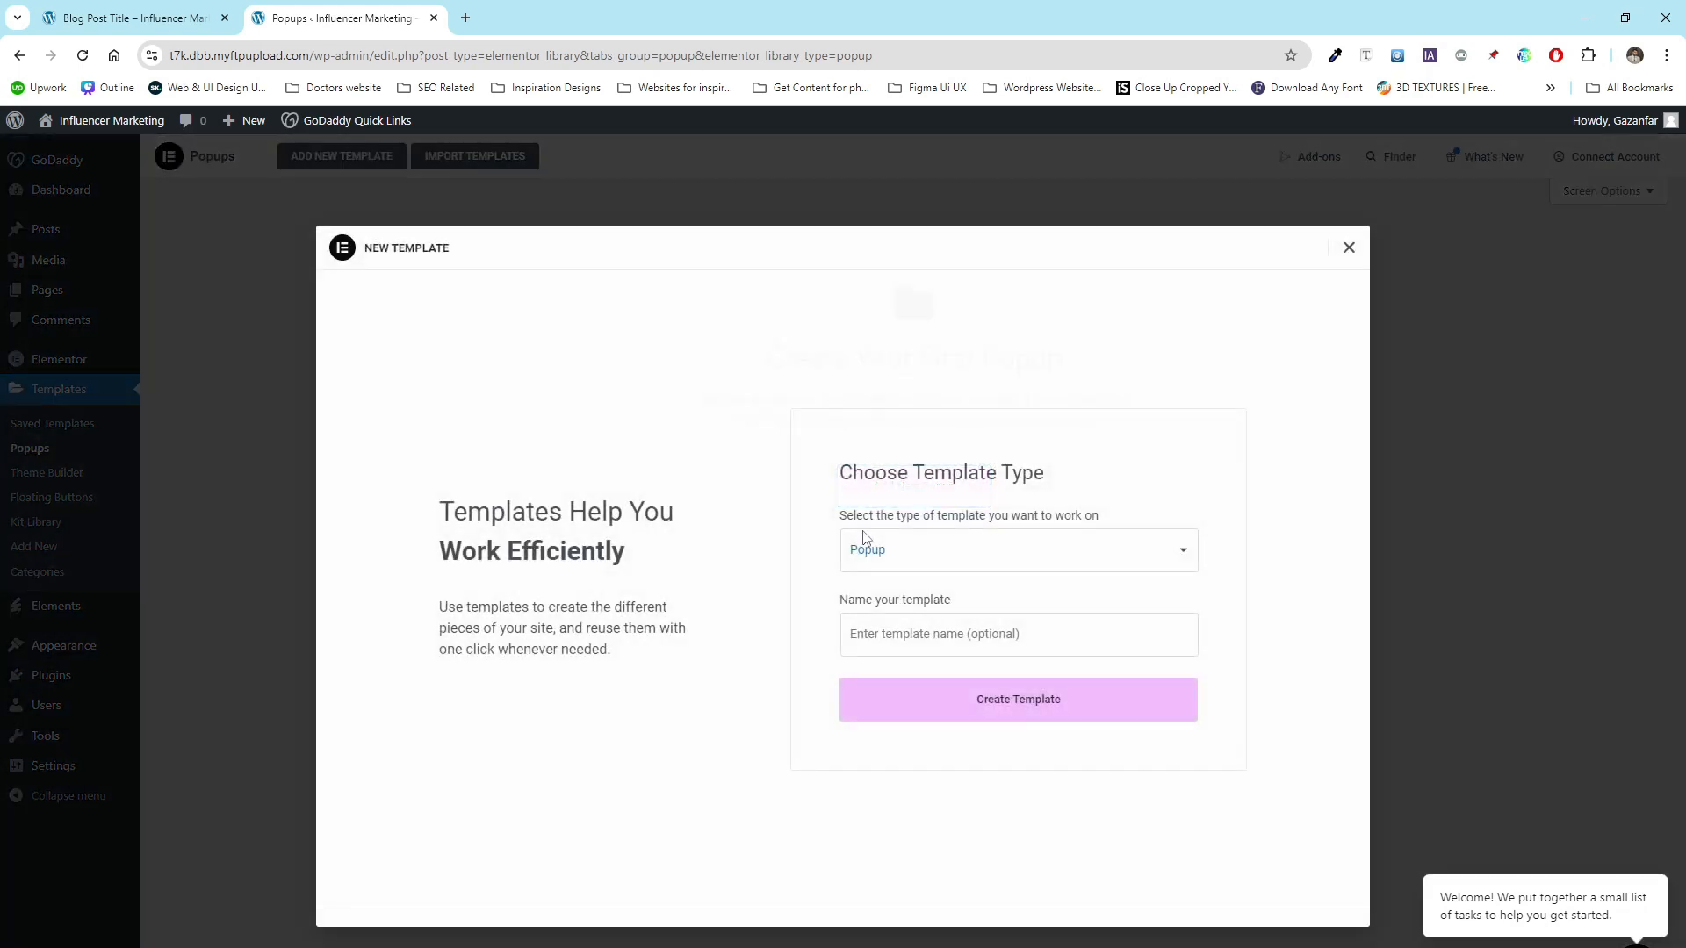
click(963, 642)
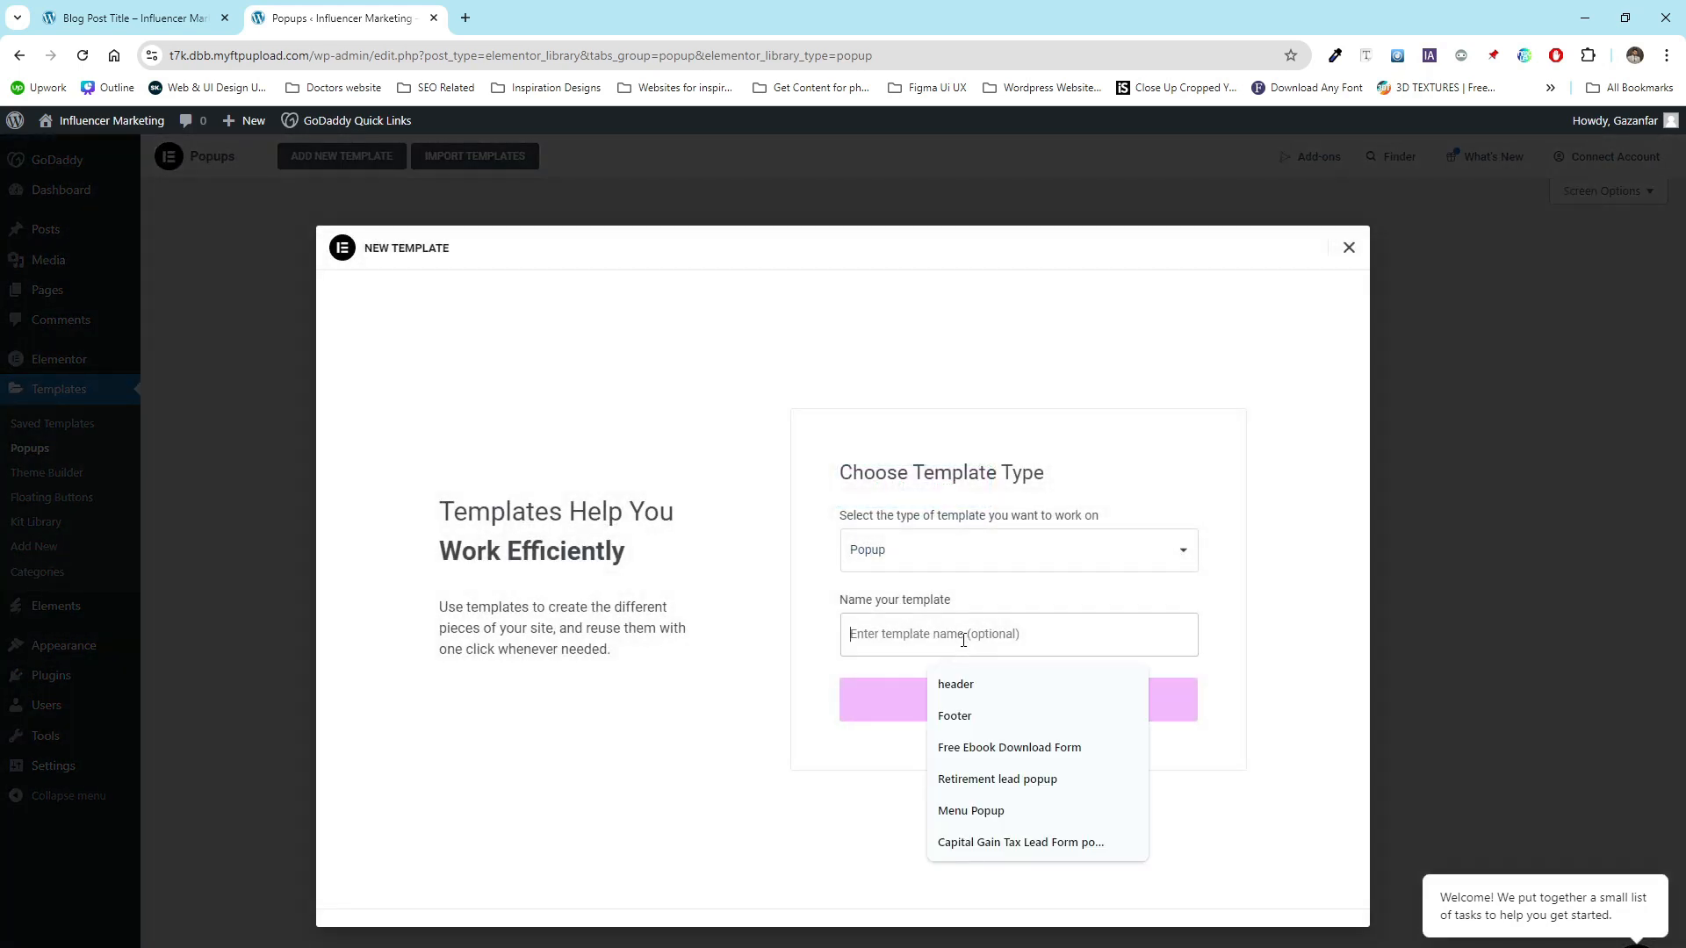
text(Menu popup)
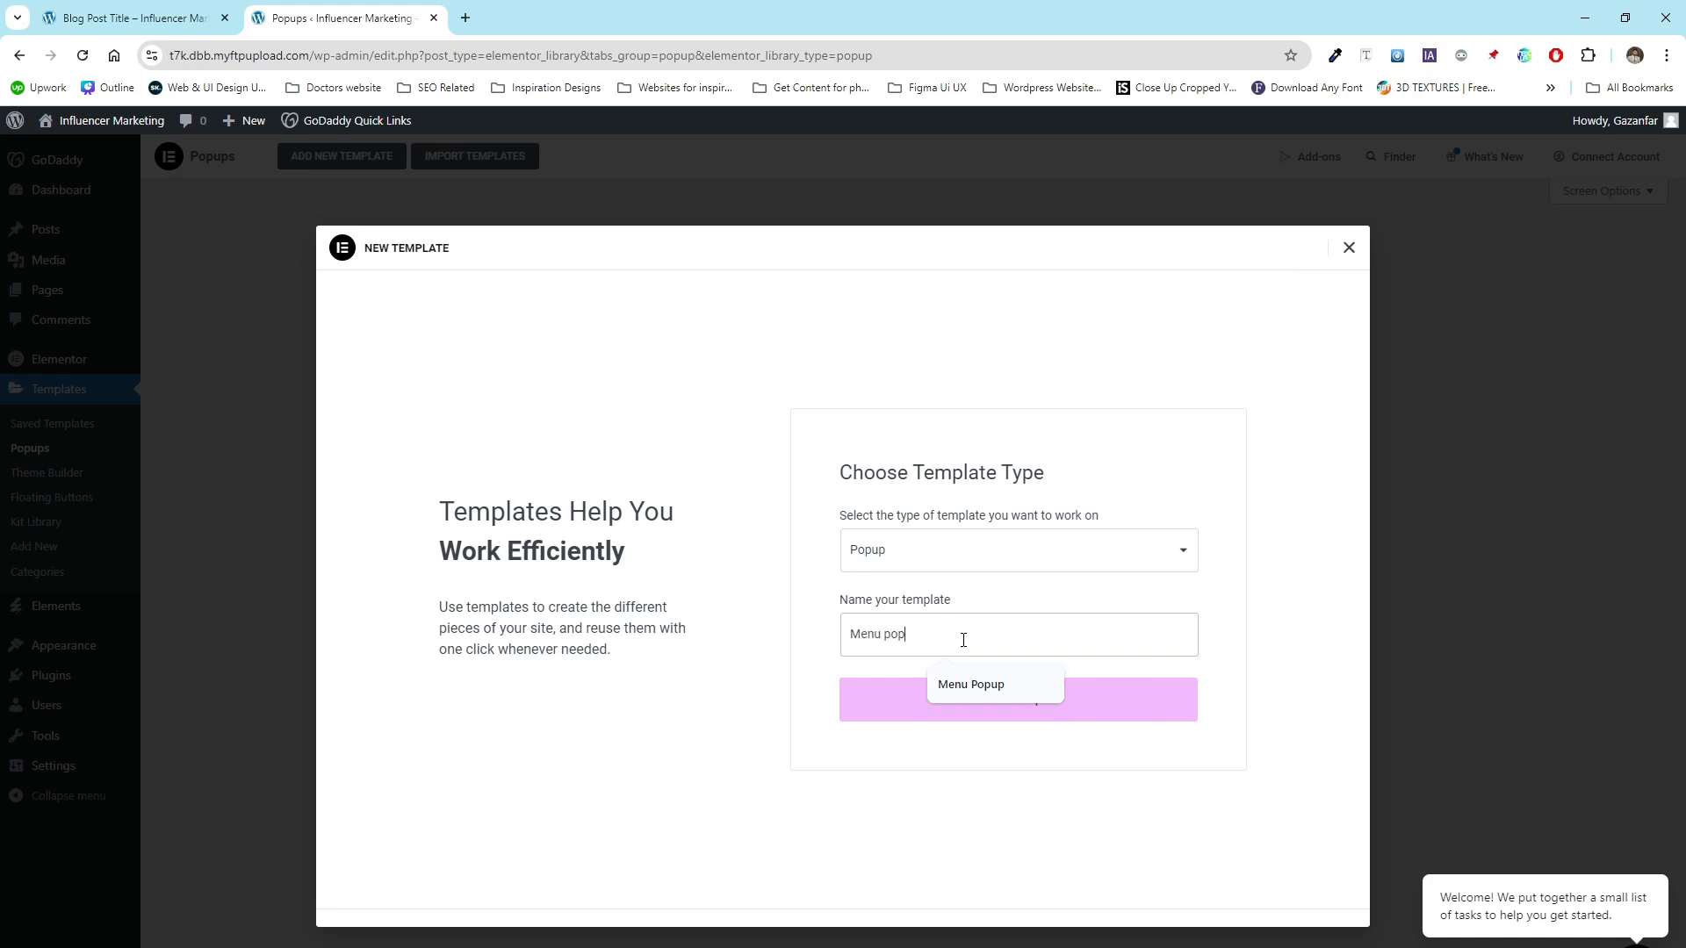
click(892, 709)
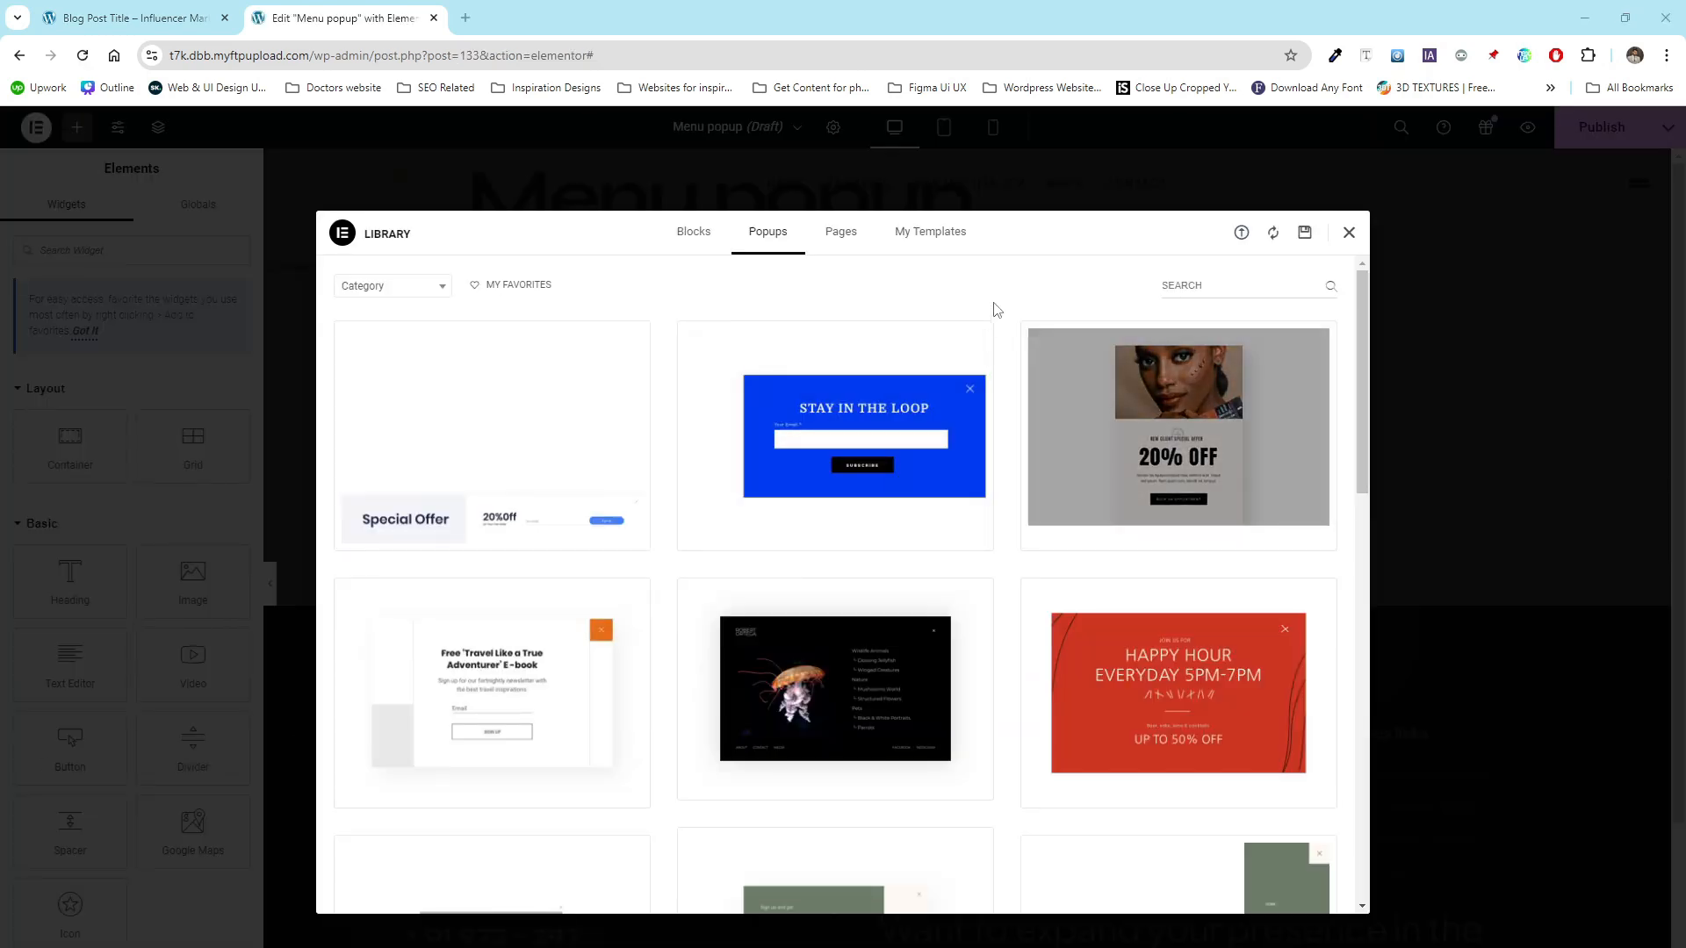
- Insert the Off Canvas template from the installed Influentio kit into the Menu popup
click(1348, 232)
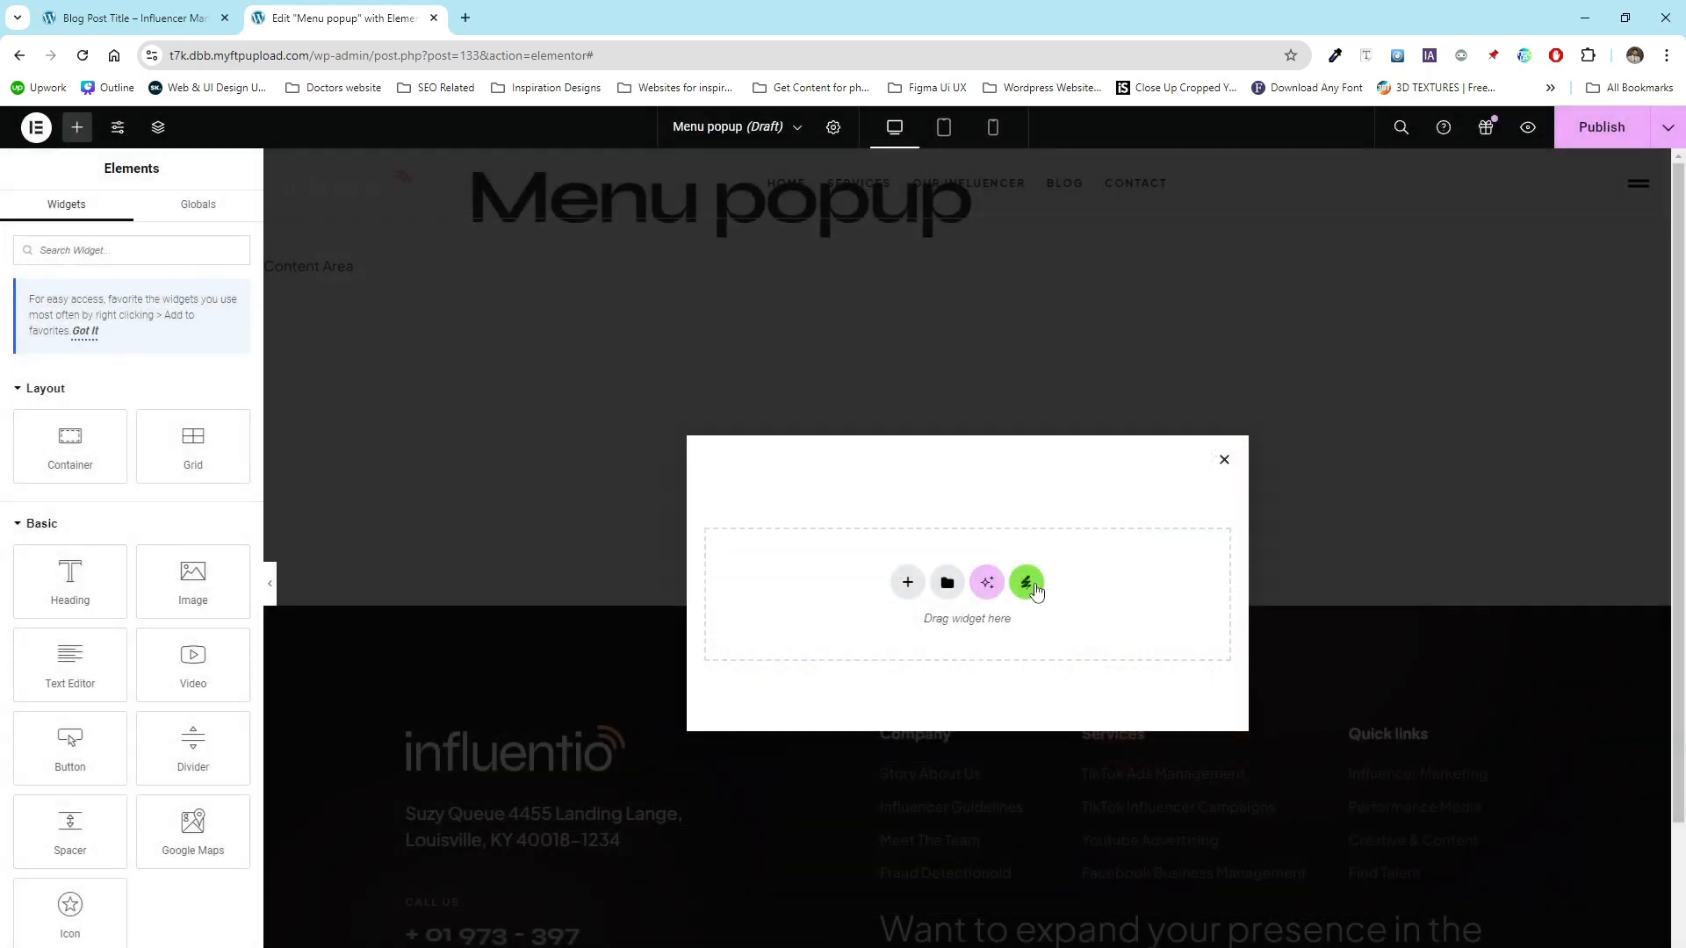
click(1025, 582)
click(513, 499)
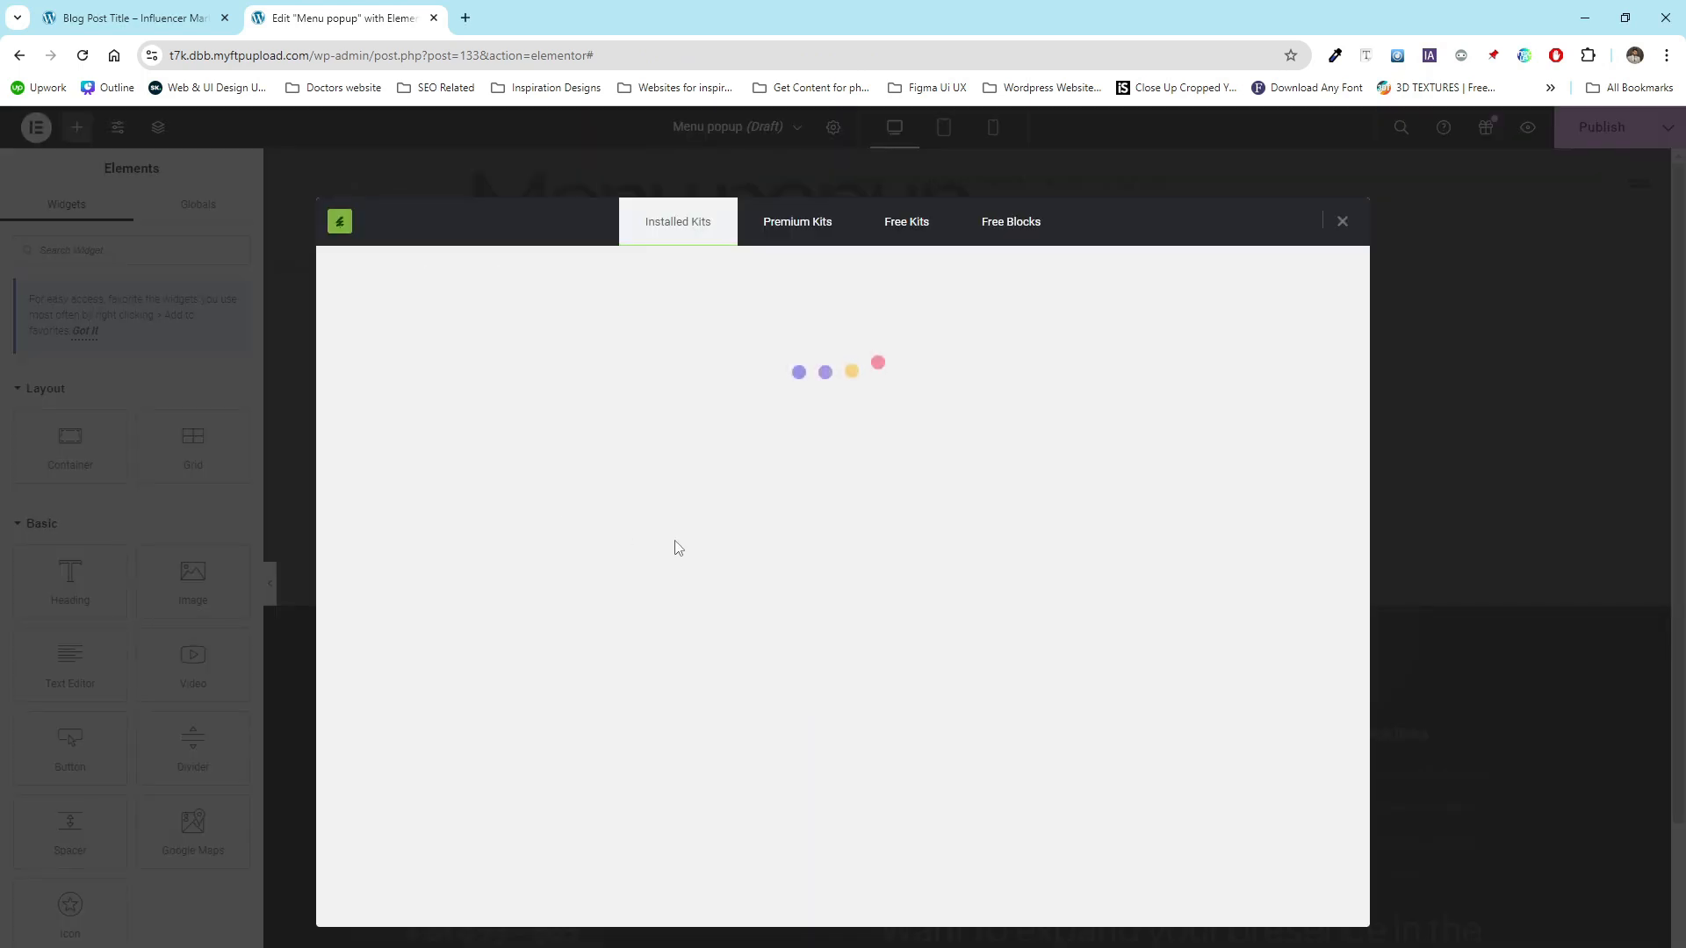
scroll(856, 535, down, 6)
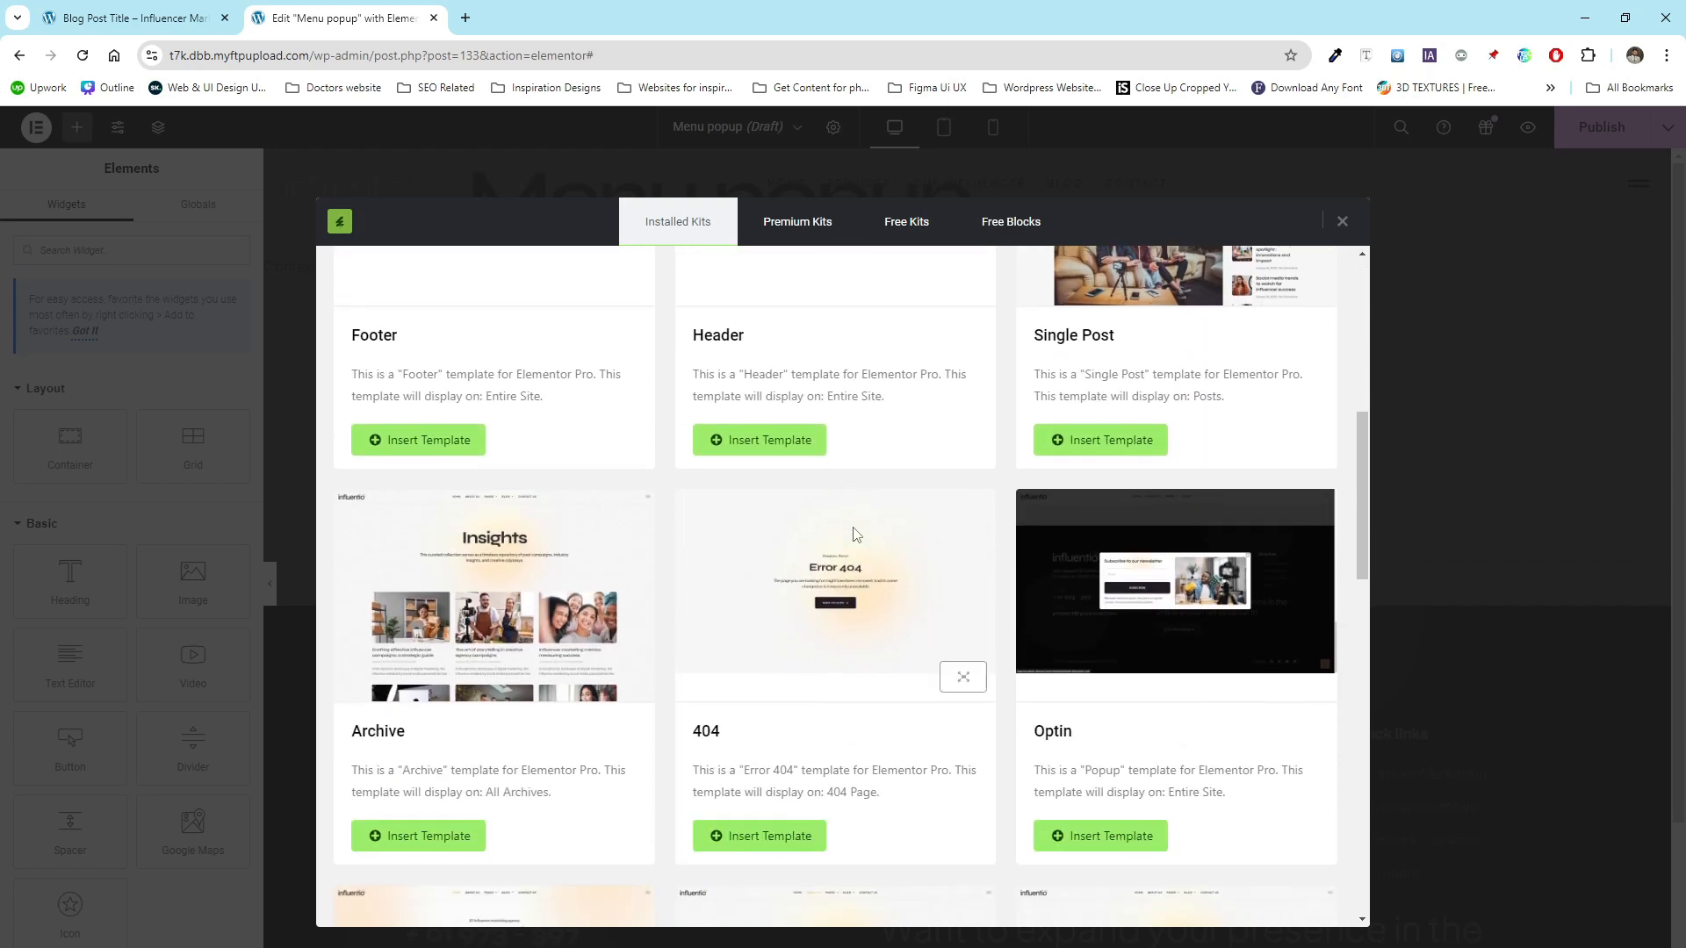
scroll(859, 527, down, 3)
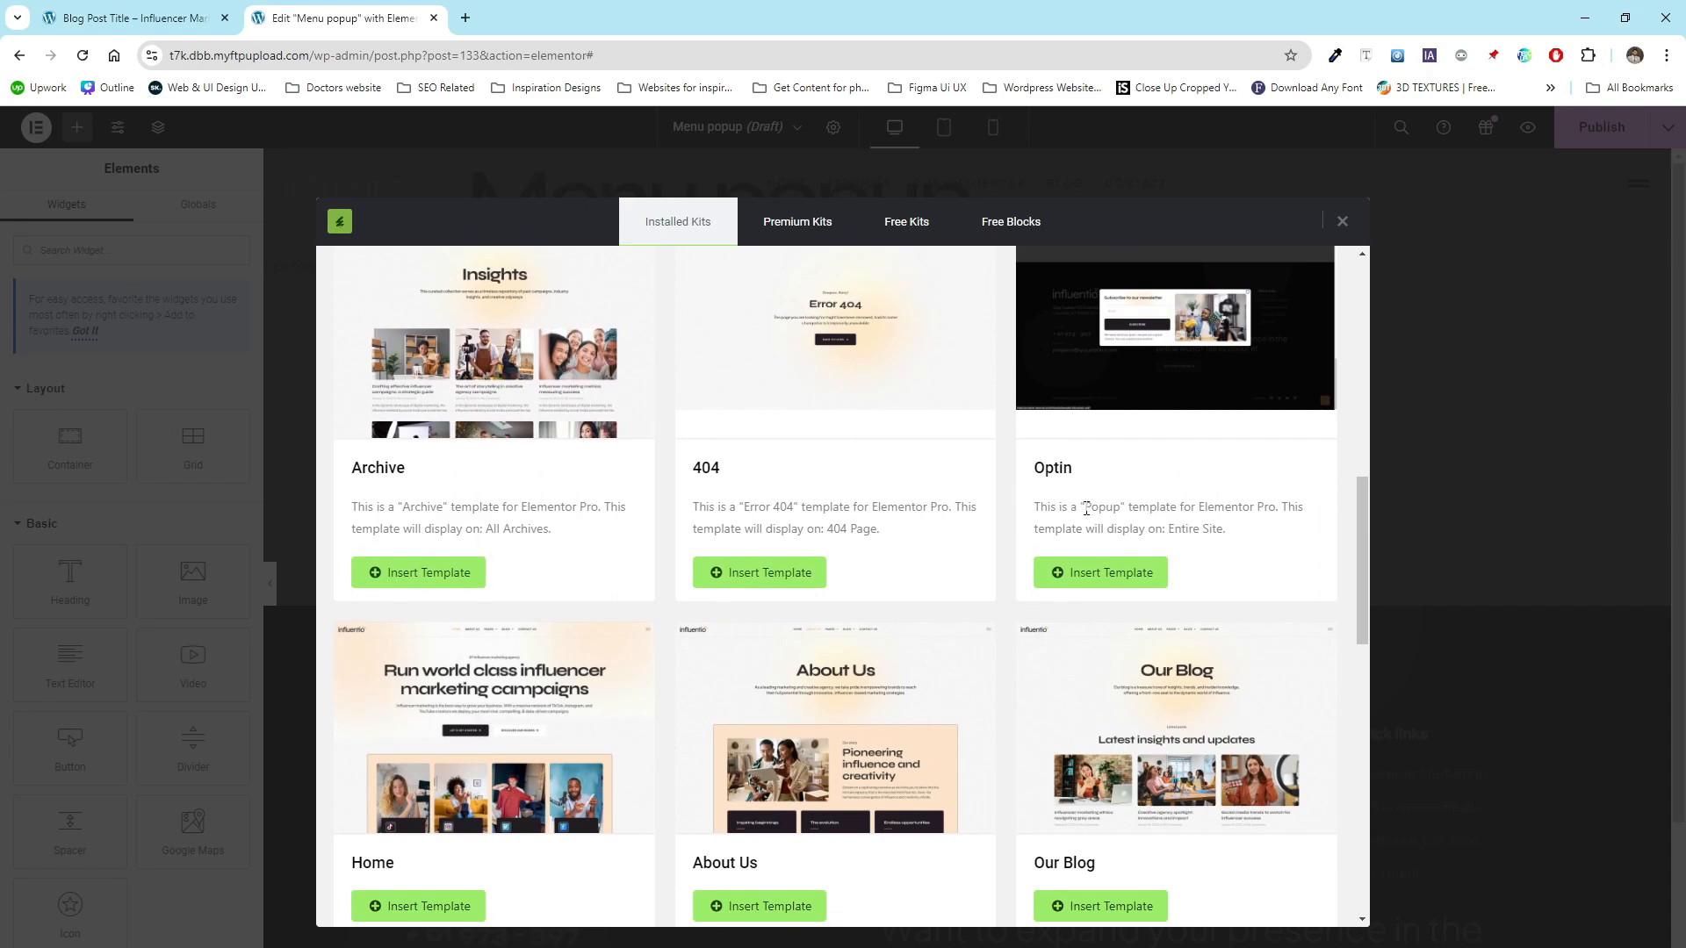
drag(1086, 509, 1123, 511)
scroll(1043, 505, down, 5)
scroll(1043, 504, down, 6)
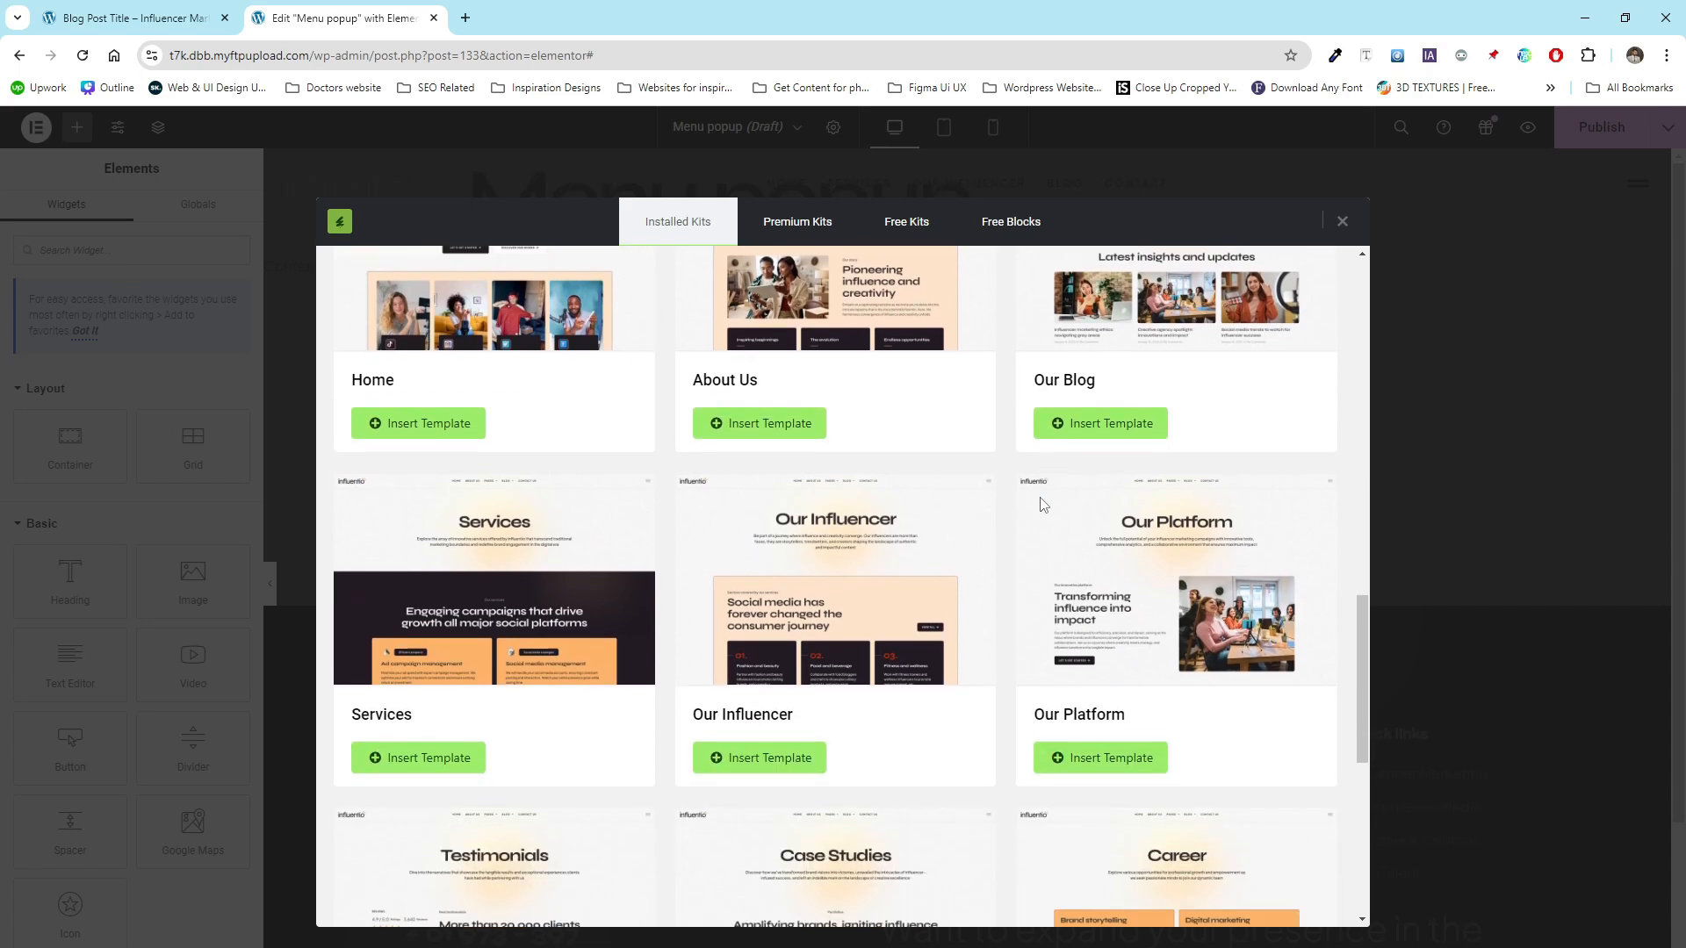
scroll(1043, 504, down, 2)
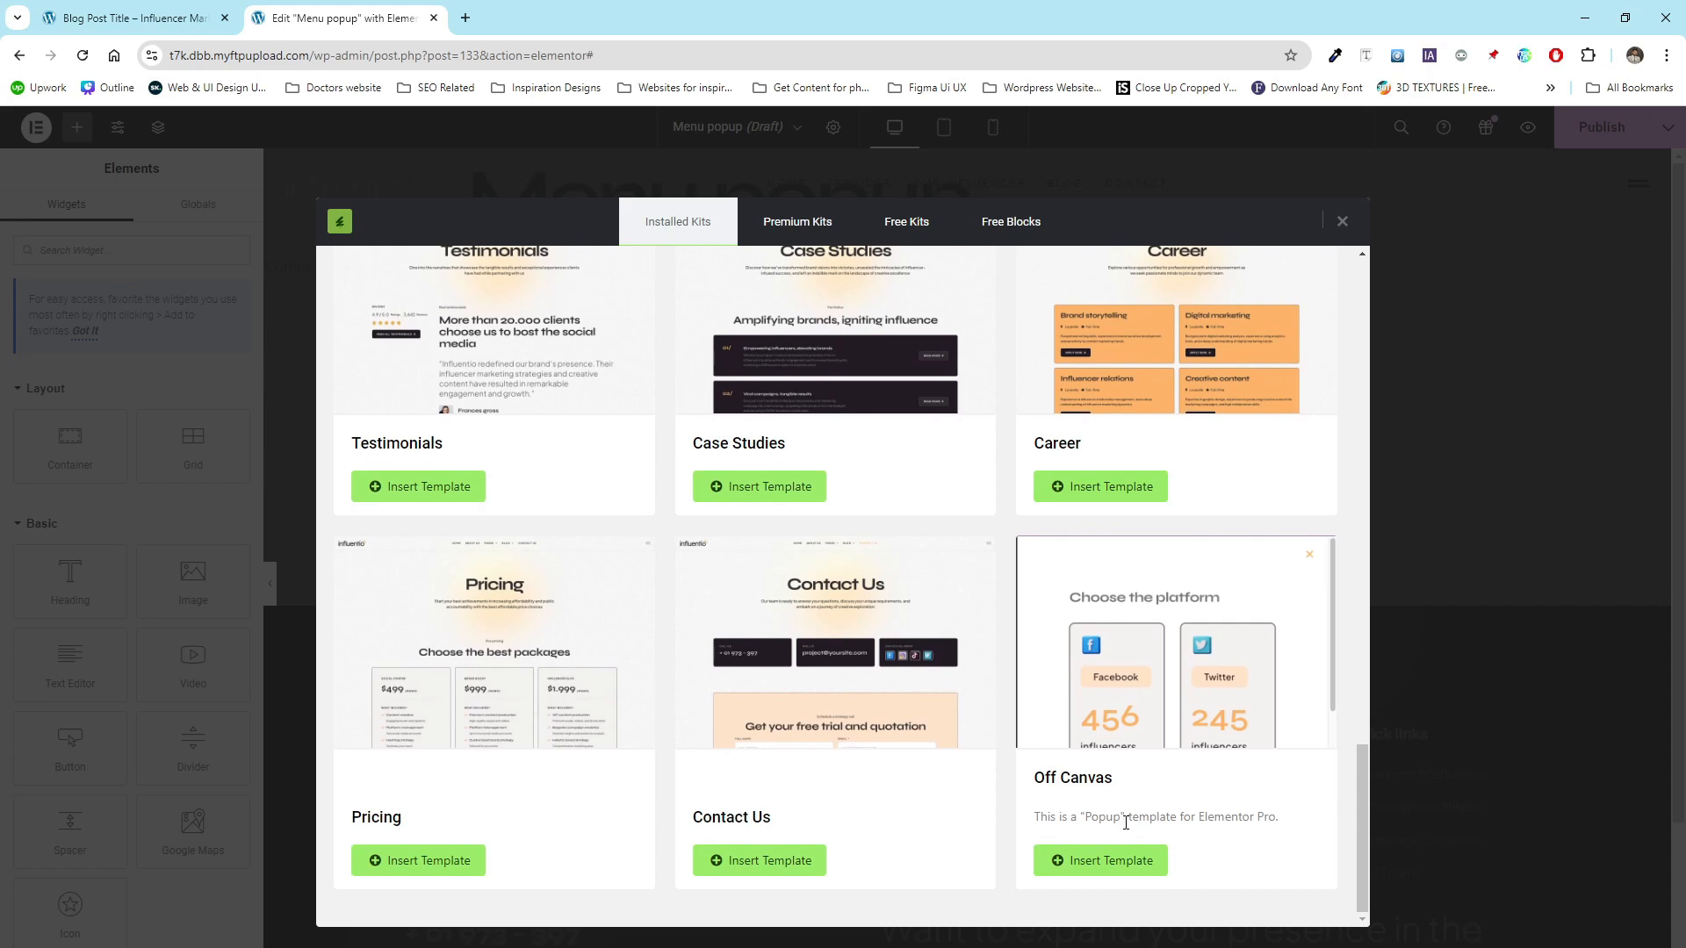
double_click(1121, 819)
click(1236, 795)
click(1104, 869)
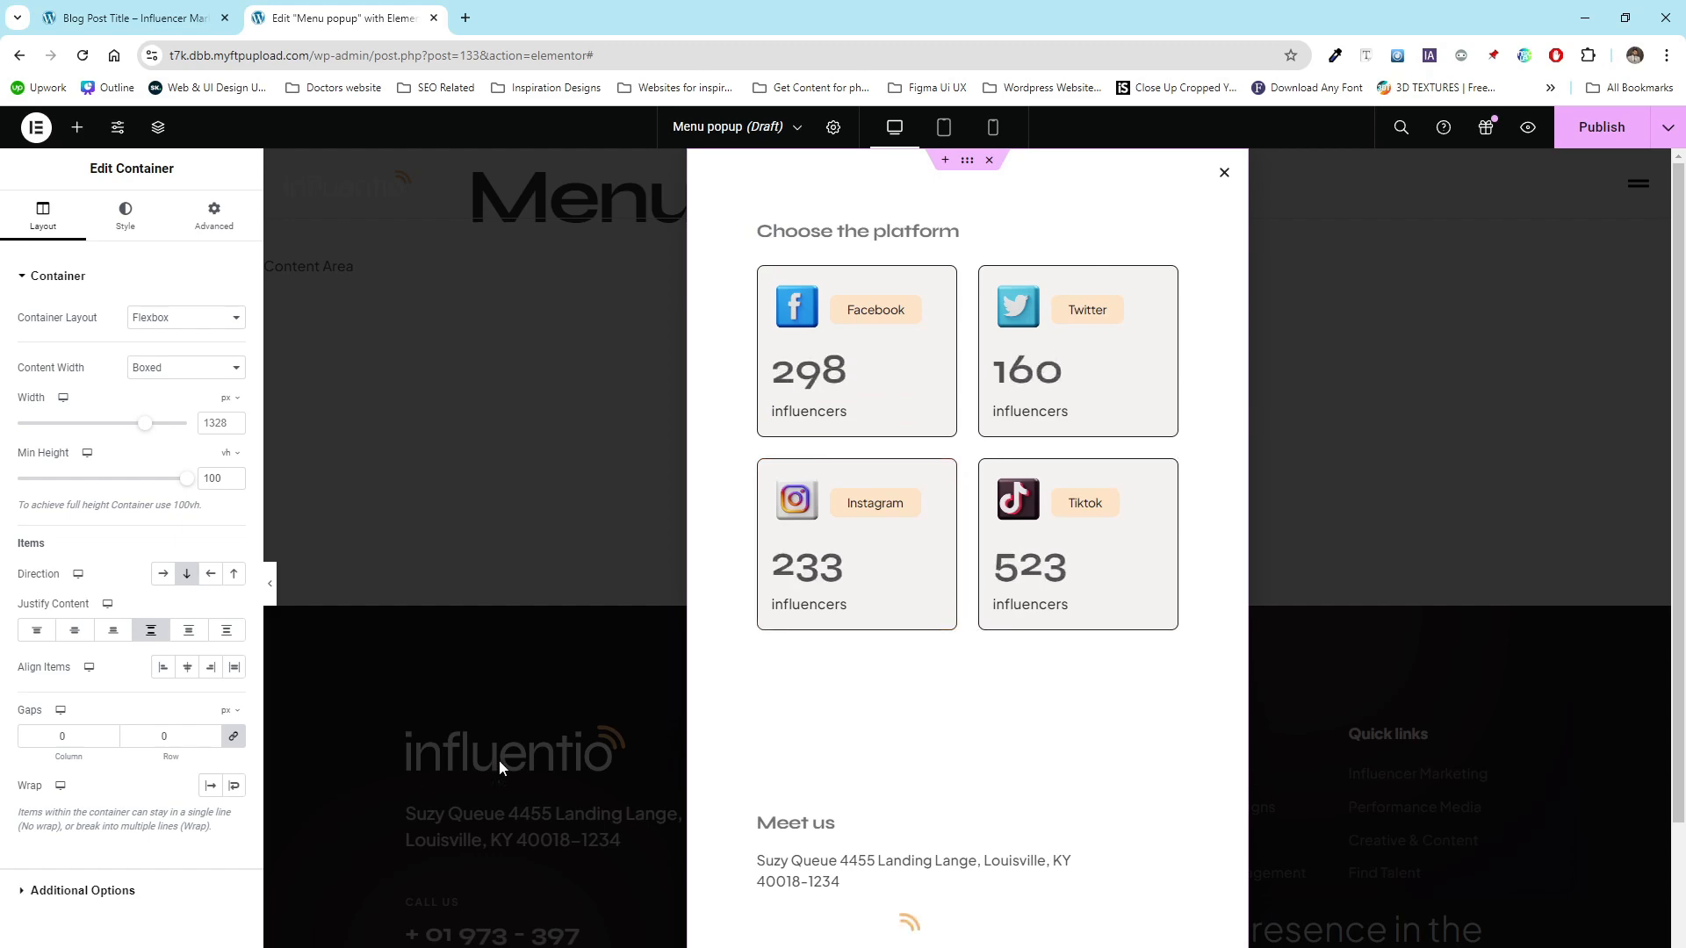
- Publish the Menu popup, skipping through the conditions, triggers and advanced rules without adding any
click(1600, 126)
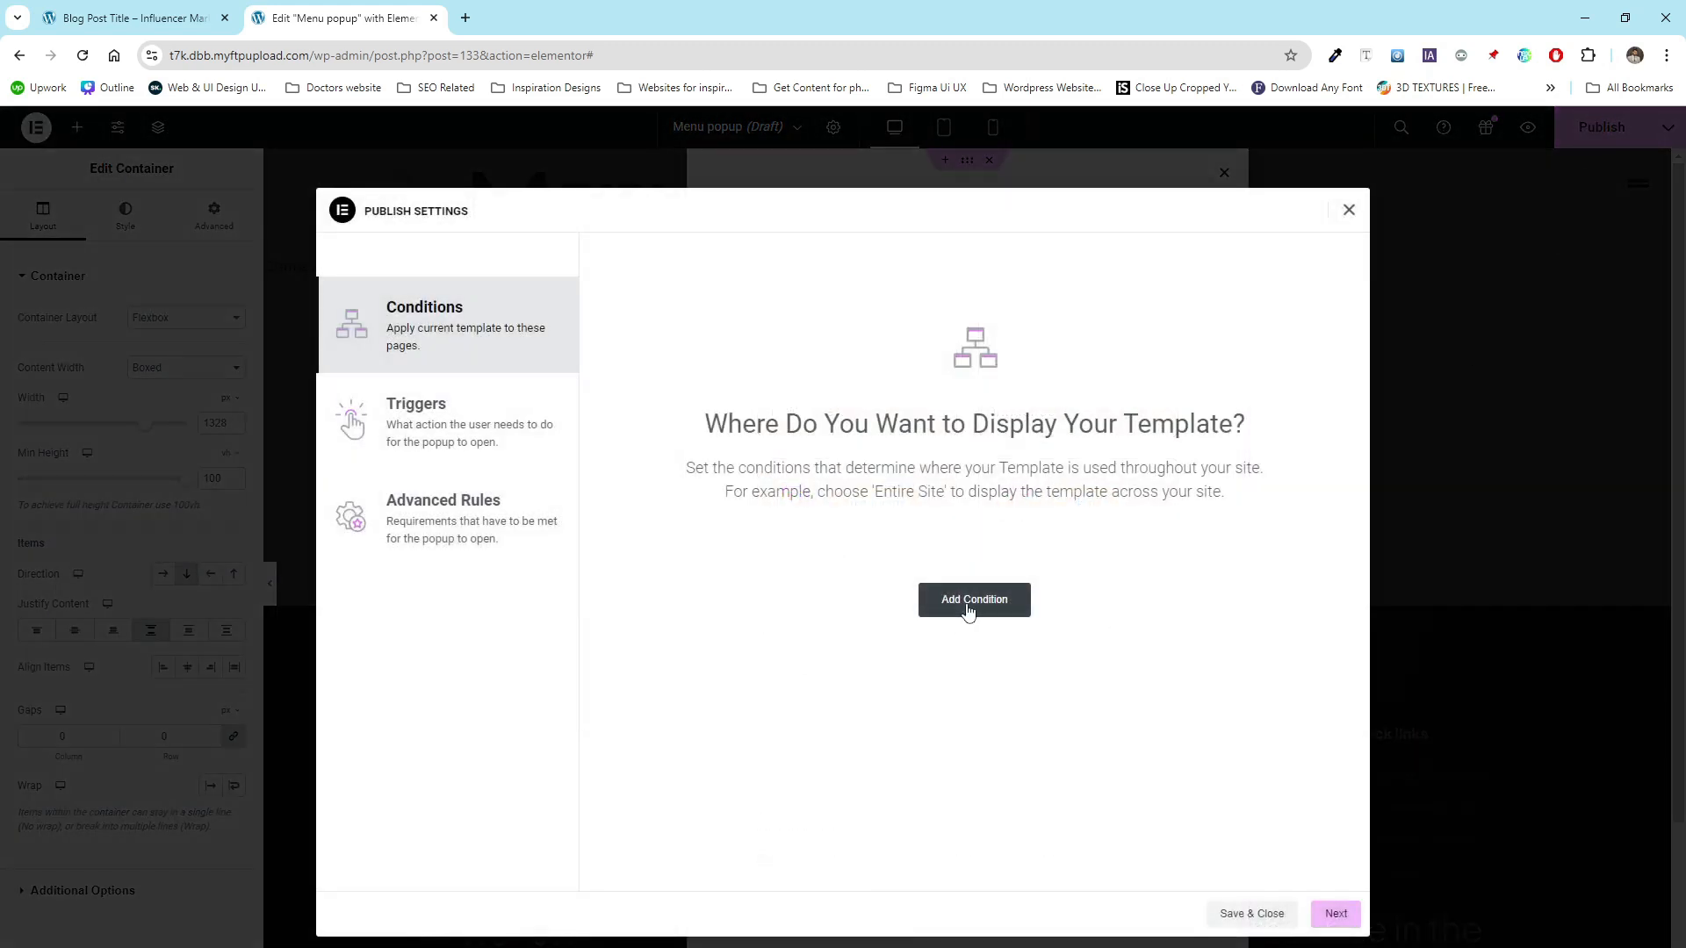
click(1335, 917)
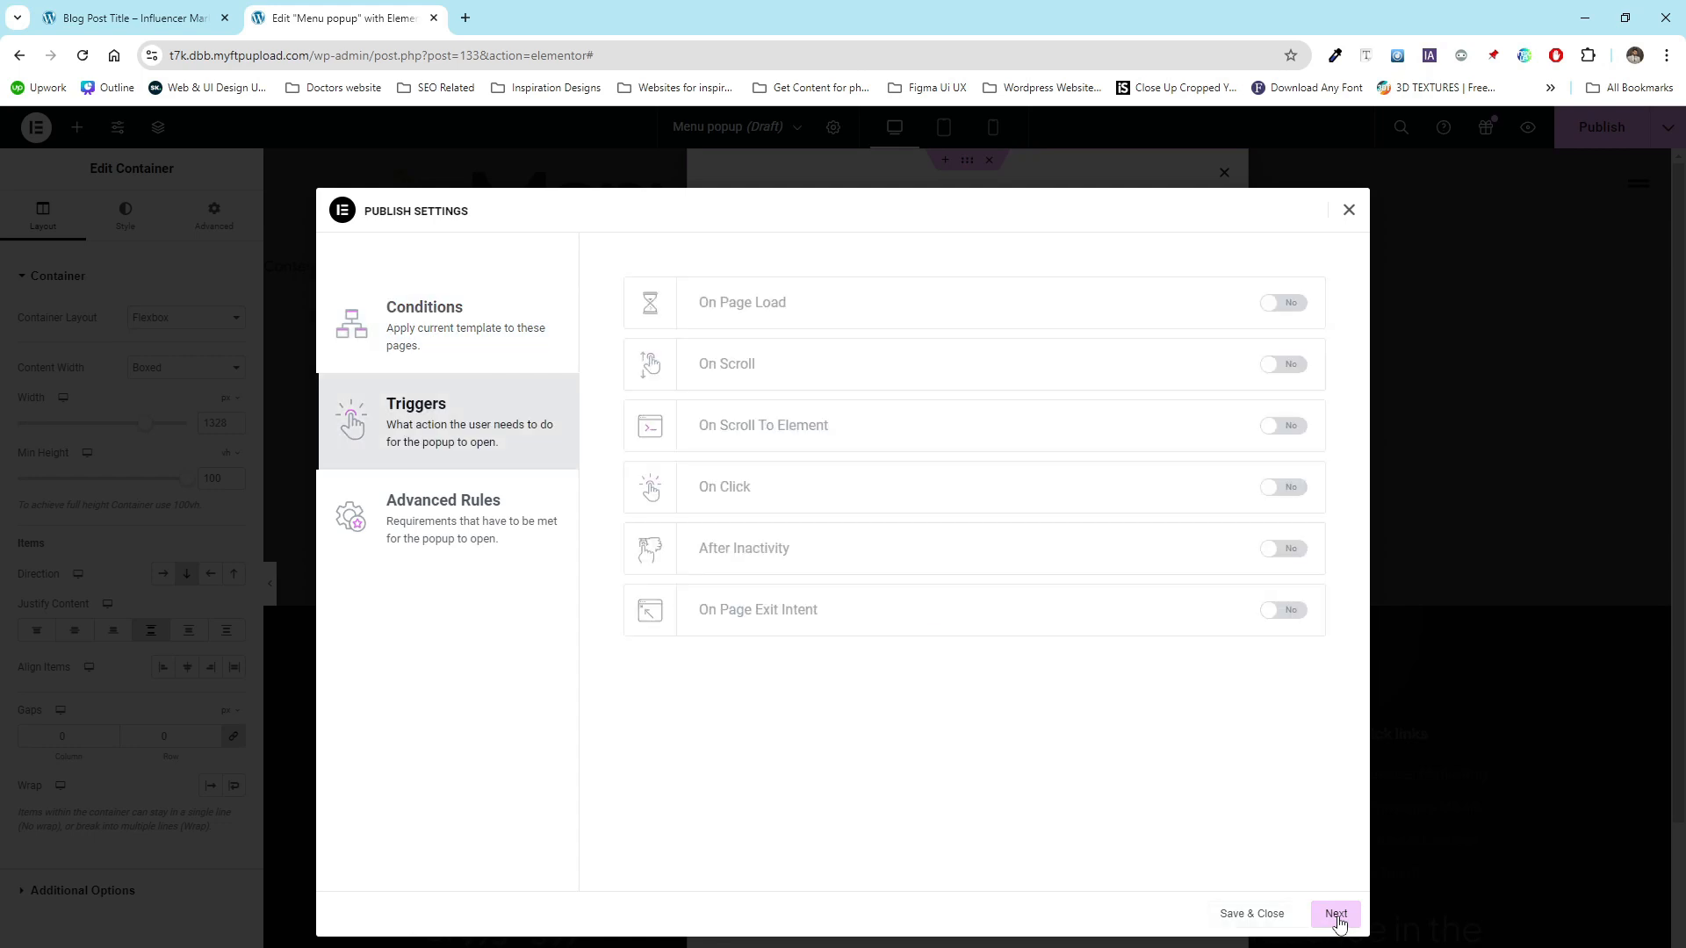
click(1336, 914)
click(1336, 915)
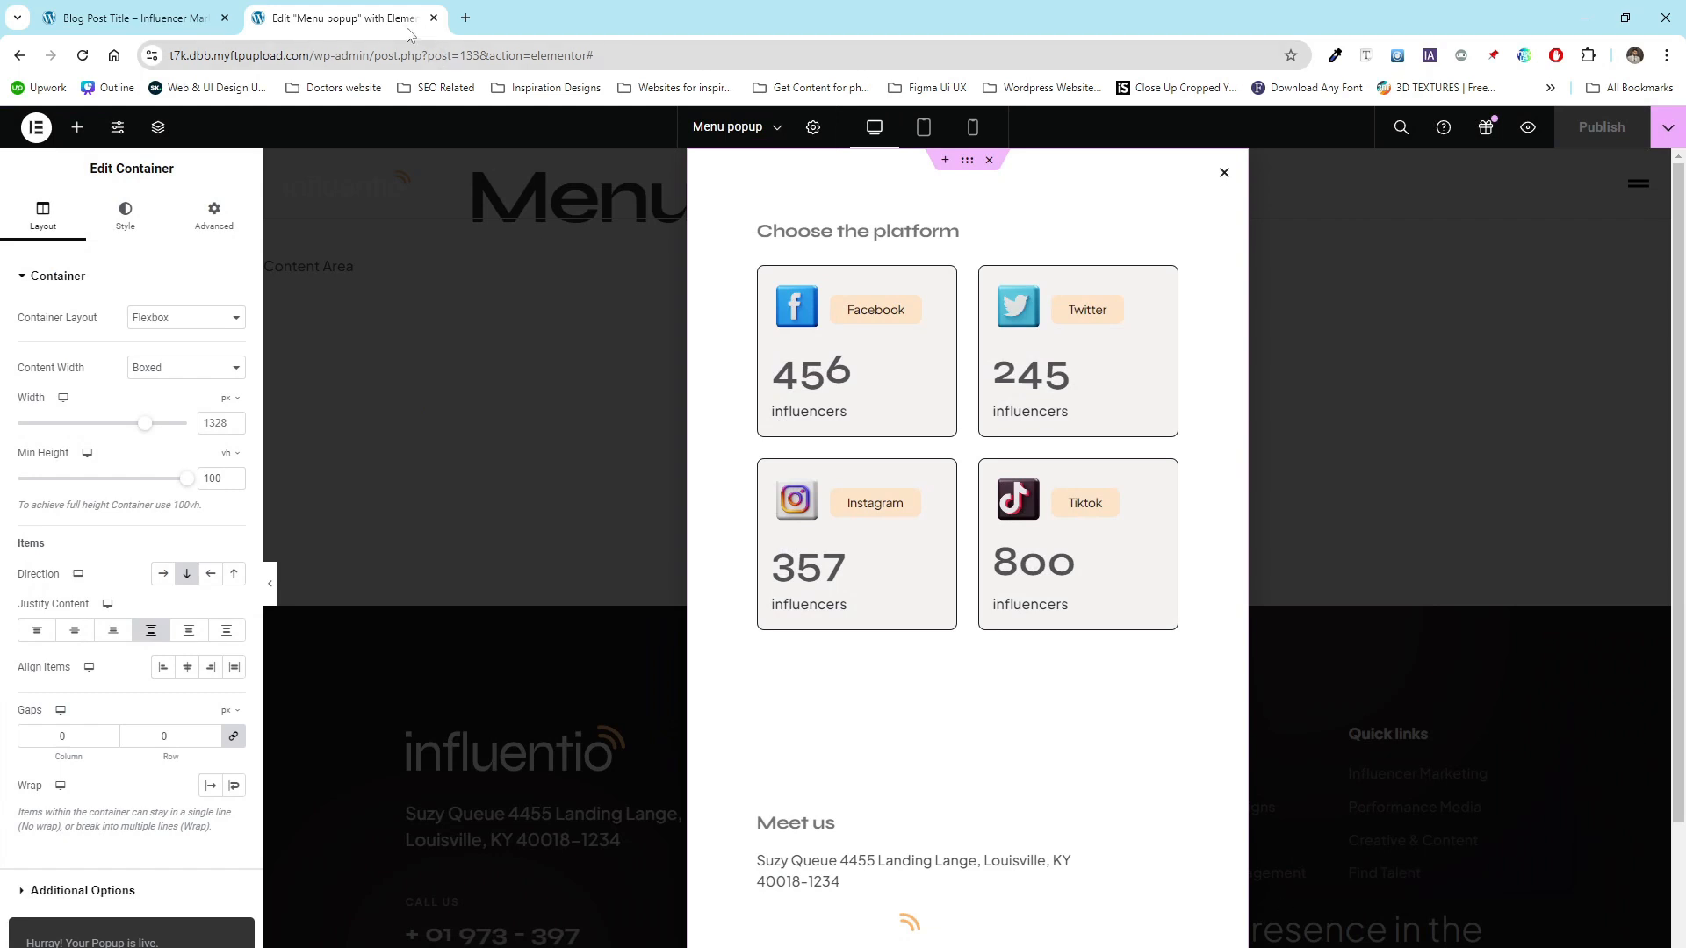
- Go to the site's home page and open its header for editing with Elementor
drag(313, 55, 615, 55)
key(BackSpace)
key(Return)
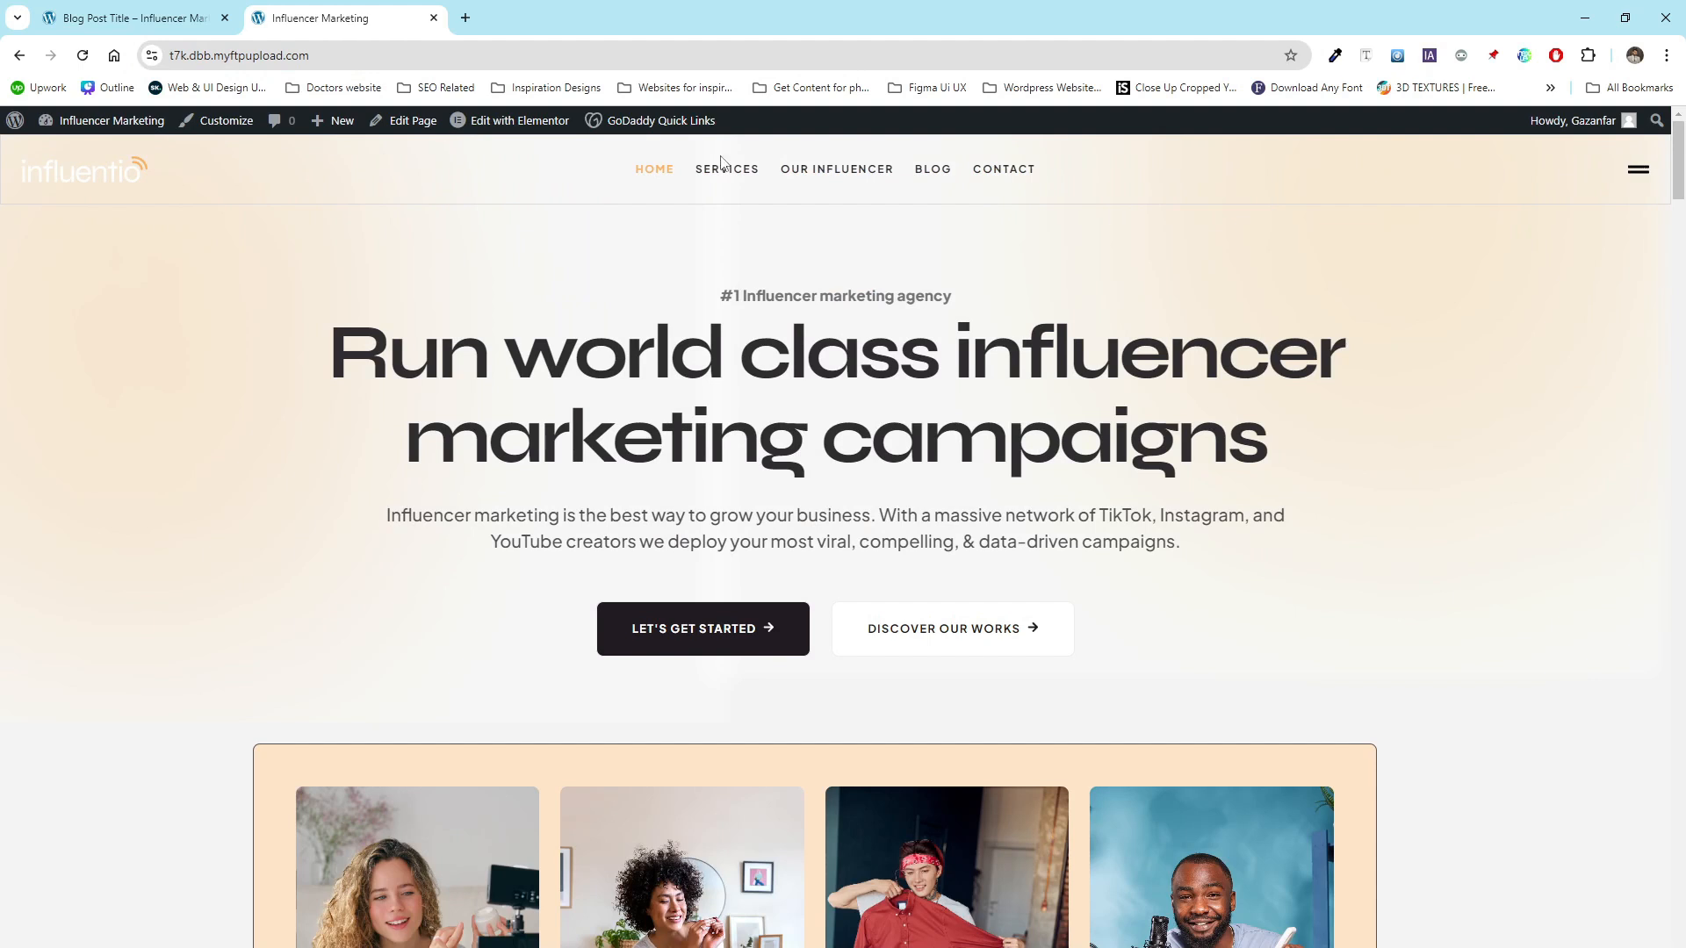
mouse_move(500, 122)
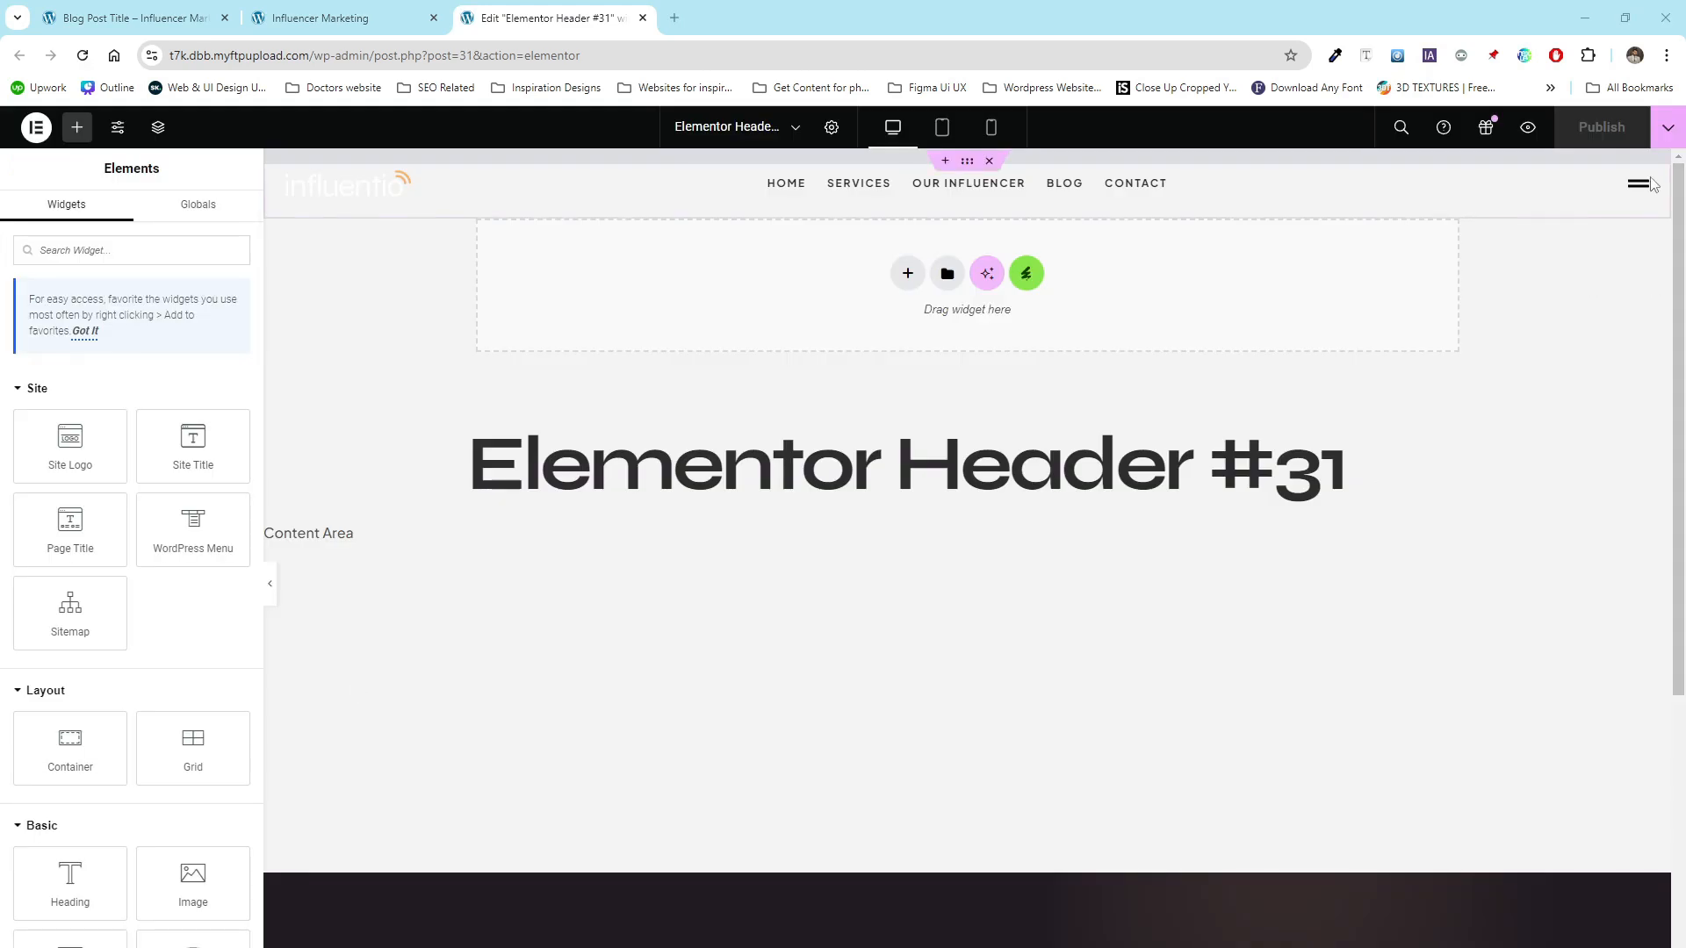
- Link the header's hamburger icon to open the Menu popup and publish the header
click(1638, 186)
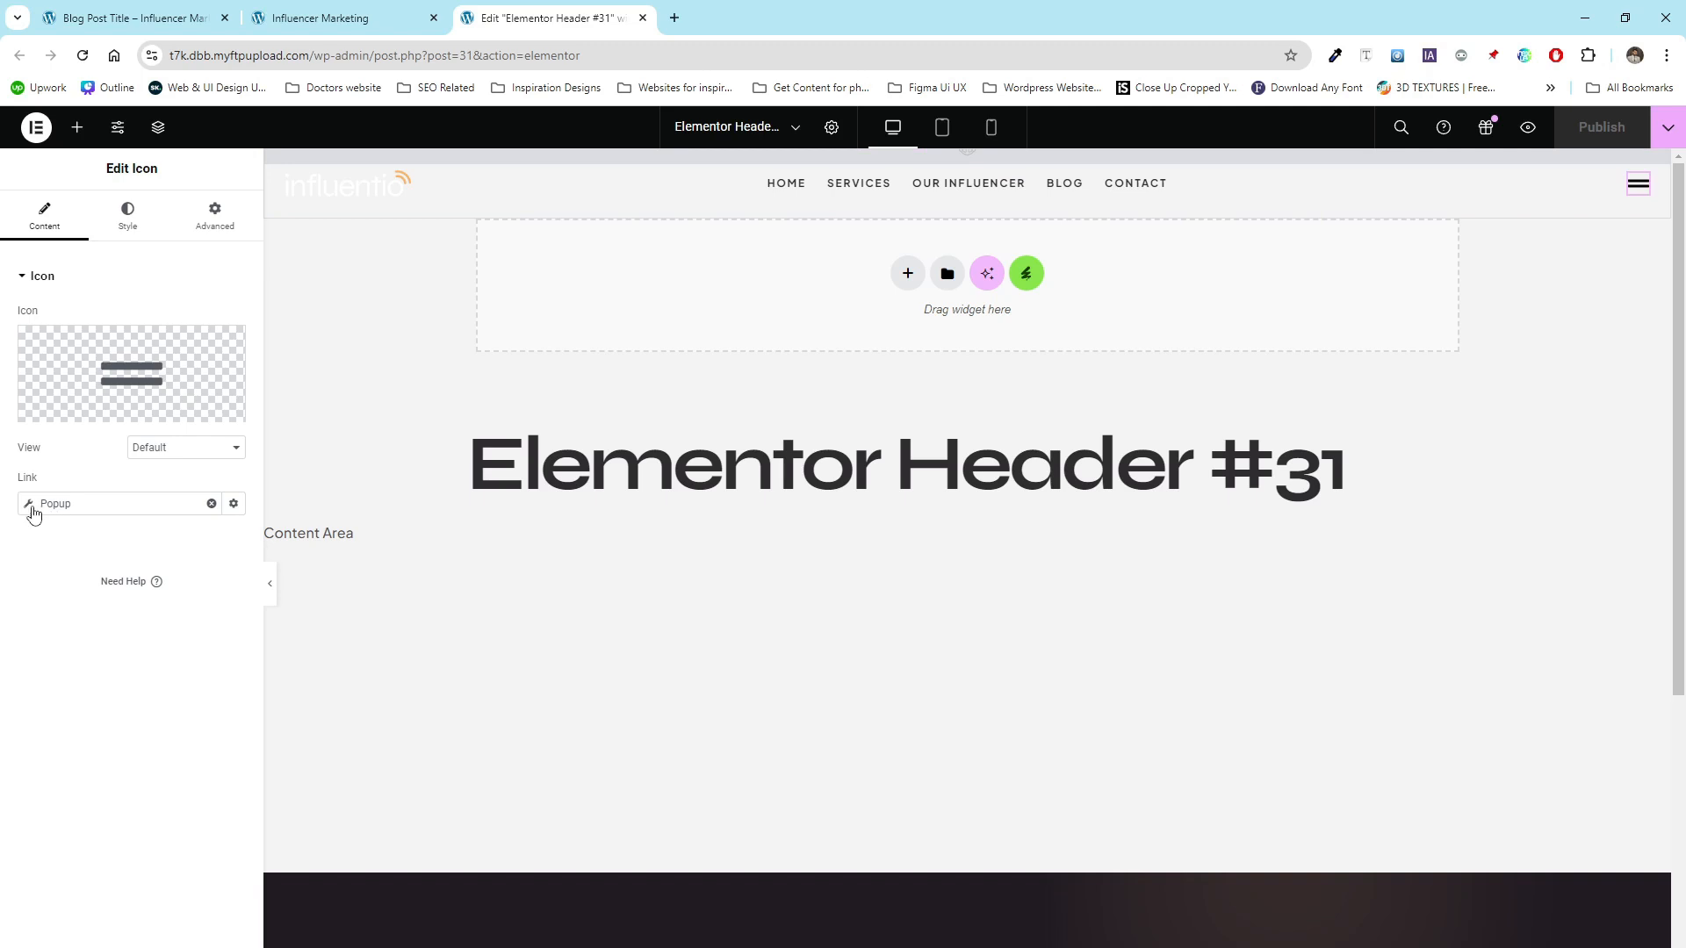
click(29, 506)
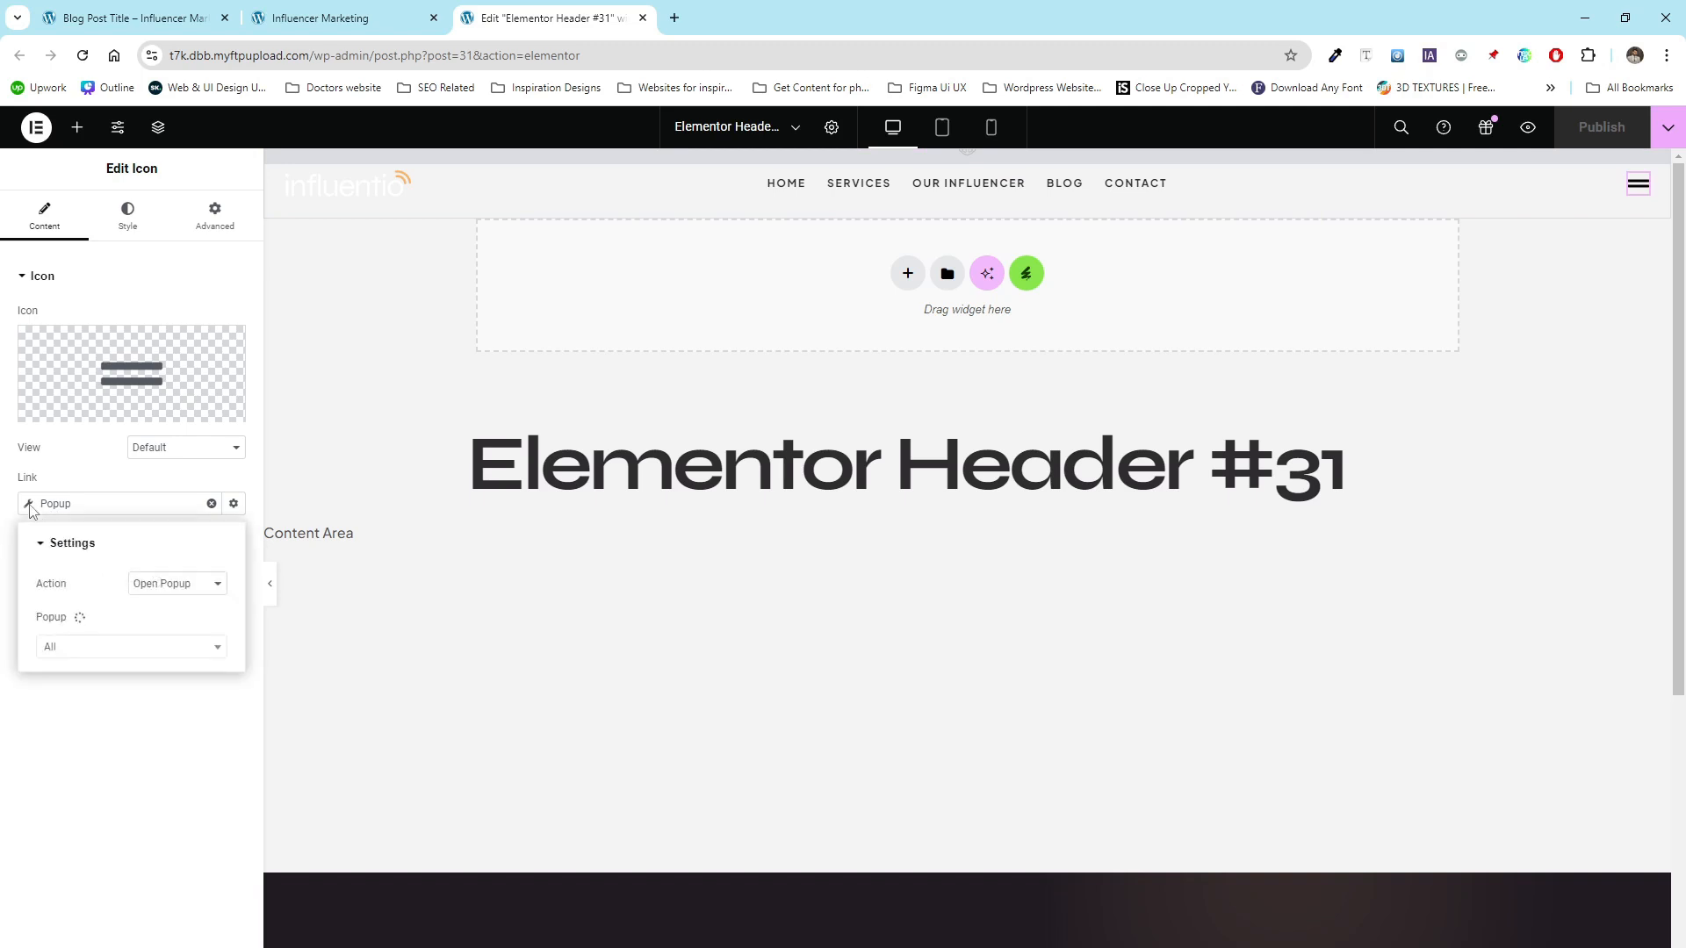
click(76, 649)
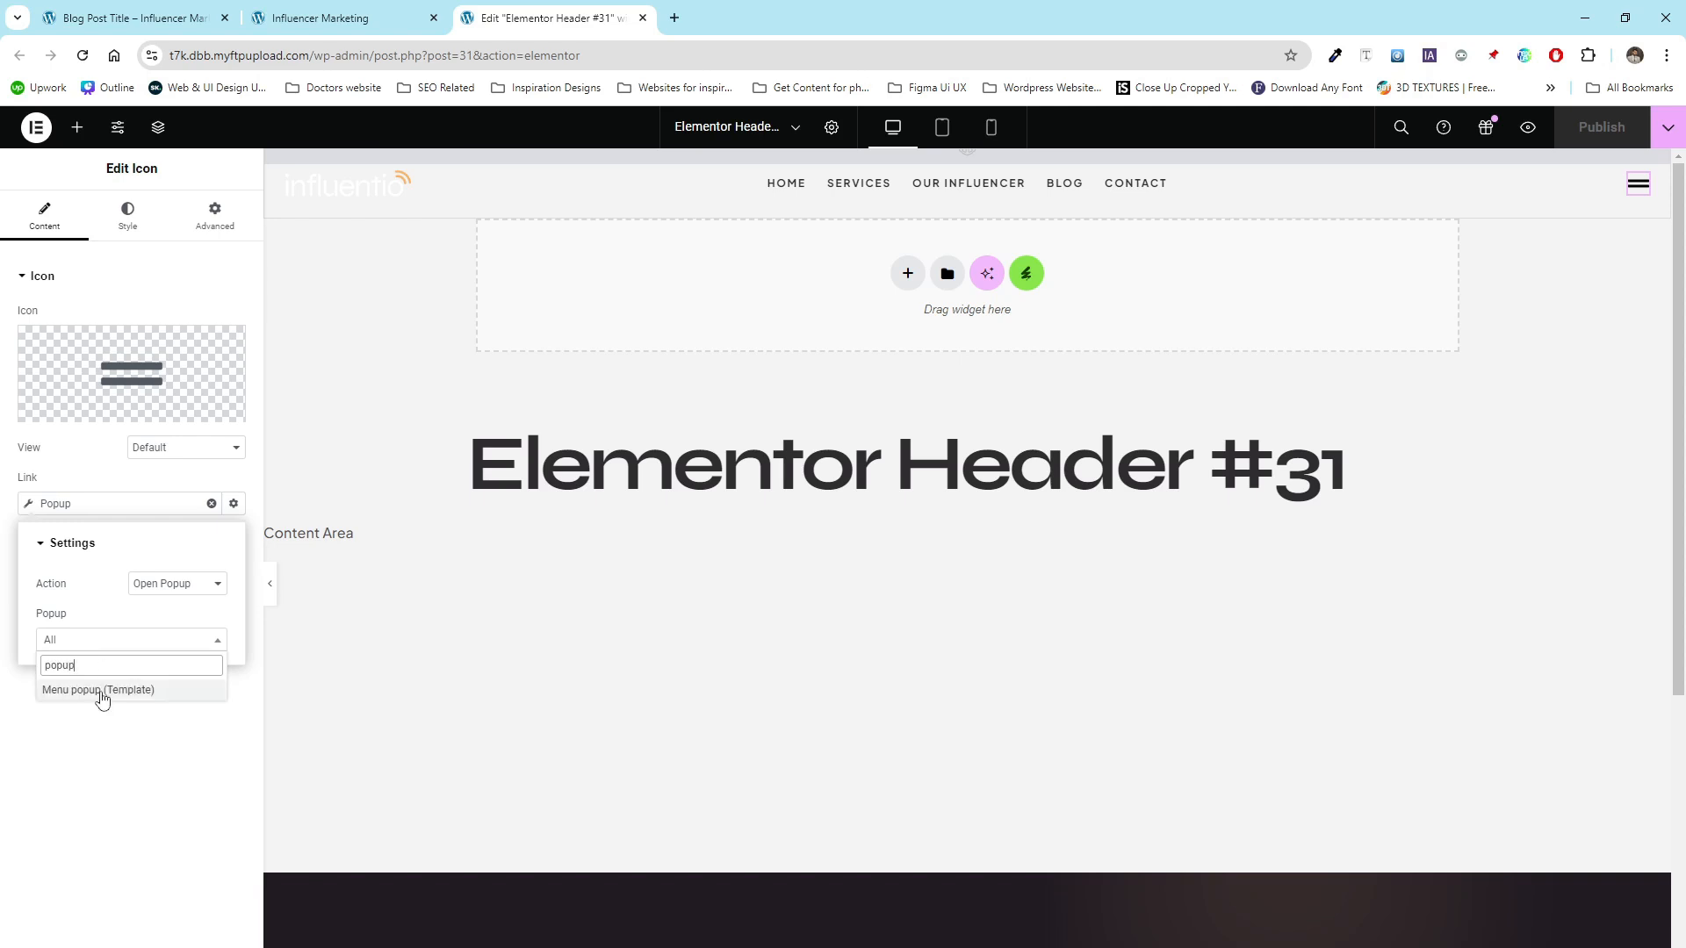
click(101, 692)
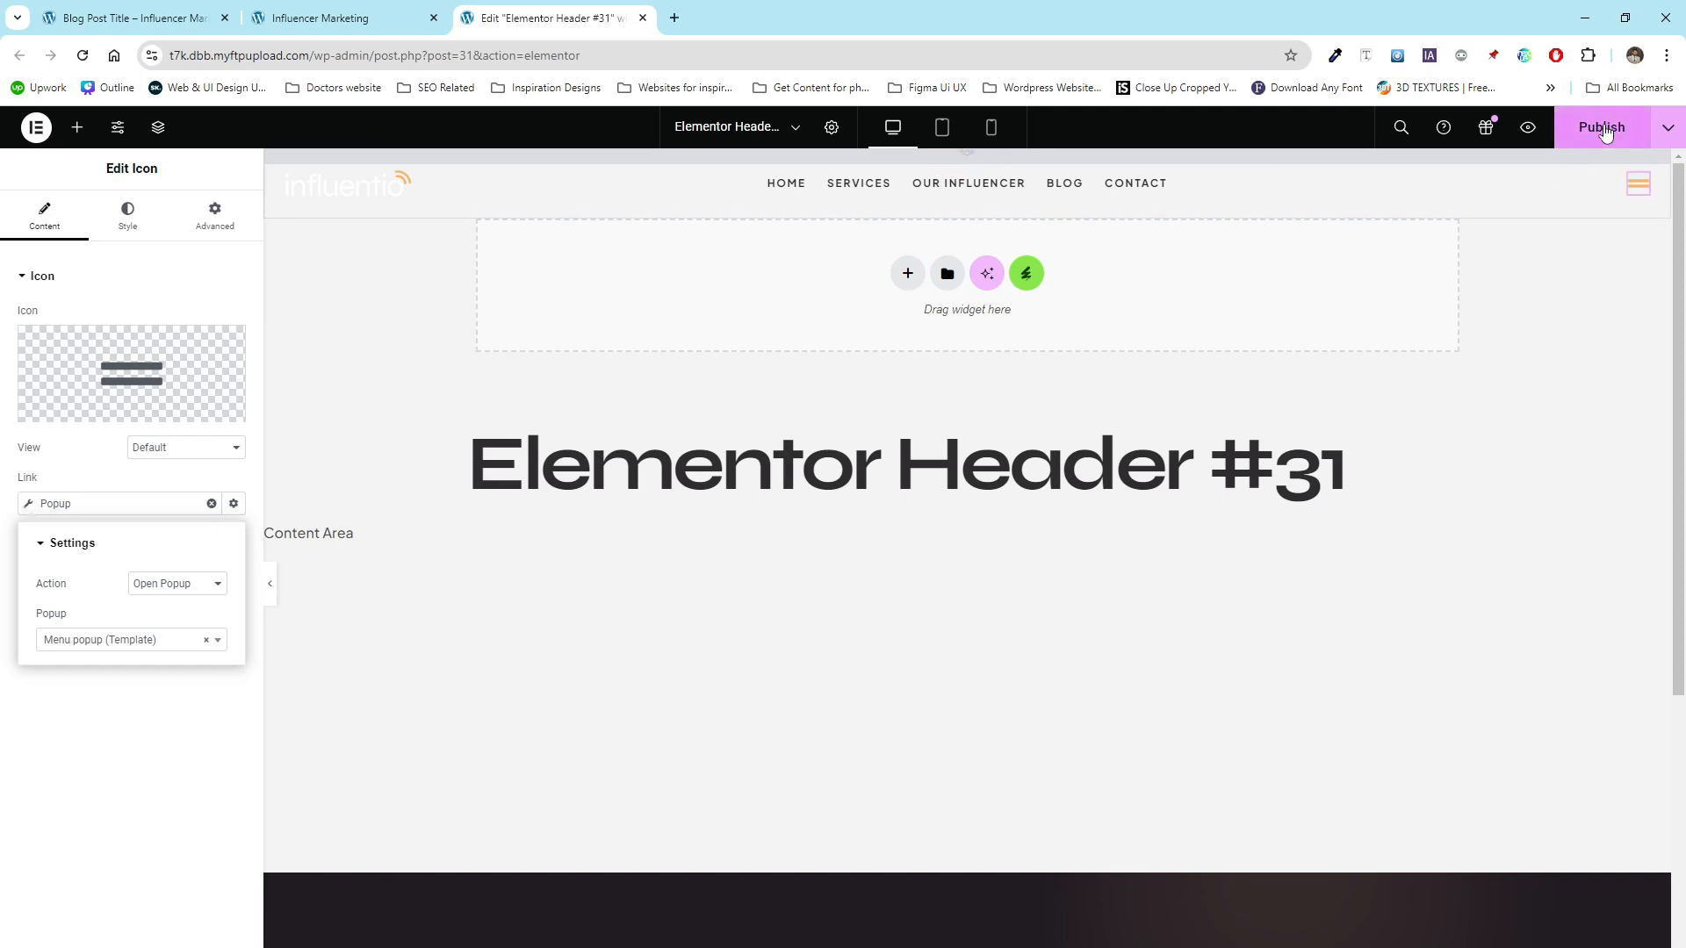
click(1605, 132)
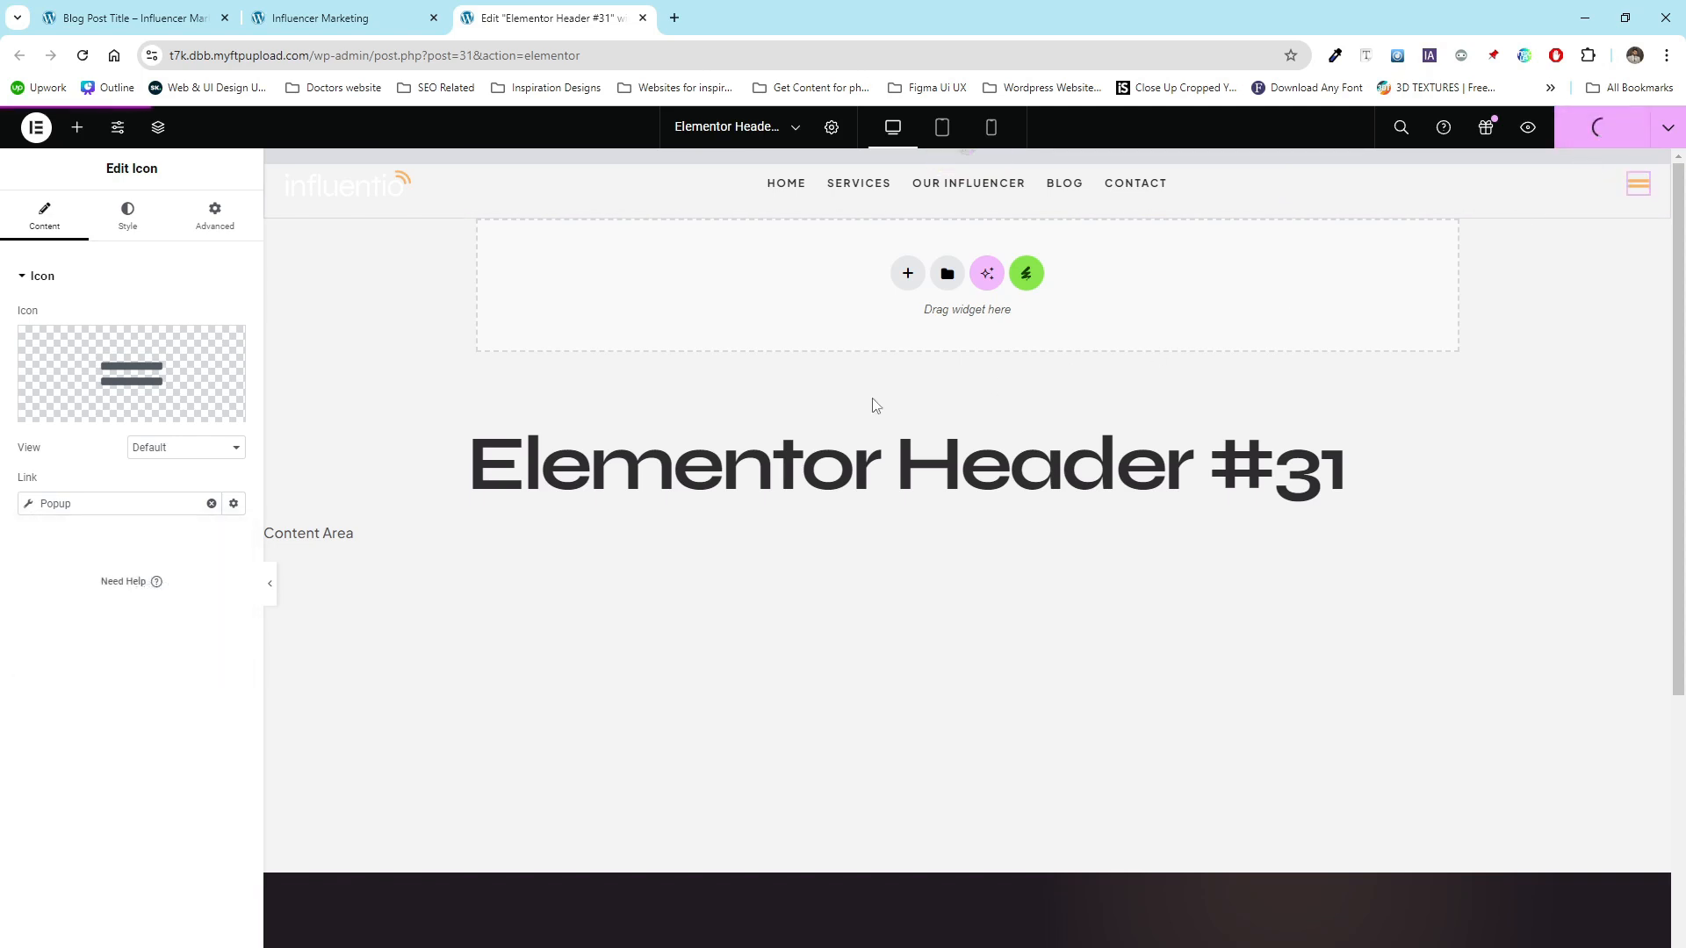
- Open the live home page and test the hamburger menu popup by opening and closing it
drag(316, 58, 647, 48)
key(BackSpace)
key(Return)
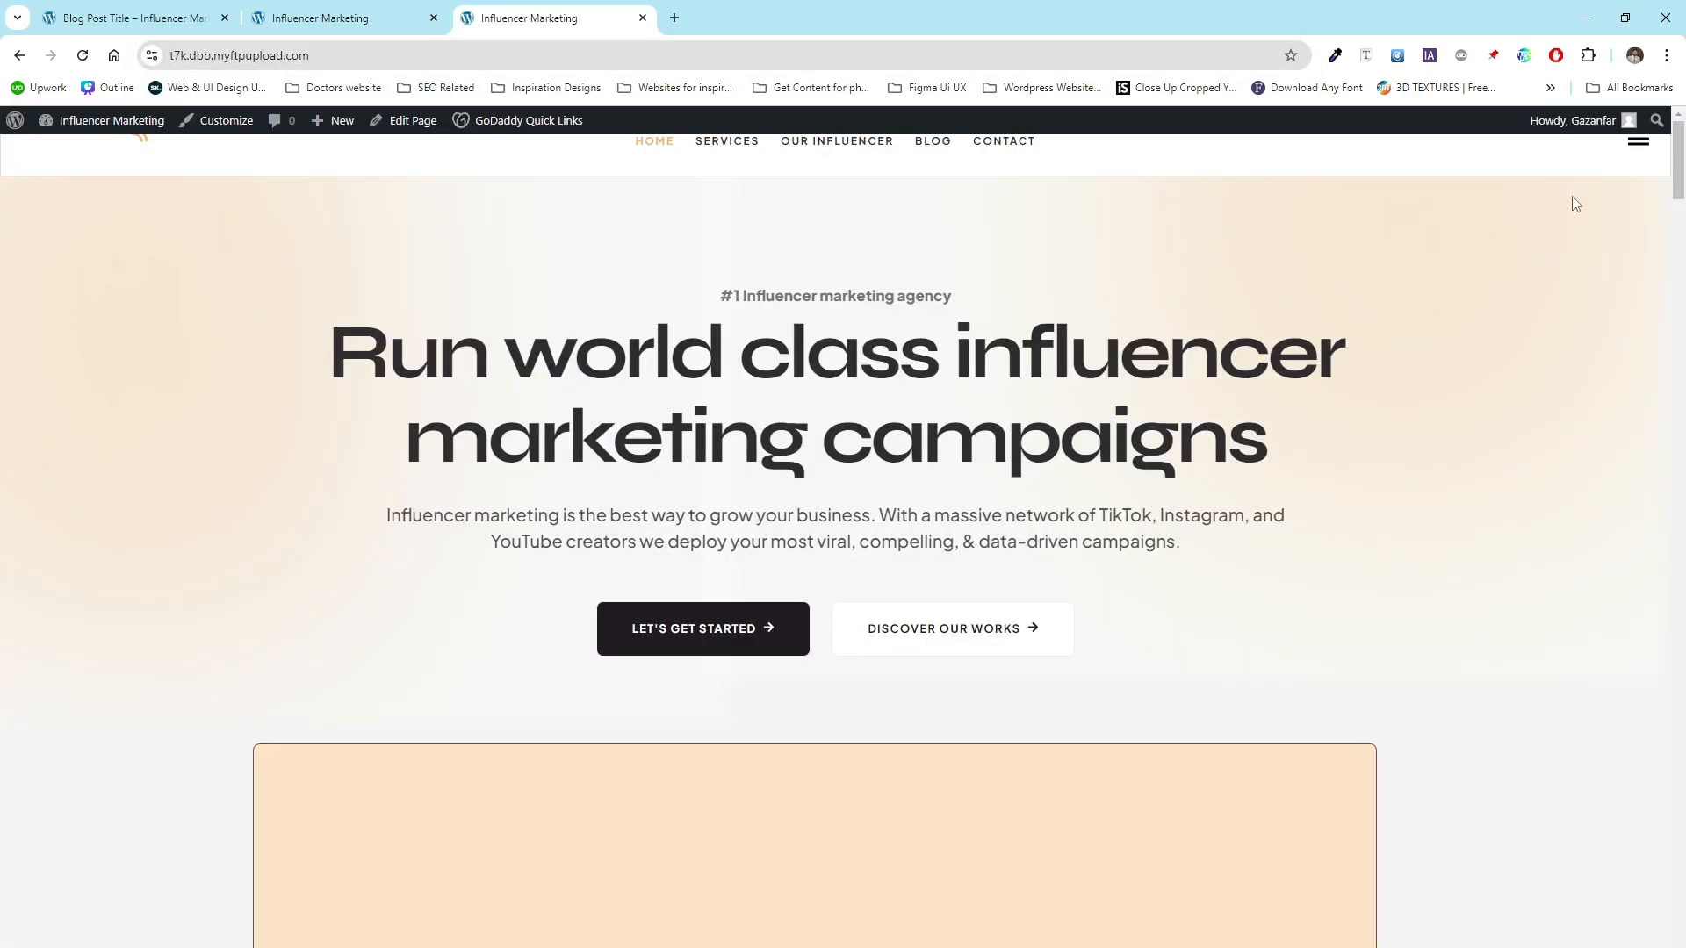
click(1638, 149)
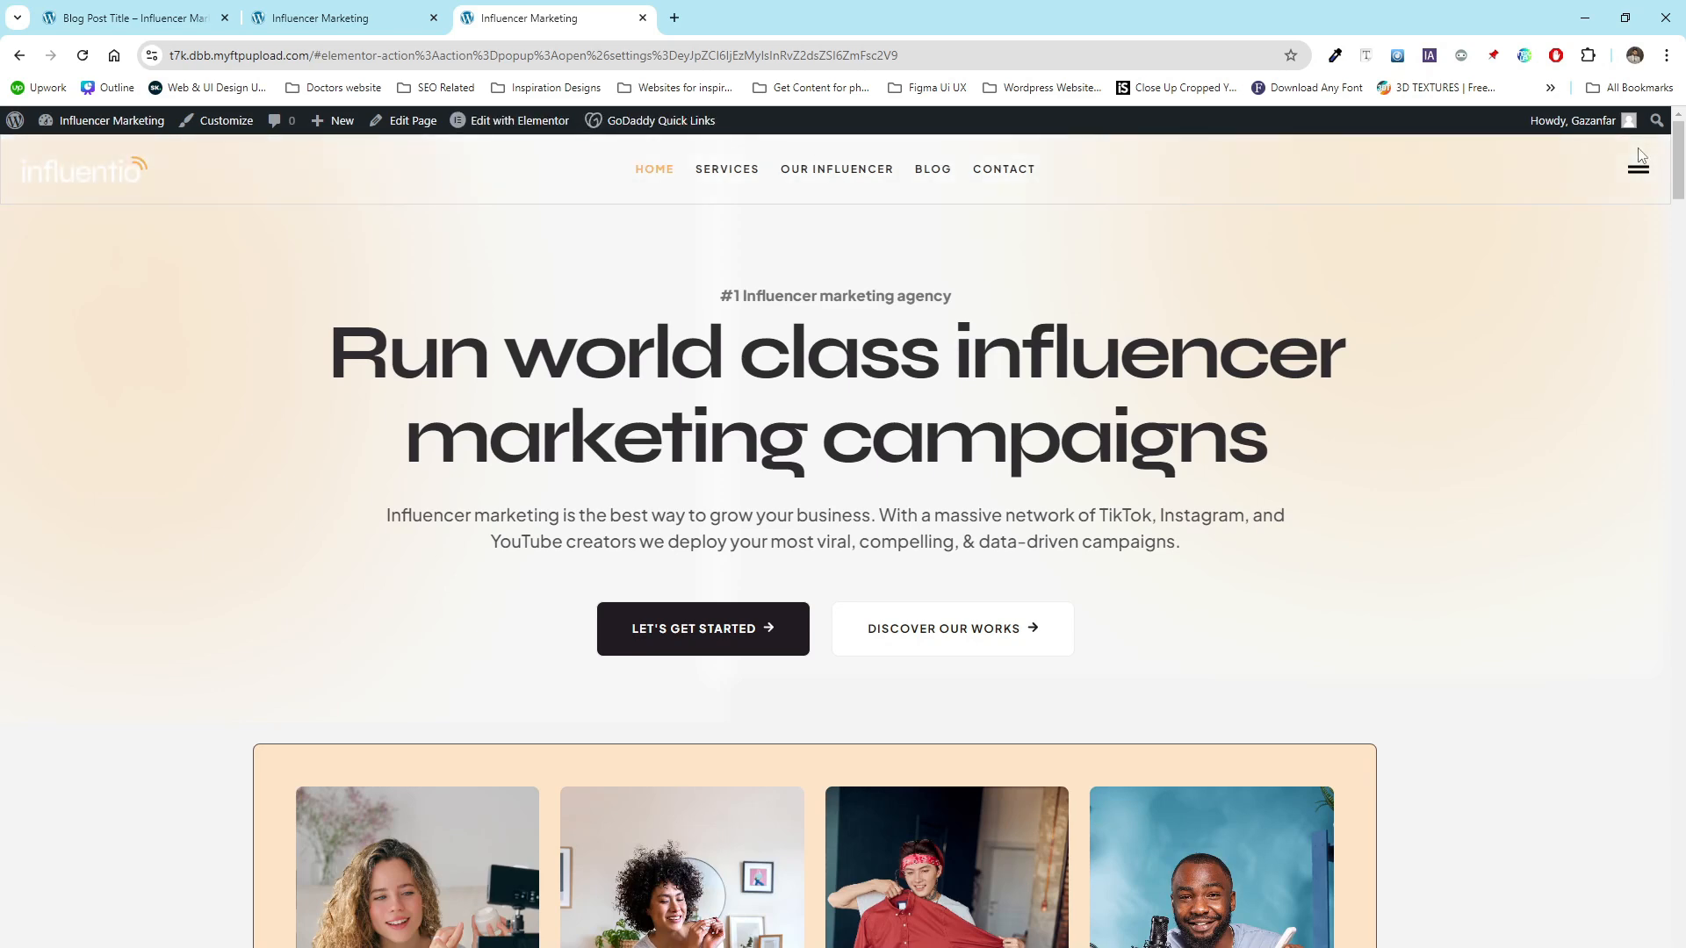
click(1636, 176)
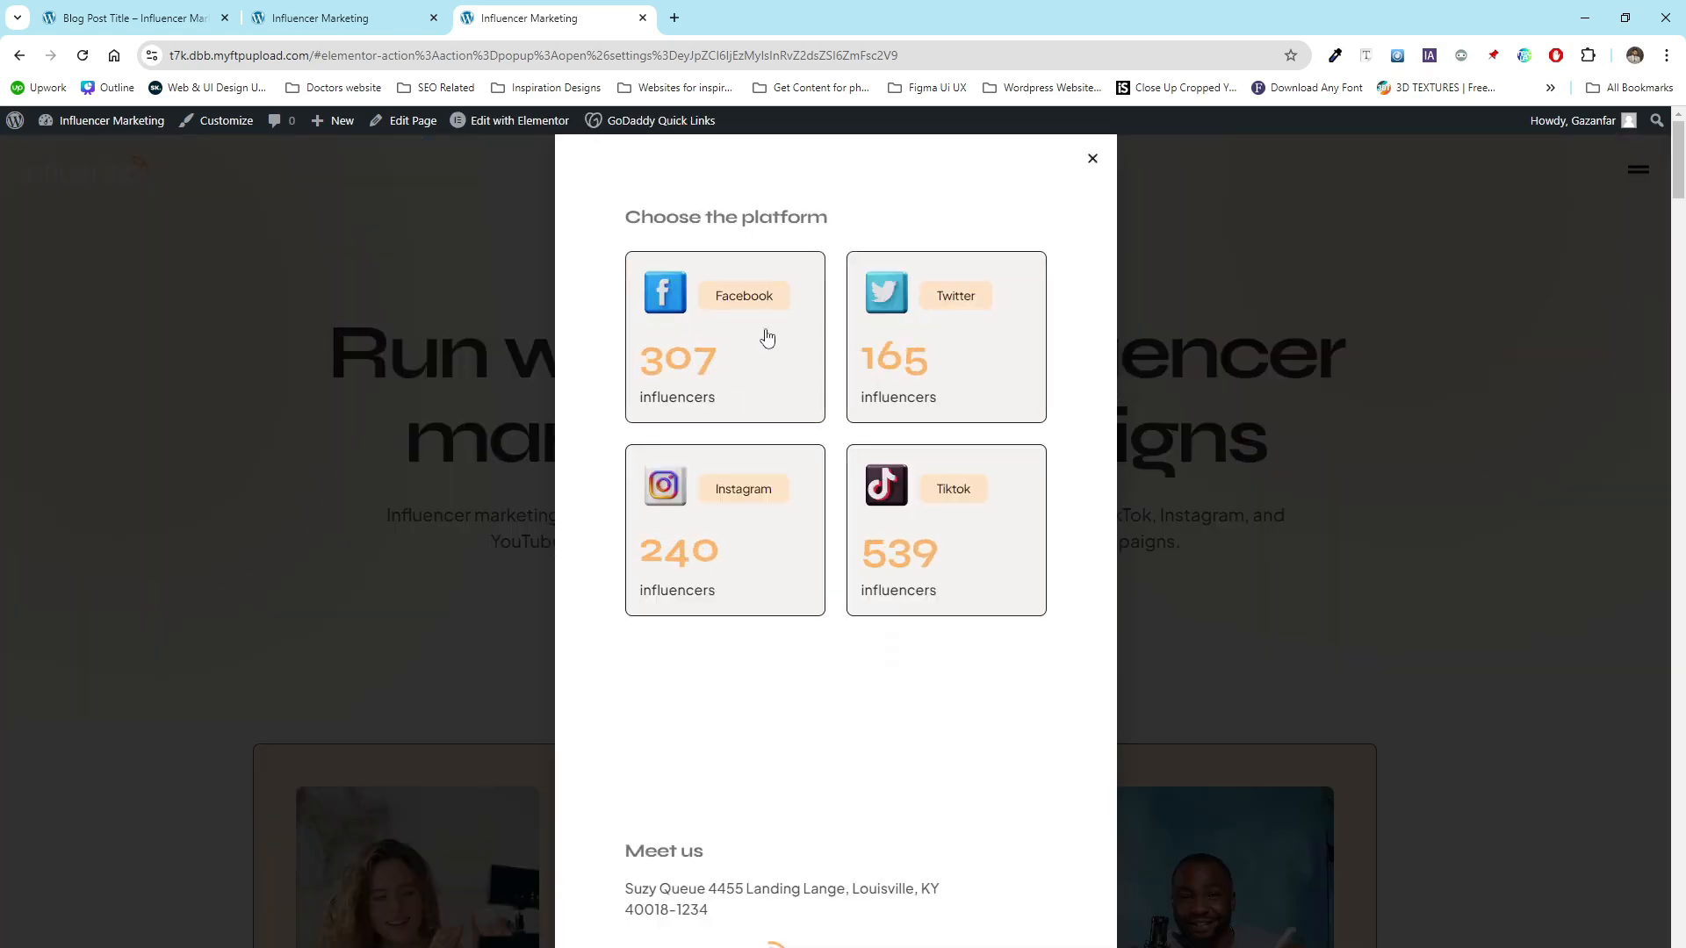
click(1093, 161)
scroll(451, 402, down, 1)
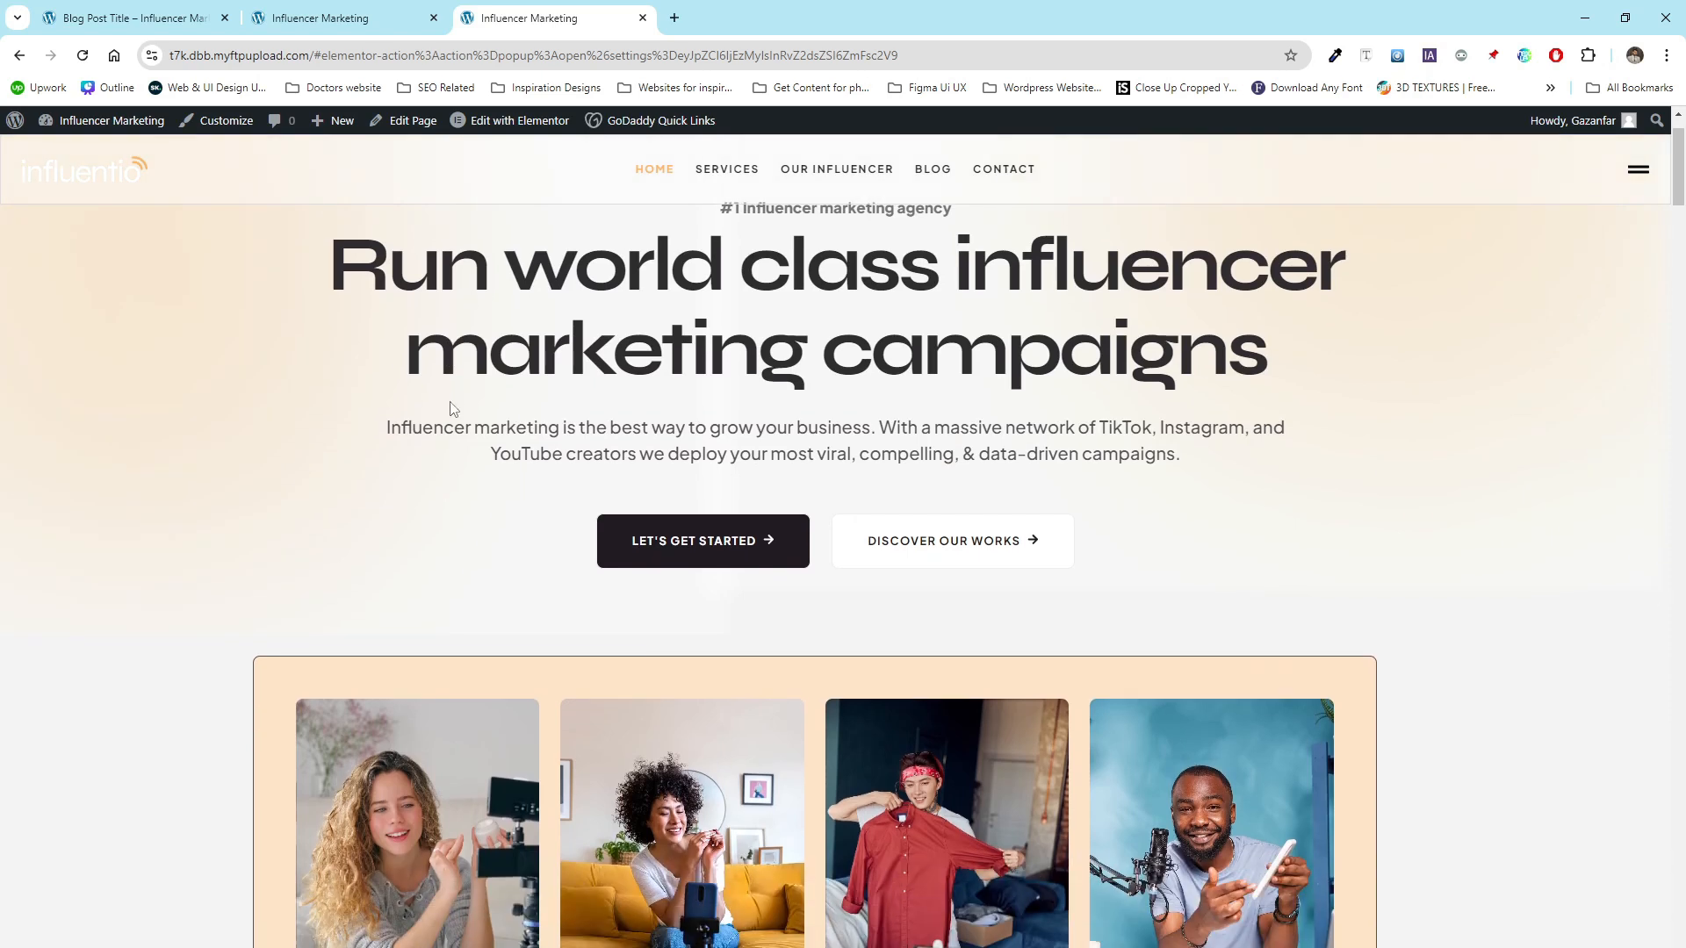
scroll(451, 409, down, 1)
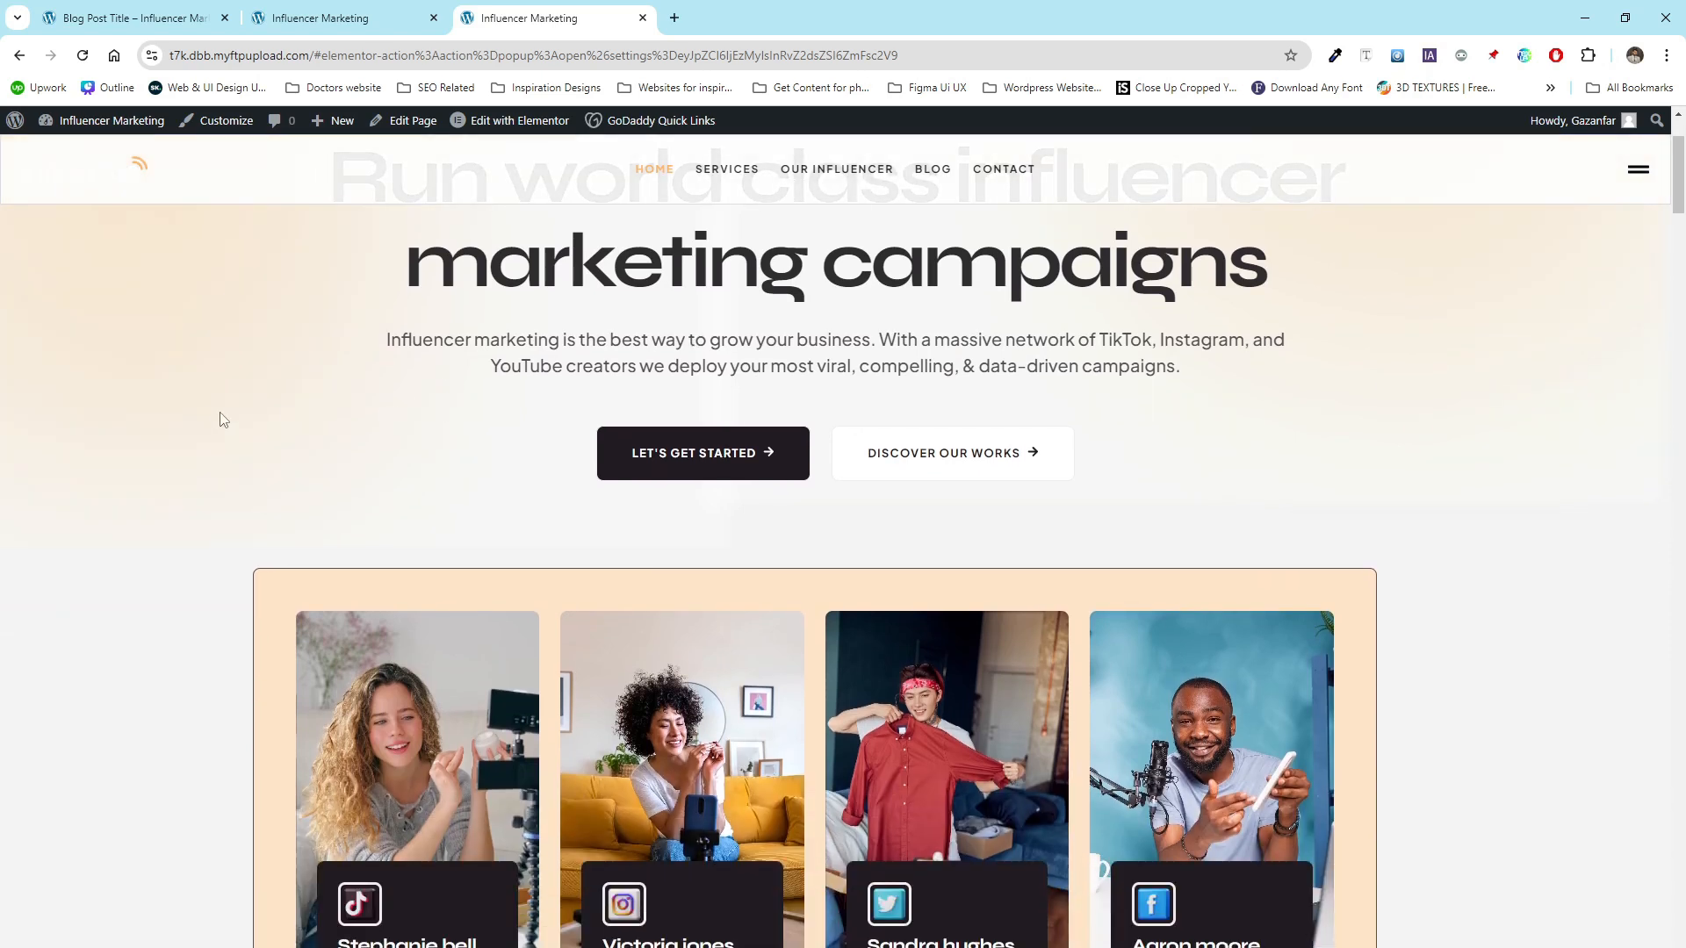
scroll(201, 419, down, 1)
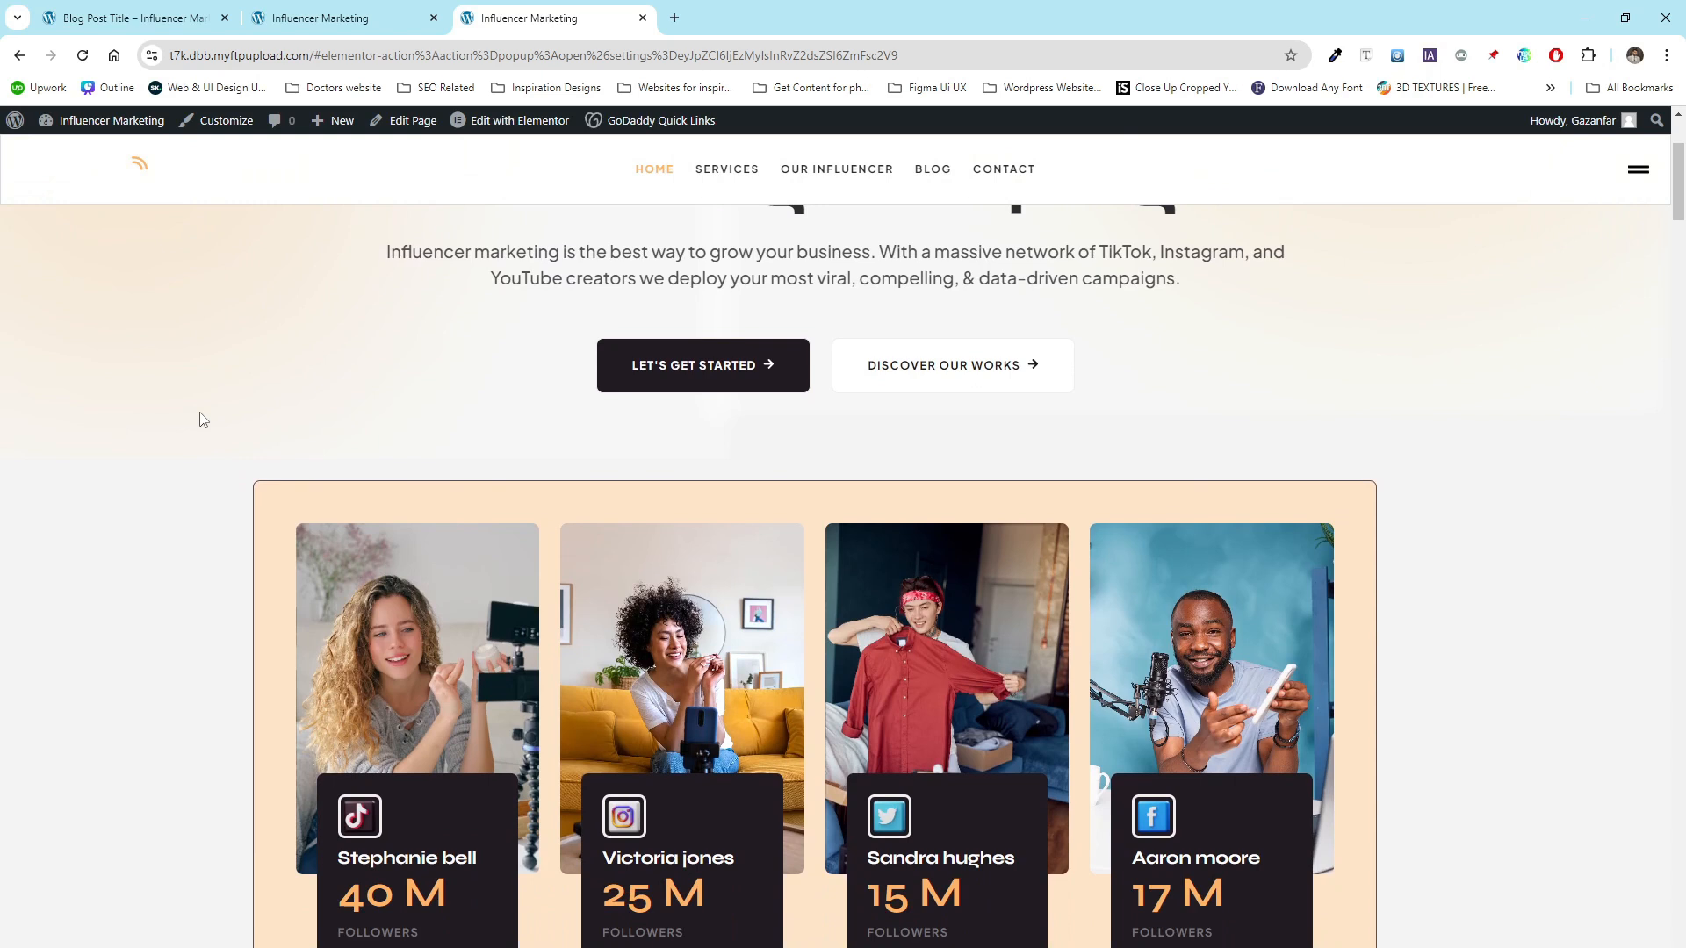